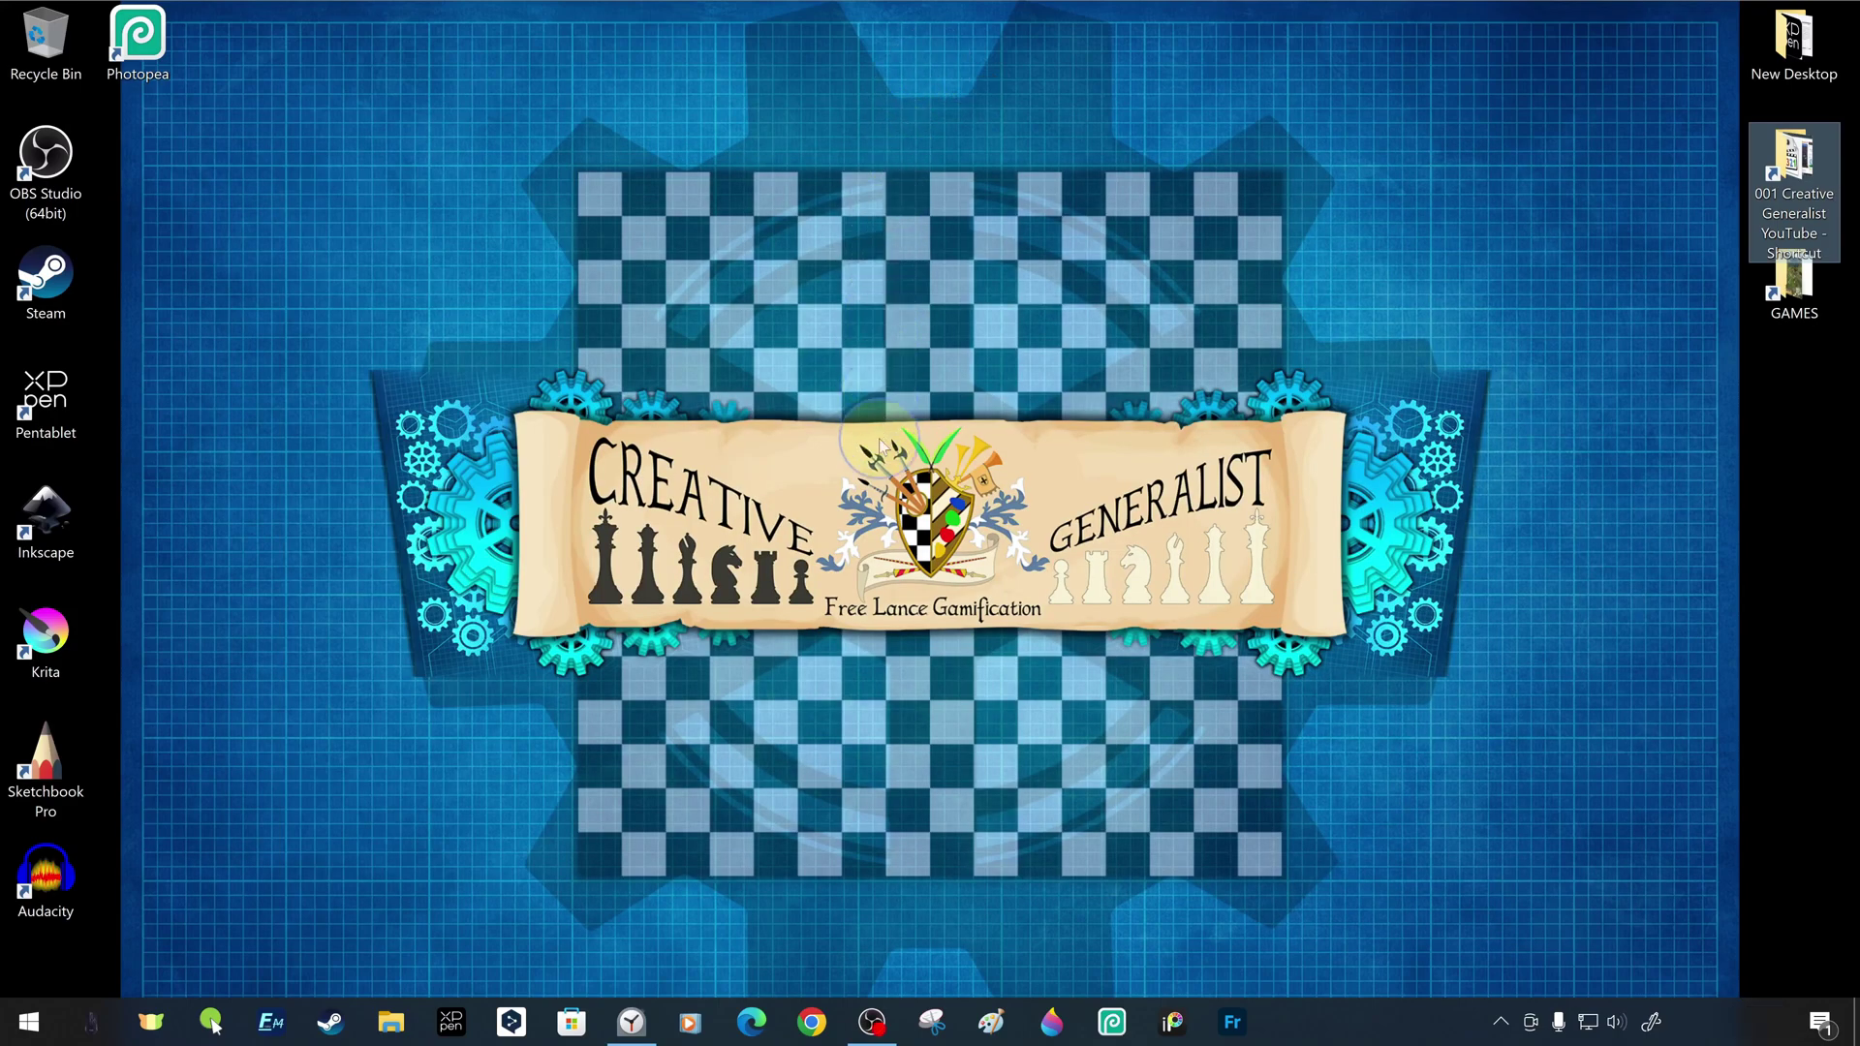
Launch Paint 3D from its taskbar icon to reach the welcome screen
{"action": "left_click", "coordinate": [1055, 1019]}
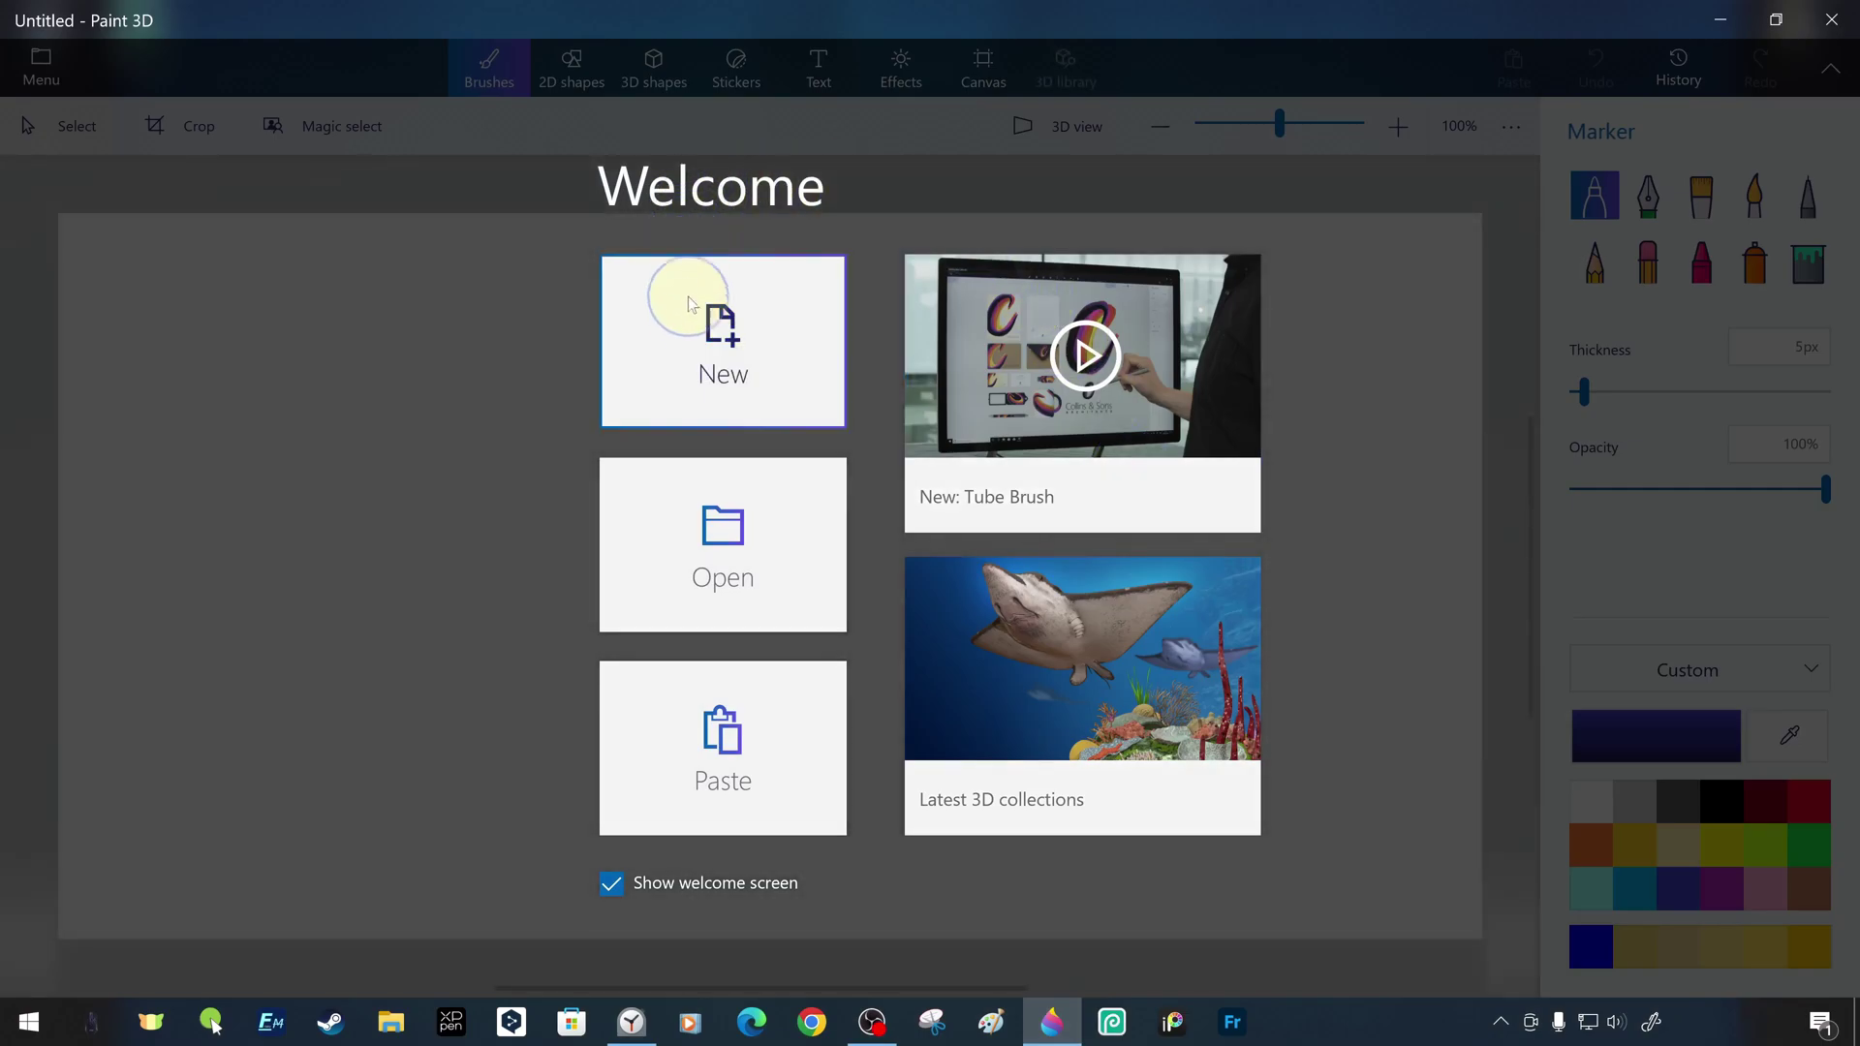
Start a new blank canvas and set the Marker brush to black
{"action": "left_click", "coordinate": [703, 334]}
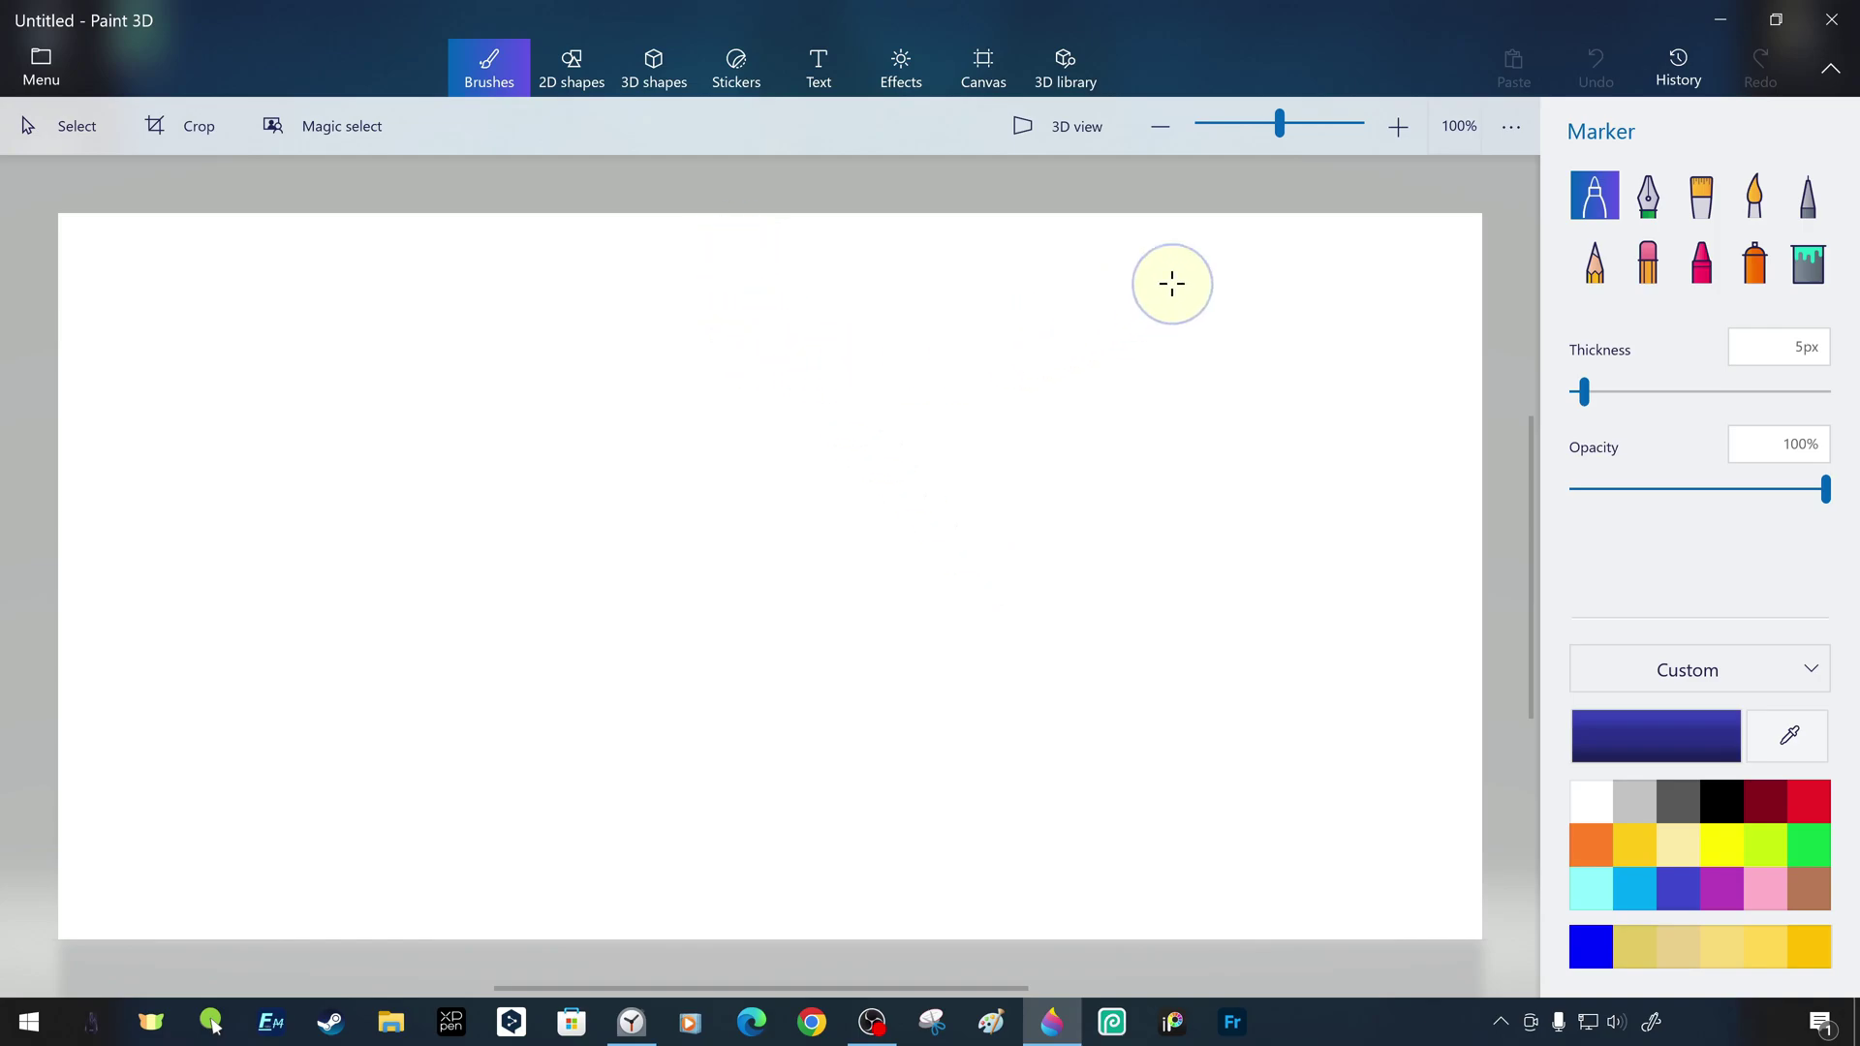
{"action": "left_click", "coordinate": [475, 72]}
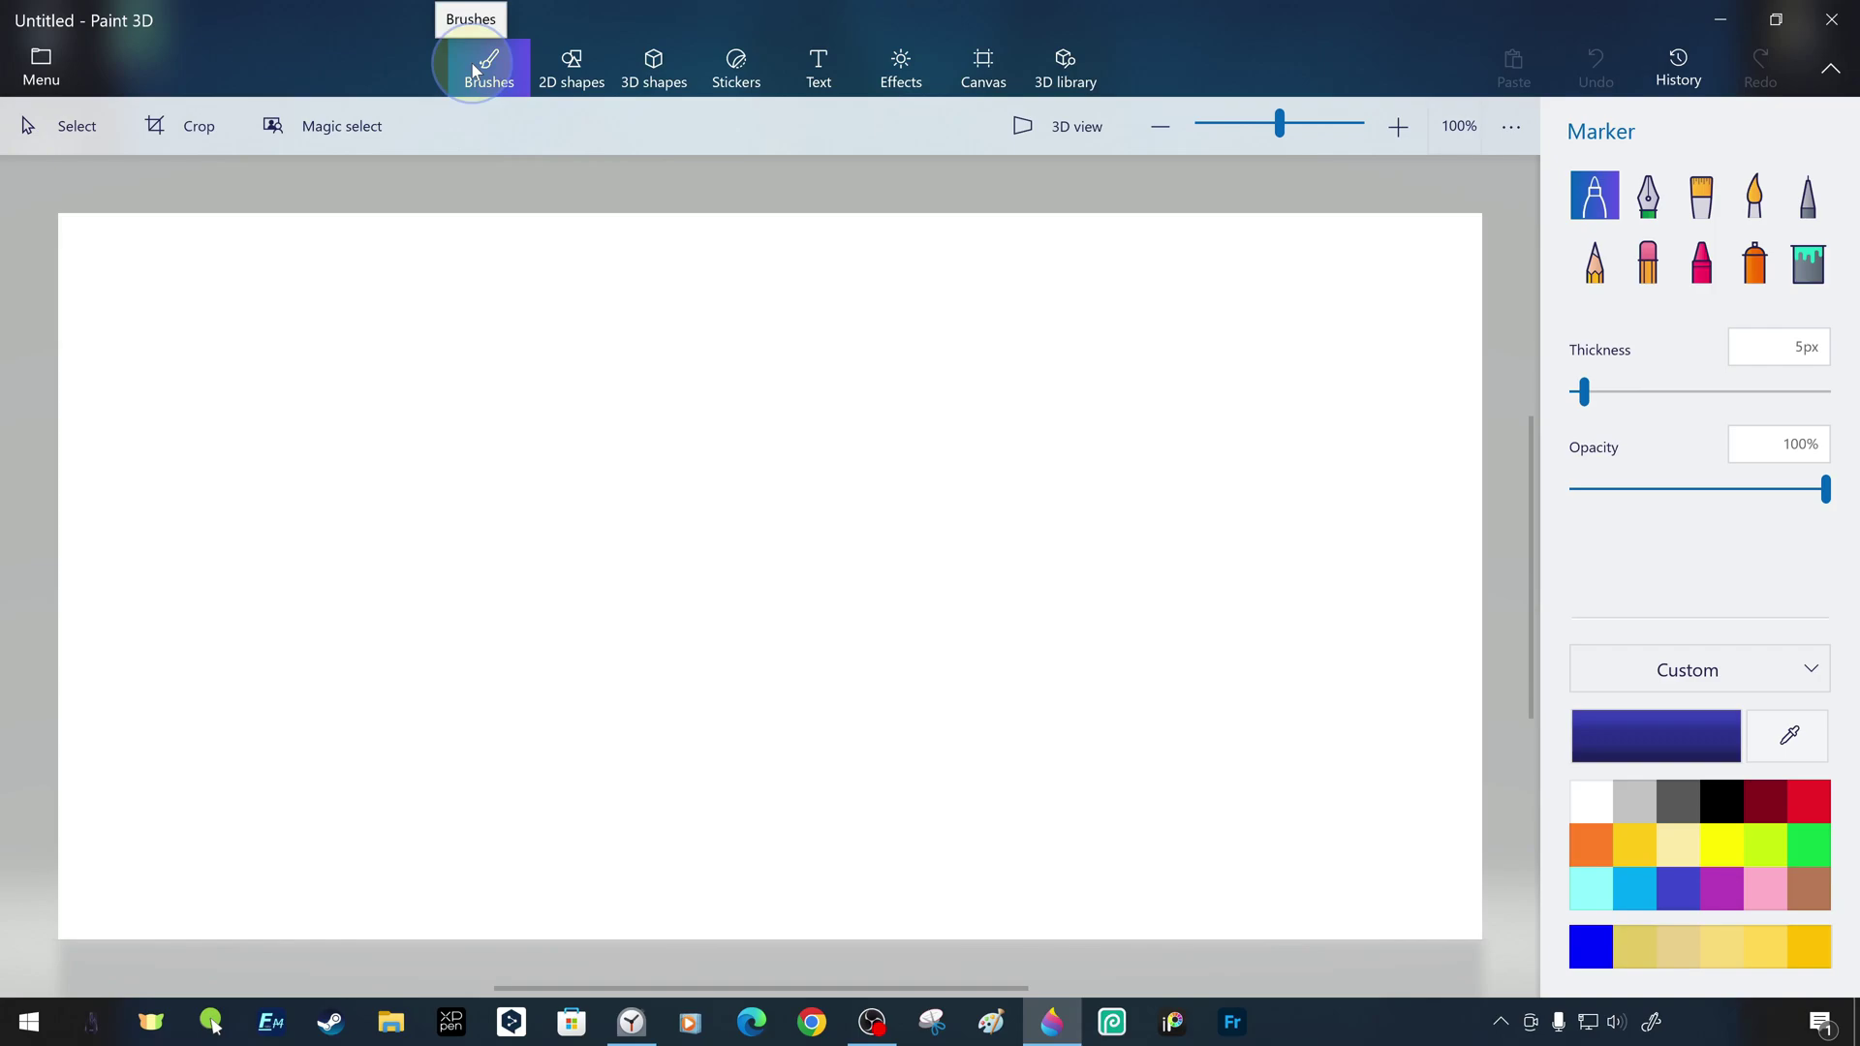
{"action": "left_click", "coordinate": [475, 72]}
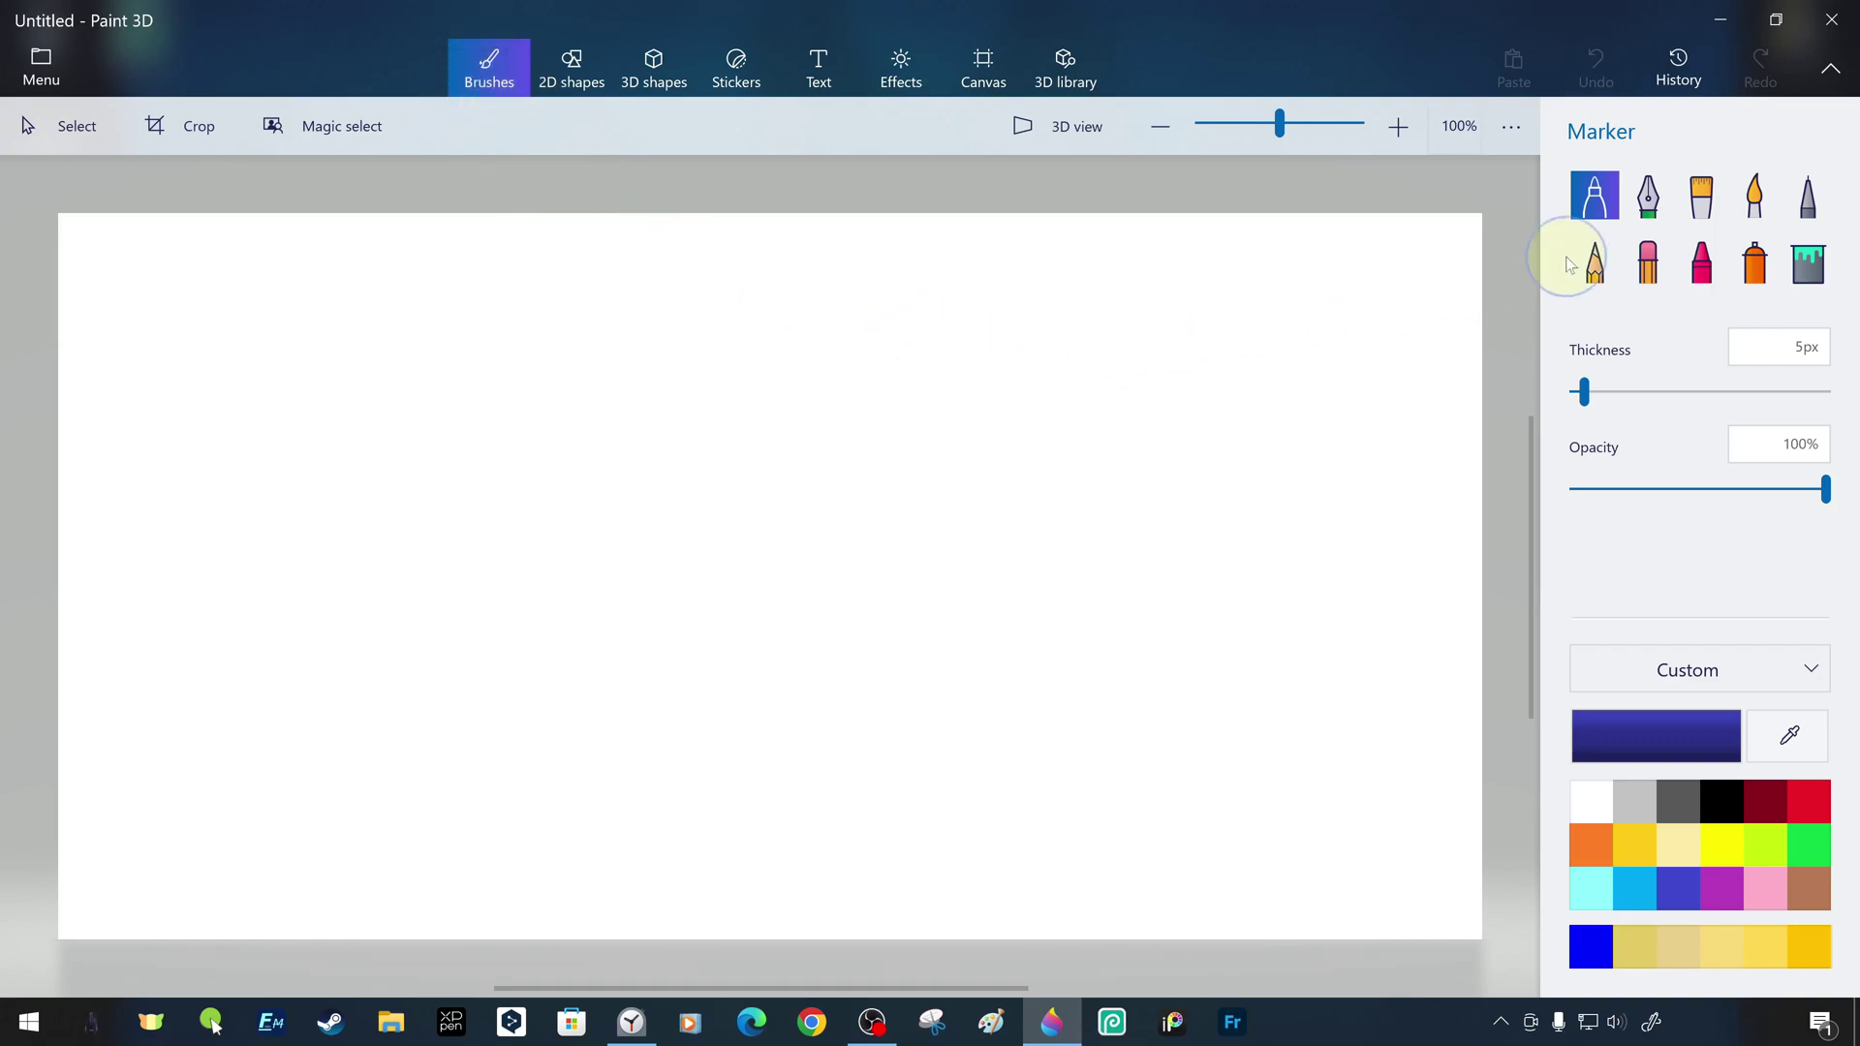
{"action": "left_click", "coordinate": [1602, 204]}
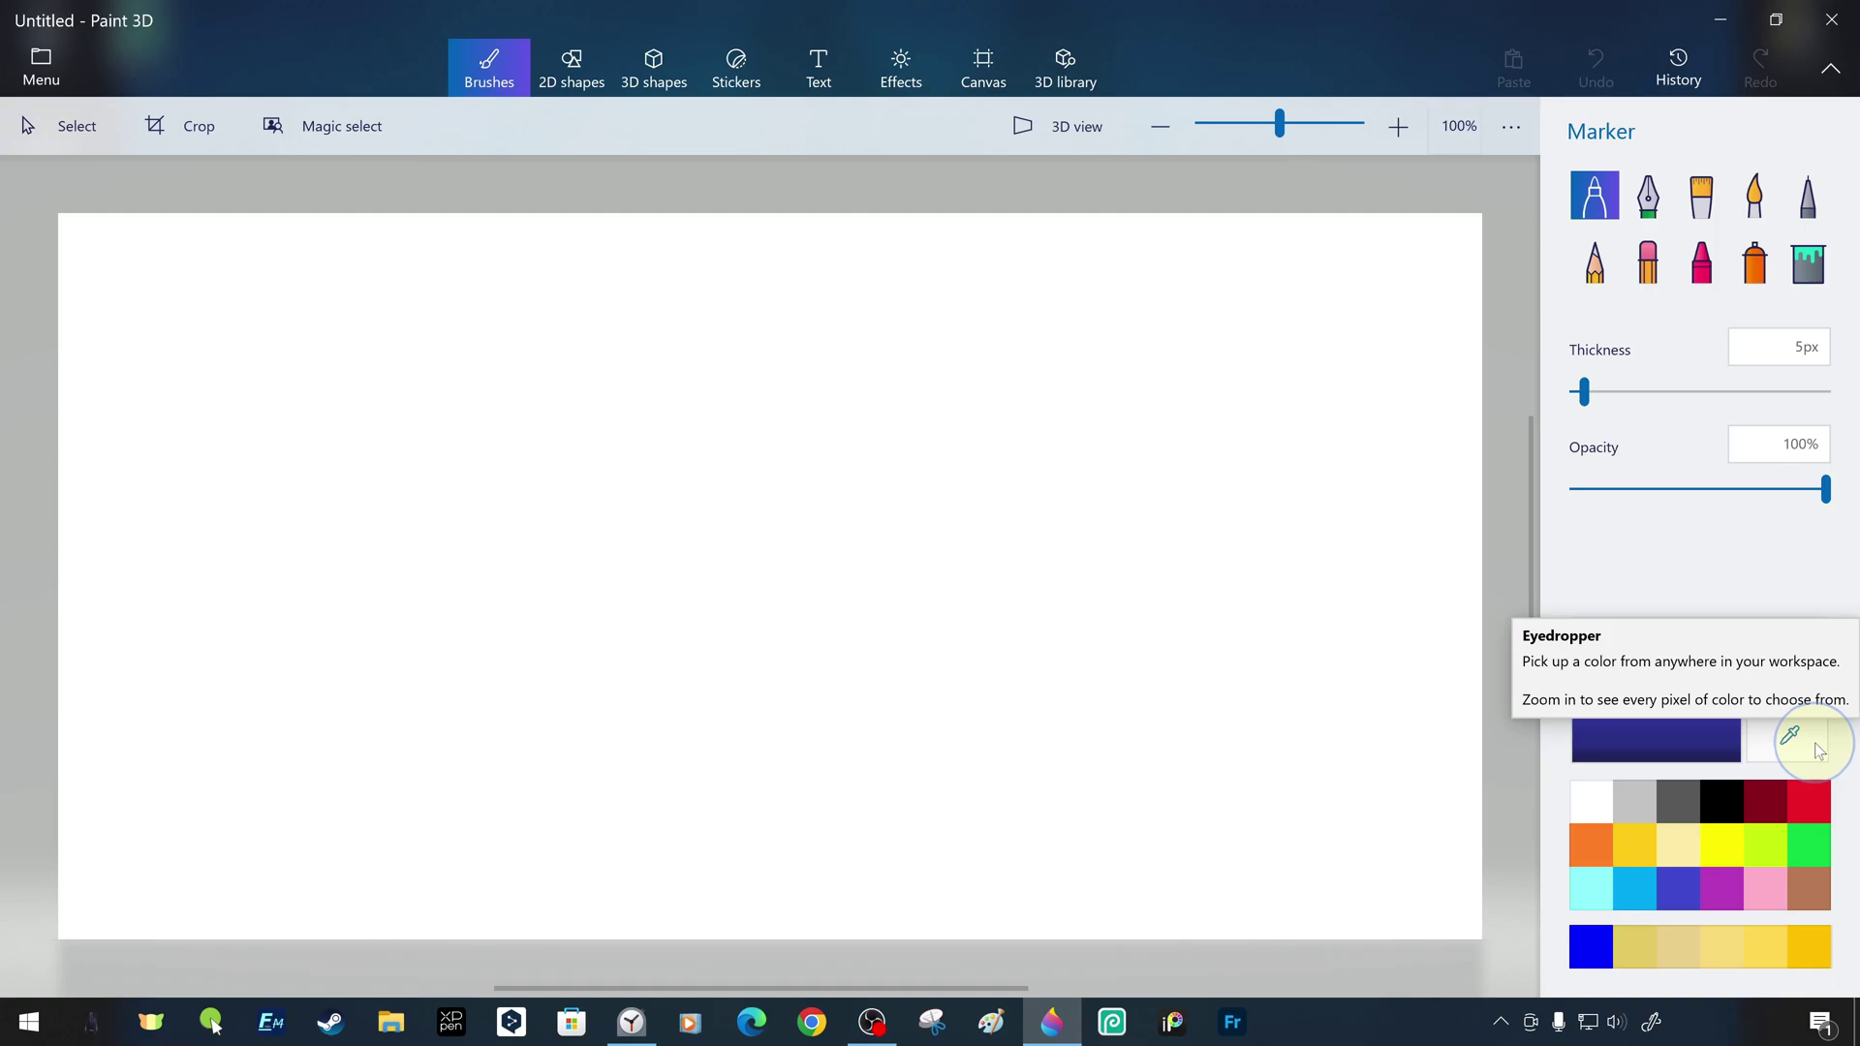
{"action": "left_click", "coordinate": [1720, 801]}
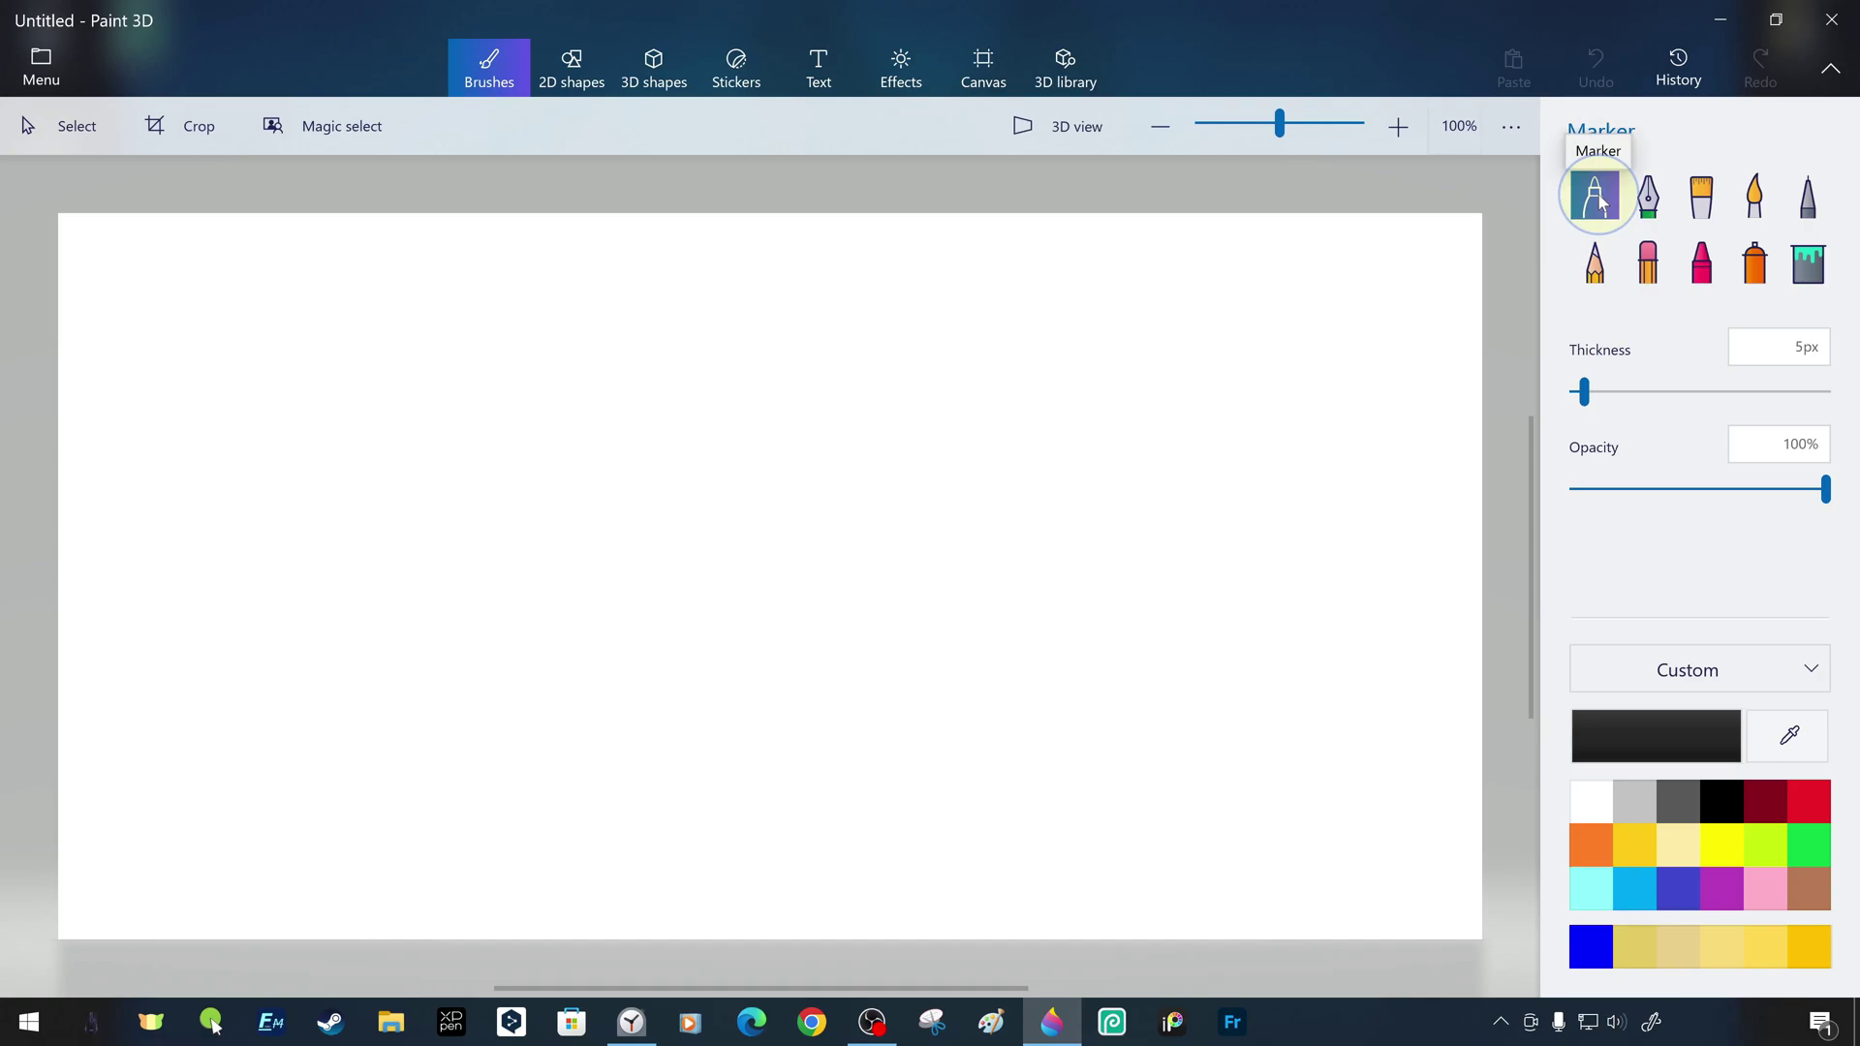
Draw a black wavy marker stroke and two calligraphy pen strokes
{"action": "mouse_move", "coordinate": [114, 284]}
{"action": "left_mouse_down"}
{"action": "mouse_move", "coordinate": [439, 279]}
{"action": "mouse_move", "coordinate": [669, 223]}
{"action": "mouse_move", "coordinate": [727, 257]}
{"action": "mouse_move", "coordinate": [1024, 275]}
{"action": "mouse_move", "coordinate": [1164, 244]}
{"action": "left_mouse_up"}
{"action": "left_click", "coordinate": [1648, 195]}
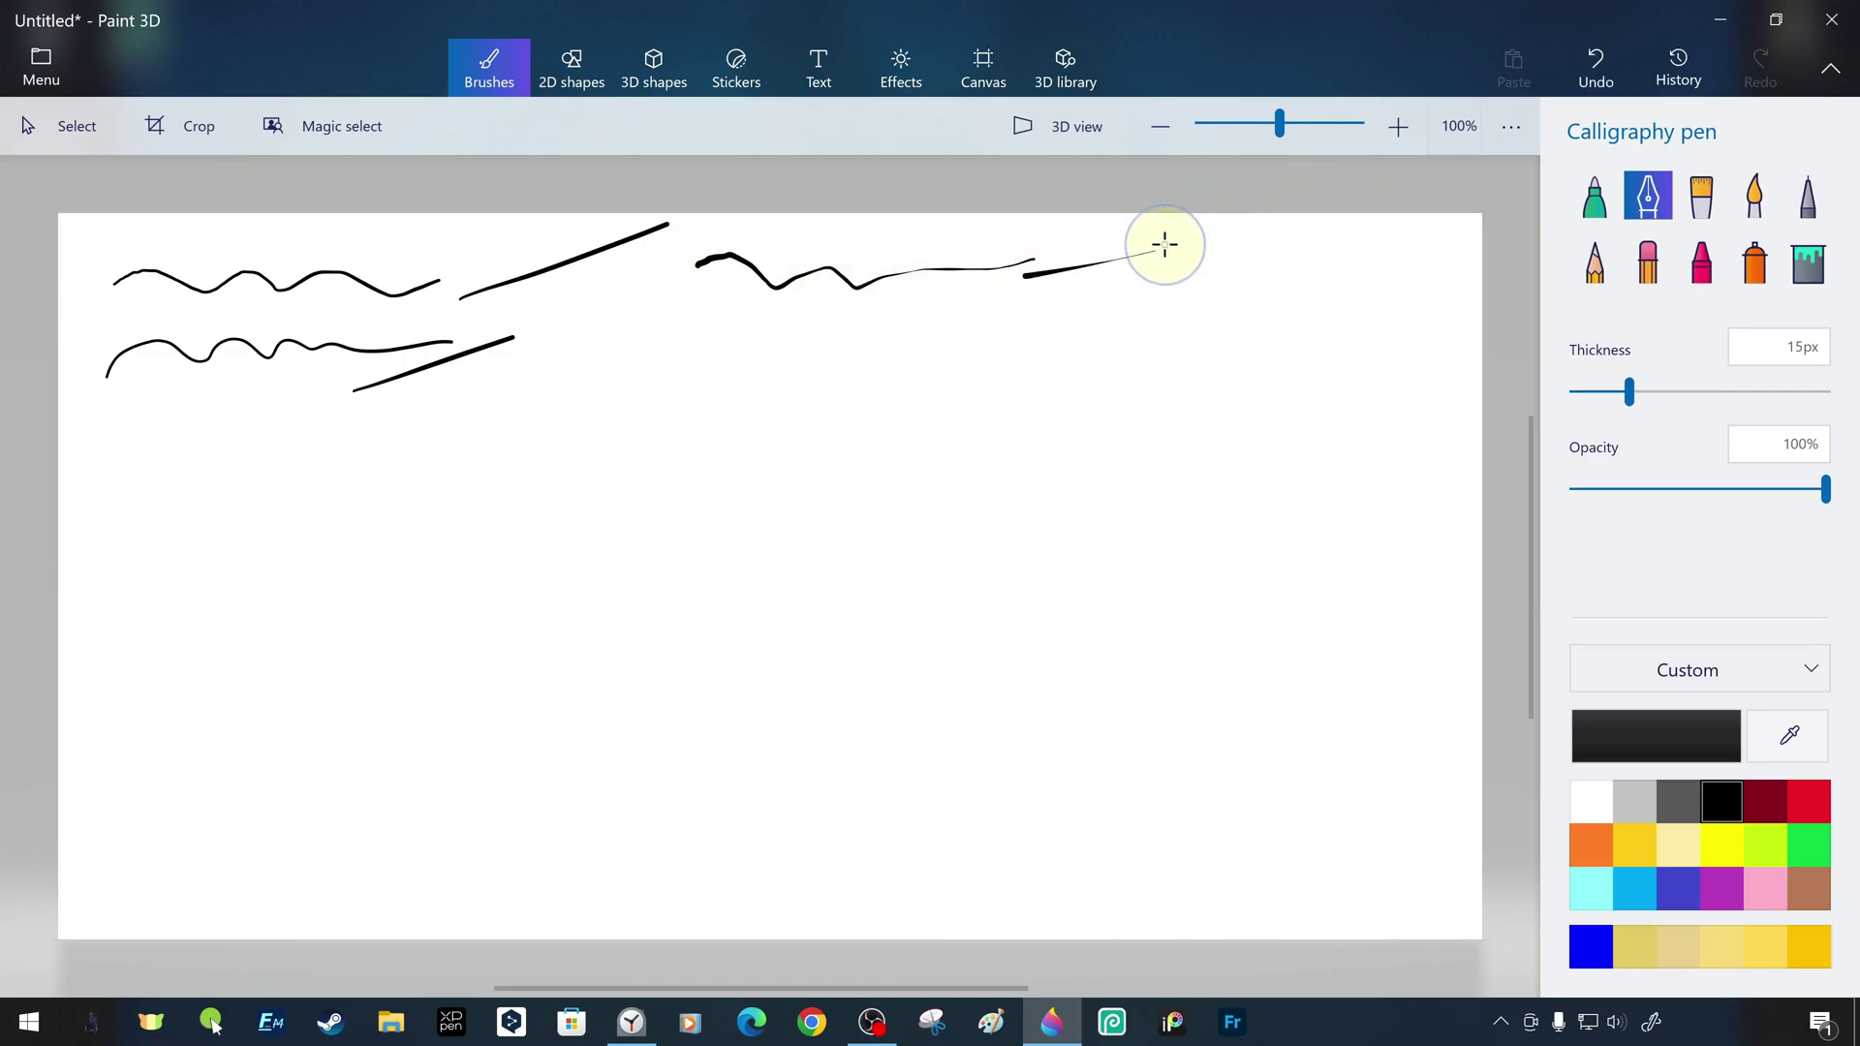
{"action": "left_click_drag", "start_coordinate": [1024, 349], "coordinate": [1229, 306]}
{"action": "left_click_drag", "start_coordinate": [1178, 345], "coordinate": [1375, 291]}
Paint several brown oil brush strokes on the left
{"action": "left_click", "coordinate": [1701, 195]}
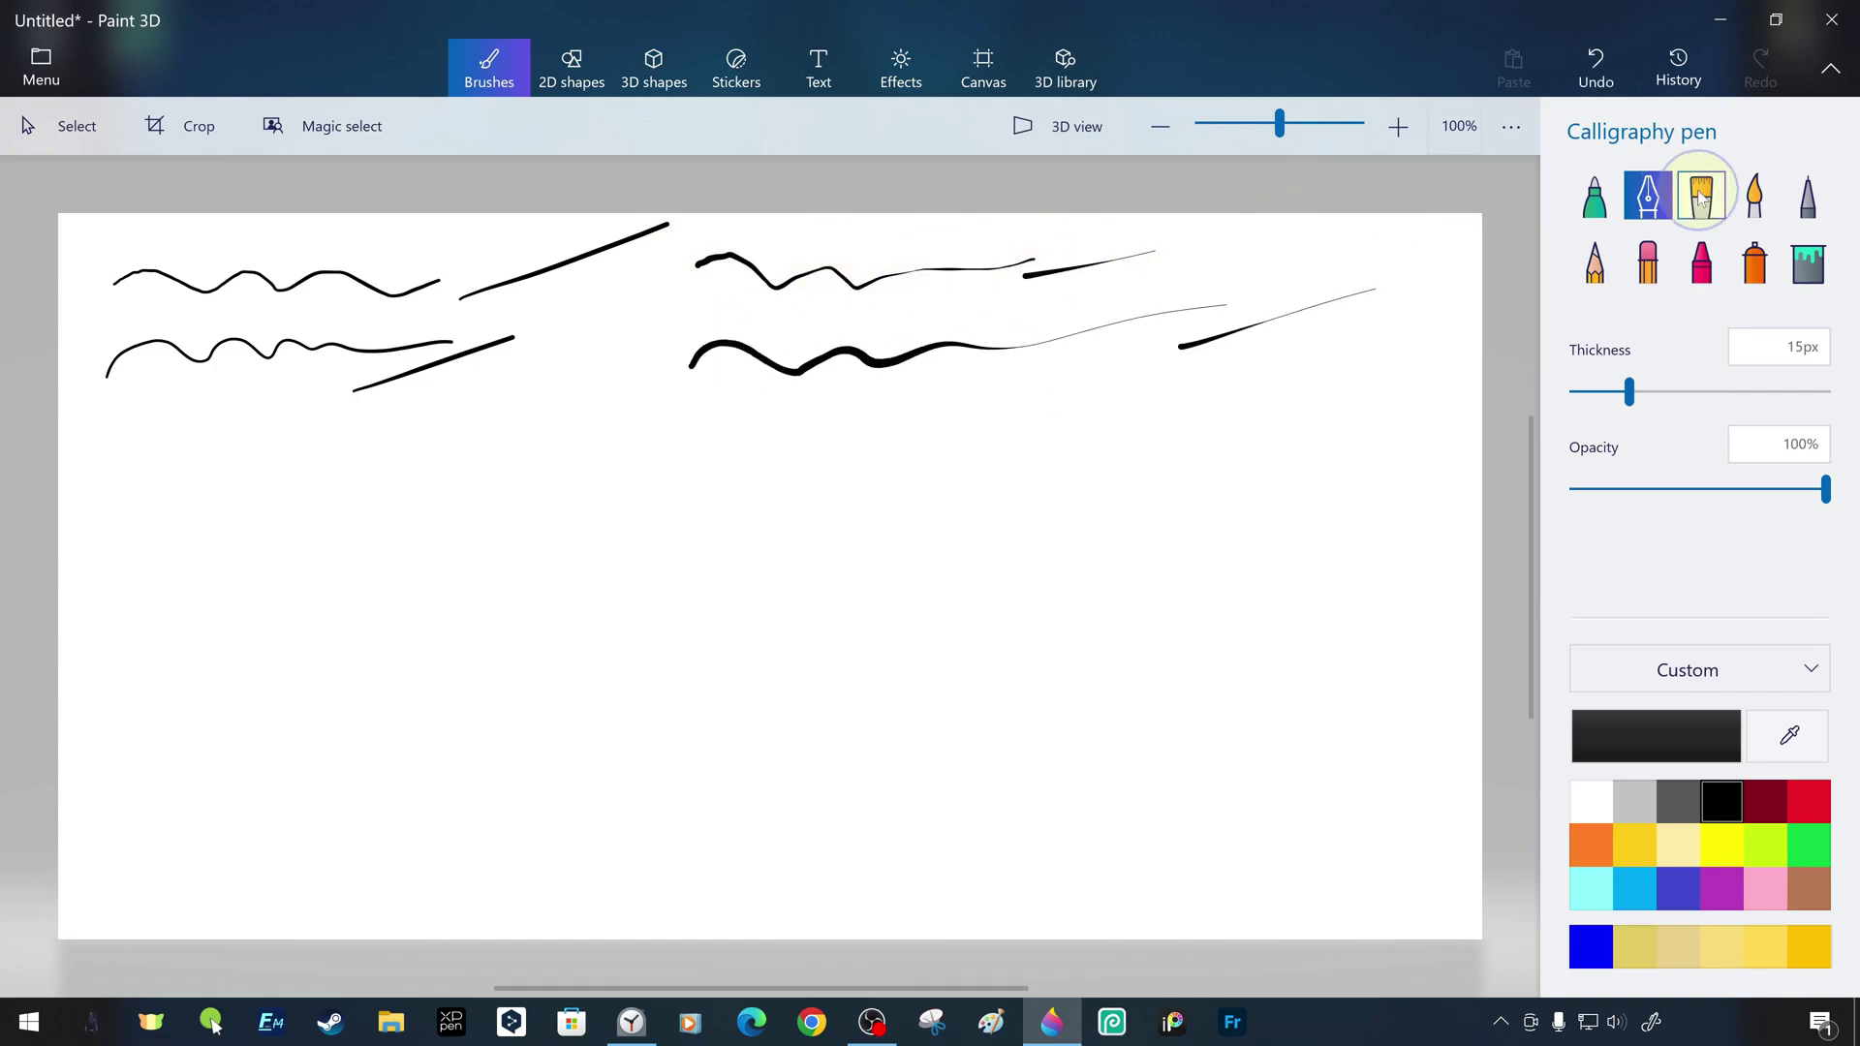
{"action": "left_click", "coordinate": [1809, 889]}
{"action": "left_click_drag", "start_coordinate": [117, 465], "coordinate": [701, 441]}
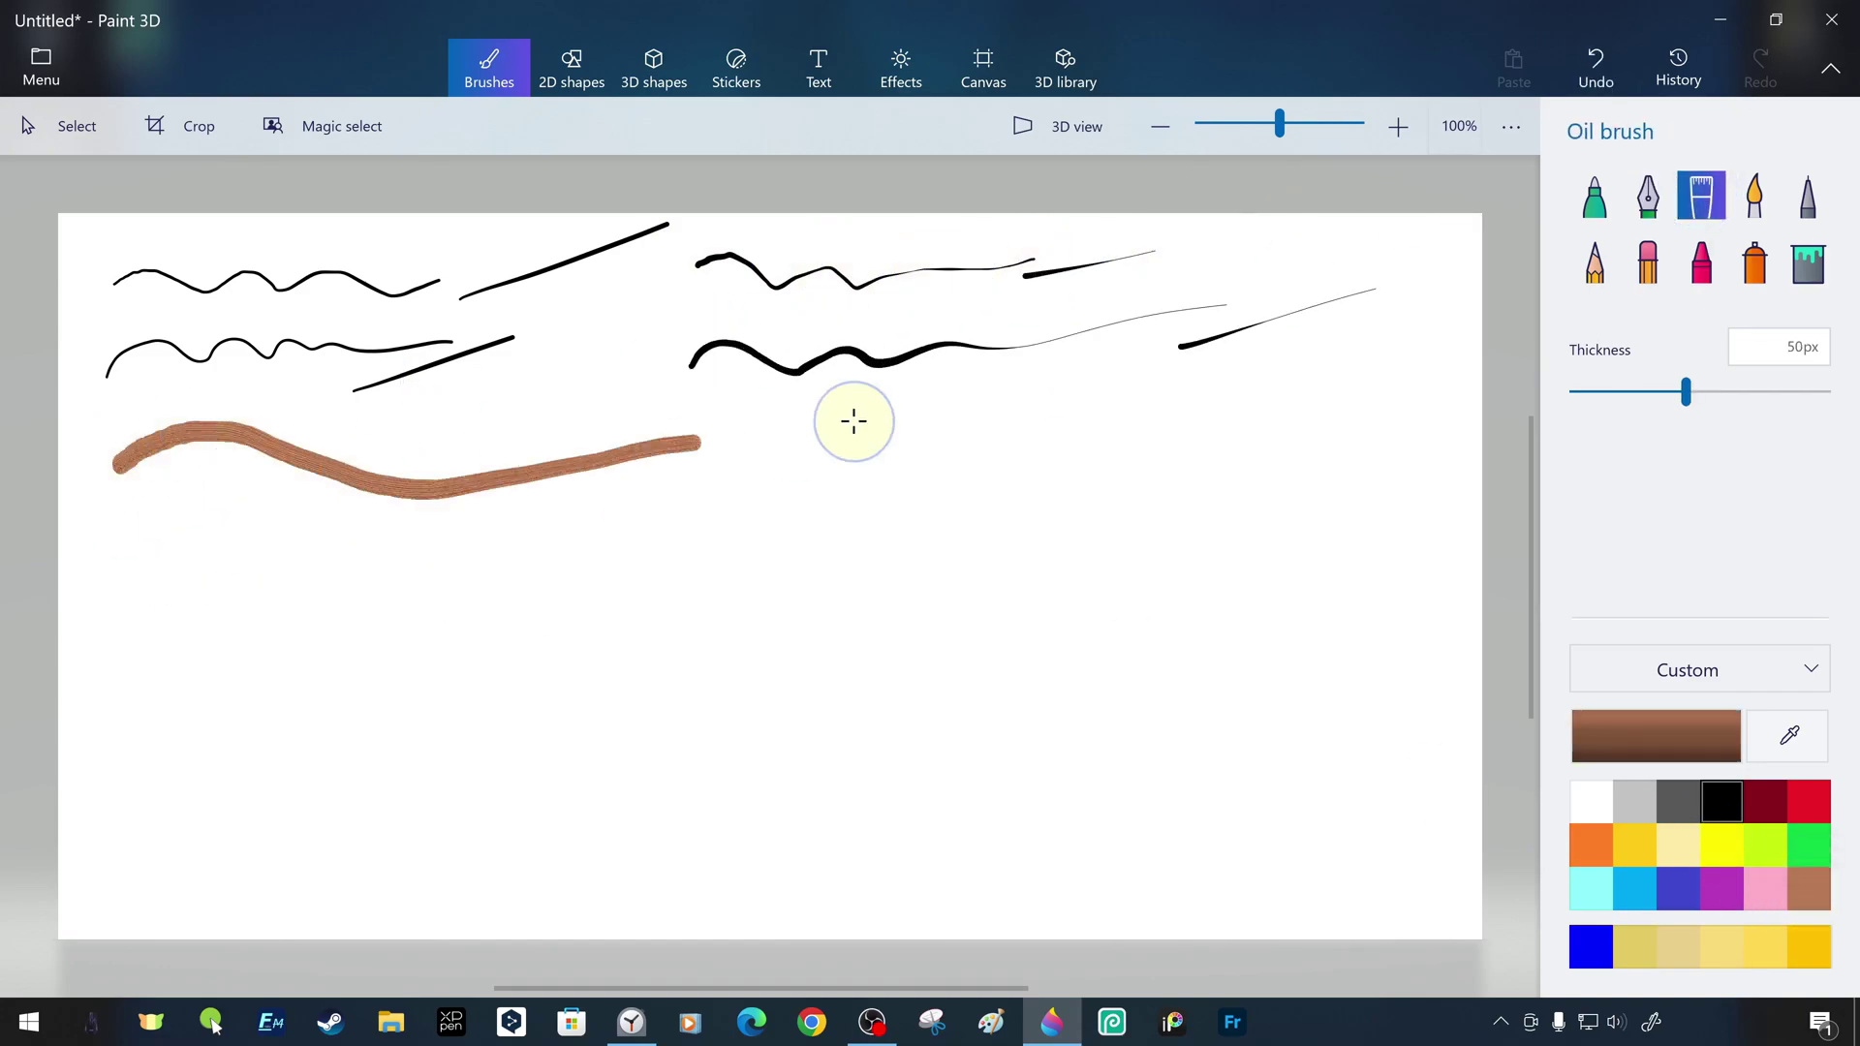
{"action": "left_click_drag", "start_coordinate": [218, 503], "coordinate": [312, 522]}
{"action": "left_click_drag", "start_coordinate": [128, 564], "coordinate": [546, 512]}
Paint four faint watercolour waves across the middle
{"action": "left_click_drag", "start_coordinate": [338, 602], "coordinate": [513, 547]}
{"action": "left_click", "coordinate": [1755, 196]}
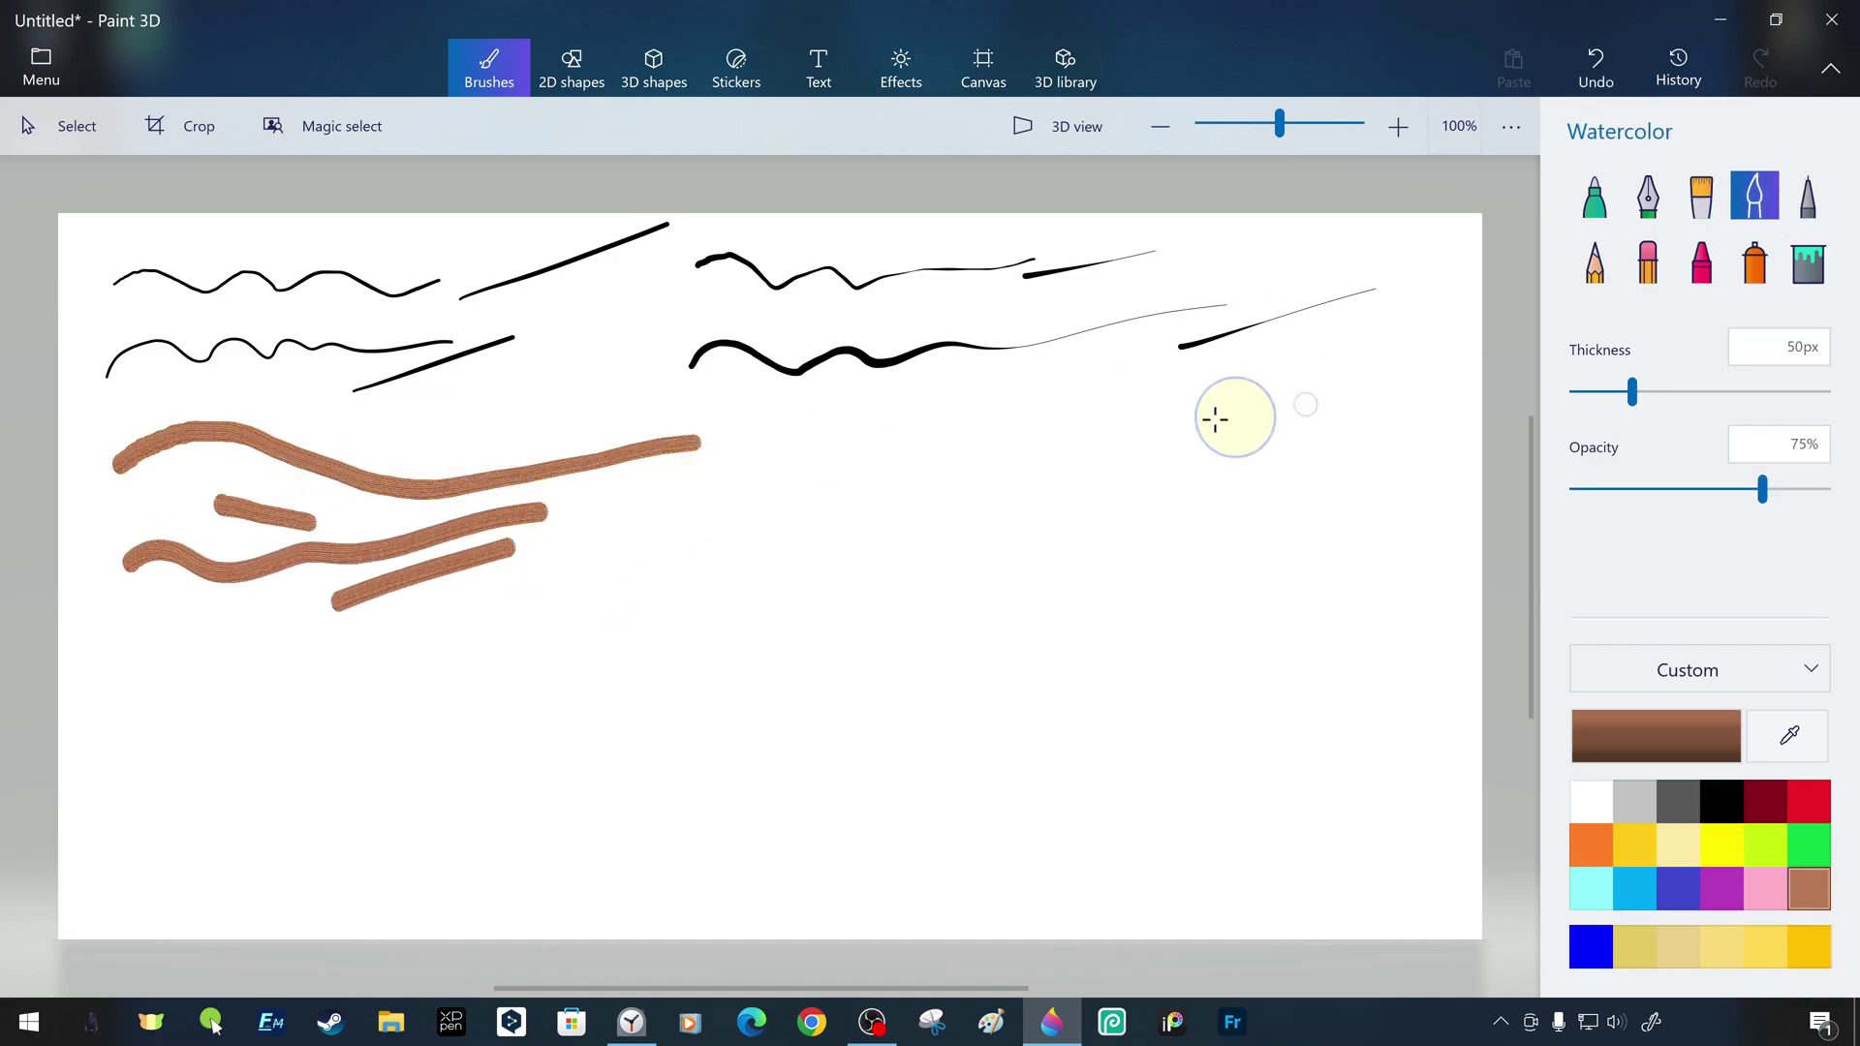
{"action": "left_click_drag", "start_coordinate": [807, 451], "coordinate": [1338, 465]}
{"action": "left_click_drag", "start_coordinate": [820, 546], "coordinate": [1287, 553]}
{"action": "left_click_drag", "start_coordinate": [1291, 559], "coordinate": [1431, 491]}
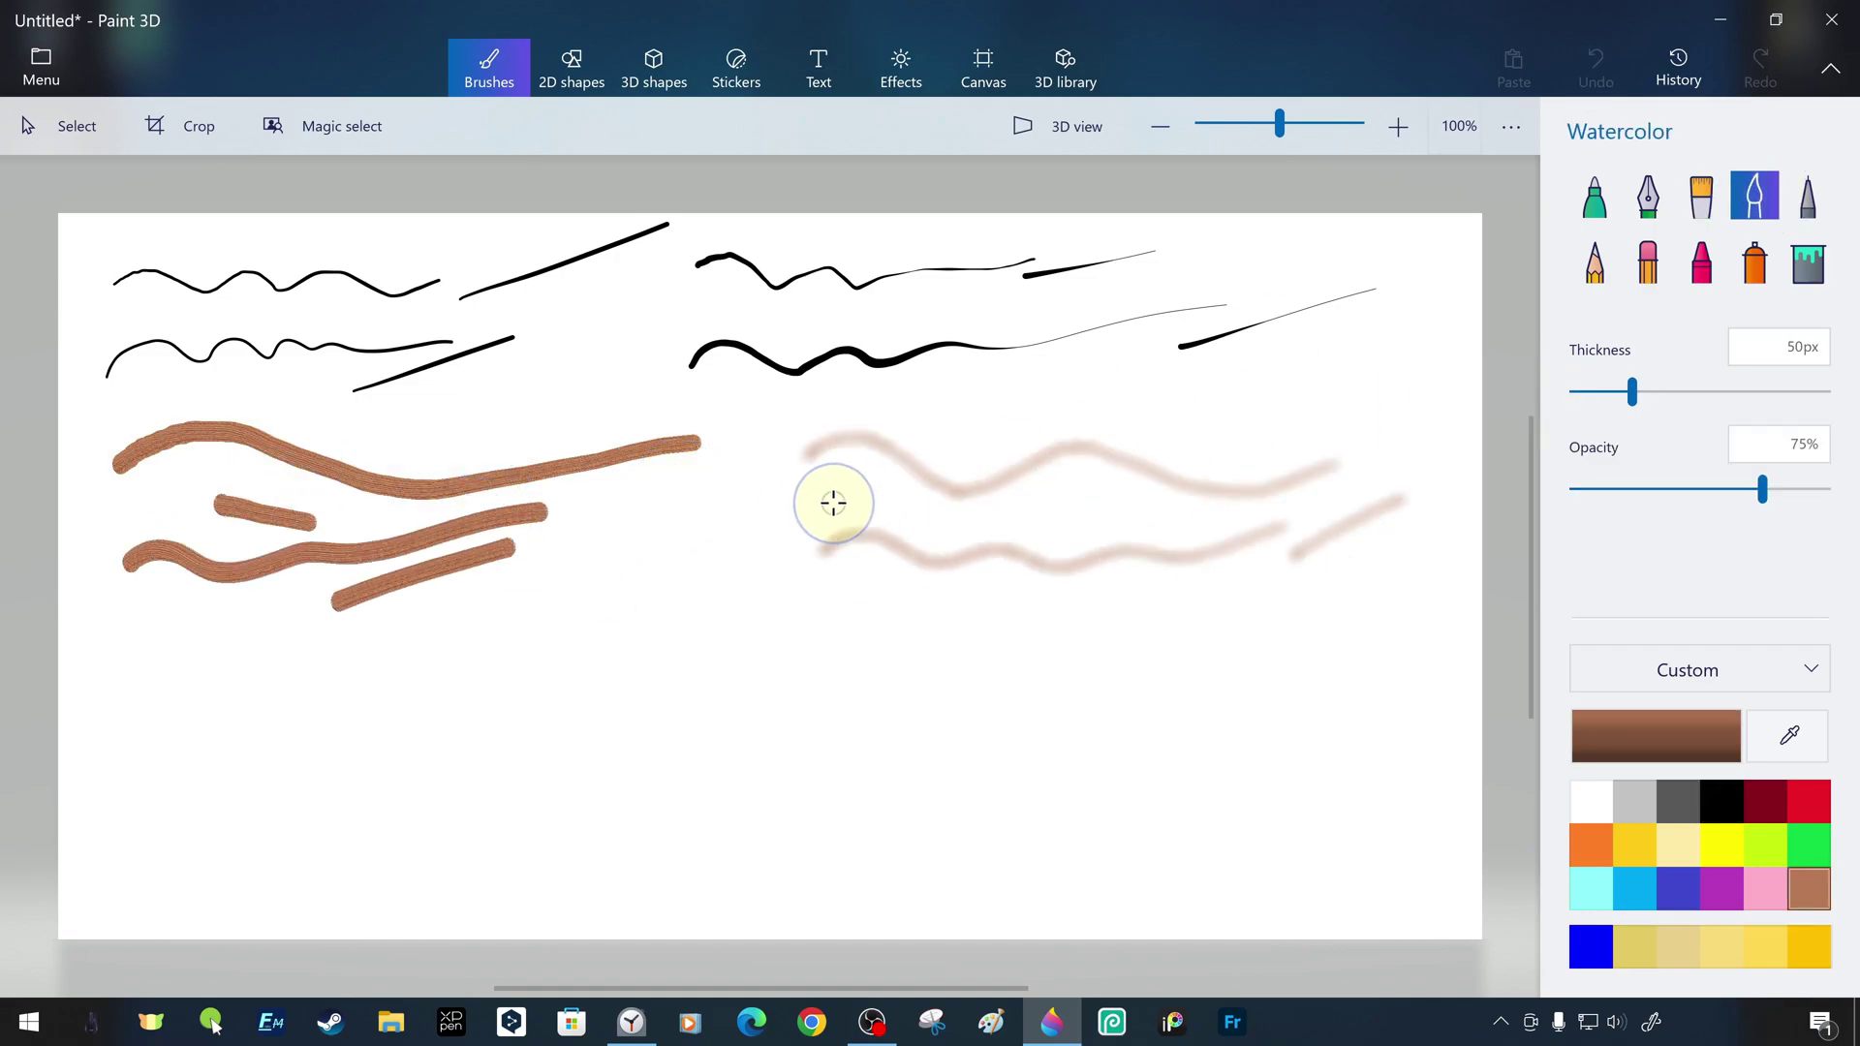
Try a black pixel pen line, undo it, and draw a grey pencil wave
{"action": "left_click", "coordinate": [1721, 801]}
{"action": "left_click", "coordinate": [1807, 196]}
{"action": "left_click_drag", "start_coordinate": [132, 671], "coordinate": [514, 666]}
{"action": "key", "text": "ctrl+z"}
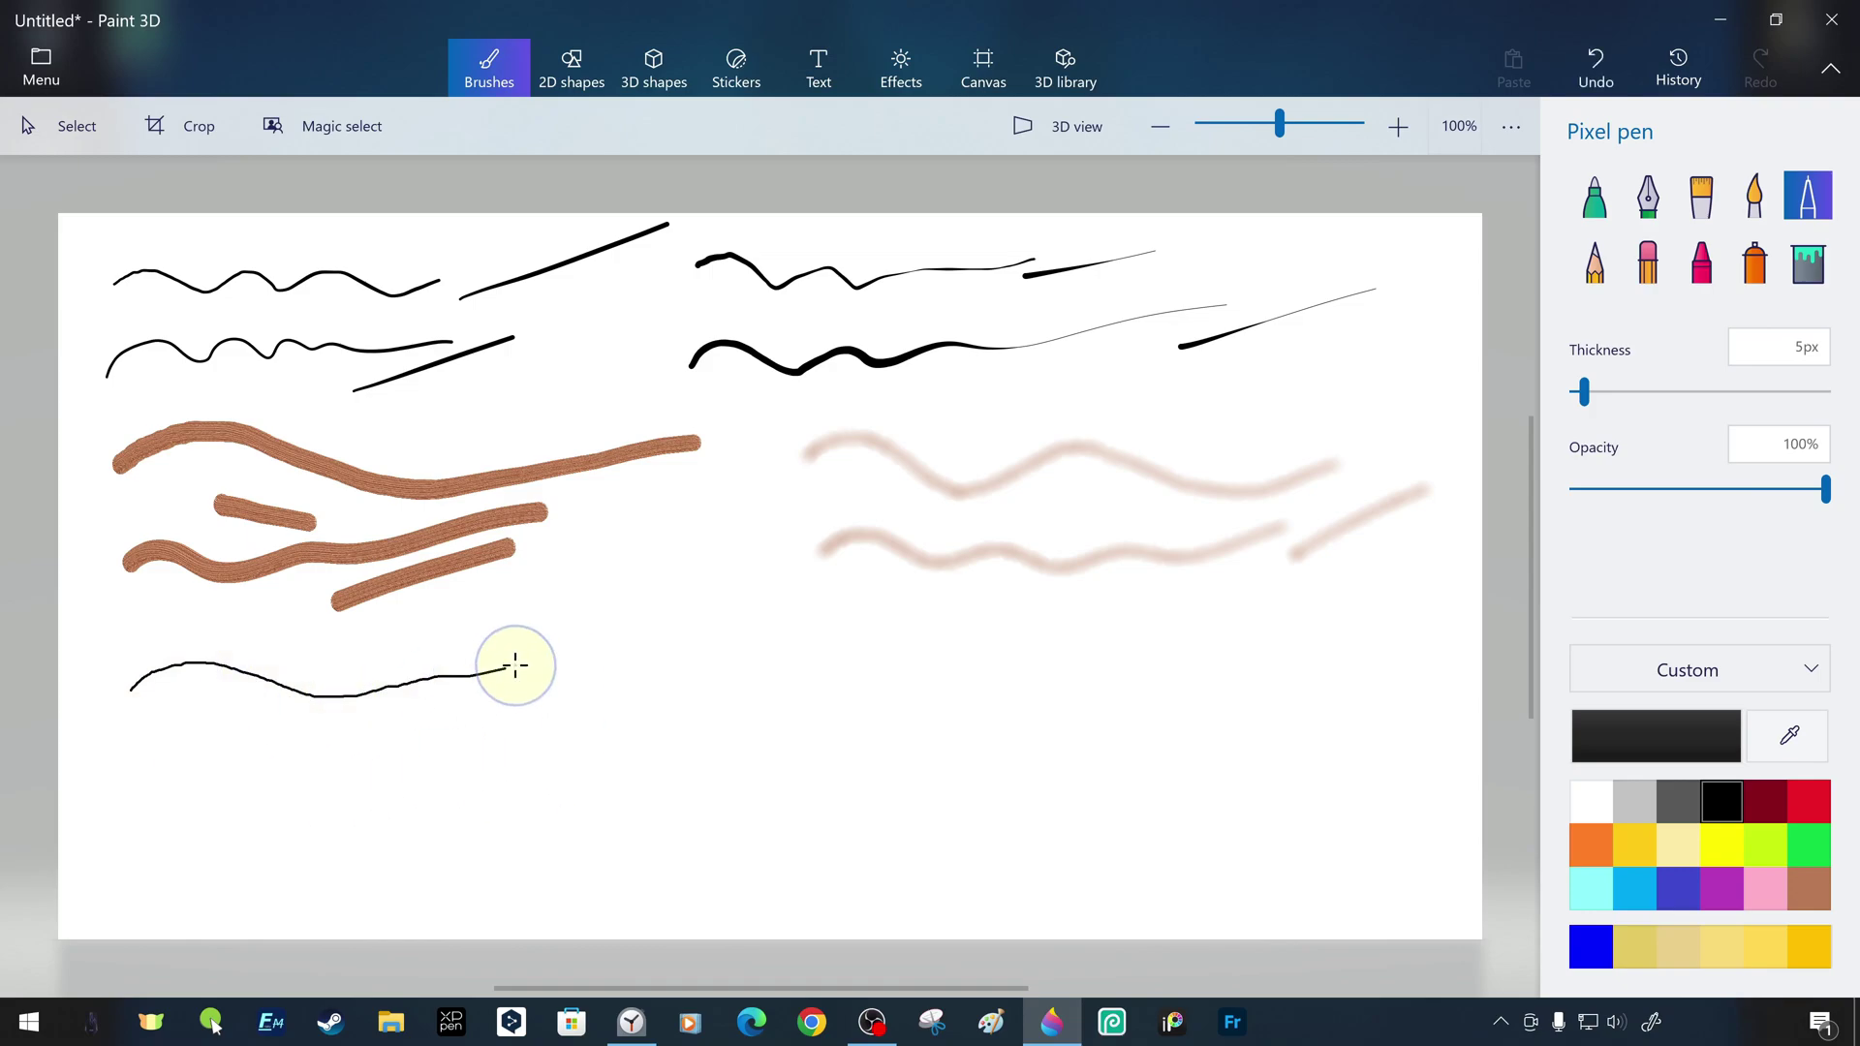
{"action": "left_click", "coordinate": [1594, 262]}
{"action": "mouse_move", "coordinate": [621, 645]}
{"action": "left_mouse_down"}
{"action": "mouse_move", "coordinate": [723, 622]}
{"action": "mouse_move", "coordinate": [1006, 664]}
{"action": "left_mouse_up"}
Draw dark red crayon strokes right of the pencil line
{"action": "left_click", "coordinate": [1648, 262]}
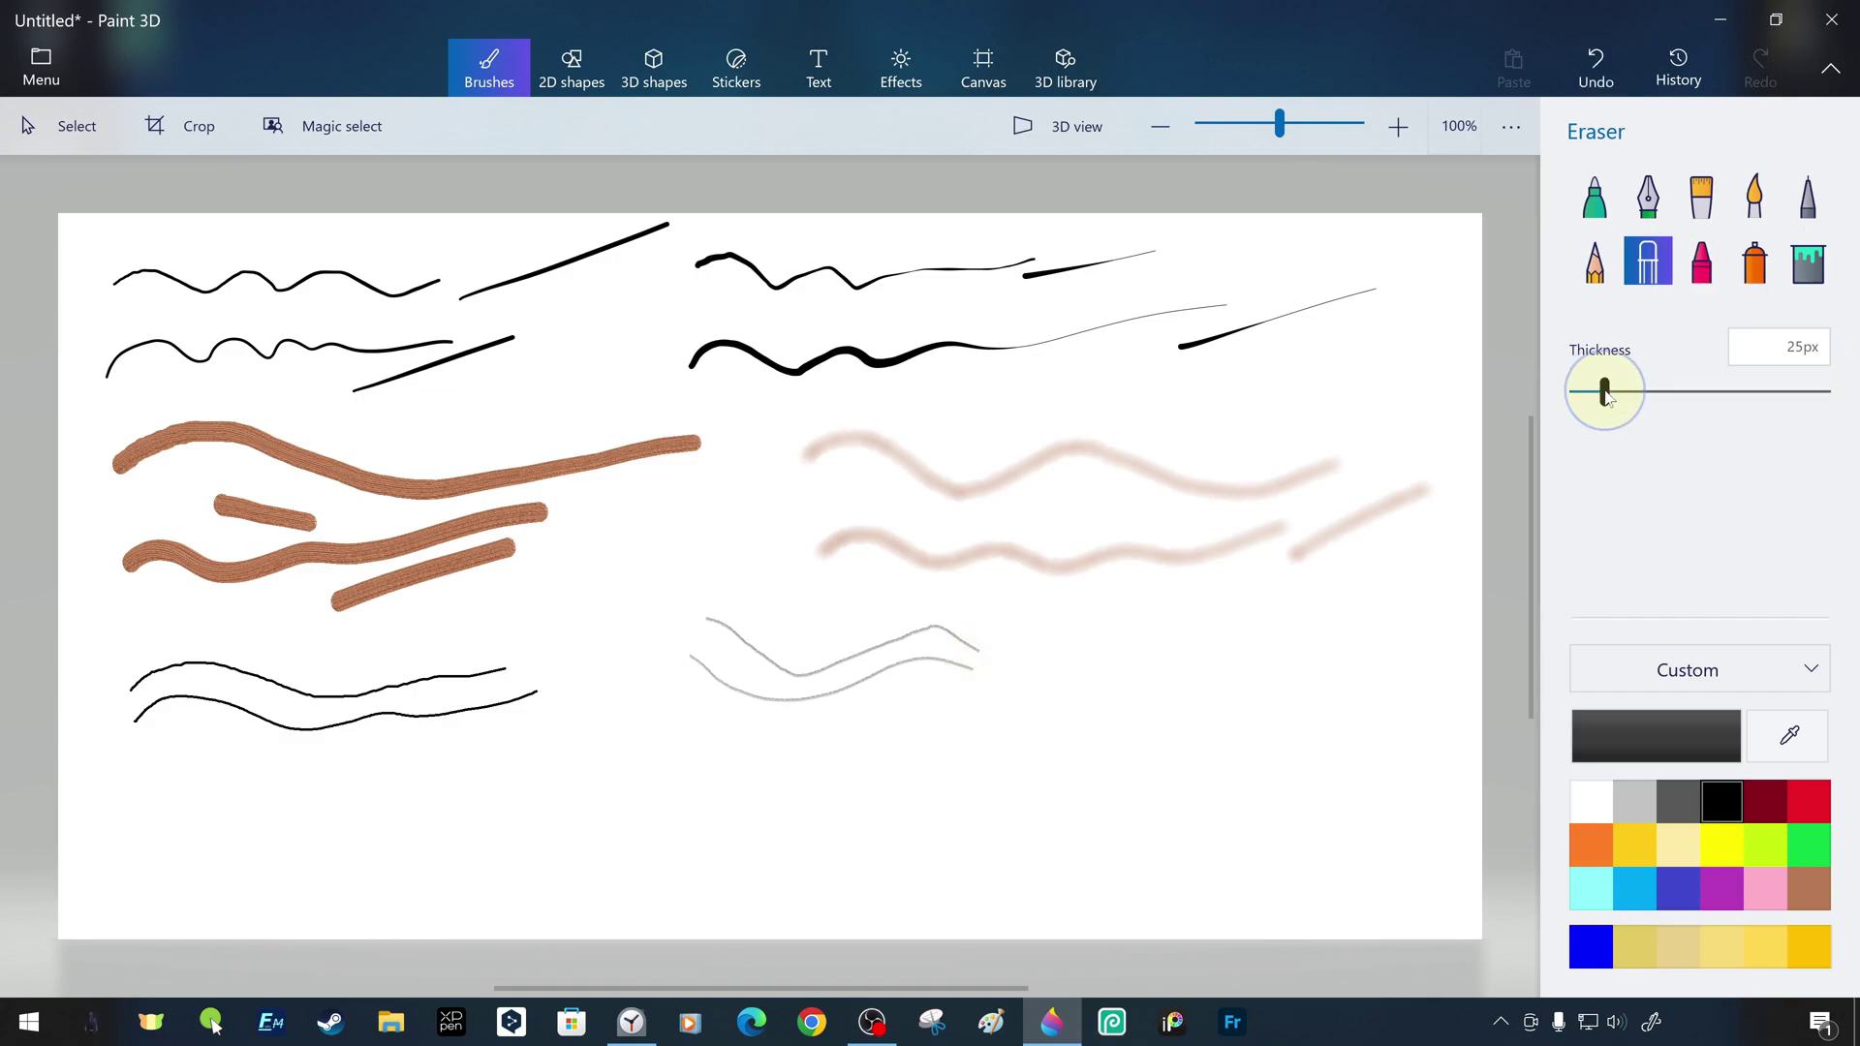
{"action": "left_click", "coordinate": [1701, 262]}
{"action": "left_click", "coordinate": [1765, 799]}
{"action": "left_click_drag", "start_coordinate": [1053, 637], "coordinate": [1388, 657]}
{"action": "left_click_drag", "start_coordinate": [1192, 621], "coordinate": [1381, 620]}
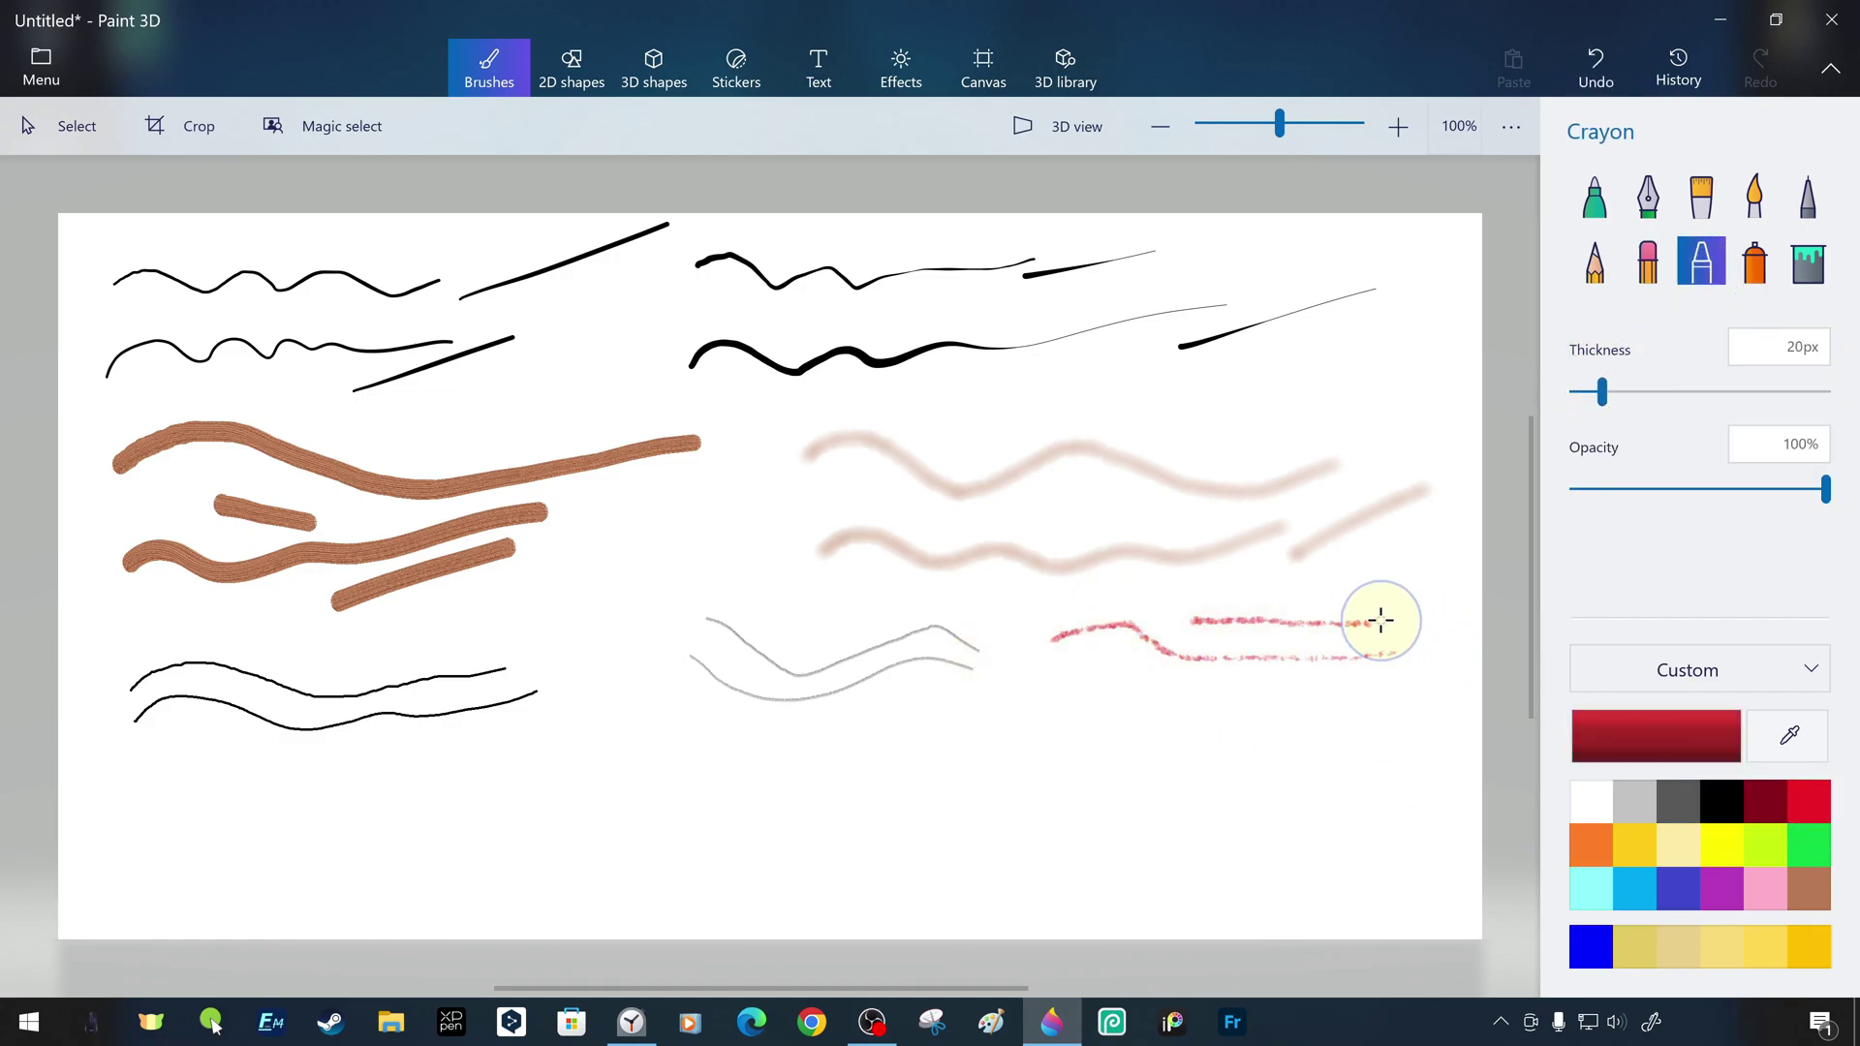
Spray two soft red bands across the lower left
{"action": "left_click", "coordinate": [1754, 262]}
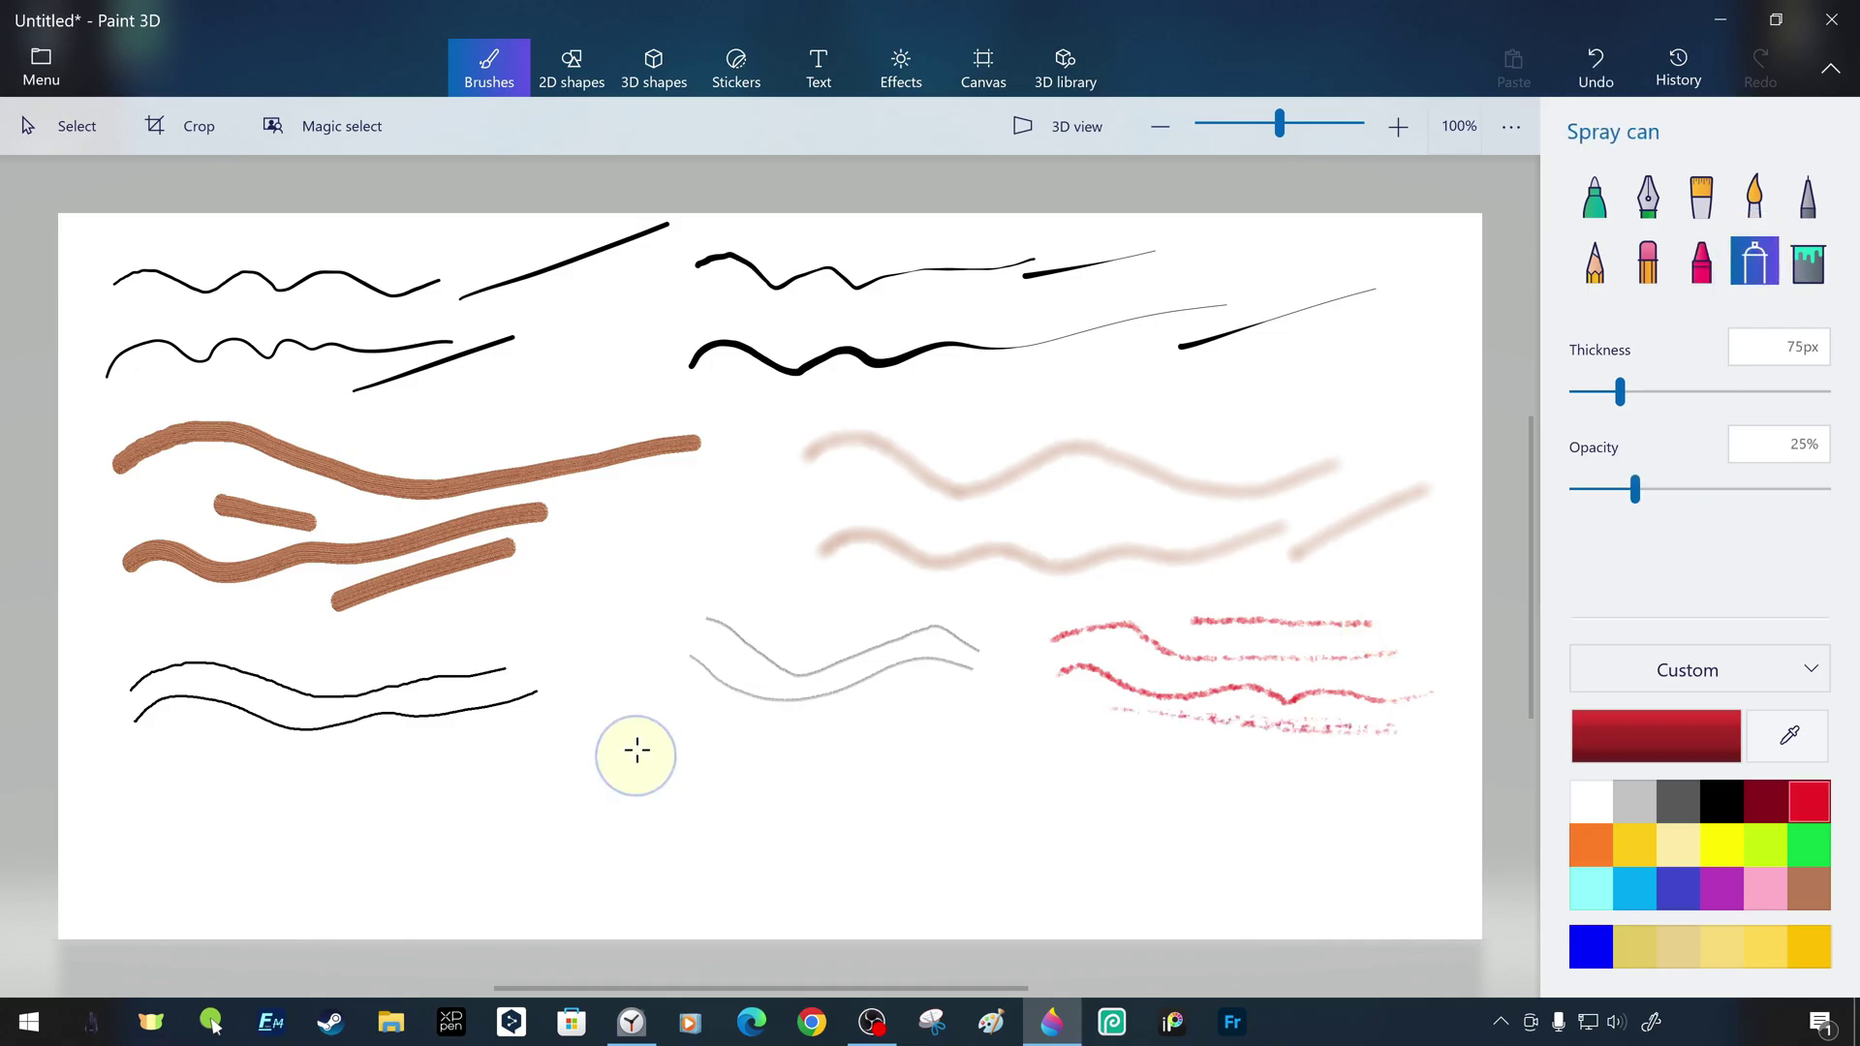
{"action": "left_click_drag", "start_coordinate": [145, 807], "coordinate": [585, 781]}
{"action": "mouse_move", "coordinate": [82, 880]}
{"action": "left_mouse_down"}
{"action": "mouse_move", "coordinate": [596, 876]}
{"action": "mouse_move", "coordinate": [306, 908]}
{"action": "mouse_move", "coordinate": [145, 893]}
{"action": "left_mouse_up"}
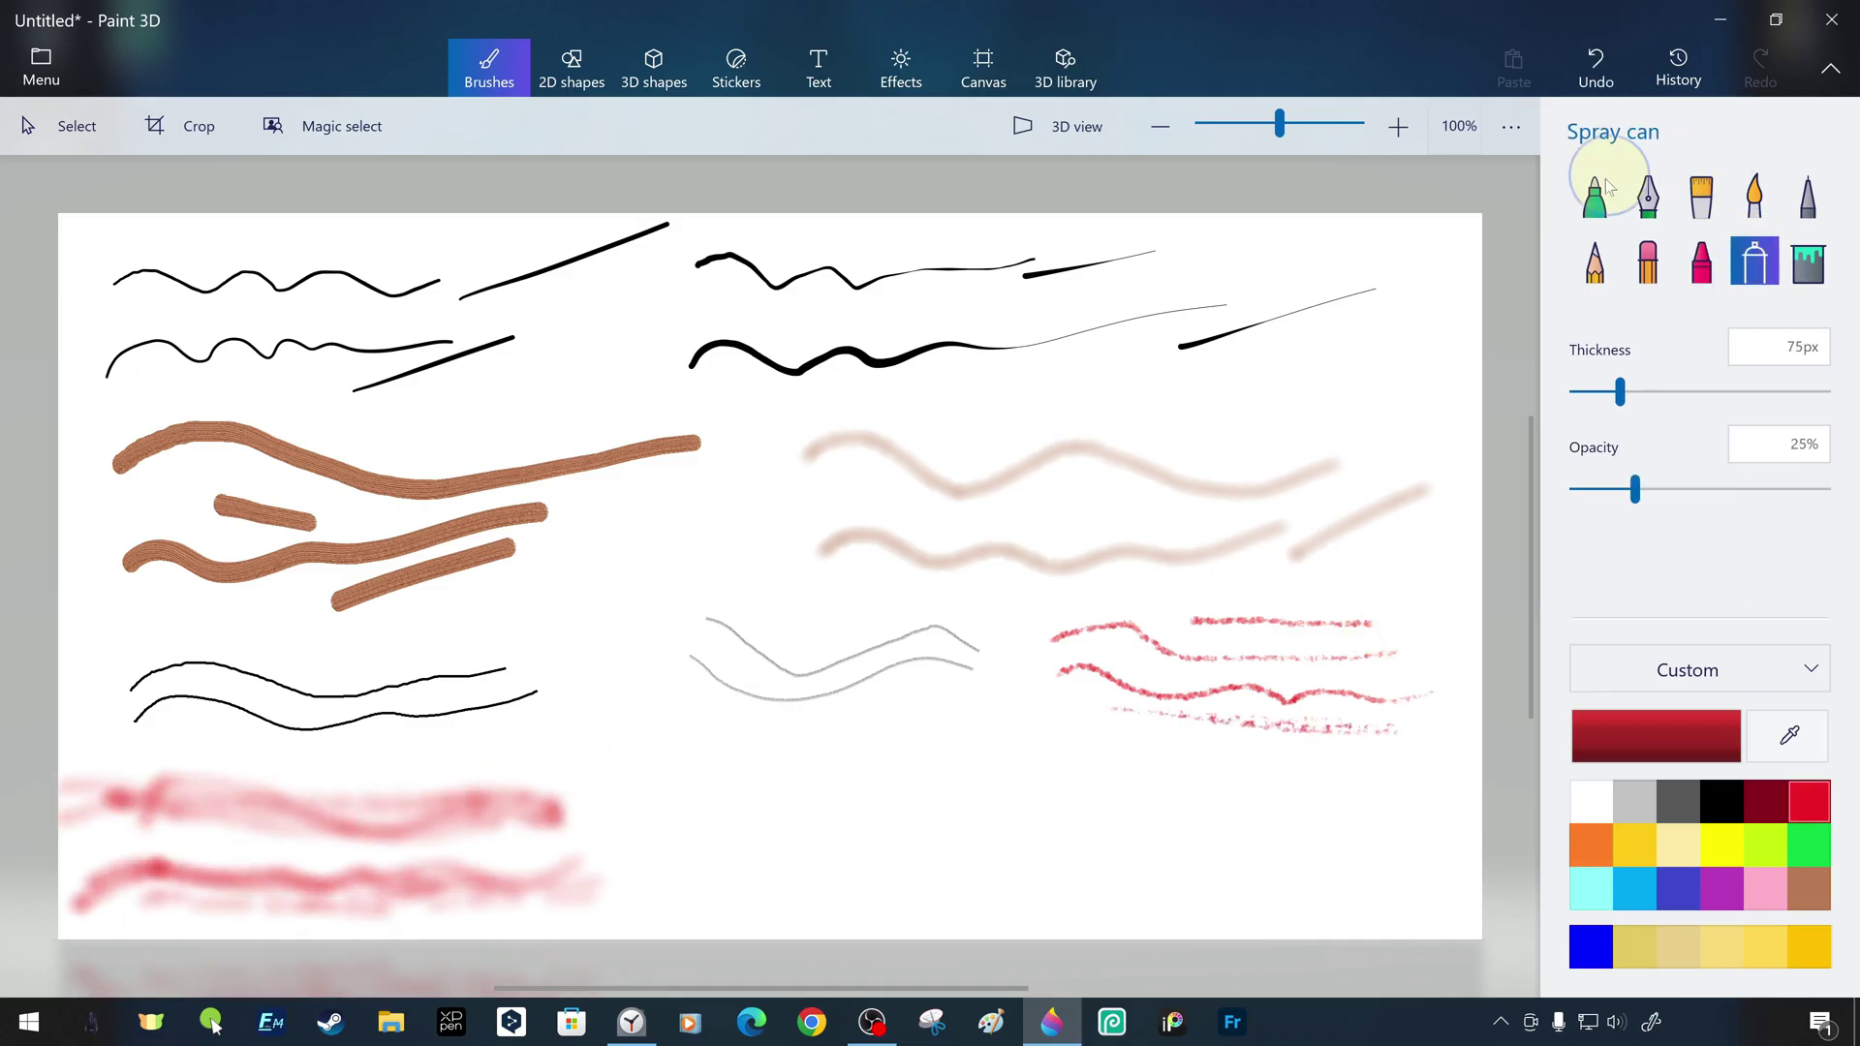
Draw a small black oval near the bottom centre with the pixel pen
{"action": "left_click", "coordinate": [1807, 261]}
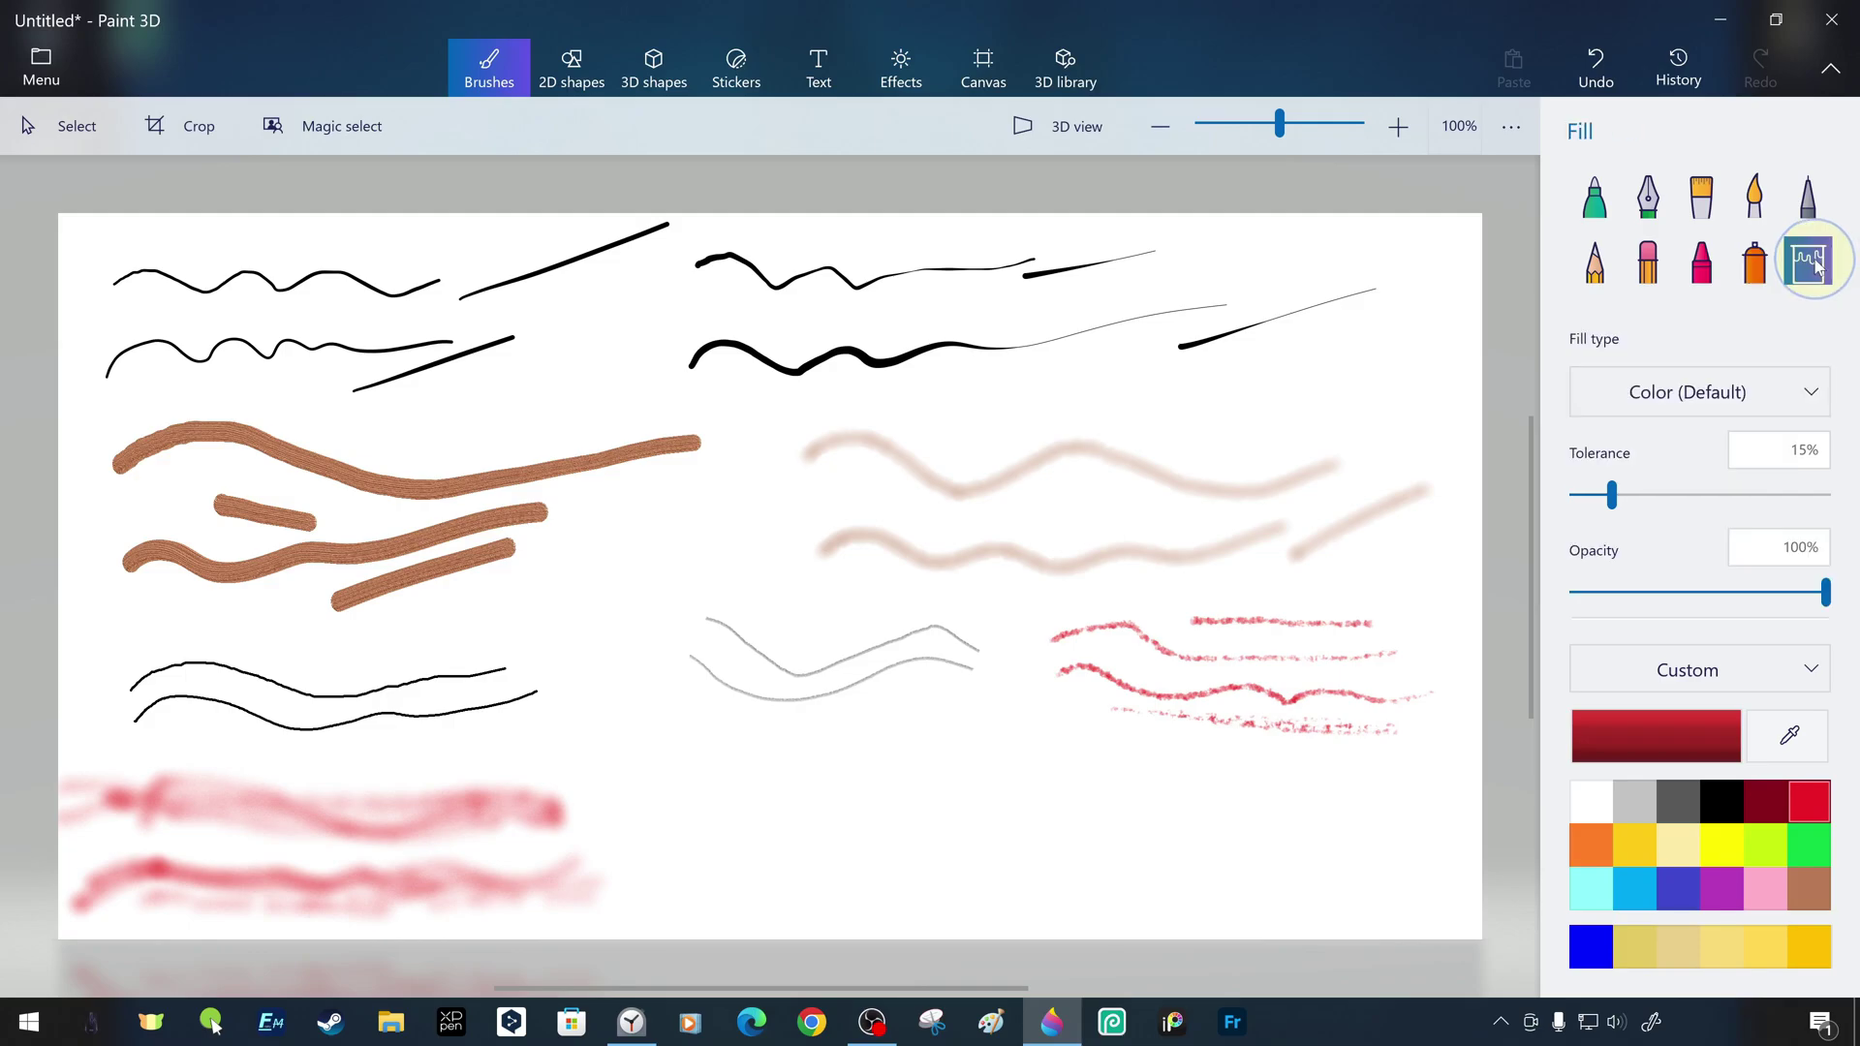
{"action": "left_click", "coordinate": [1808, 196]}
{"action": "left_click", "coordinate": [1721, 801]}
{"action": "left_click_drag", "start_coordinate": [974, 730], "coordinate": [1025, 764]}
Fill the oval gold, then green, and sketch grey pencil hatching
{"action": "left_click", "coordinate": [1808, 261]}
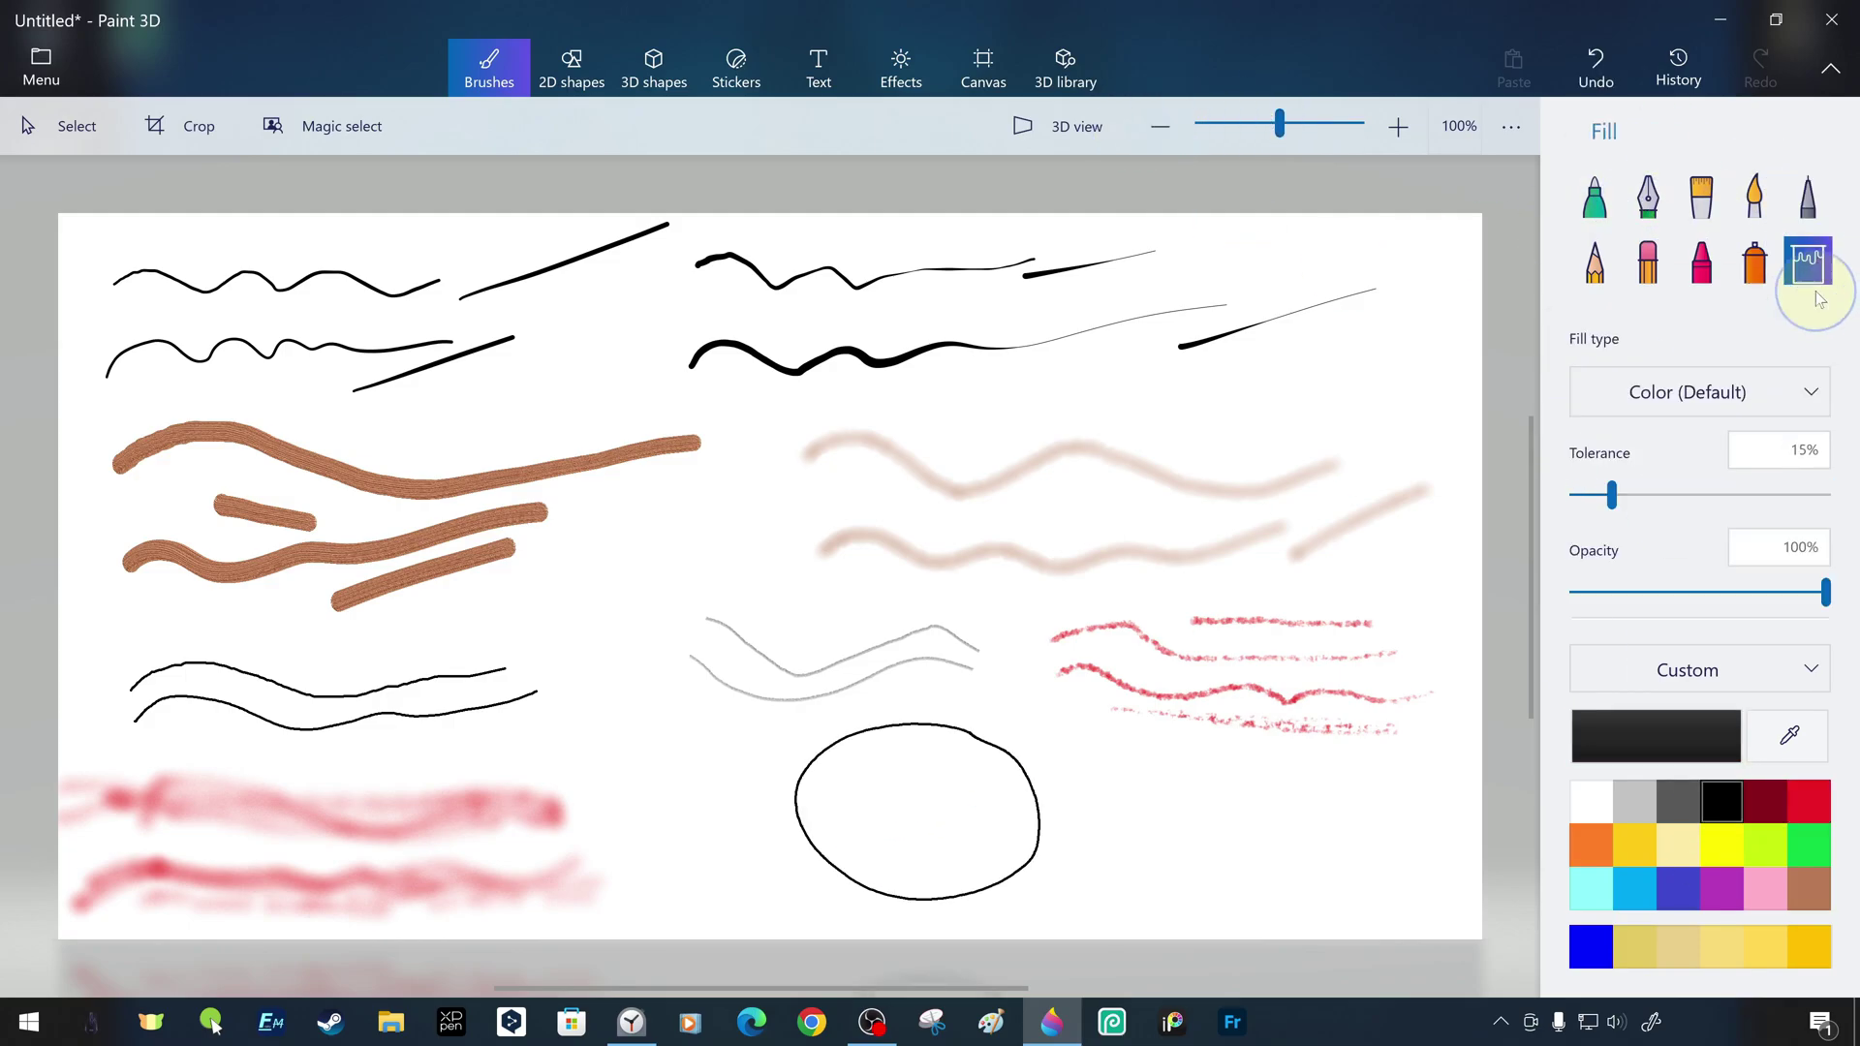
{"action": "left_click", "coordinate": [1766, 947]}
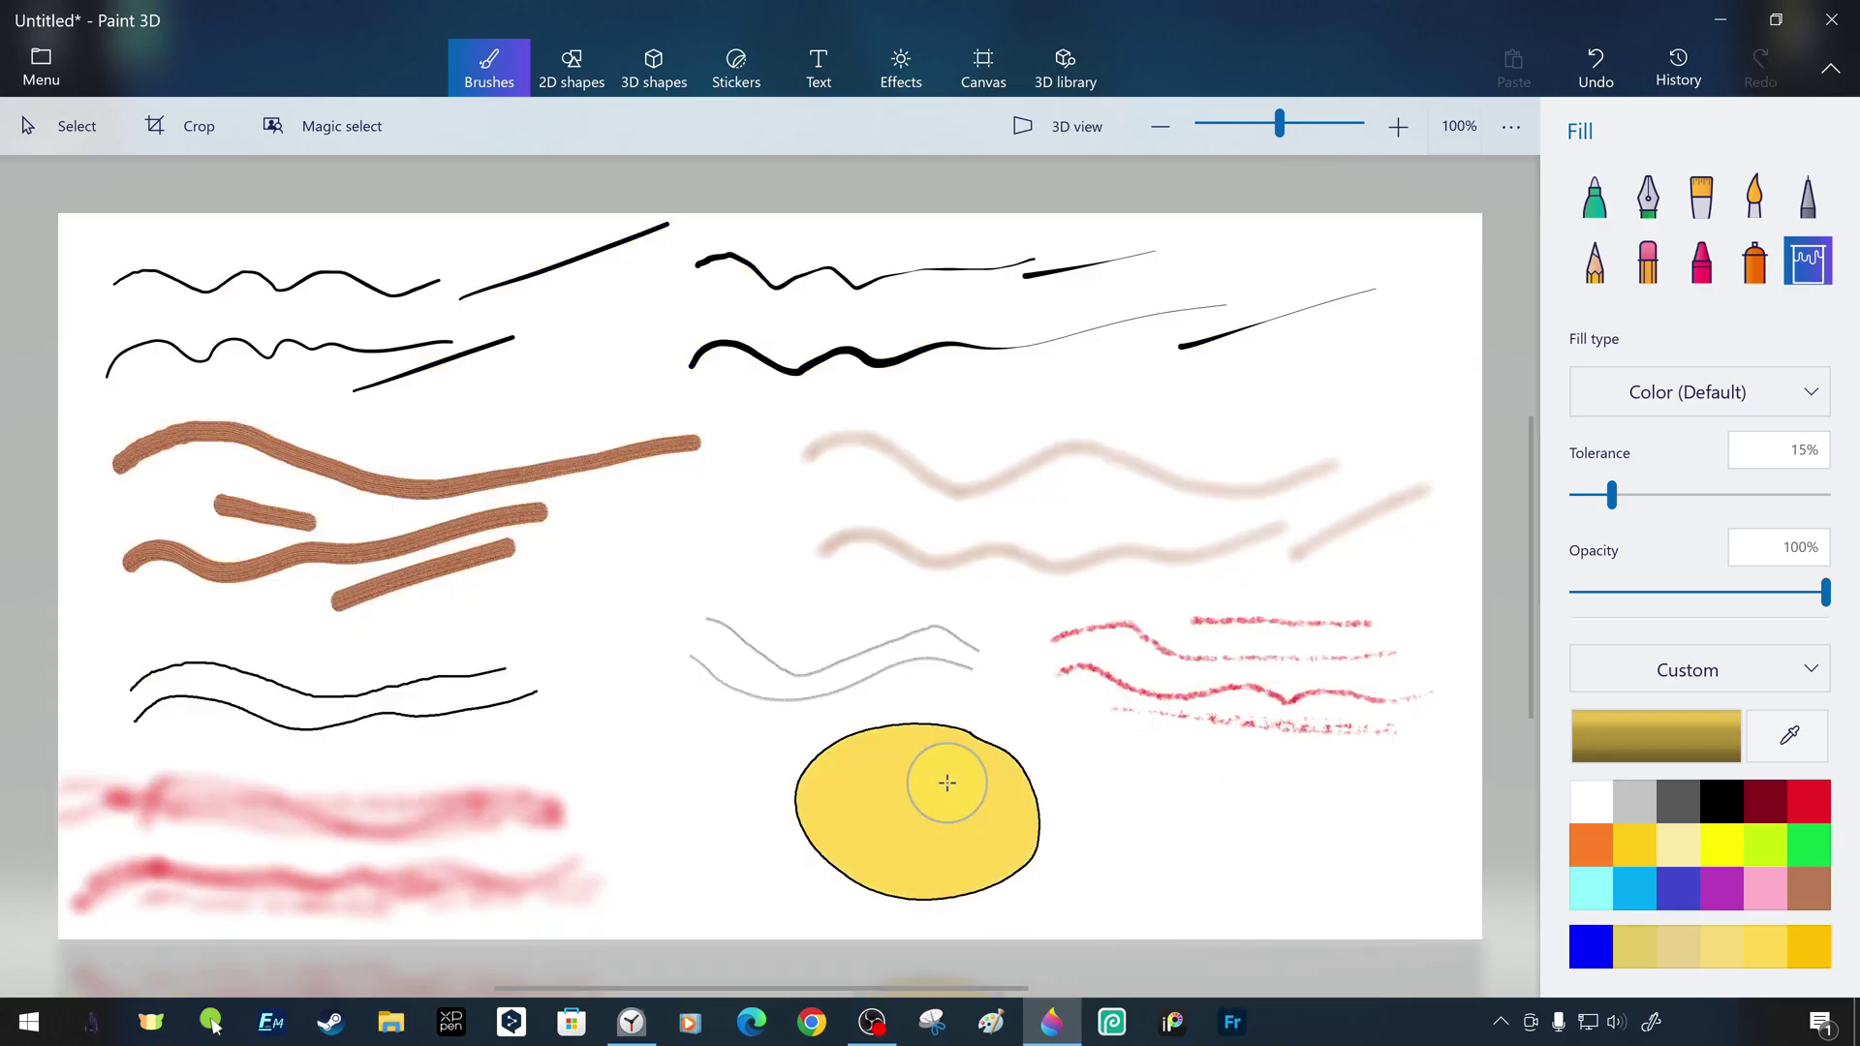
{"action": "left_click", "coordinate": [946, 780]}
{"action": "left_click", "coordinate": [1765, 845]}
{"action": "left_click", "coordinate": [1678, 889]}
{"action": "left_click", "coordinate": [1765, 845]}
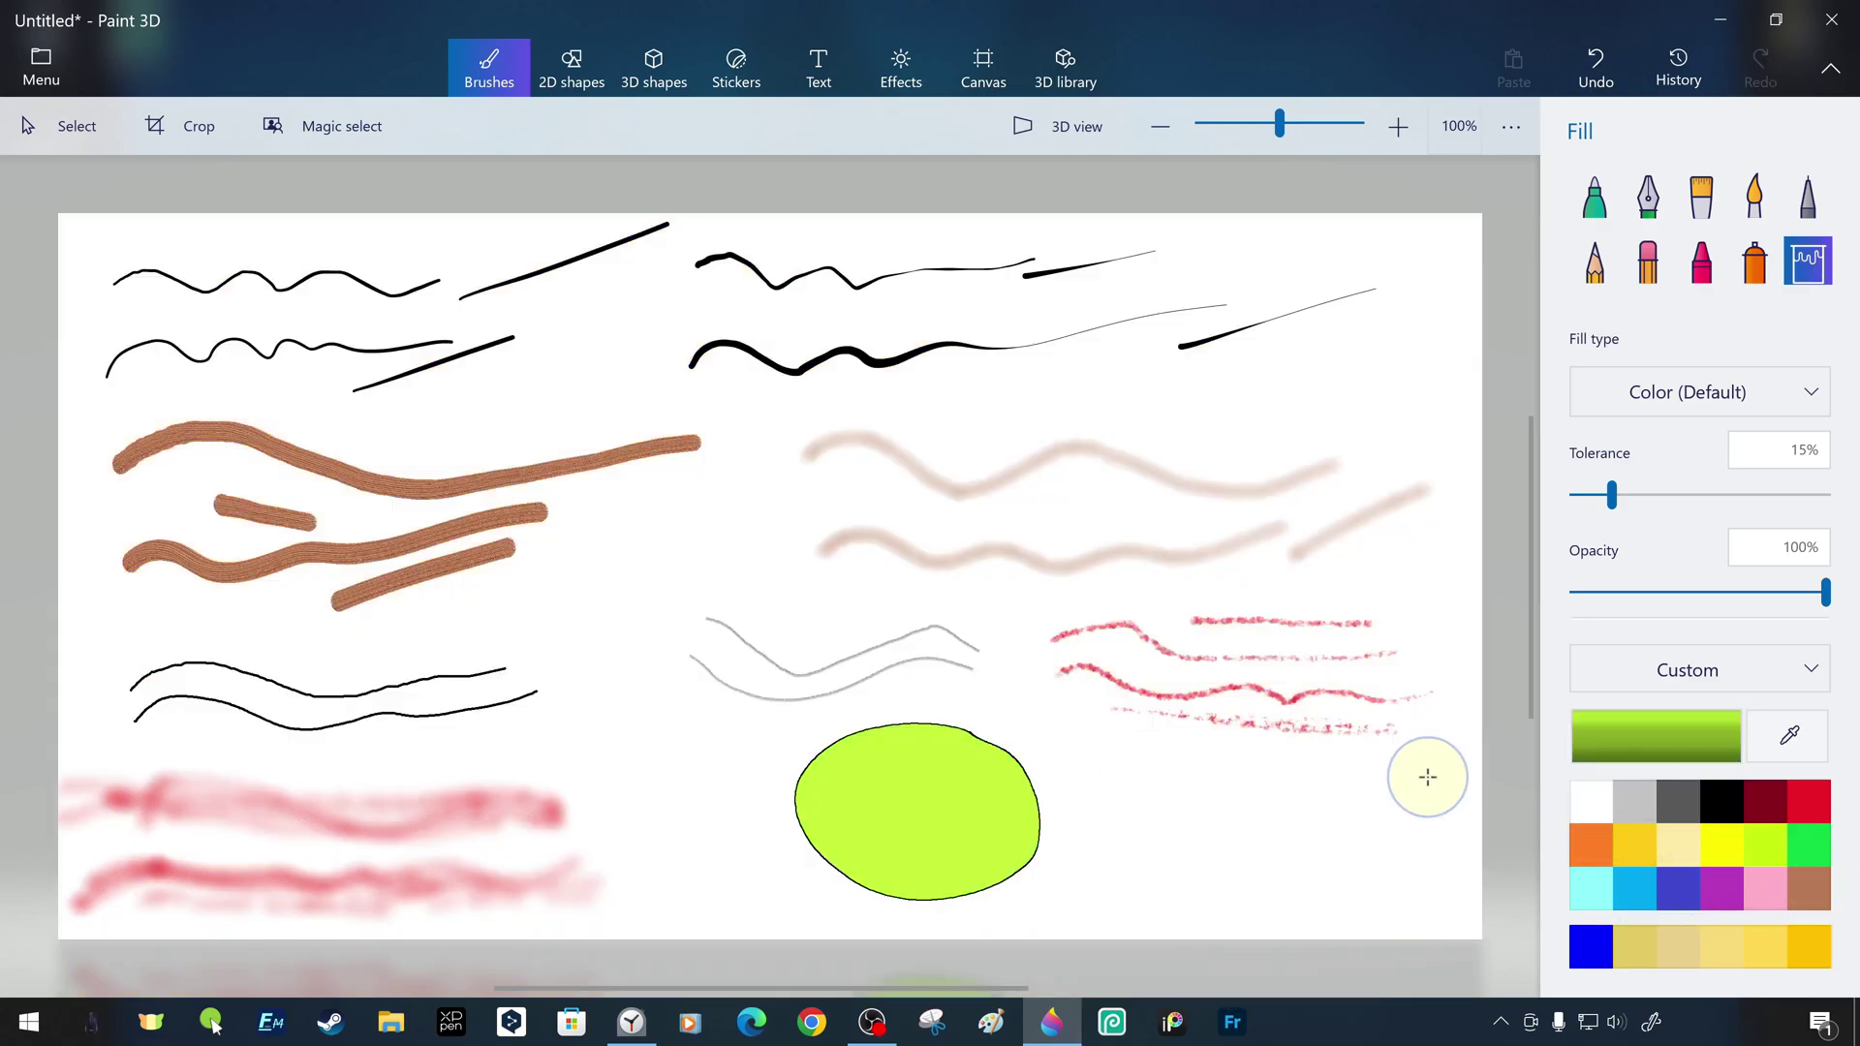
{"action": "left_click", "coordinate": [1593, 262]}
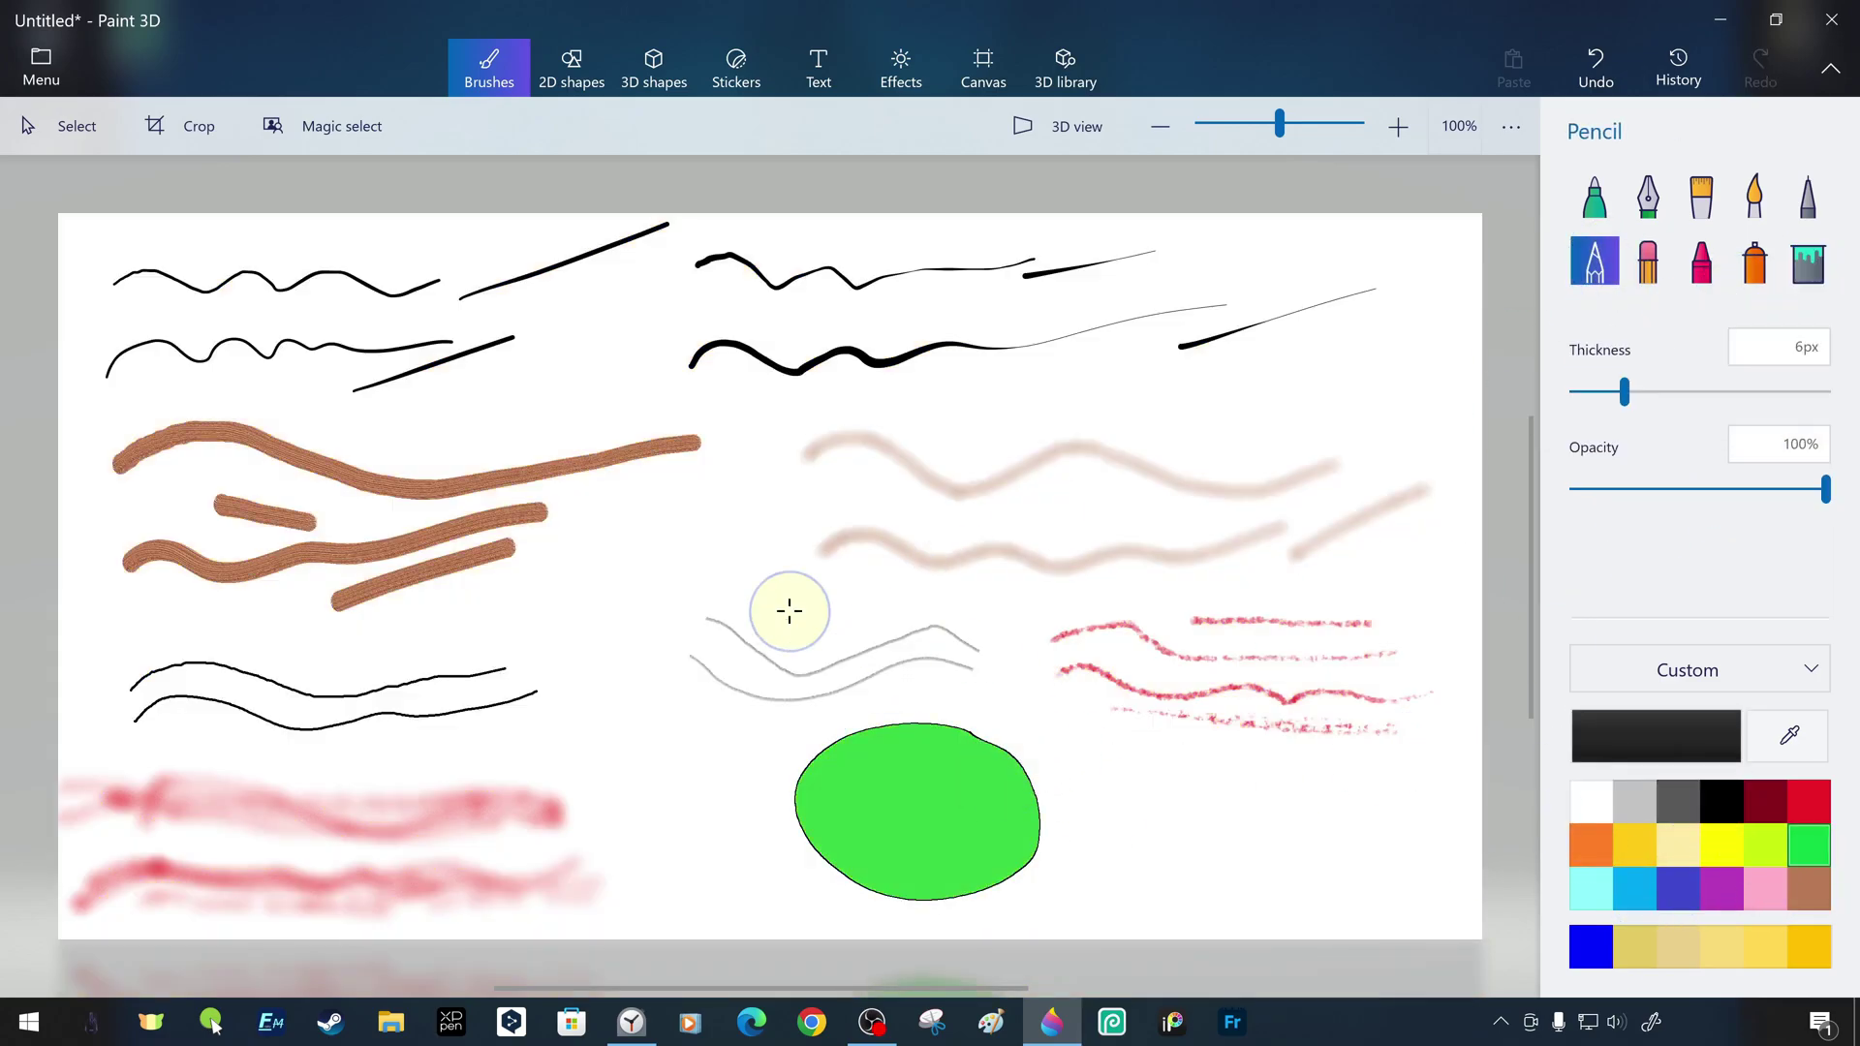
{"action": "left_click_drag", "start_coordinate": [701, 609], "coordinate": [943, 602]}
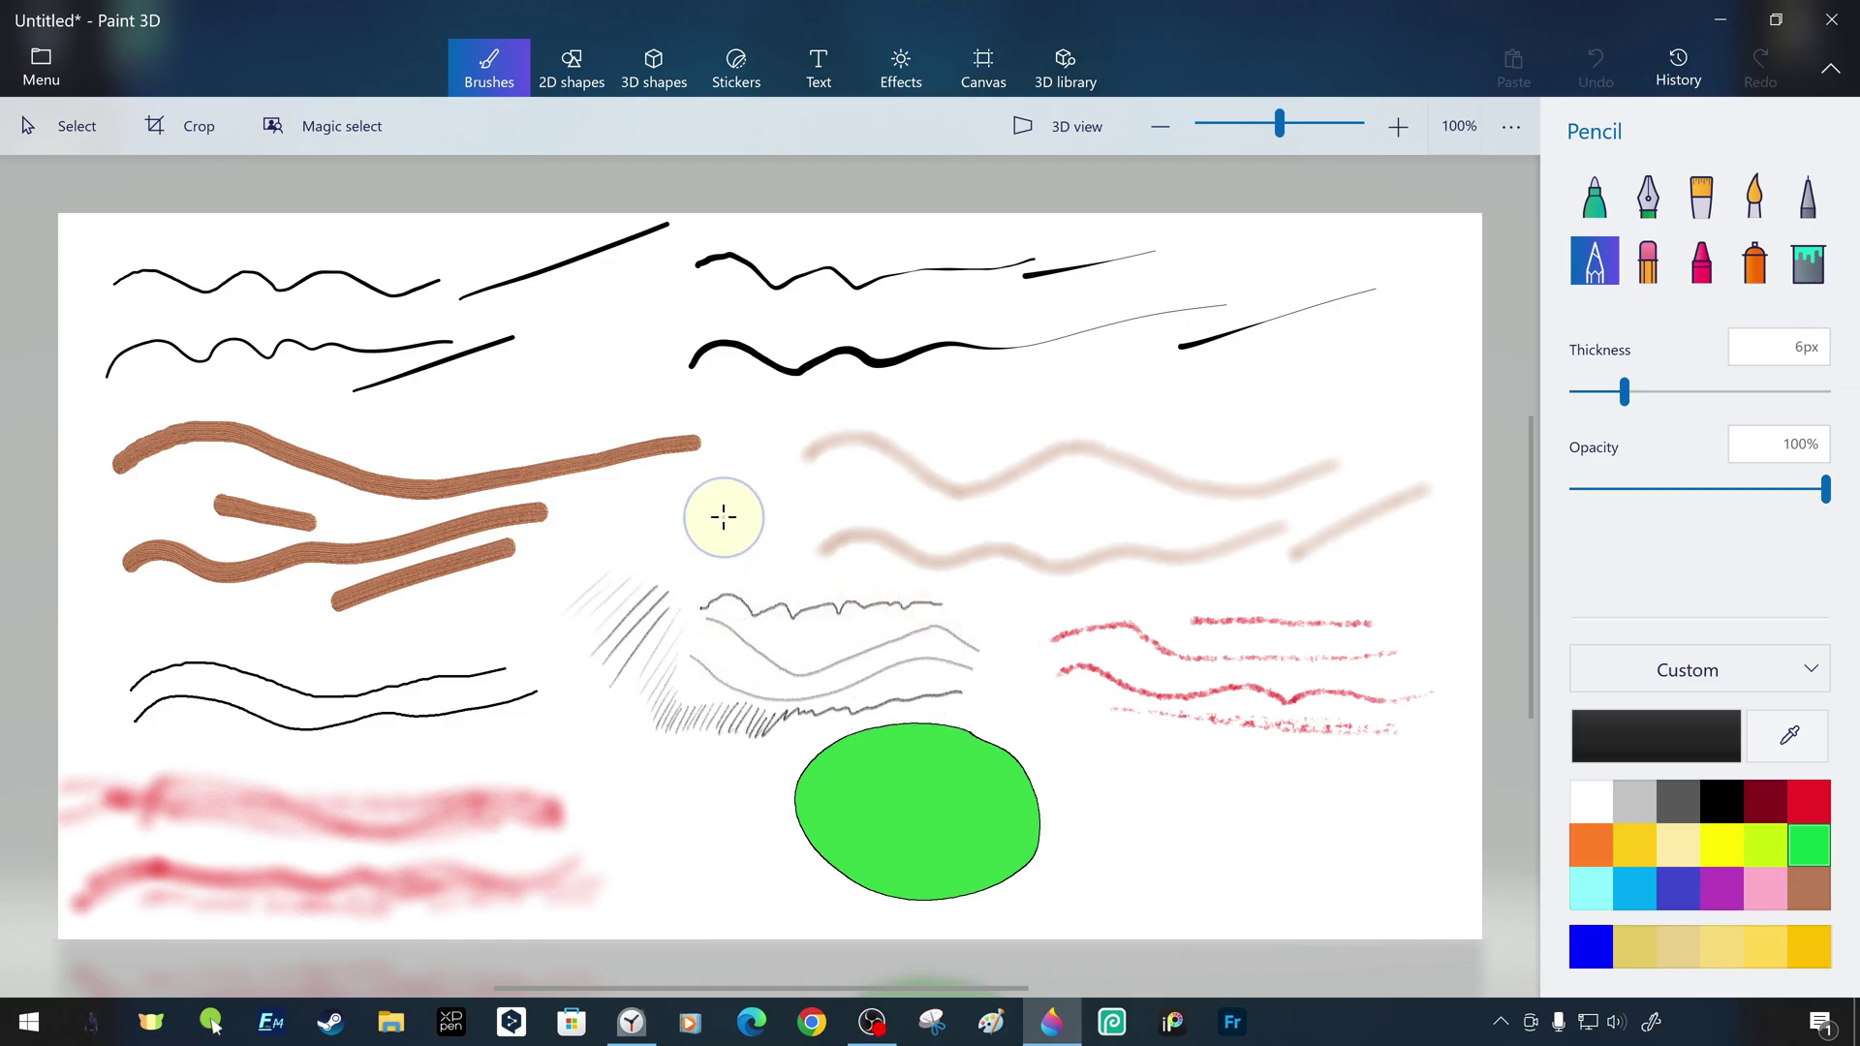
Save the brush samples as the PNG image 'Untitled v1' on the Desktop
{"action": "left_click", "coordinate": [1594, 195]}
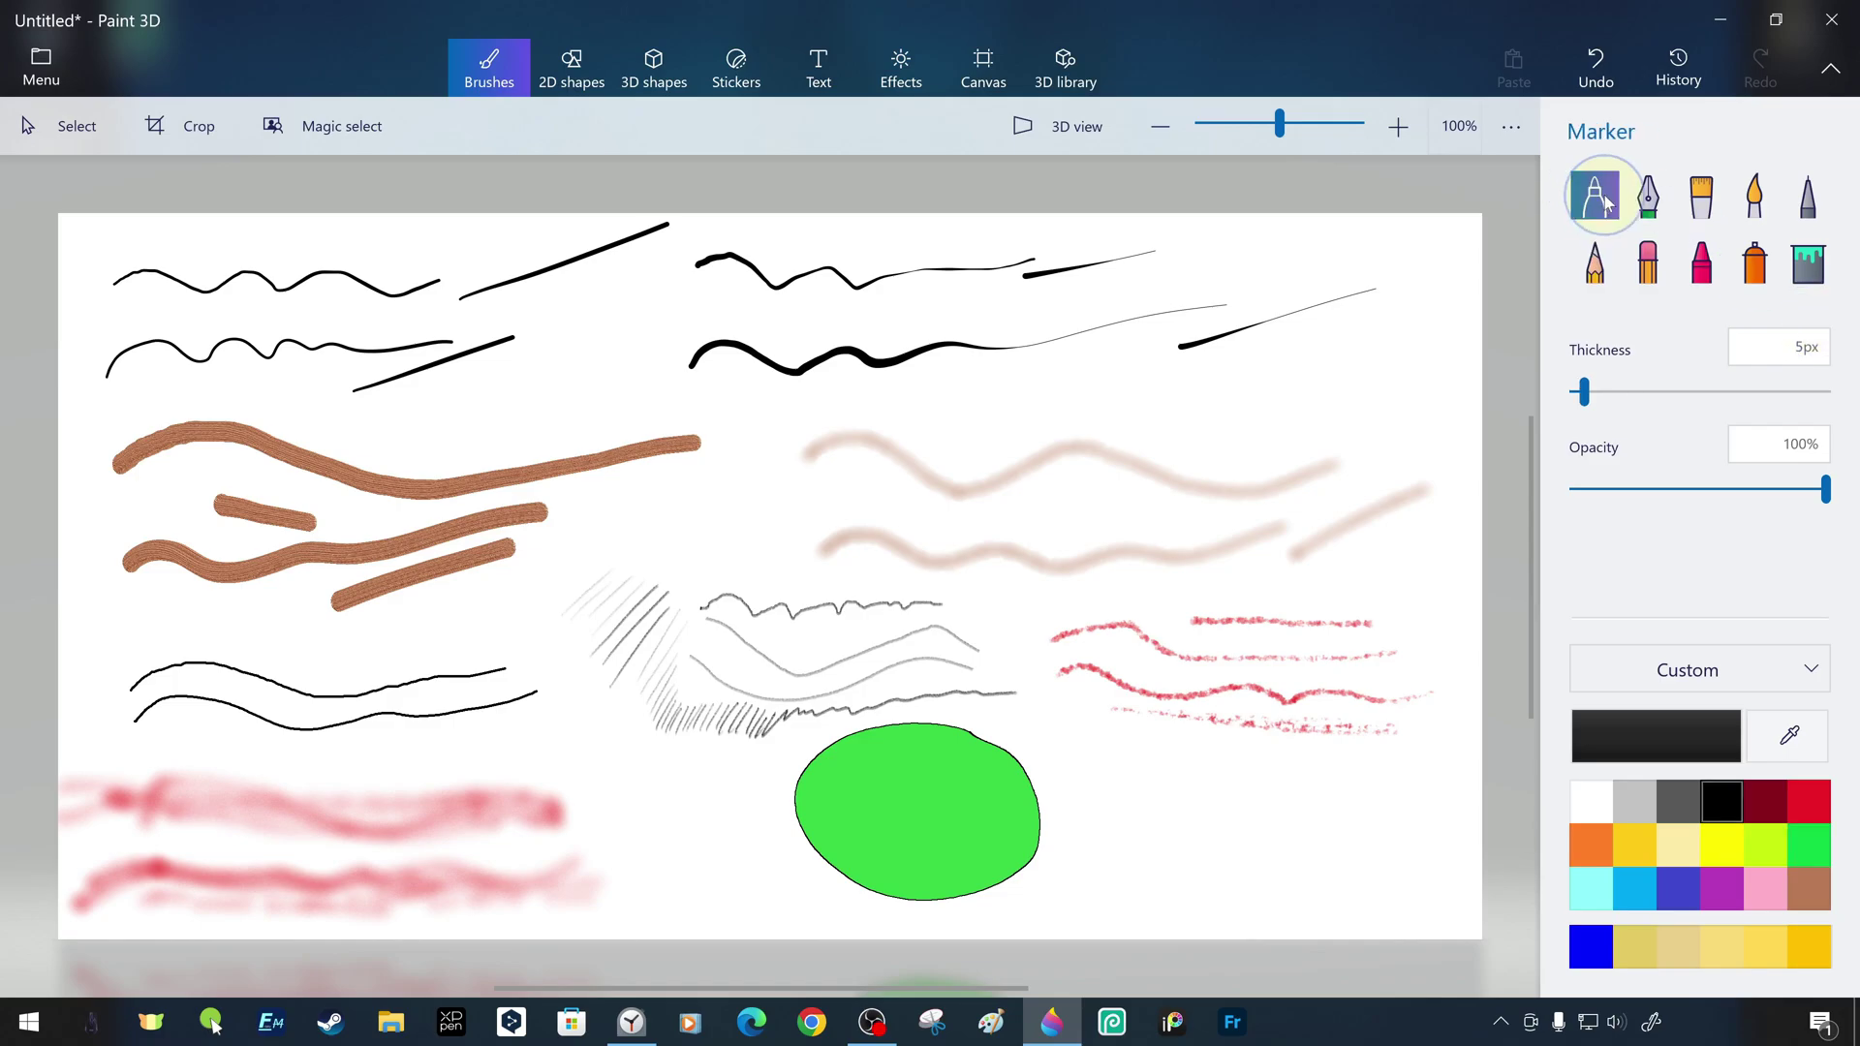
{"action": "left_click", "coordinate": [40, 66]}
{"action": "left_click", "coordinate": [175, 370]}
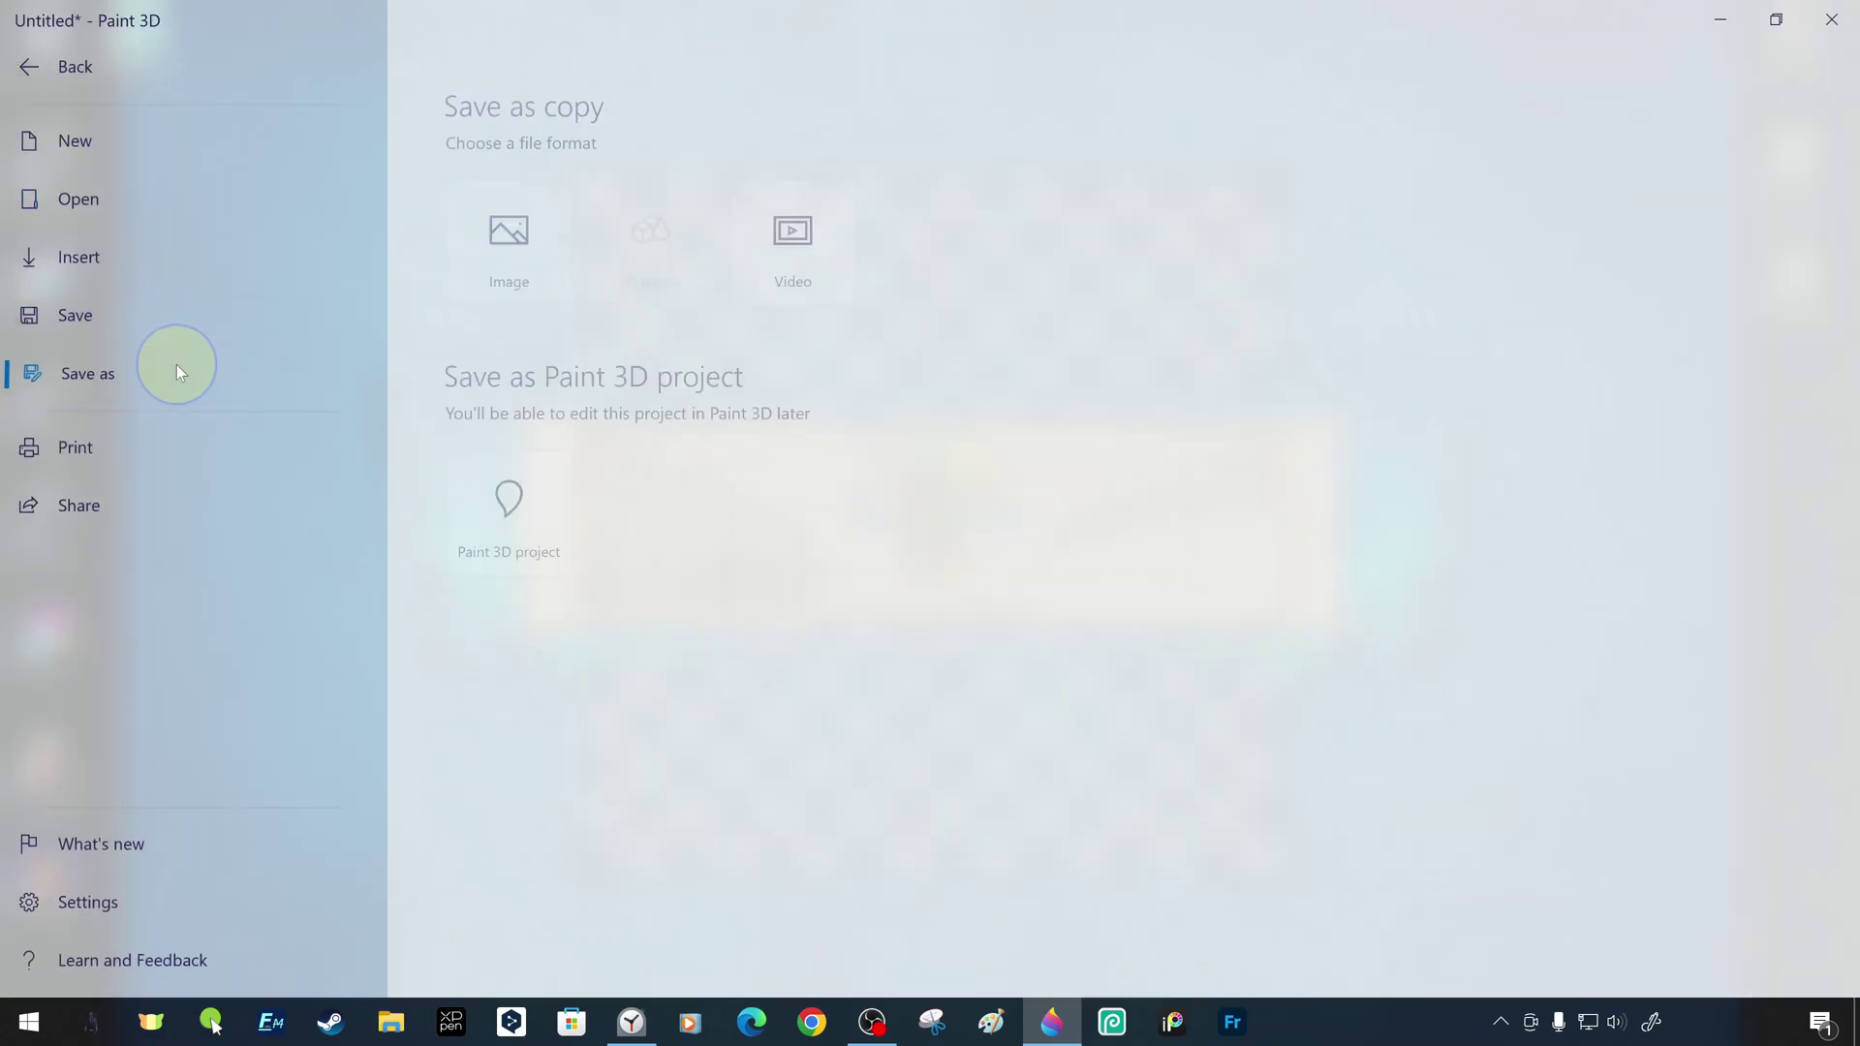
{"action": "left_click", "coordinate": [634, 242]}
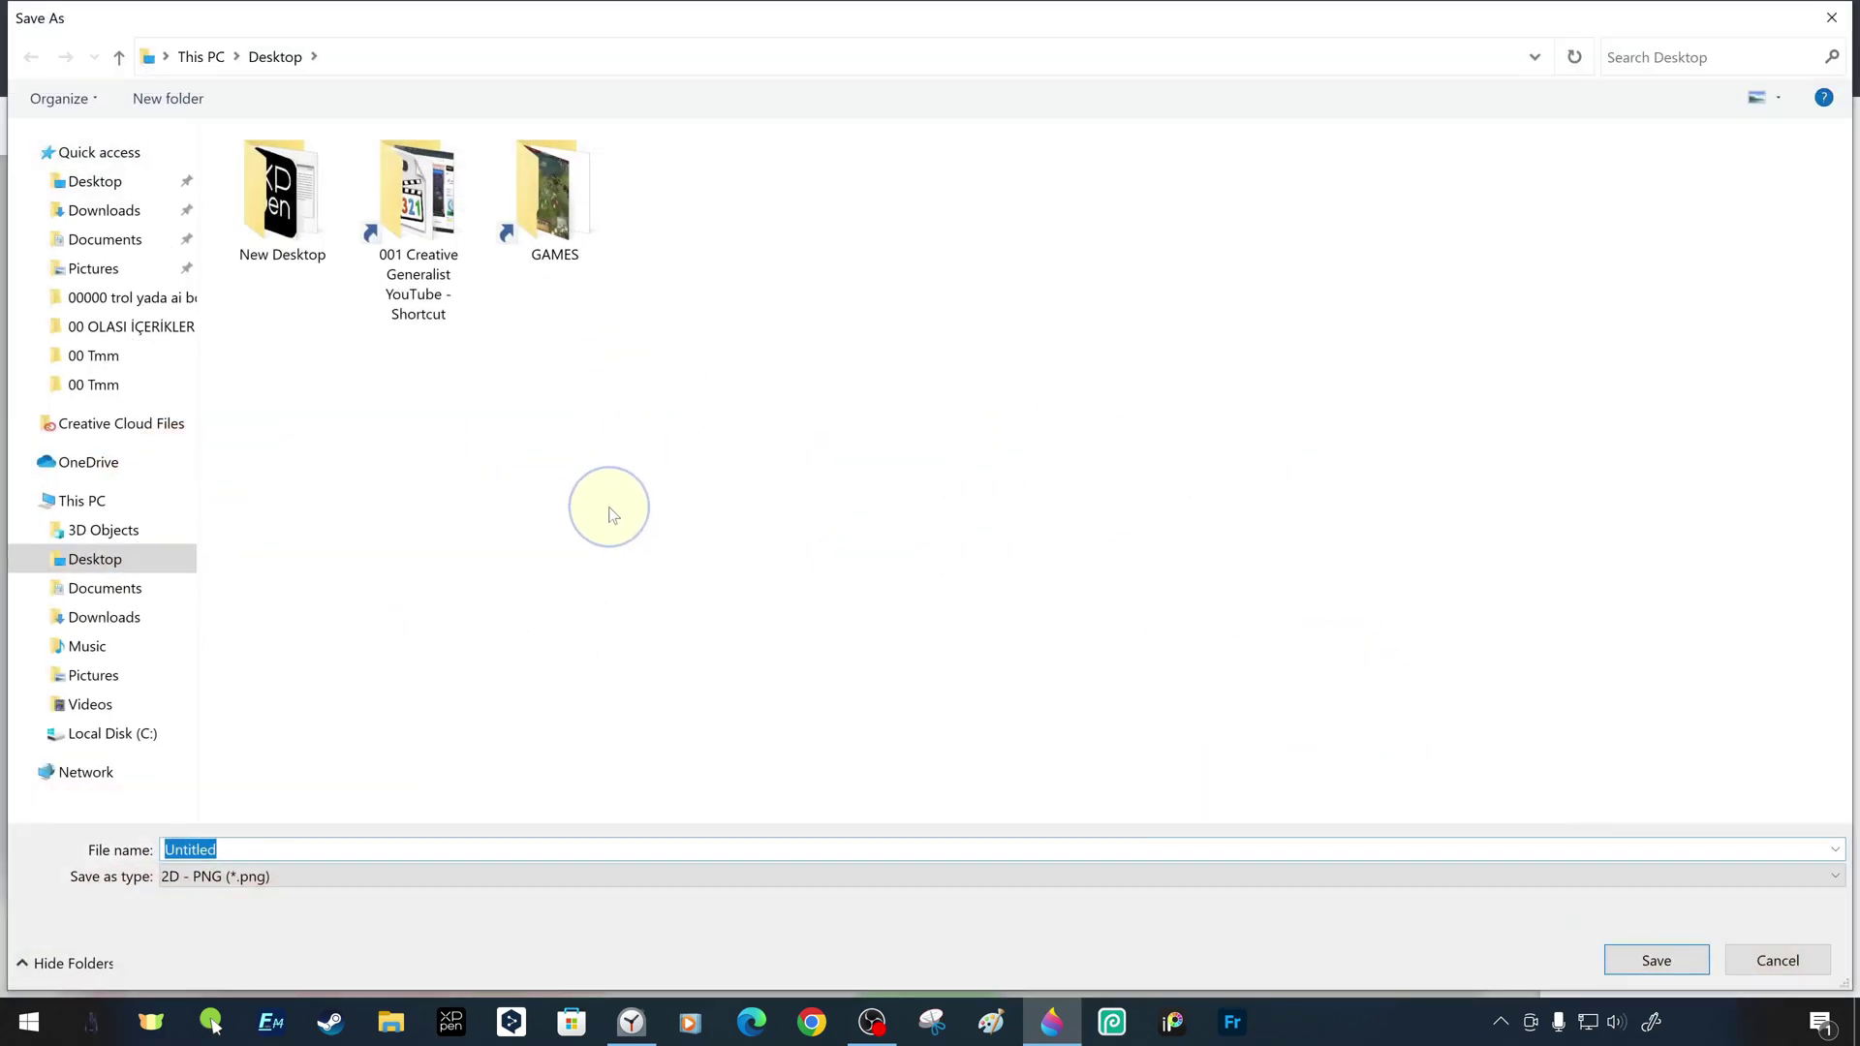
{"action": "key", "text": "Right"}
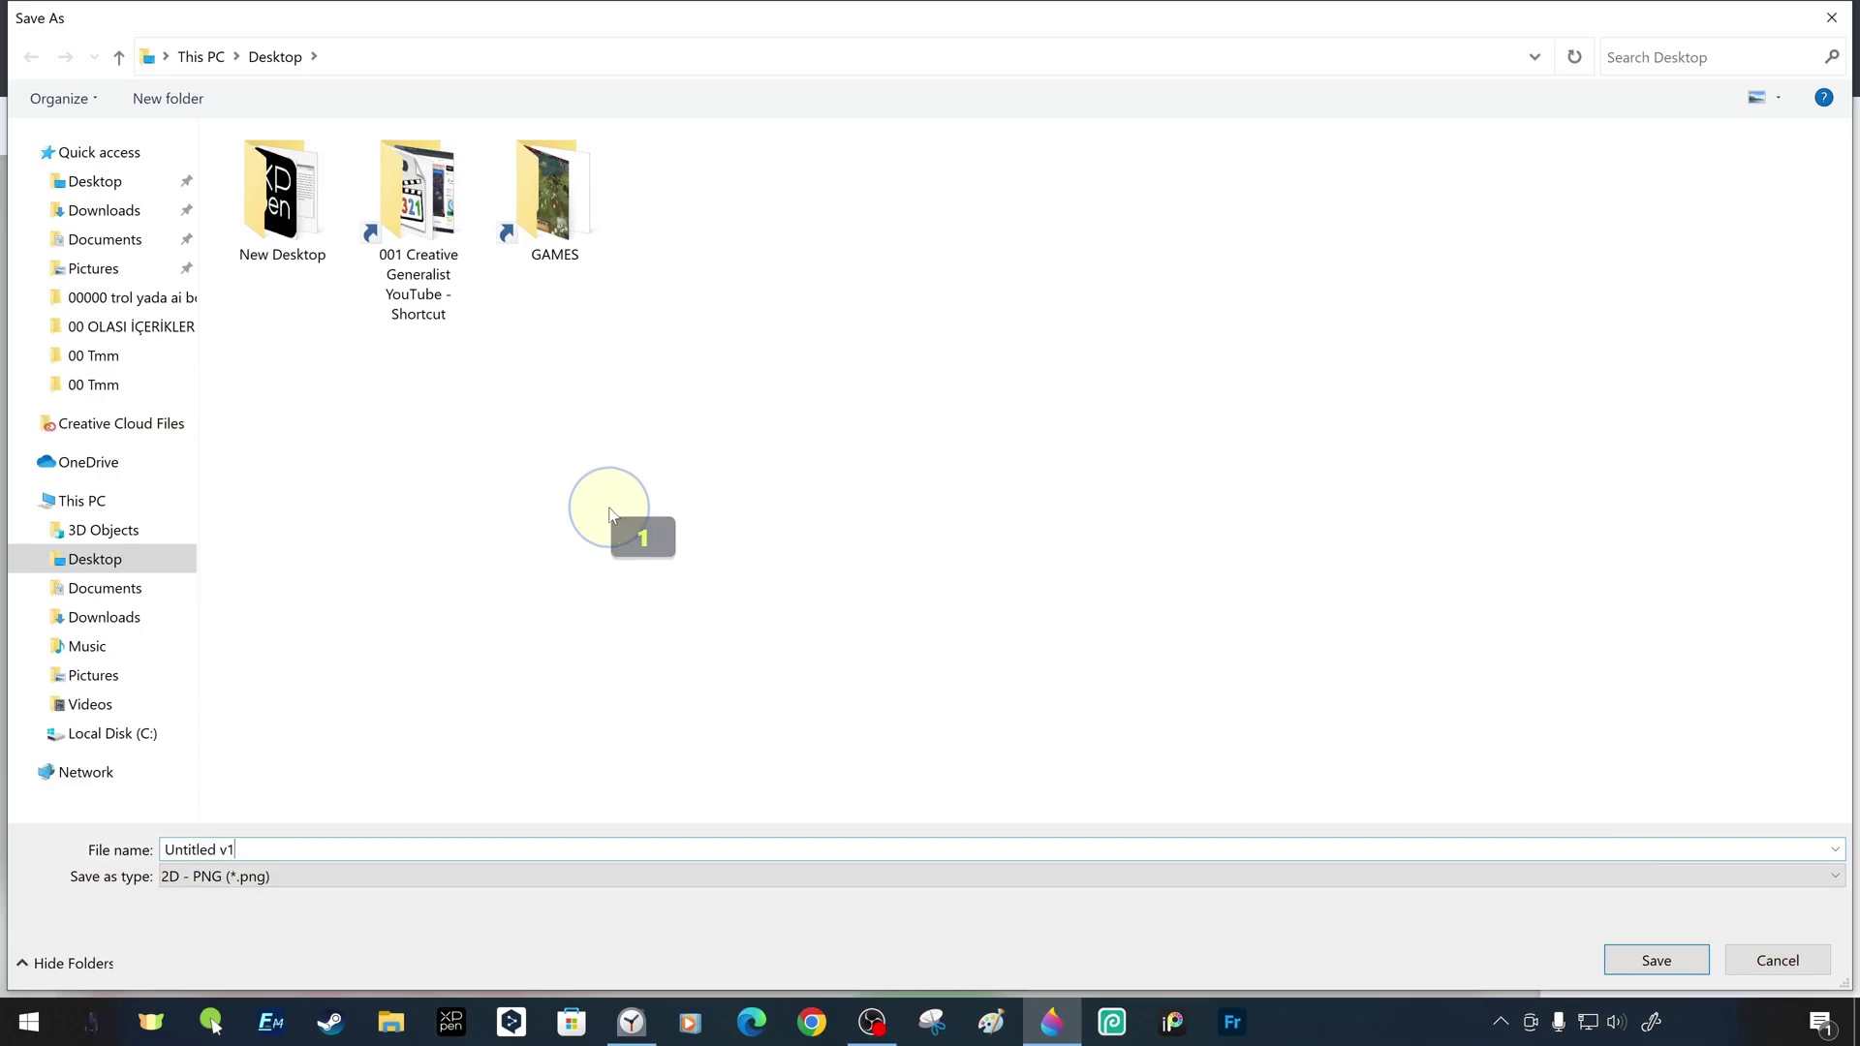
{"action": "key", "text": "Return"}
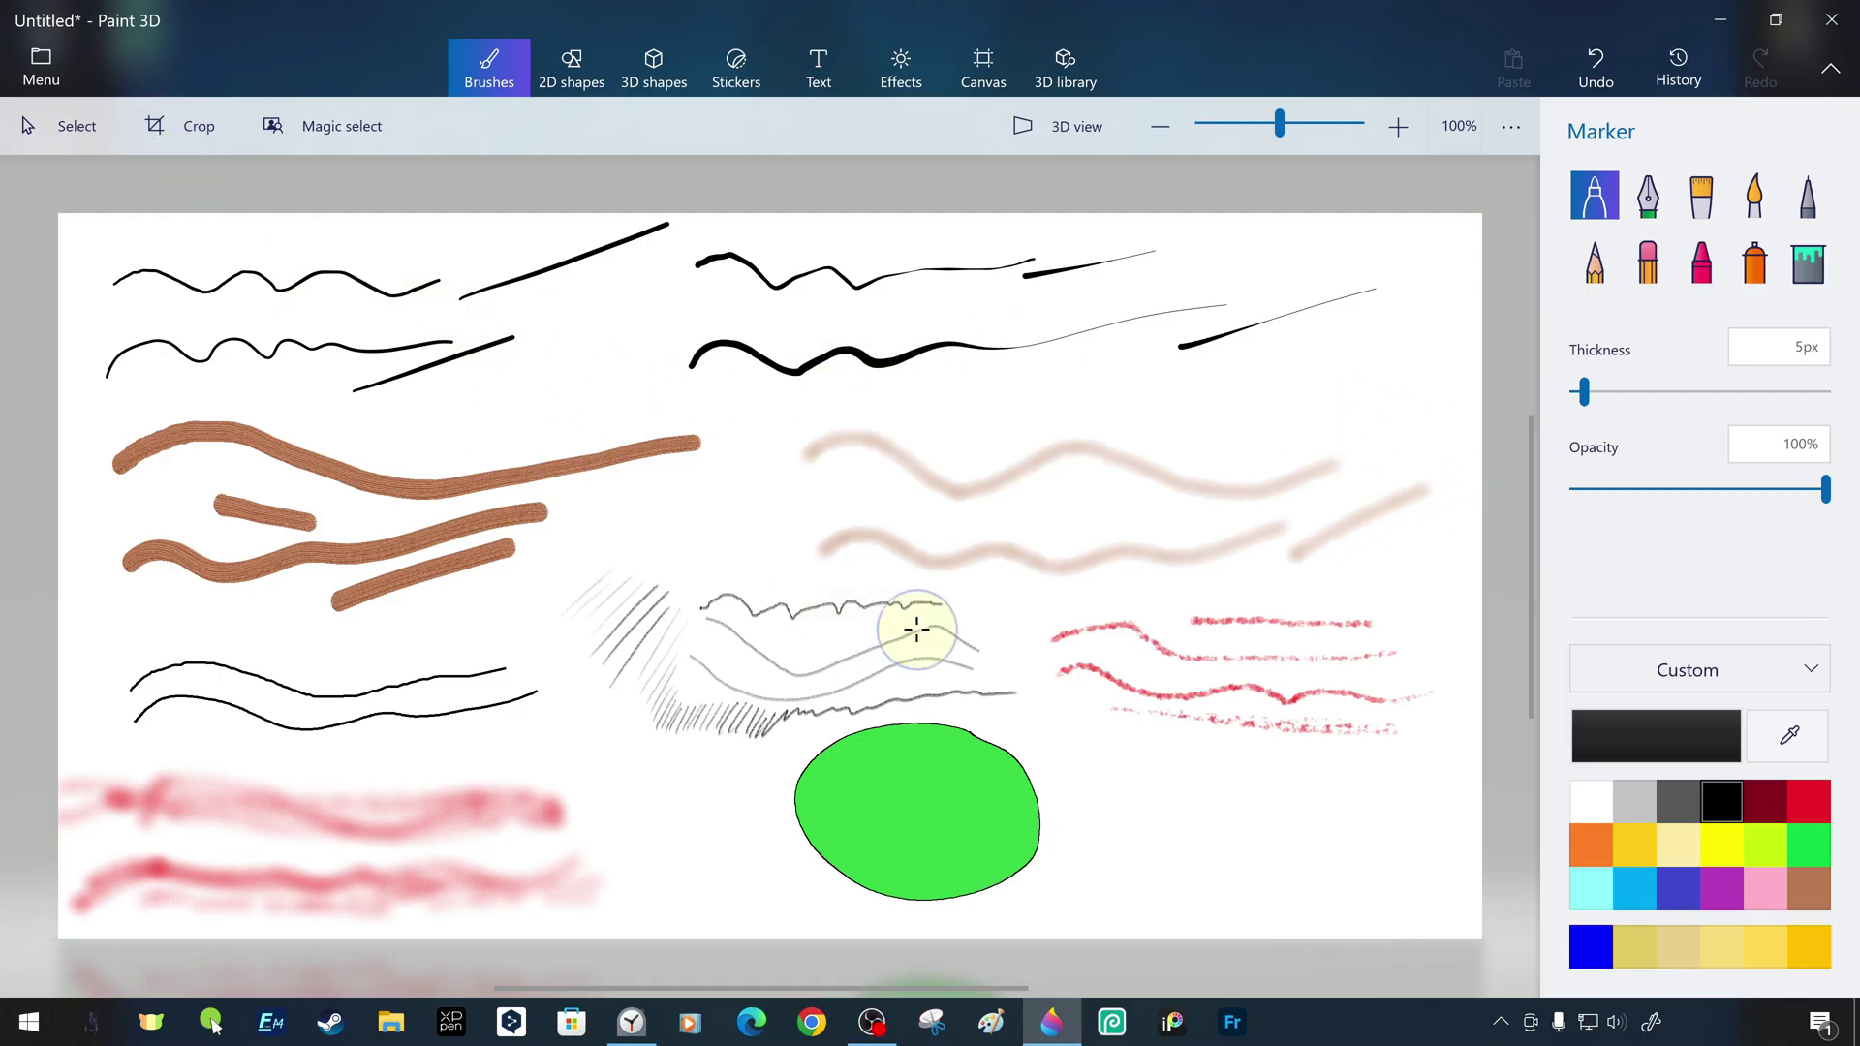
Wipe the entire canvas and set the marker to dark blue
{"action": "key", "text": "ctrl+a"}
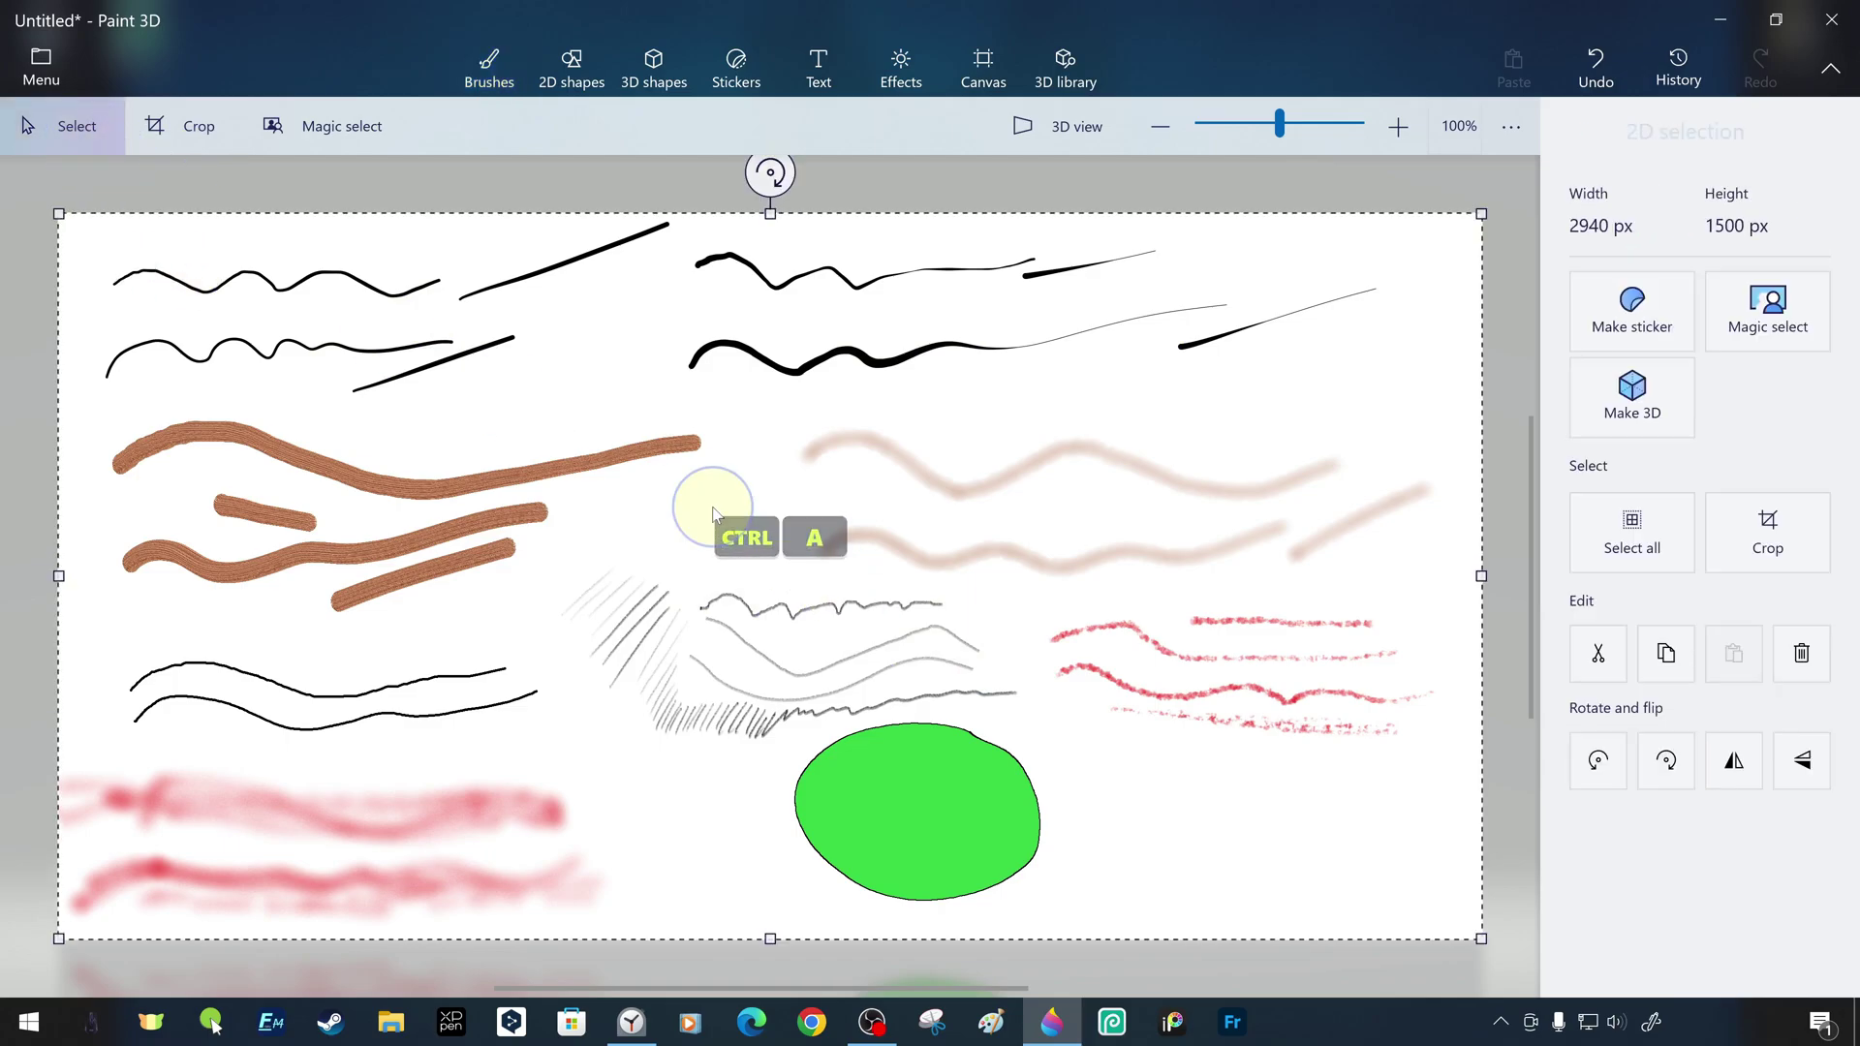
{"action": "key", "text": "Delete"}
{"action": "key", "text": "Return"}
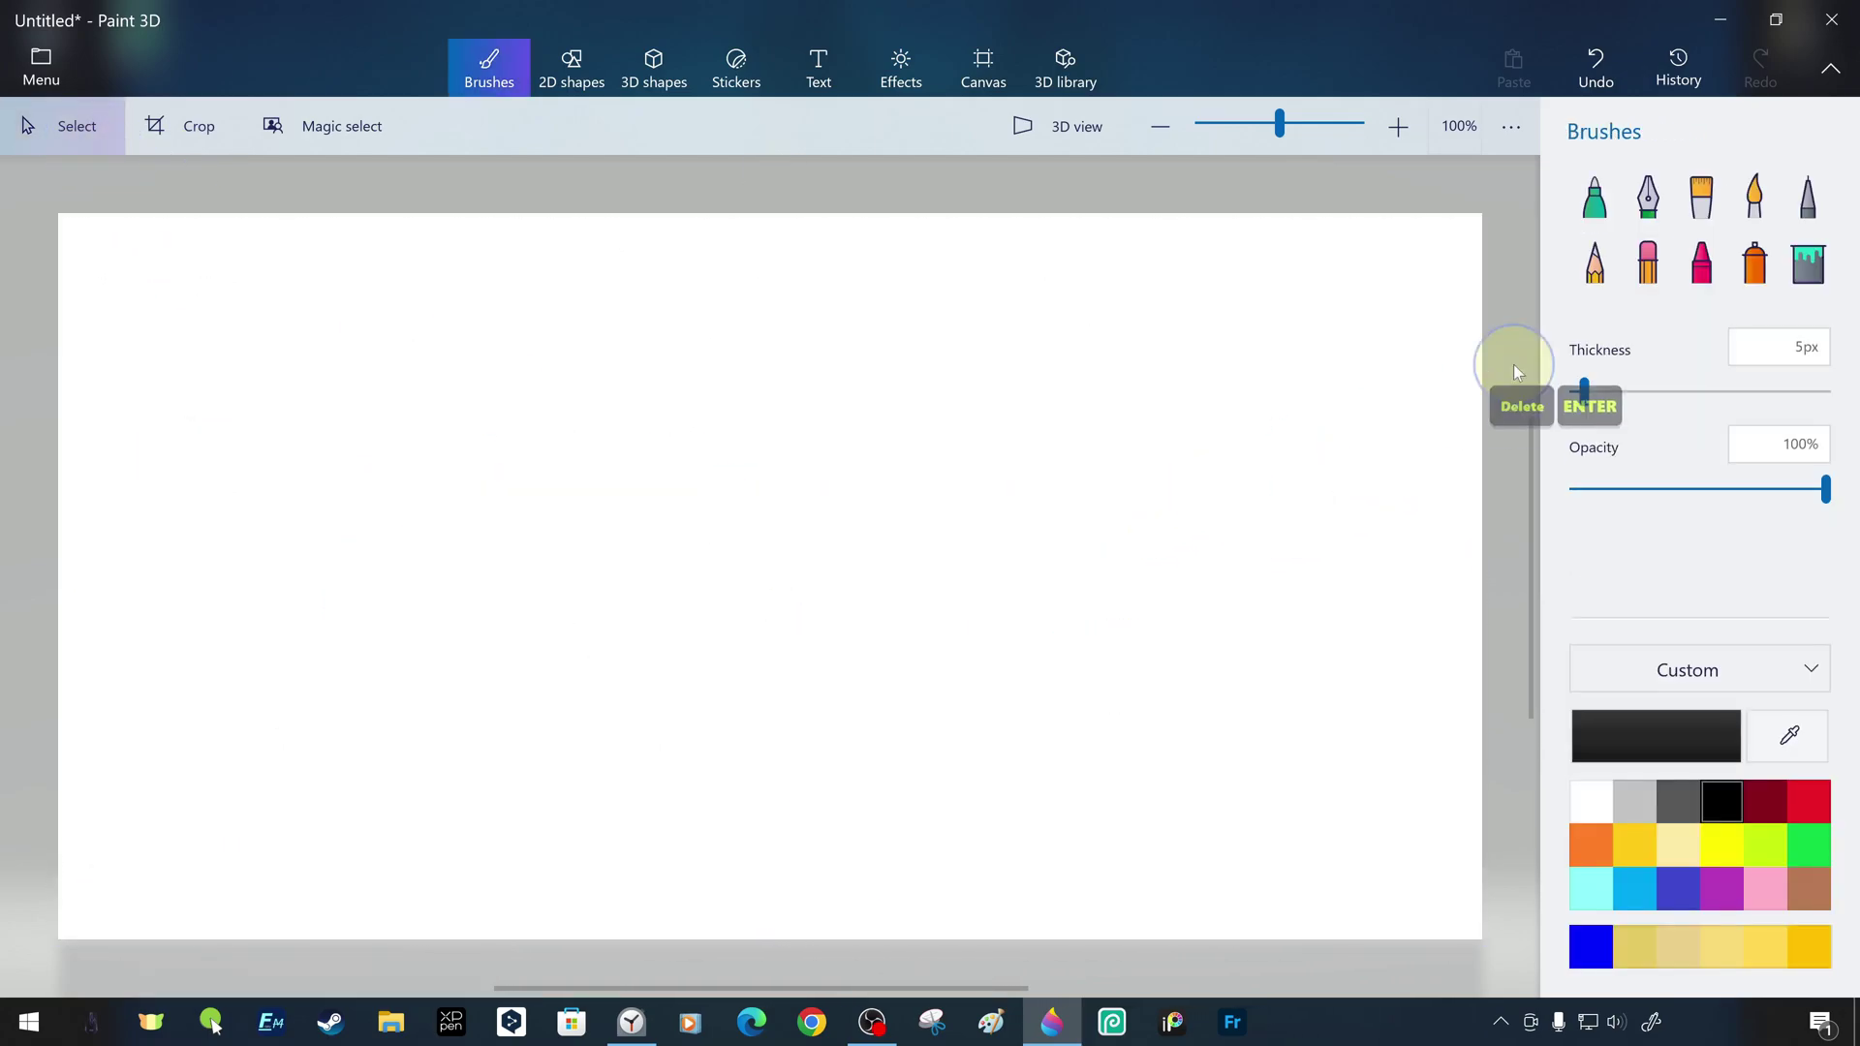
{"action": "left_click", "coordinate": [1595, 196]}
{"action": "left_click", "coordinate": [1678, 889]}
Draw hairline-thin blue marker waves at 1, 2 and 3px thickness
{"action": "left_click", "coordinate": [1575, 394]}
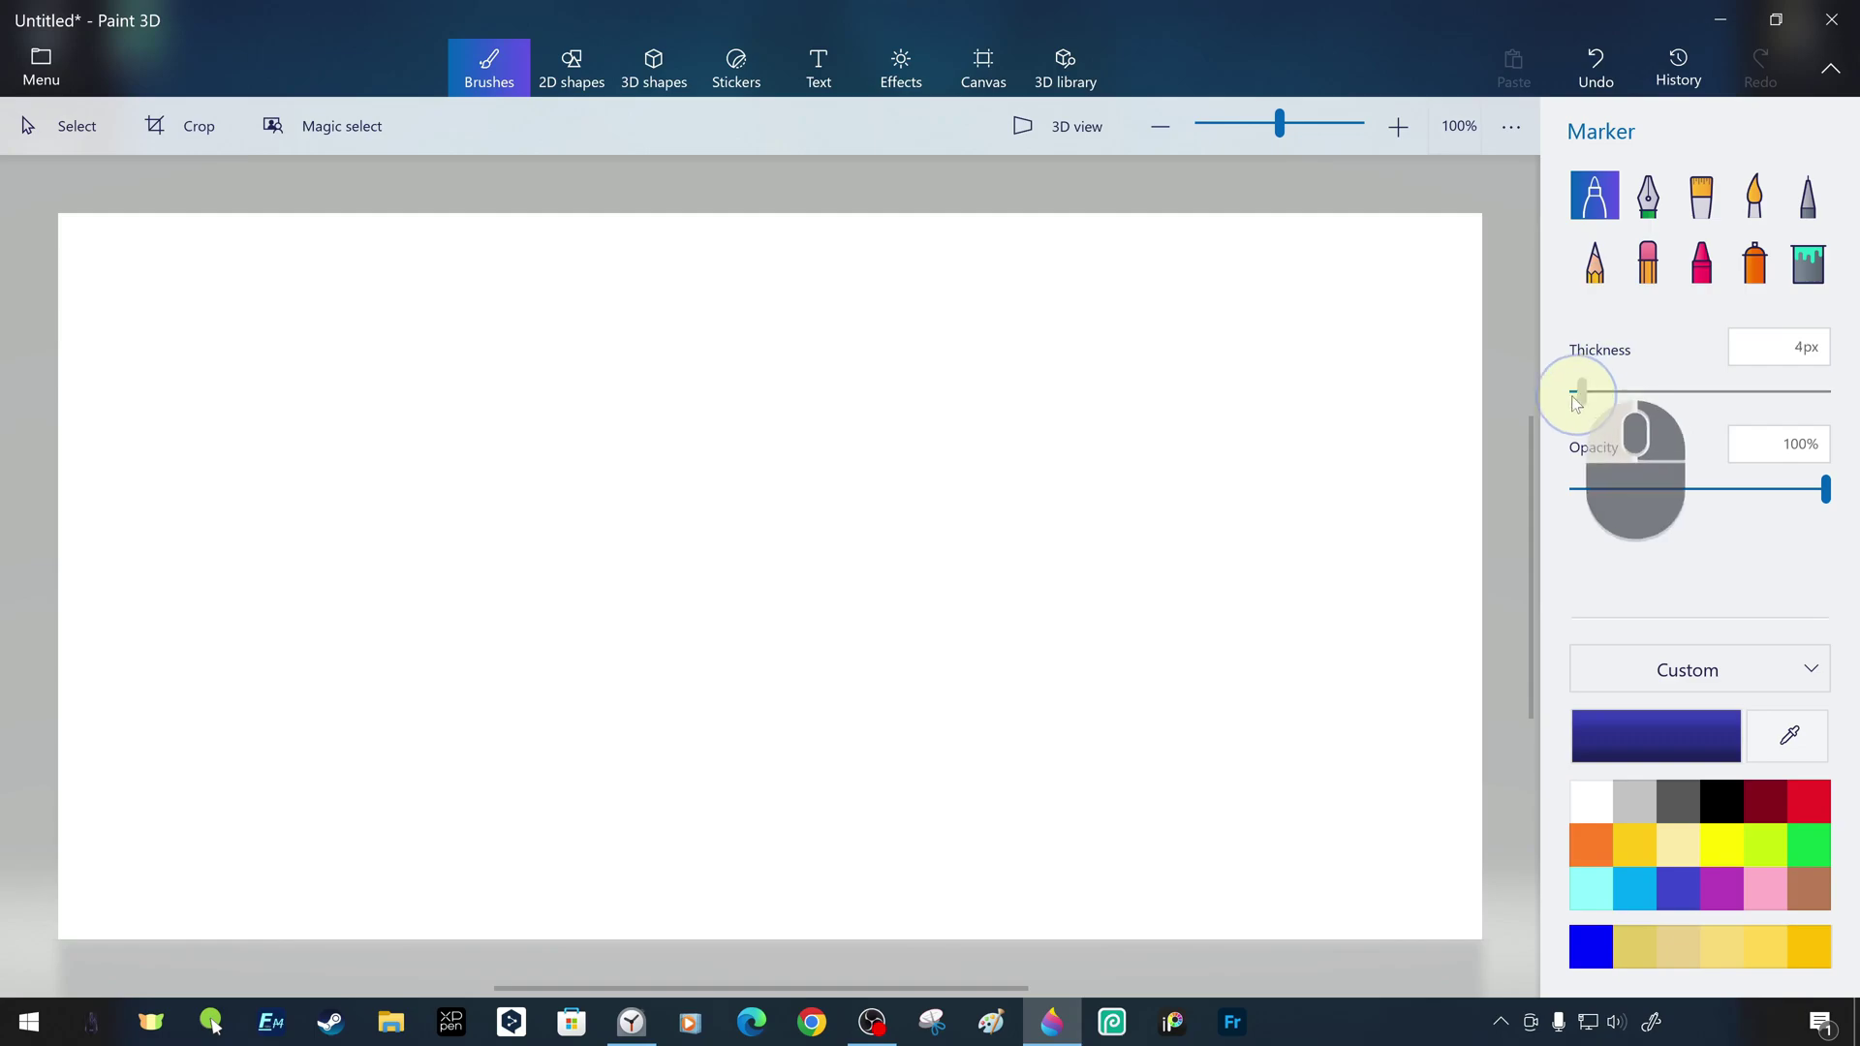
{"action": "left_click_drag", "start_coordinate": [1576, 399], "coordinate": [1566, 397]}
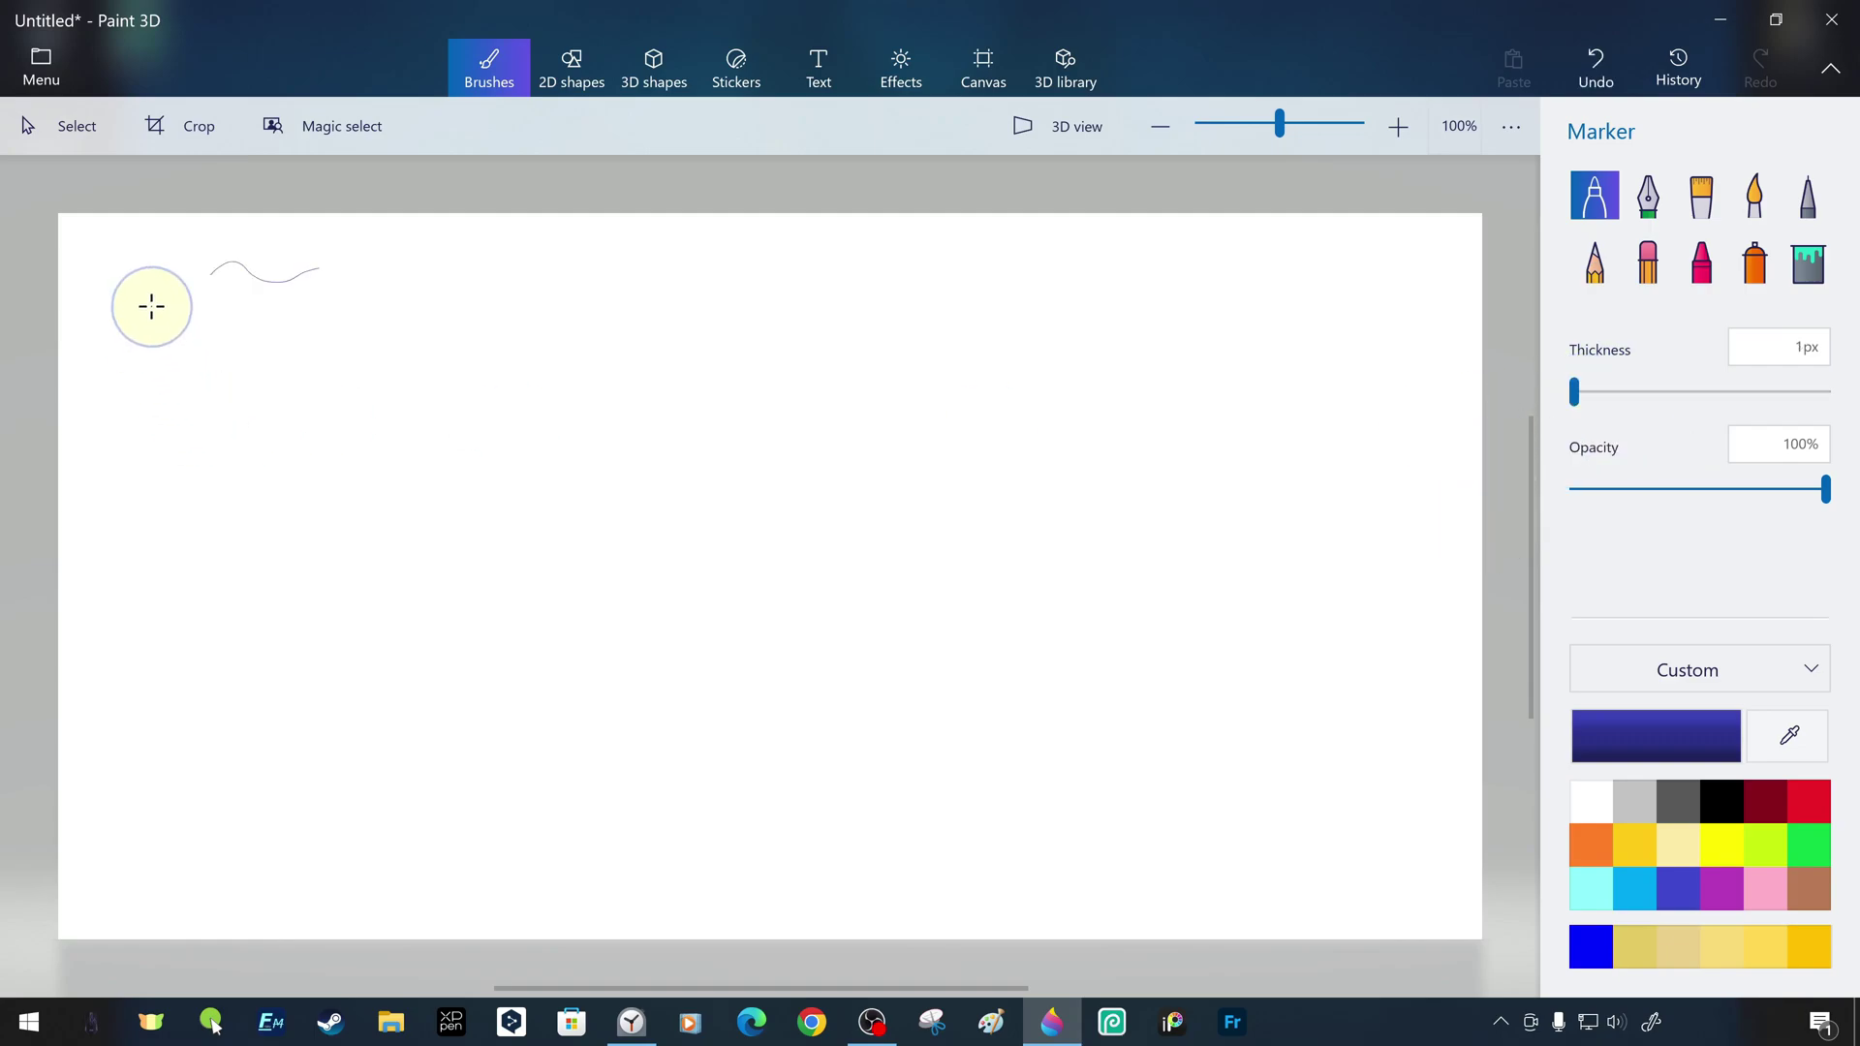
{"action": "left_click", "coordinate": [1797, 346]}
{"action": "key", "text": "BackSpace"}
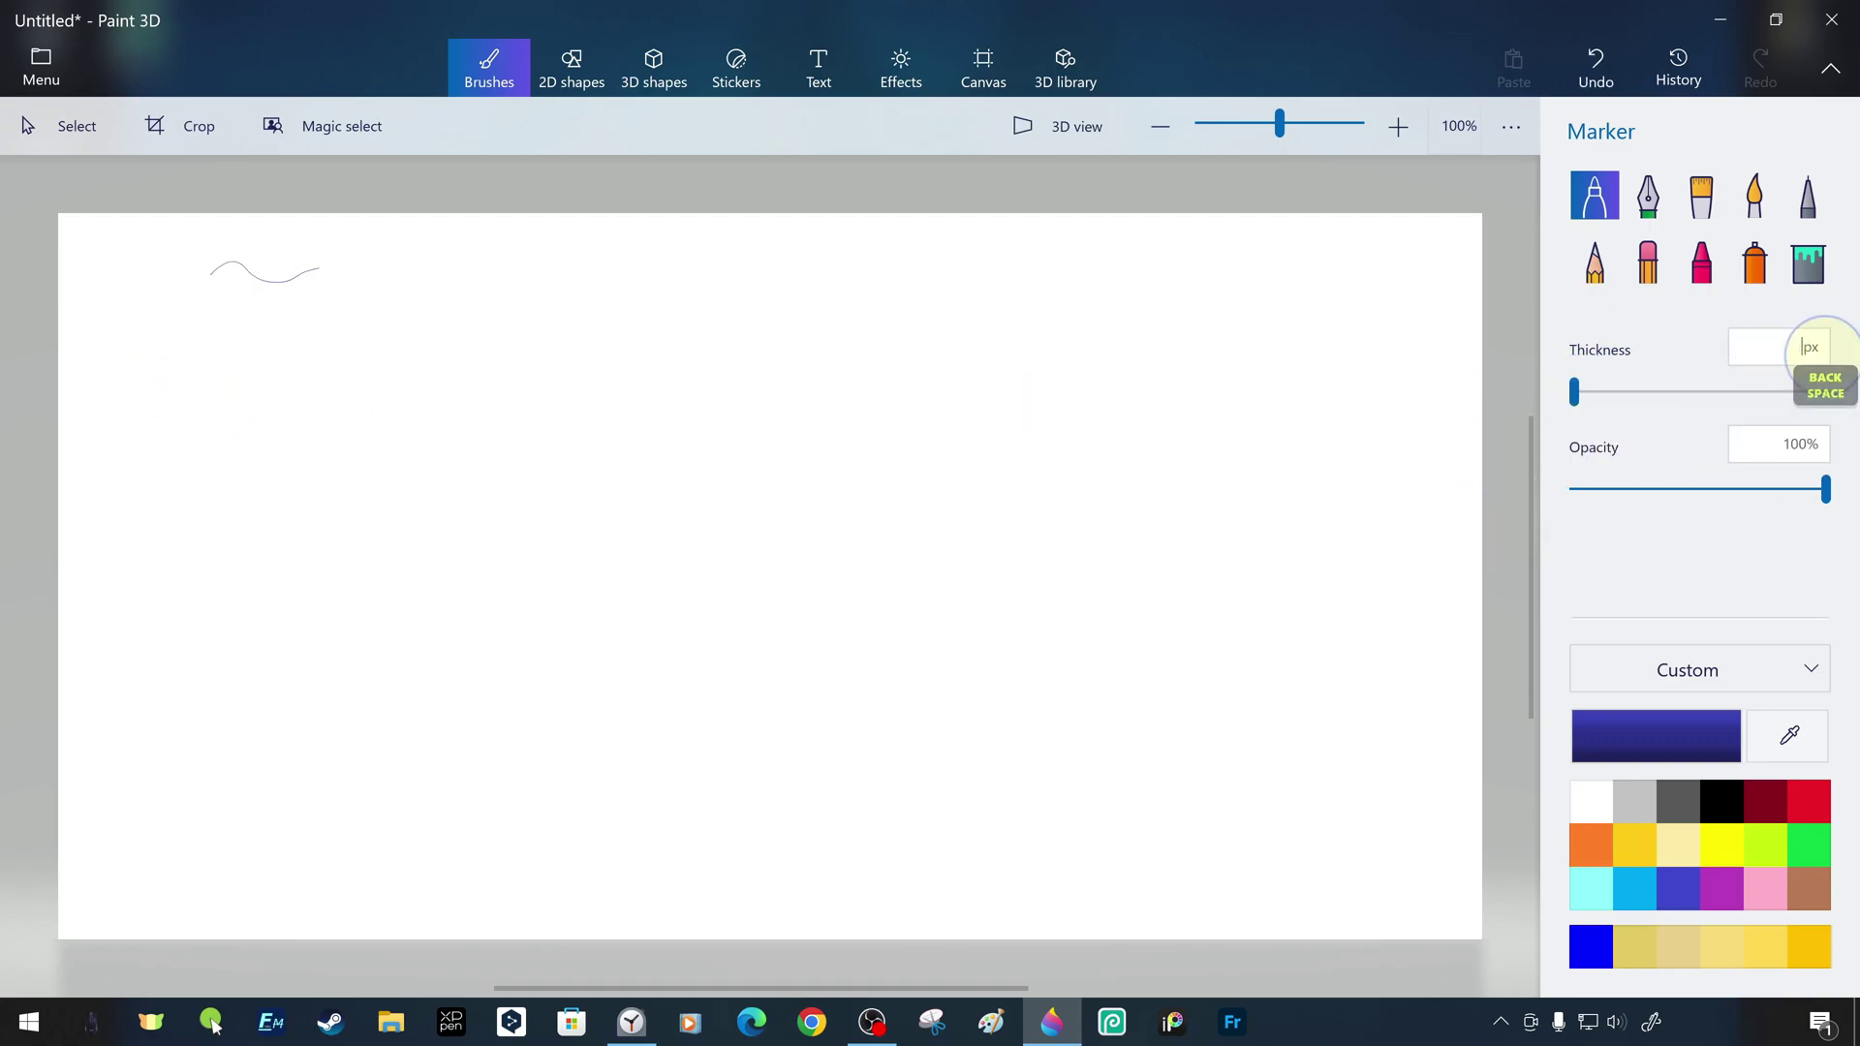
{"action": "type", "text": "2"}
{"action": "key", "text": "Return"}
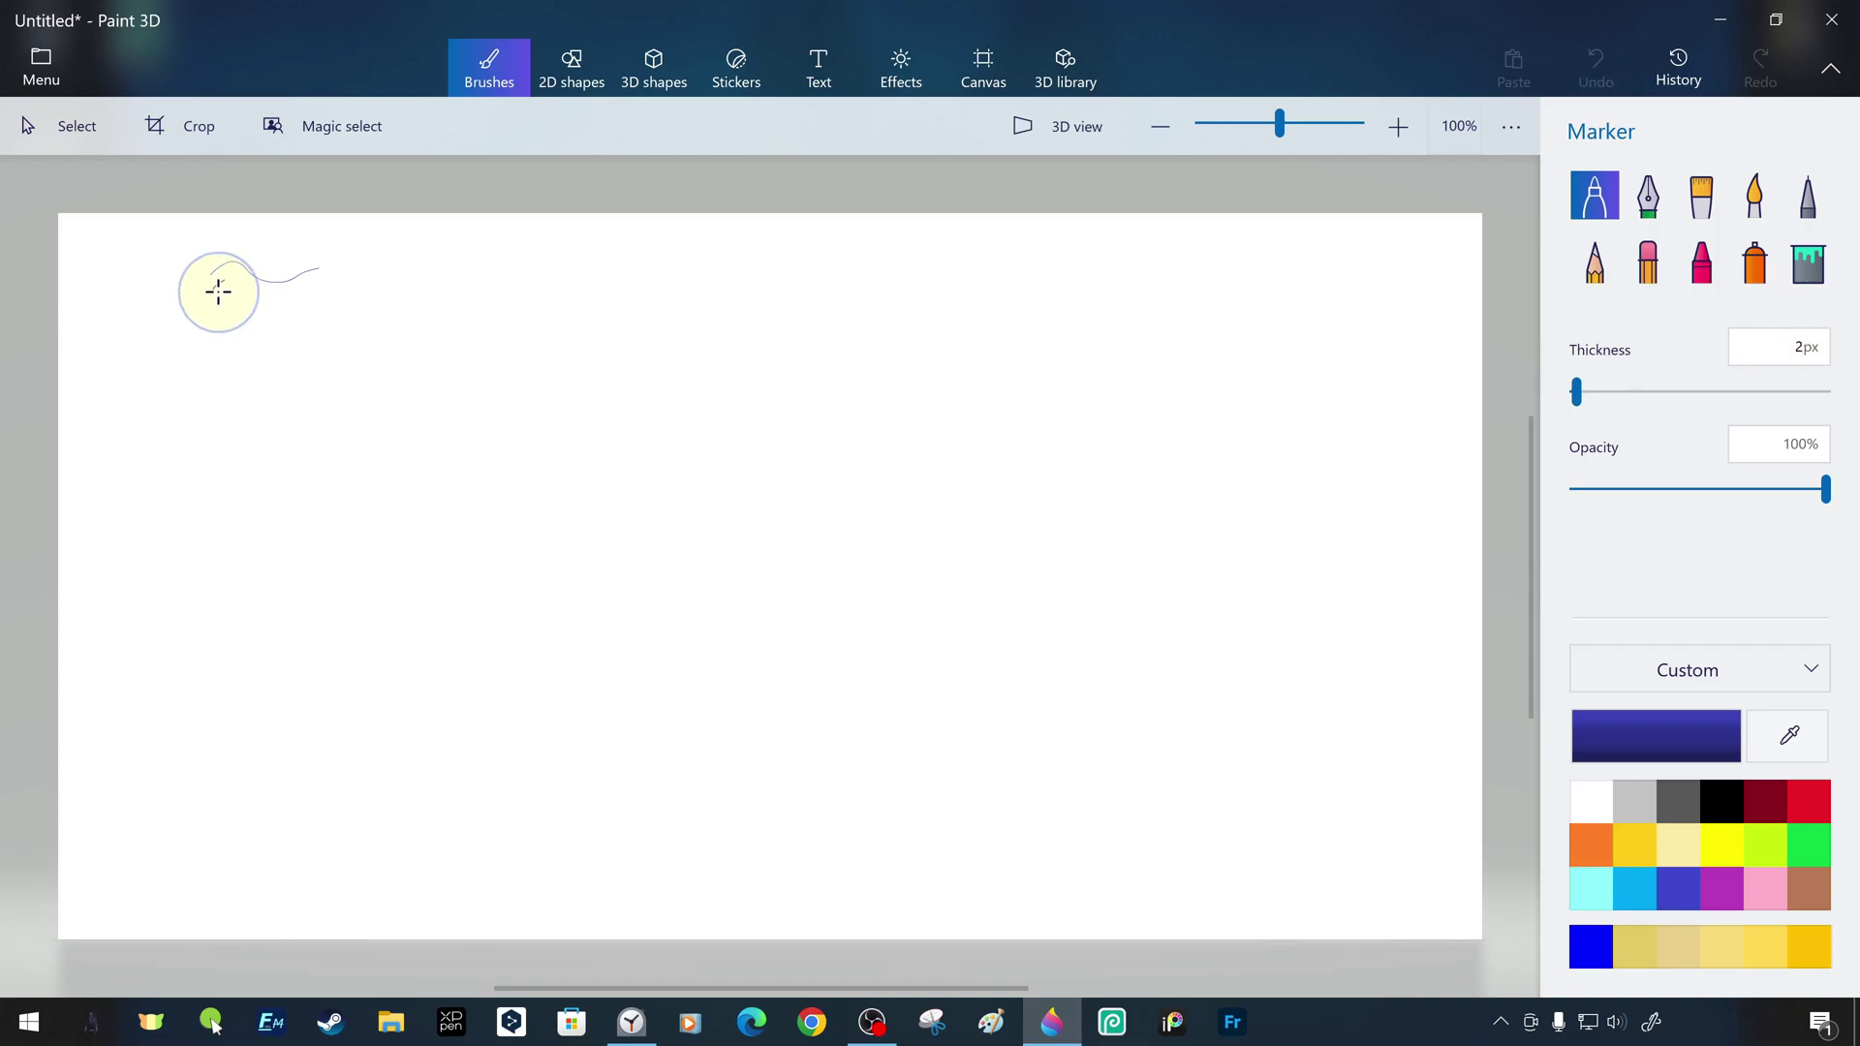
{"action": "left_click", "coordinate": [1810, 349]}
{"action": "type", "text": "3"}
{"action": "key", "text": "Return"}
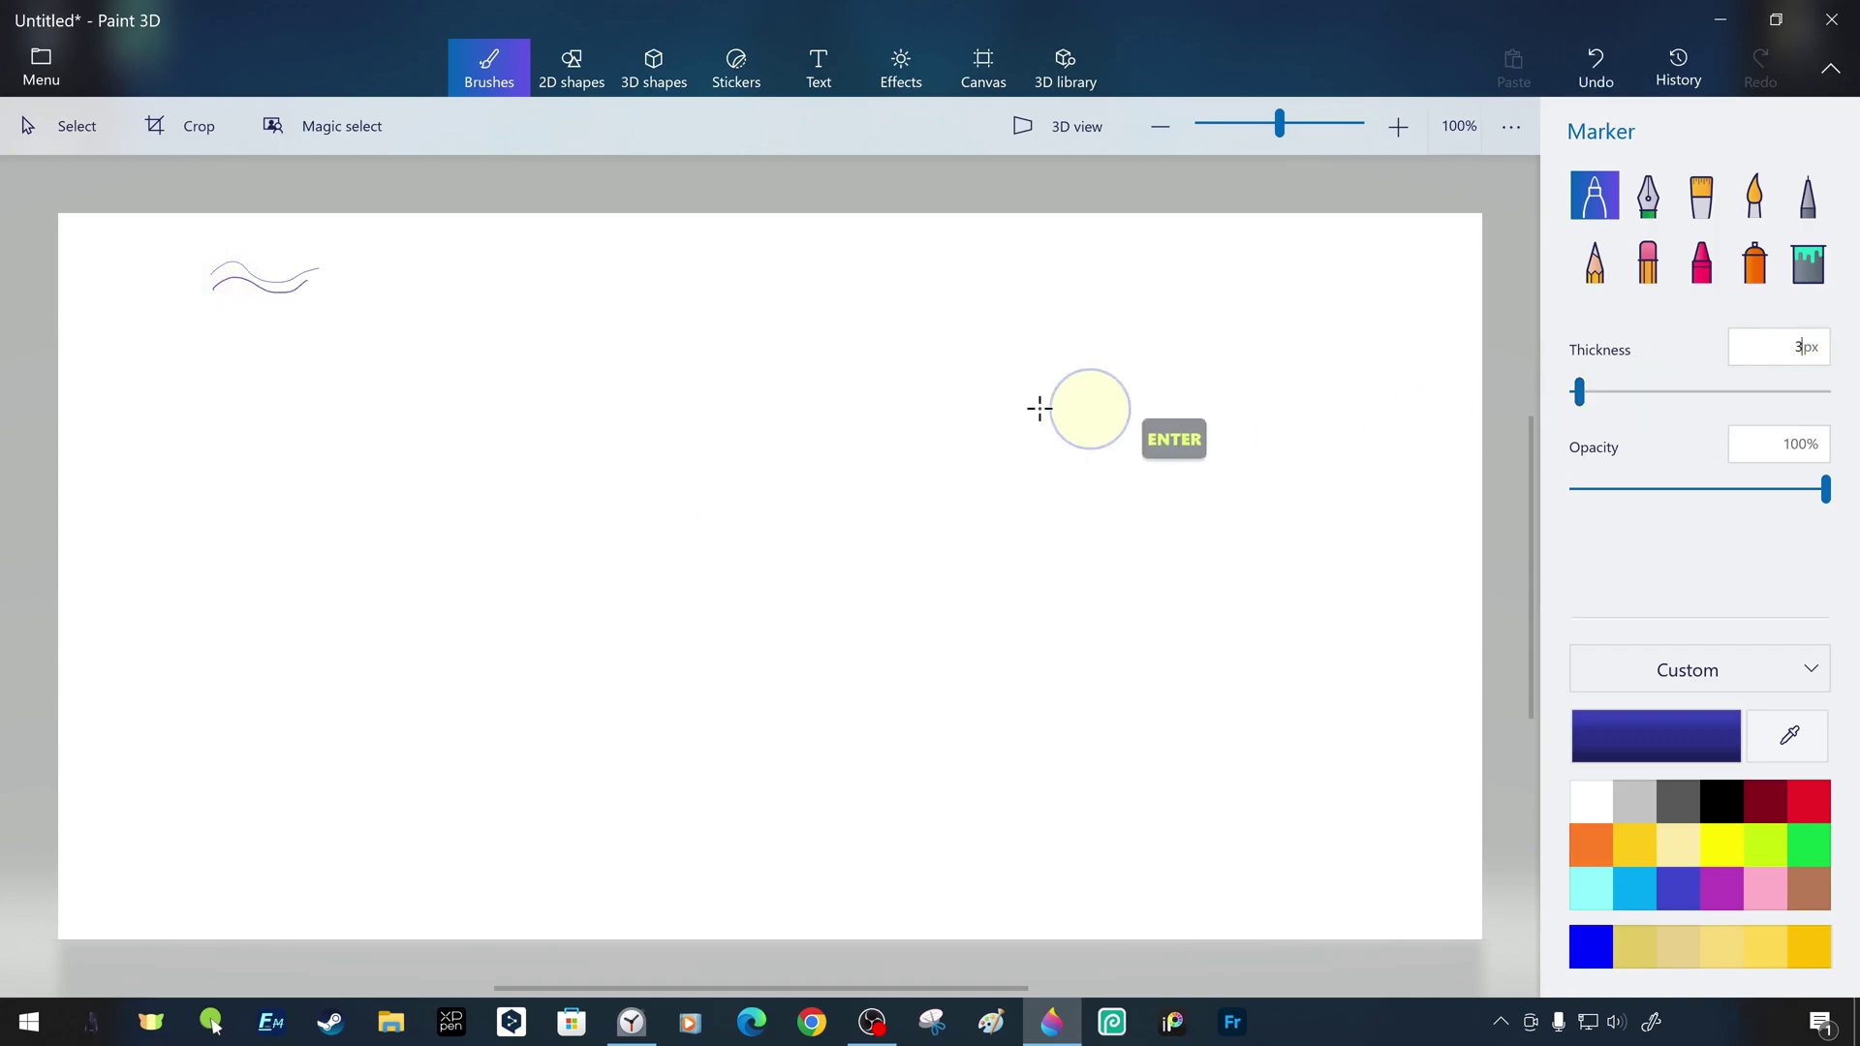
{"action": "left_click_drag", "start_coordinate": [212, 315], "coordinate": [300, 306]}
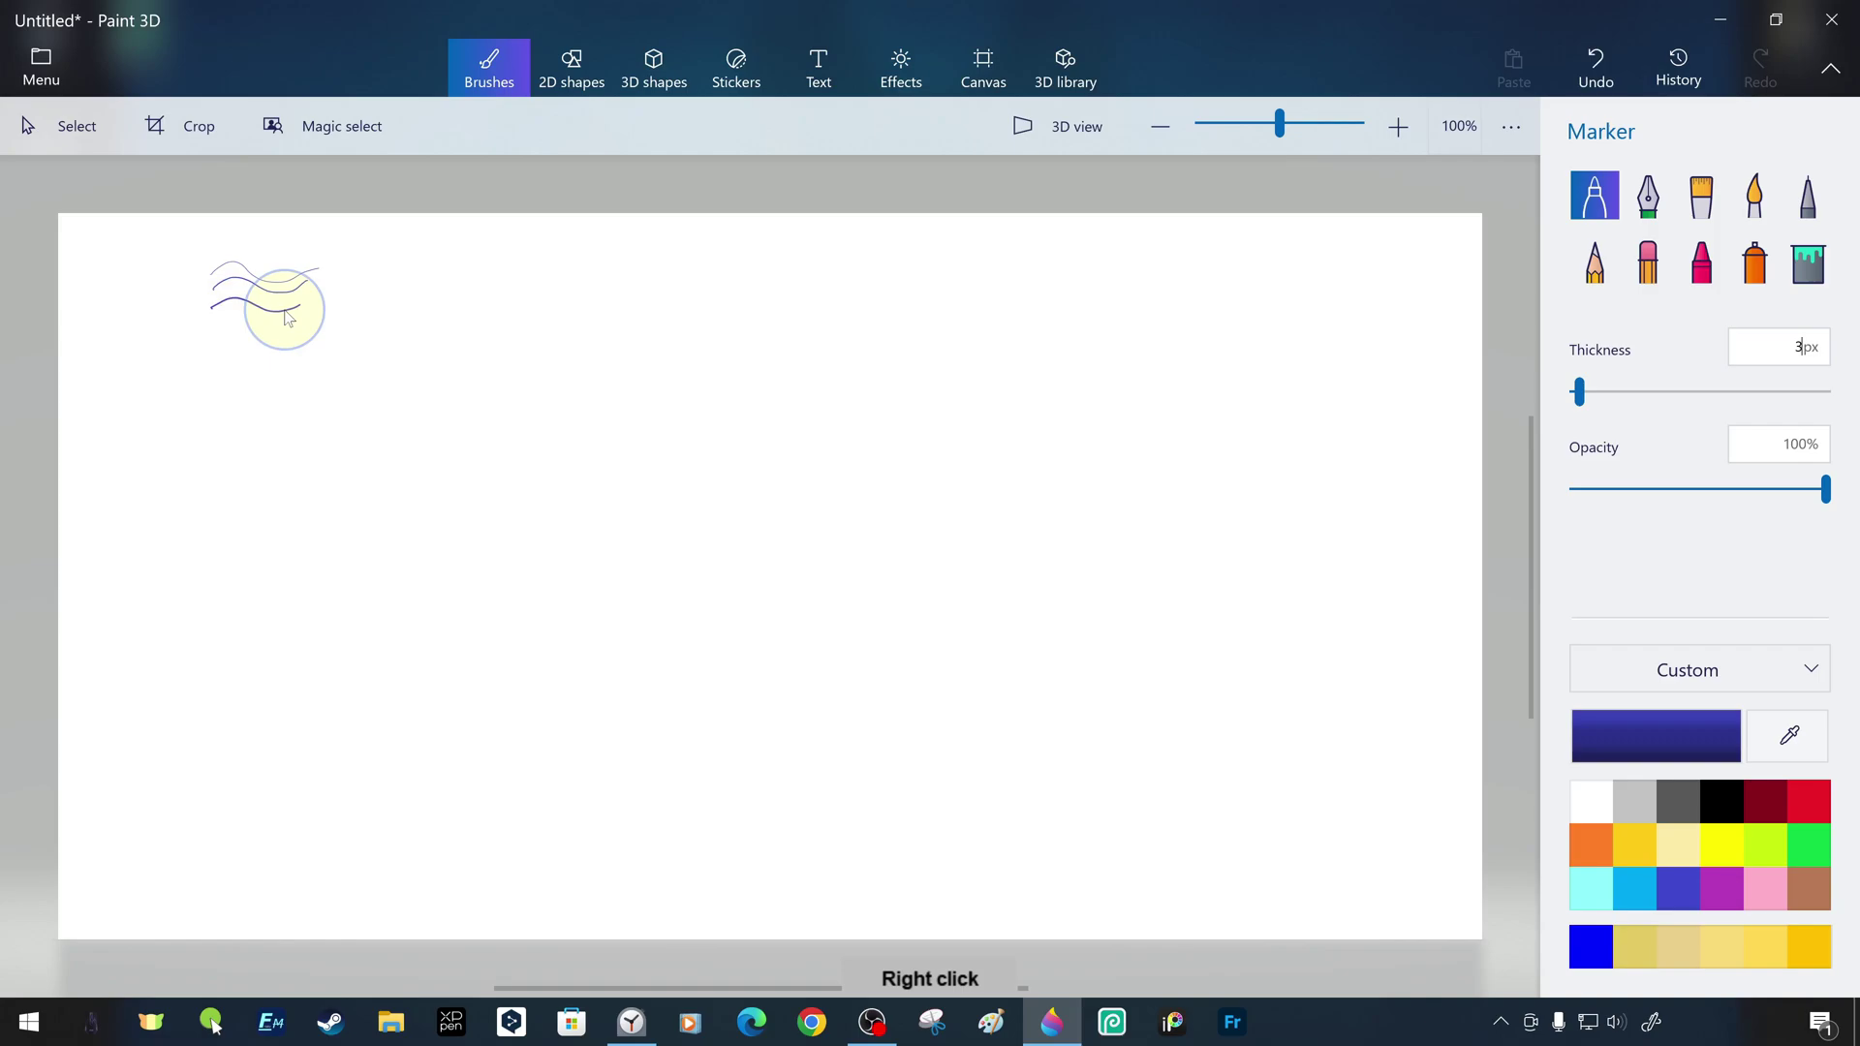
Add progressively thicker waves below at 4, 5 and 10px
{"action": "key", "text": "BackSpace"}
{"action": "type", "text": "4"}
{"action": "key", "text": "Return"}
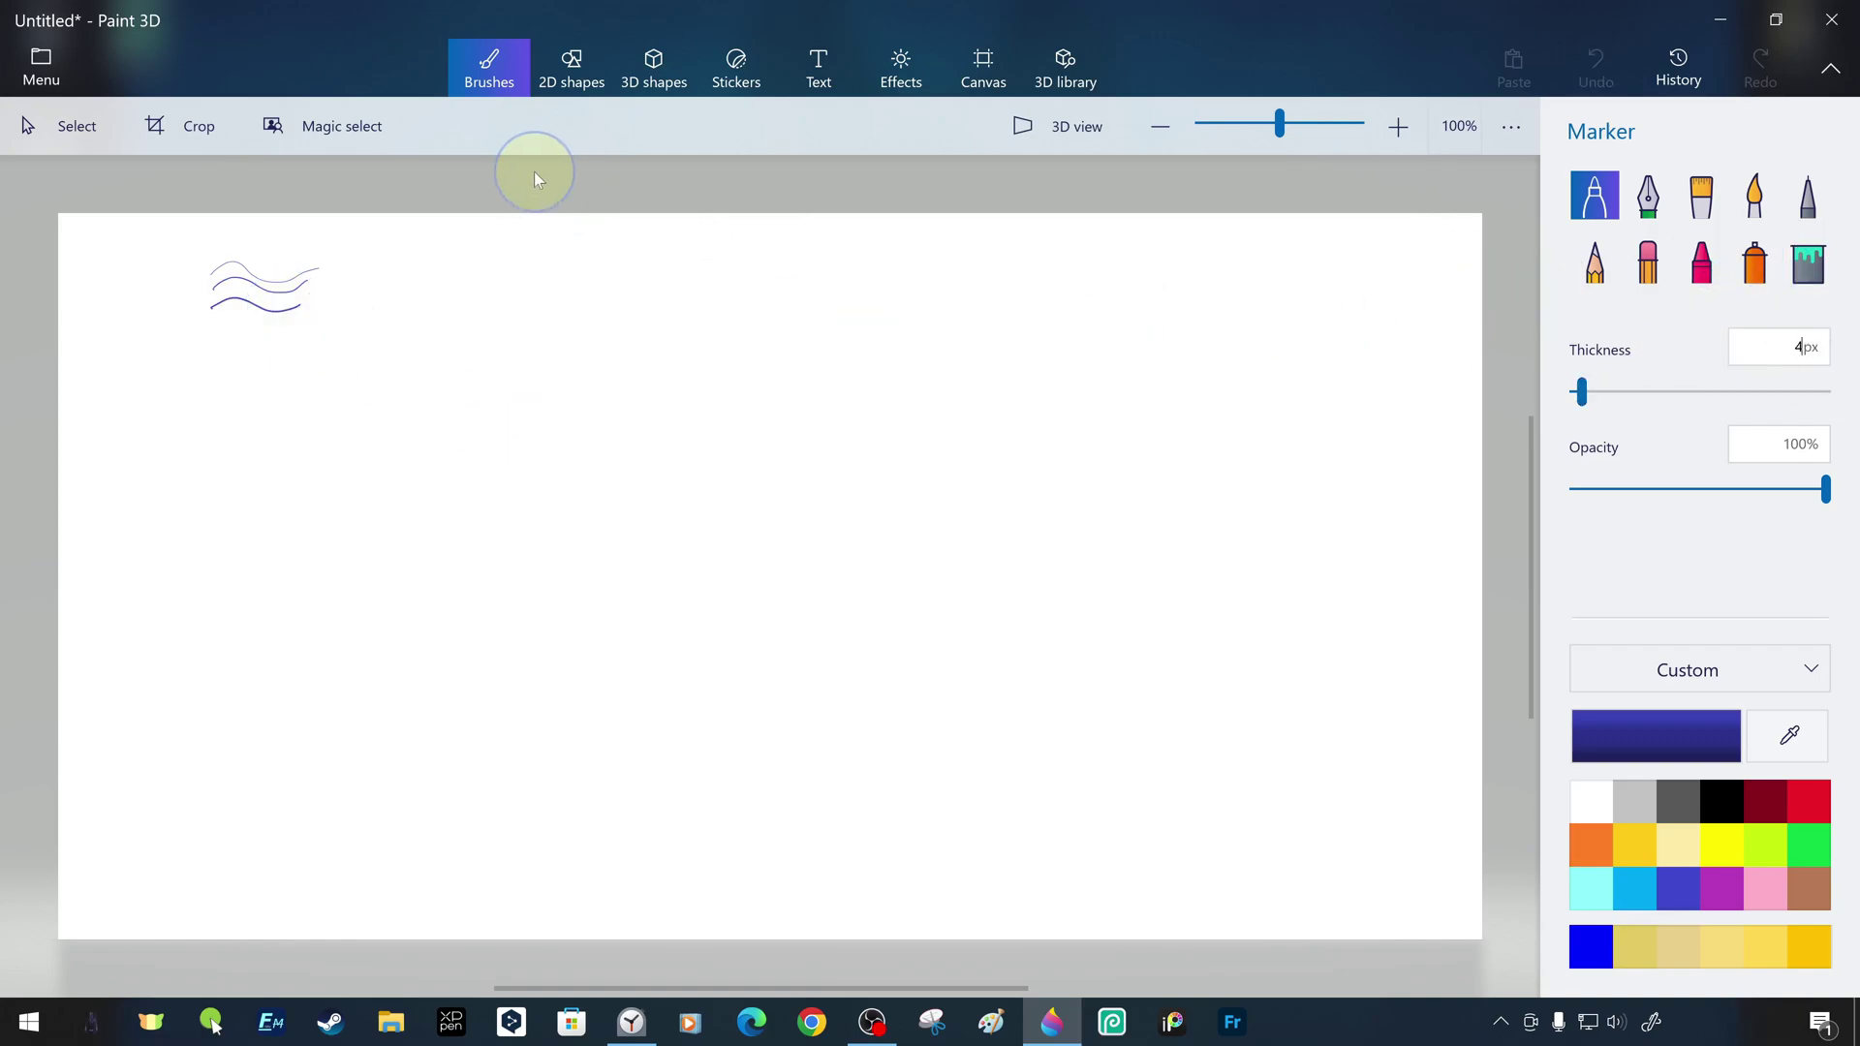
{"action": "left_click_drag", "start_coordinate": [211, 323], "coordinate": [303, 328]}
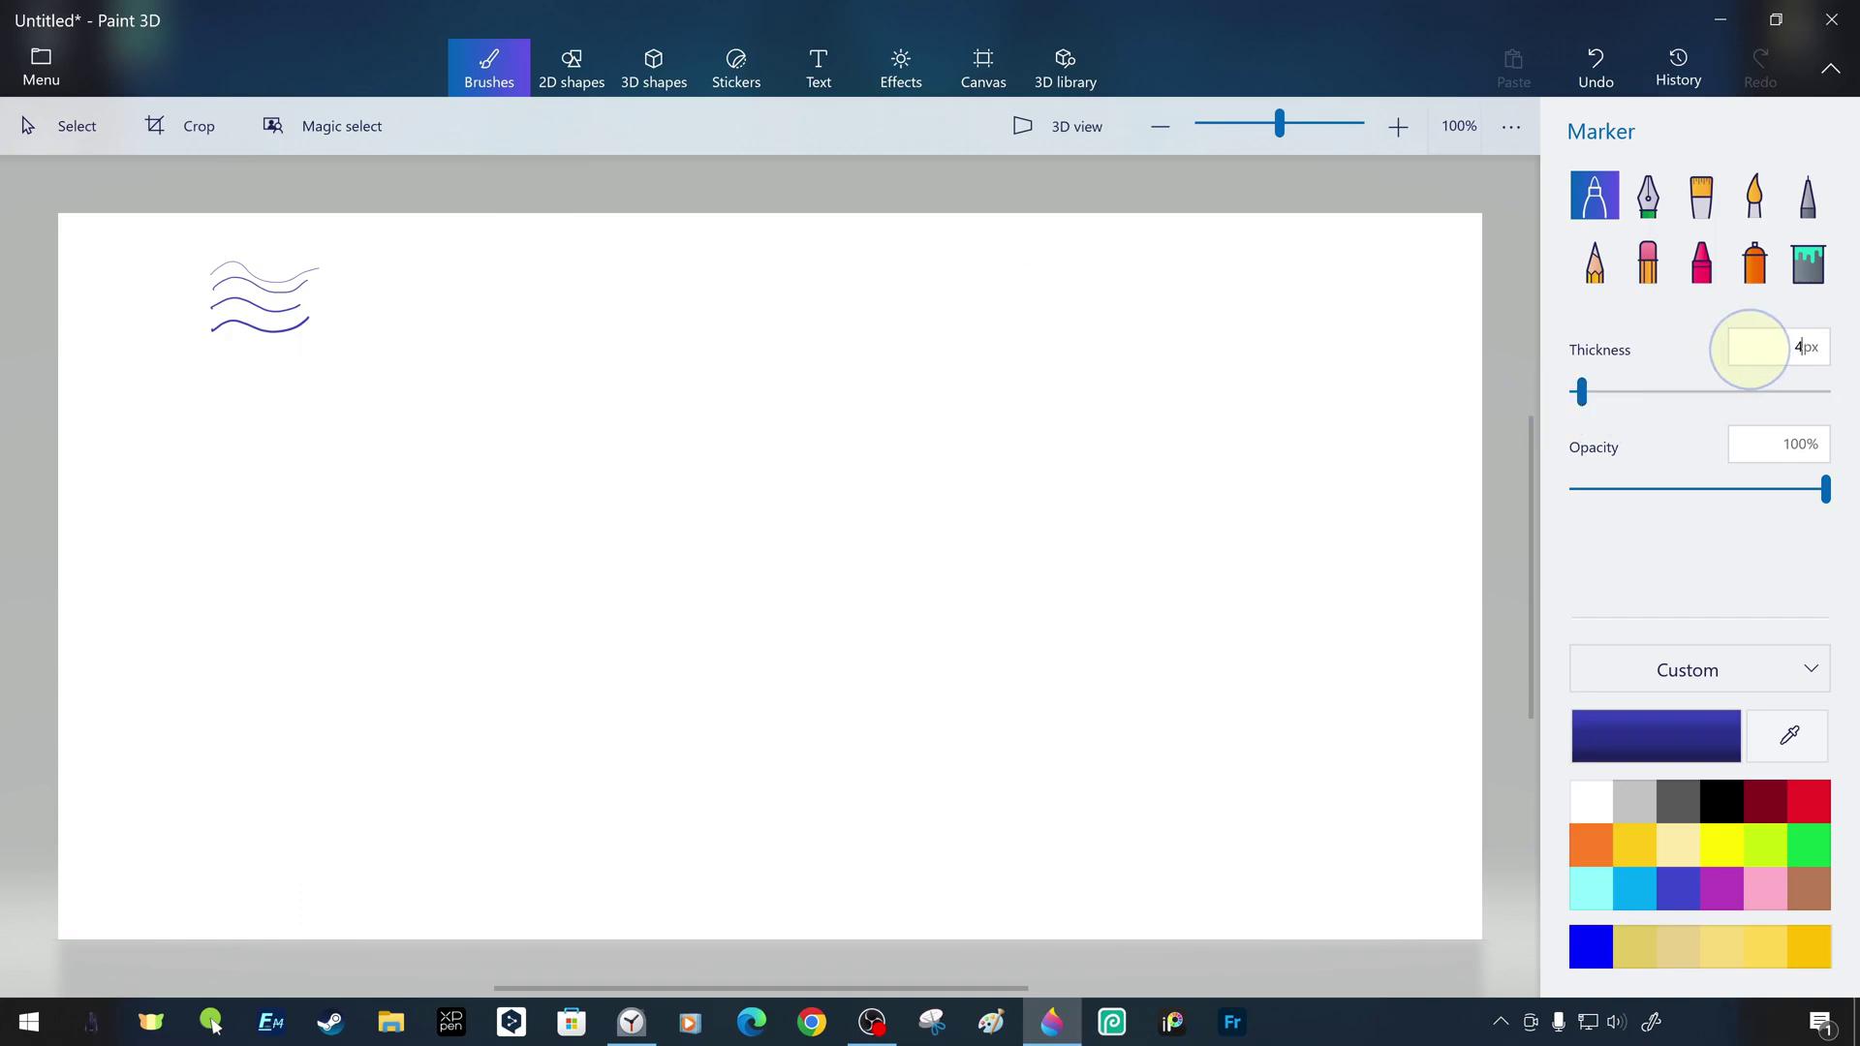
{"action": "key", "text": "BackSpace"}
{"action": "type", "text": "5"}
{"action": "key", "text": "Return"}
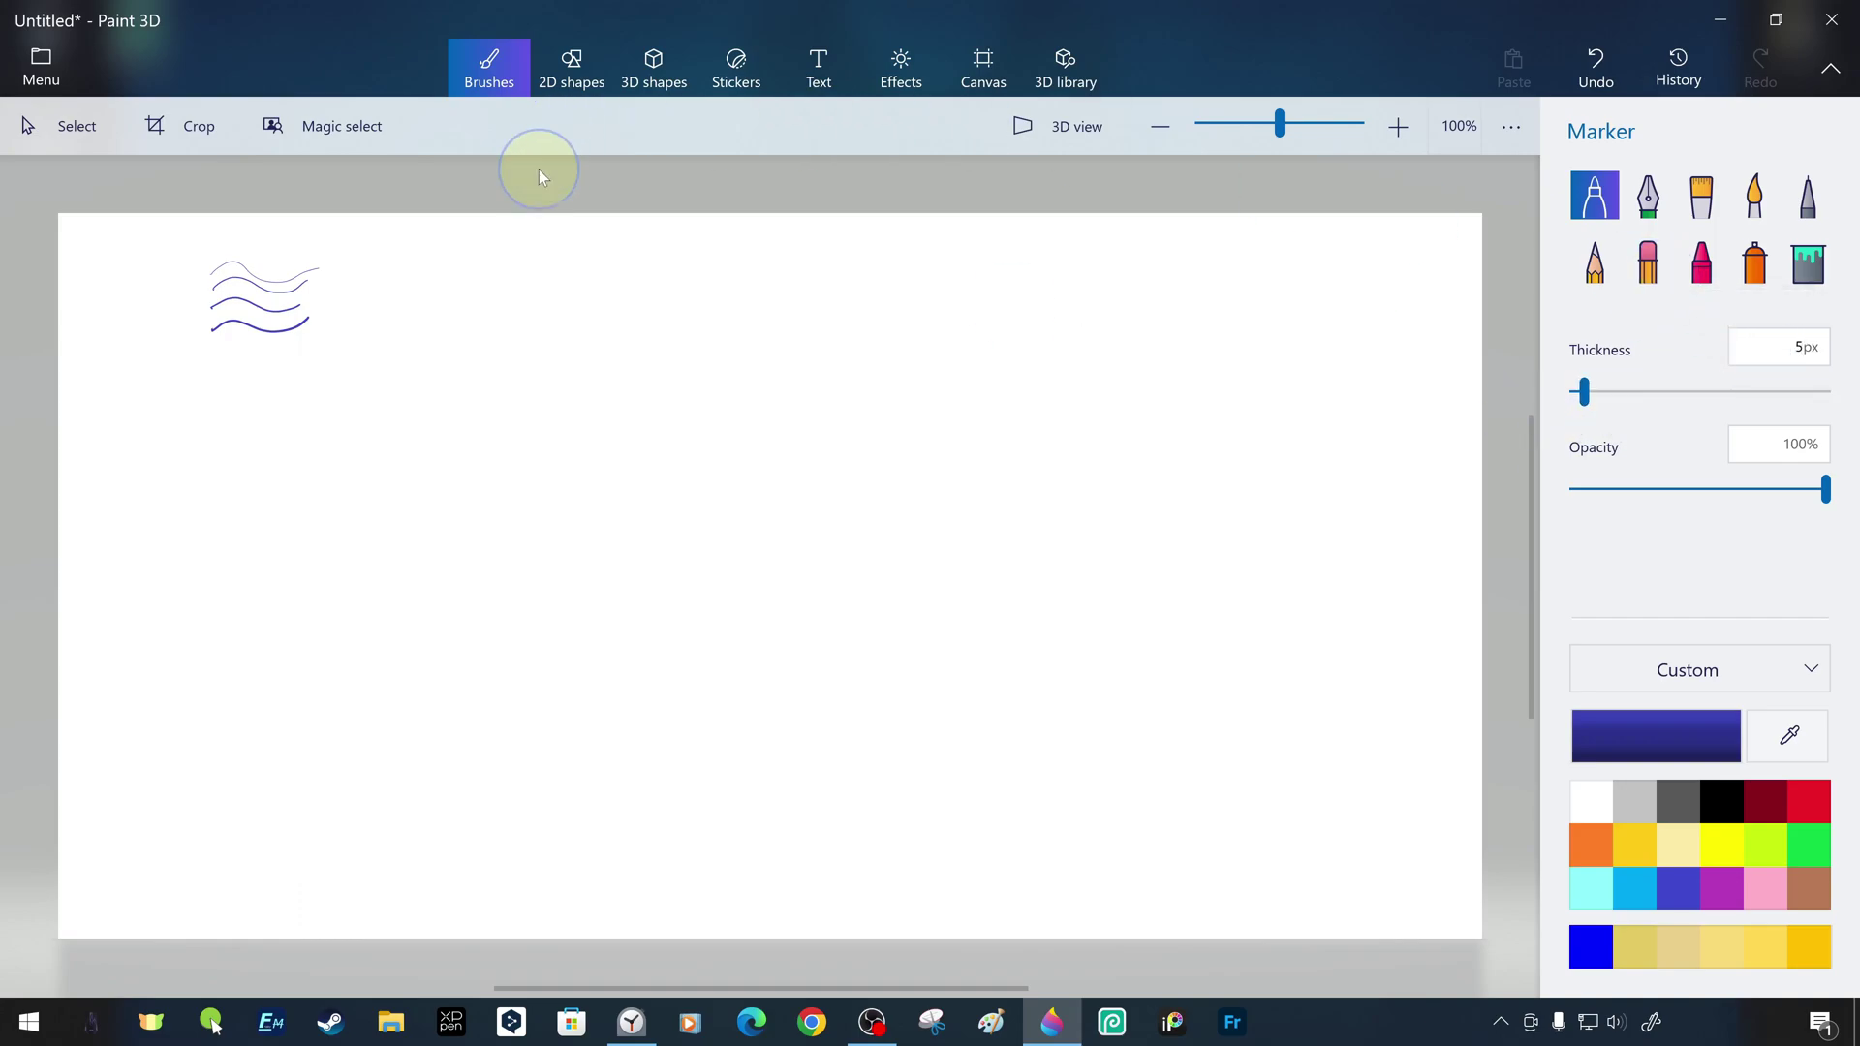
{"action": "left_click_drag", "start_coordinate": [212, 346], "coordinate": [314, 336]}
{"action": "key", "text": "BackSpace"}
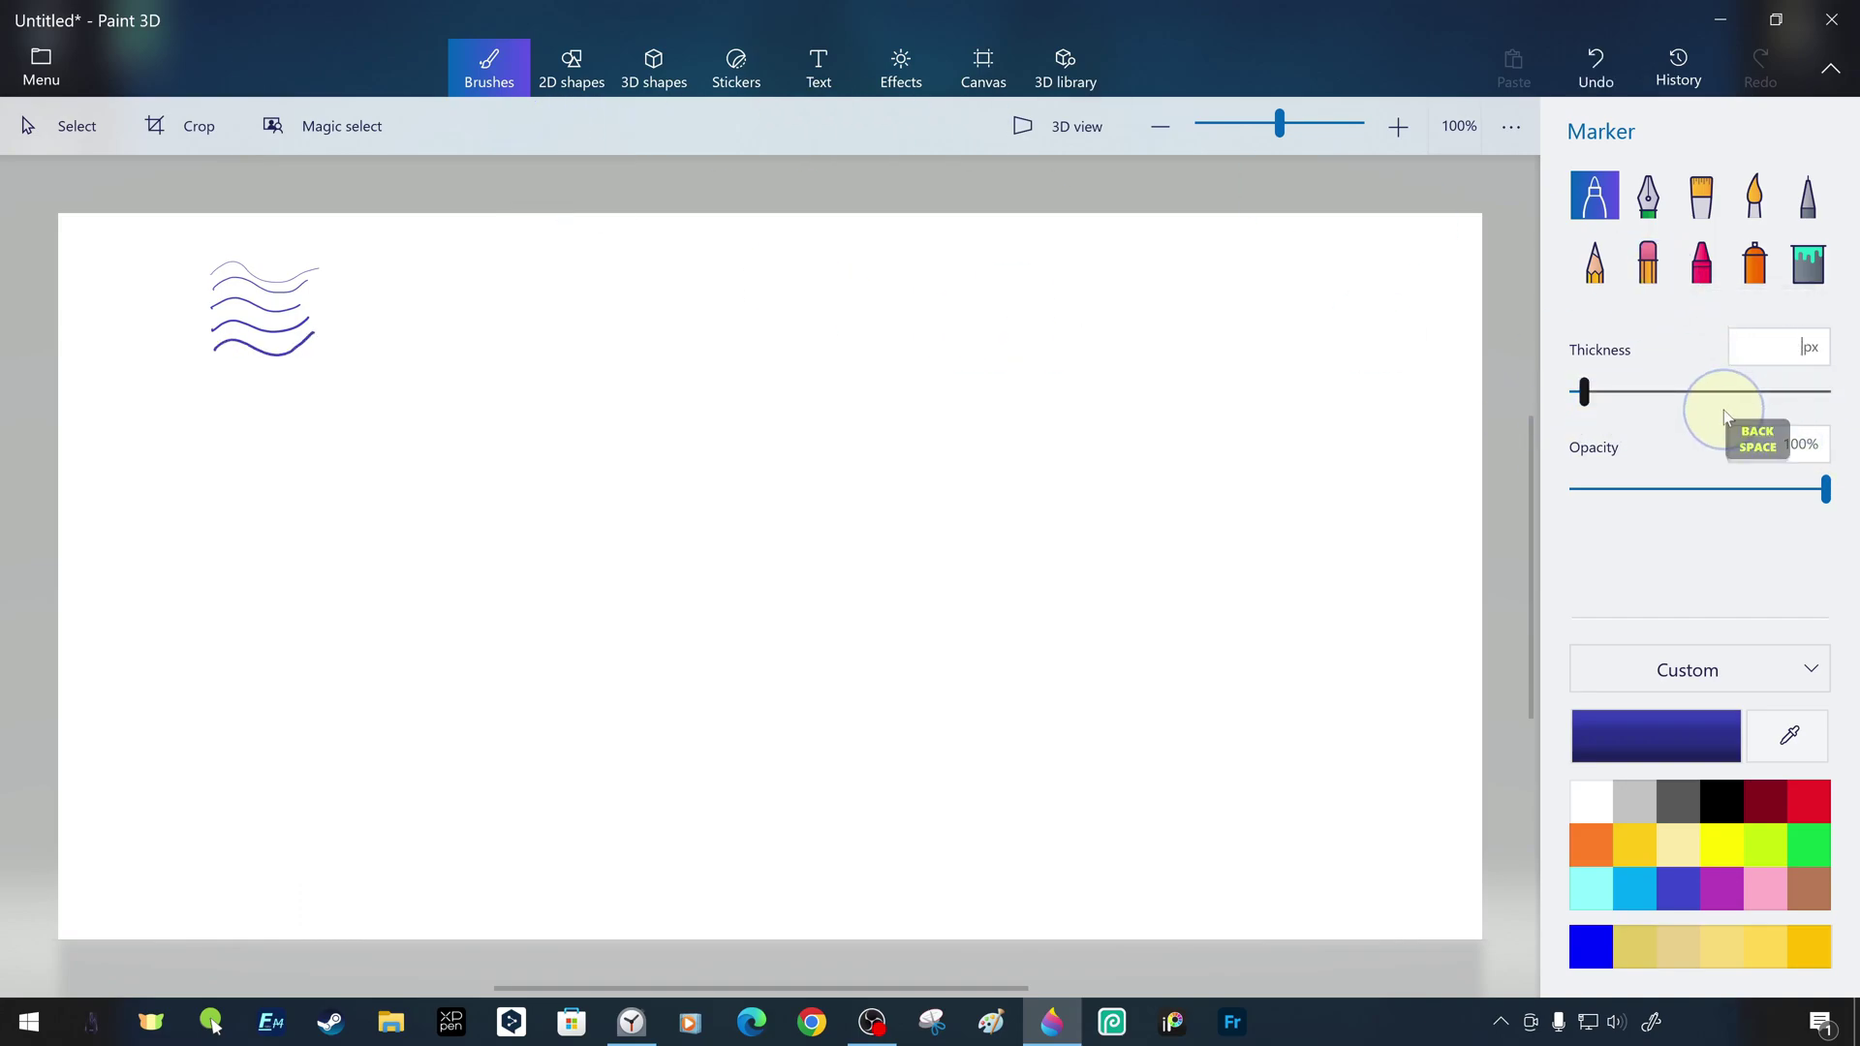
{"action": "type", "text": "10"}
{"action": "key", "text": "Return"}
{"action": "left_click_drag", "start_coordinate": [212, 376], "coordinate": [316, 372]}
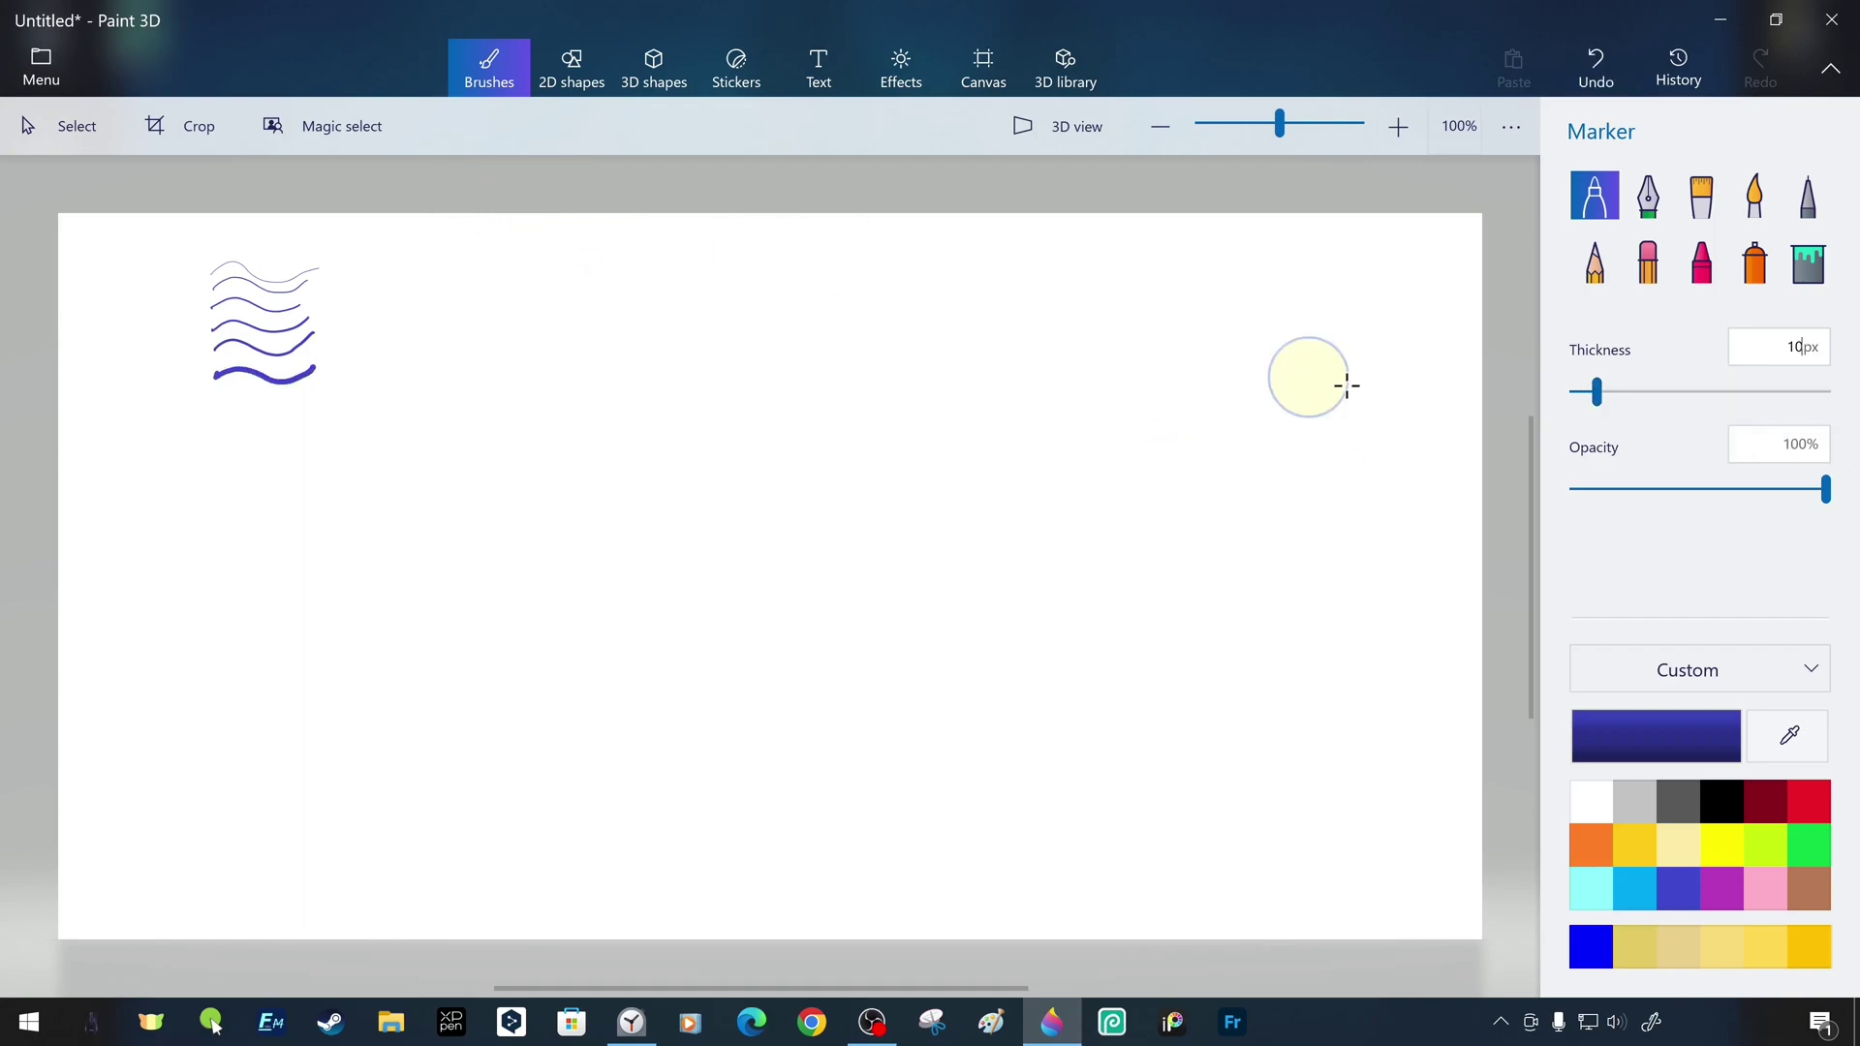
Draw heavier waves further down at 20, 40 and 60px
{"action": "double_click", "coordinate": [1796, 348]}
{"action": "type", "text": "20"}
{"action": "key", "text": "Return"}
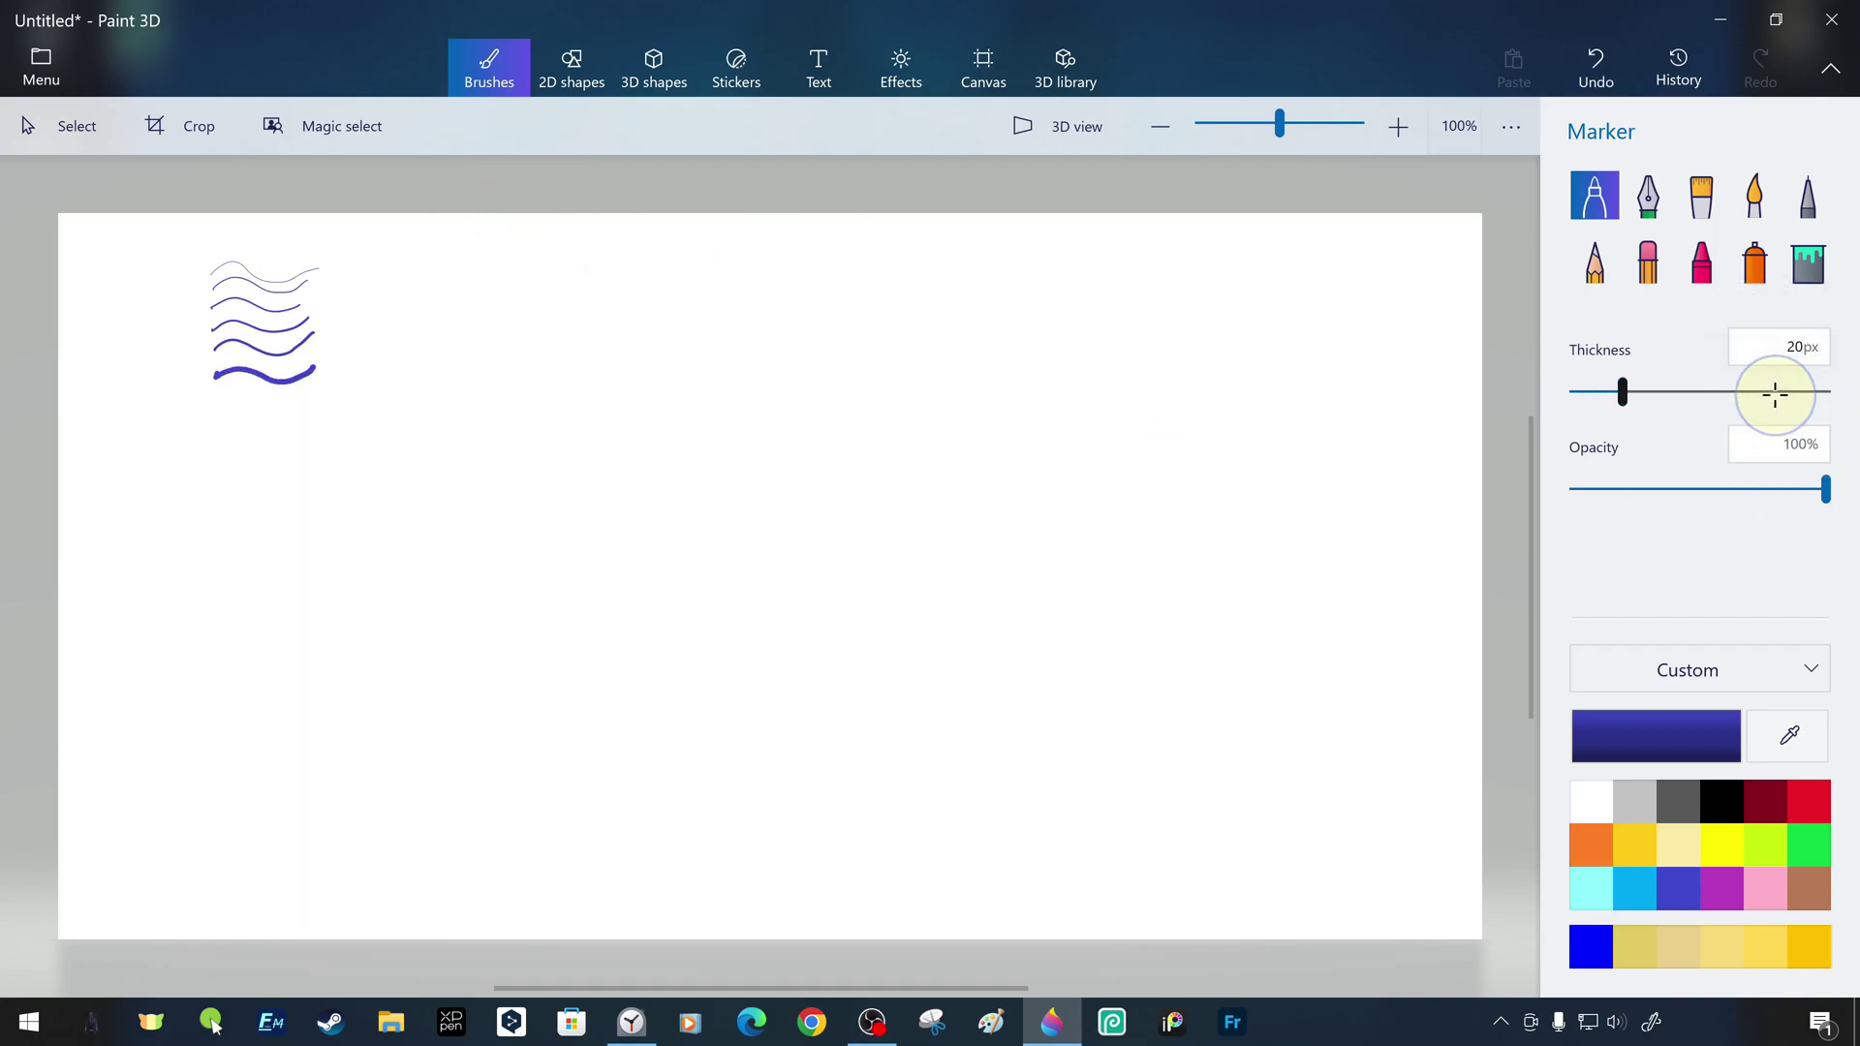
{"action": "double_click", "coordinate": [1793, 348]}
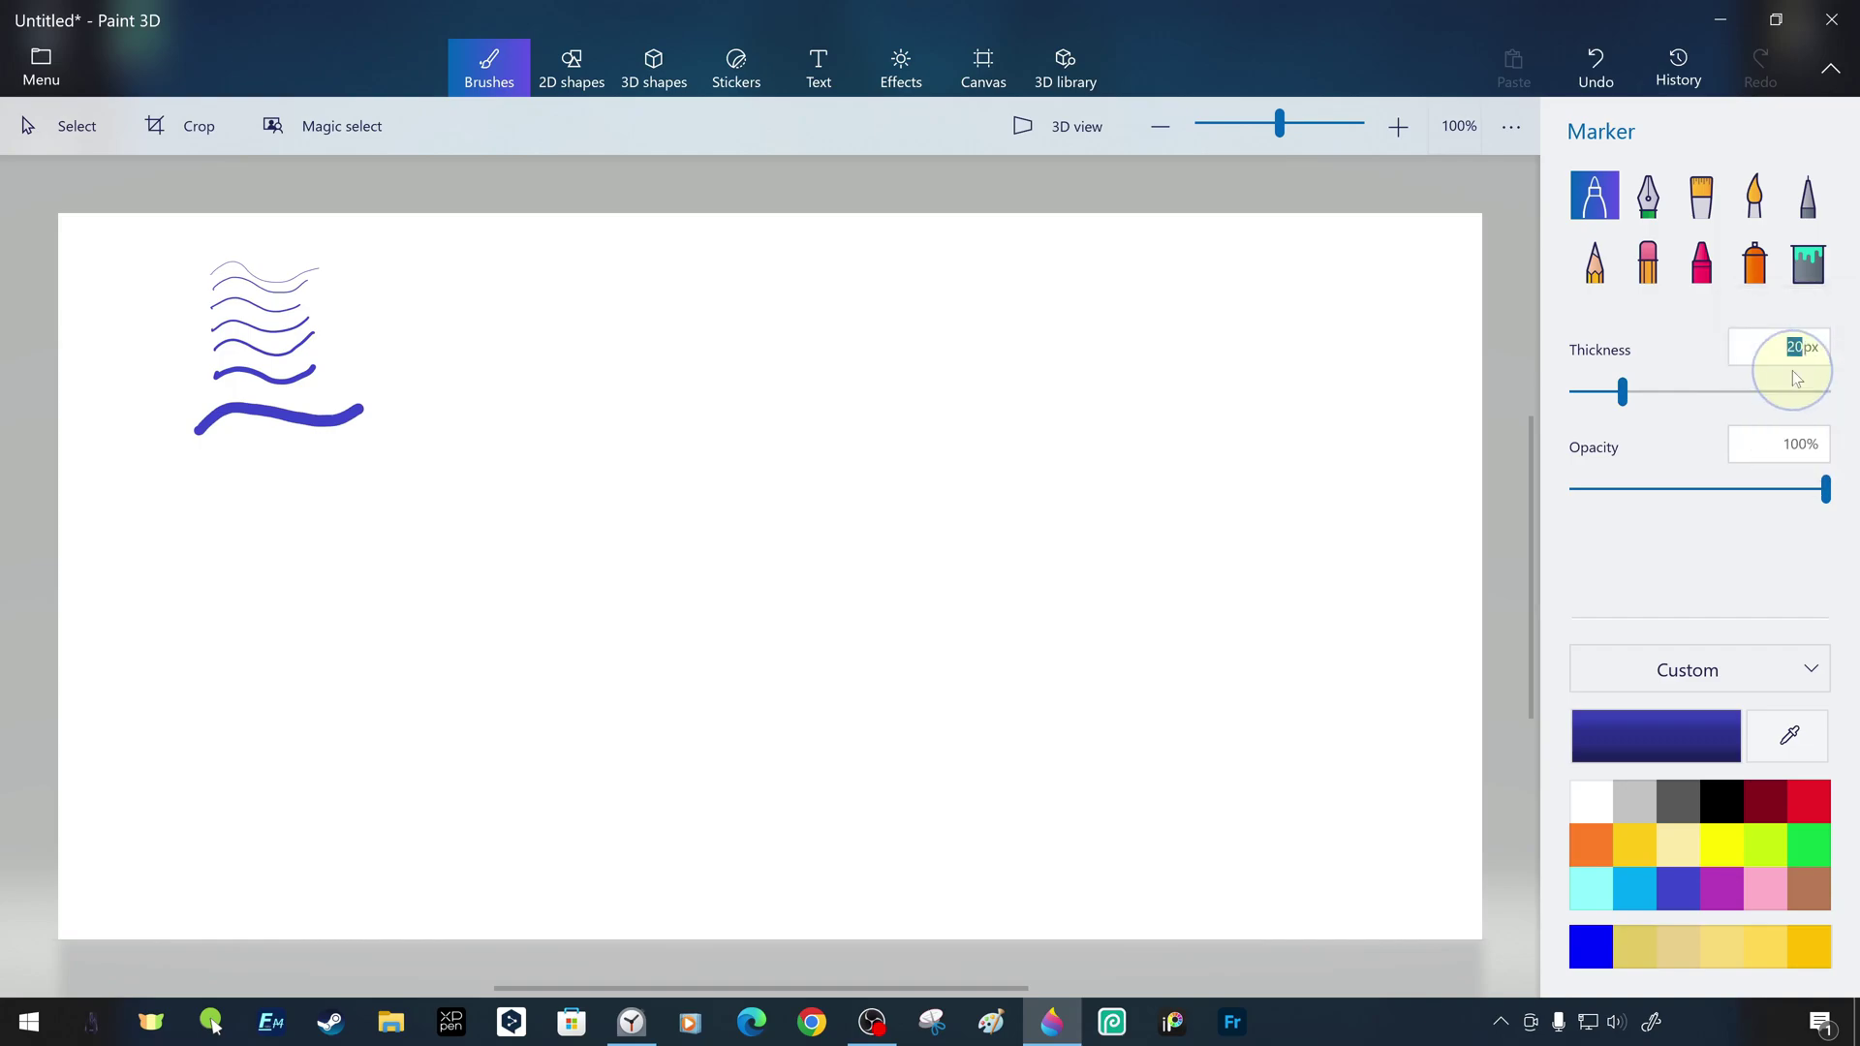
{"action": "type", "text": "40"}
{"action": "key", "text": "Return"}
{"action": "mouse_move", "coordinate": [181, 497]}
{"action": "left_mouse_down"}
{"action": "mouse_move", "coordinate": [349, 469]}
{"action": "mouse_move", "coordinate": [471, 495]}
{"action": "left_mouse_up"}
{"action": "double_click", "coordinate": [1796, 348]}
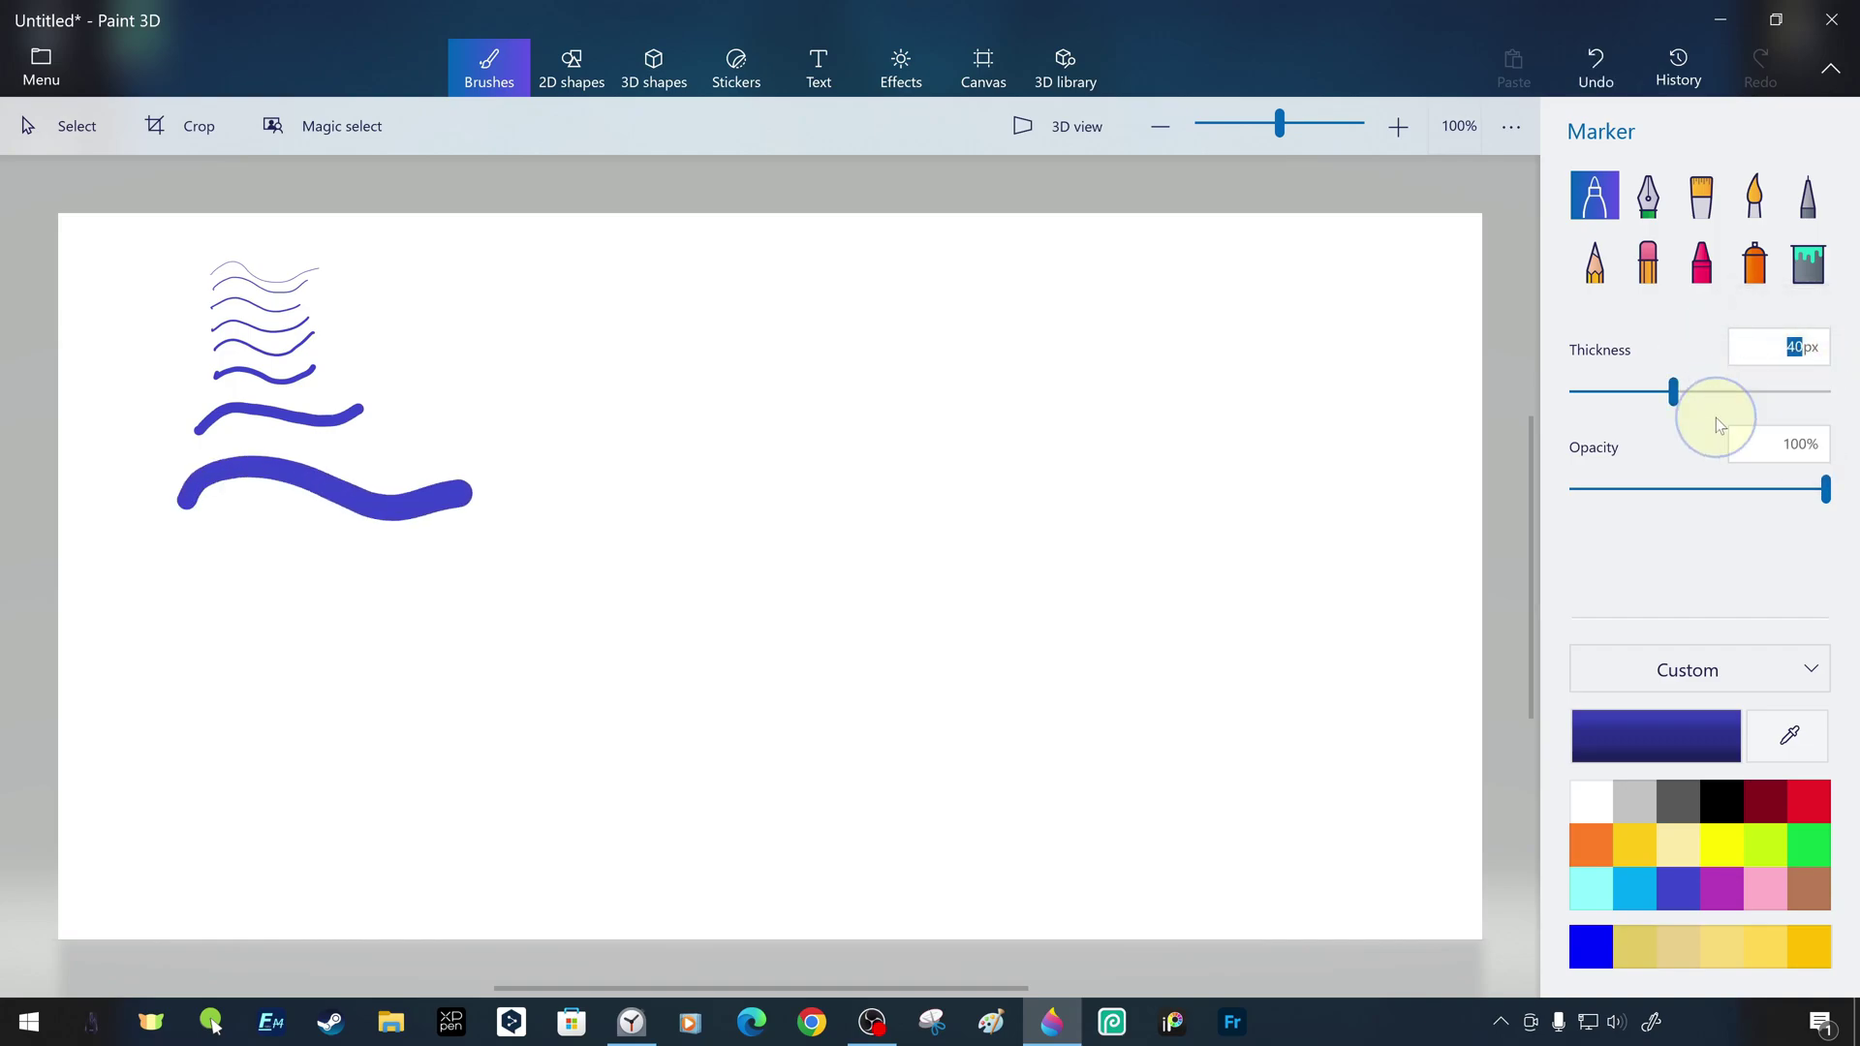
{"action": "type", "text": "60"}
{"action": "key", "text": "Return"}
{"action": "left_click_drag", "start_coordinate": [157, 601], "coordinate": [611, 586]}
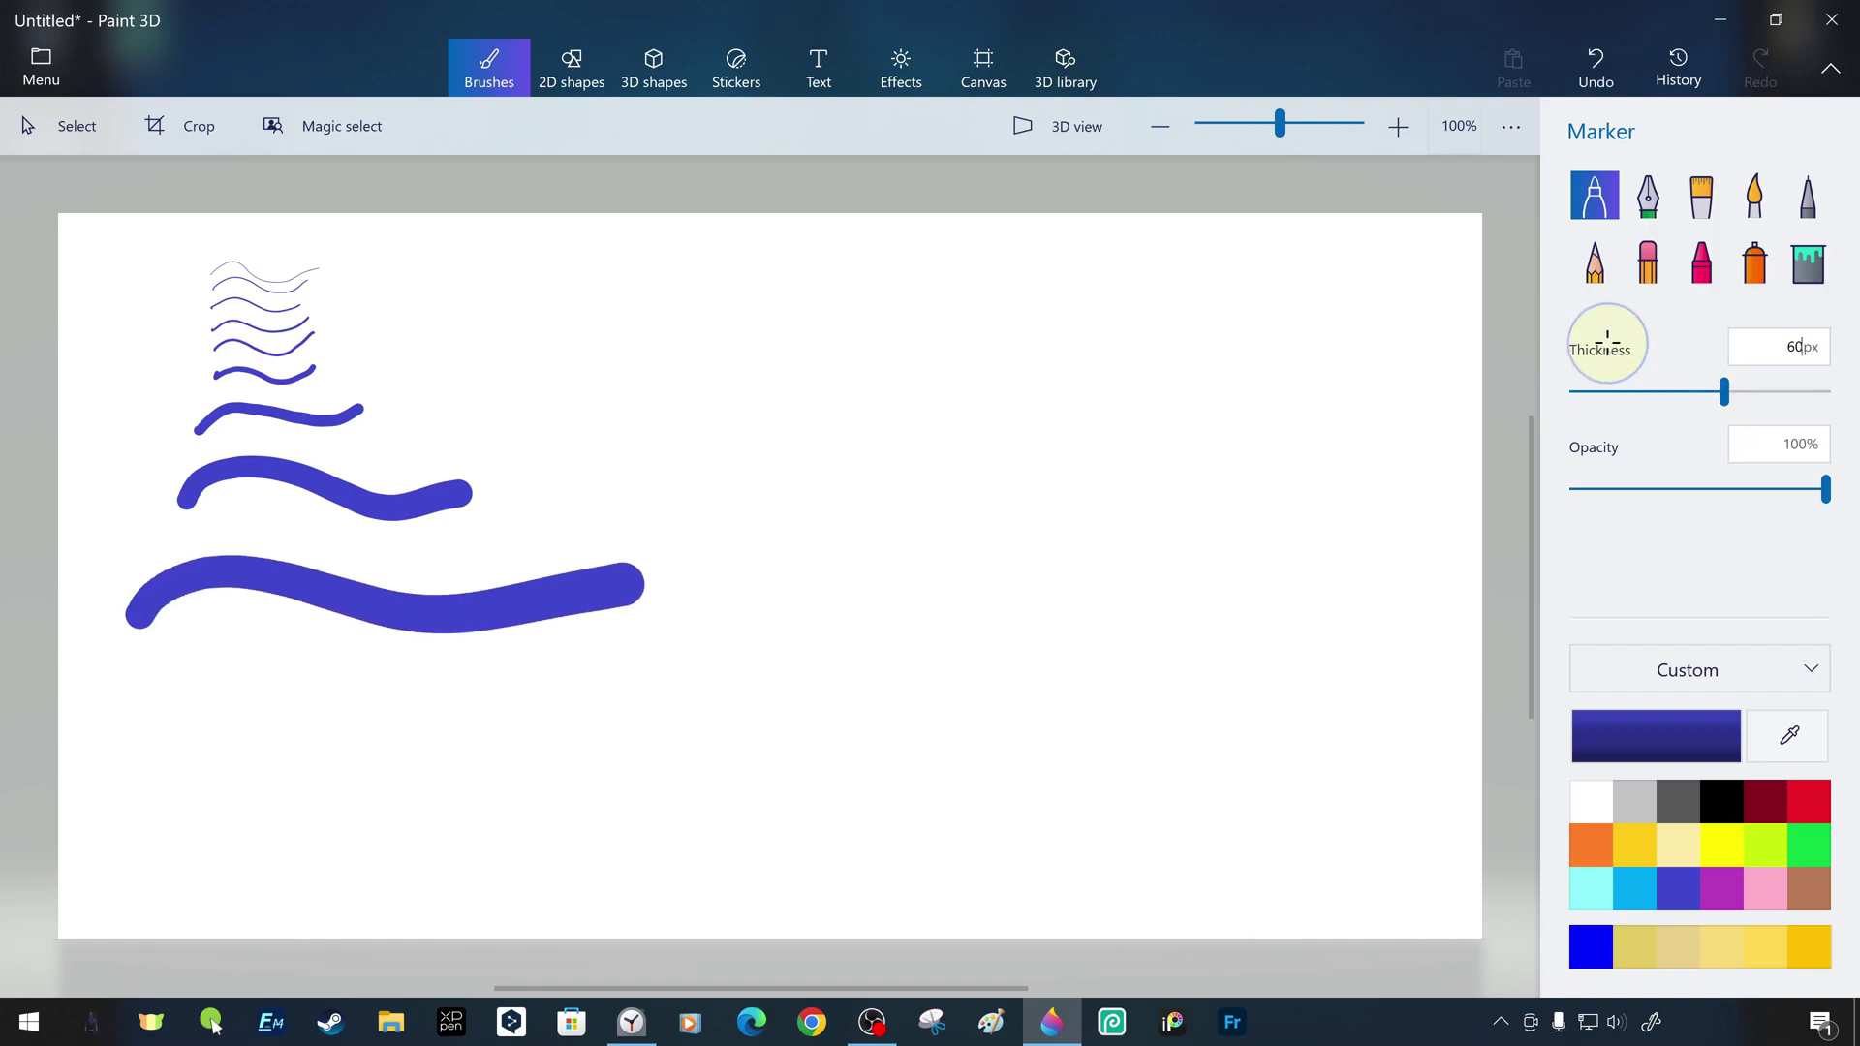
Draw 80px and thickest waves along the bottom, then lower thickness to 50px
{"action": "double_click", "coordinate": [1796, 347]}
{"action": "type", "text": "80"}
{"action": "key", "text": "Return"}
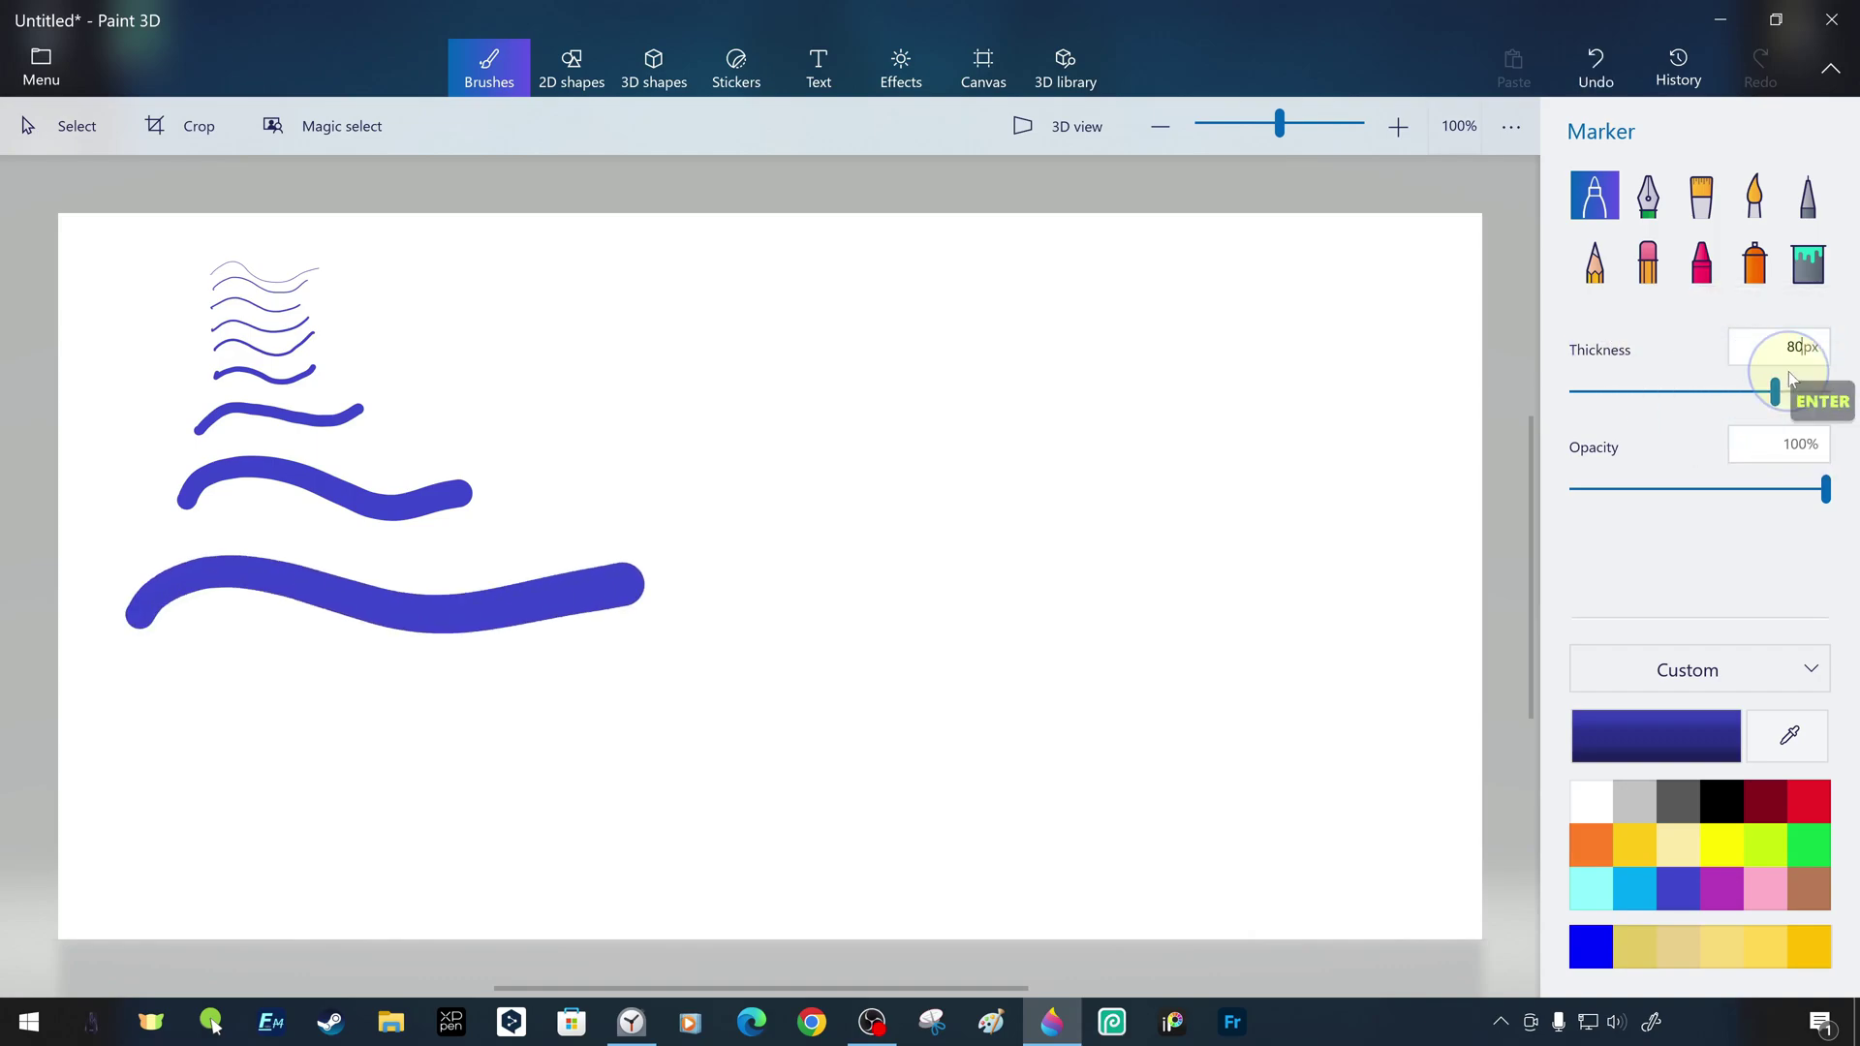
{"action": "left_click_drag", "start_coordinate": [123, 738], "coordinate": [720, 691]}
{"action": "double_click", "coordinate": [1797, 348]}
{"action": "type", "text": "99999999"}
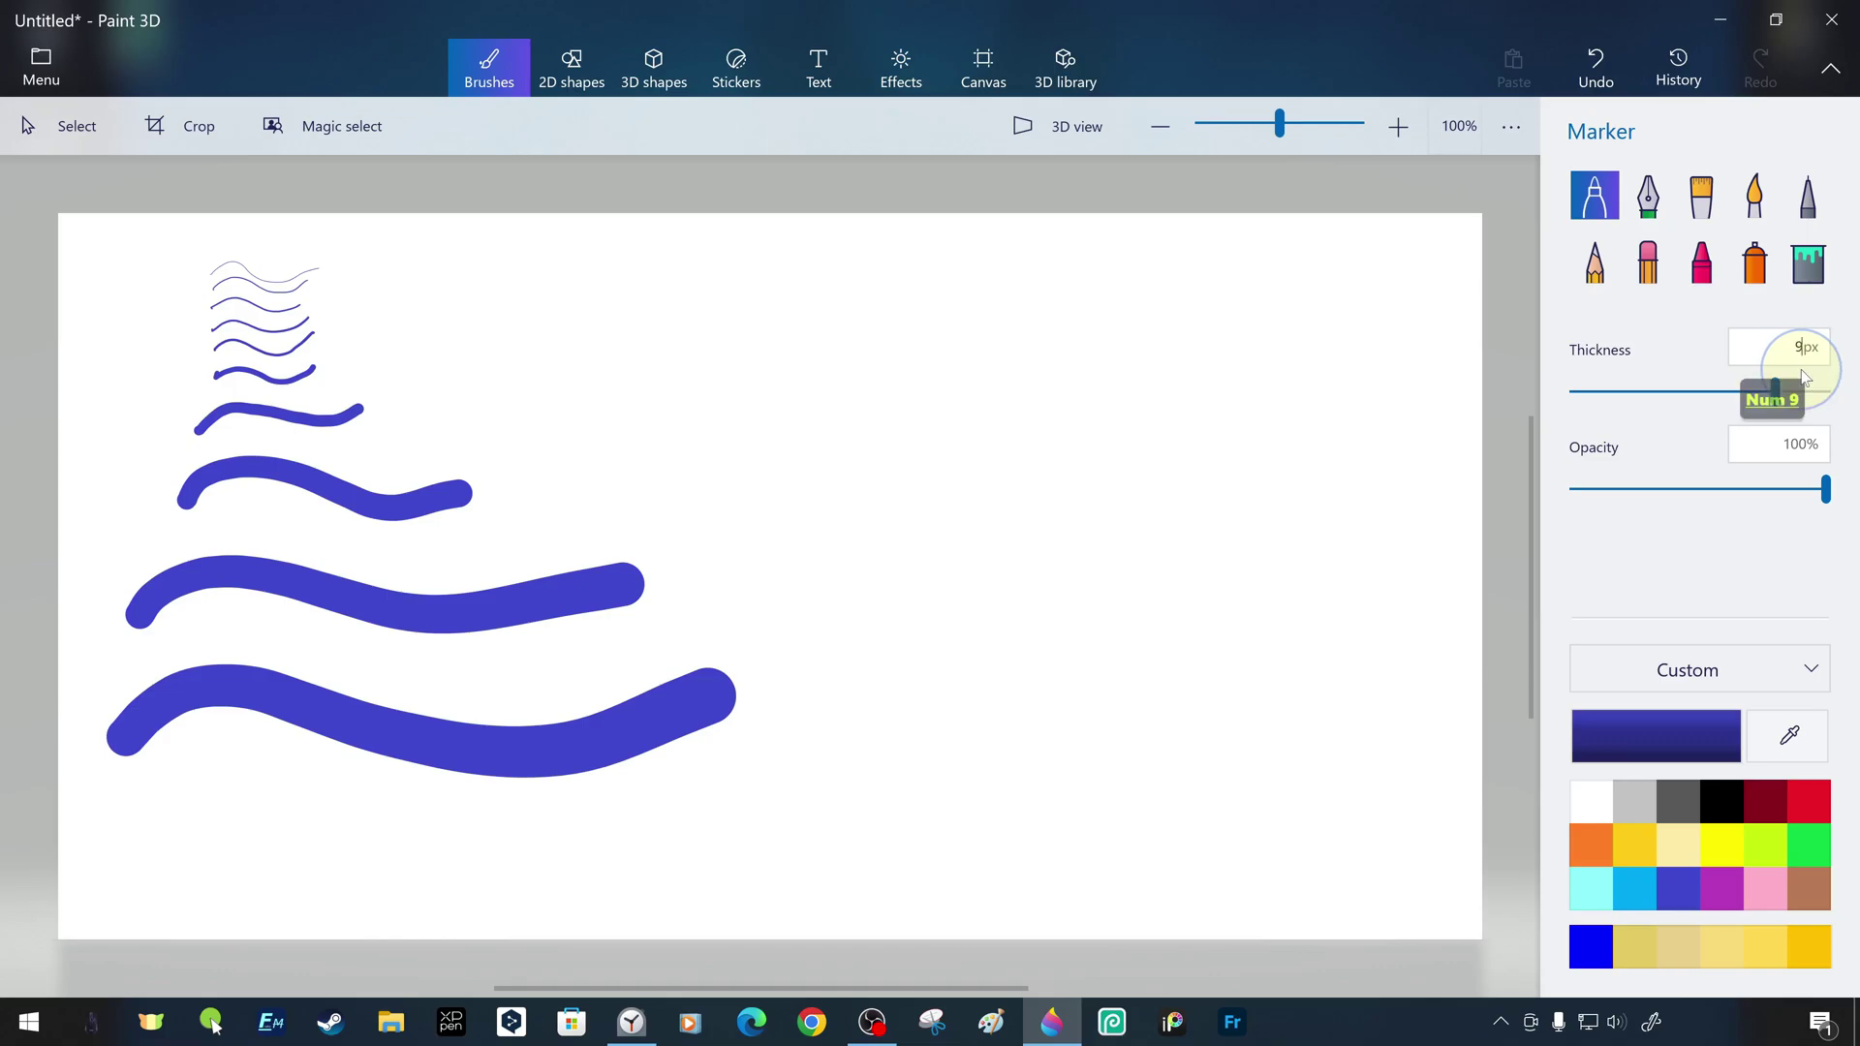
{"action": "key", "text": "Return"}
{"action": "left_click", "coordinate": [988, 552]}
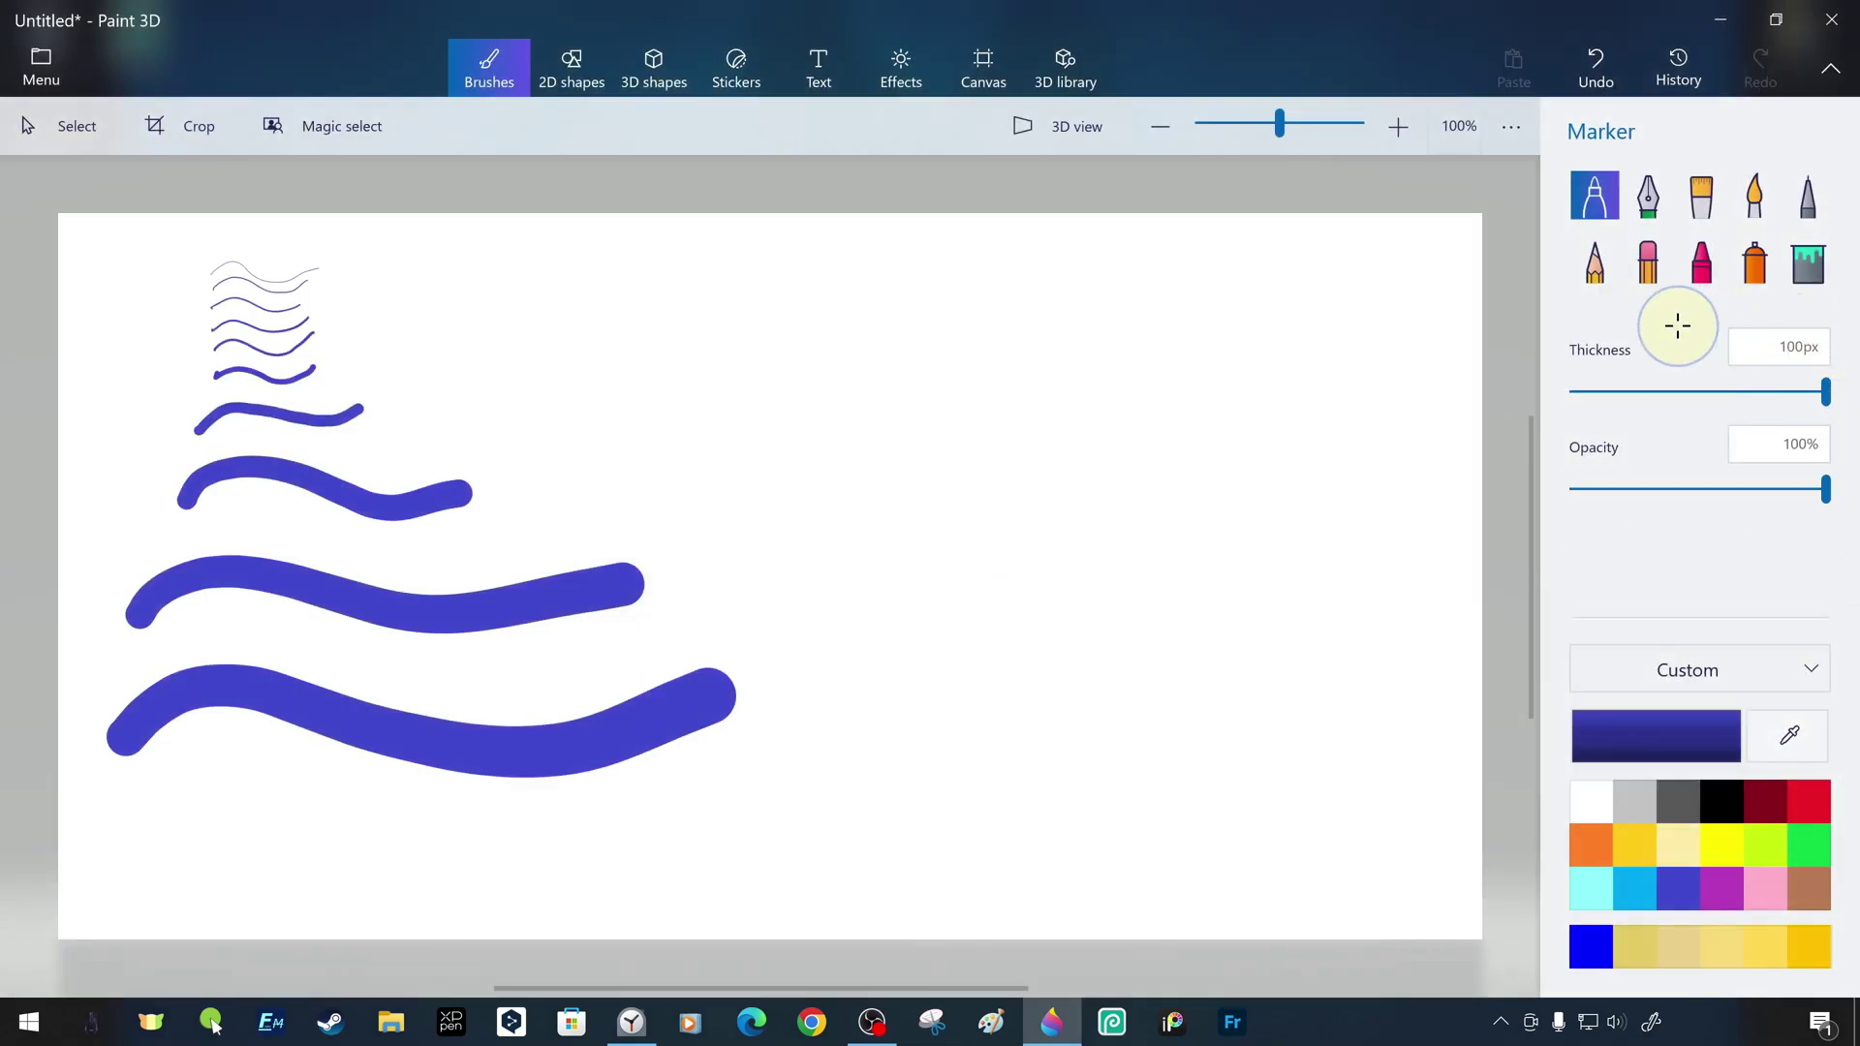
{"action": "left_click_drag", "start_coordinate": [145, 893], "coordinate": [945, 759]}
{"action": "left_click", "coordinate": [1796, 346]}
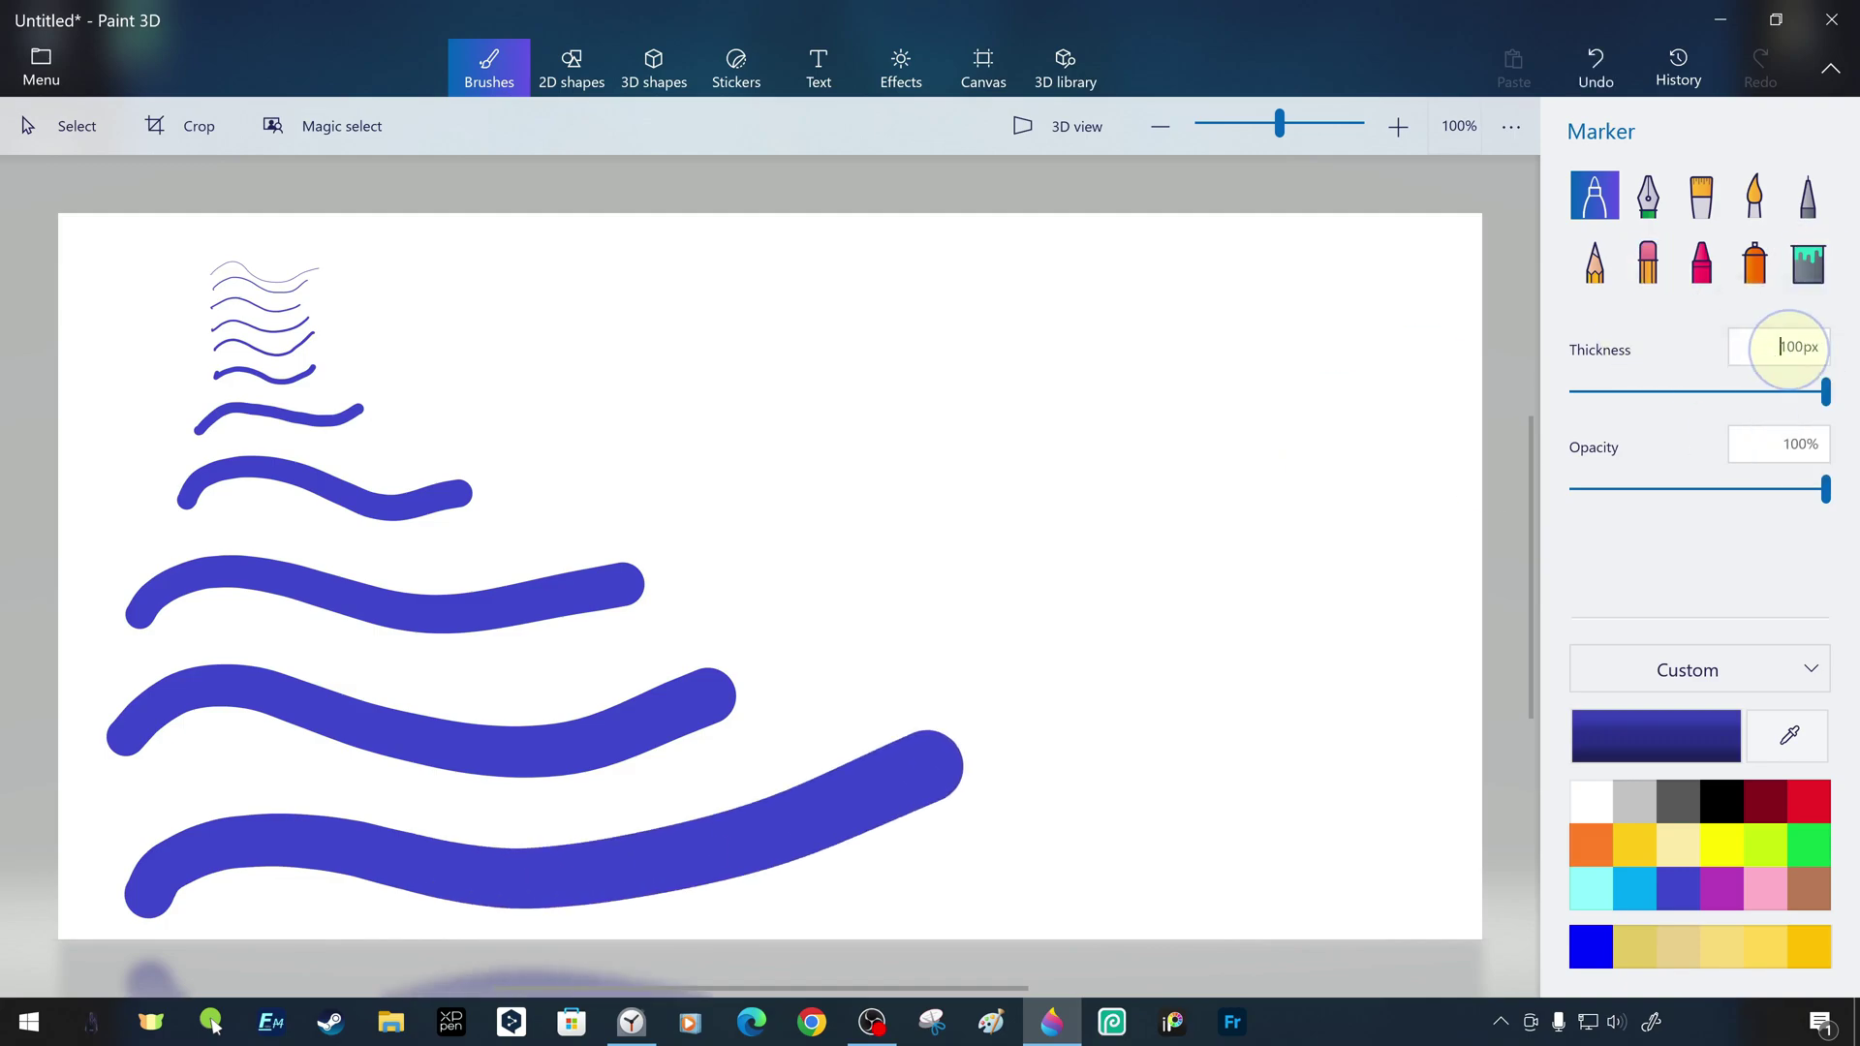
{"action": "mouse_move", "coordinate": [1826, 389]}
{"action": "left_mouse_down"}
{"action": "mouse_move", "coordinate": [1719, 389]}
{"action": "mouse_move", "coordinate": [1758, 348]}
{"action": "left_mouse_up"}
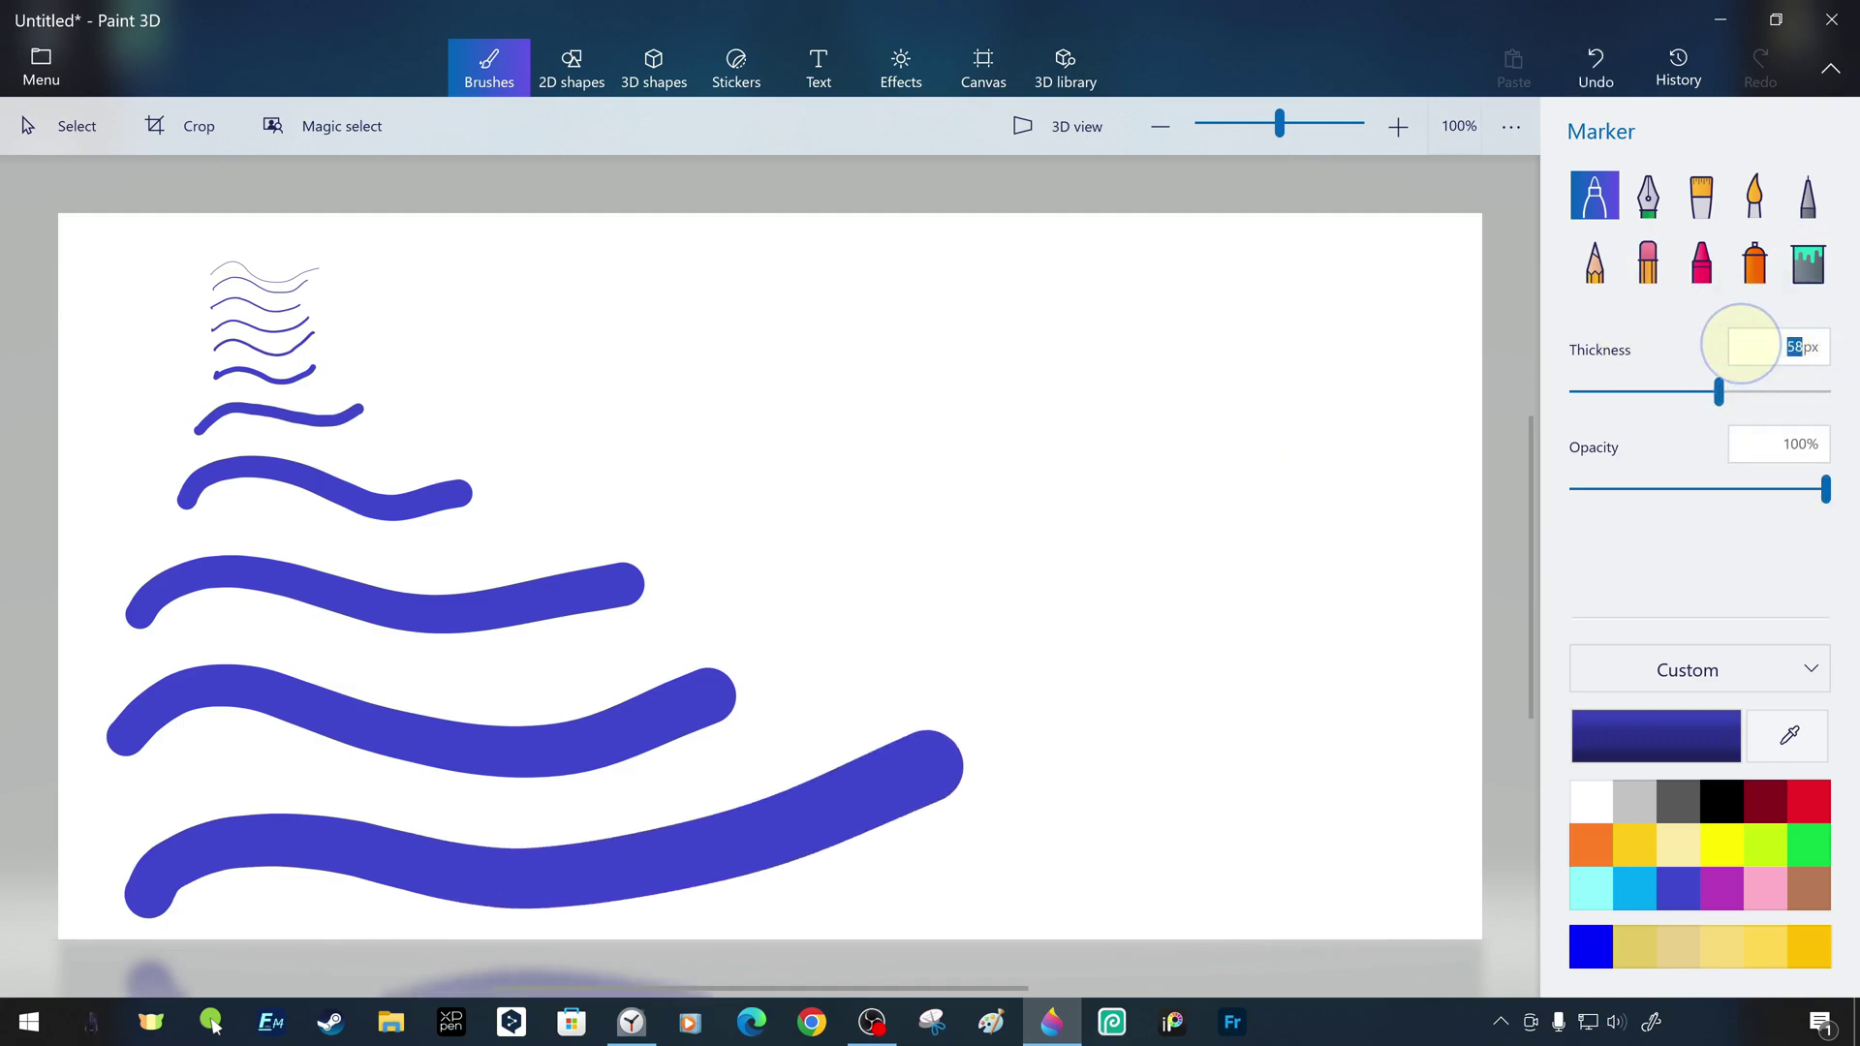
{"action": "type", "text": "50"}
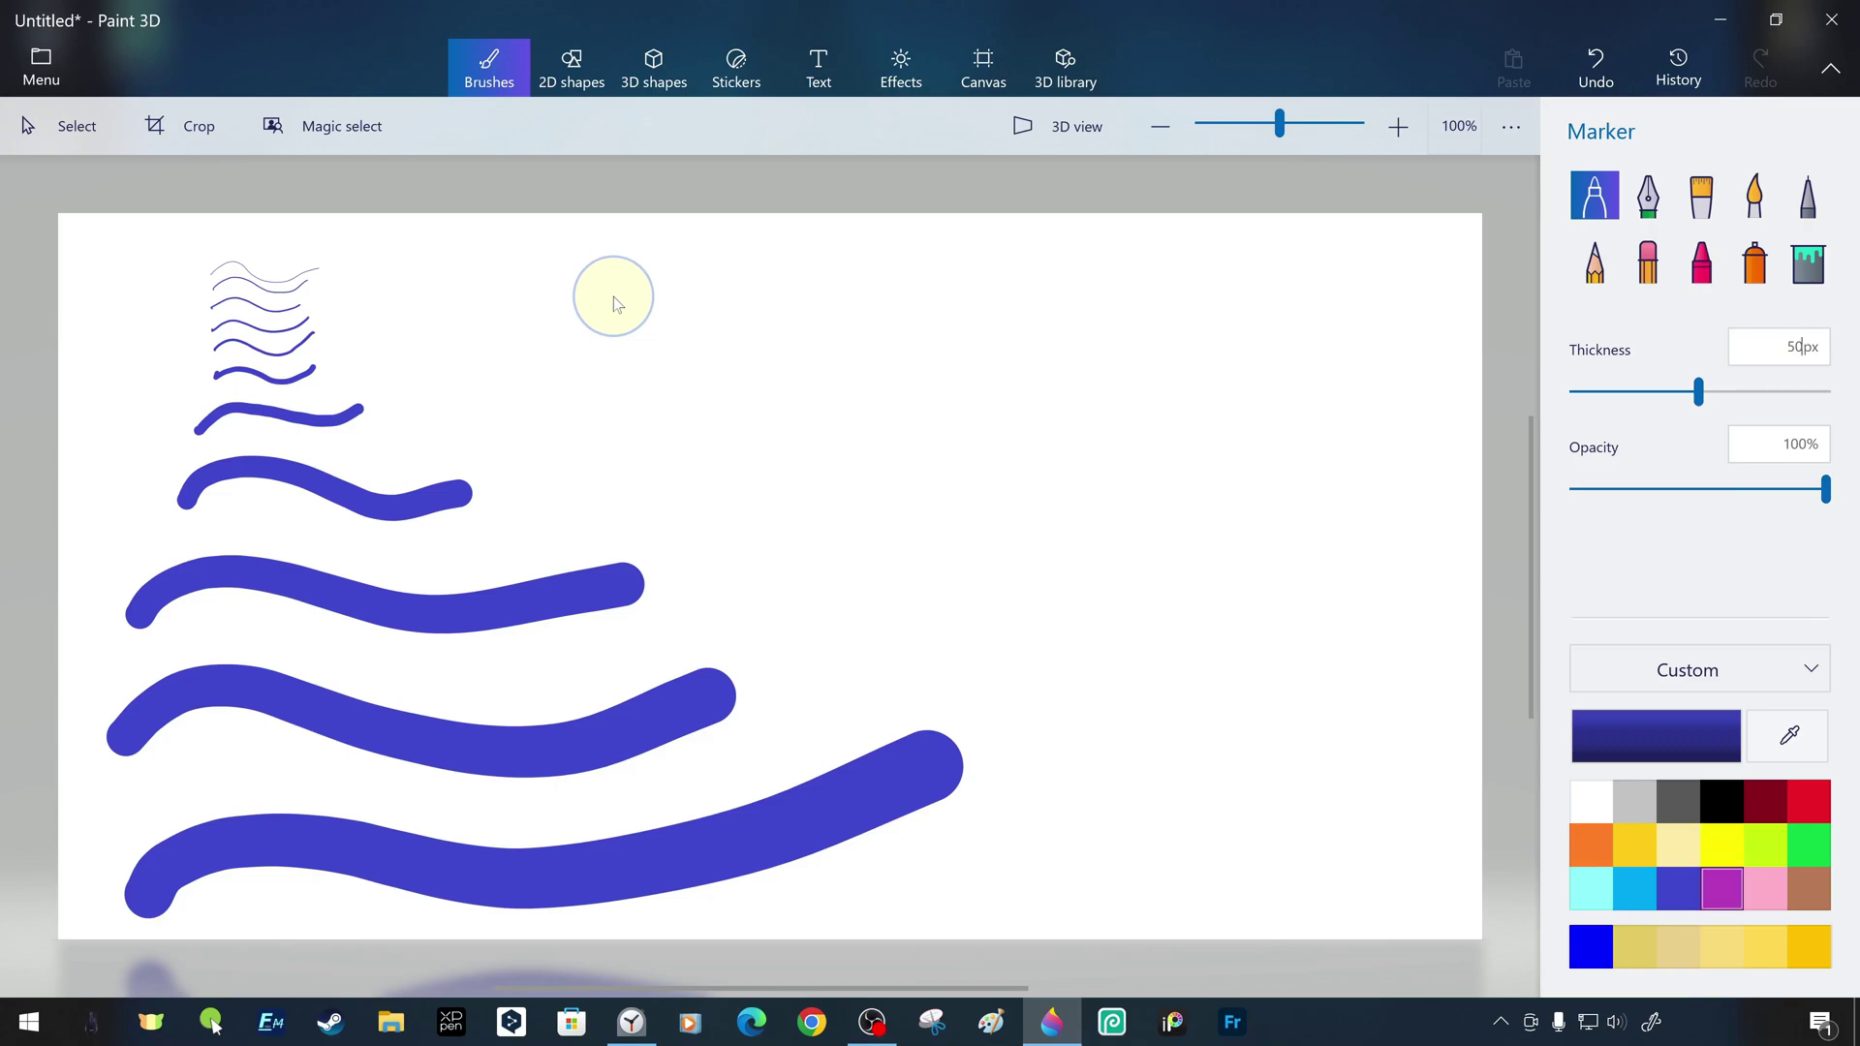
Switch to light blue and draw diagonal waves at full, 90% and 80% opacity
{"action": "left_click", "coordinate": [1633, 889]}
{"action": "left_click_drag", "start_coordinate": [514, 288], "coordinate": [1099, 800]}
{"action": "double_click", "coordinate": [1790, 444]}
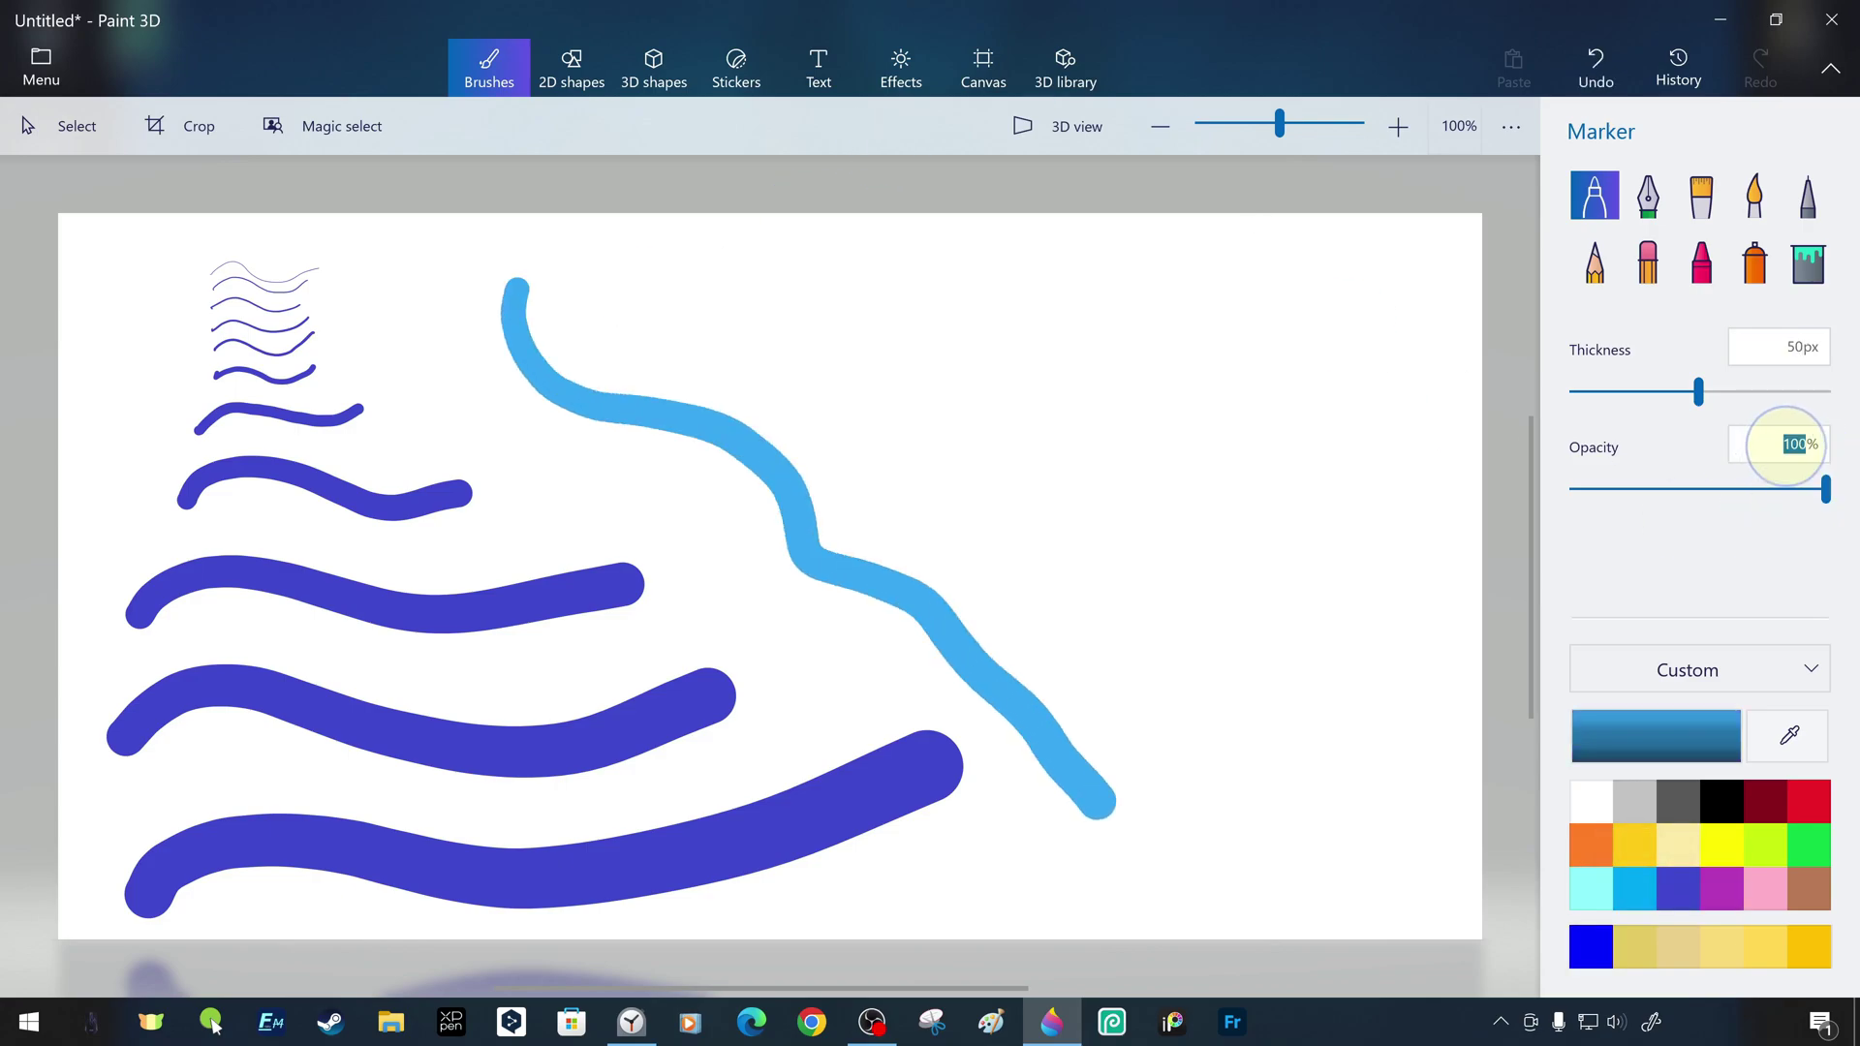
{"action": "type", "text": "90"}
{"action": "key", "text": "Return"}
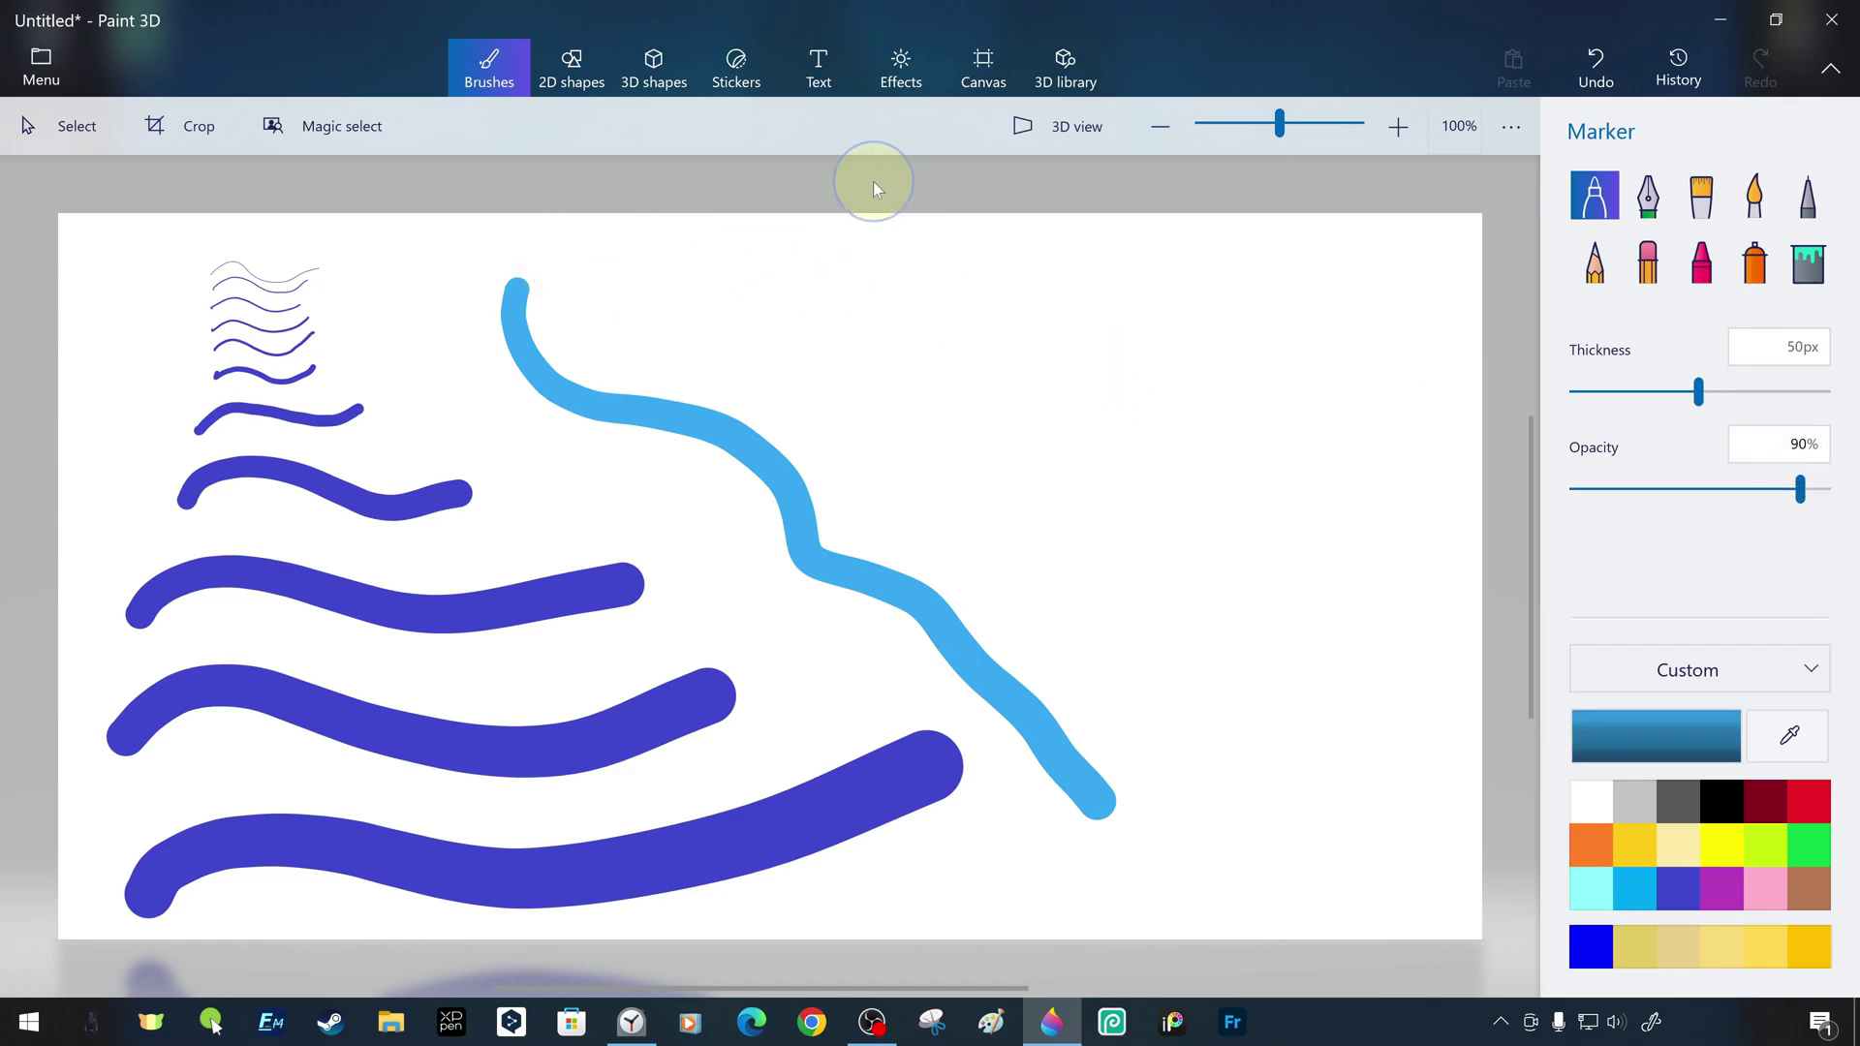
{"action": "mouse_move", "coordinate": [635, 266]}
{"action": "left_mouse_down"}
{"action": "mouse_move", "coordinate": [1059, 582]}
{"action": "mouse_move", "coordinate": [1228, 785]}
{"action": "left_mouse_up"}
{"action": "double_click", "coordinate": [1776, 444]}
{"action": "type", "text": "80"}
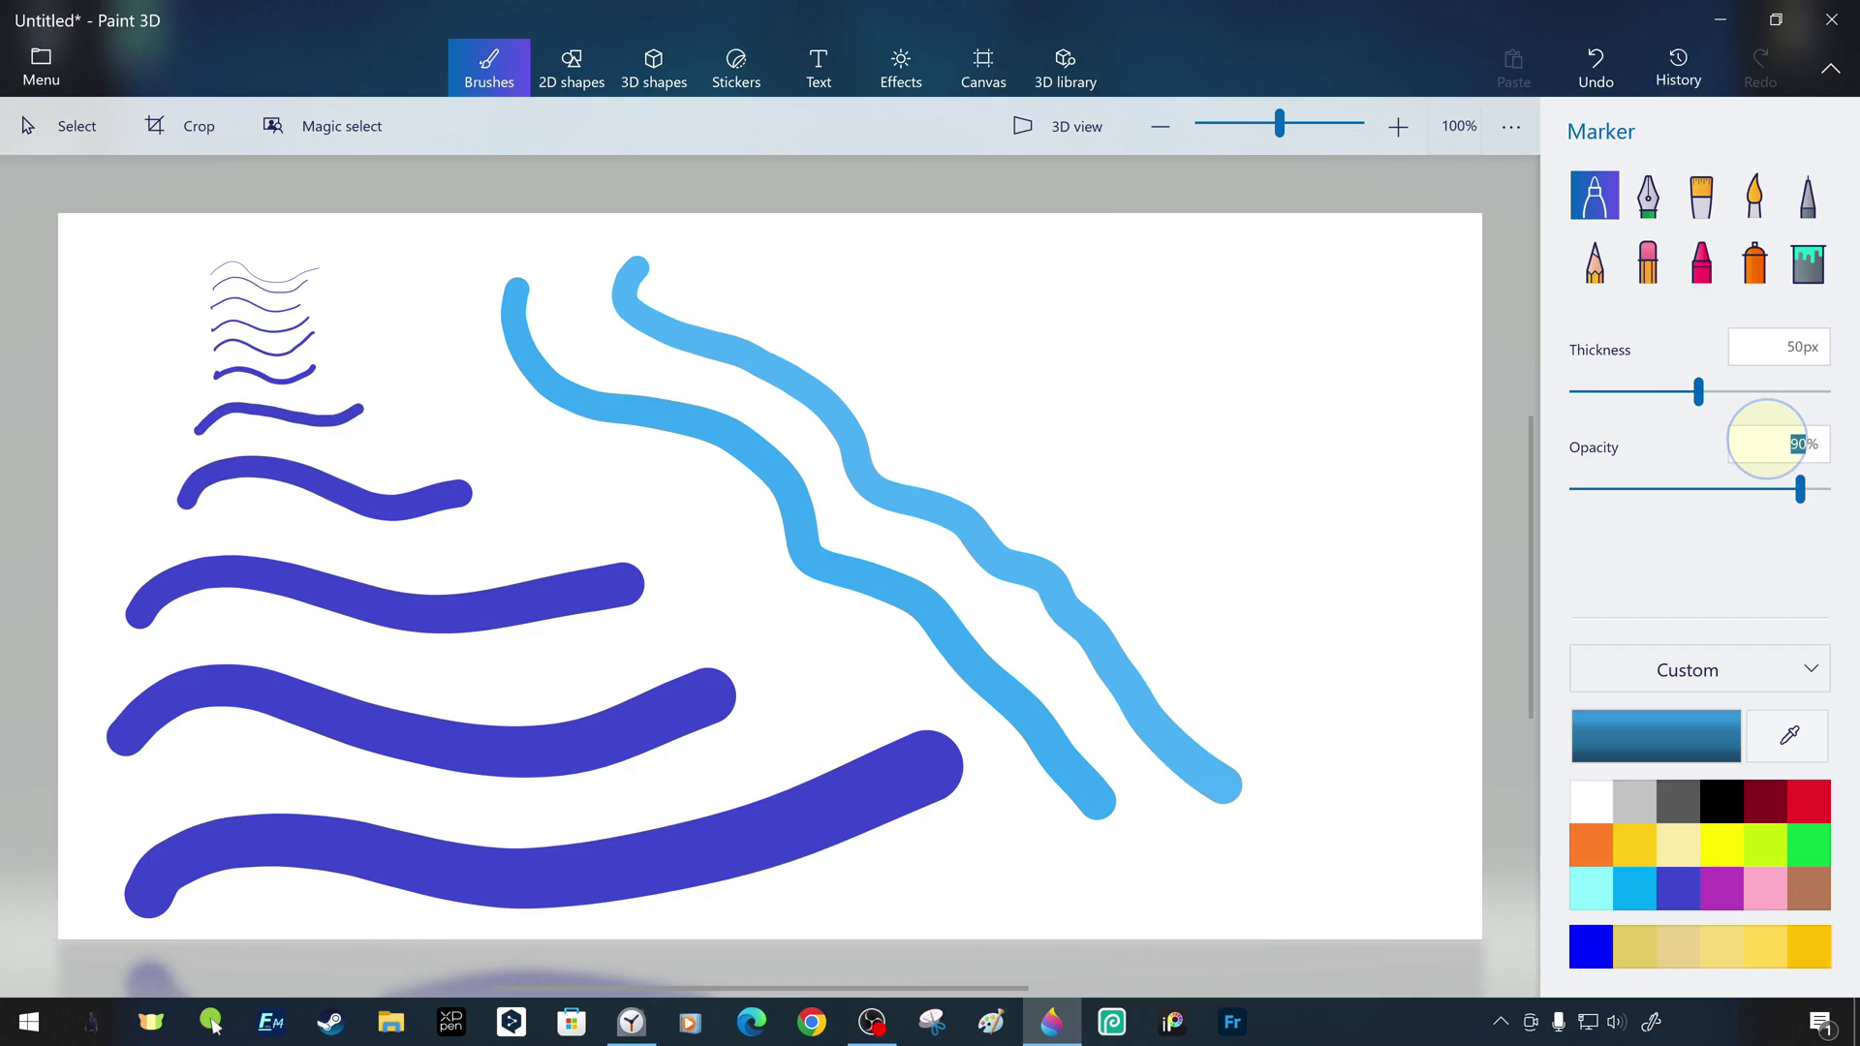
{"action": "key", "text": "Return"}
{"action": "left_click_drag", "start_coordinate": [734, 237], "coordinate": [877, 345]}
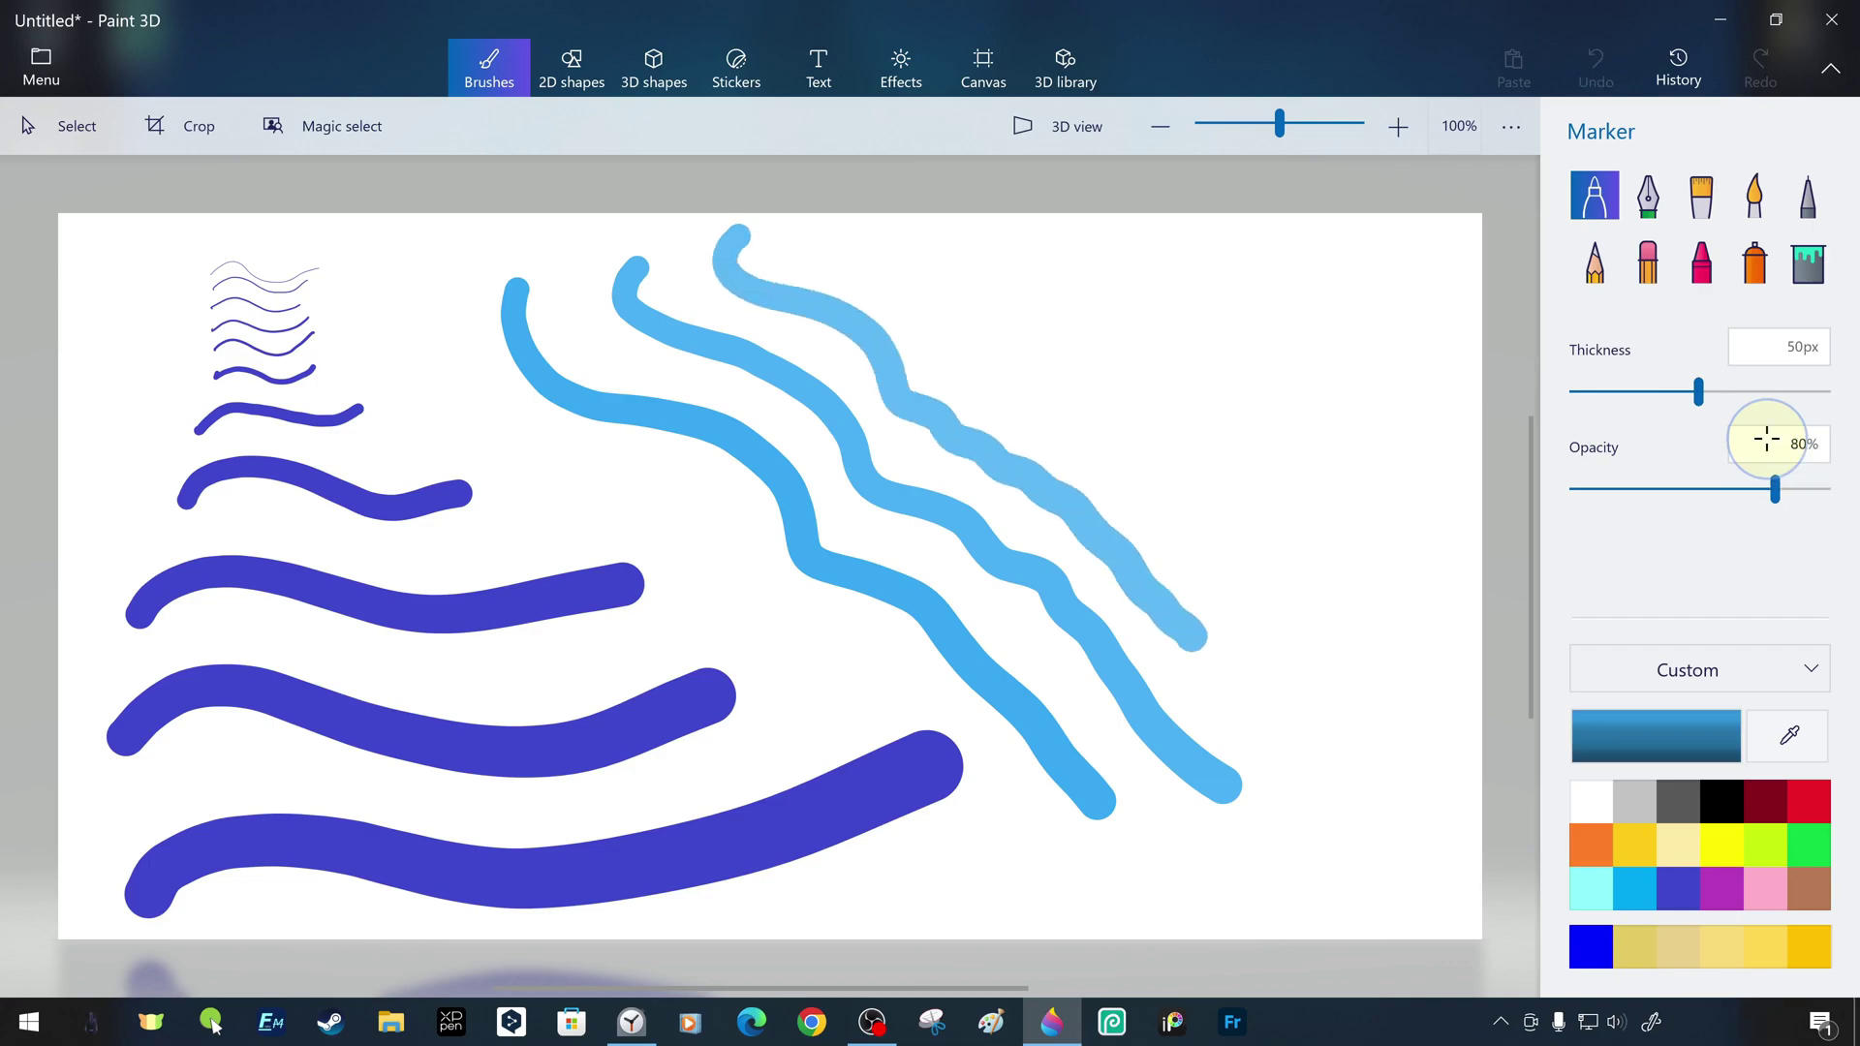
Draw paler light-blue waves at 70%, 60% and 50% opacity
{"action": "left_click", "coordinate": [1803, 443]}
{"action": "type", "text": "70"}
{"action": "key", "text": "Return"}
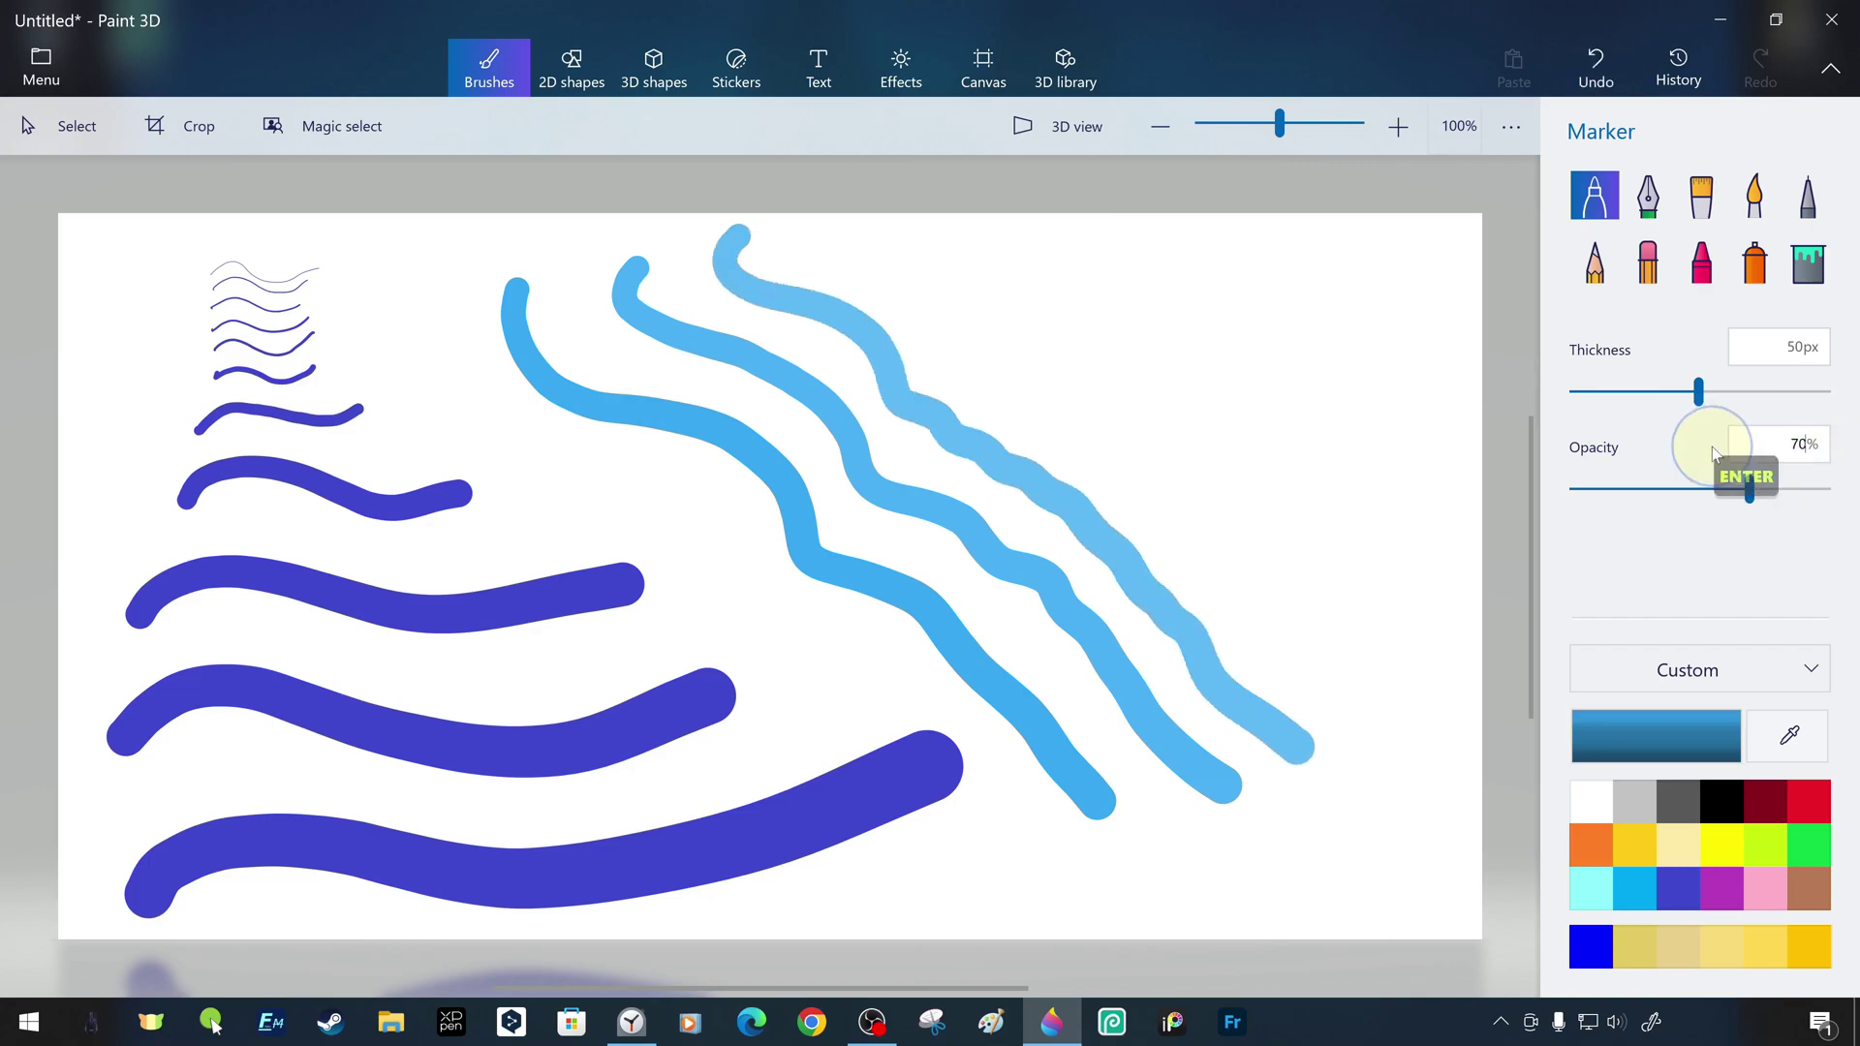
{"action": "left_click_drag", "start_coordinate": [850, 234], "coordinate": [1374, 698]}
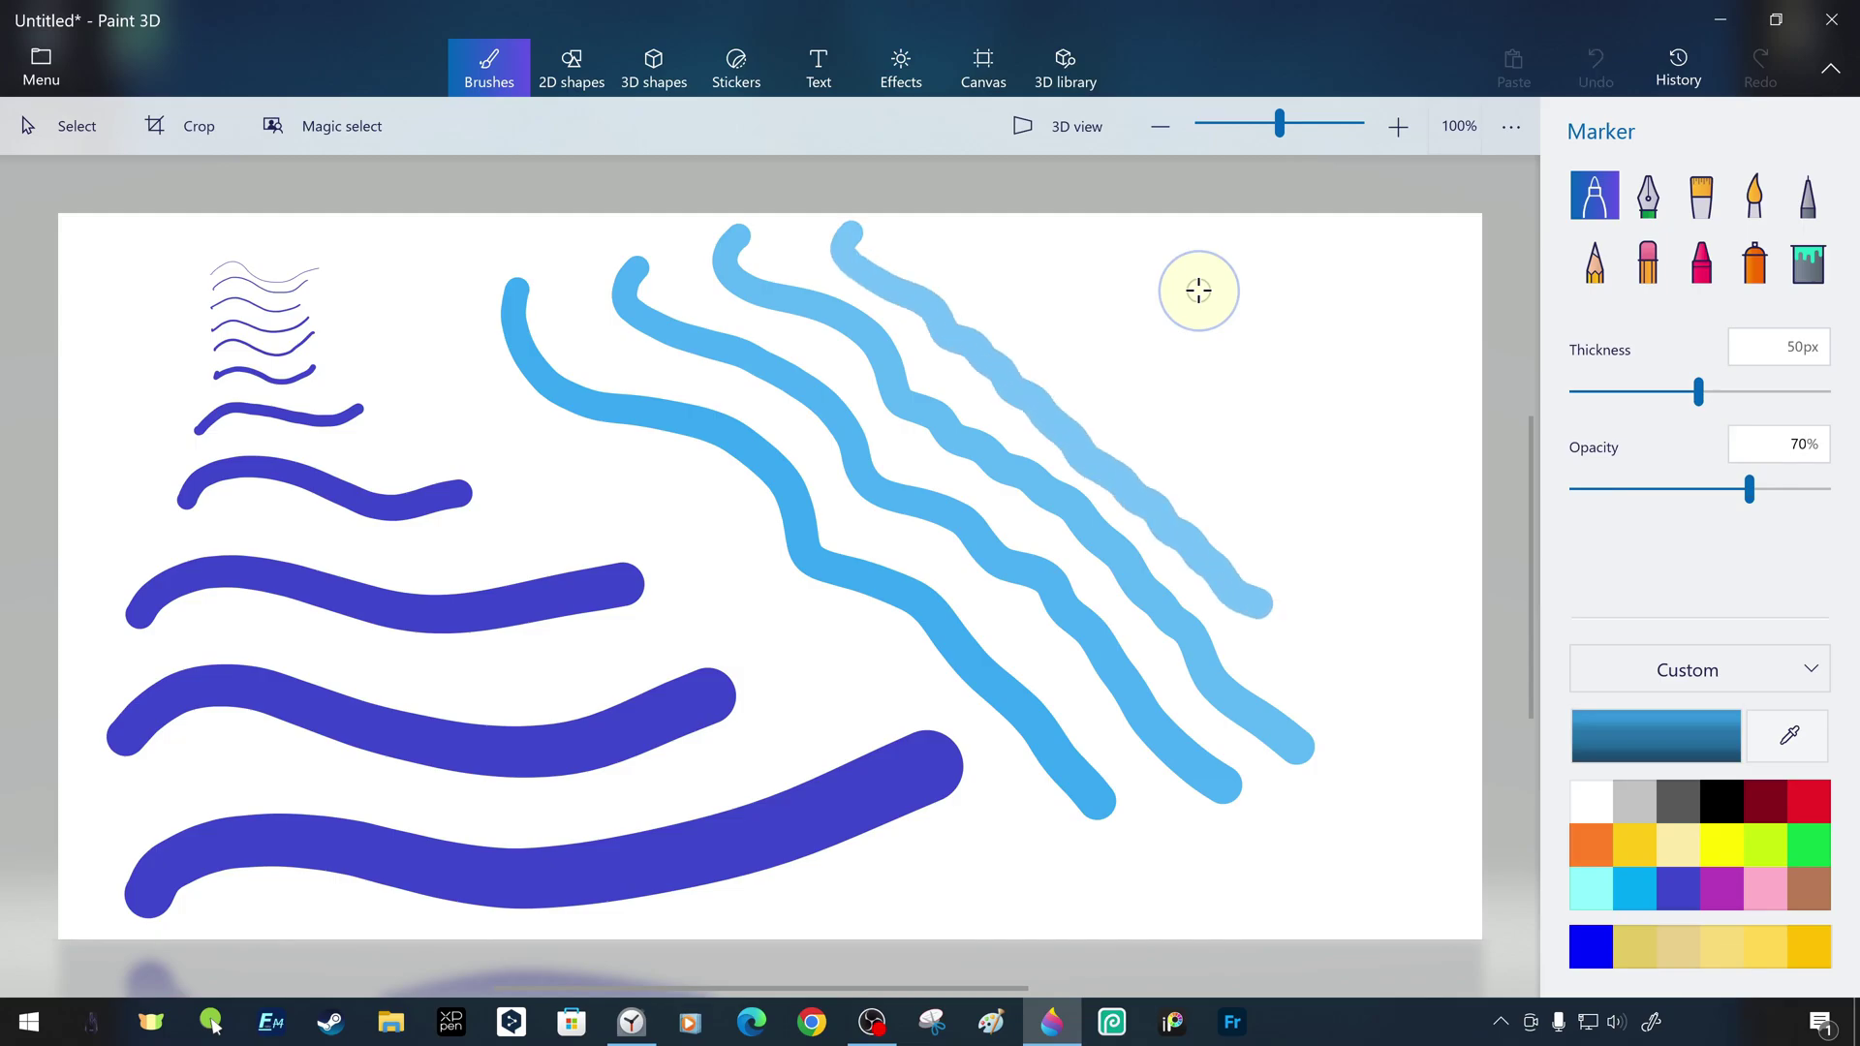
{"action": "type", "text": "60"}
{"action": "key", "text": "Return"}
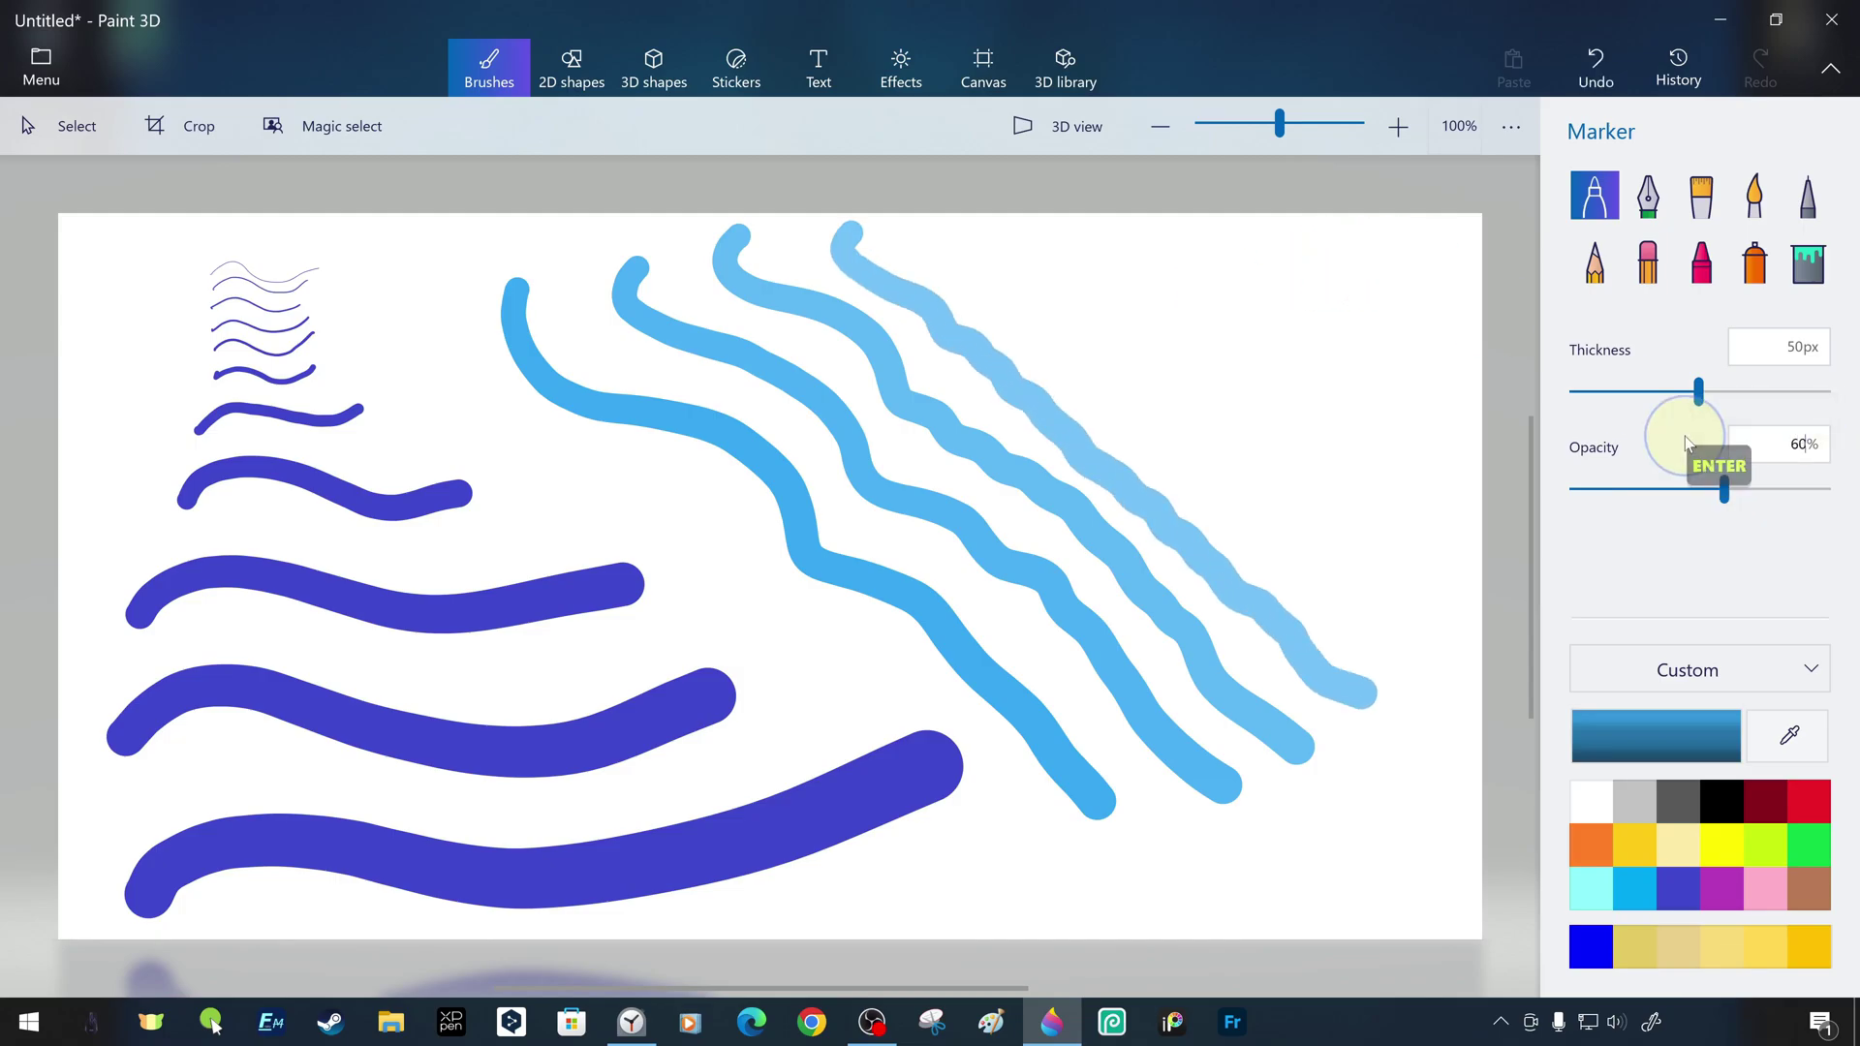
{"action": "left_click_drag", "start_coordinate": [971, 224], "coordinate": [1155, 421]}
{"action": "left_click", "coordinate": [1797, 442]}
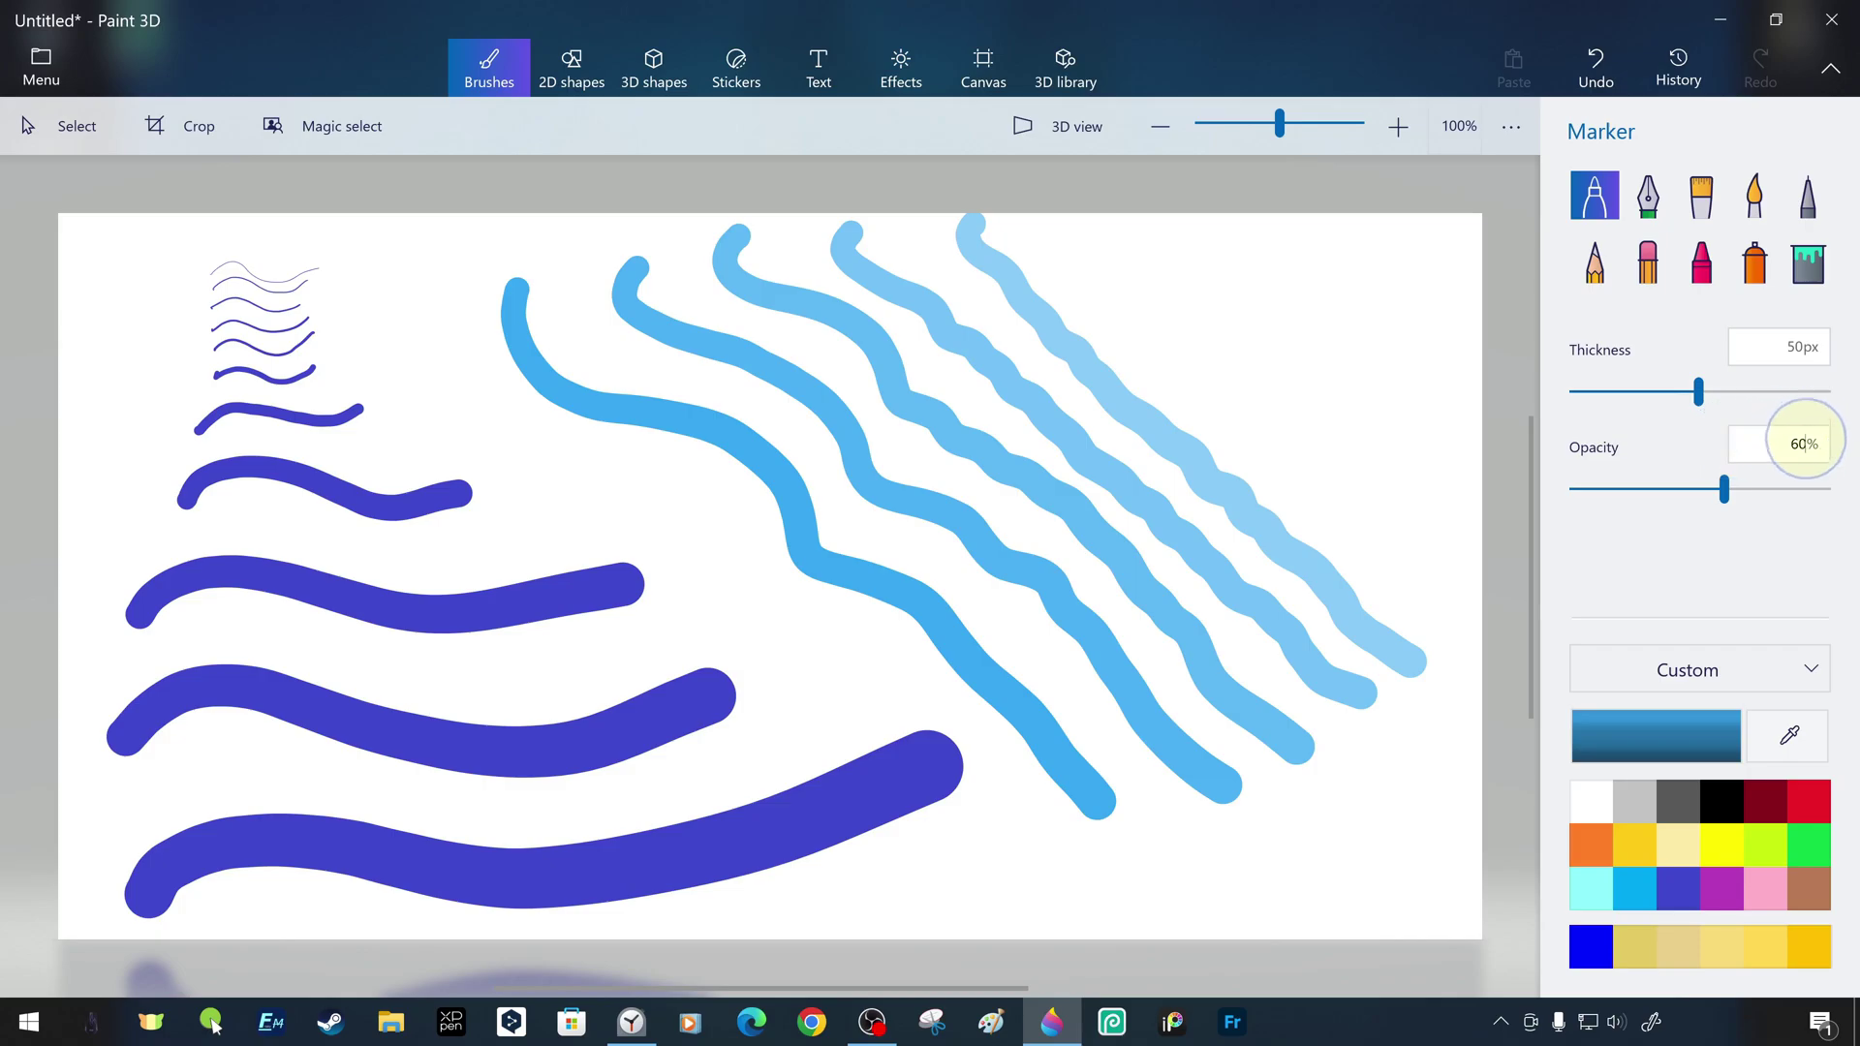
{"action": "type", "text": "50"}
{"action": "key", "text": "Return"}
{"action": "left_click_drag", "start_coordinate": [1057, 226], "coordinate": [1439, 601]}
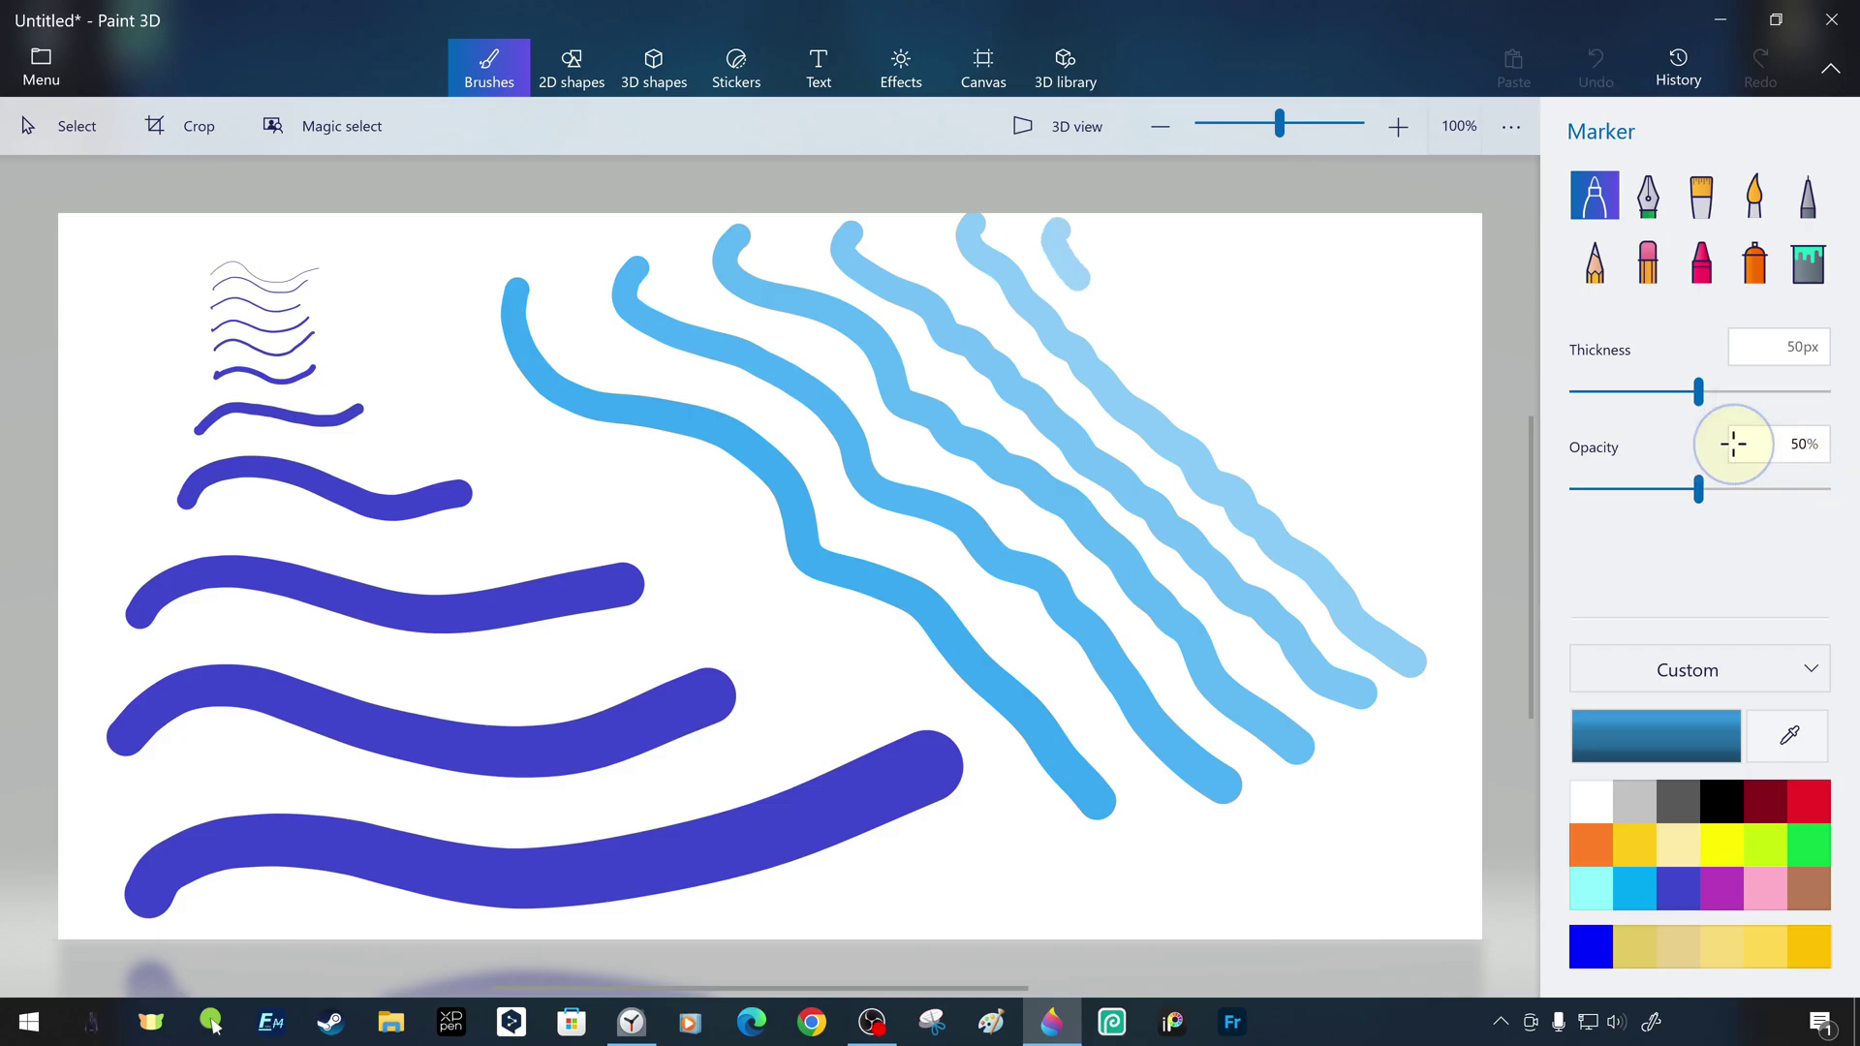
Add fainter waves toward the right edge at 40%, 30% and 20% opacity
{"action": "left_click", "coordinate": [1797, 444]}
{"action": "type", "text": "40"}
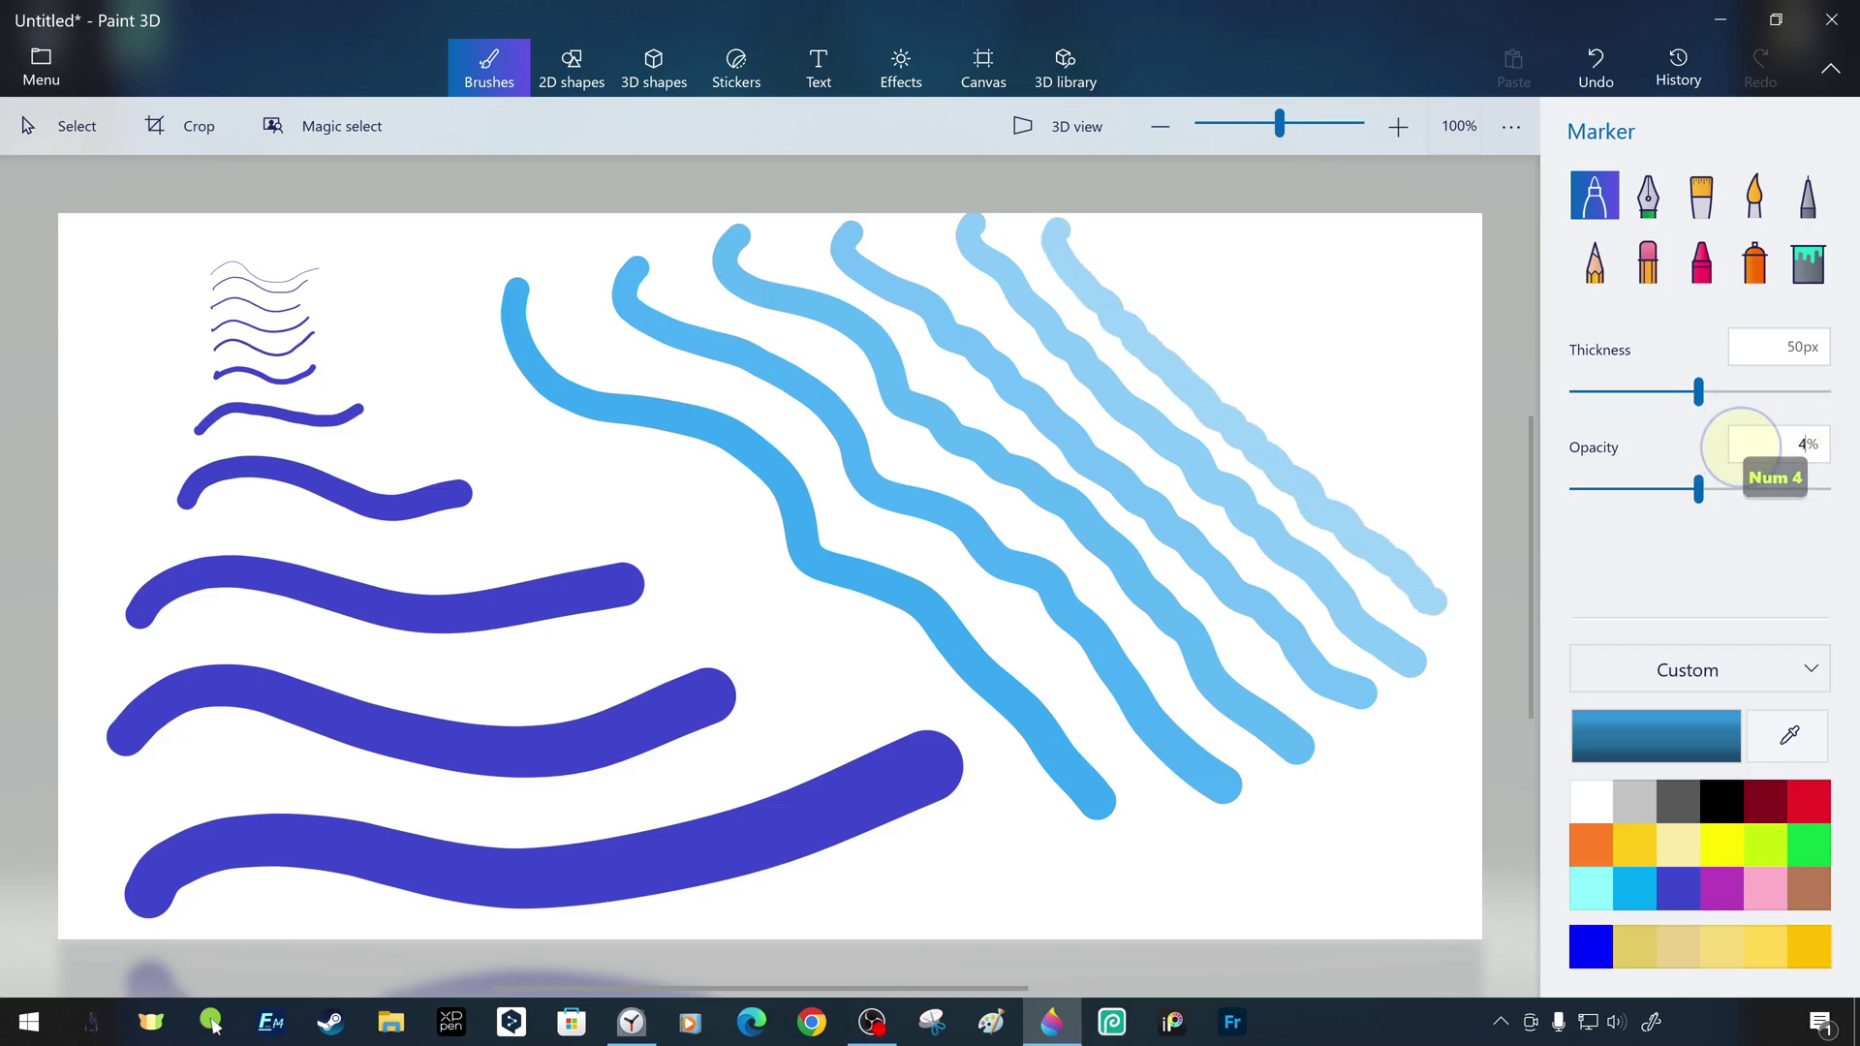
{"action": "key", "text": "Return"}
{"action": "left_click_drag", "start_coordinate": [1122, 229], "coordinate": [1480, 554]}
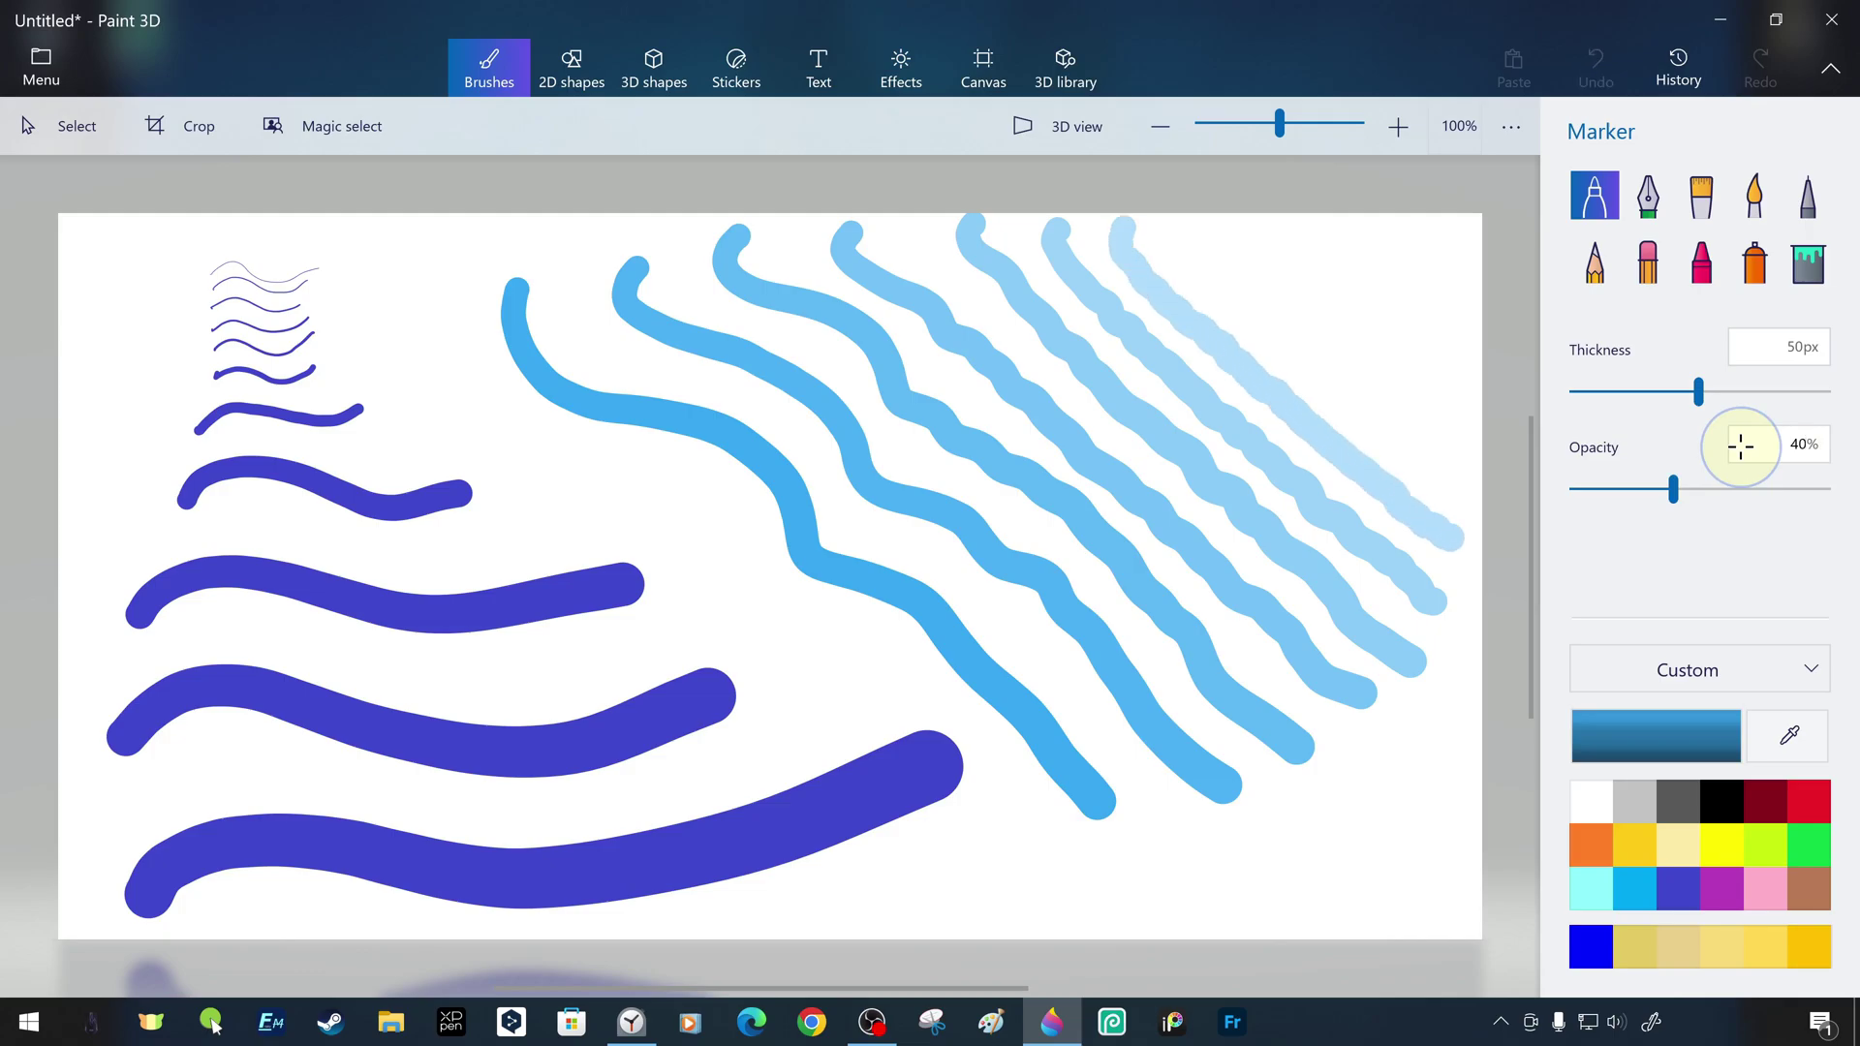
{"action": "left_click", "coordinate": [1758, 446]}
{"action": "type", "text": "30"}
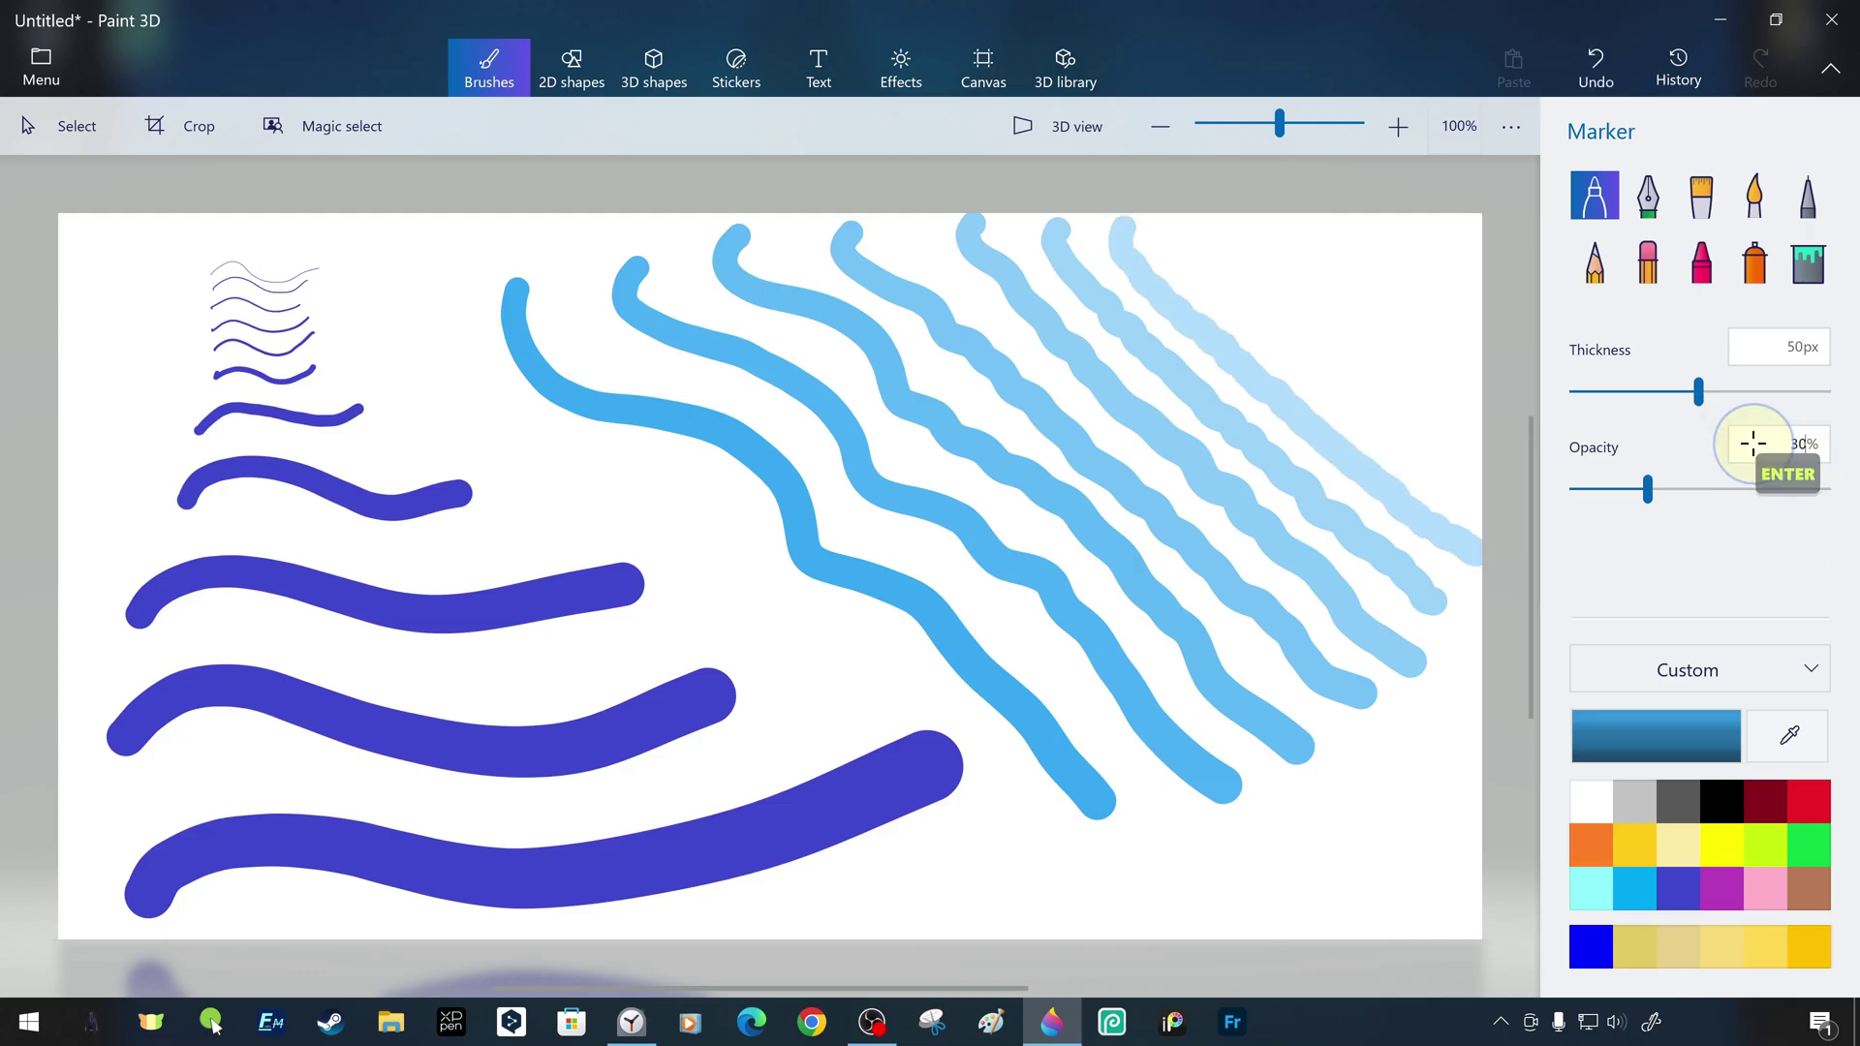
{"action": "left_click_drag", "start_coordinate": [1184, 229], "coordinate": [1480, 515]}
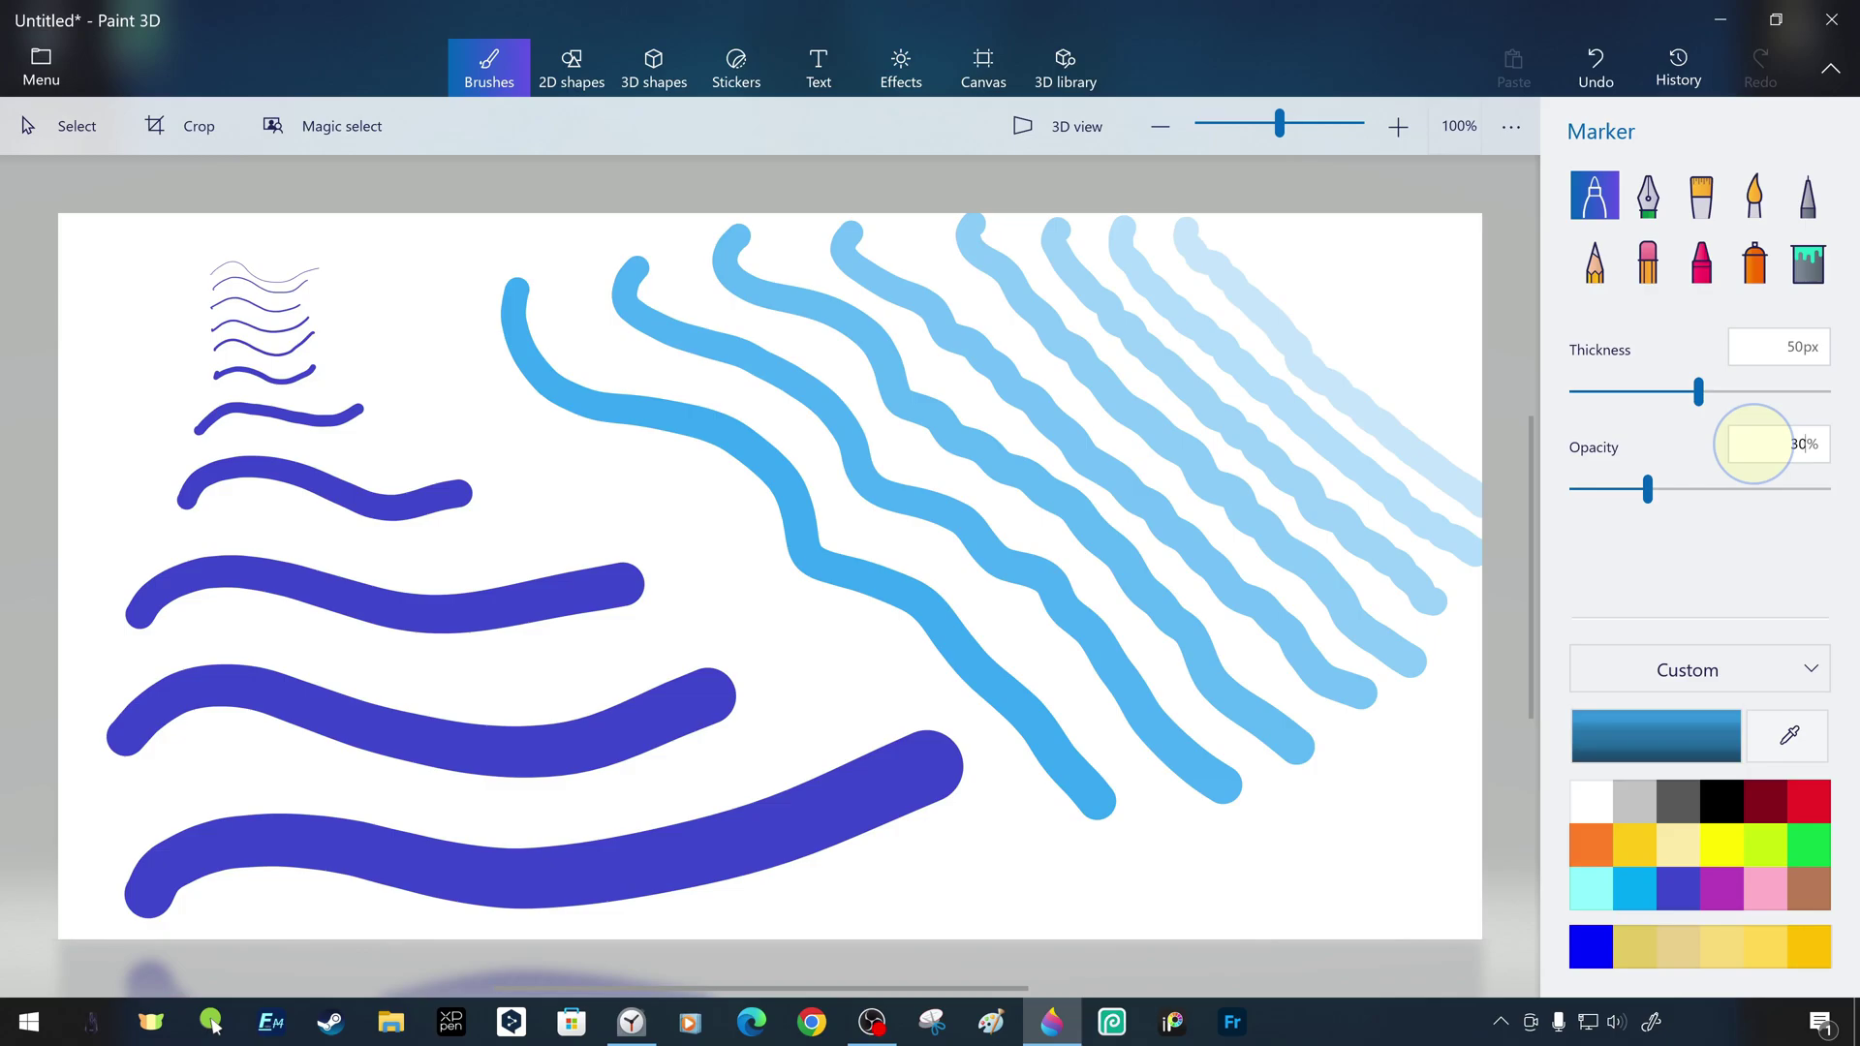
{"action": "key", "text": "BackSpace"}
{"action": "key", "text": "BackSpace"}
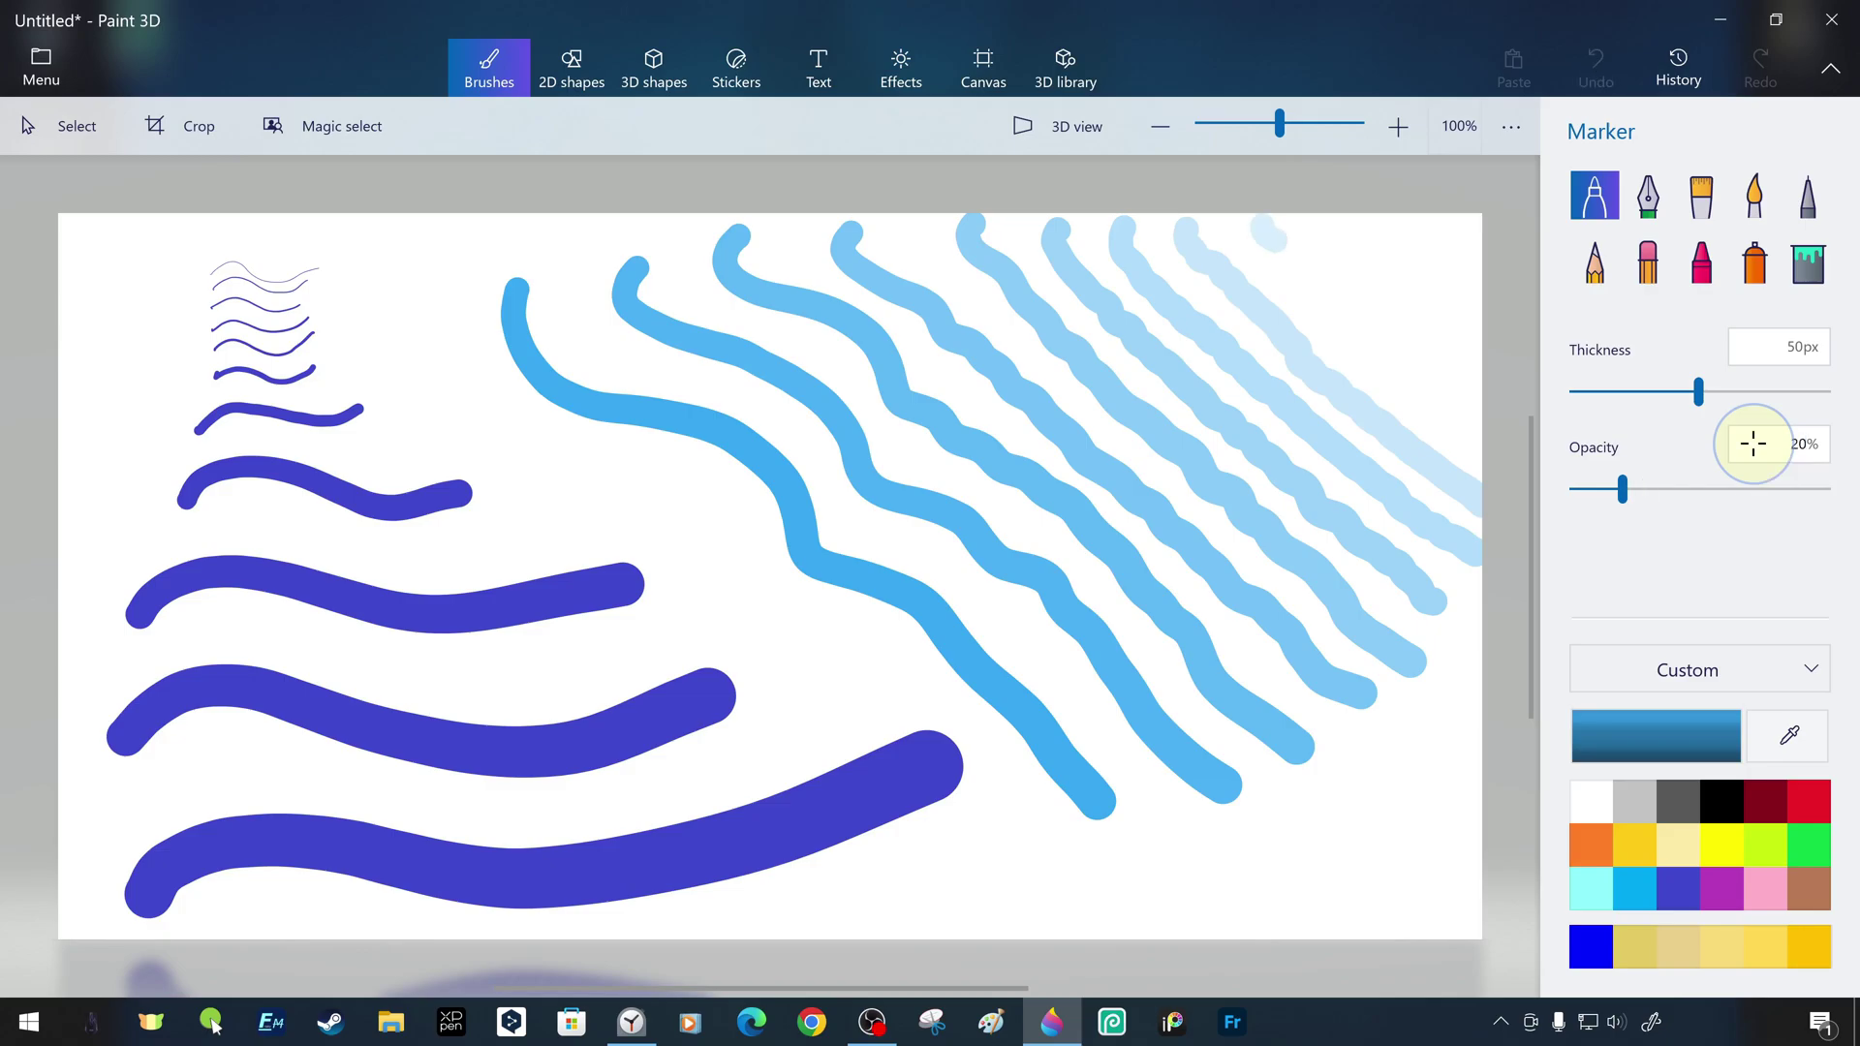
{"action": "left_click_drag", "start_coordinate": [1262, 229], "coordinate": [1471, 435]}
Draw faint top-right strokes at 10% and 5%, then drop opacity to 1%
{"action": "left_click", "coordinate": [1755, 448]}
{"action": "key", "text": "BackSpace"}
{"action": "key", "text": "BackSpace"}
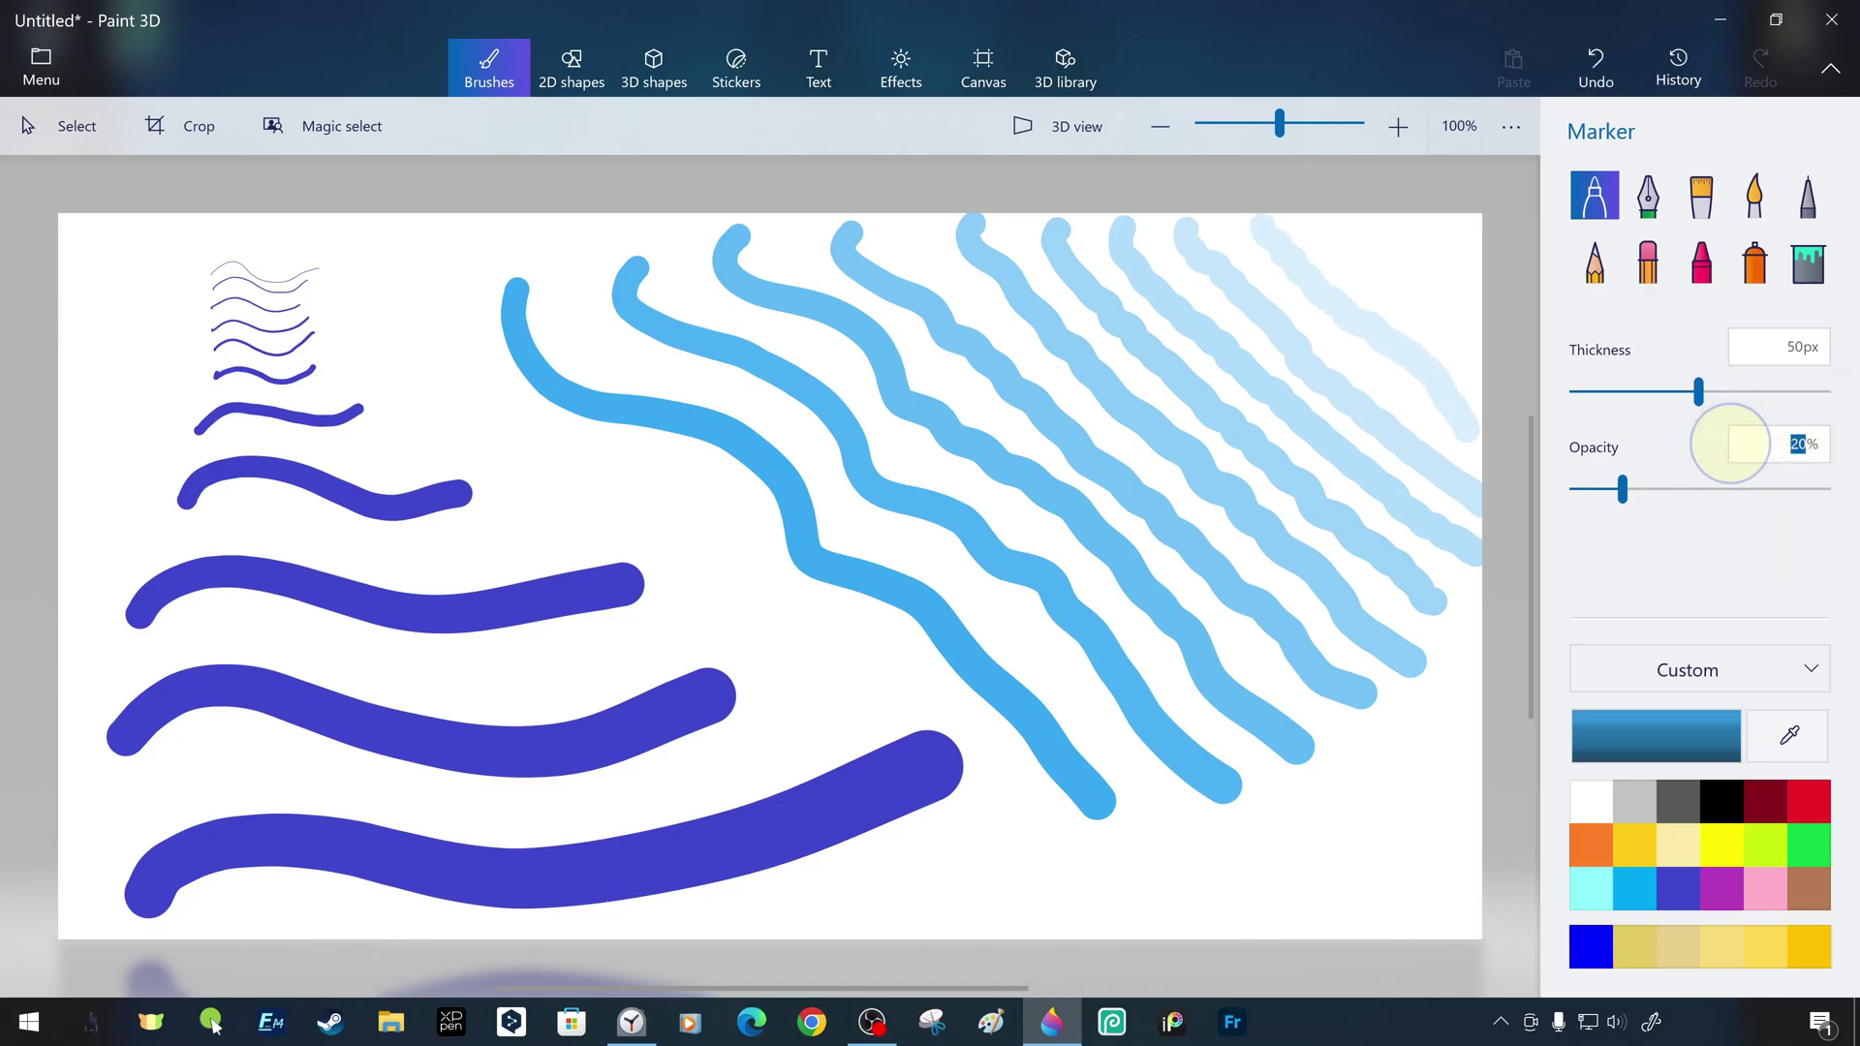
{"action": "type", "text": "10"}
{"action": "key", "text": "Return"}
{"action": "left_click_drag", "start_coordinate": [1359, 262], "coordinate": [1474, 353]}
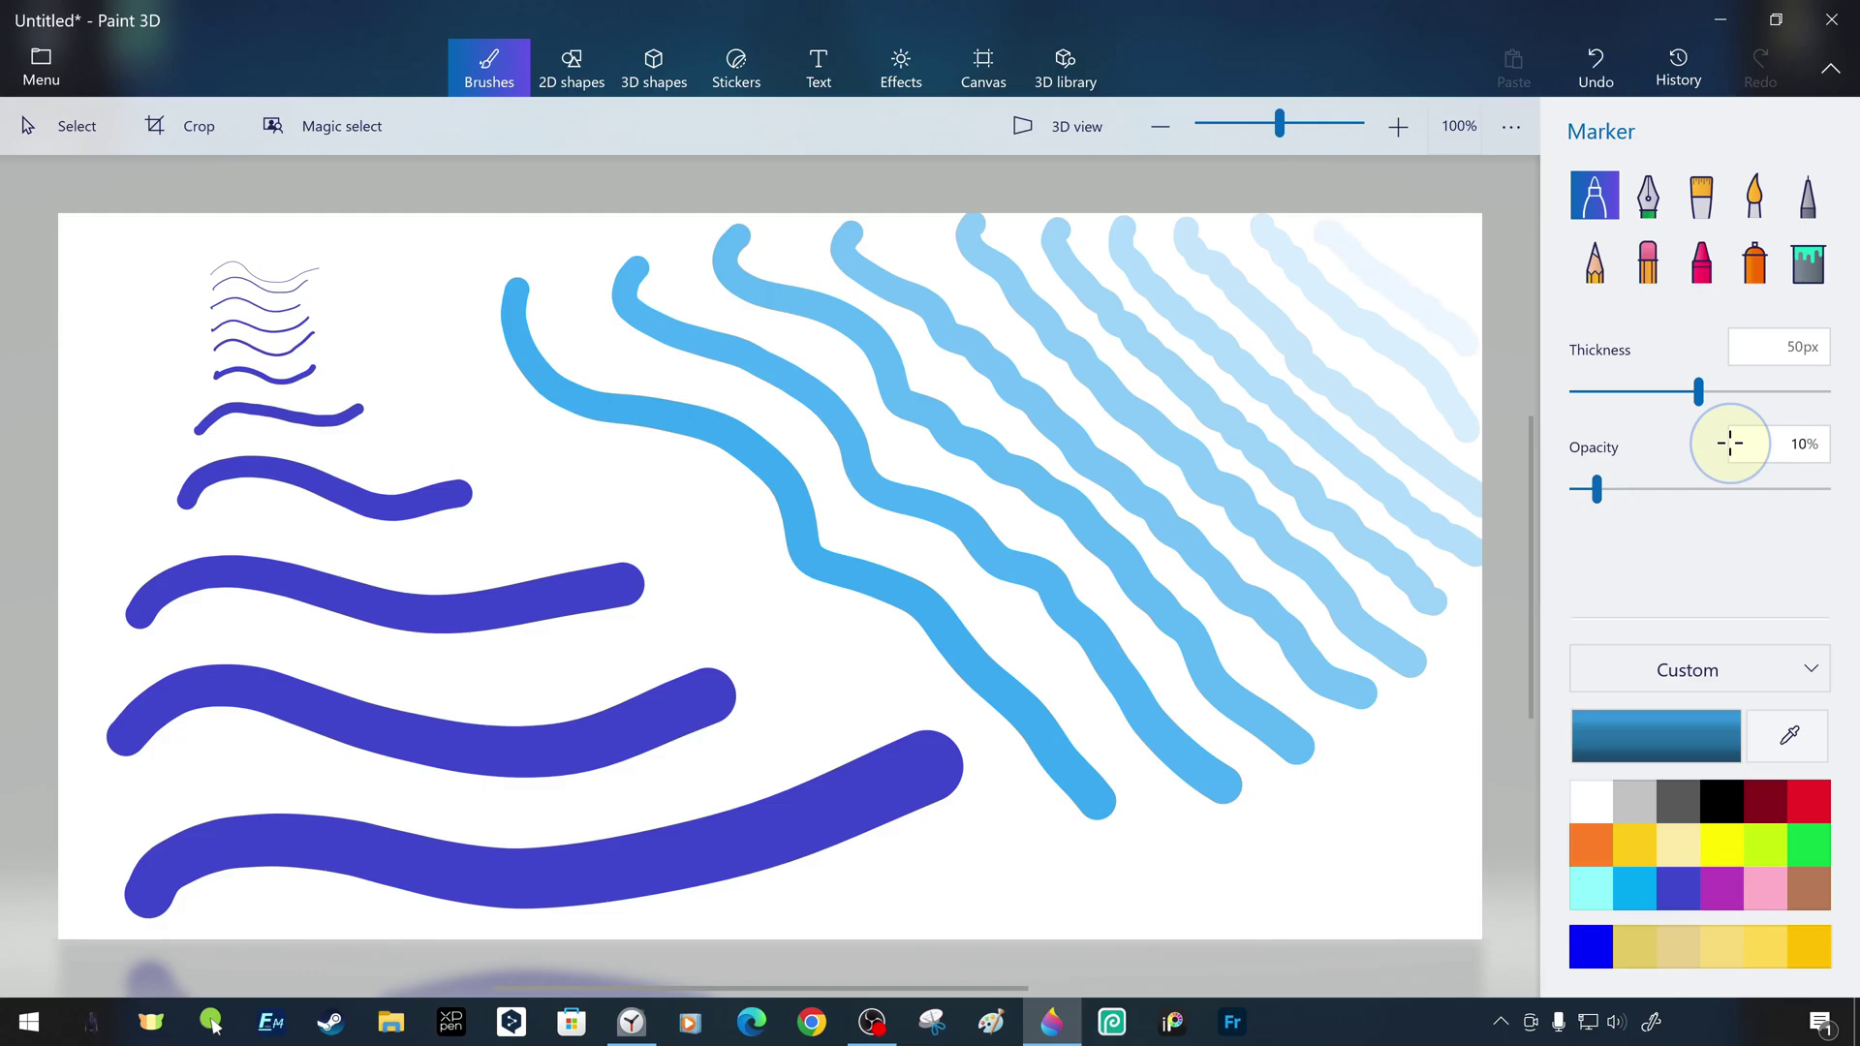
{"action": "key", "text": "BackSpace"}
{"action": "key", "text": "BackSpace"}
{"action": "type", "text": "5"}
{"action": "key", "text": "Return"}
{"action": "left_click_drag", "start_coordinate": [1584, 489], "coordinate": [1544, 489]}
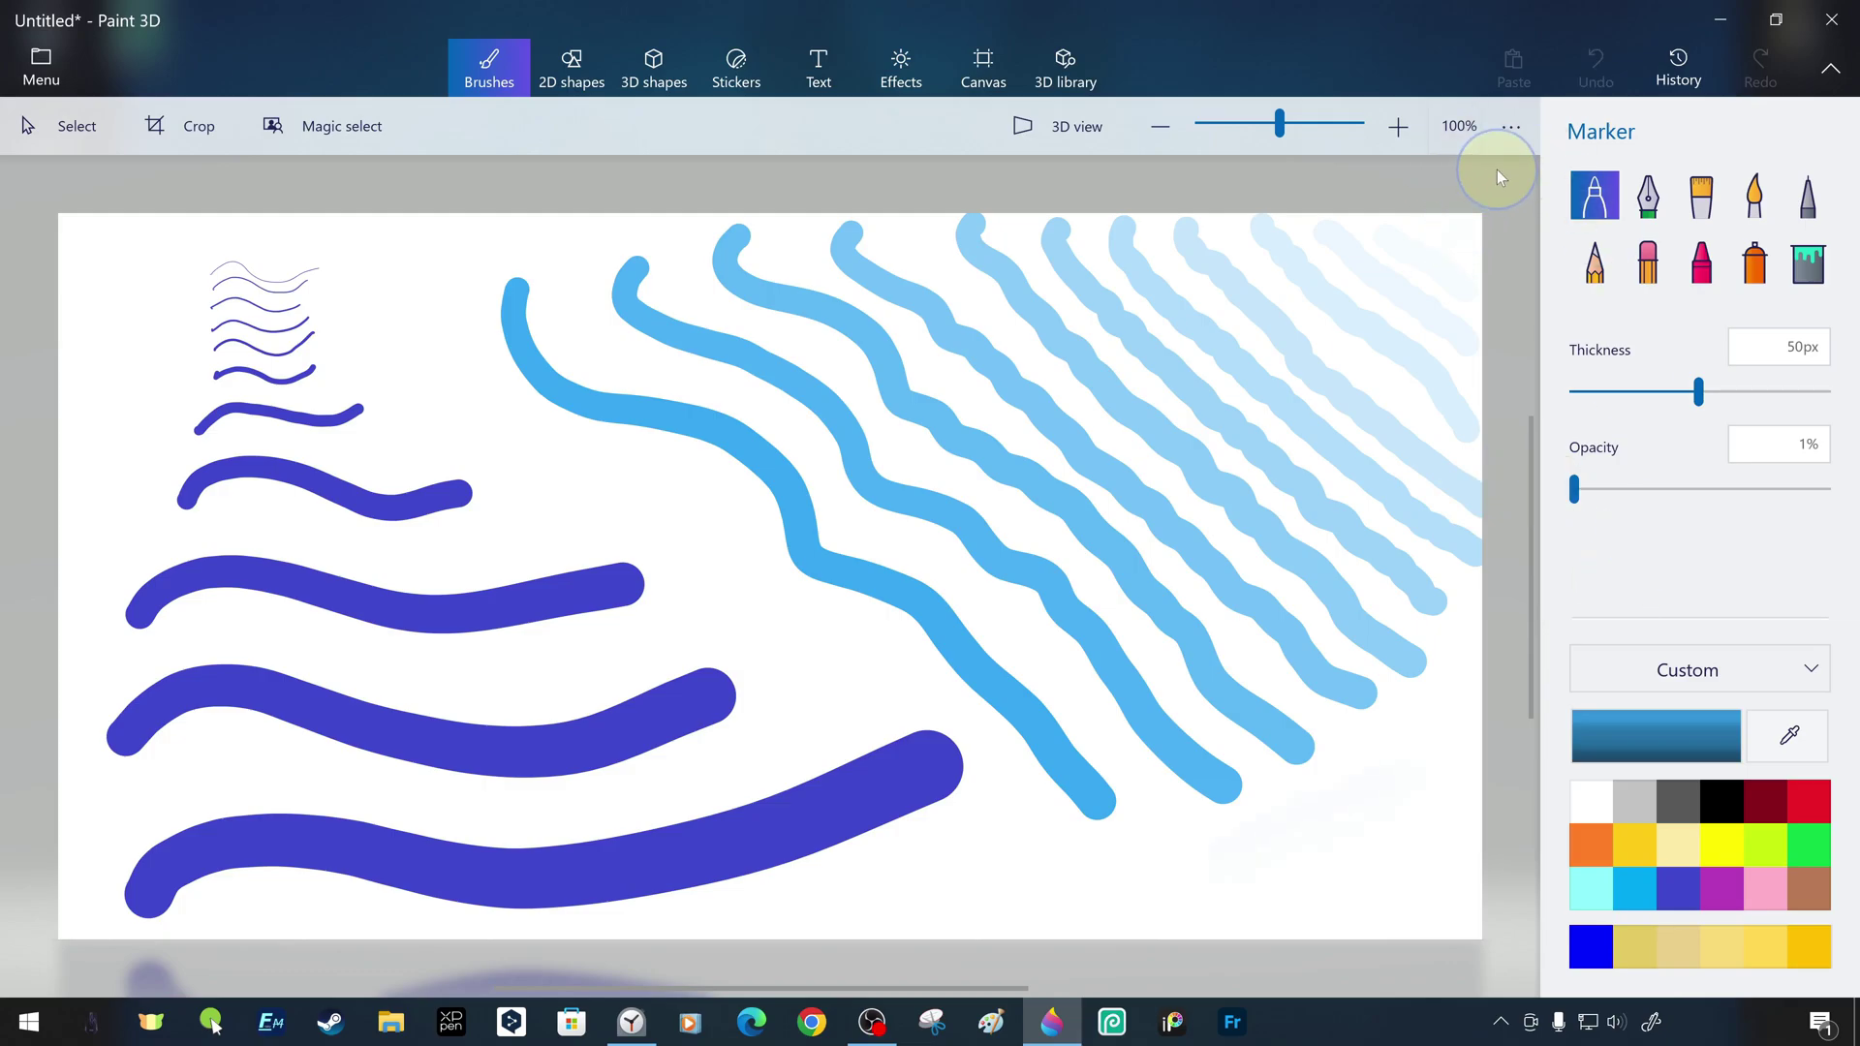
Nudge the marker opacity up, then bring it back down to 1%
{"action": "left_click", "coordinate": [1573, 490]}
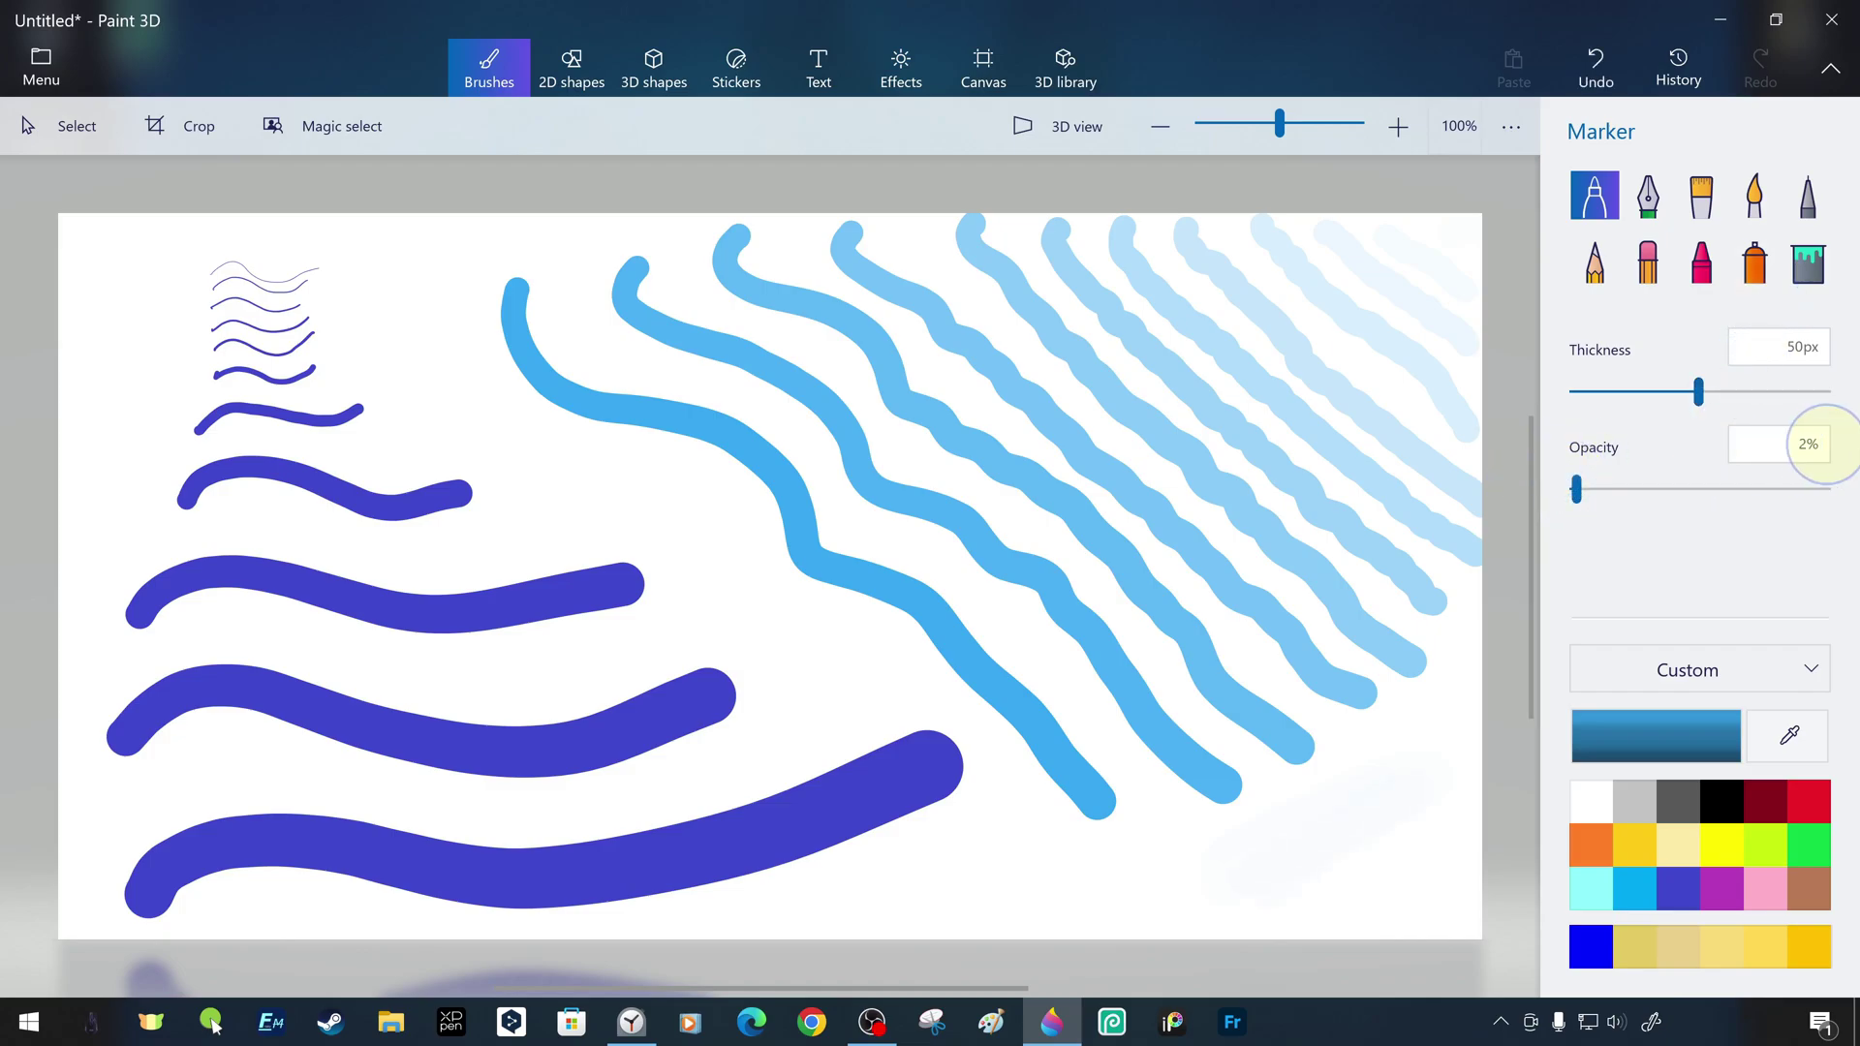
{"action": "left_click", "coordinate": [1583, 498]}
{"action": "key", "text": "Right"}
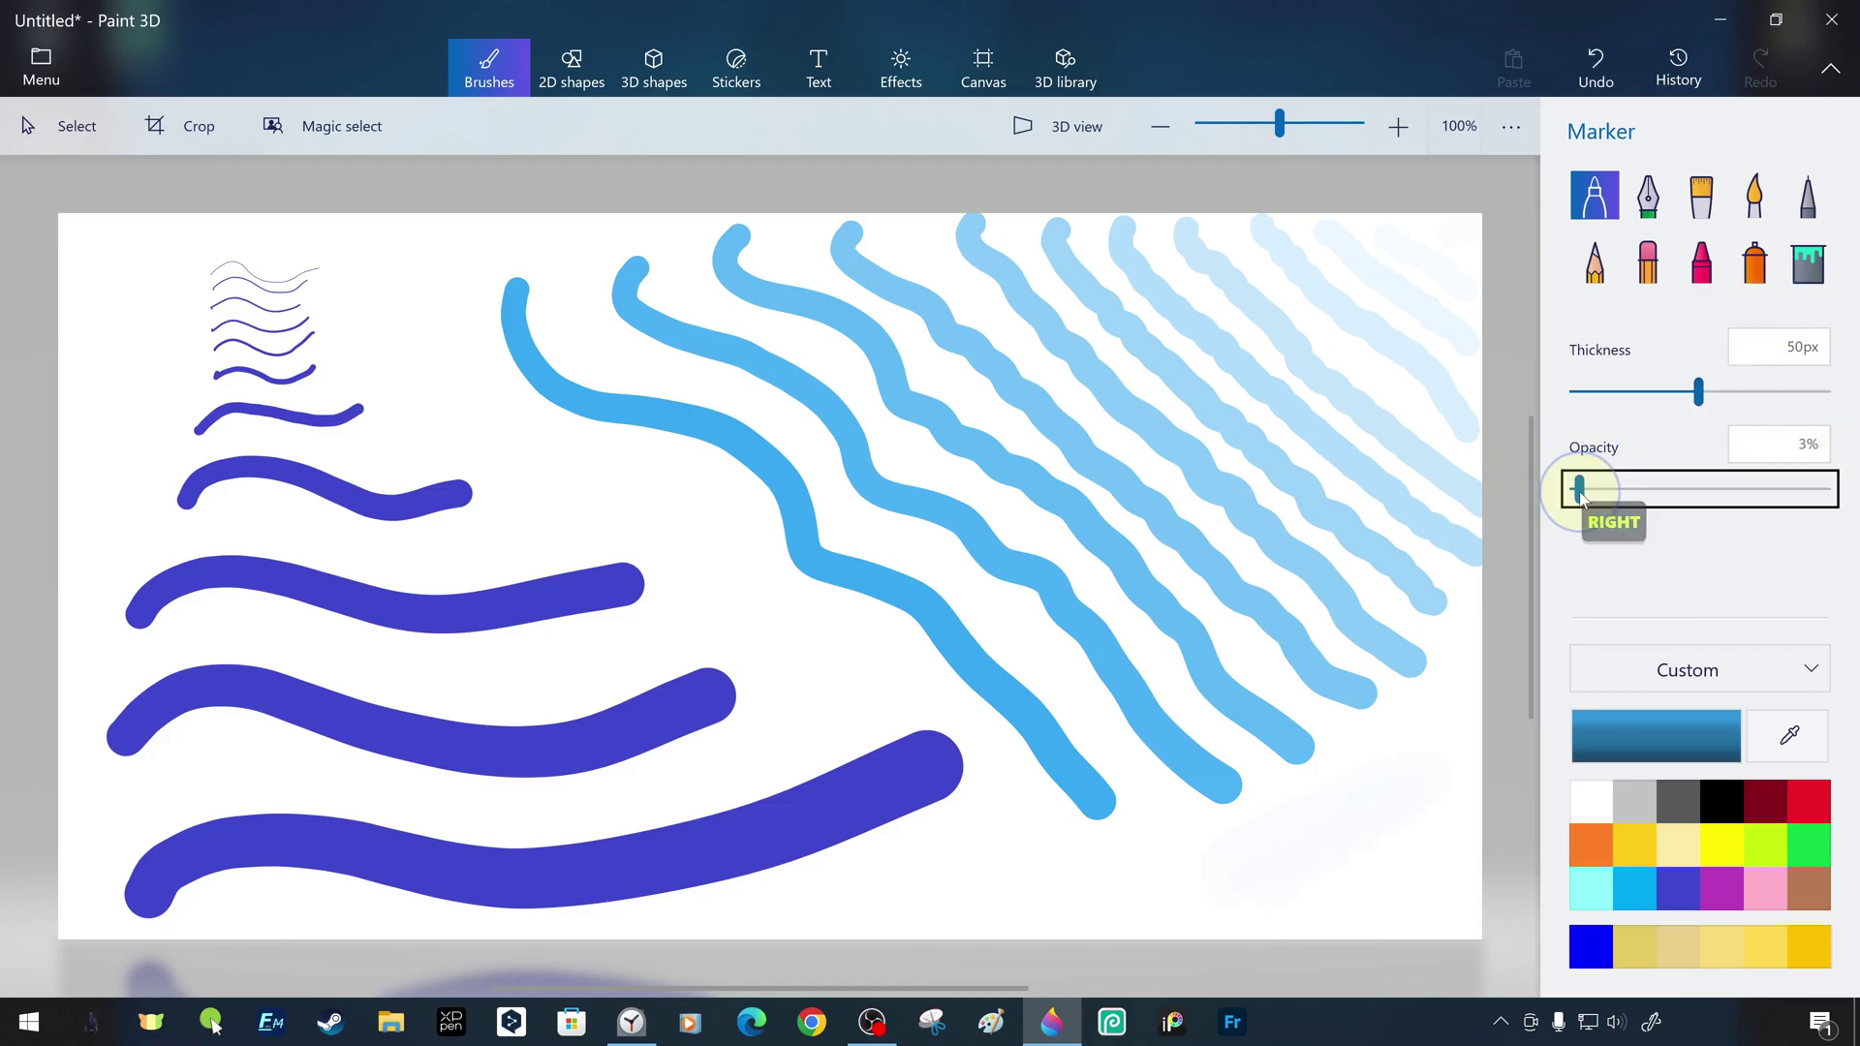
{"action": "left_click", "coordinate": [1583, 503]}
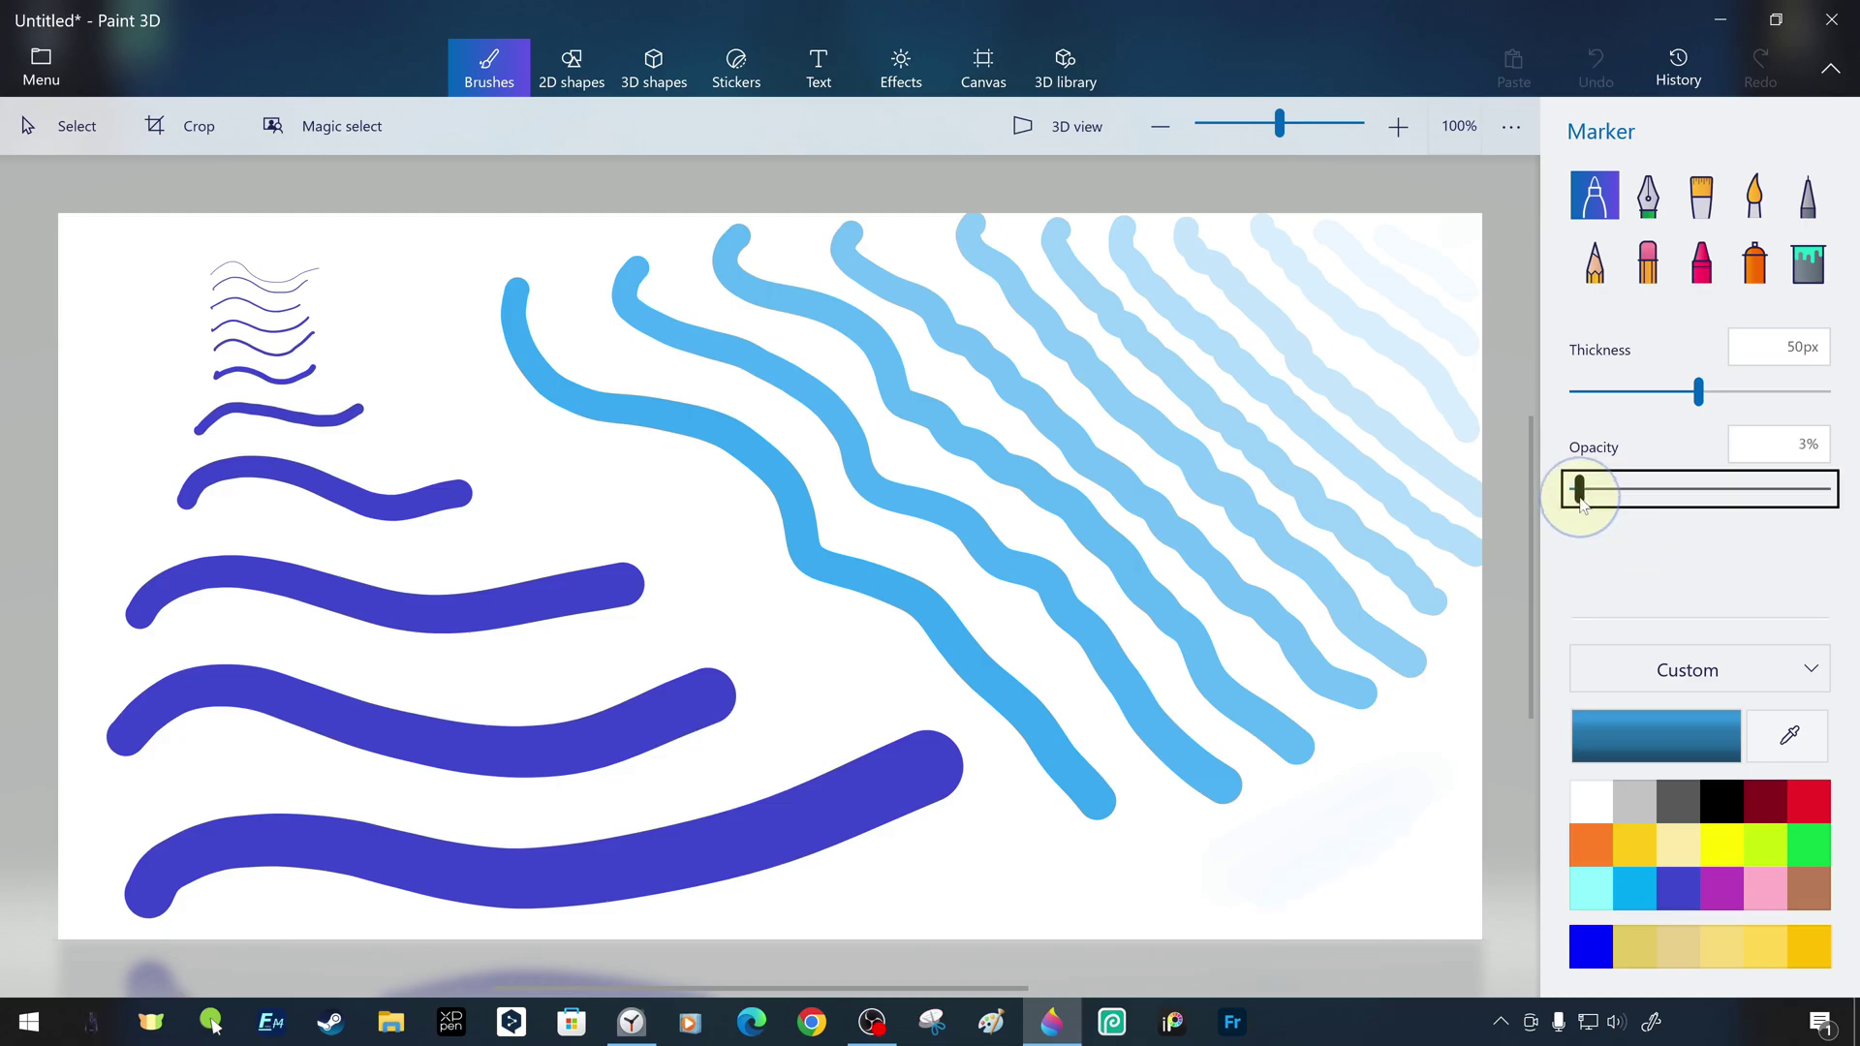
{"action": "key", "text": "Right"}
{"action": "key", "text": "Right"}
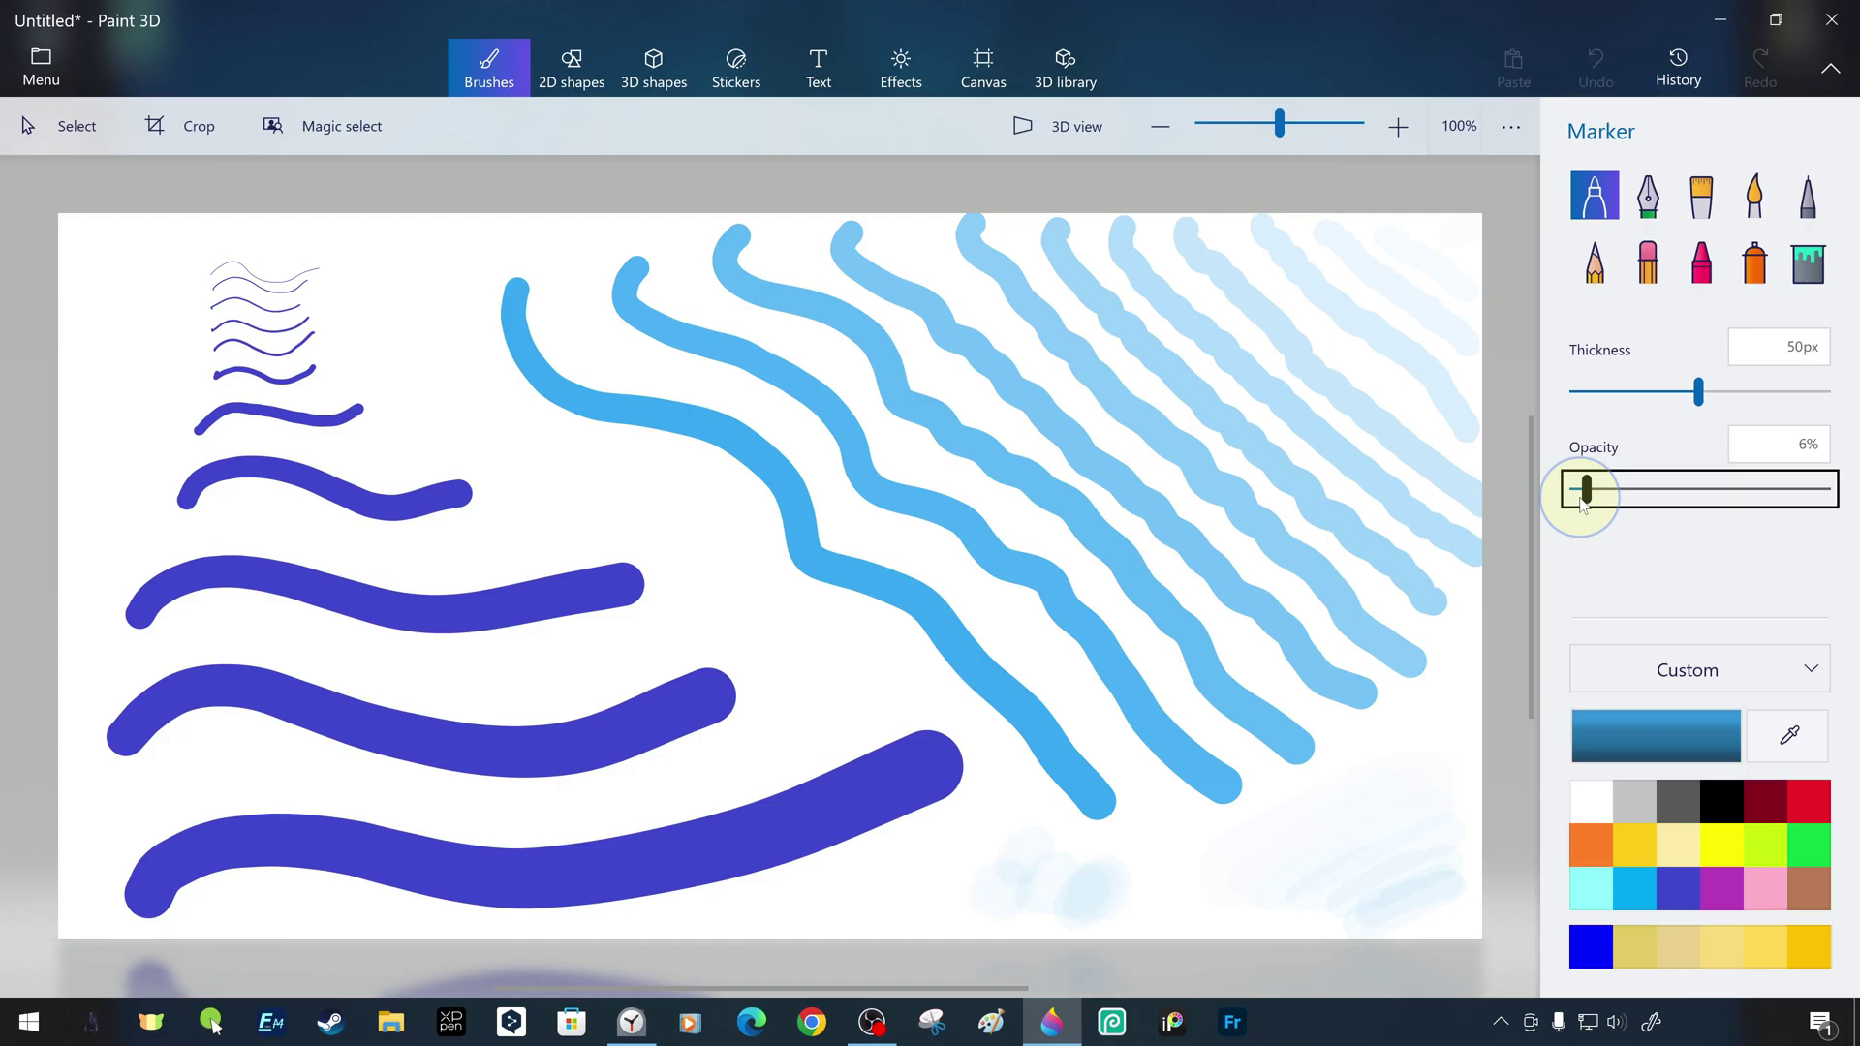
{"action": "key", "text": "Left"}
{"action": "key", "text": "Left"}
{"action": "key", "text": "Left"}
{"action": "key", "text": "Left"}
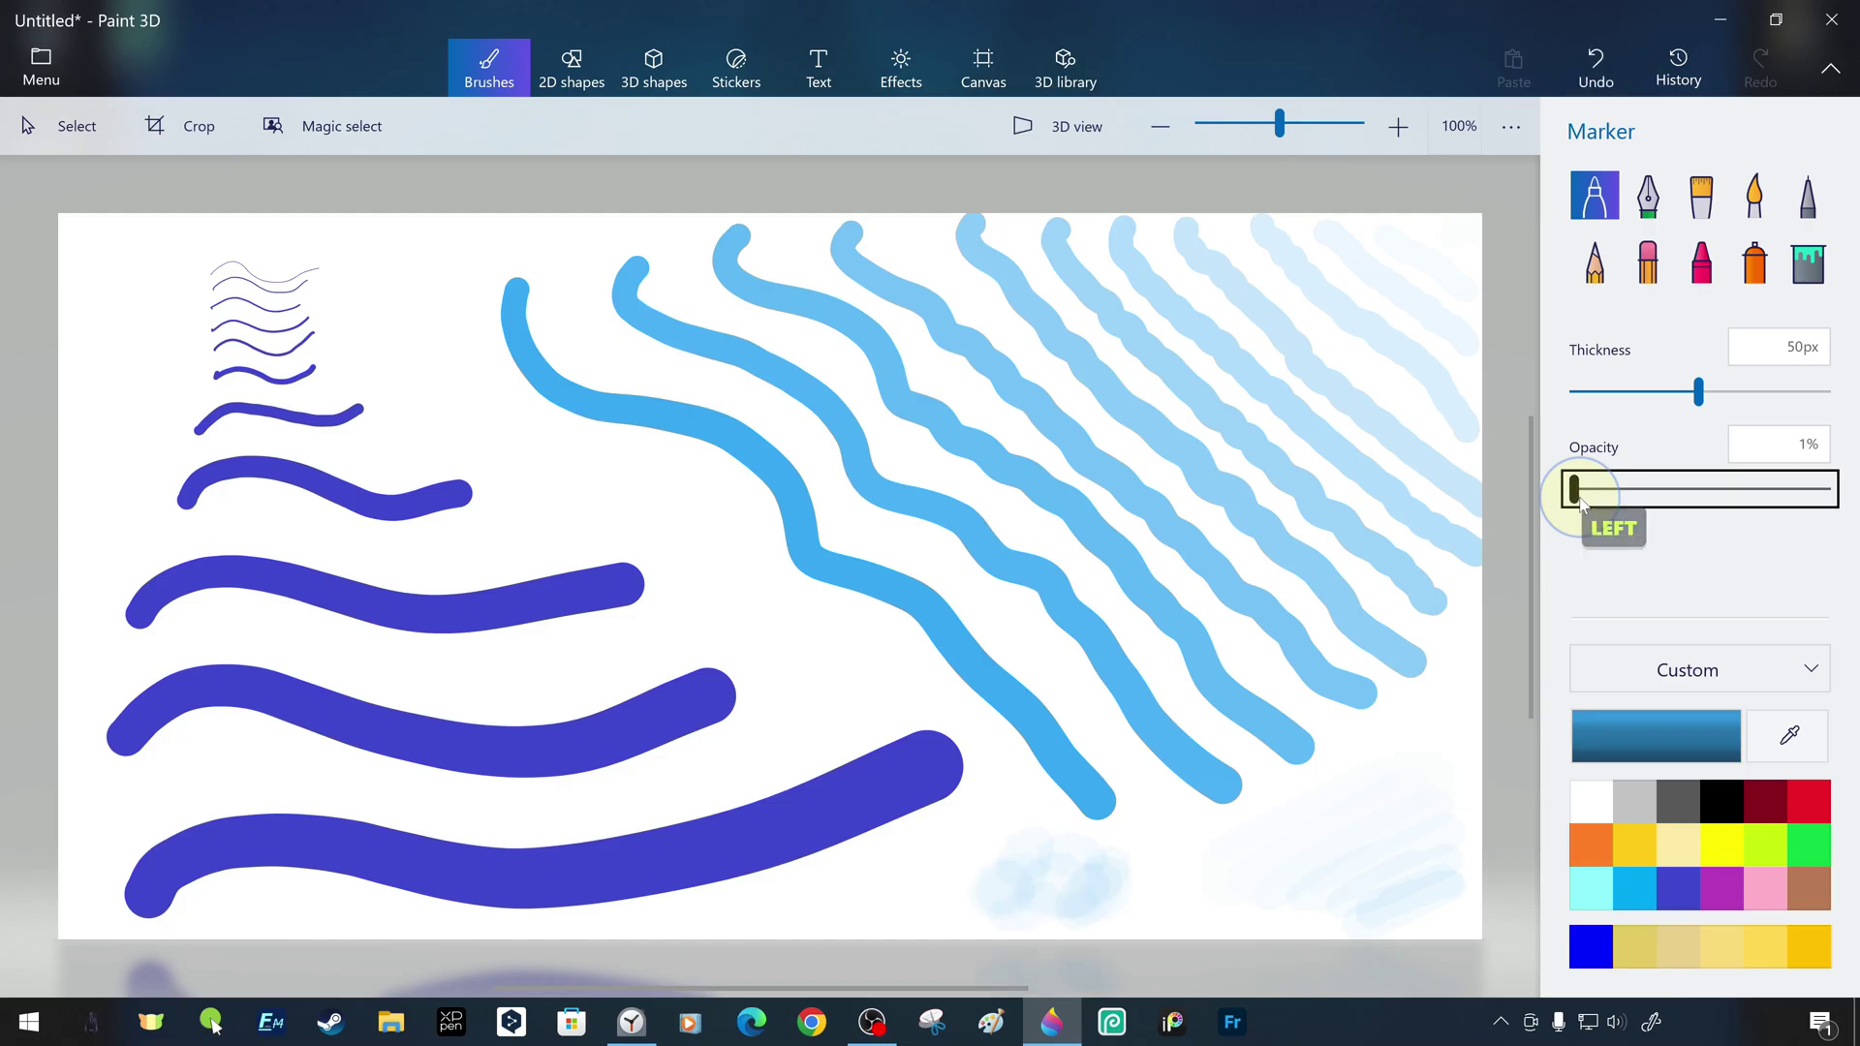
Scribble light-blue loops lower right while raising opacity from faint to nearly full
{"action": "key", "text": "Right"}
{"action": "key", "text": "Right"}
{"action": "key", "text": "Right"}
{"action": "key", "text": "Right"}
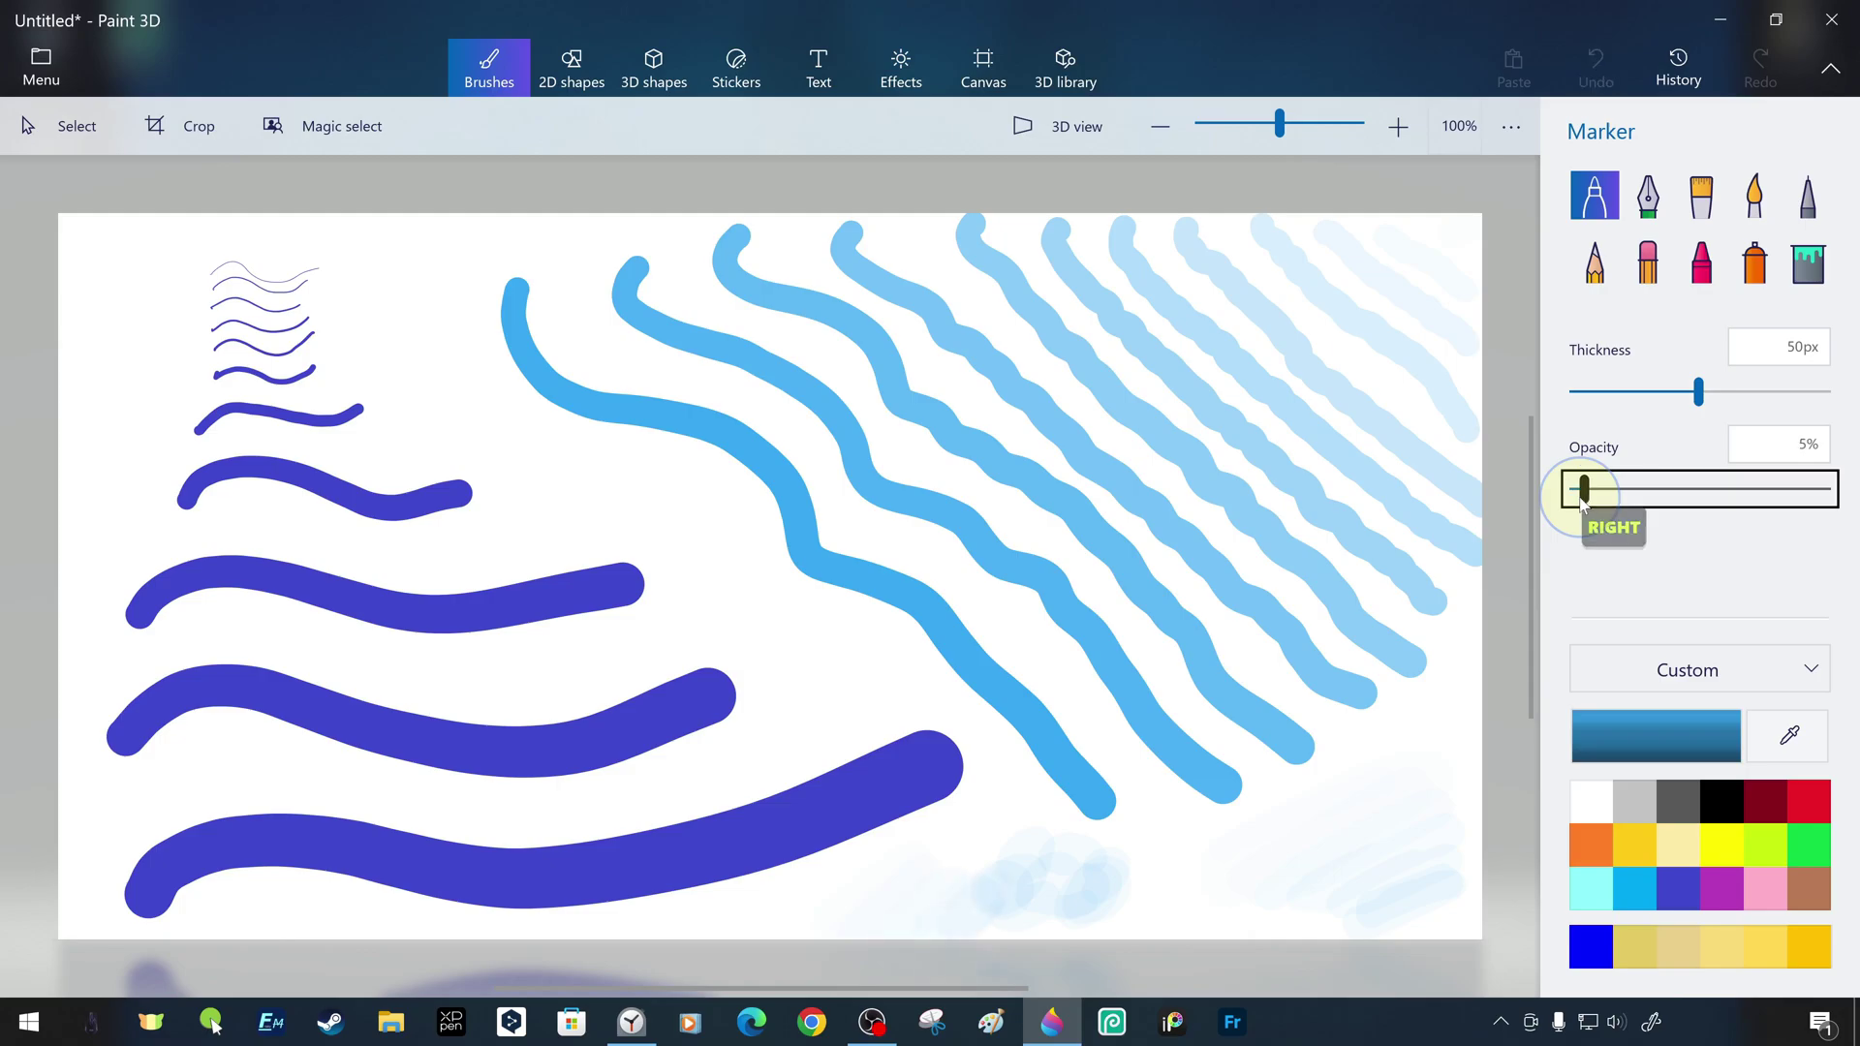
{"action": "key", "text": "Right"}
{"action": "key", "text": "Right"}
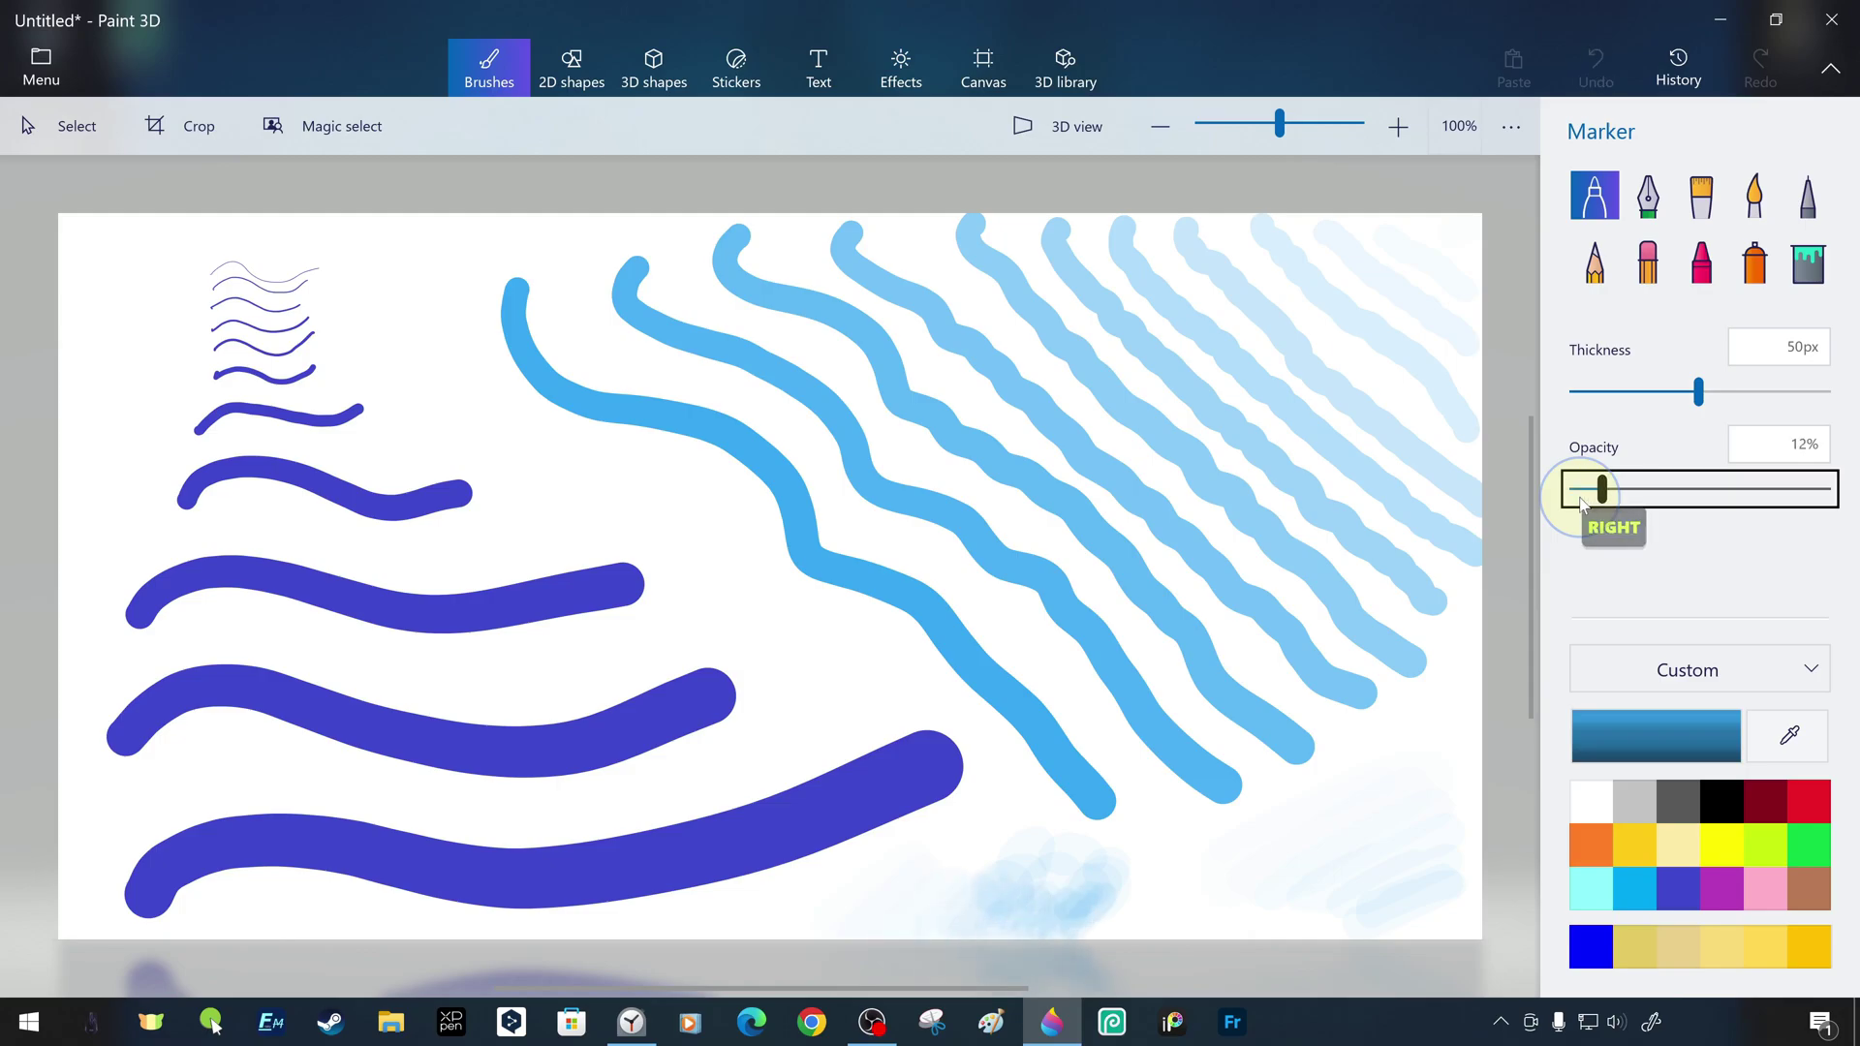
{"action": "key", "text": "Right"}
{"action": "key", "text": "Right"}
{"action": "key", "text": "Right"}
{"action": "key", "text": "Right"}
{"action": "key", "text": "Right"}
{"action": "key", "text": "Right"}
{"action": "key", "text": "Right"}
{"action": "key", "text": "Right"}
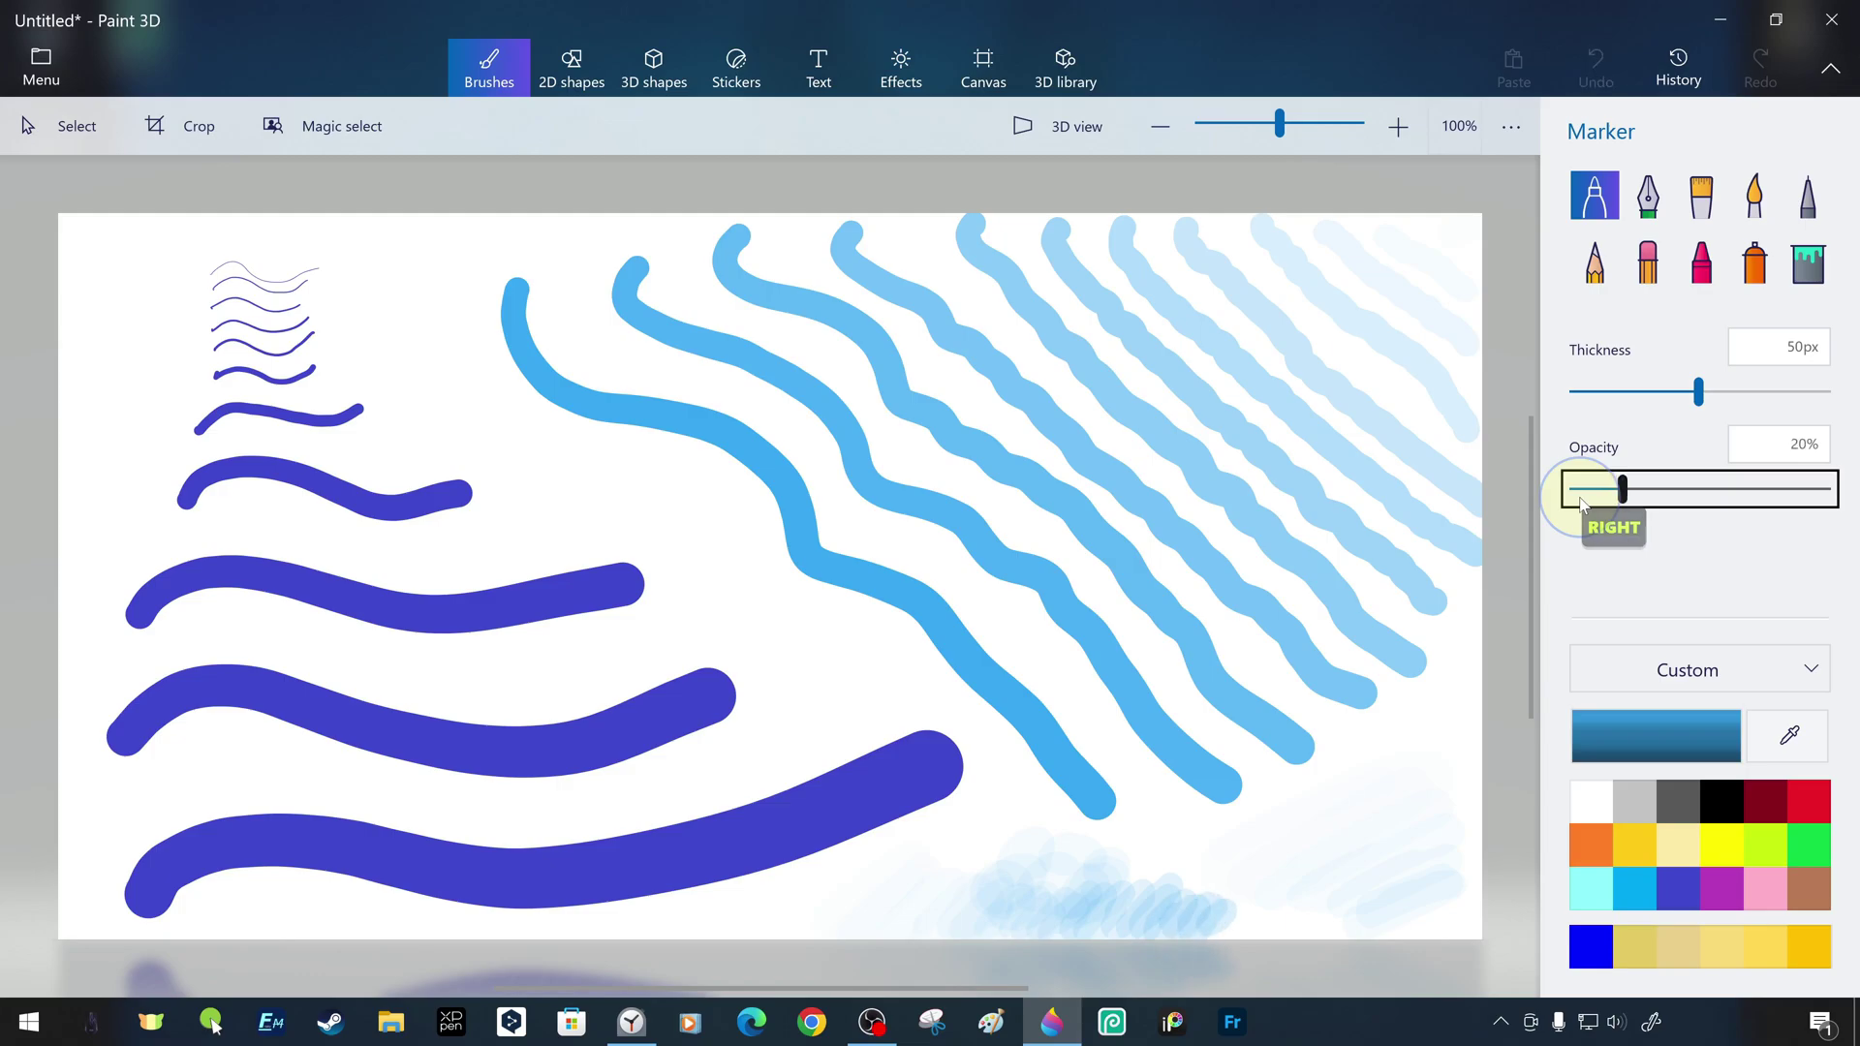
{"action": "key", "text": "Right"}
{"action": "key", "text": "Right"}
{"action": "key", "text": "Right"}
{"action": "key", "text": "Right"}
{"action": "key", "text": "Right"}
{"action": "key", "text": "Right"}
{"action": "key", "text": "Right"}
{"action": "key", "text": "Right"}
{"action": "key", "text": "Right"}
{"action": "key", "text": "Right"}
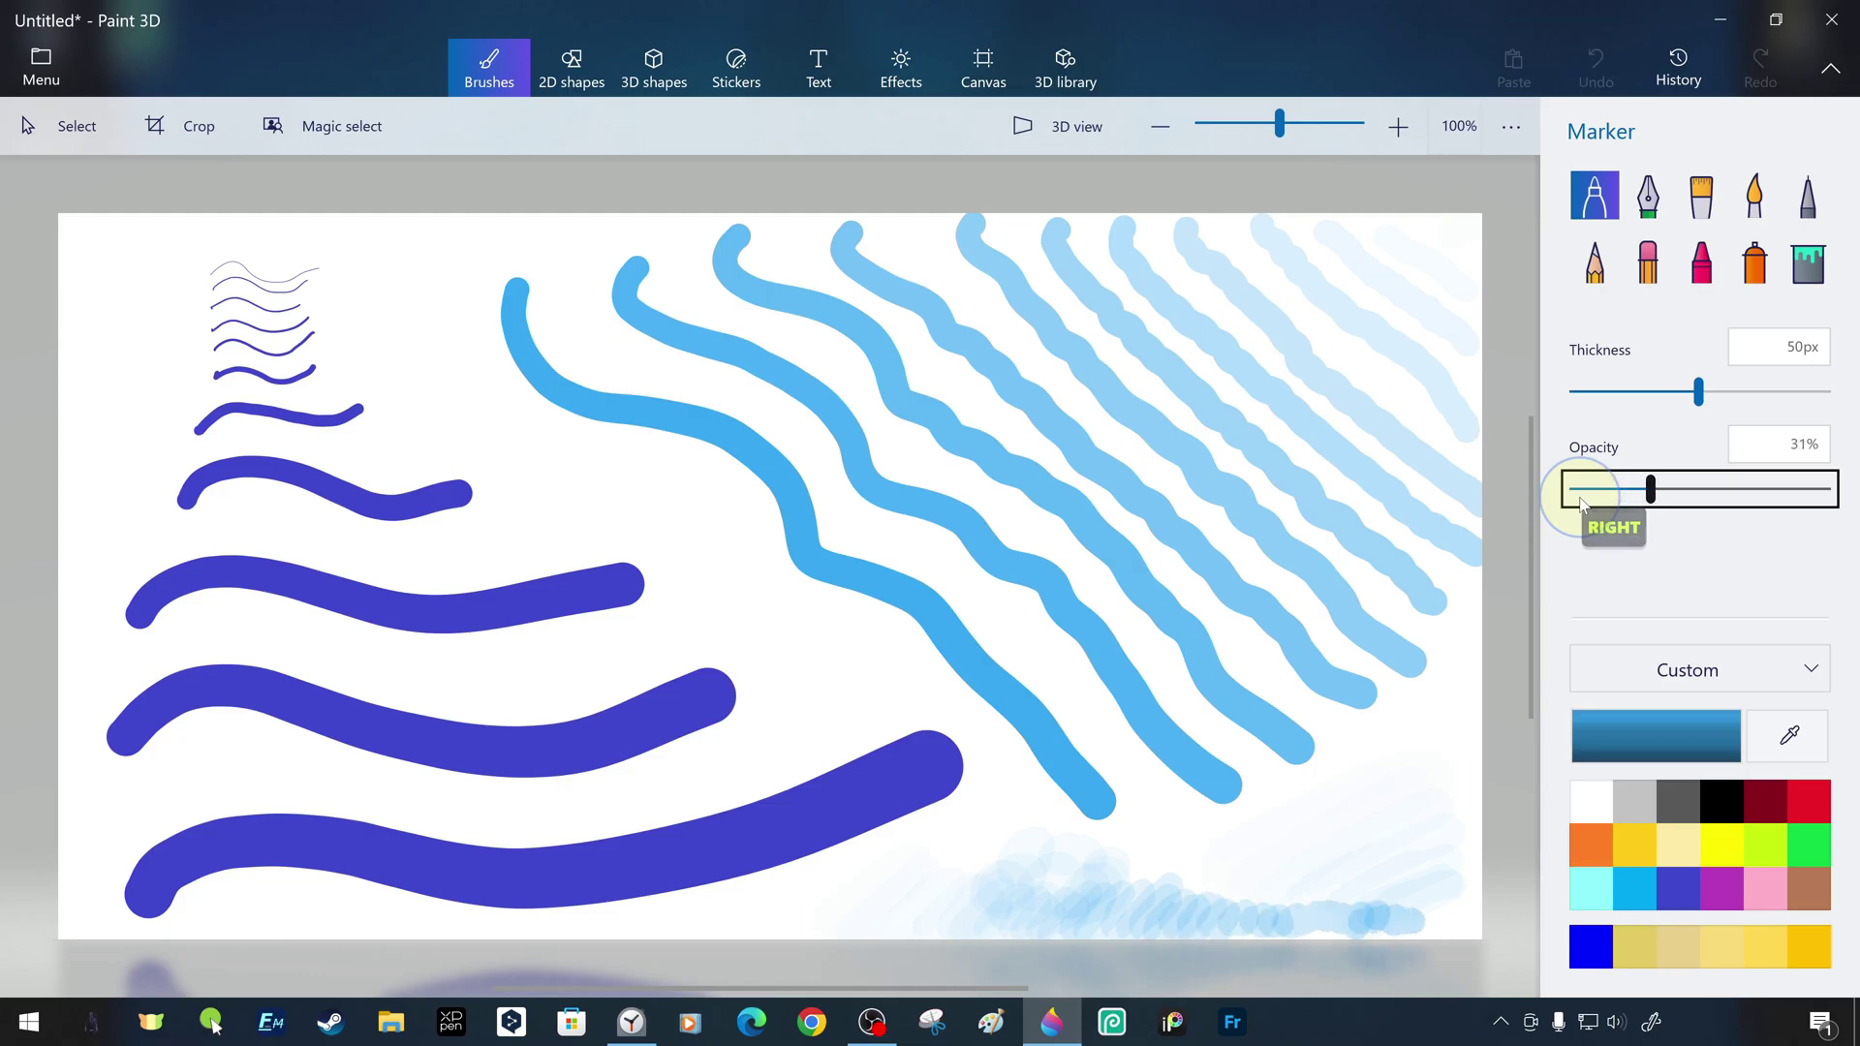
{"action": "key", "text": "Right"}
{"action": "key", "text": "Right"}
{"action": "key", "text": "Right"}
{"action": "key", "text": "Right"}
{"action": "key", "text": "Right"}
{"action": "key", "text": "Right"}
{"action": "key", "text": "Right"}
{"action": "key", "text": "Right"}
{"action": "key", "text": "Right"}
{"action": "key", "text": "Right"}
{"action": "key", "text": "Right"}
{"action": "key", "text": "Right"}
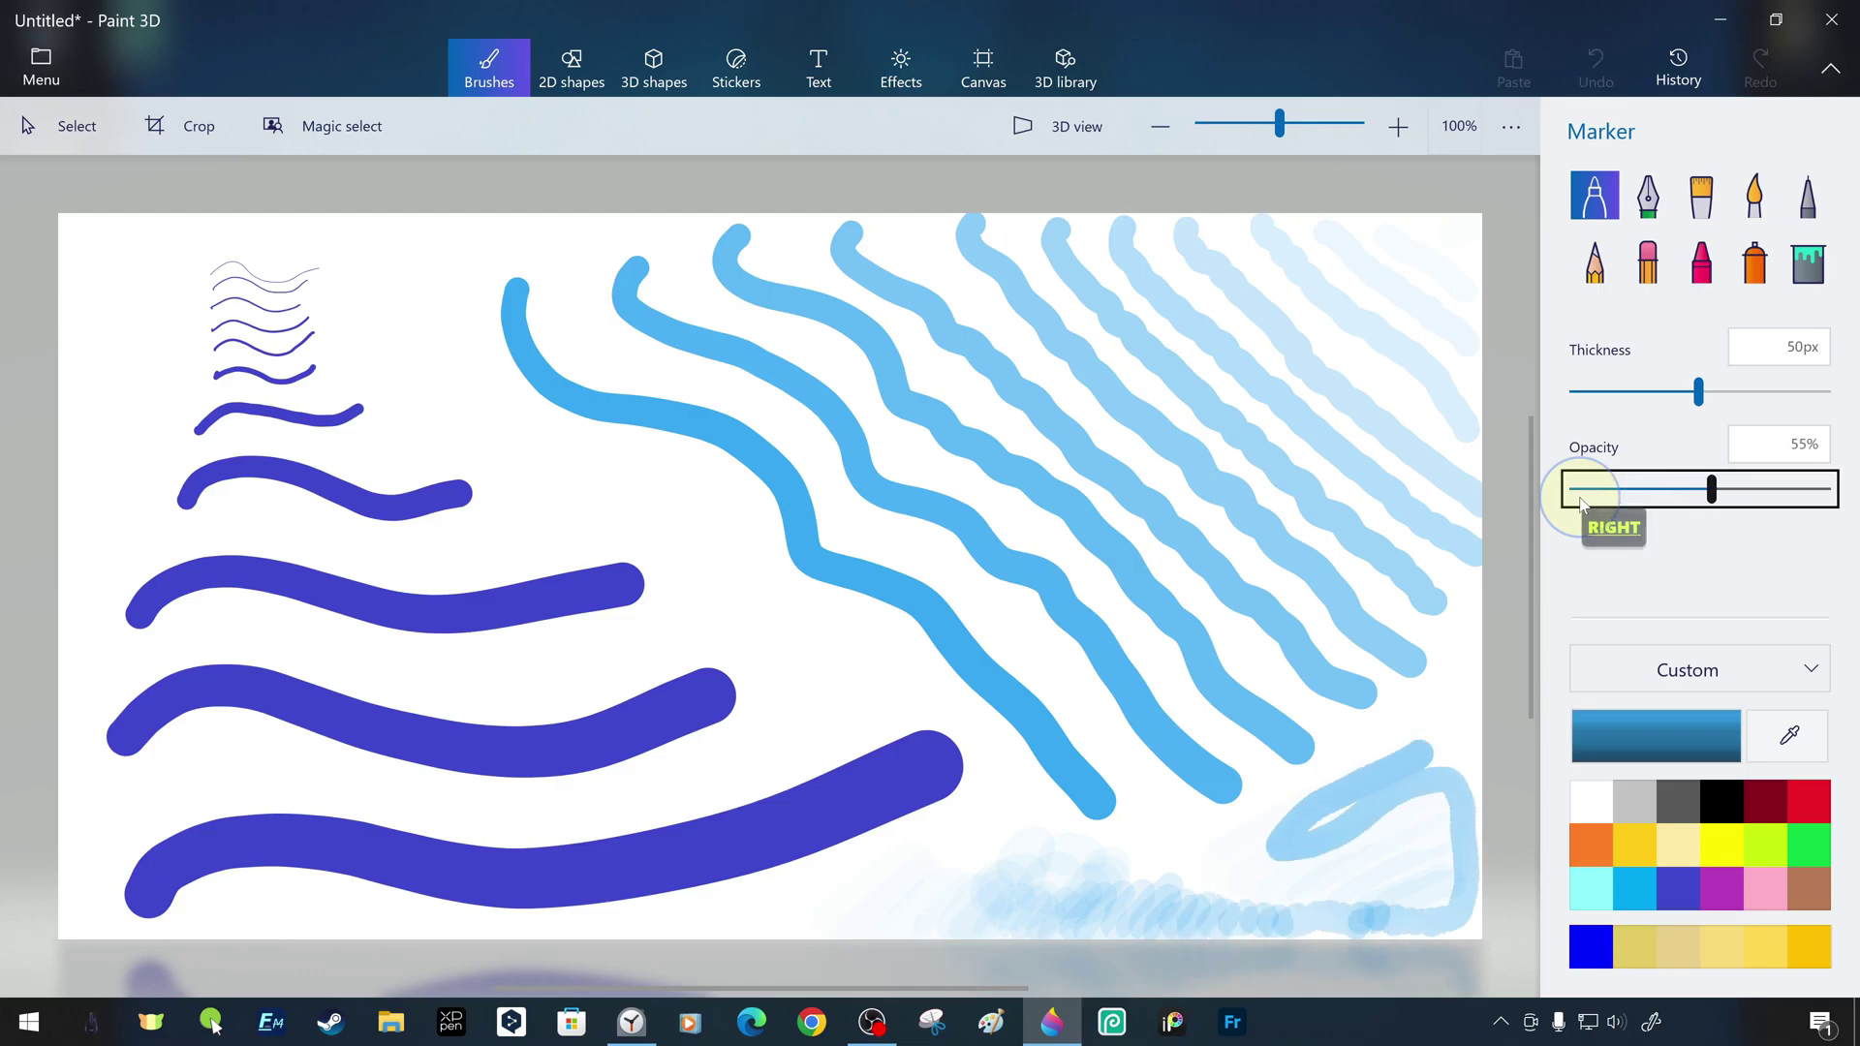
{"action": "key", "text": "Right"}
{"action": "key", "text": "Right"}
{"action": "key", "text": "Right"}
{"action": "key", "text": "Right"}
{"action": "key", "text": "Right"}
{"action": "key", "text": "Right"}
{"action": "key", "text": "Right"}
{"action": "key", "text": "Right"}
{"action": "key", "text": "Right"}
{"action": "key", "text": "Right"}
{"action": "key", "text": "Right"}
{"action": "key", "text": "Right"}
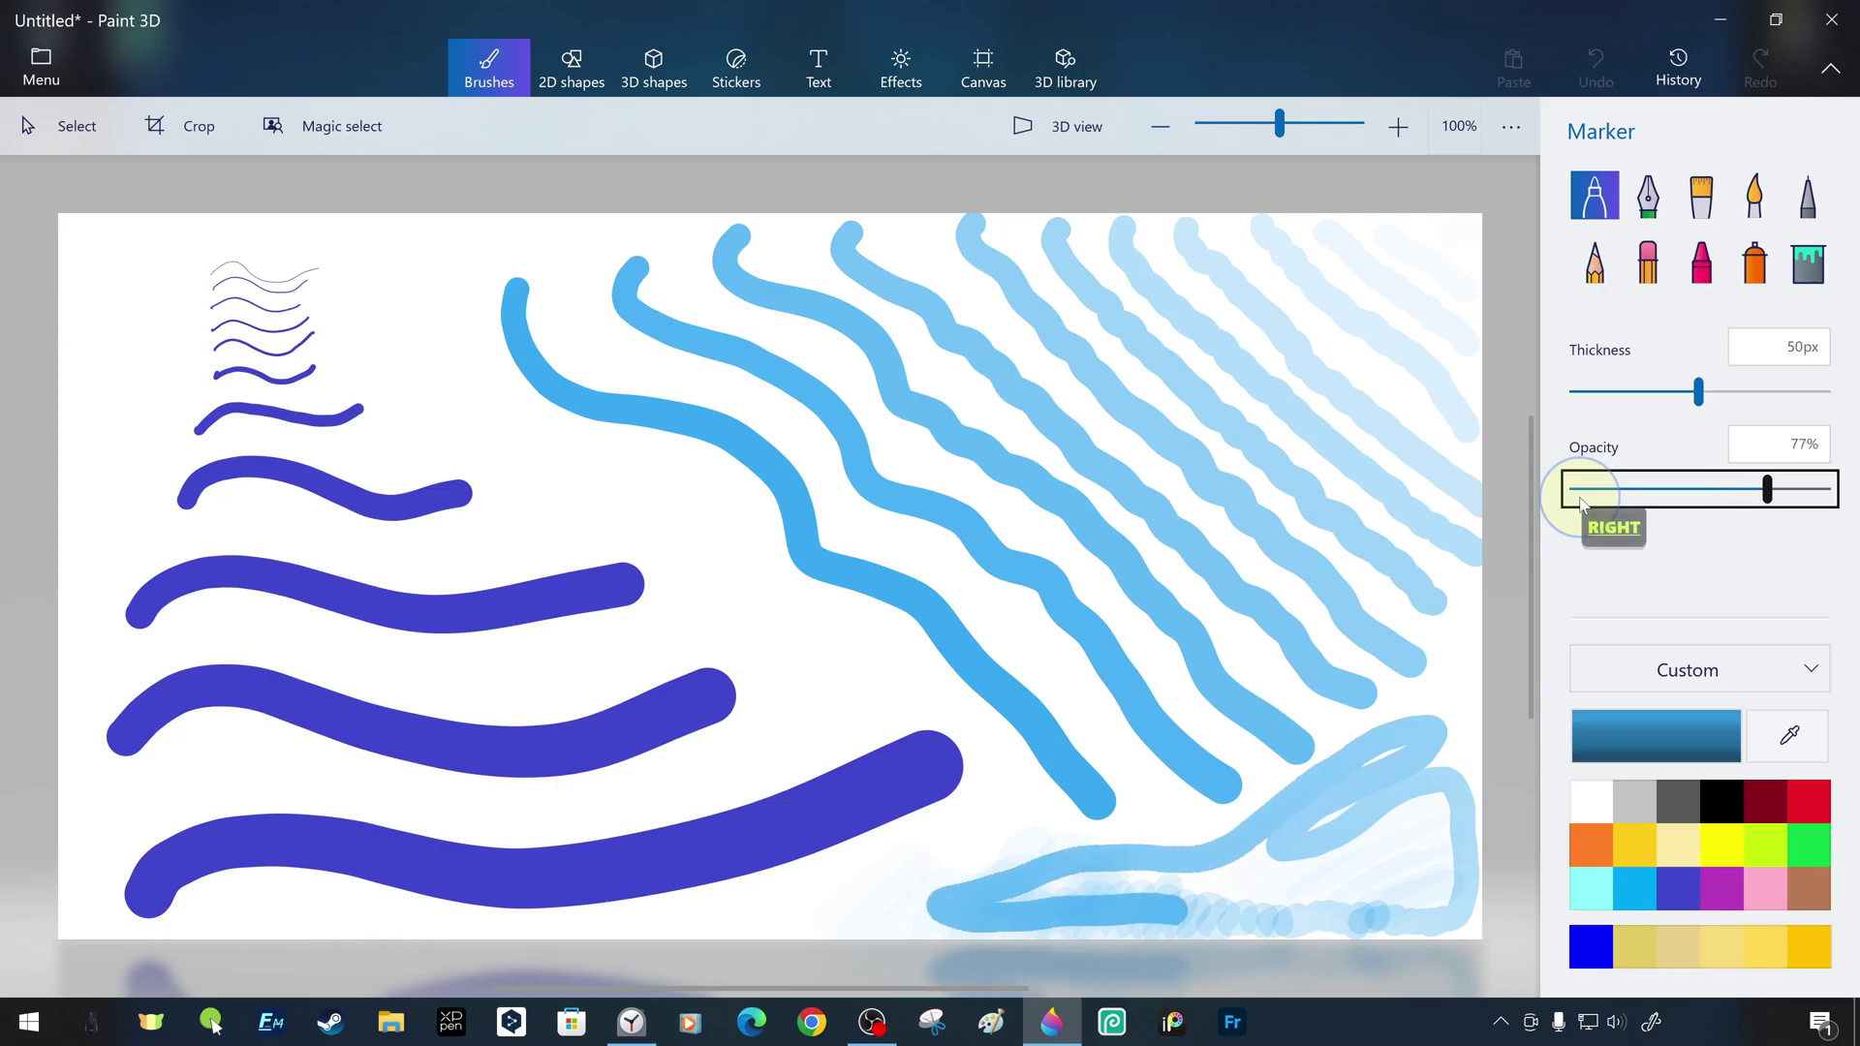
{"action": "key", "text": "Right"}
{"action": "key", "text": "Right"}
{"action": "key", "text": "Right"}
{"action": "key", "text": "Right"}
{"action": "key", "text": "Right"}
{"action": "key", "text": "Right"}
{"action": "key", "text": "Right"}
{"action": "key", "text": "Right"}
{"action": "key", "text": "Right"}
{"action": "key", "text": "Right"}
{"action": "key", "text": "Right"}
{"action": "key", "text": "Right"}
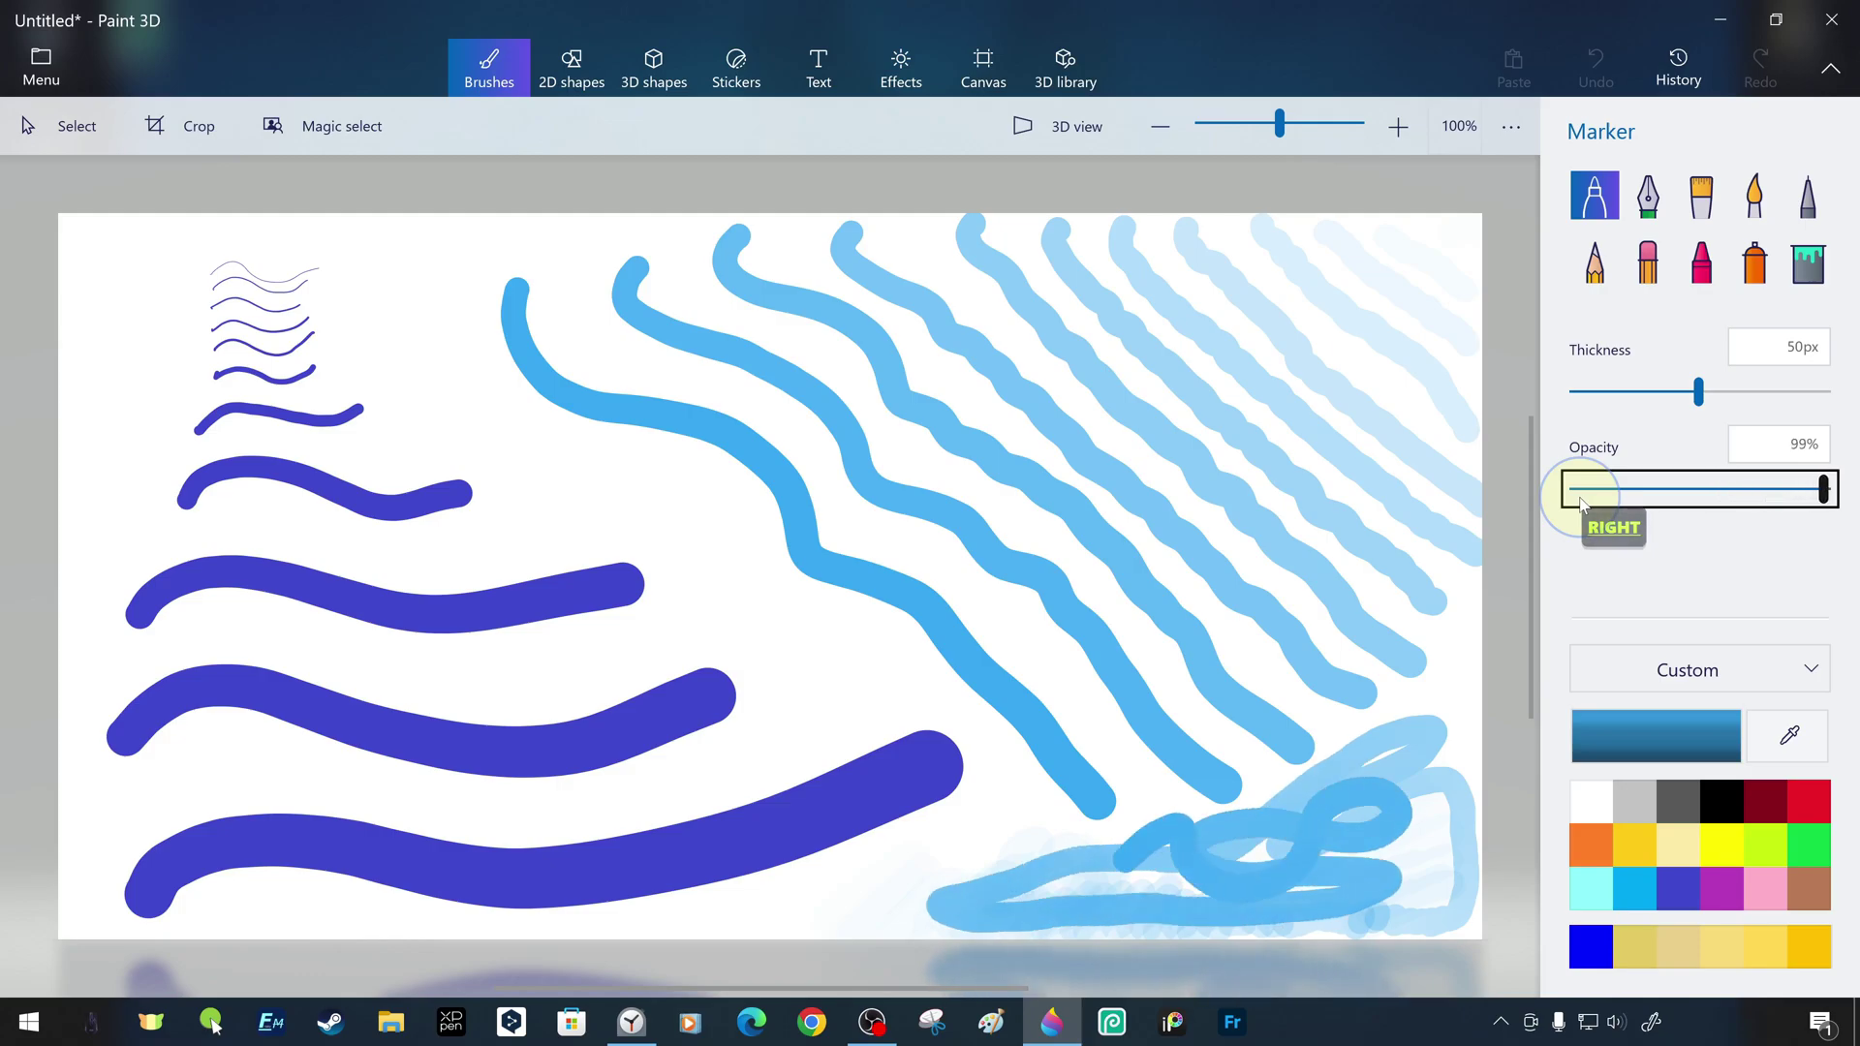
{"action": "key", "text": "Right"}
{"action": "key", "text": "Right"}
{"action": "key", "text": "Right"}
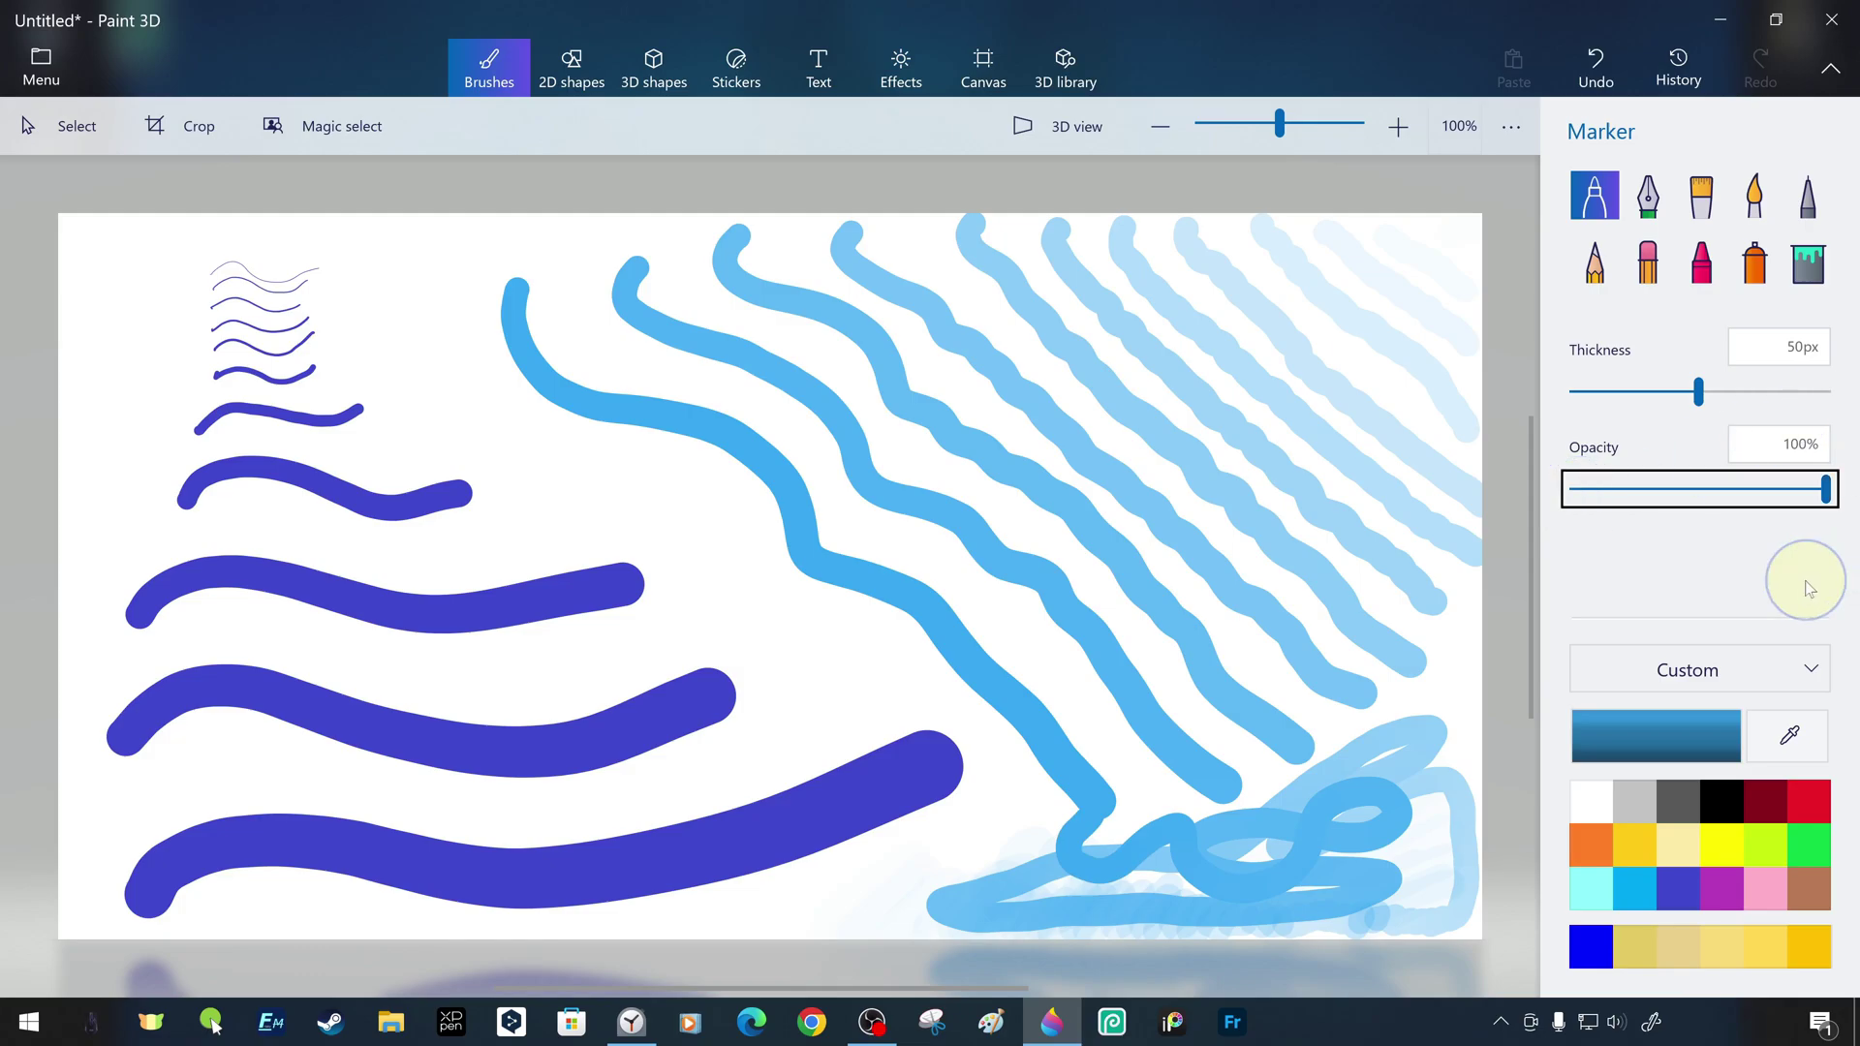
Save the drawing as the PNG image 'Untitled v2'
{"action": "left_click", "coordinate": [58, 80]}
{"action": "left_click", "coordinate": [141, 374]}
{"action": "left_click", "coordinate": [519, 252]}
{"action": "left_click", "coordinate": [689, 218]}
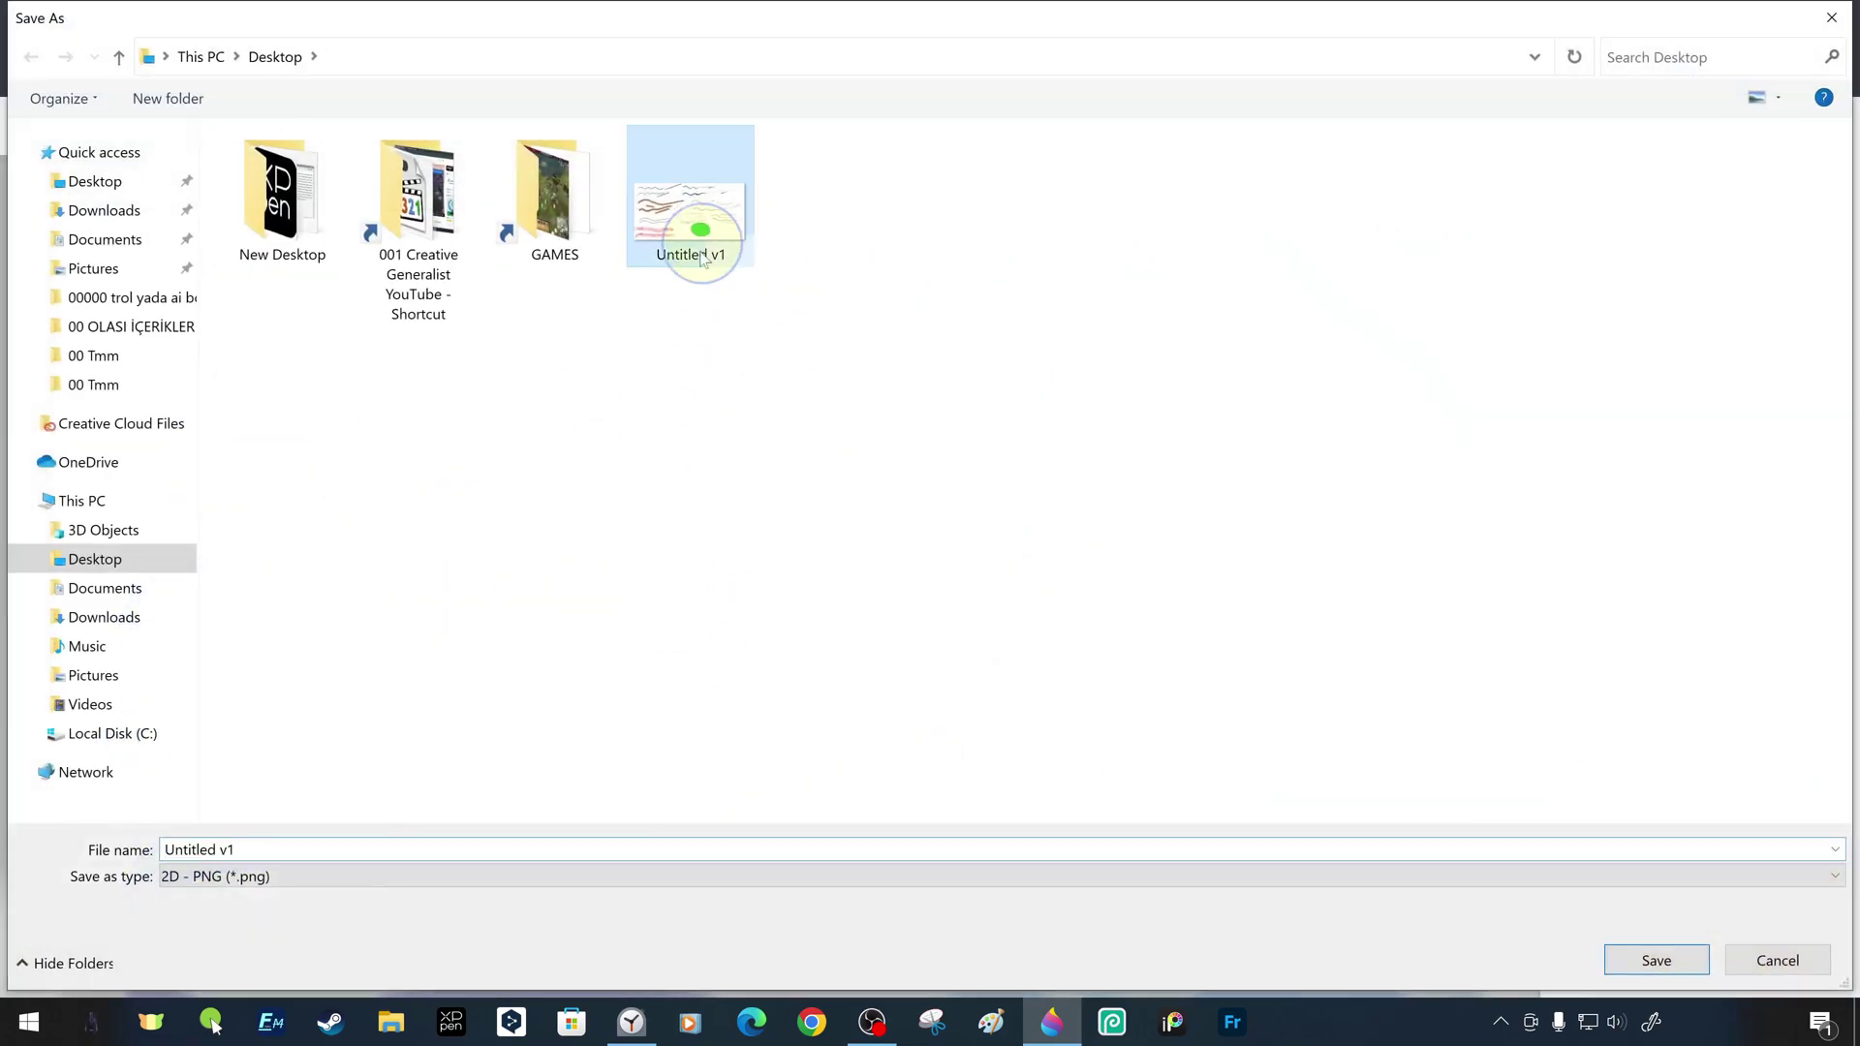
{"action": "left_click", "coordinate": [304, 848]}
{"action": "key", "text": "BackSpace"}
{"action": "type", "text": "2"}
{"action": "key", "text": "Return"}
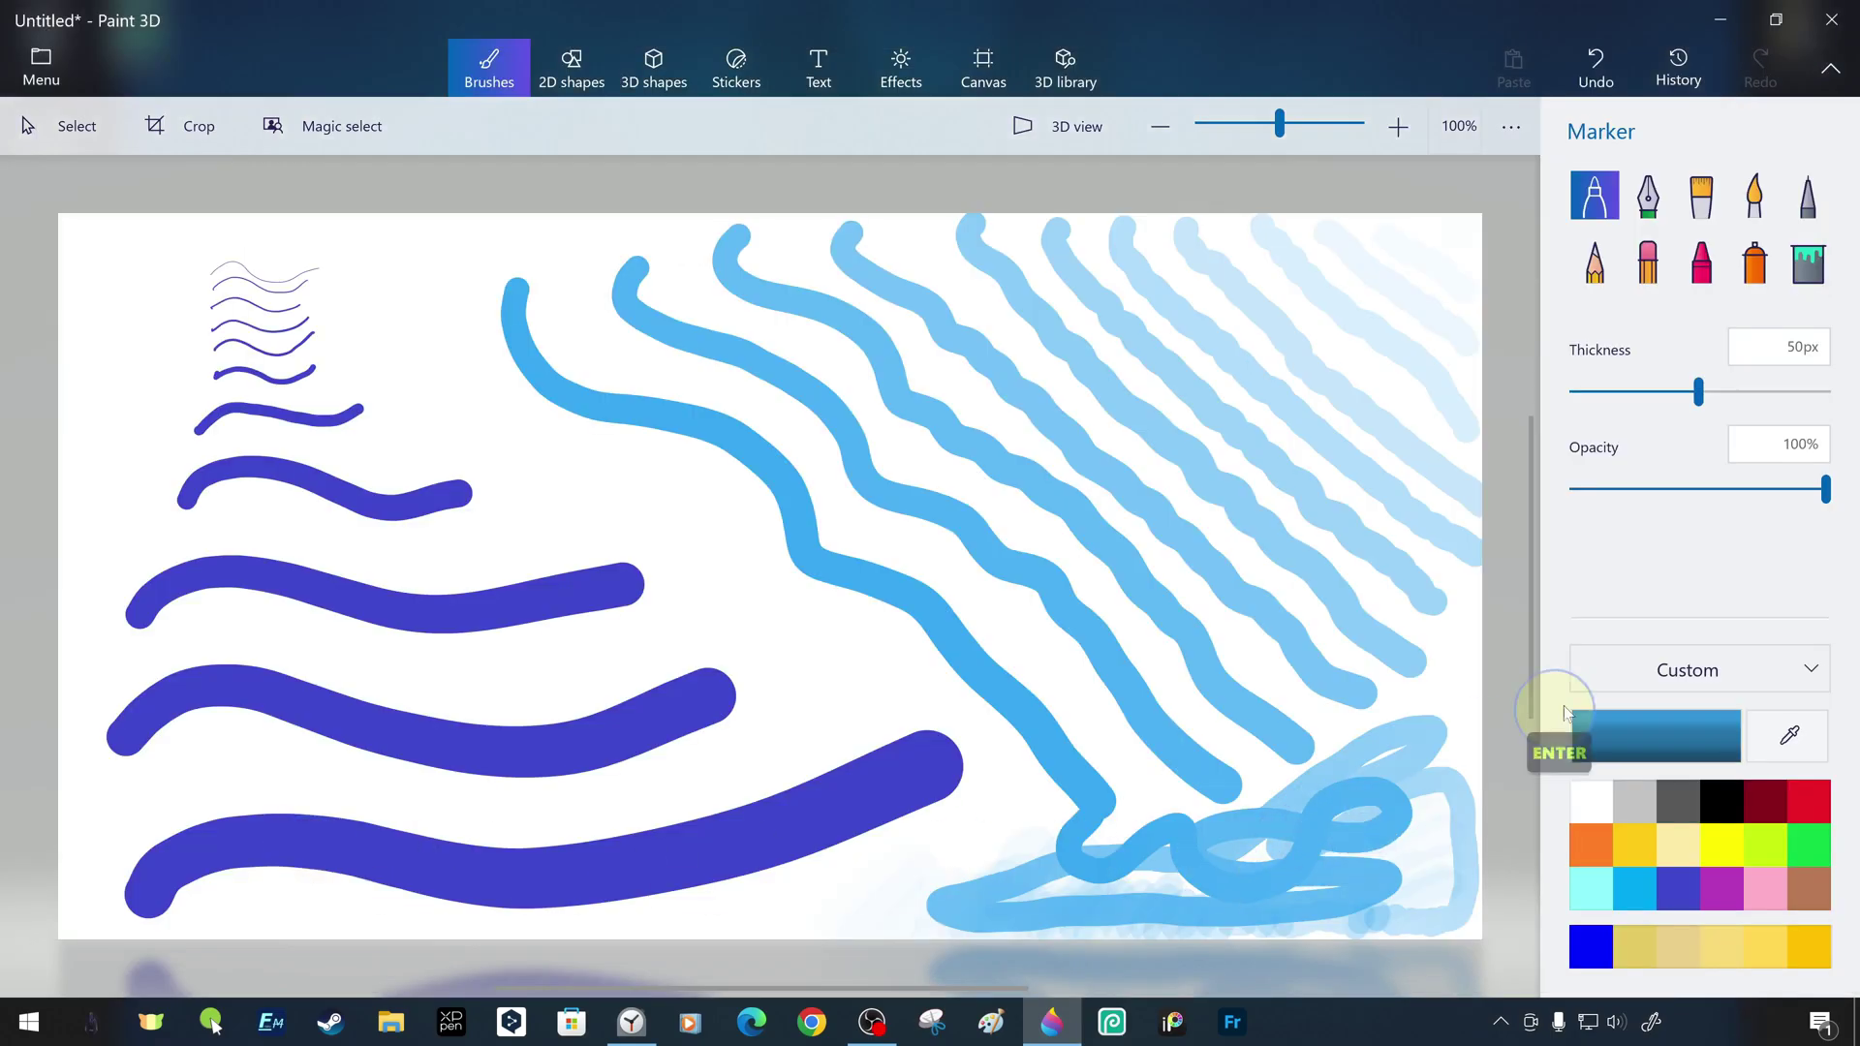
{"action": "key", "text": "ctrl+s"}
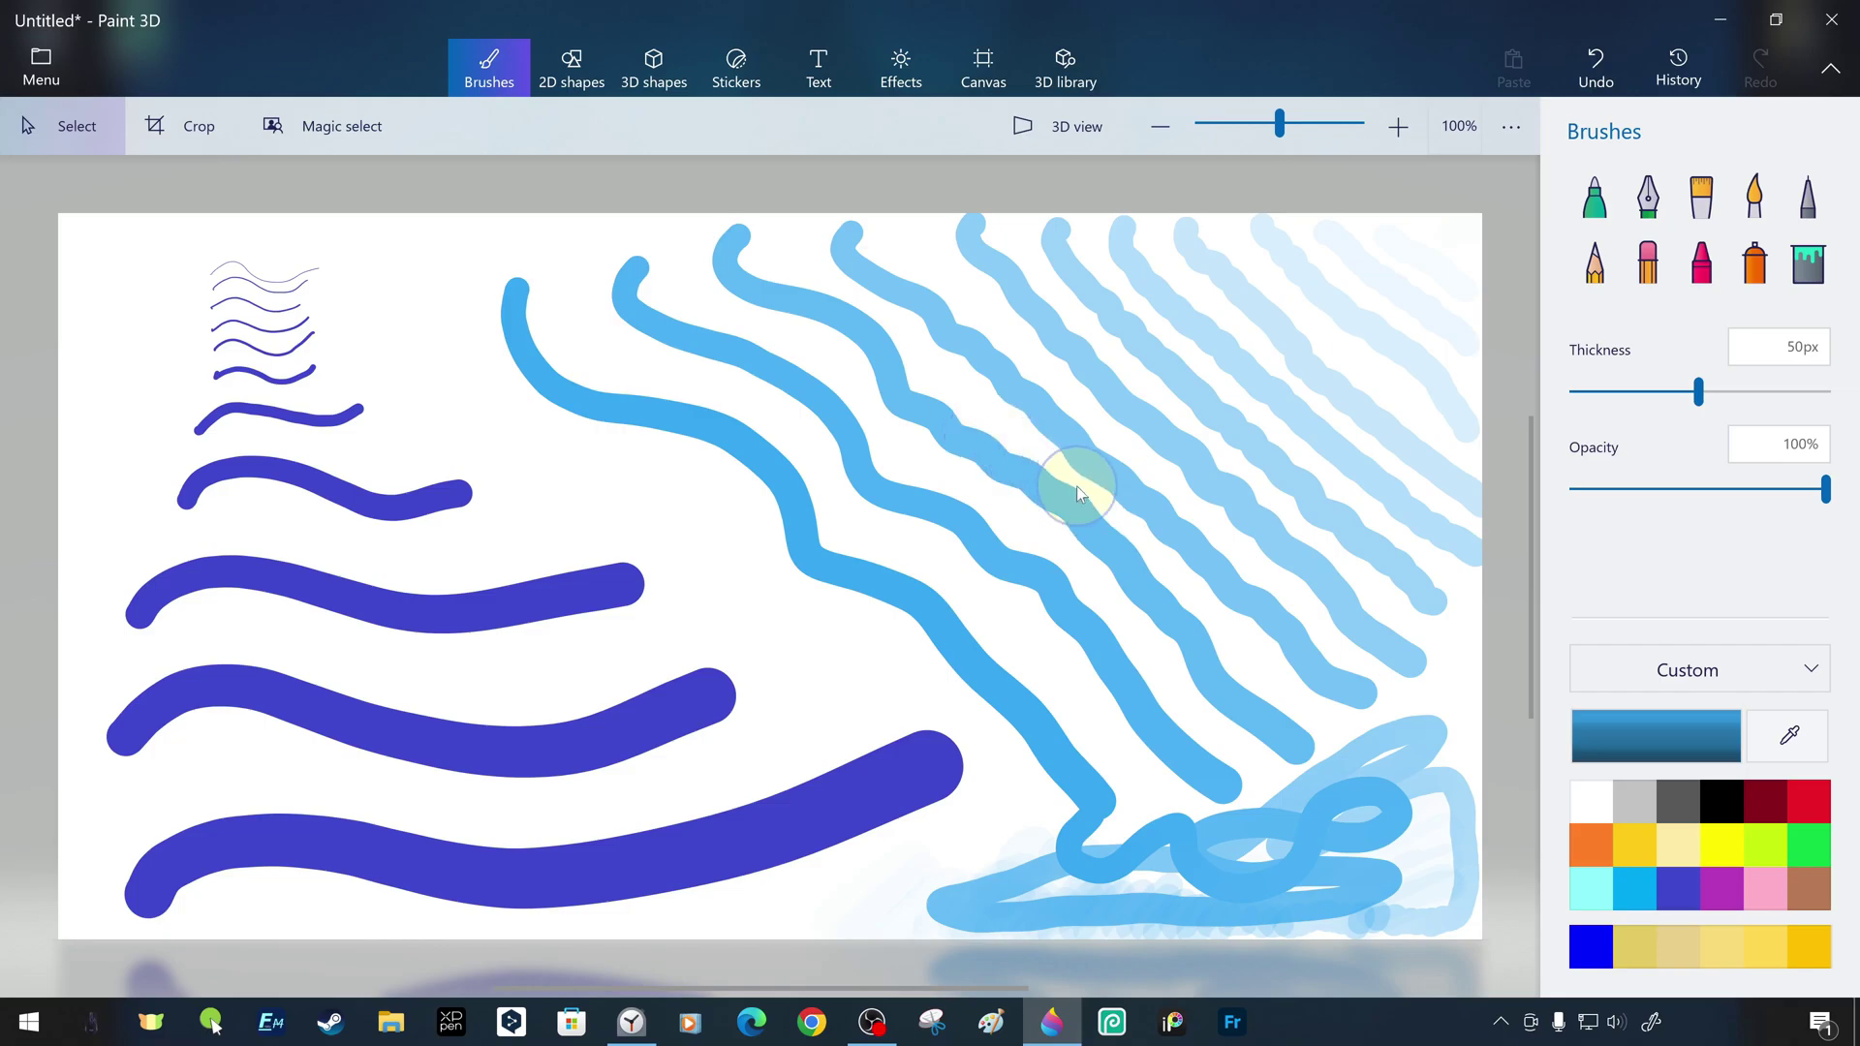
Clear the canvas and switch to a black Calligraphy pen
{"action": "key", "text": "ctrl+a"}
{"action": "key", "text": "Delete"}
{"action": "left_click", "coordinate": [1649, 196]}
{"action": "left_click", "coordinate": [1722, 800]}
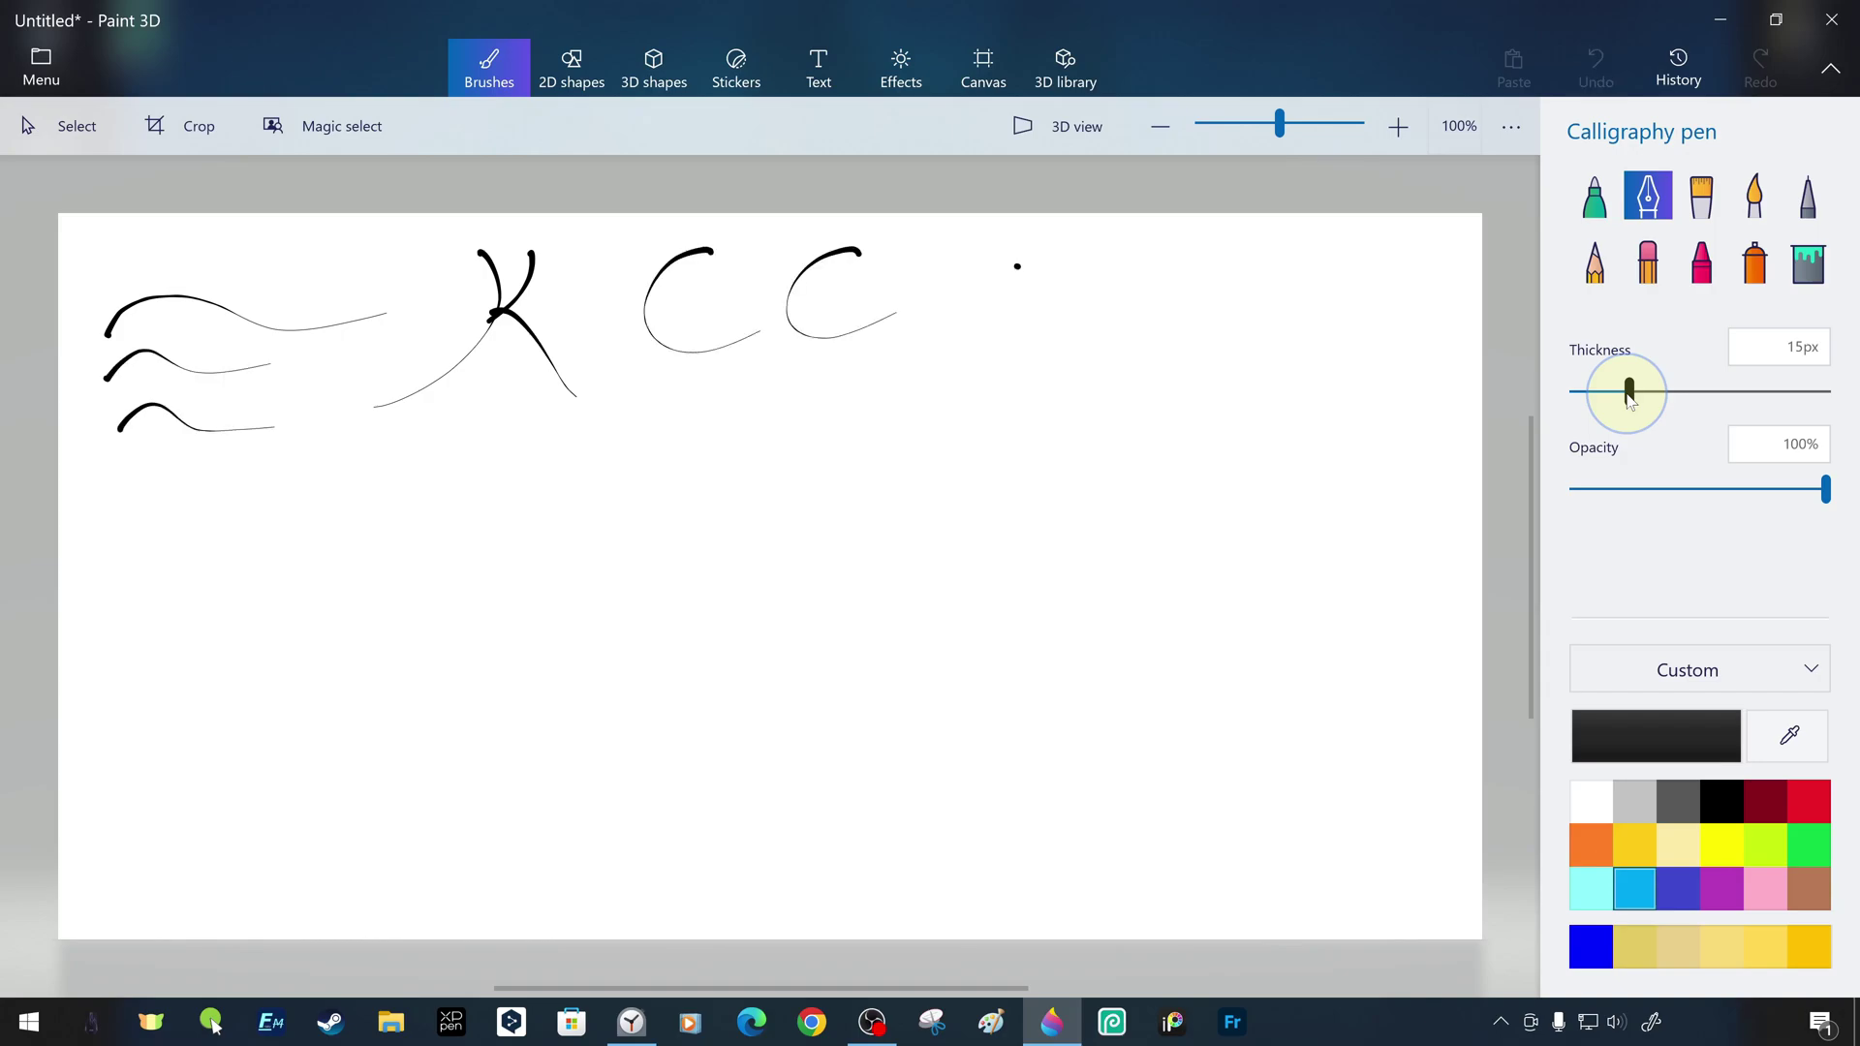
Write a calligraphy letter E and a dot, then handwrite 'Paint' below
{"action": "left_click_drag", "start_coordinate": [1017, 266], "coordinate": [1080, 344]}
{"action": "left_click_drag", "start_coordinate": [1028, 264], "coordinate": [1088, 238]}
{"action": "left_click_drag", "start_coordinate": [1029, 312], "coordinate": [1078, 288]}
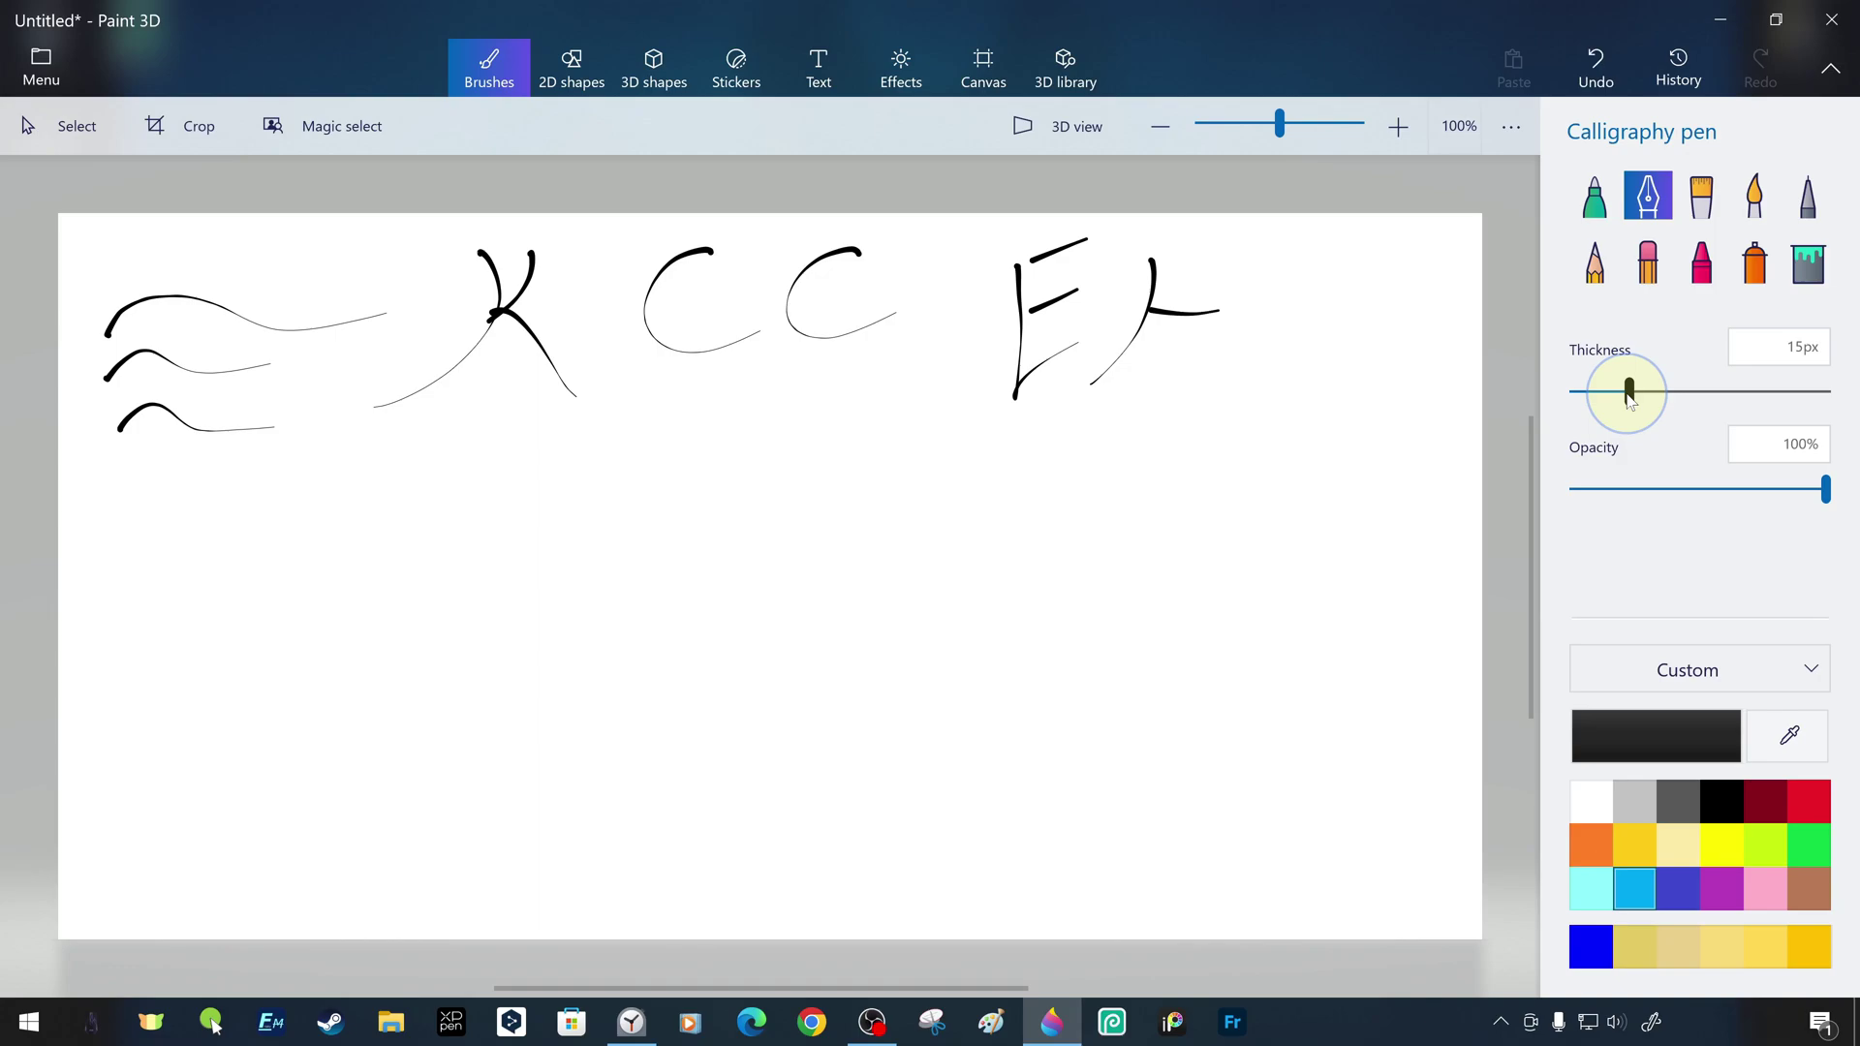
{"action": "left_click_drag", "start_coordinate": [686, 419], "coordinate": [696, 465]}
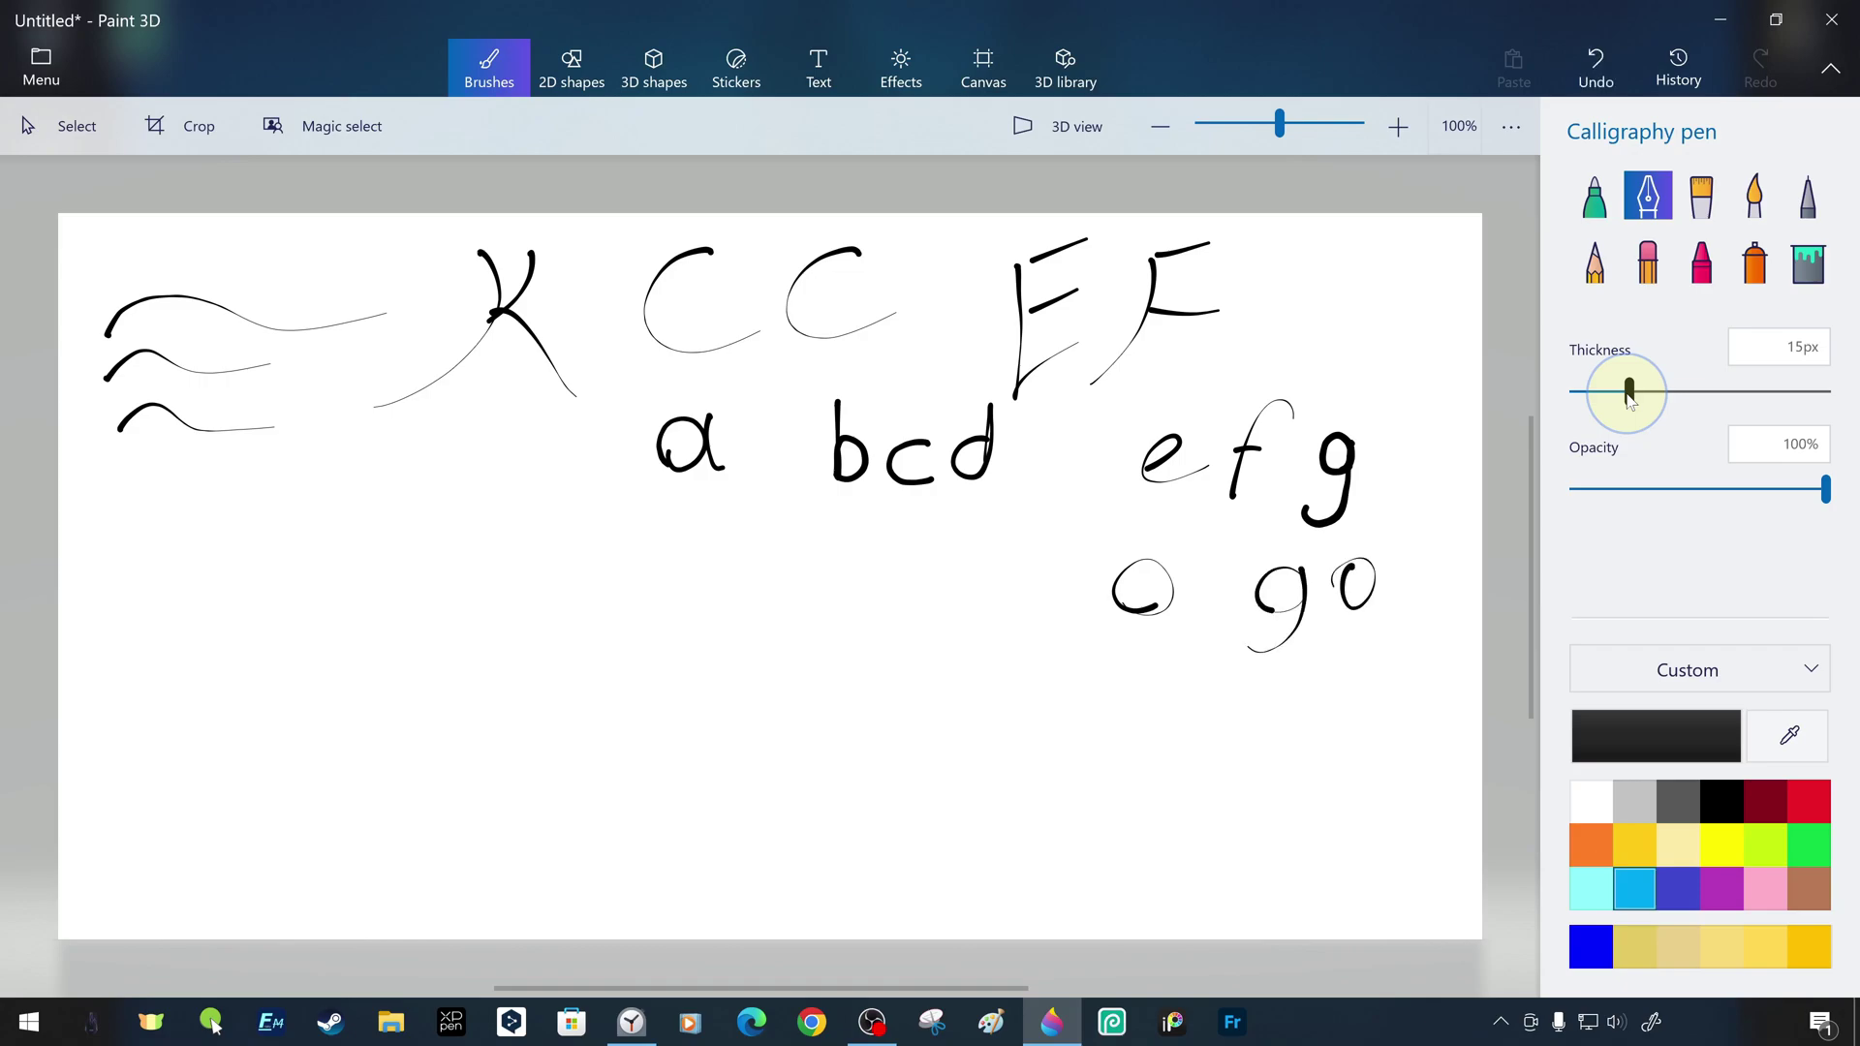
{"action": "left_click_drag", "start_coordinate": [187, 641], "coordinate": [222, 589]}
{"action": "left_click_drag", "start_coordinate": [259, 602], "coordinate": [260, 628]}
{"action": "left_click_drag", "start_coordinate": [282, 593], "coordinate": [283, 625]}
{"action": "left_click_drag", "start_coordinate": [295, 590], "coordinate": [294, 626]}
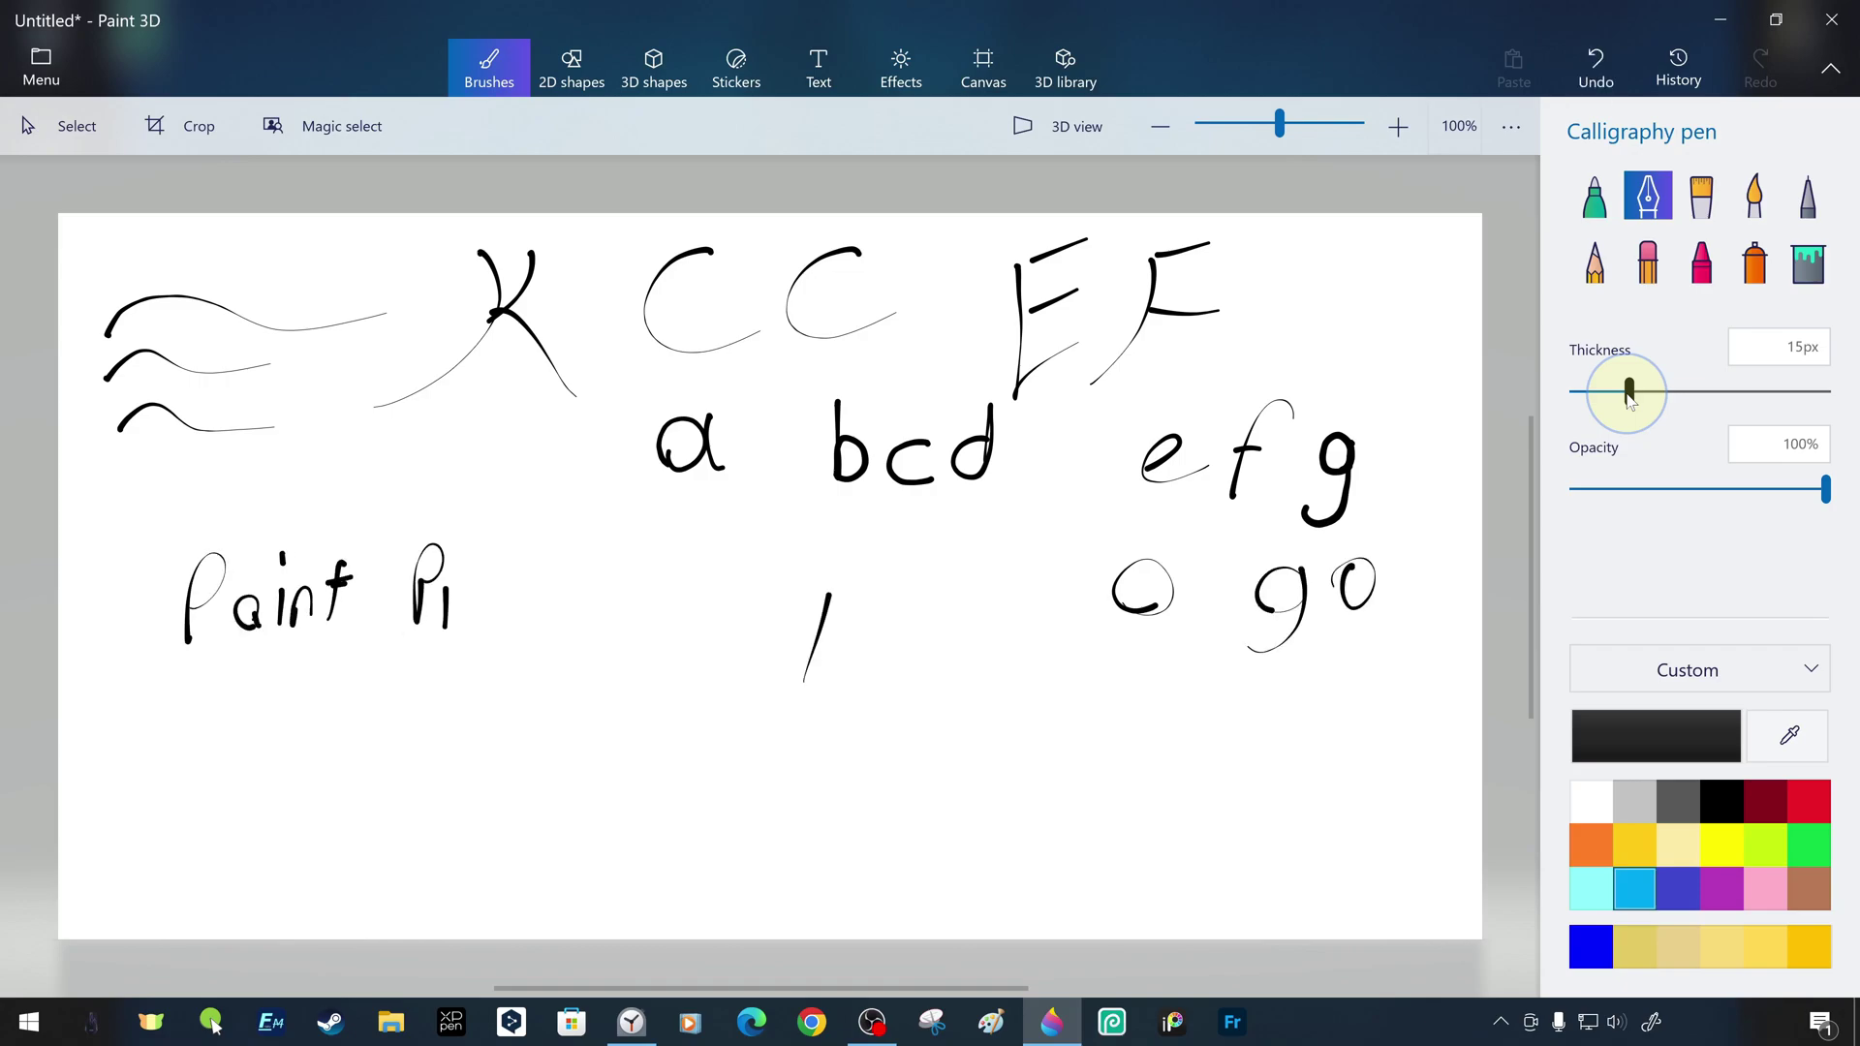
Thicken the pen and draw thick strokes along the bottom and mid-canvas
{"action": "left_click_drag", "start_coordinate": [1630, 393], "coordinate": [1827, 392]}
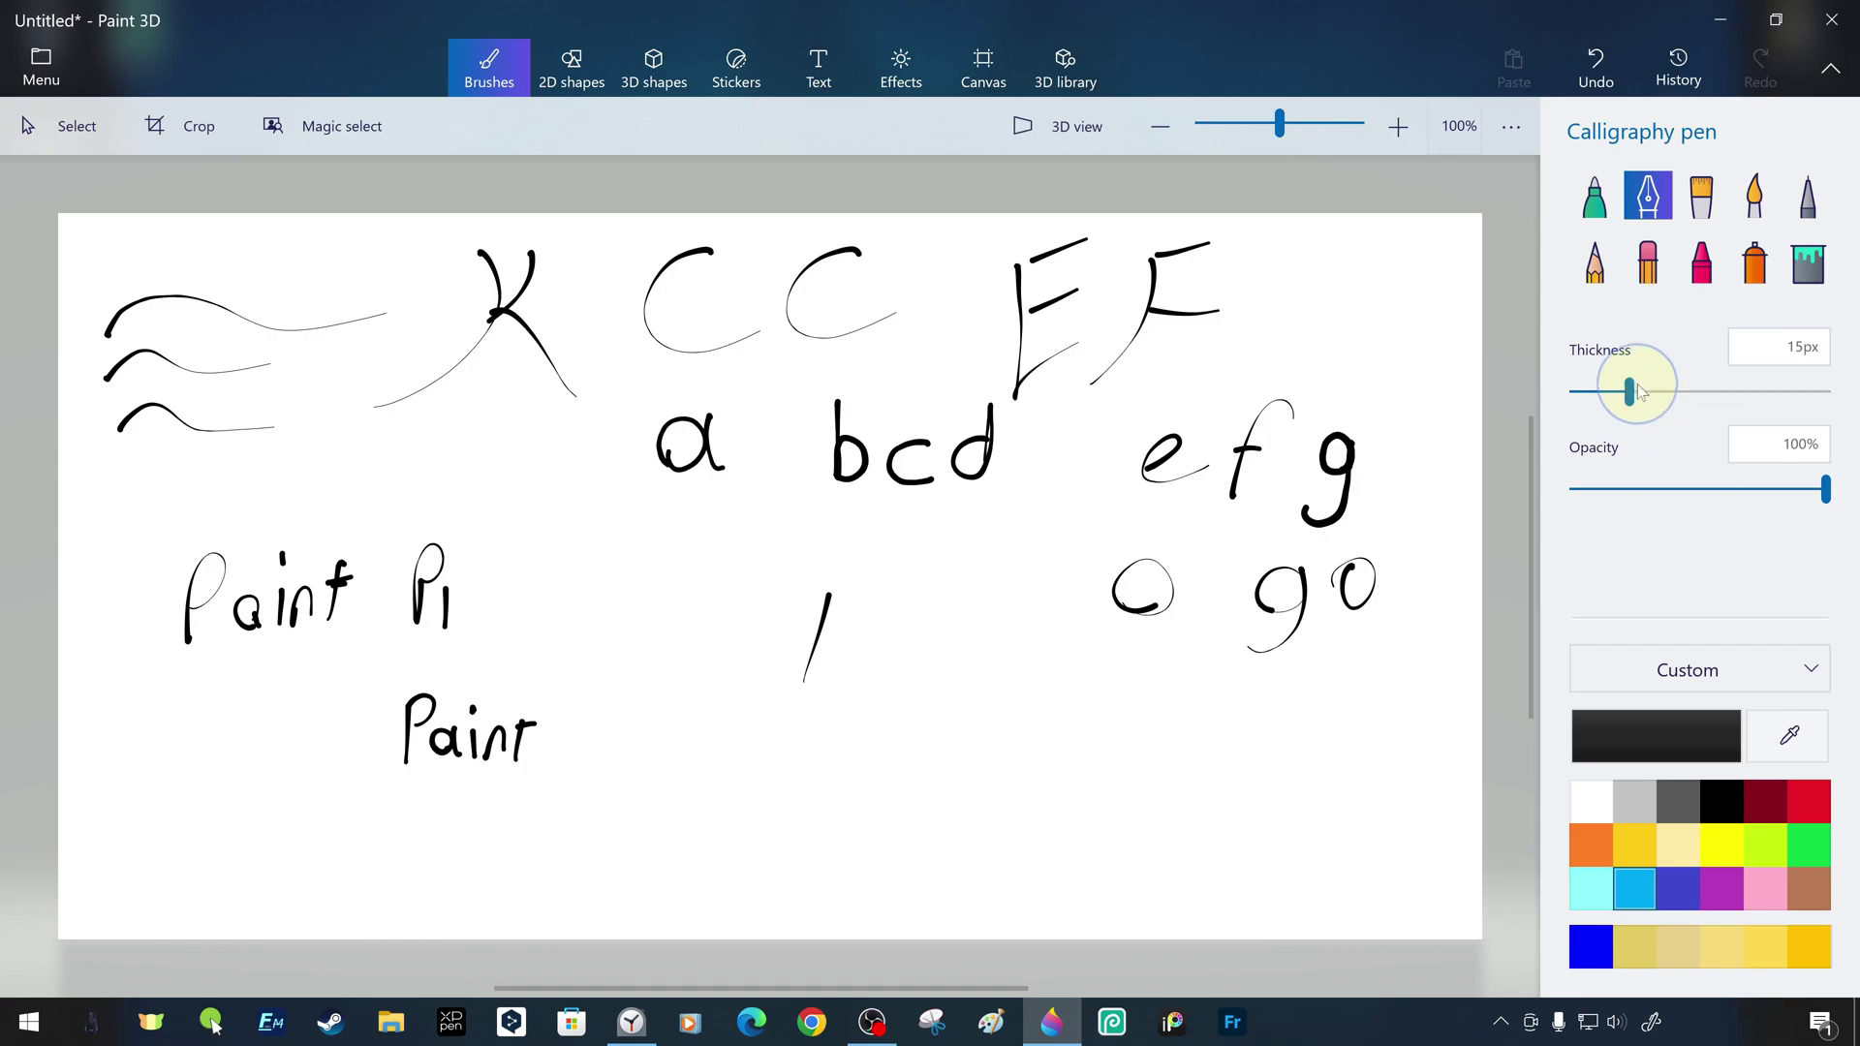
{"action": "left_click_drag", "start_coordinate": [843, 833], "coordinate": [1092, 824]}
{"action": "left_click_drag", "start_coordinate": [1085, 770], "coordinate": [1246, 778]}
{"action": "left_click_drag", "start_coordinate": [681, 761], "coordinate": [636, 837]}
{"action": "left_click_drag", "start_coordinate": [344, 911], "coordinate": [535, 809]}
{"action": "left_click_drag", "start_coordinate": [1262, 876], "coordinate": [1402, 793]}
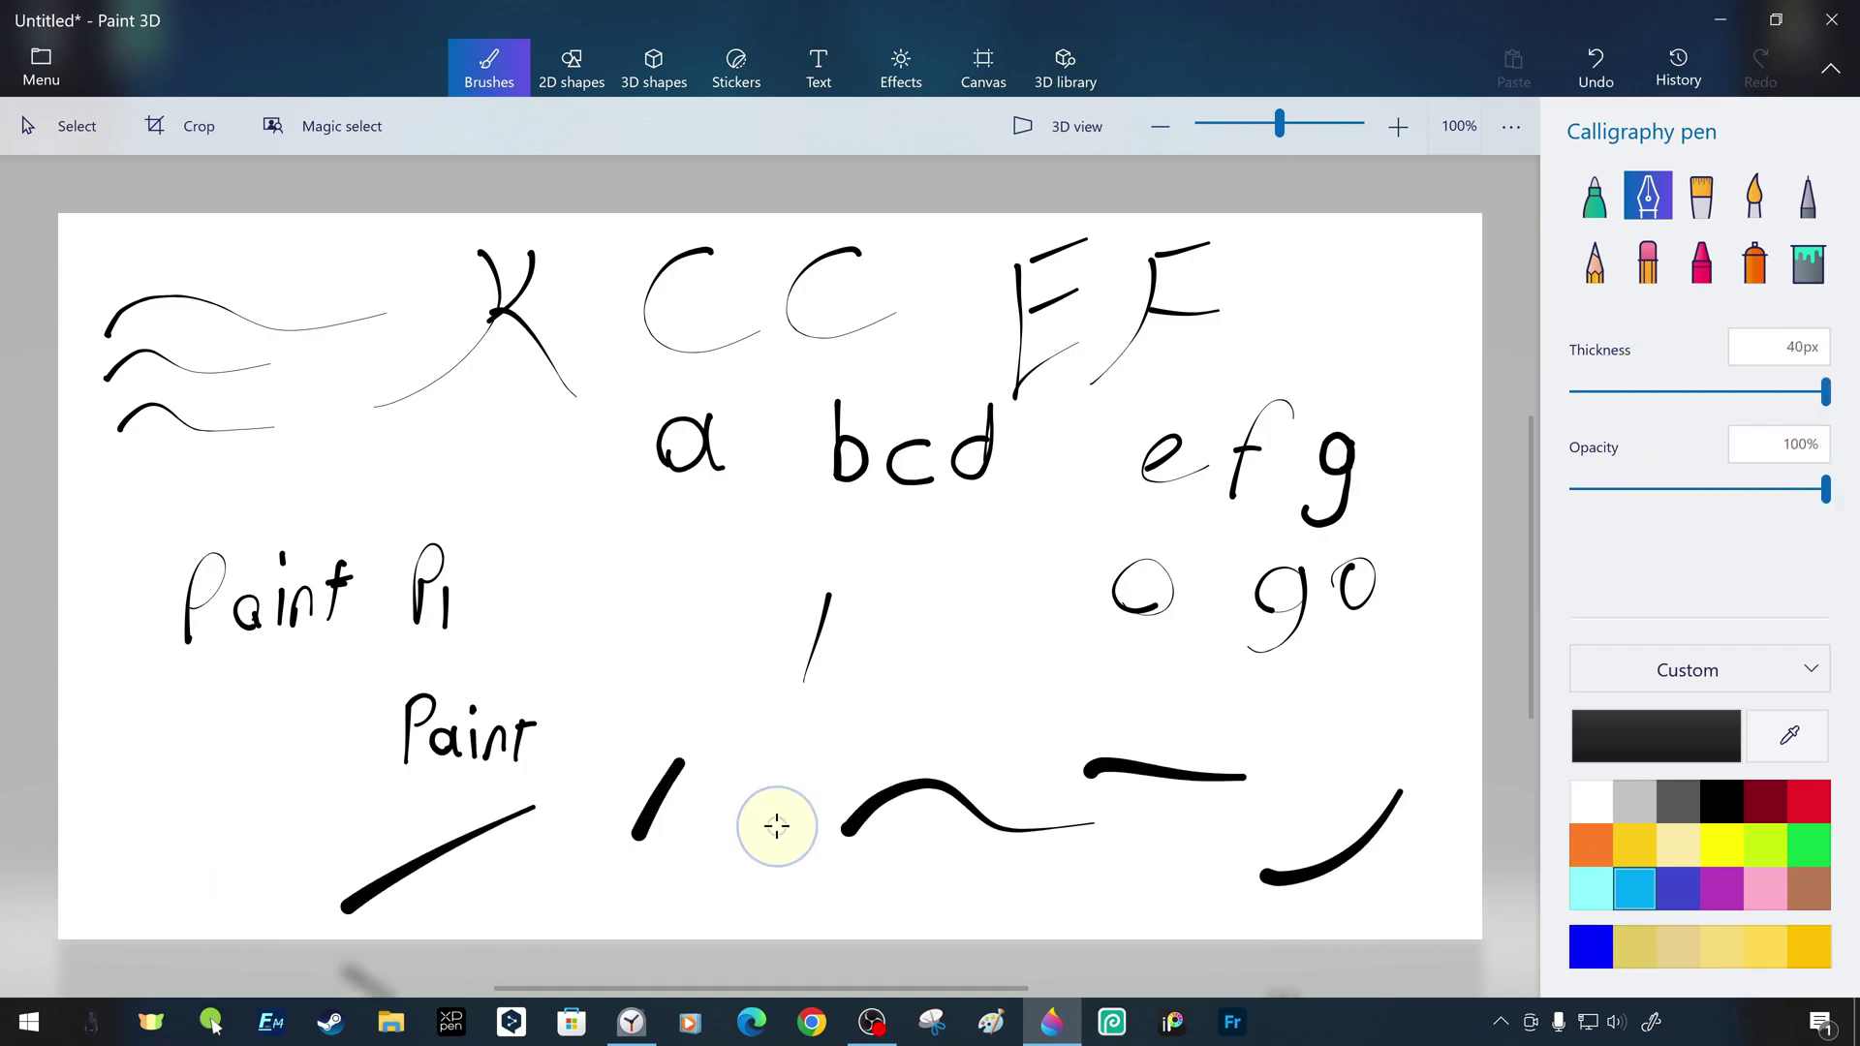
{"action": "left_click_drag", "start_coordinate": [651, 556], "coordinate": [717, 636]}
Reduce the pen thickness to 25px and draw a smiley face
{"action": "left_click", "coordinate": [1799, 346]}
{"action": "left_click_drag", "start_coordinate": [1825, 390], "coordinate": [1708, 391]}
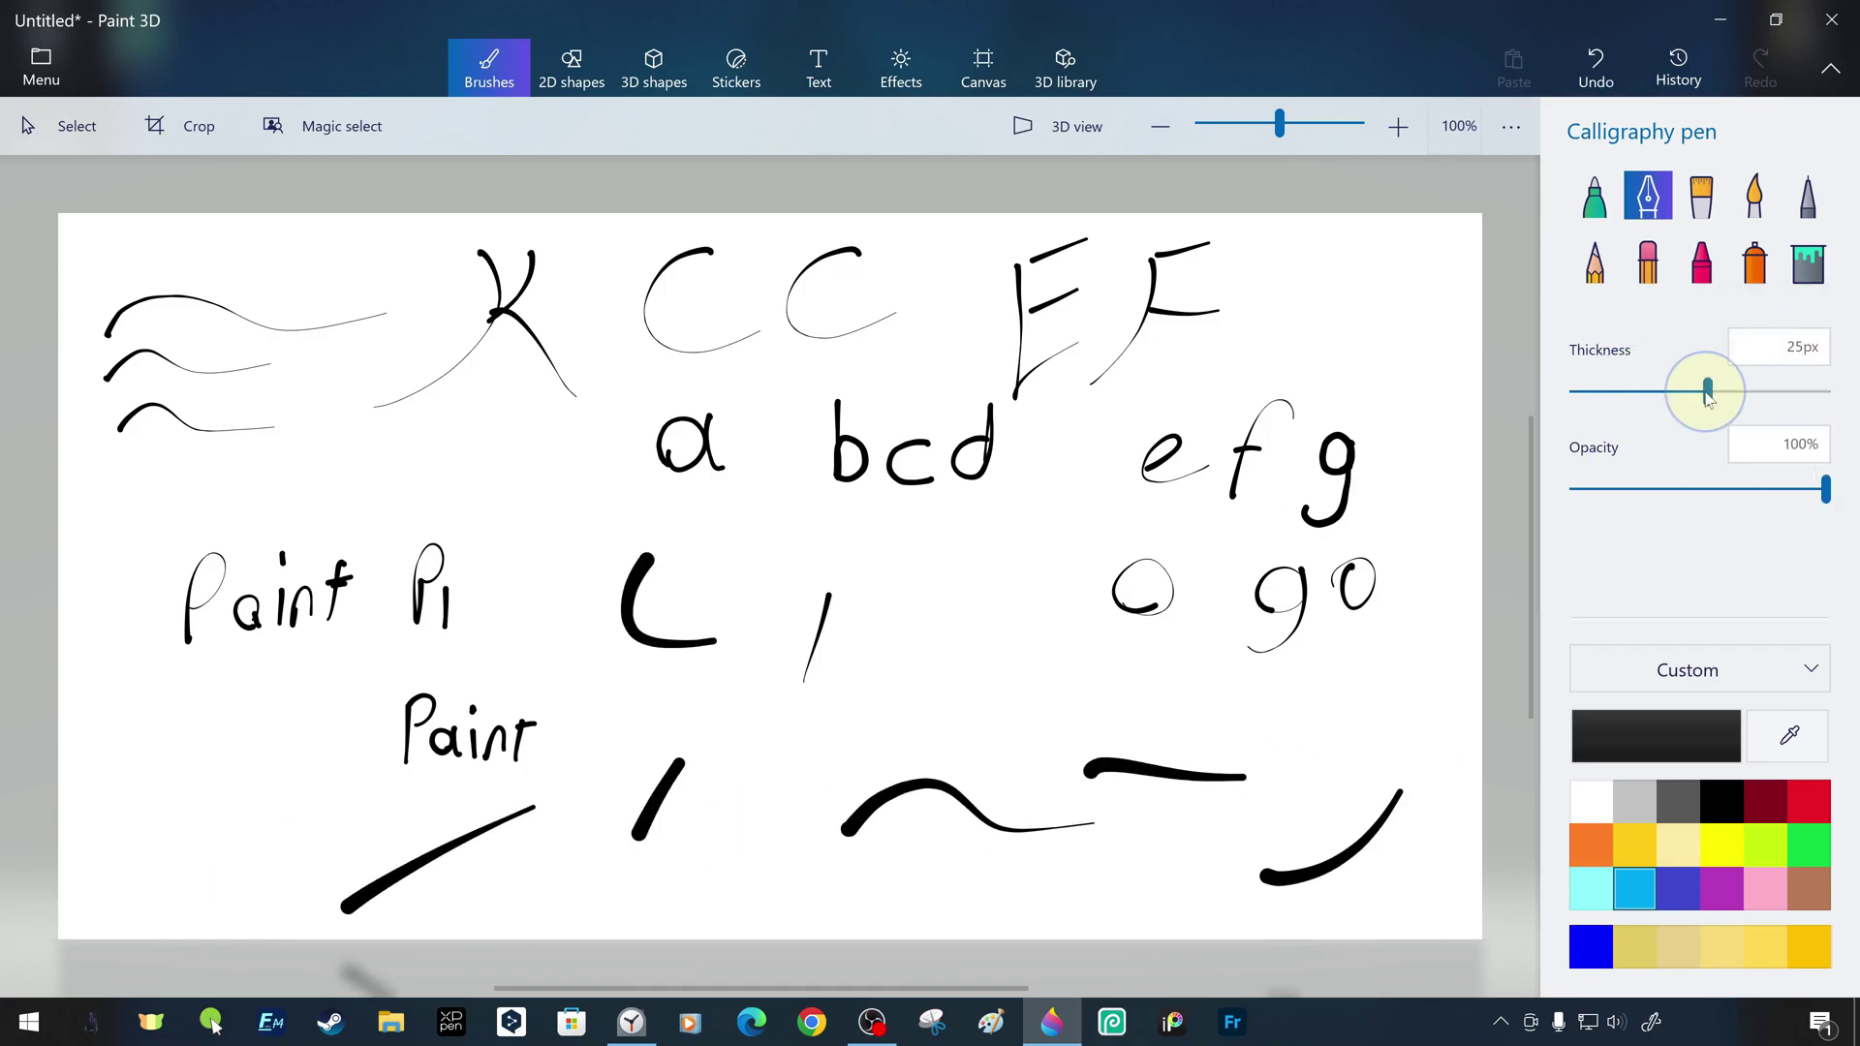
{"action": "left_click_drag", "start_coordinate": [1000, 582], "coordinate": [1009, 671]}
{"action": "left_click_drag", "start_coordinate": [910, 610], "coordinate": [965, 634]}
{"action": "left_click_drag", "start_coordinate": [928, 648], "coordinate": [982, 639]}
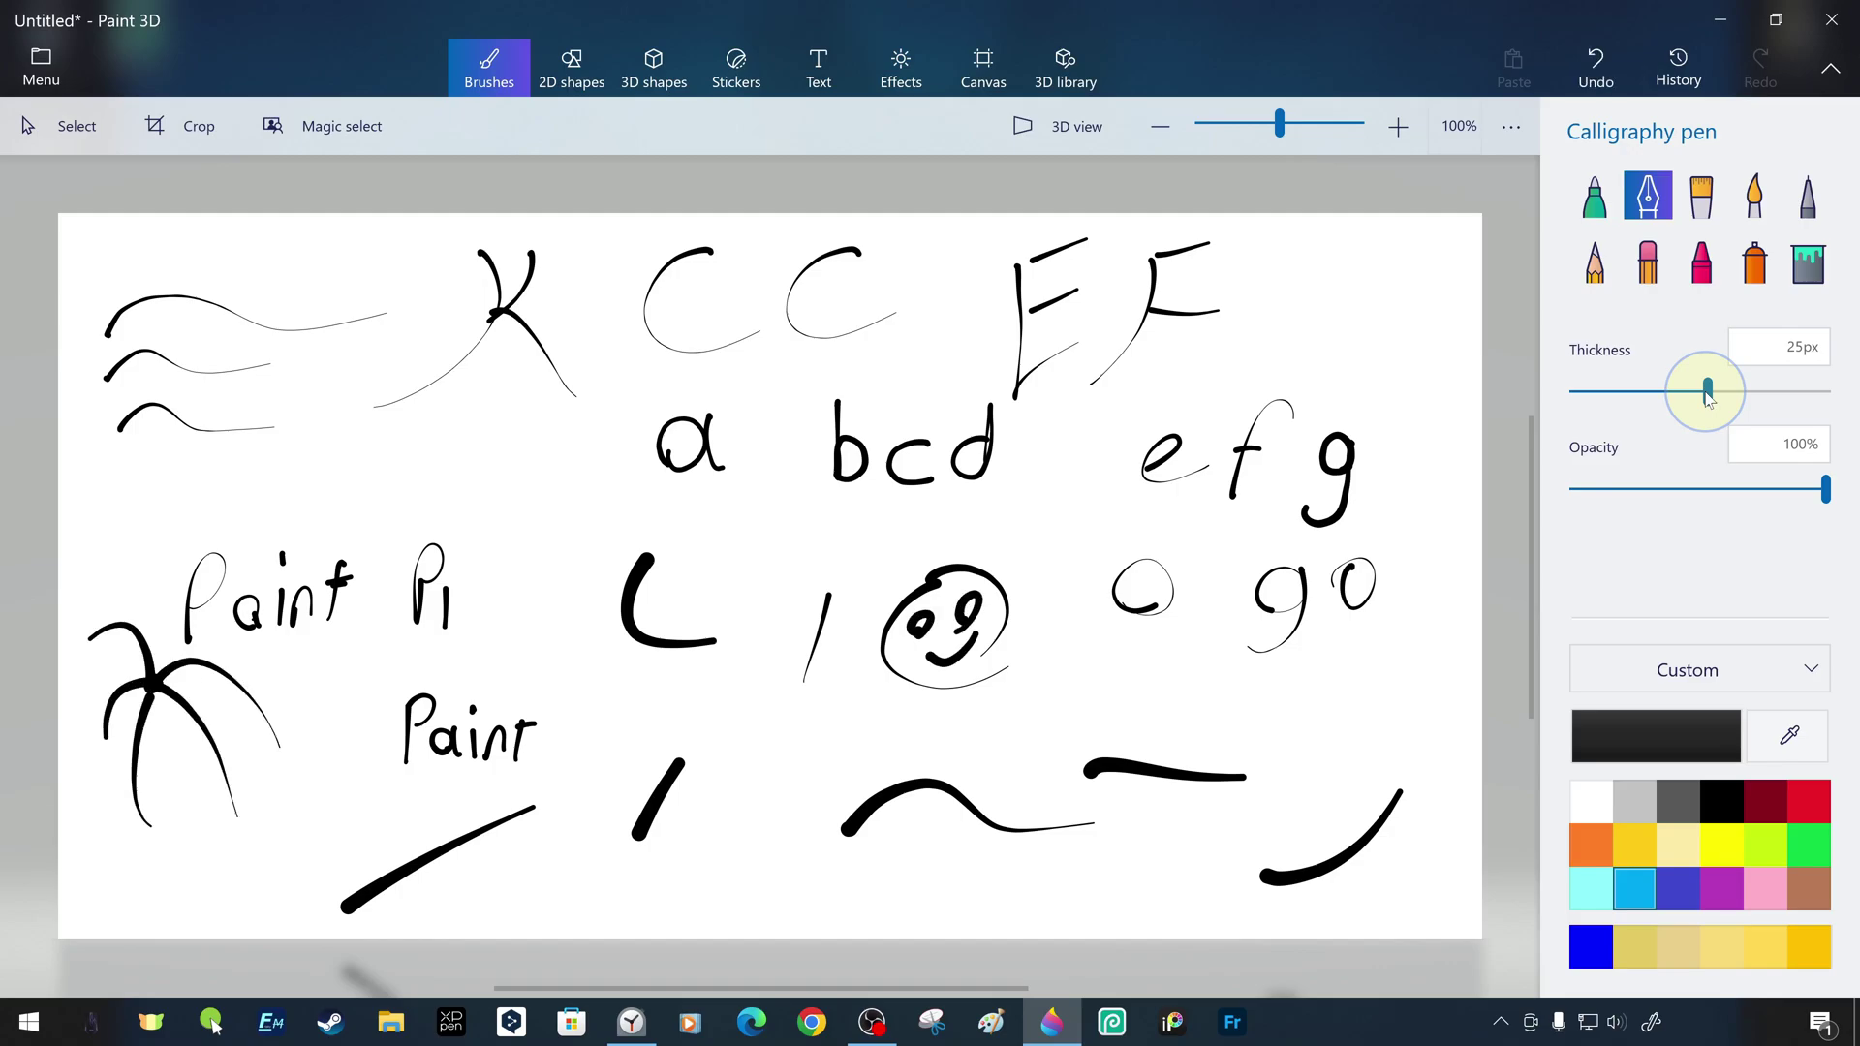
Draw thin diagonal strokes, a long horizontal line, a hook and an upper-right outline
{"action": "left_click_drag", "start_coordinate": [184, 883], "coordinate": [314, 806]}
{"action": "left_click_drag", "start_coordinate": [239, 894], "coordinate": [341, 820]}
{"action": "left_click_drag", "start_coordinate": [303, 880], "coordinate": [323, 862]}
{"action": "left_click_drag", "start_coordinate": [702, 858], "coordinate": [838, 727]}
{"action": "left_click_drag", "start_coordinate": [1081, 712], "coordinate": [1331, 713]}
{"action": "left_click_drag", "start_coordinate": [1344, 743], "coordinate": [1413, 683]}
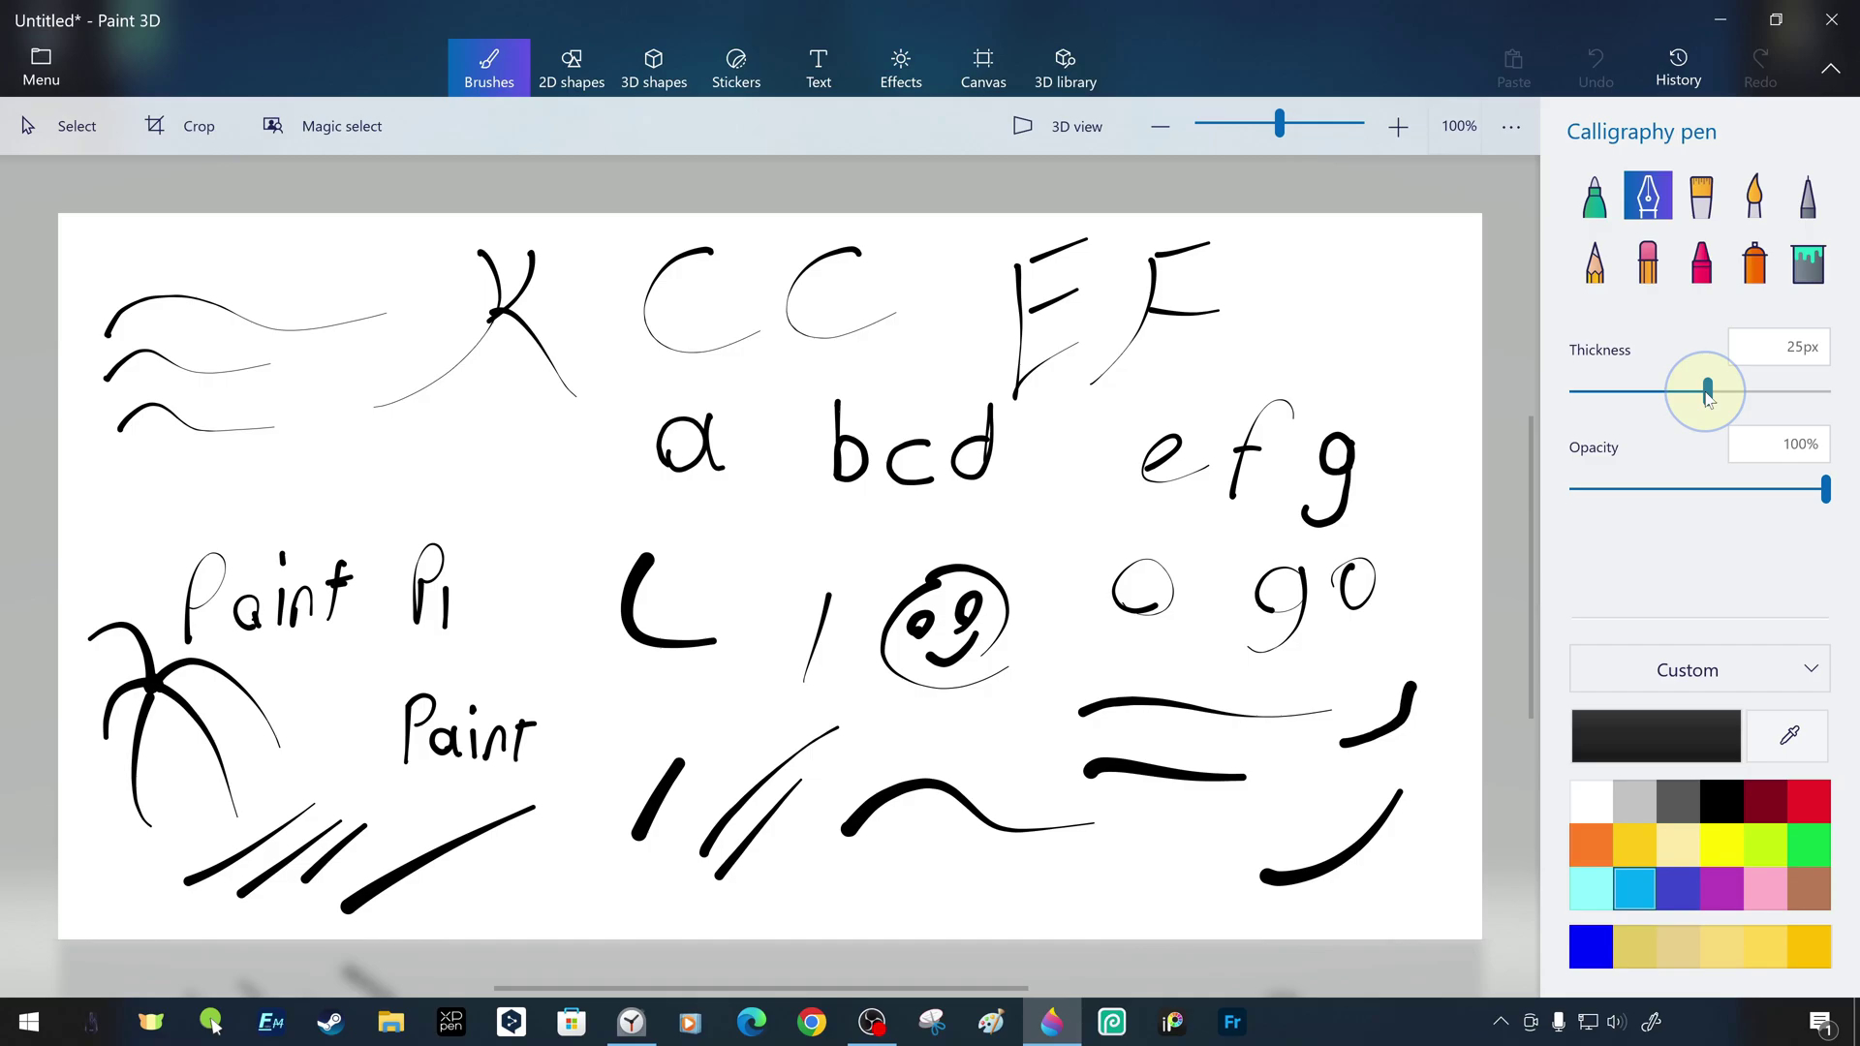
{"action": "mouse_move", "coordinate": [1441, 558]}
{"action": "left_mouse_down"}
{"action": "mouse_move", "coordinate": [1335, 305]}
{"action": "mouse_move", "coordinate": [1062, 444]}
{"action": "left_mouse_up"}
Lower the opacity and draw grey semi-transparent wavy strokes along the bottom
{"action": "left_click_drag", "start_coordinate": [1735, 488], "coordinate": [1678, 490]}
{"action": "left_click_drag", "start_coordinate": [857, 901], "coordinate": [1100, 912]}
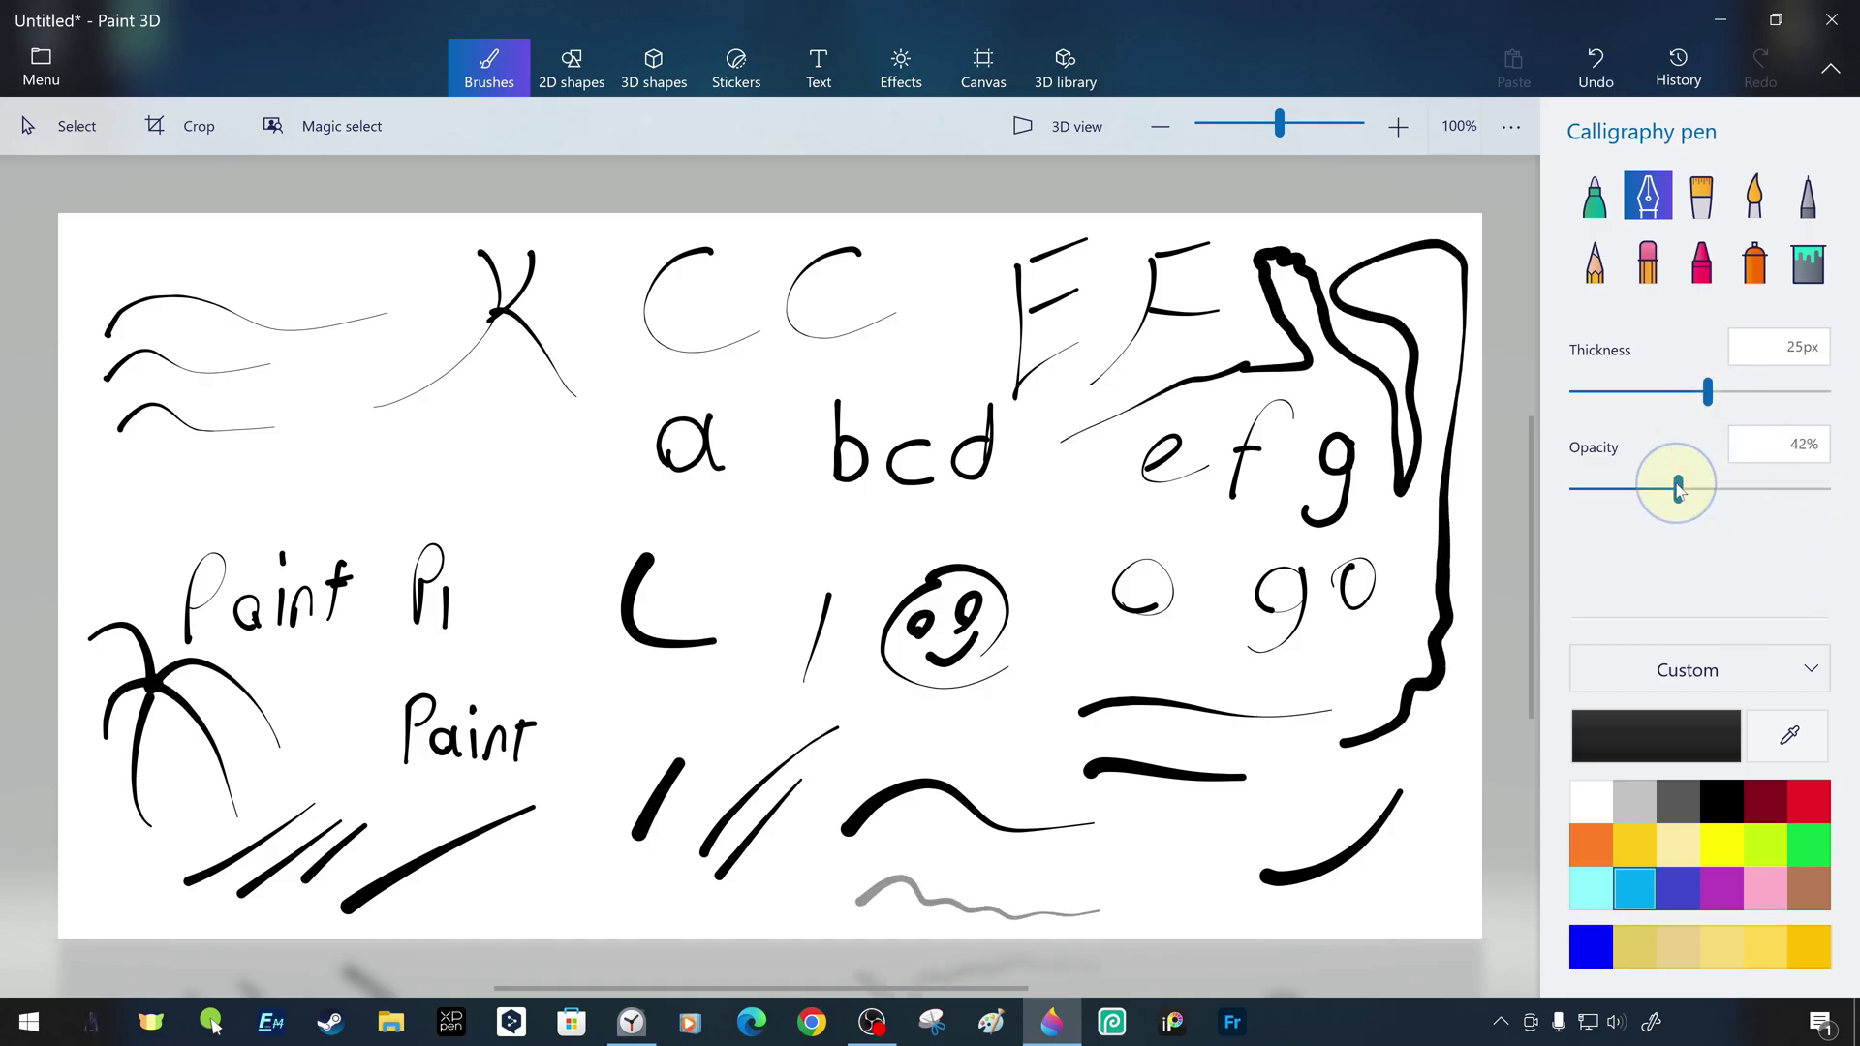
{"action": "left_click_drag", "start_coordinate": [891, 850], "coordinate": [1129, 882]}
{"action": "left_click_drag", "start_coordinate": [1007, 851], "coordinate": [1197, 861]}
{"action": "left_click_drag", "start_coordinate": [1116, 905], "coordinate": [1305, 912]}
{"action": "left_click_drag", "start_coordinate": [740, 892], "coordinate": [824, 861]}
{"action": "left_click_drag", "start_coordinate": [756, 927], "coordinate": [831, 889]}
{"action": "left_click_drag", "start_coordinate": [581, 908], "coordinate": [696, 905]}
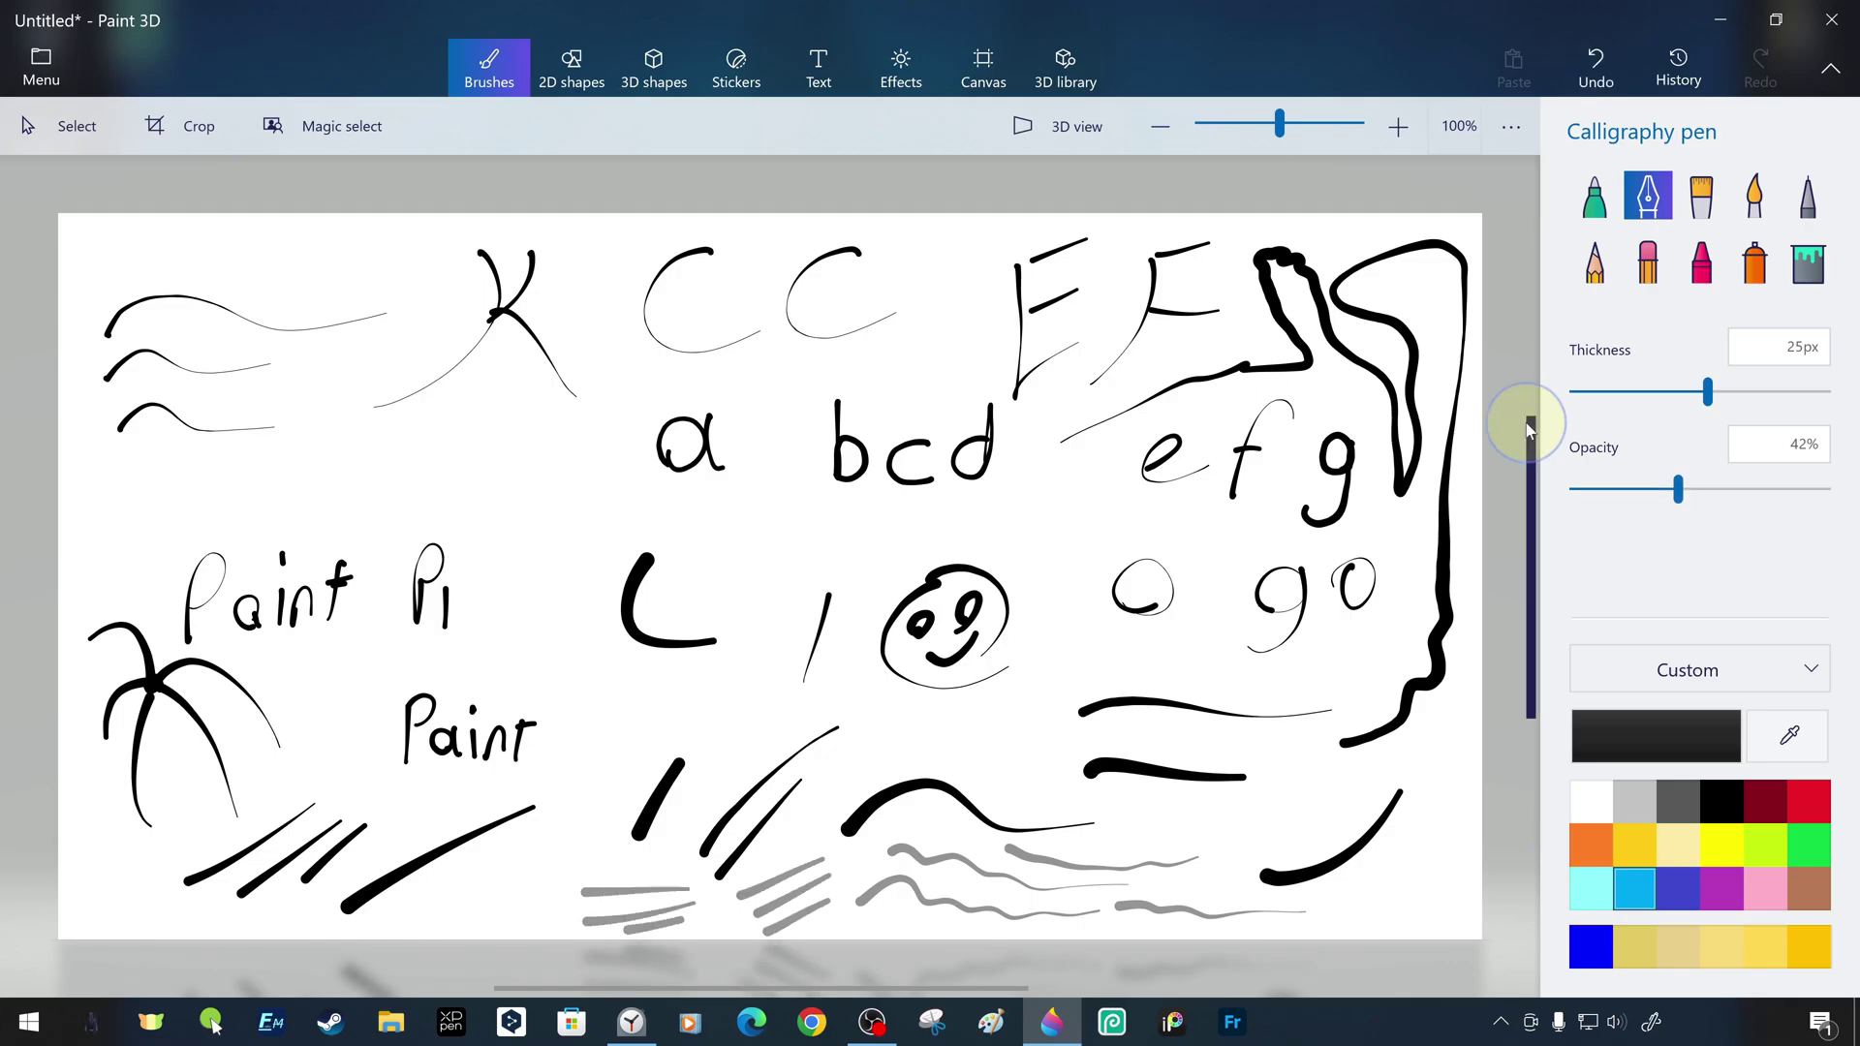
Set opacity very low and draw faint loops, an arc and lower-right hatching
{"action": "left_click", "coordinate": [1590, 489]}
{"action": "left_click_drag", "start_coordinate": [518, 856], "coordinate": [489, 896]}
{"action": "left_click_drag", "start_coordinate": [575, 802], "coordinate": [546, 842]}
{"action": "left_click_drag", "start_coordinate": [590, 724], "coordinate": [648, 711]}
{"action": "left_click_drag", "start_coordinate": [1328, 794], "coordinate": [1323, 849]}
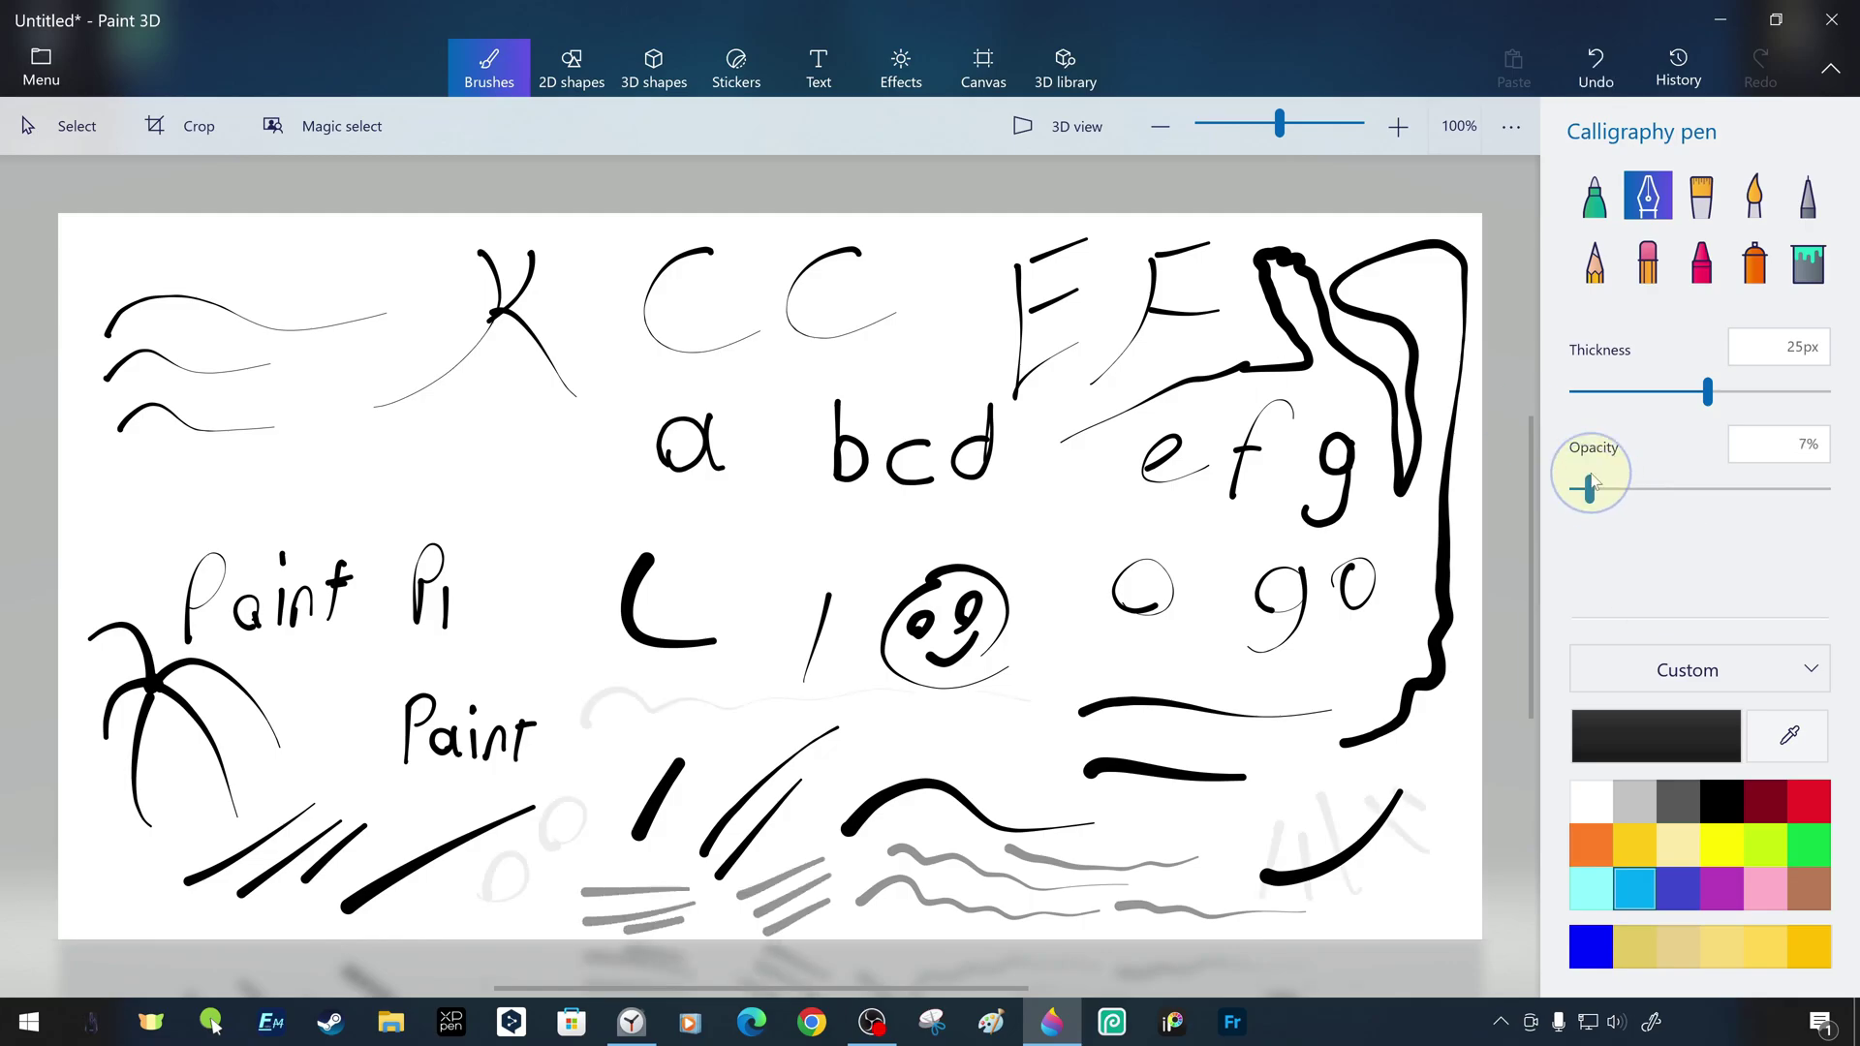
{"action": "left_click_drag", "start_coordinate": [1418, 762], "coordinate": [1294, 805]}
{"action": "left_click_drag", "start_coordinate": [1351, 768], "coordinate": [1232, 823]}
{"action": "left_click_drag", "start_coordinate": [1369, 827], "coordinate": [1289, 870]}
{"action": "left_click_drag", "start_coordinate": [1360, 762], "coordinate": [1220, 843]}
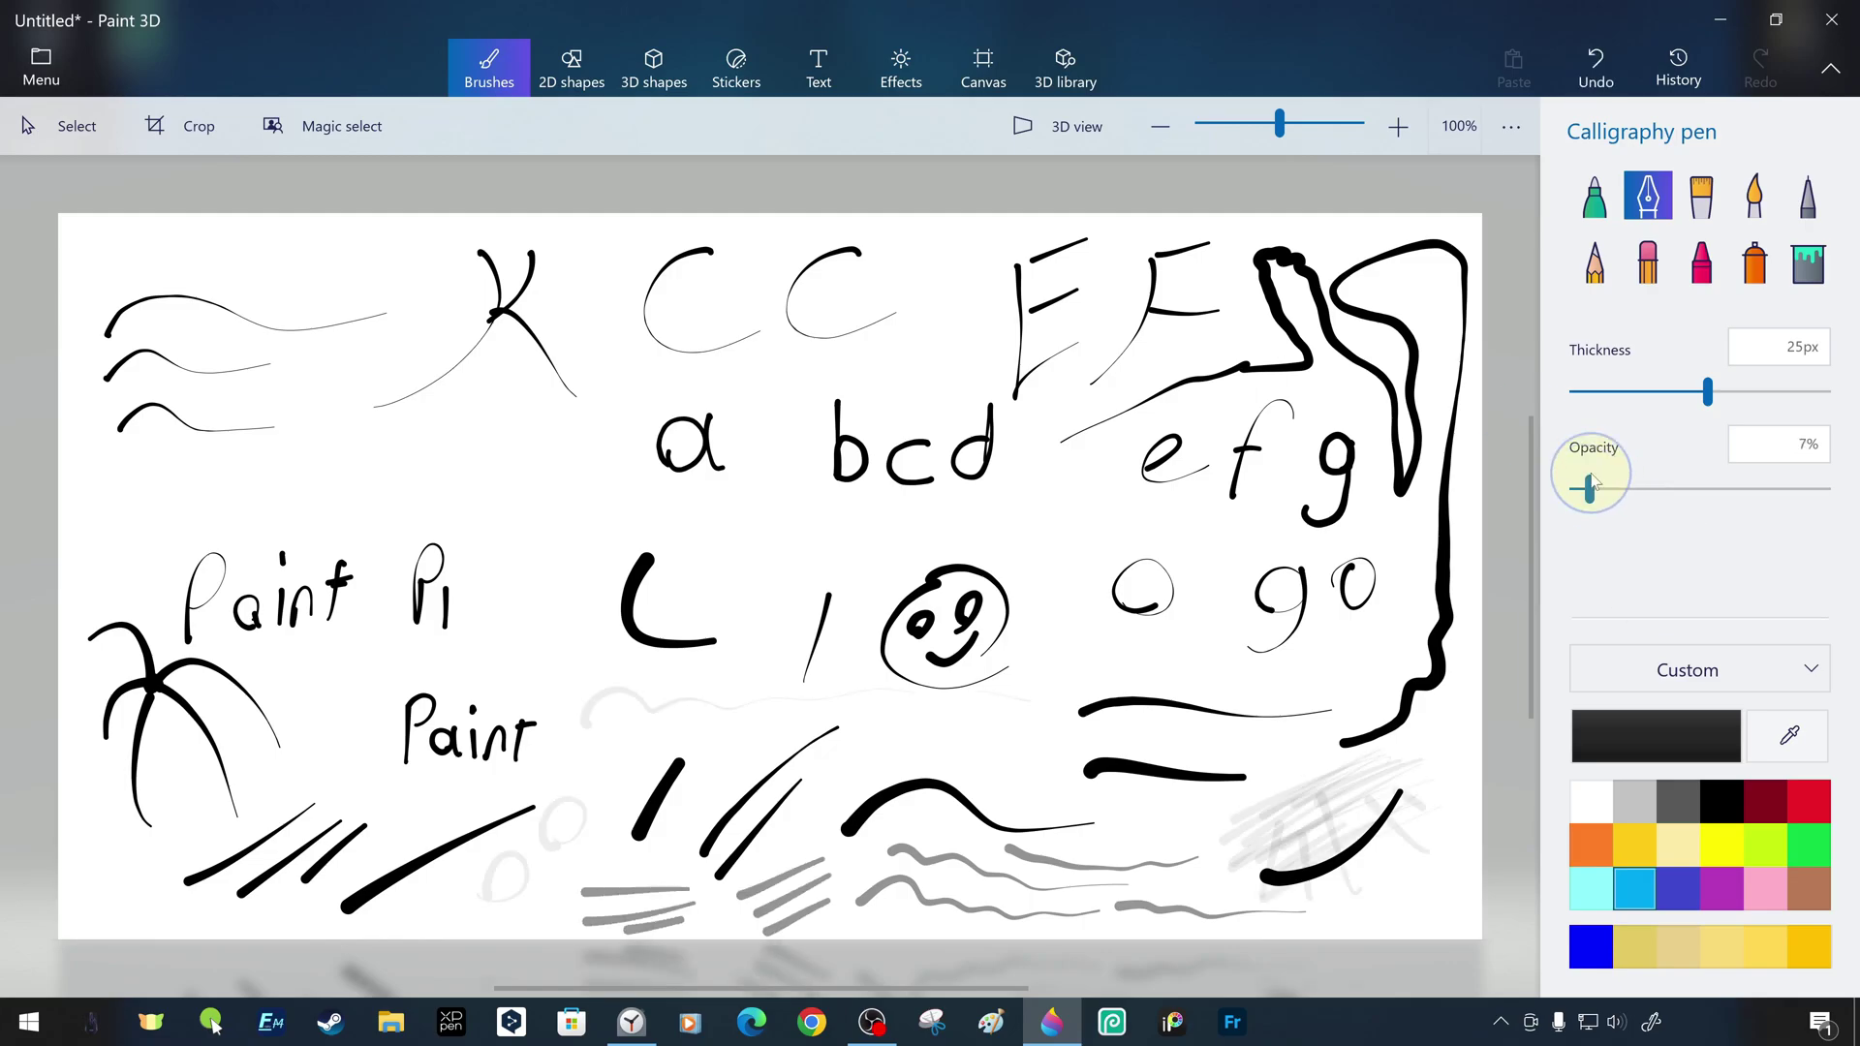
Restore the pen opacity to 100% and readjust the stroke thickness
{"action": "key", "text": "Left"}
{"action": "key", "text": "Right"}
{"action": "key", "text": "Right"}
{"action": "key", "text": "Right"}
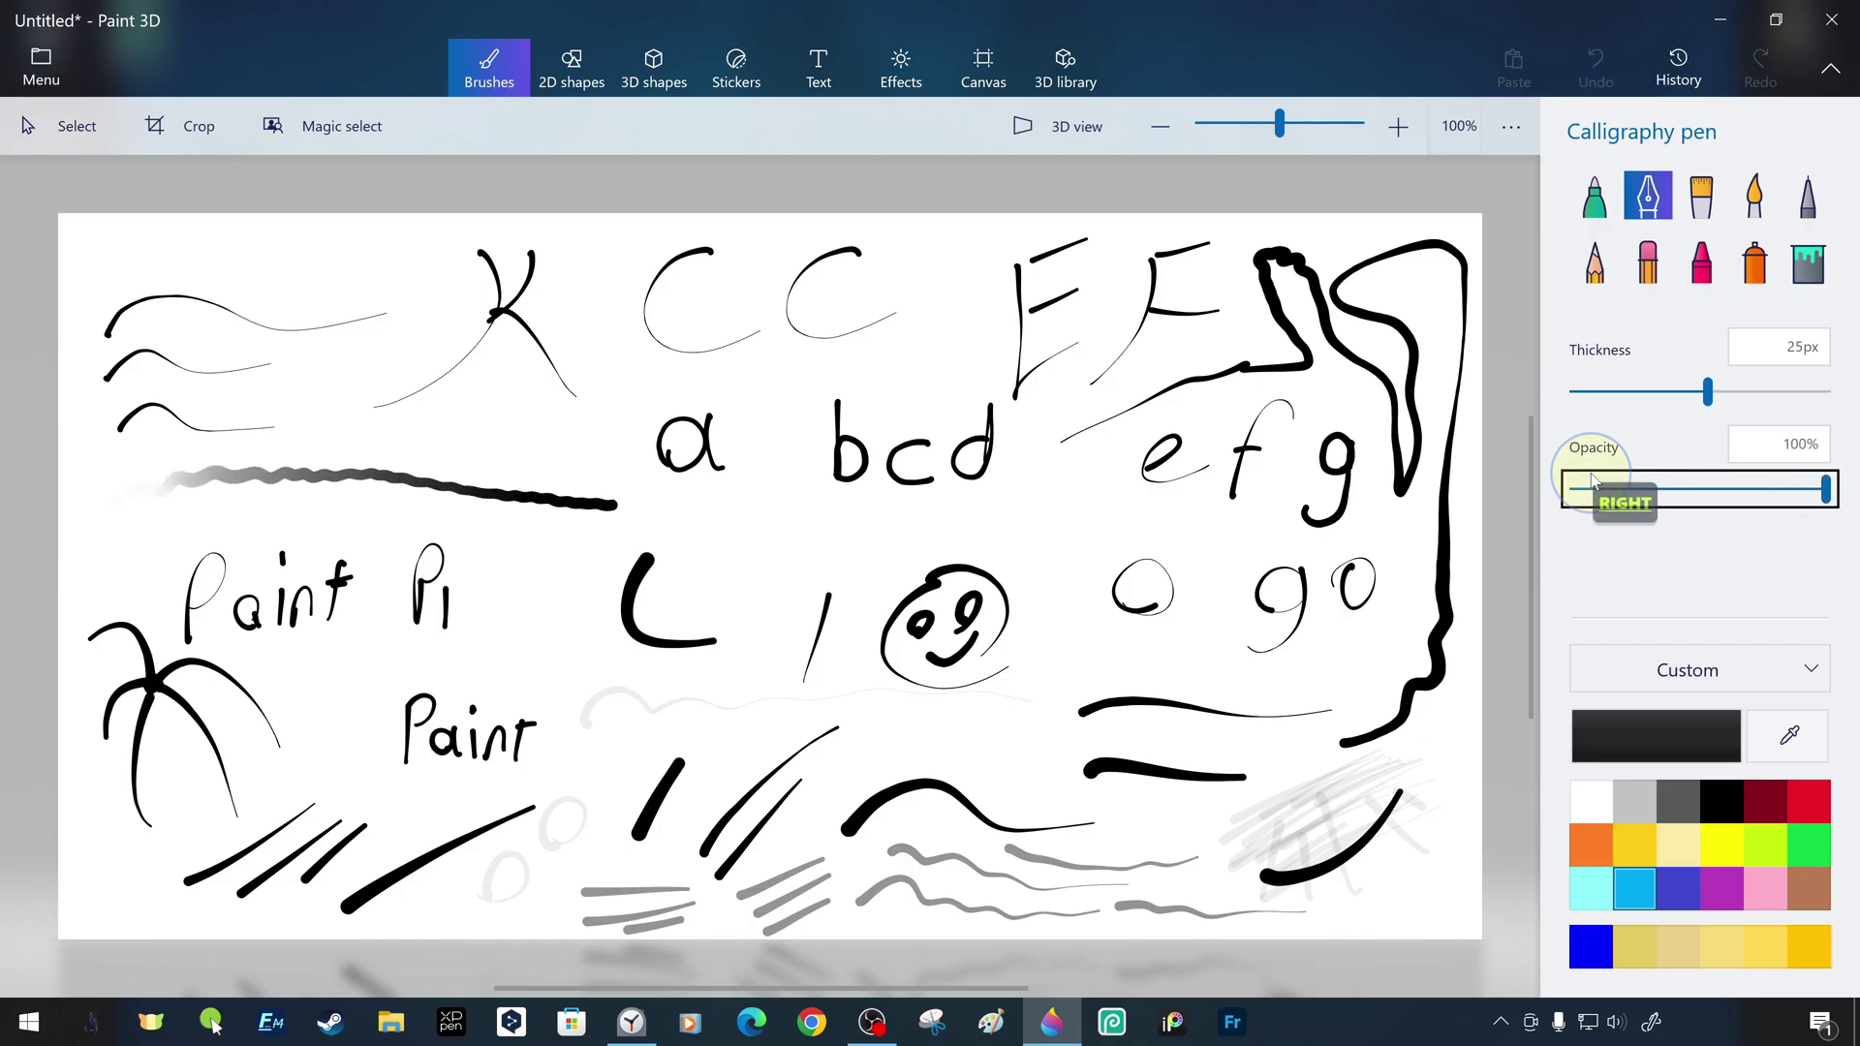
{"action": "left_click_drag", "start_coordinate": [1708, 392], "coordinate": [1573, 392]}
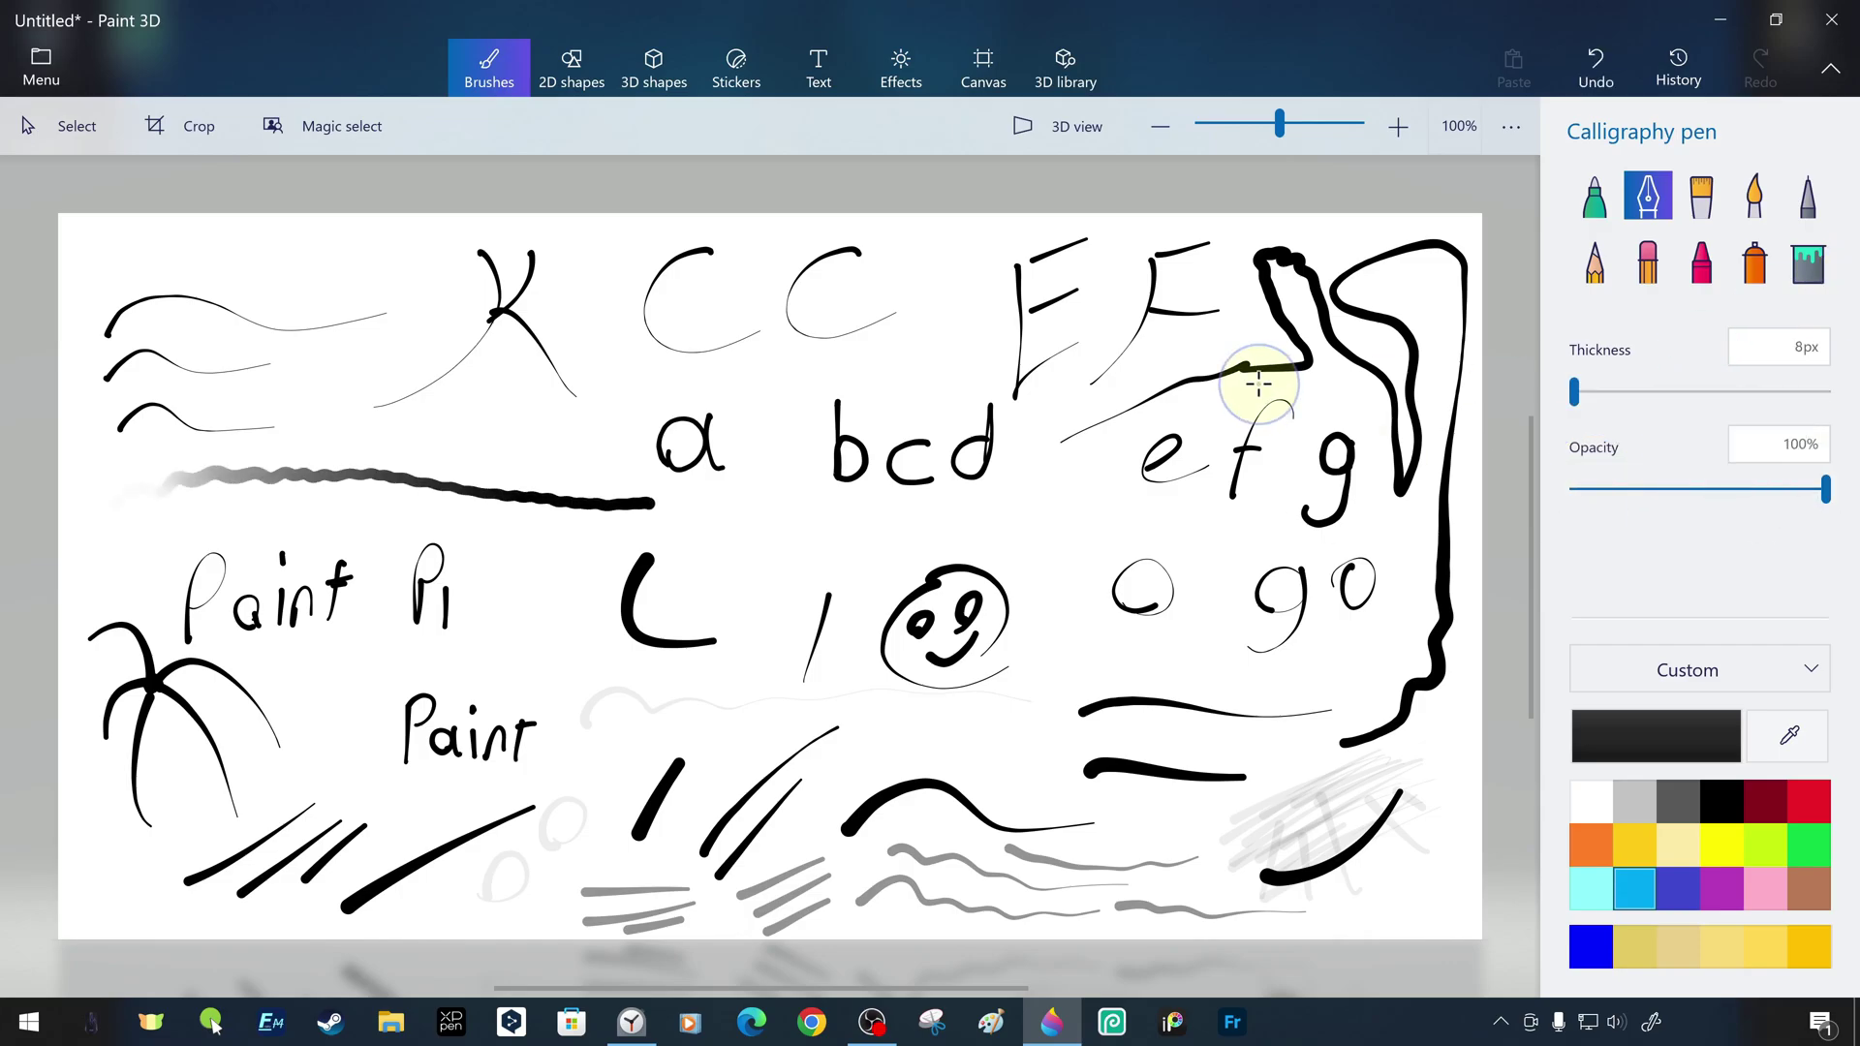
{"action": "key", "text": "Right"}
{"action": "key", "text": "Right"}
{"action": "key", "text": "Right"}
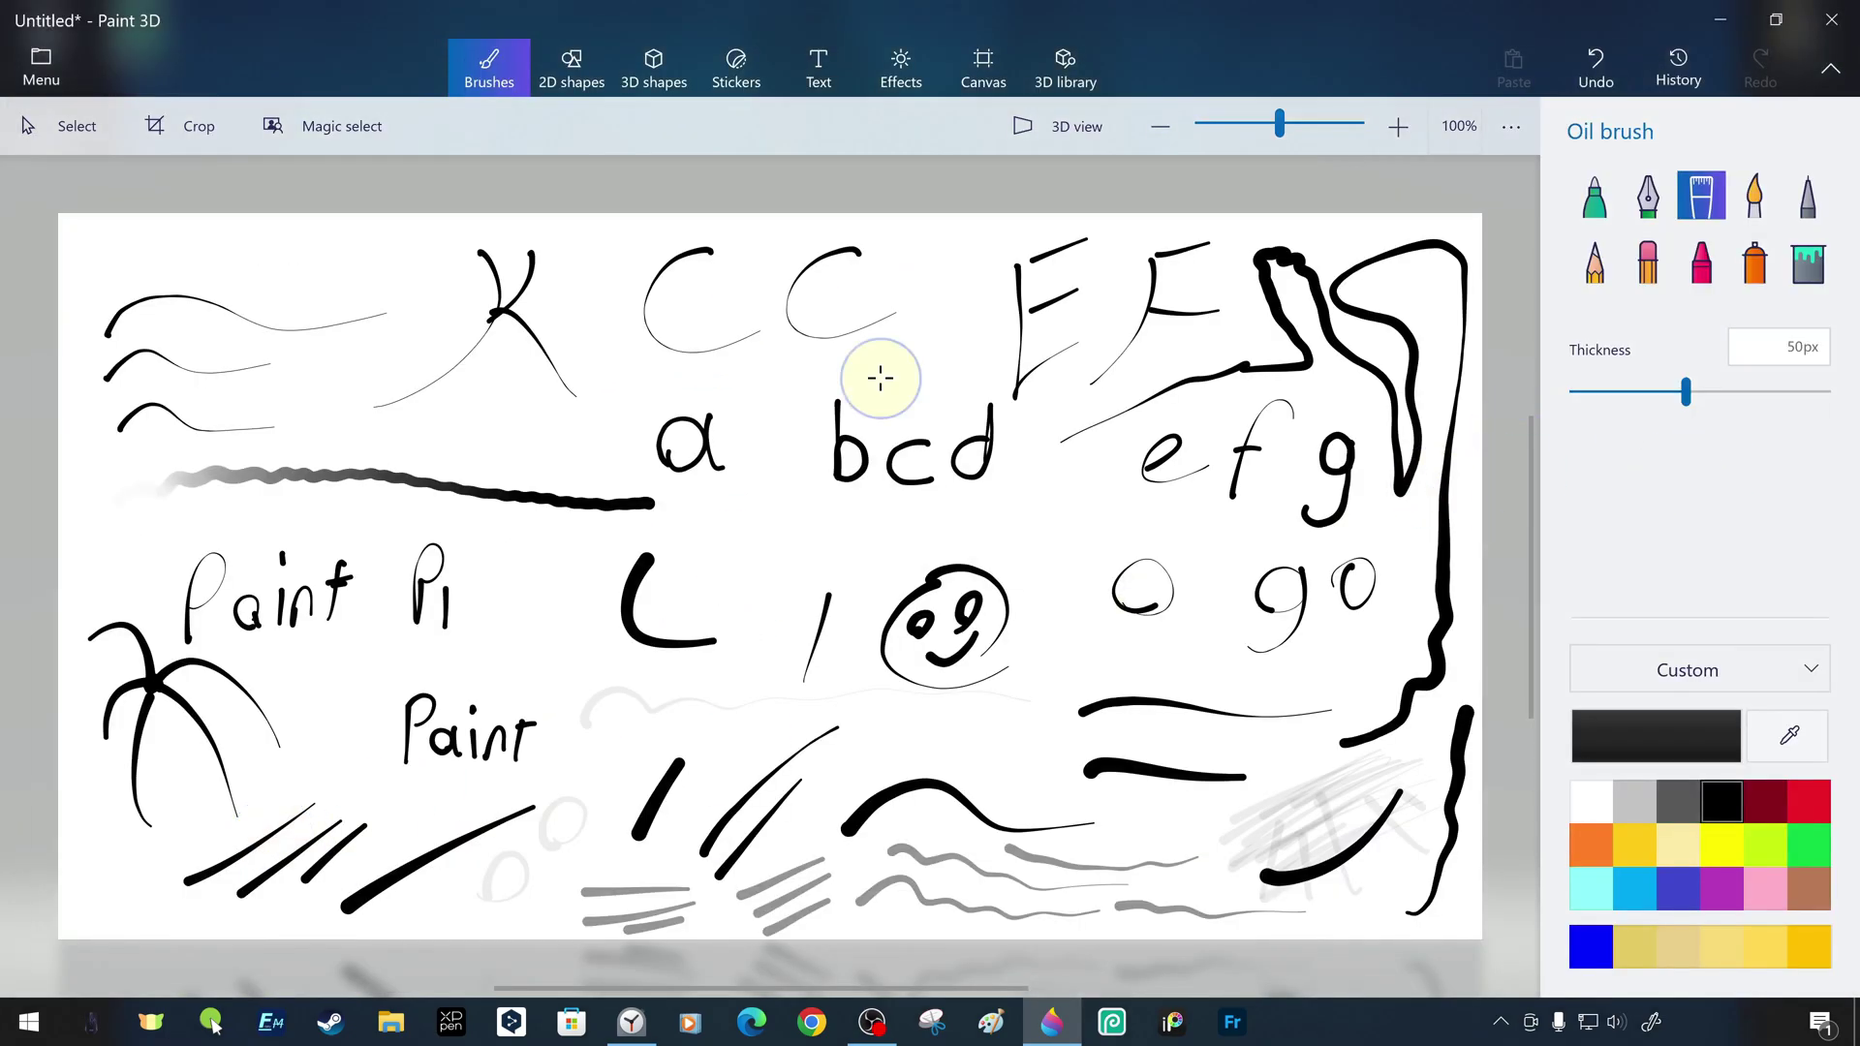
Clear the canvas and set up a thin lime-green Oil brush
{"action": "left_click", "coordinate": [161, 132]}
{"action": "key", "text": "ctrl+a"}
{"action": "key", "text": "Delete"}
{"action": "left_click", "coordinate": [1701, 196]}
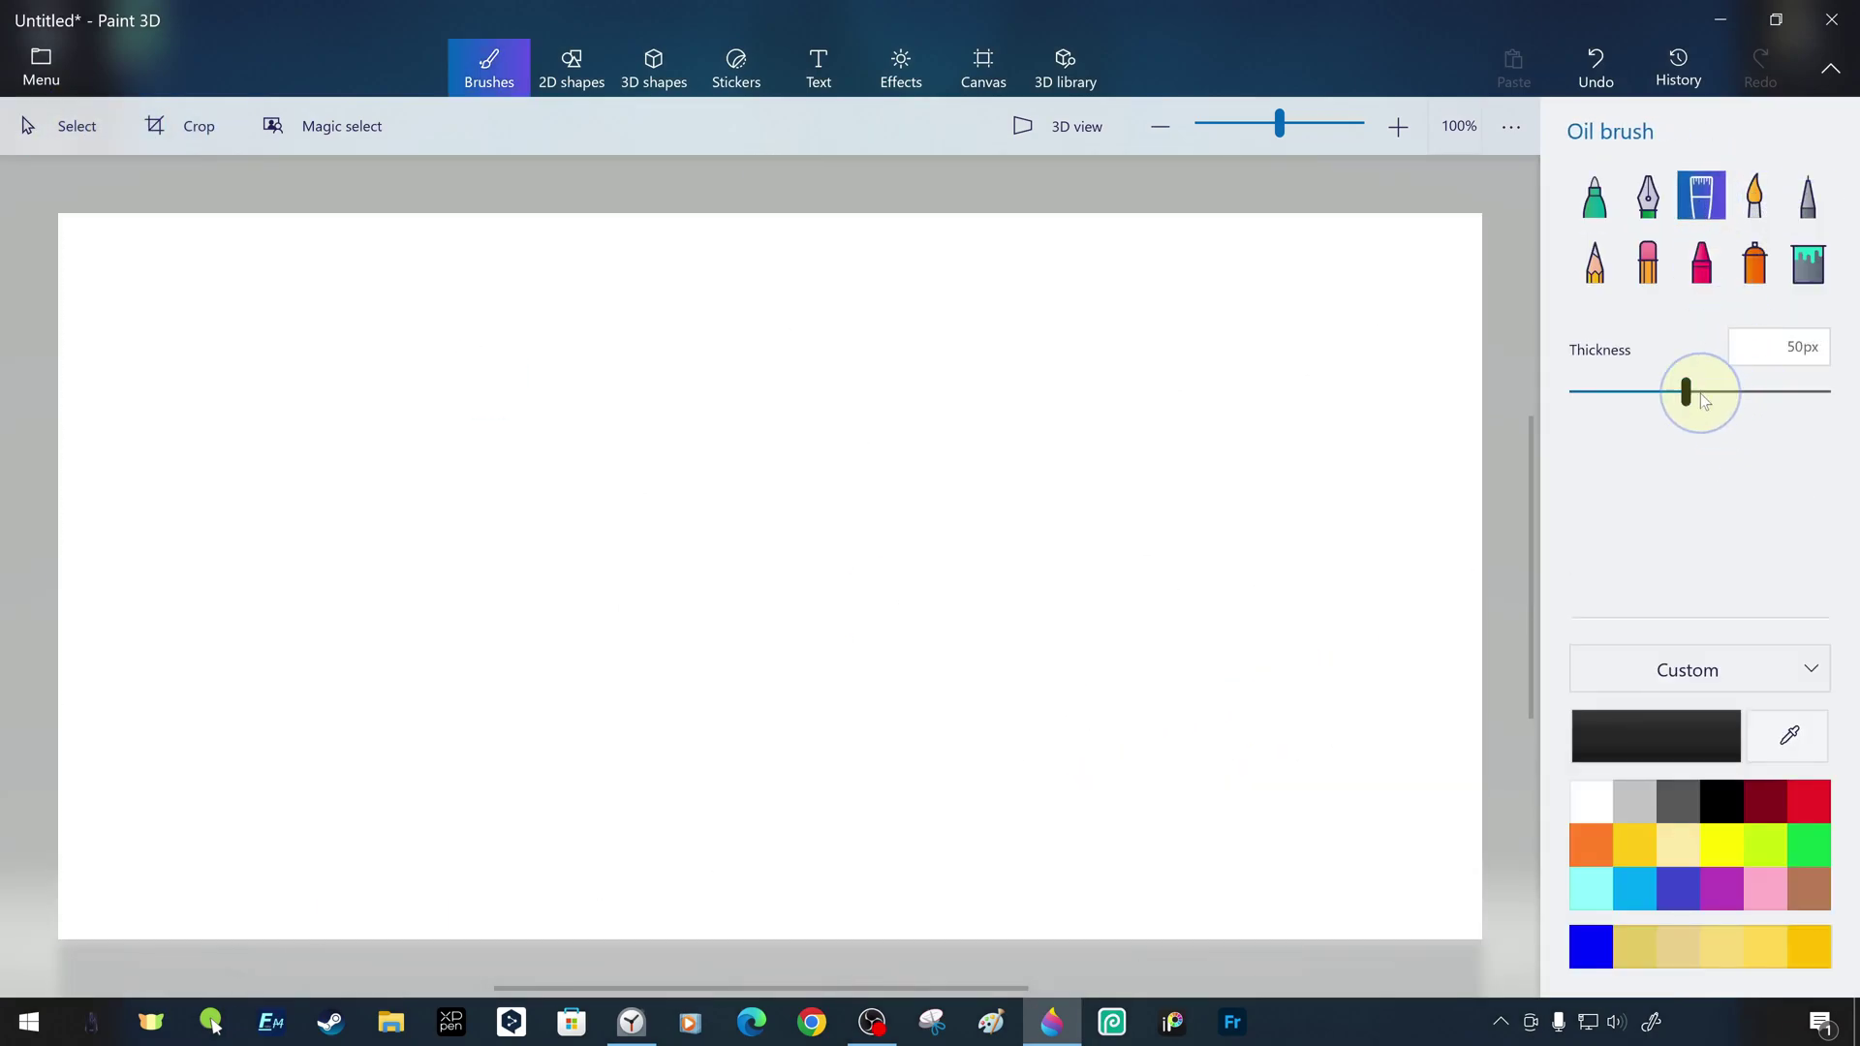
{"action": "left_click_drag", "start_coordinate": [1700, 393], "coordinate": [1547, 394]}
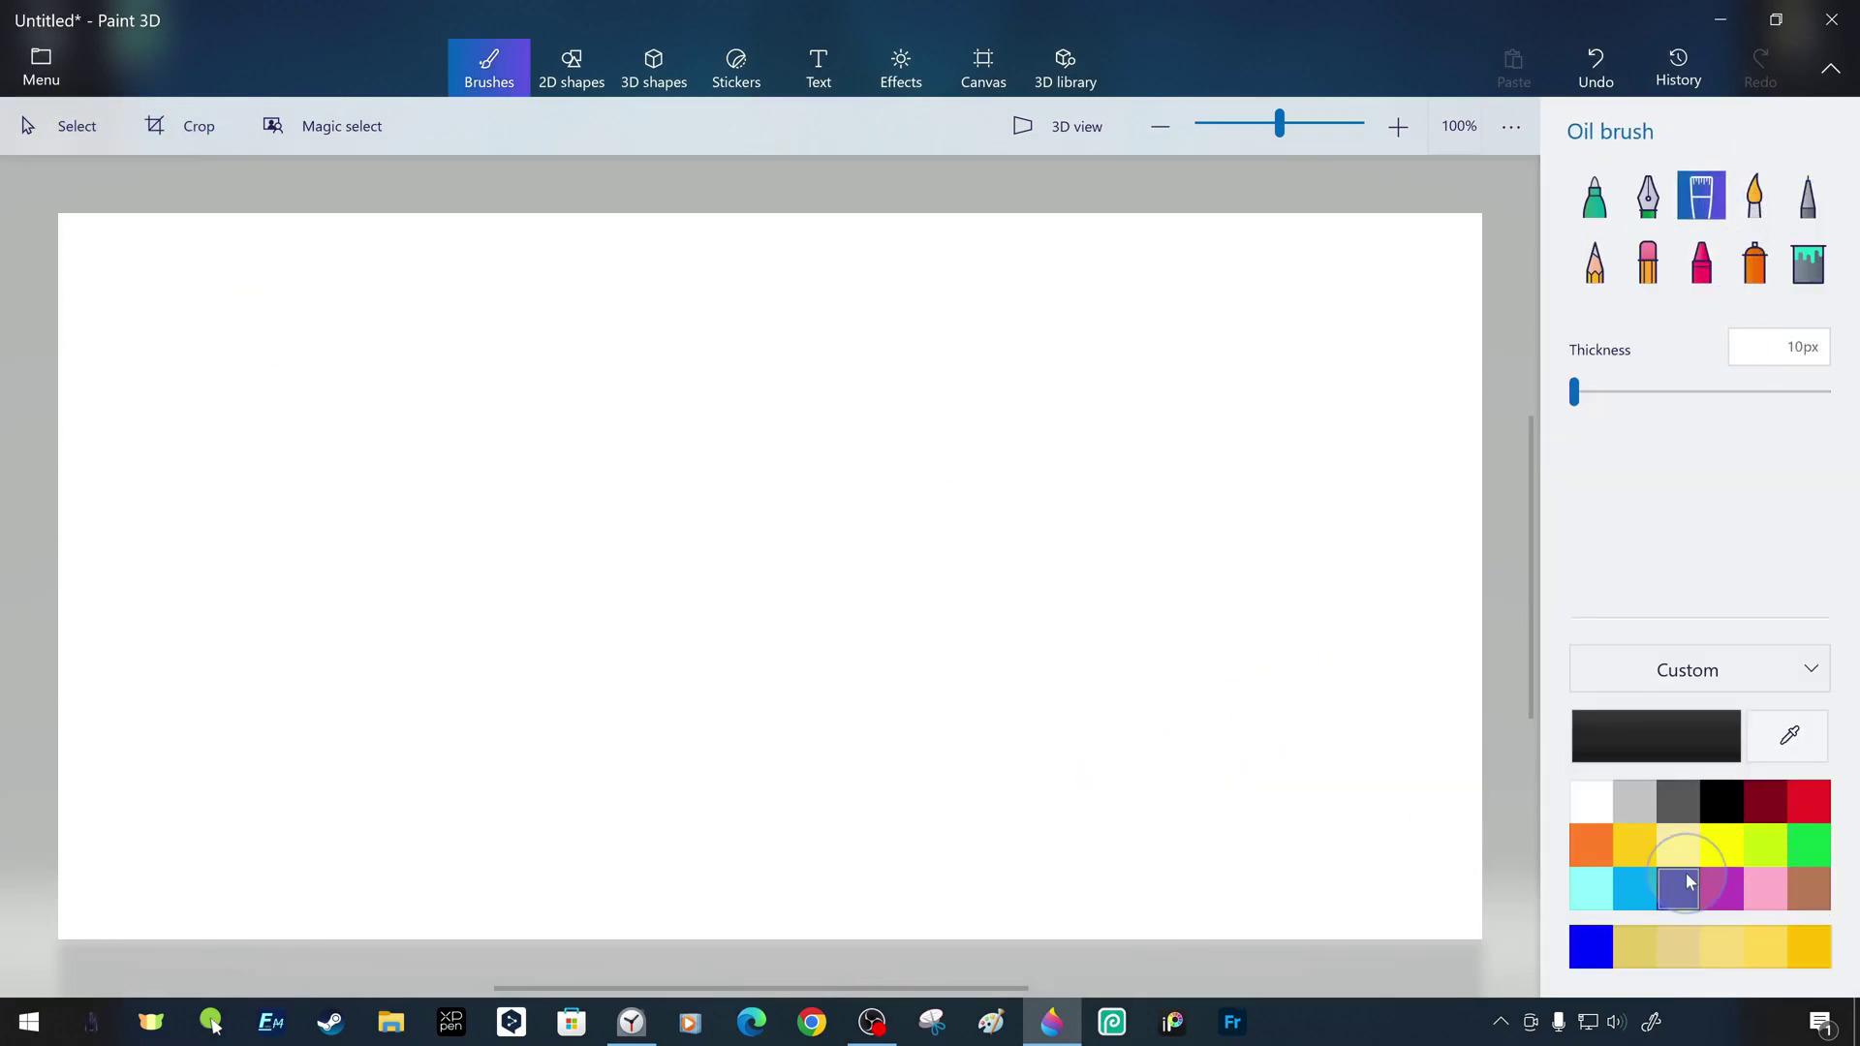
{"action": "left_click", "coordinate": [1767, 848]}
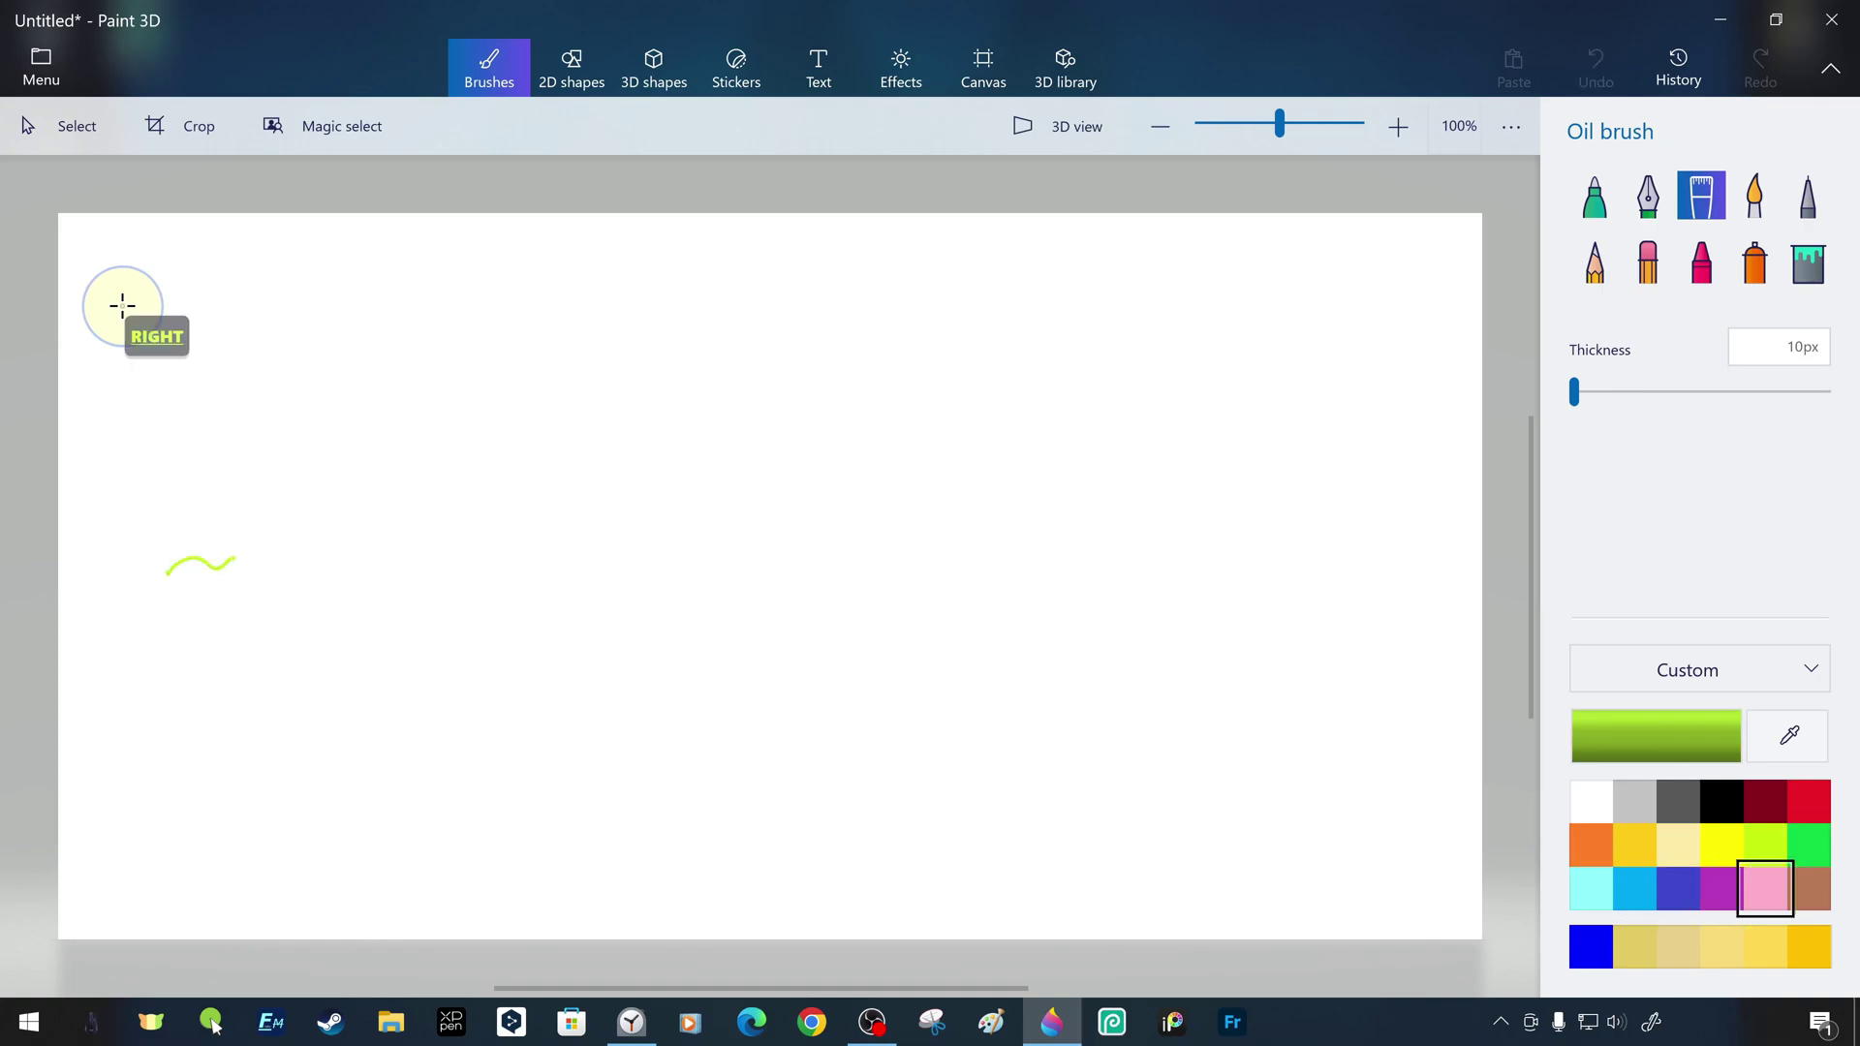
Paint a thin green wave, then a maximum-thickness green wave with an upward hook
{"action": "left_click_drag", "start_coordinate": [210, 559], "coordinate": [364, 577]}
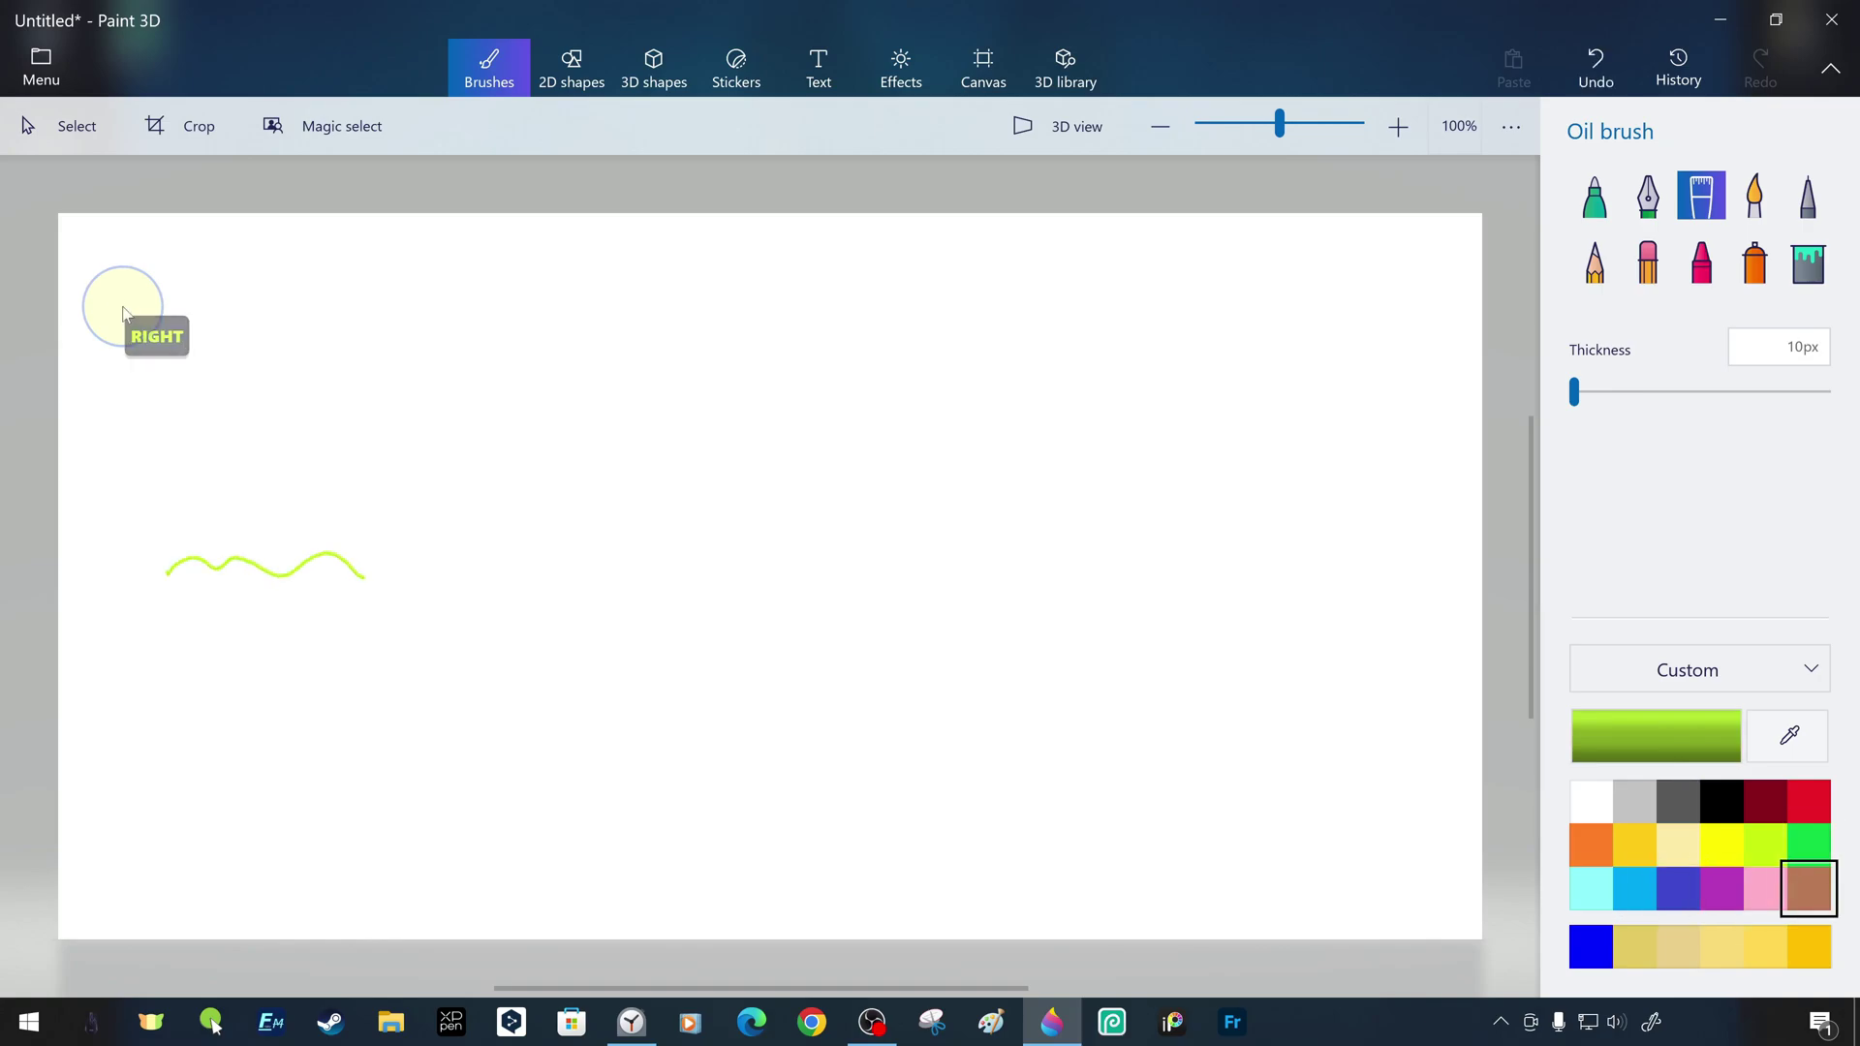
{"action": "right_click", "coordinate": [1577, 394]}
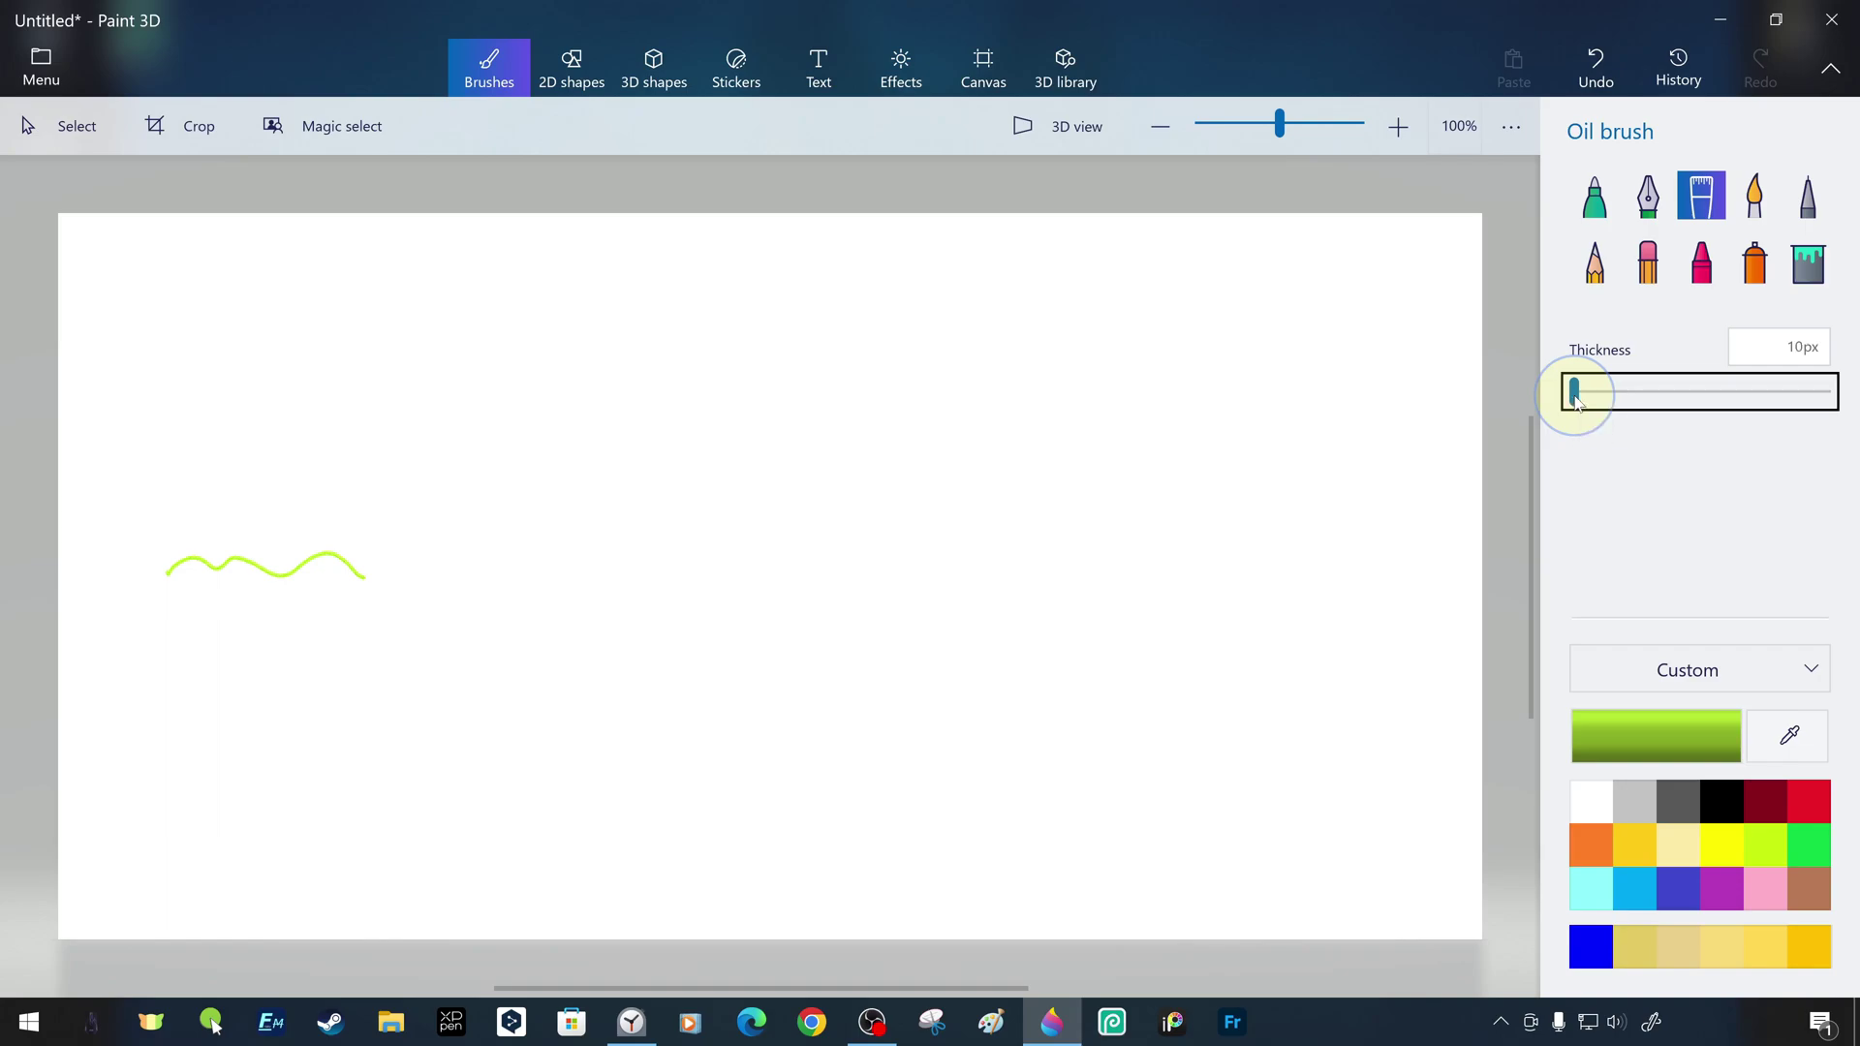
{"action": "key", "text": "Right"}
{"action": "key", "text": "Right"}
{"action": "key", "text": "Right"}
{"action": "mouse_move", "coordinate": [206, 511]}
{"action": "left_mouse_down"}
{"action": "mouse_move", "coordinate": [1305, 575]}
{"action": "mouse_move", "coordinate": [1320, 366]}
{"action": "left_mouse_up"}
{"action": "left_click_drag", "start_coordinate": [1128, 325], "coordinate": [1235, 282]}
Dab six green dots around the thick green stroke
{"action": "left_click", "coordinate": [1215, 391]}
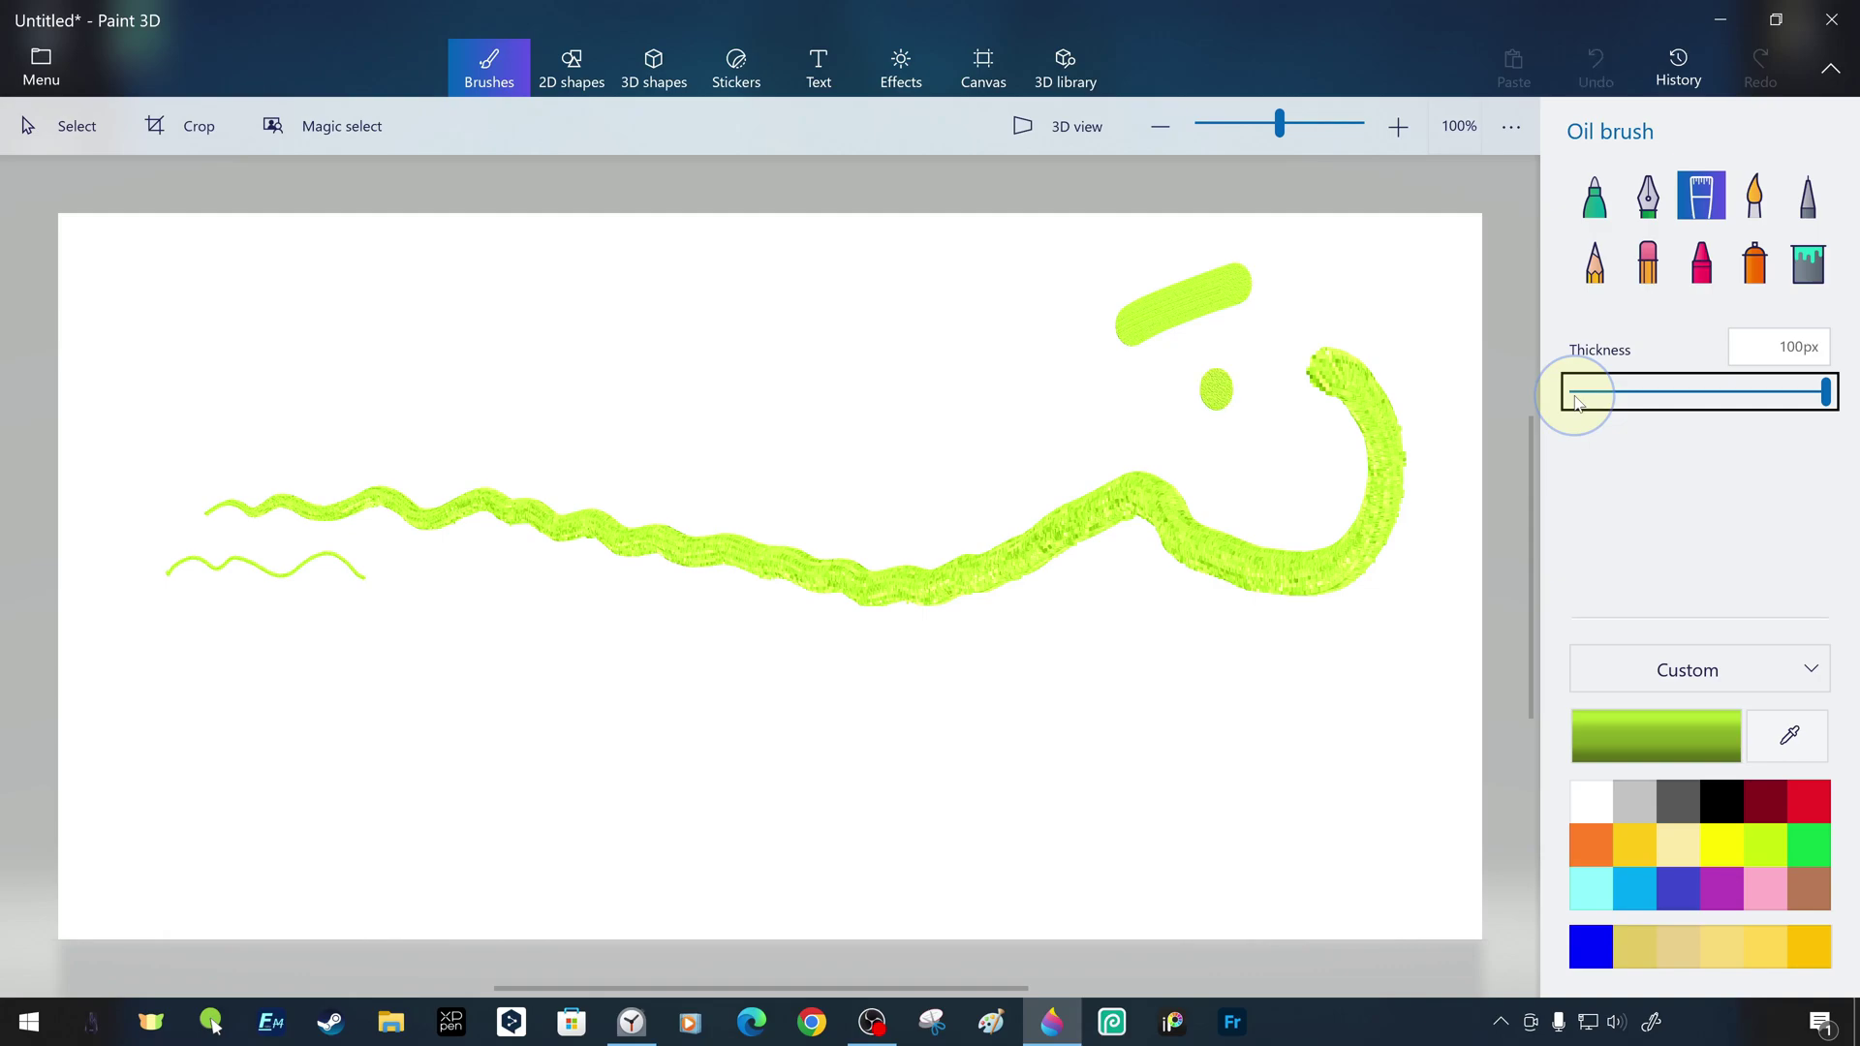
{"action": "left_click", "coordinate": [1057, 665]}
{"action": "left_click", "coordinate": [1182, 687]}
{"action": "left_click", "coordinate": [1224, 700]}
{"action": "left_click", "coordinate": [1220, 738]}
{"action": "left_click", "coordinate": [1177, 758]}
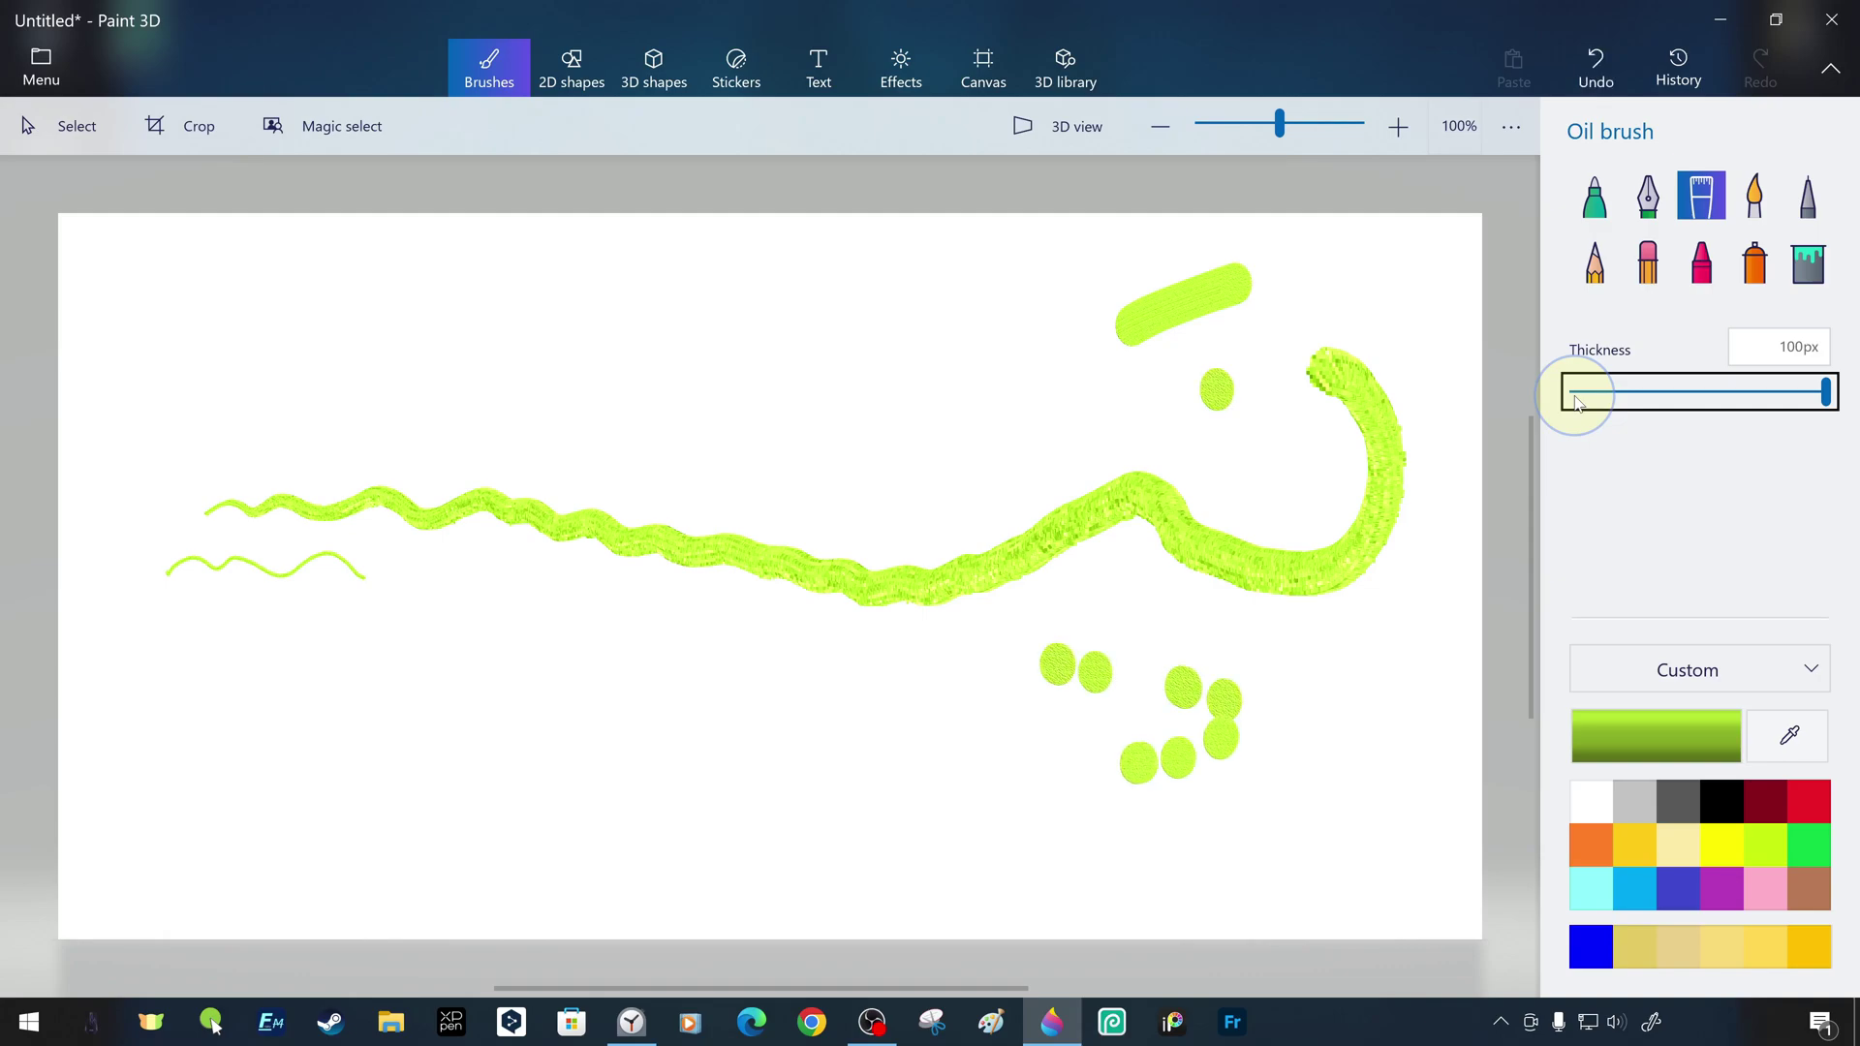
Add brown strokes, then dark-blue, light-blue and cyan curly strokes at 43px
{"action": "left_click", "coordinate": [1808, 888]}
{"action": "left_click_drag", "start_coordinate": [286, 432], "coordinate": [971, 564]}
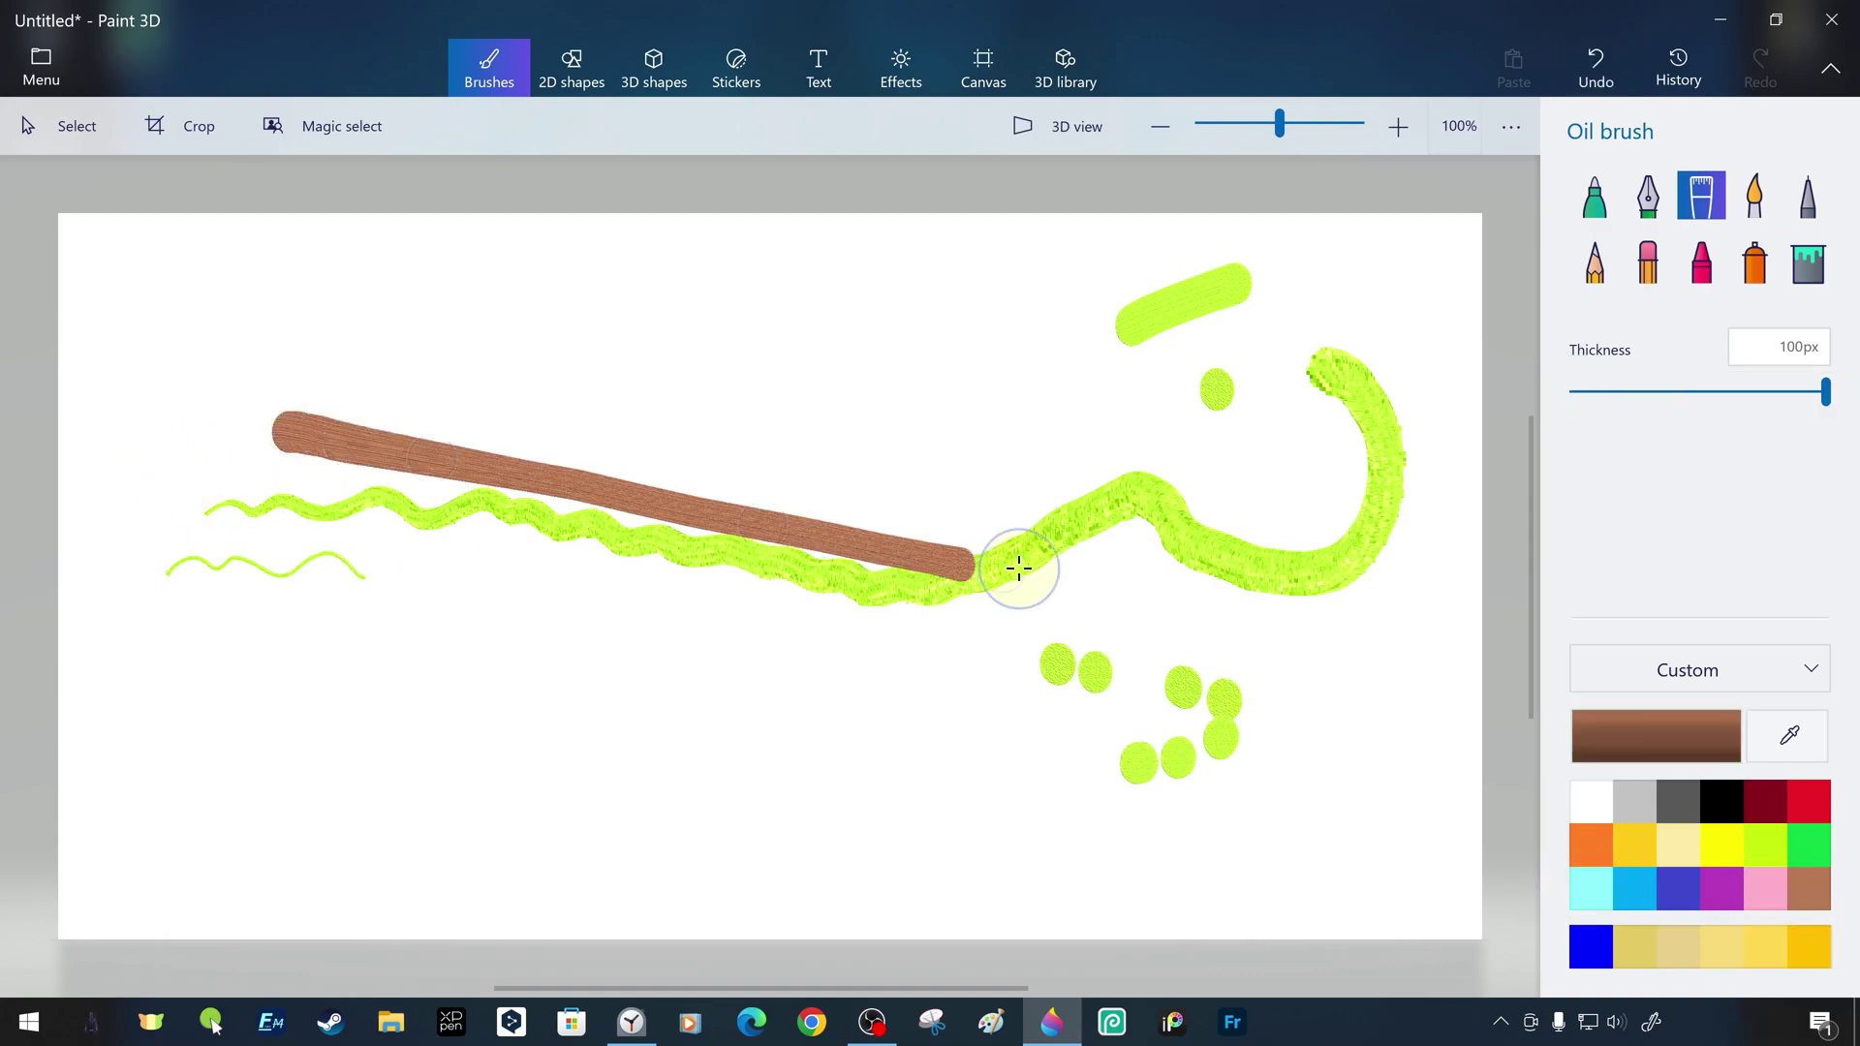
{"action": "mouse_move", "coordinate": [705, 592]}
{"action": "left_mouse_down"}
{"action": "mouse_move", "coordinate": [683, 783]}
{"action": "mouse_move", "coordinate": [515, 880]}
{"action": "left_mouse_up"}
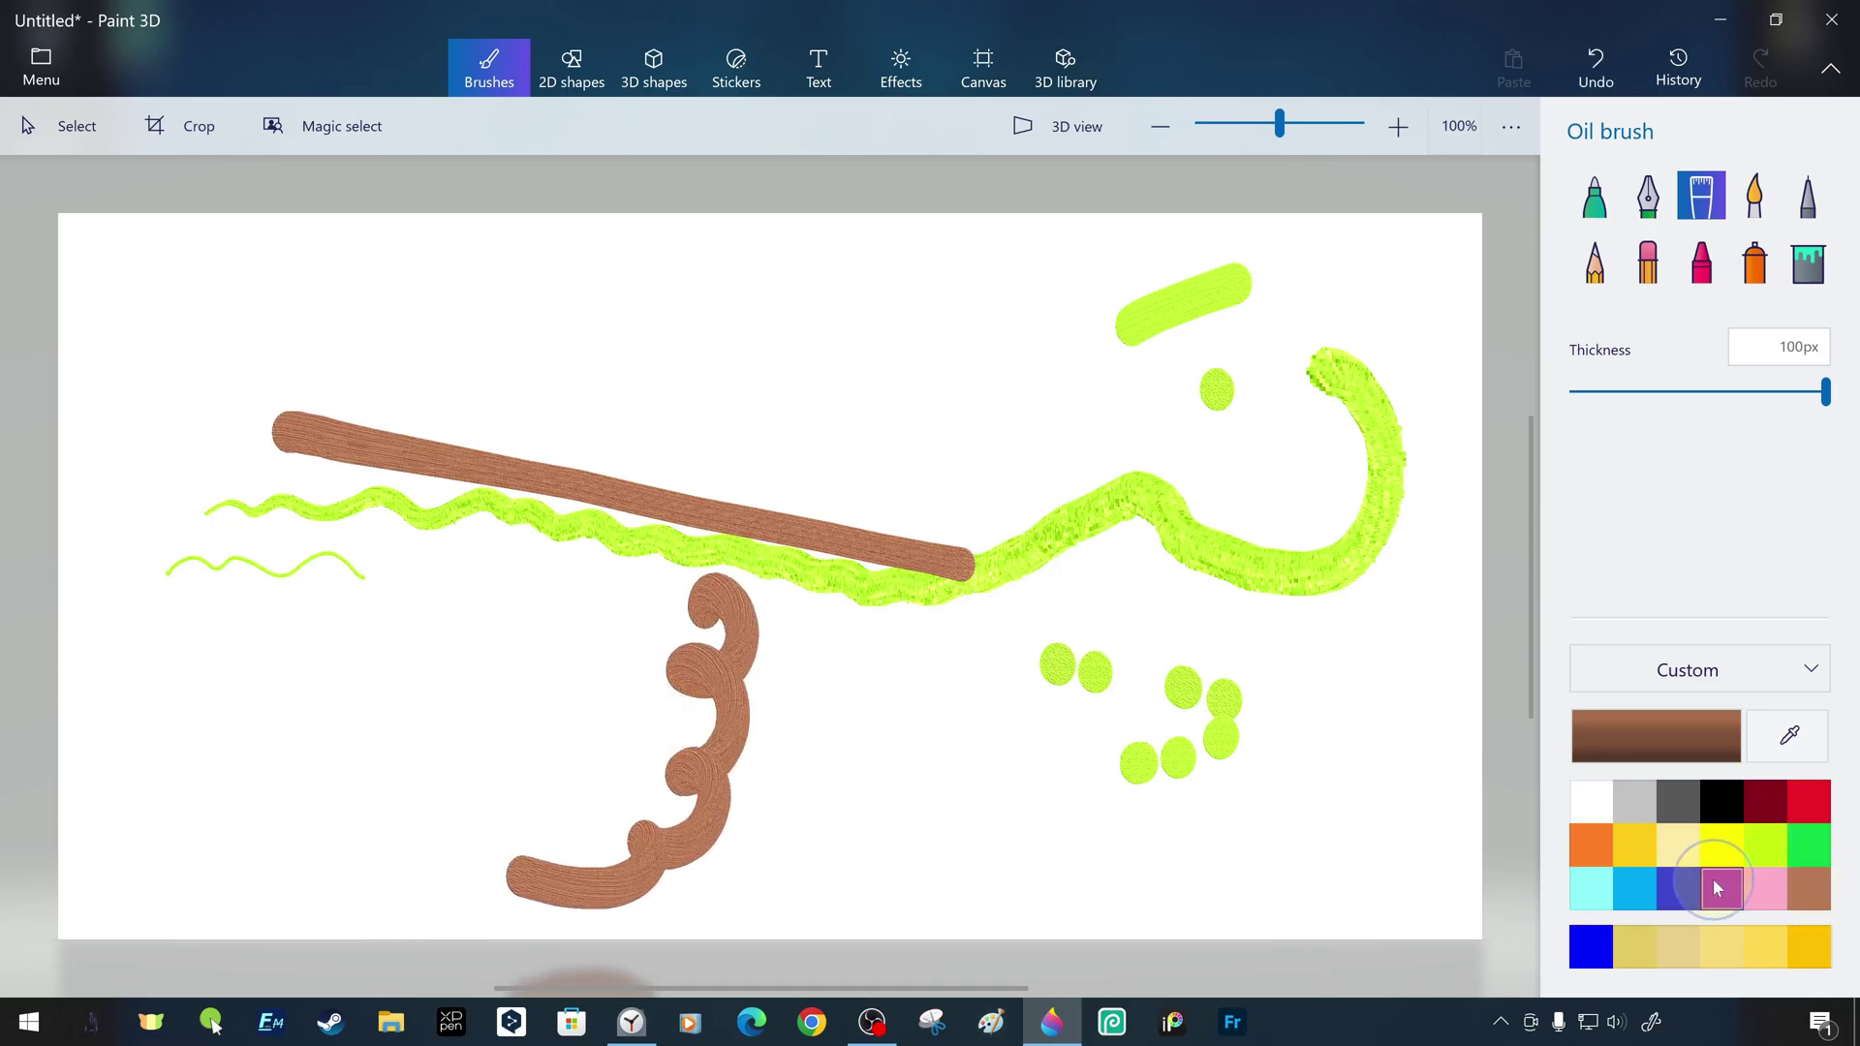
{"action": "left_click", "coordinate": [1677, 887]}
{"action": "left_click", "coordinate": [1668, 390]}
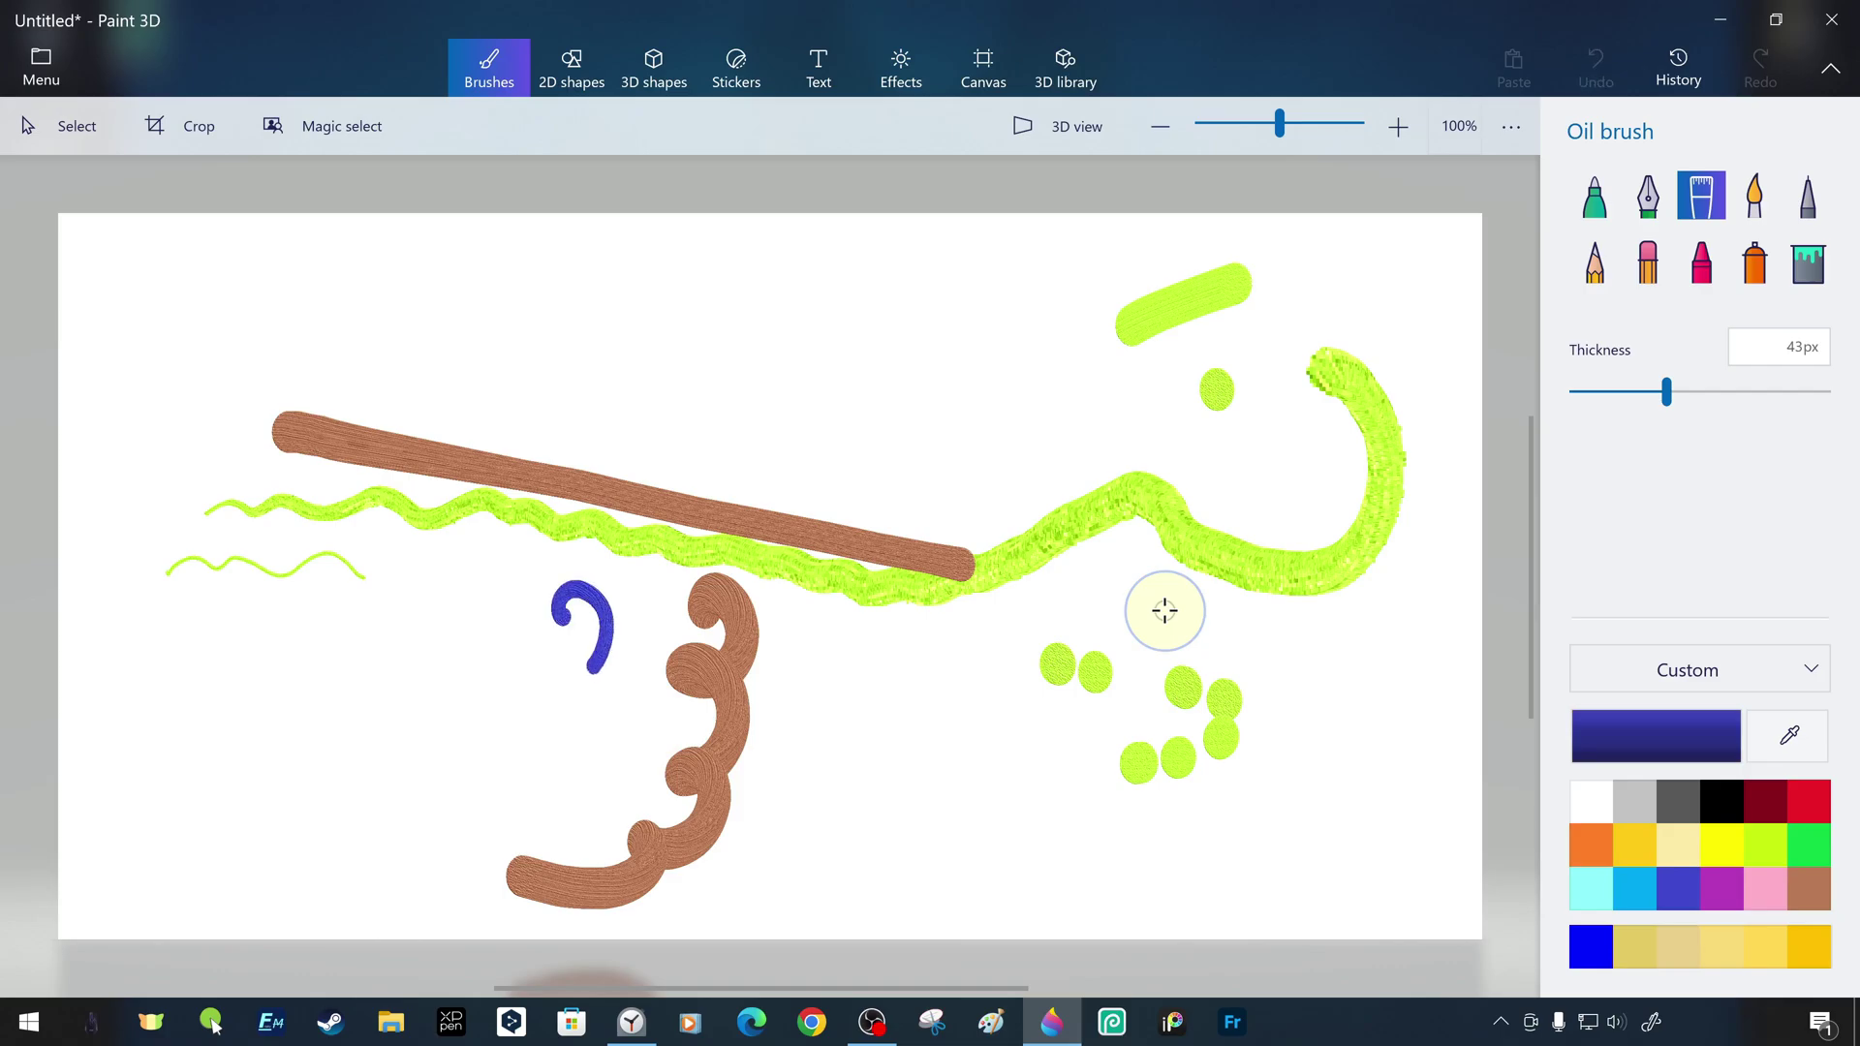
{"action": "left_click_drag", "start_coordinate": [563, 613], "coordinate": [297, 860]}
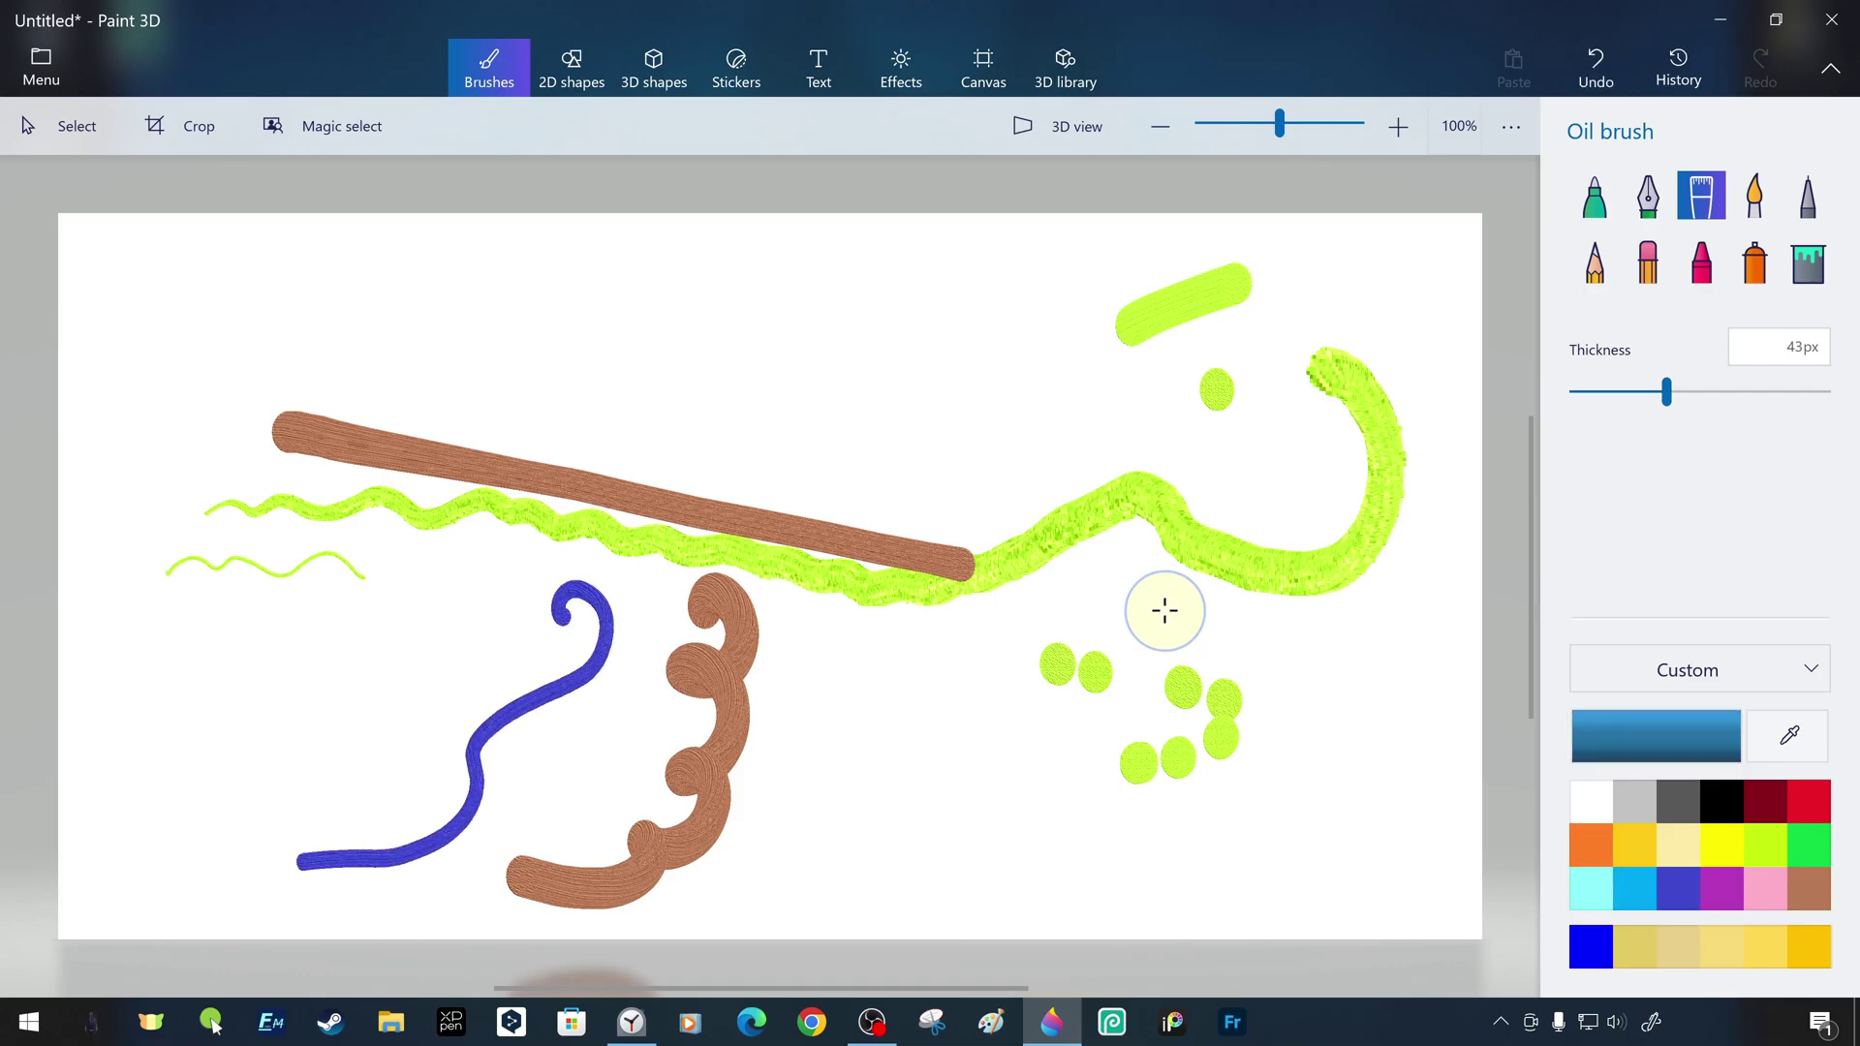
{"action": "left_click_drag", "start_coordinate": [433, 600], "coordinate": [331, 803]}
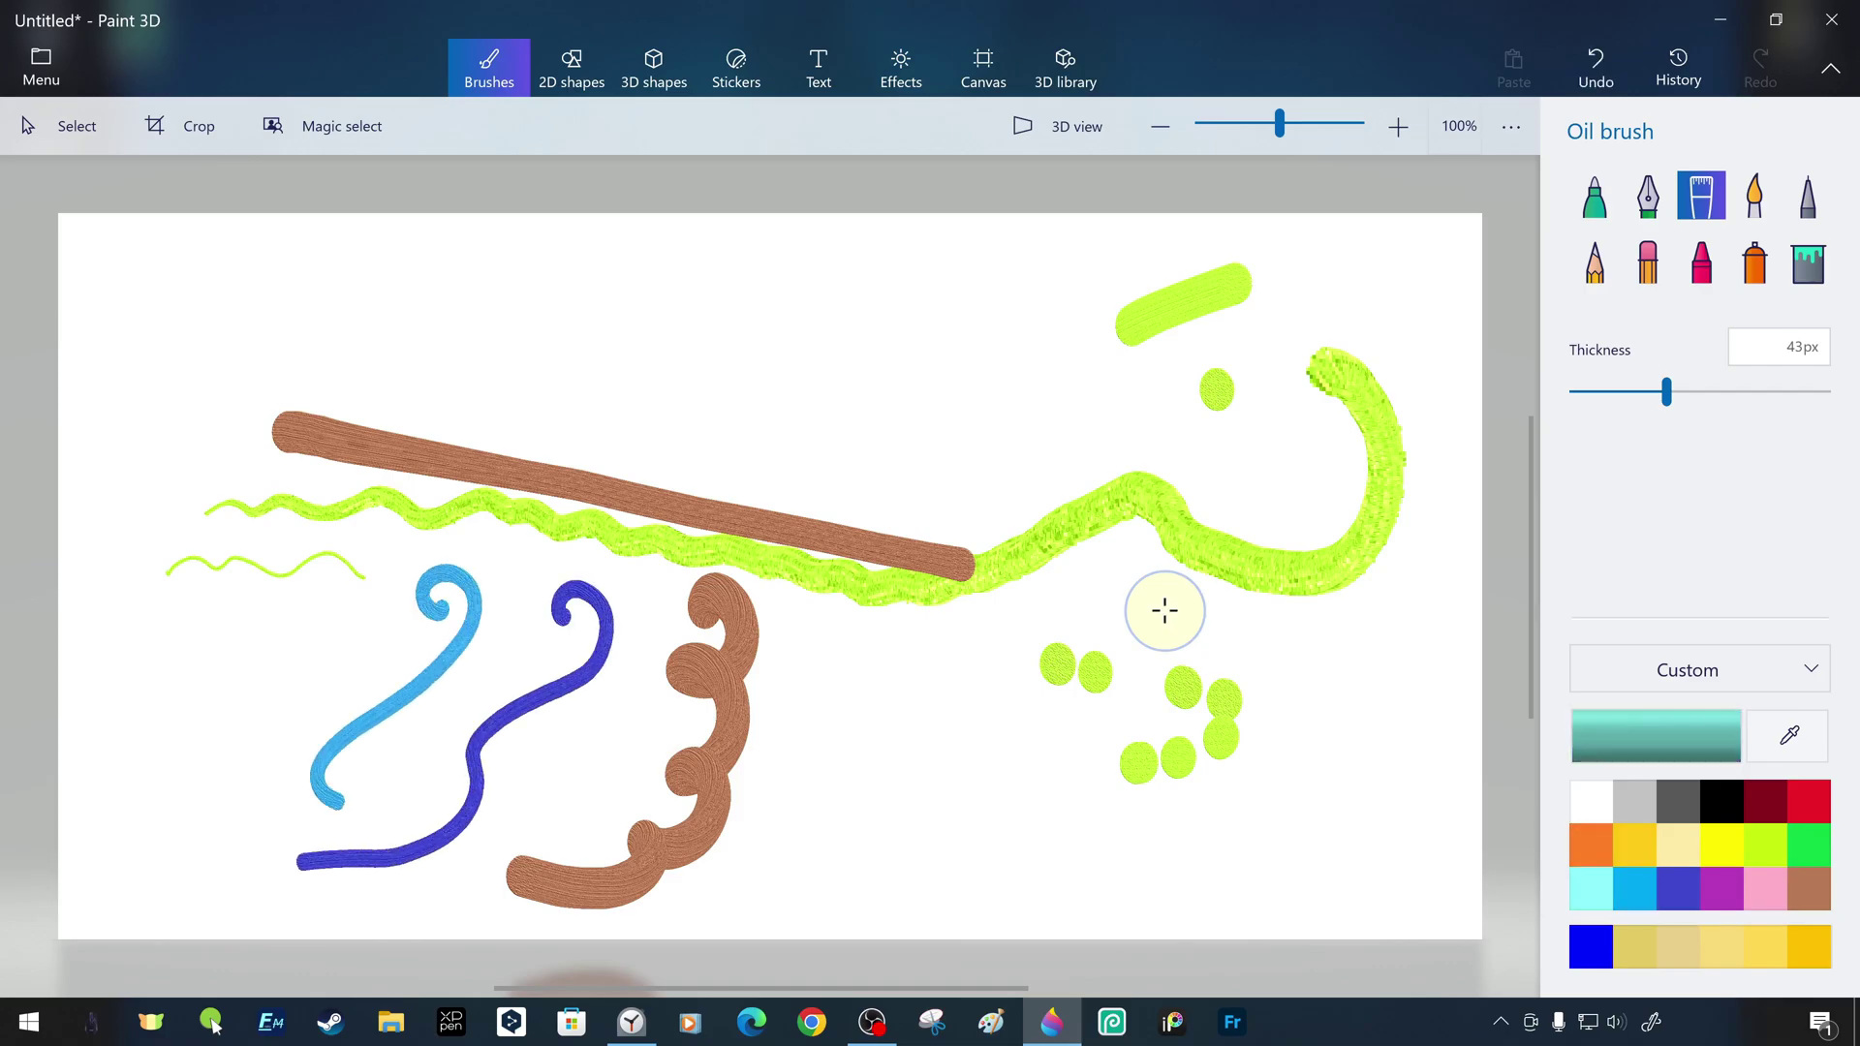
{"action": "left_click_drag", "start_coordinate": [298, 651], "coordinate": [279, 816]}
Paint a purple diagonal stroke, then a green hook, line and bottom outline
{"action": "left_click", "coordinate": [1723, 889]}
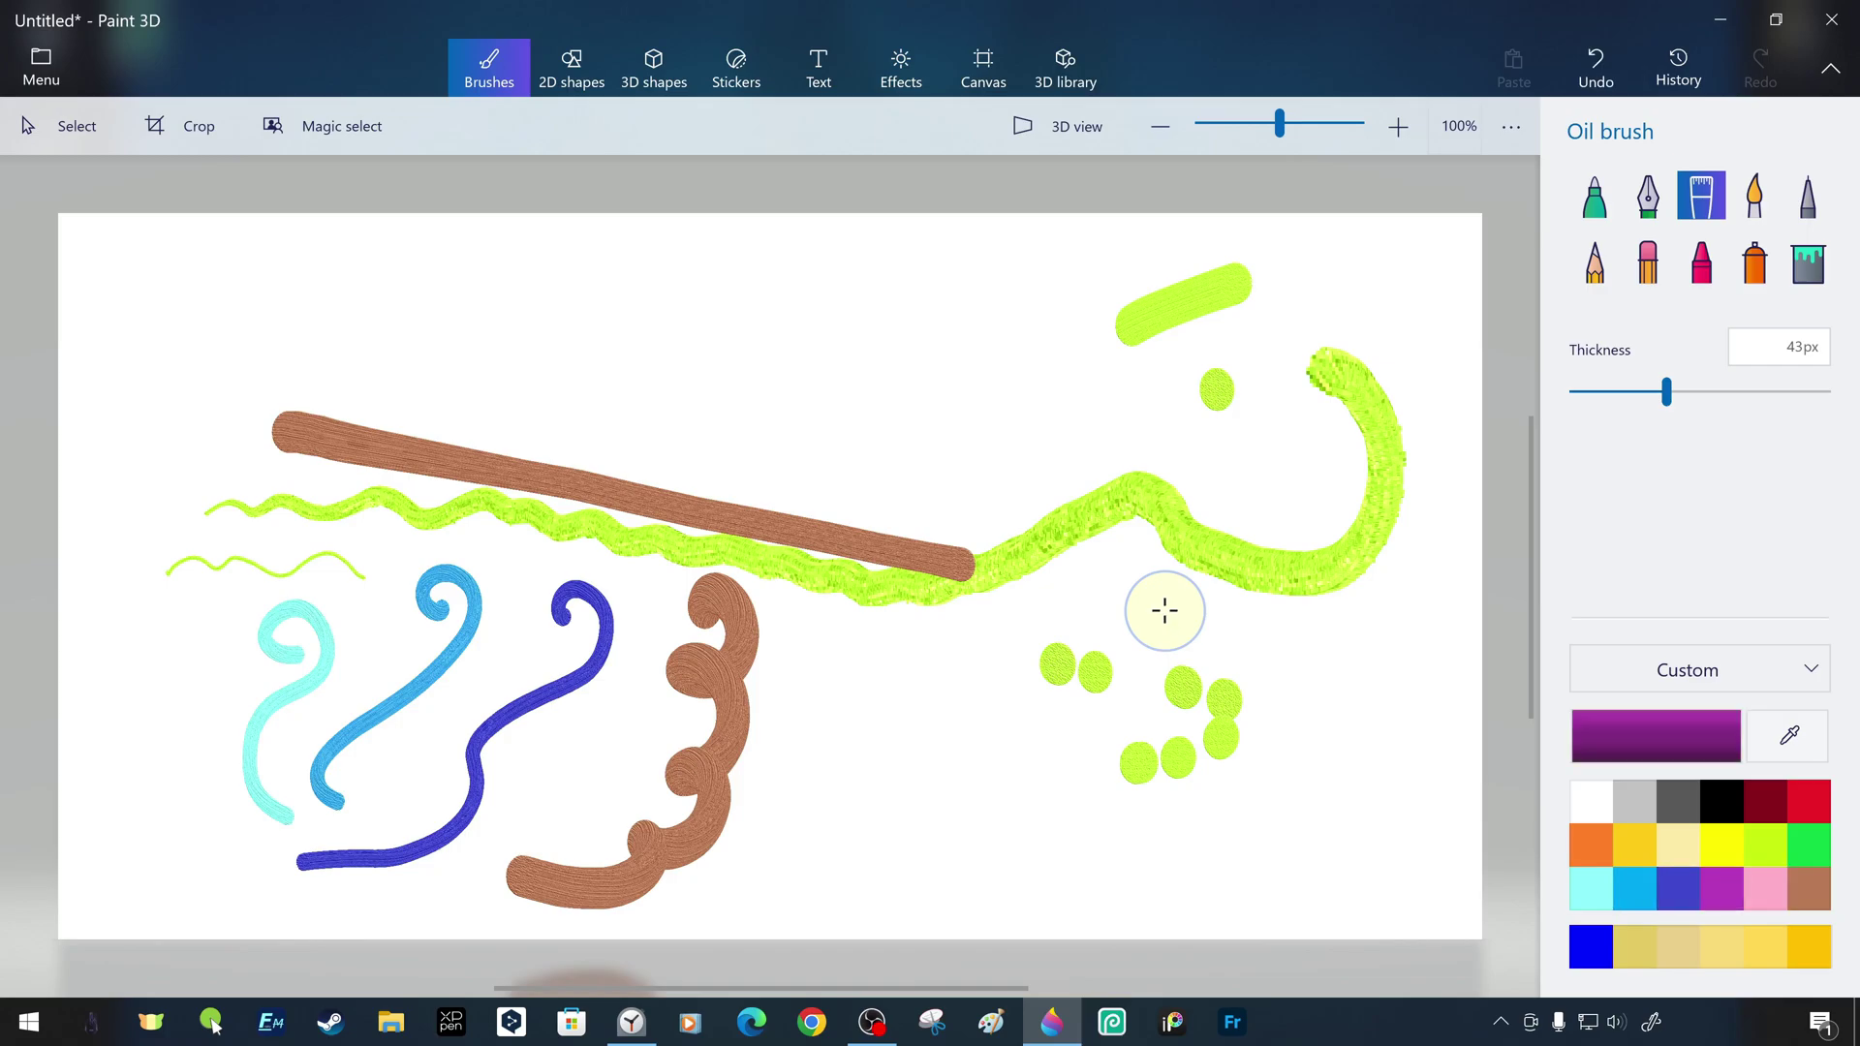
{"action": "left_click_drag", "start_coordinate": [407, 913], "coordinate": [648, 598]}
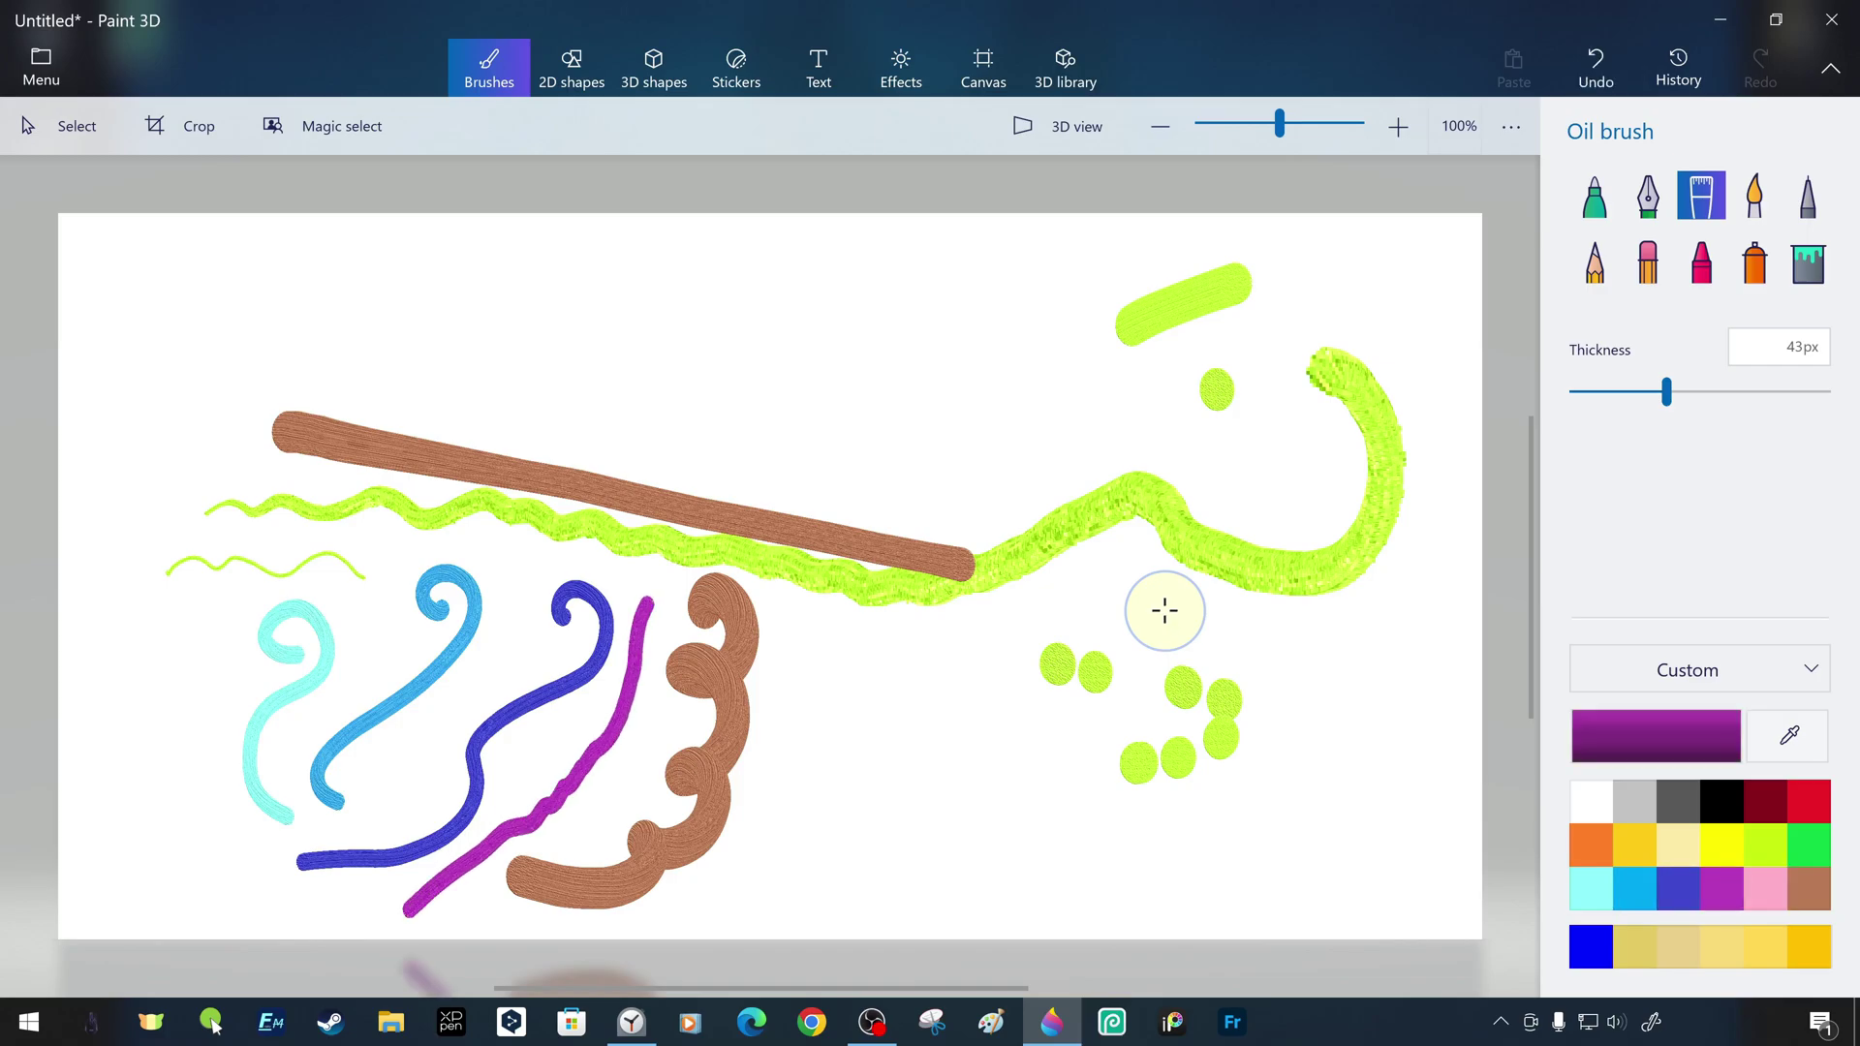
{"action": "left_click", "coordinate": [1810, 844]}
{"action": "mouse_move", "coordinate": [1267, 352]}
{"action": "left_mouse_down"}
{"action": "mouse_move", "coordinate": [1251, 491]}
{"action": "mouse_move", "coordinate": [1054, 439]}
{"action": "left_mouse_up"}
{"action": "left_click_drag", "start_coordinate": [652, 402], "coordinate": [960, 297]}
{"action": "mouse_move", "coordinate": [773, 894]}
{"action": "left_mouse_down"}
{"action": "mouse_move", "coordinate": [841, 736]}
{"action": "mouse_move", "coordinate": [1017, 724]}
{"action": "mouse_move", "coordinate": [1013, 892]}
{"action": "left_mouse_up"}
{"action": "left_click_drag", "start_coordinate": [1015, 727], "coordinate": [1010, 897]}
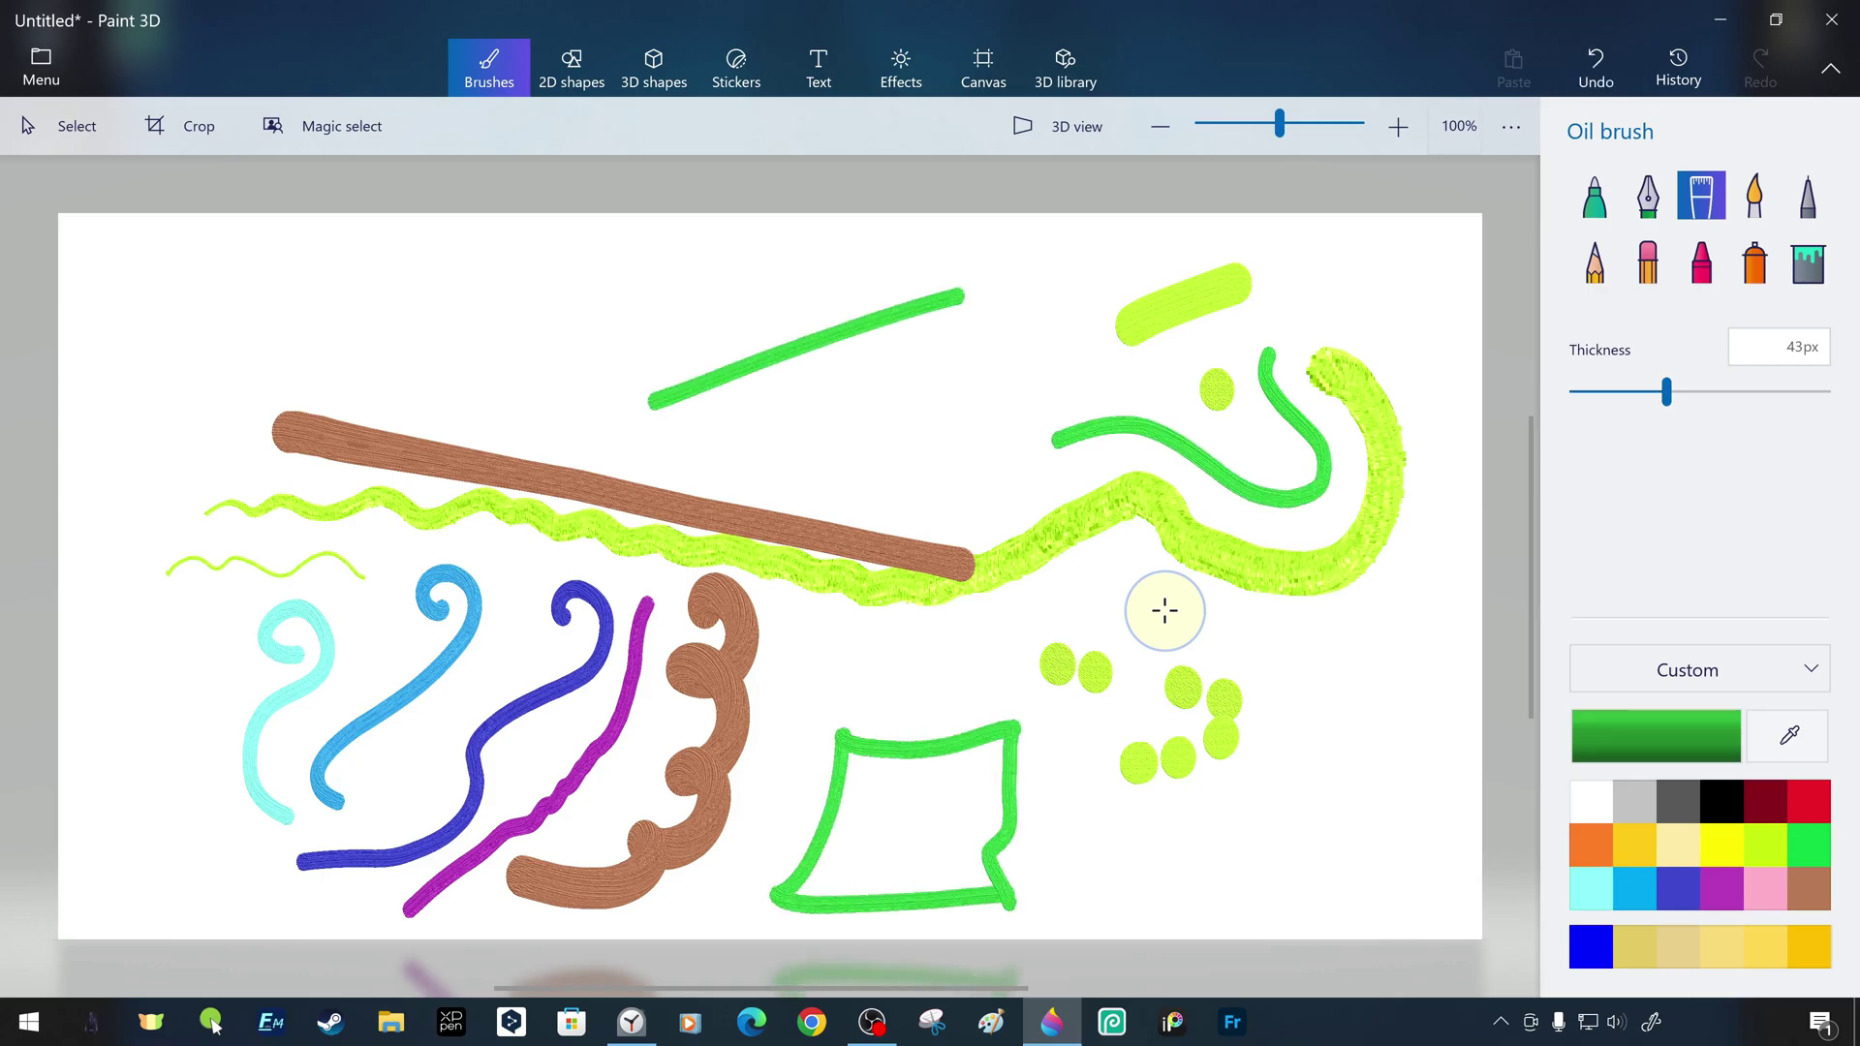
Paint a gold scribble at top-left and brush lighter beige strokes over it
{"action": "left_click", "coordinate": [1810, 946]}
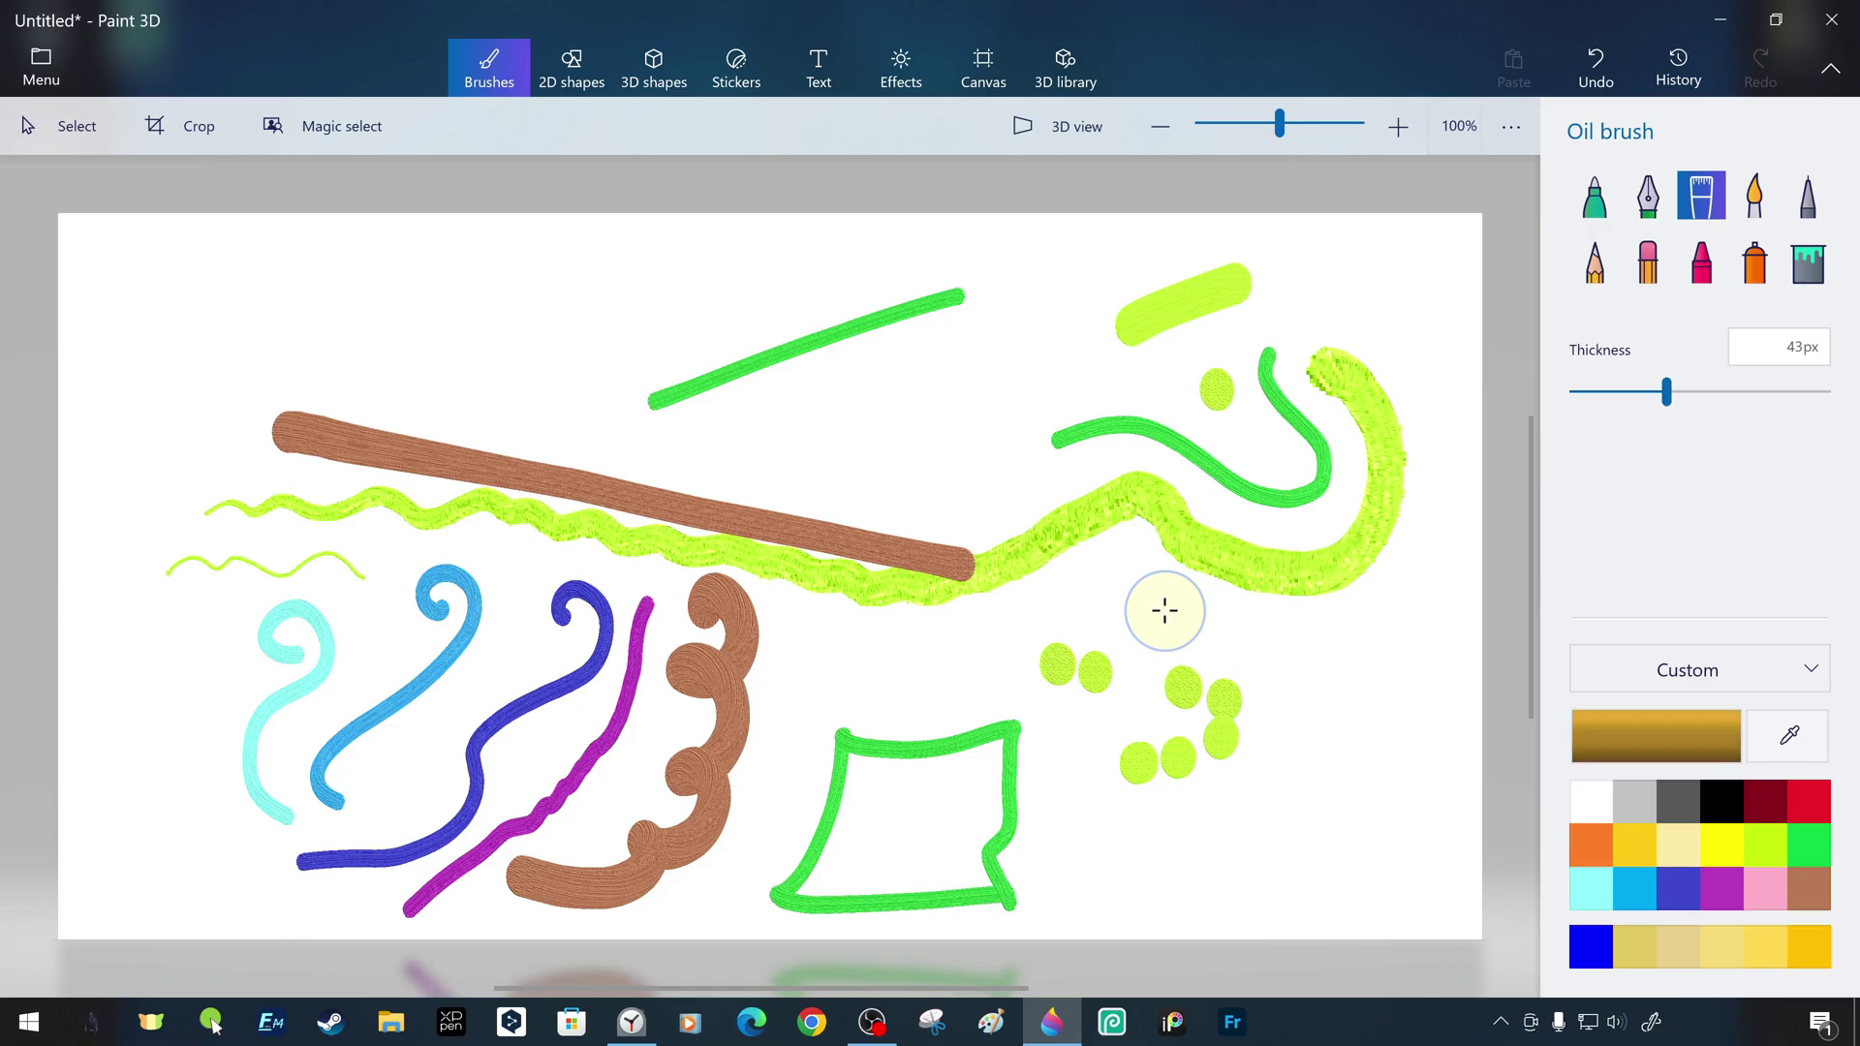
{"action": "left_click_drag", "start_coordinate": [348, 254], "coordinate": [343, 291]}
{"action": "left_click_drag", "start_coordinate": [567, 262], "coordinate": [394, 297]}
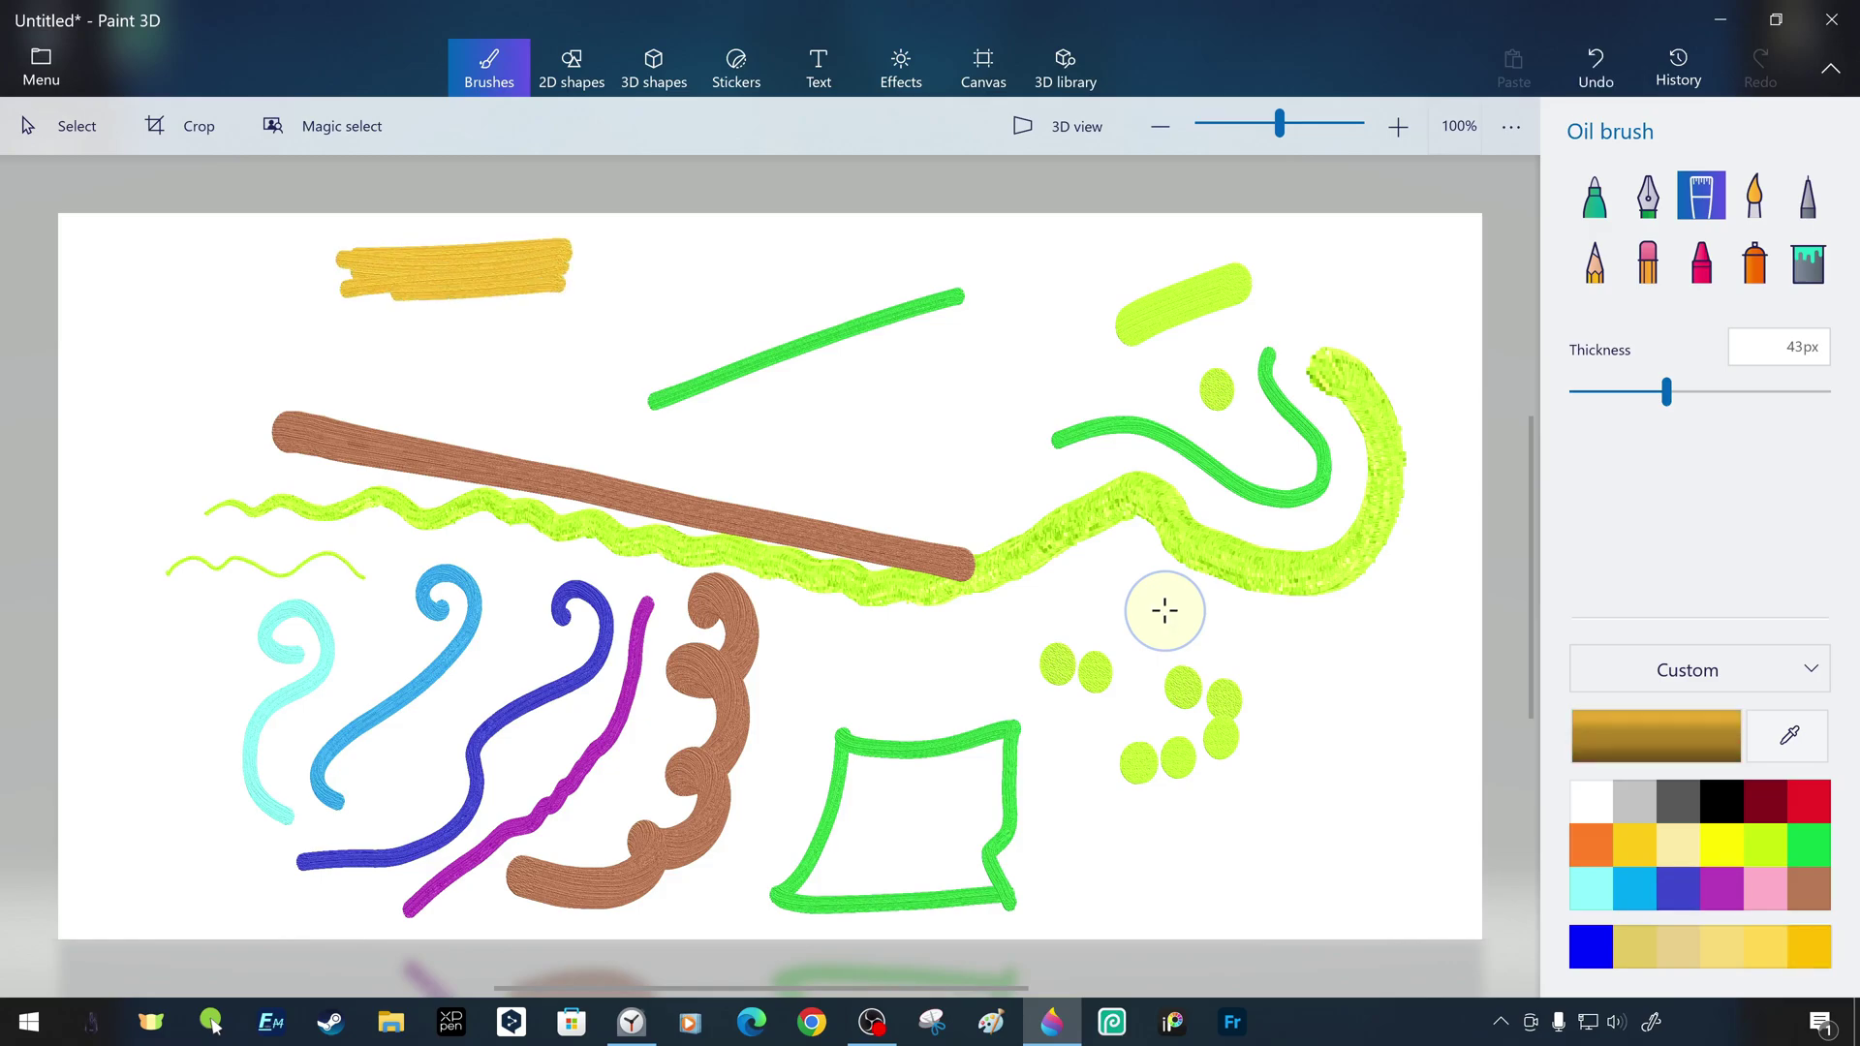
{"action": "left_click_drag", "start_coordinate": [552, 298], "coordinate": [358, 321]}
{"action": "left_click", "coordinate": [1766, 946]}
{"action": "mouse_move", "coordinate": [555, 262]}
{"action": "left_mouse_down"}
{"action": "mouse_move", "coordinate": [364, 291]}
{"action": "mouse_move", "coordinate": [350, 312]}
{"action": "left_mouse_up"}
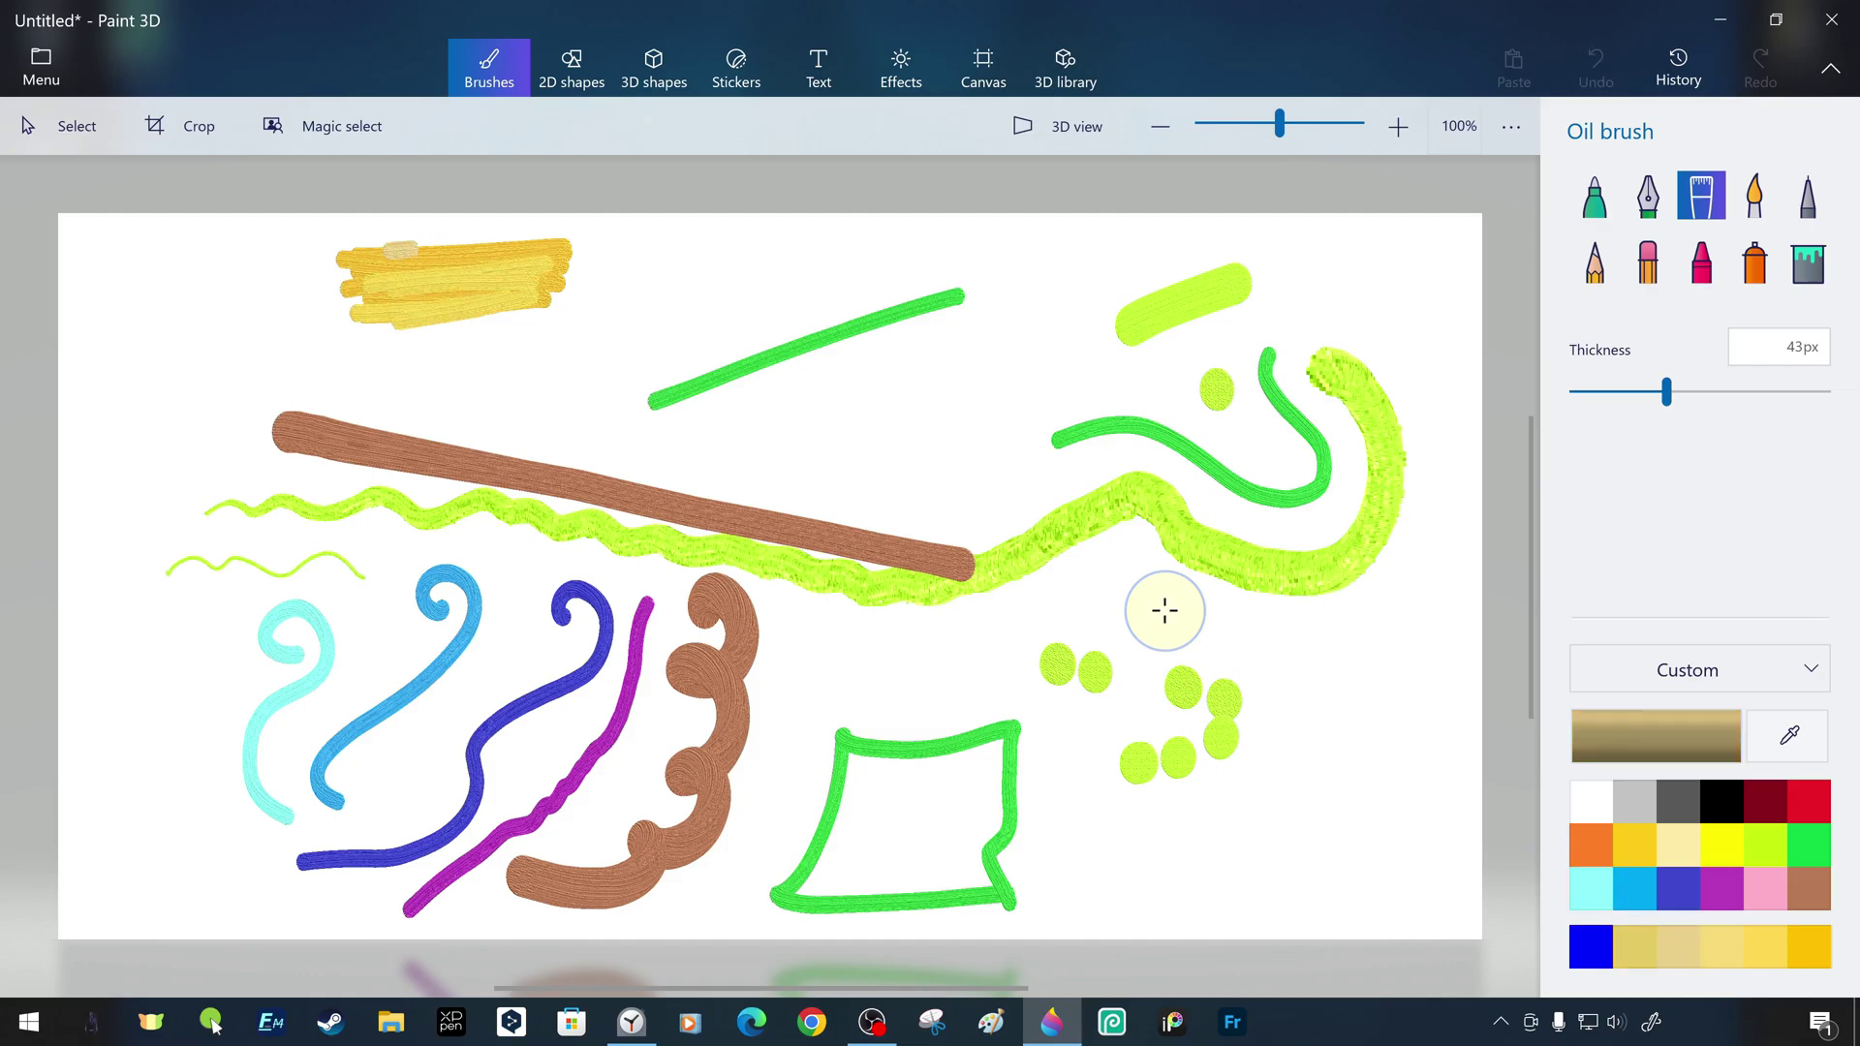
{"action": "left_click_drag", "start_coordinate": [400, 247], "coordinate": [350, 311]}
{"action": "left_click", "coordinate": [1753, 196]}
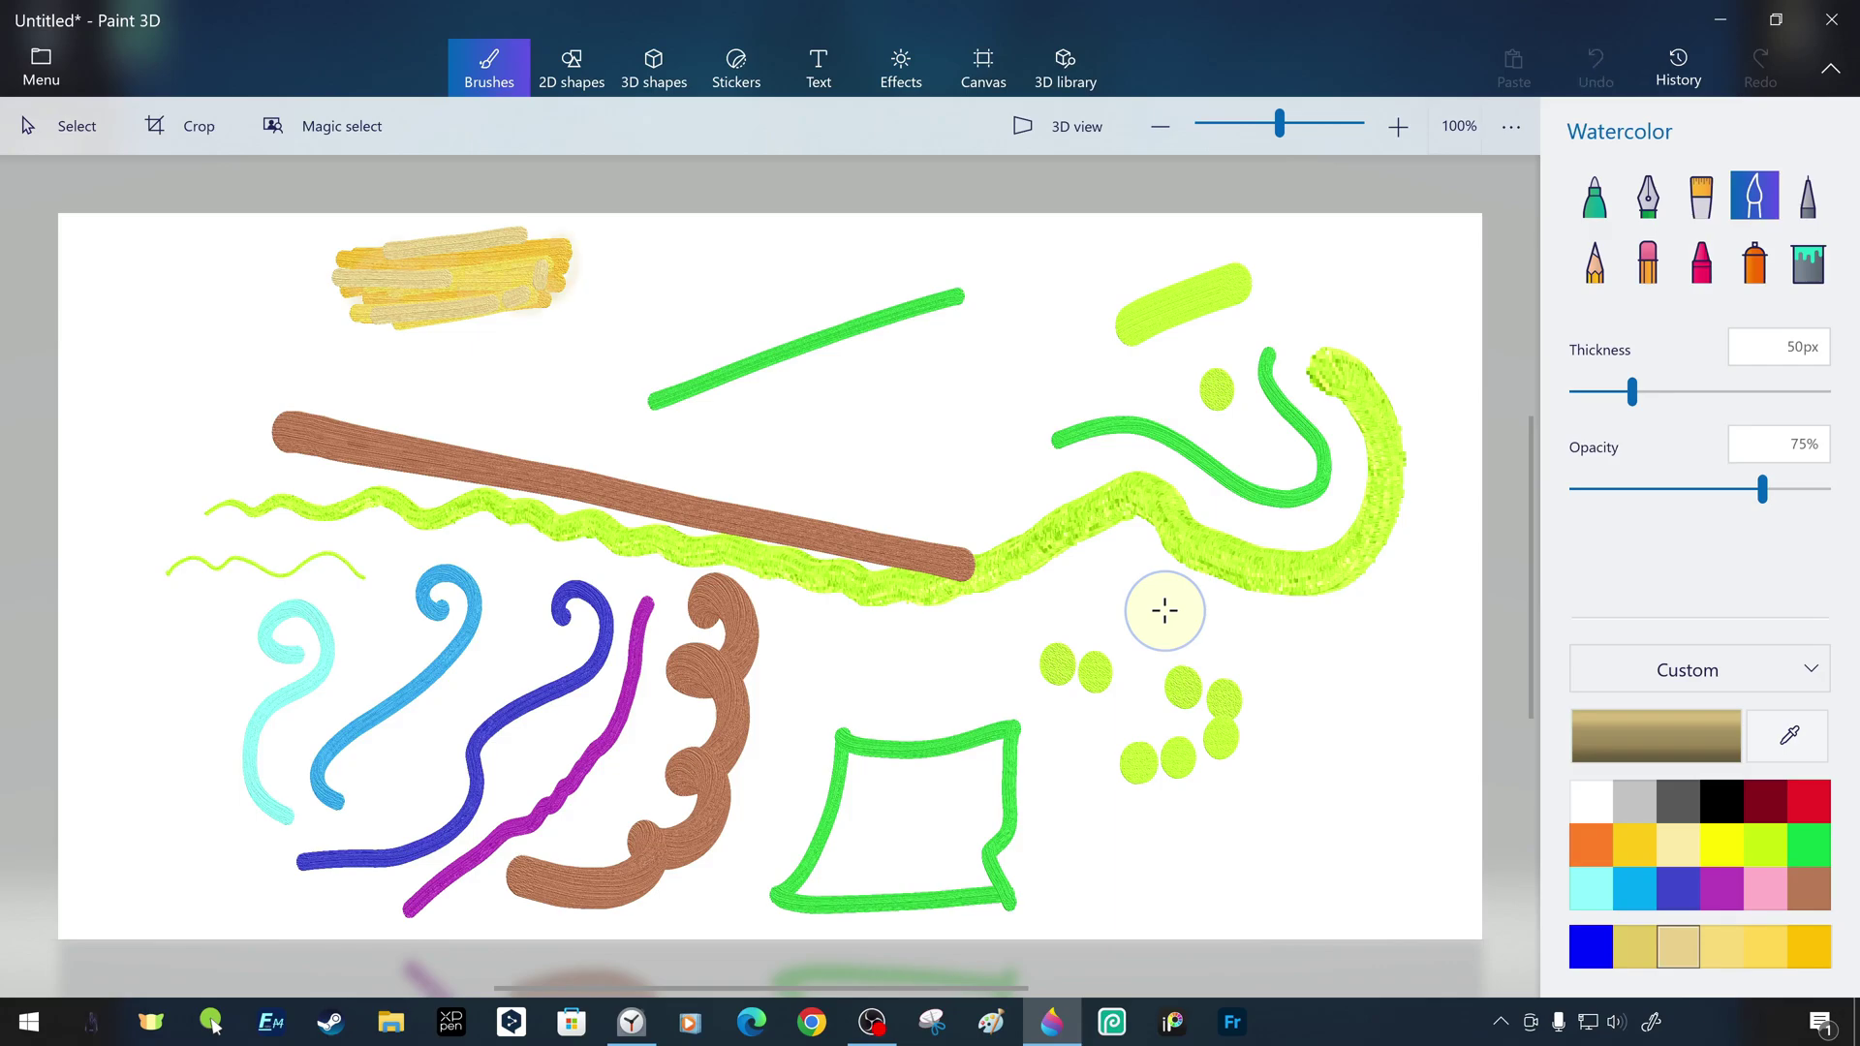
Move the yellow watercolour patch to the lower right and stretch it into a tall block
{"action": "left_click", "coordinate": [1722, 846]}
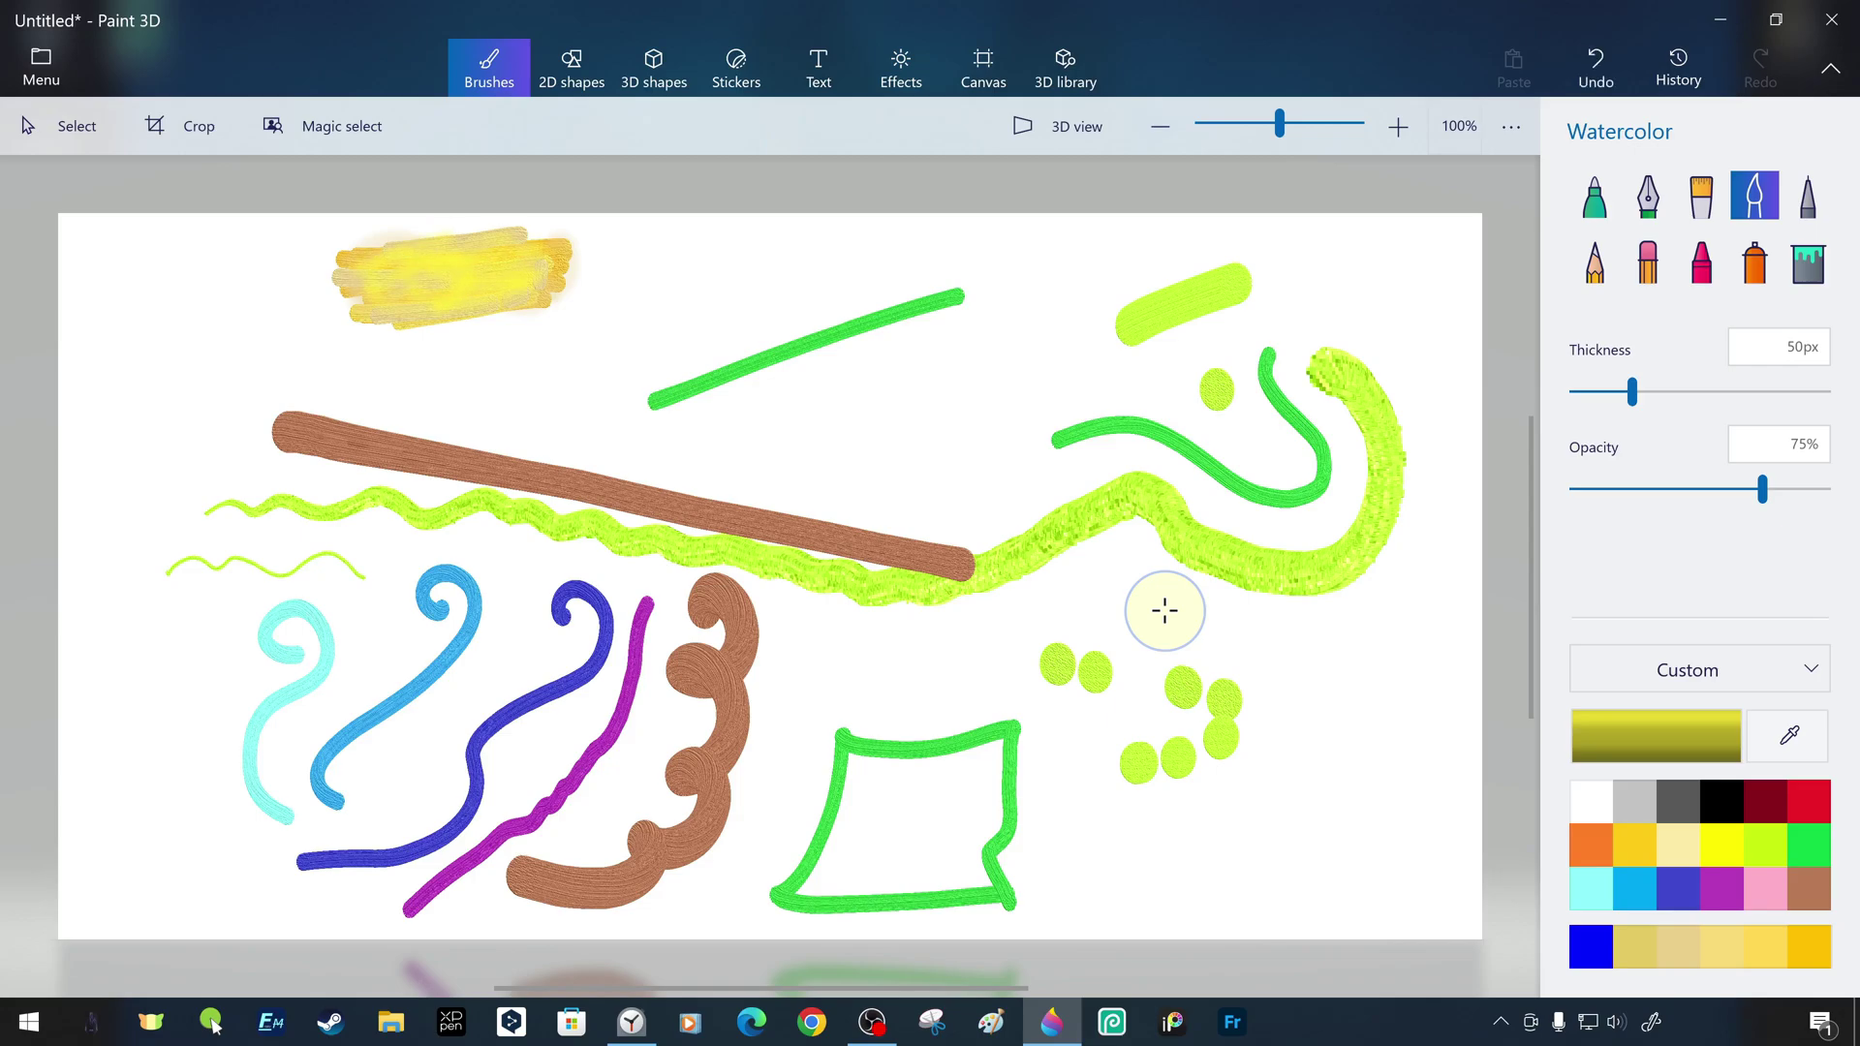
{"action": "left_click", "coordinate": [65, 125]}
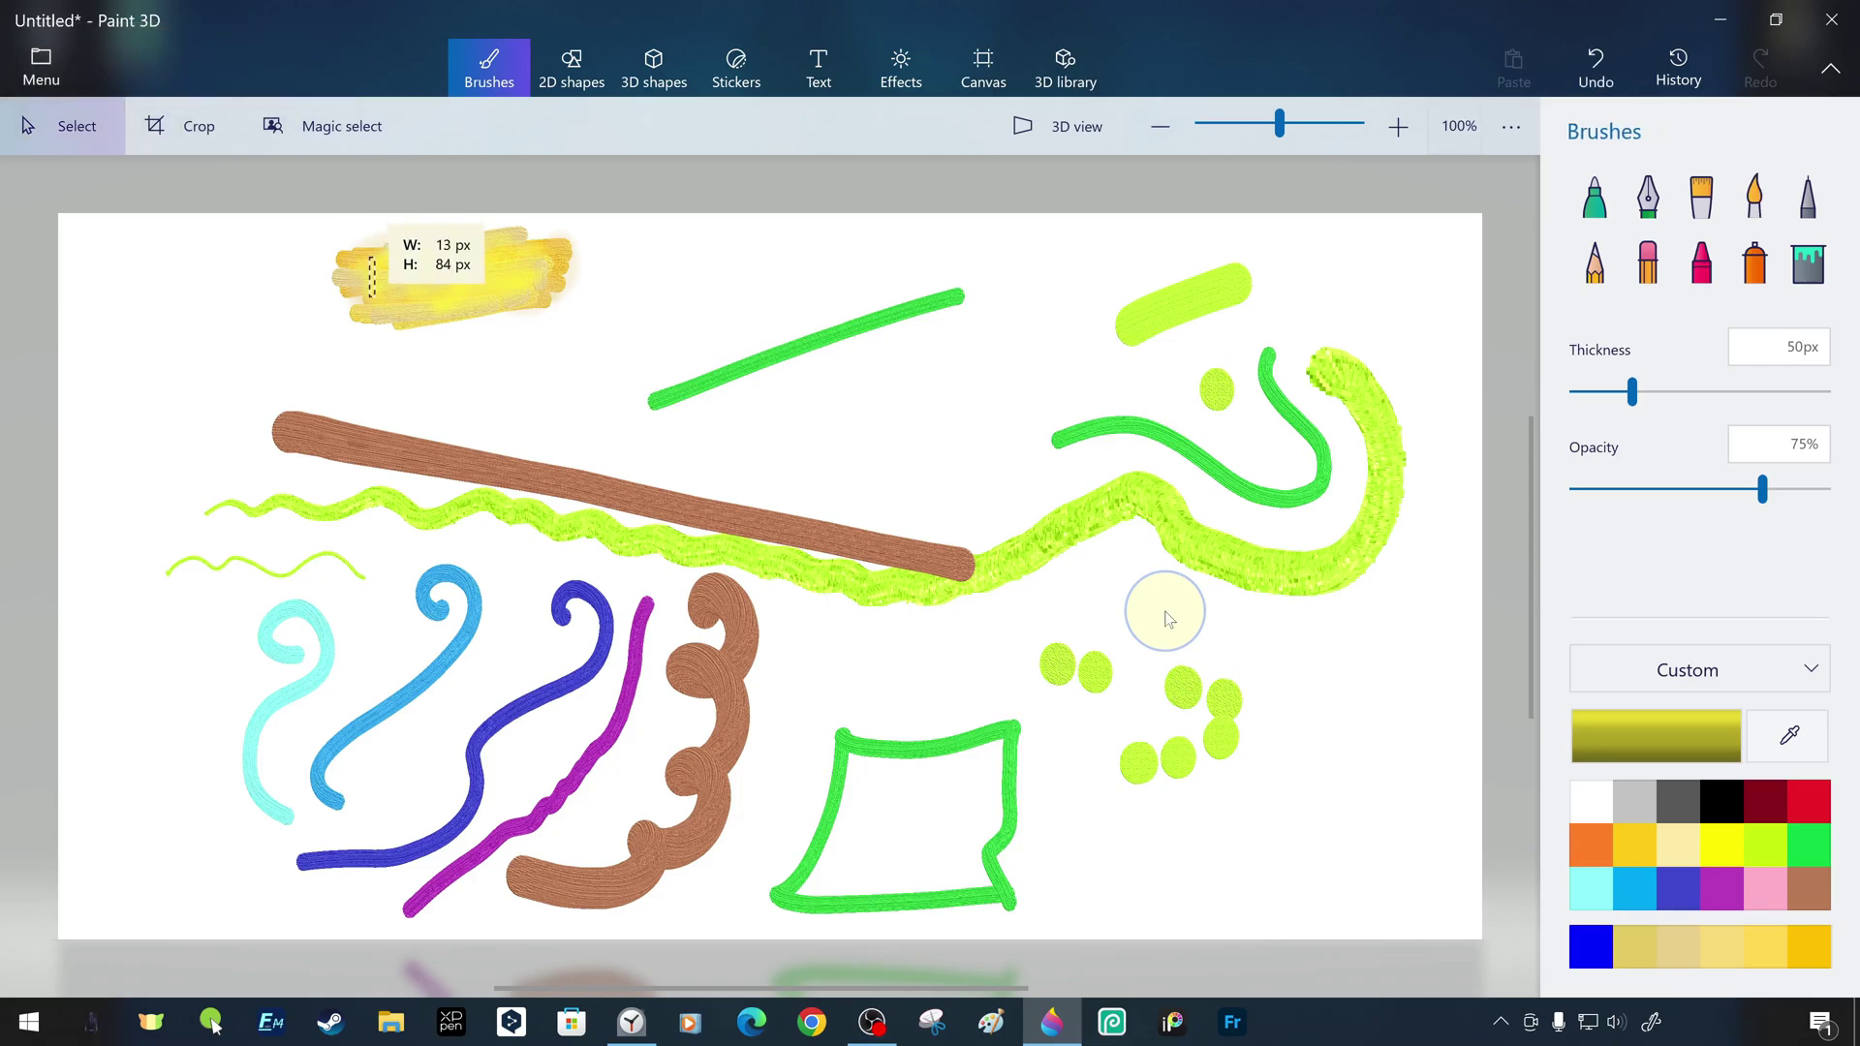
{"action": "mouse_move", "coordinate": [370, 258]}
{"action": "left_mouse_down"}
{"action": "mouse_move", "coordinate": [549, 305]}
{"action": "mouse_move", "coordinate": [712, 265]}
{"action": "mouse_move", "coordinate": [710, 622]}
{"action": "mouse_move", "coordinate": [710, 293]}
{"action": "mouse_move", "coordinate": [710, 312]}
{"action": "left_mouse_up"}
{"action": "mouse_move", "coordinate": [795, 266]}
{"action": "left_mouse_down"}
{"action": "mouse_move", "coordinate": [975, 266]}
{"action": "mouse_move", "coordinate": [819, 265]}
{"action": "mouse_move", "coordinate": [1267, 804]}
{"action": "mouse_move", "coordinate": [1363, 862]}
{"action": "mouse_move", "coordinate": [1363, 624]}
{"action": "left_mouse_up"}
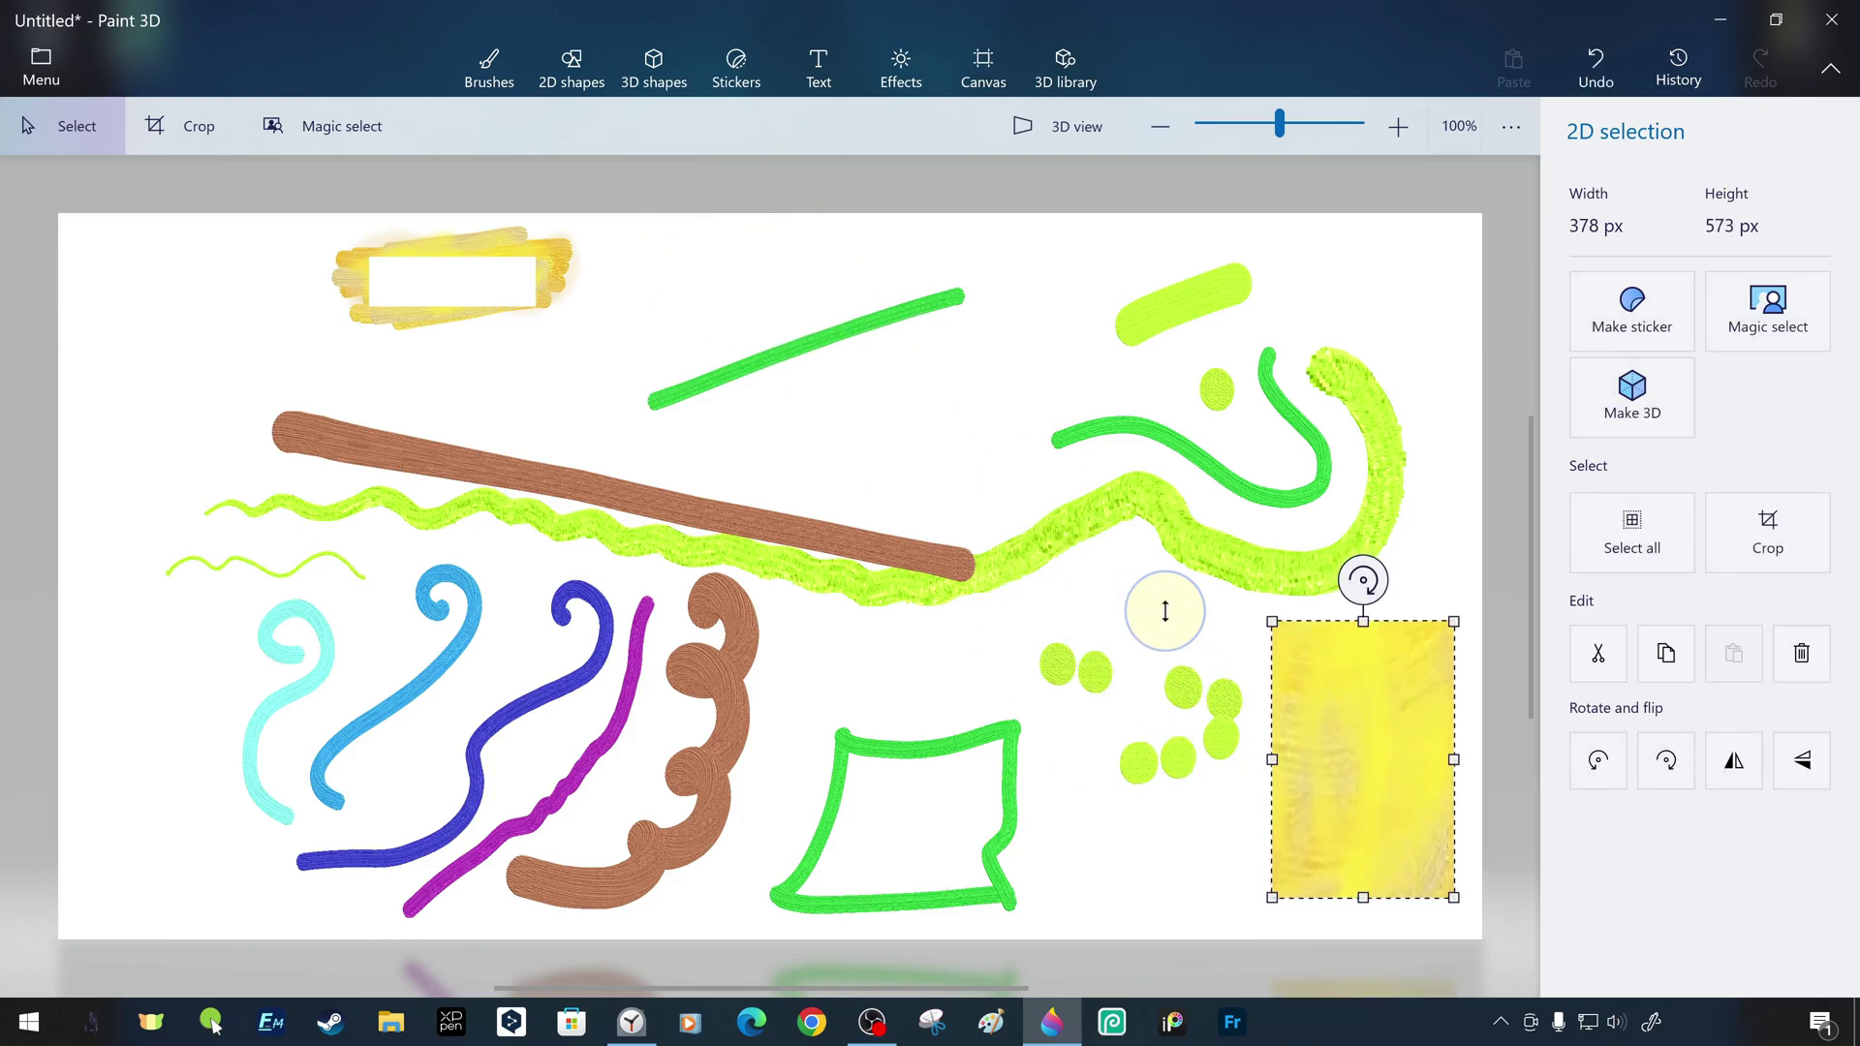
{"action": "left_click_drag", "start_coordinate": [1364, 901], "coordinate": [1363, 934]}
{"action": "left_click_drag", "start_coordinate": [1364, 778], "coordinate": [1376, 783]}
{"action": "left_click_drag", "start_coordinate": [1284, 941], "coordinate": [1261, 934]}
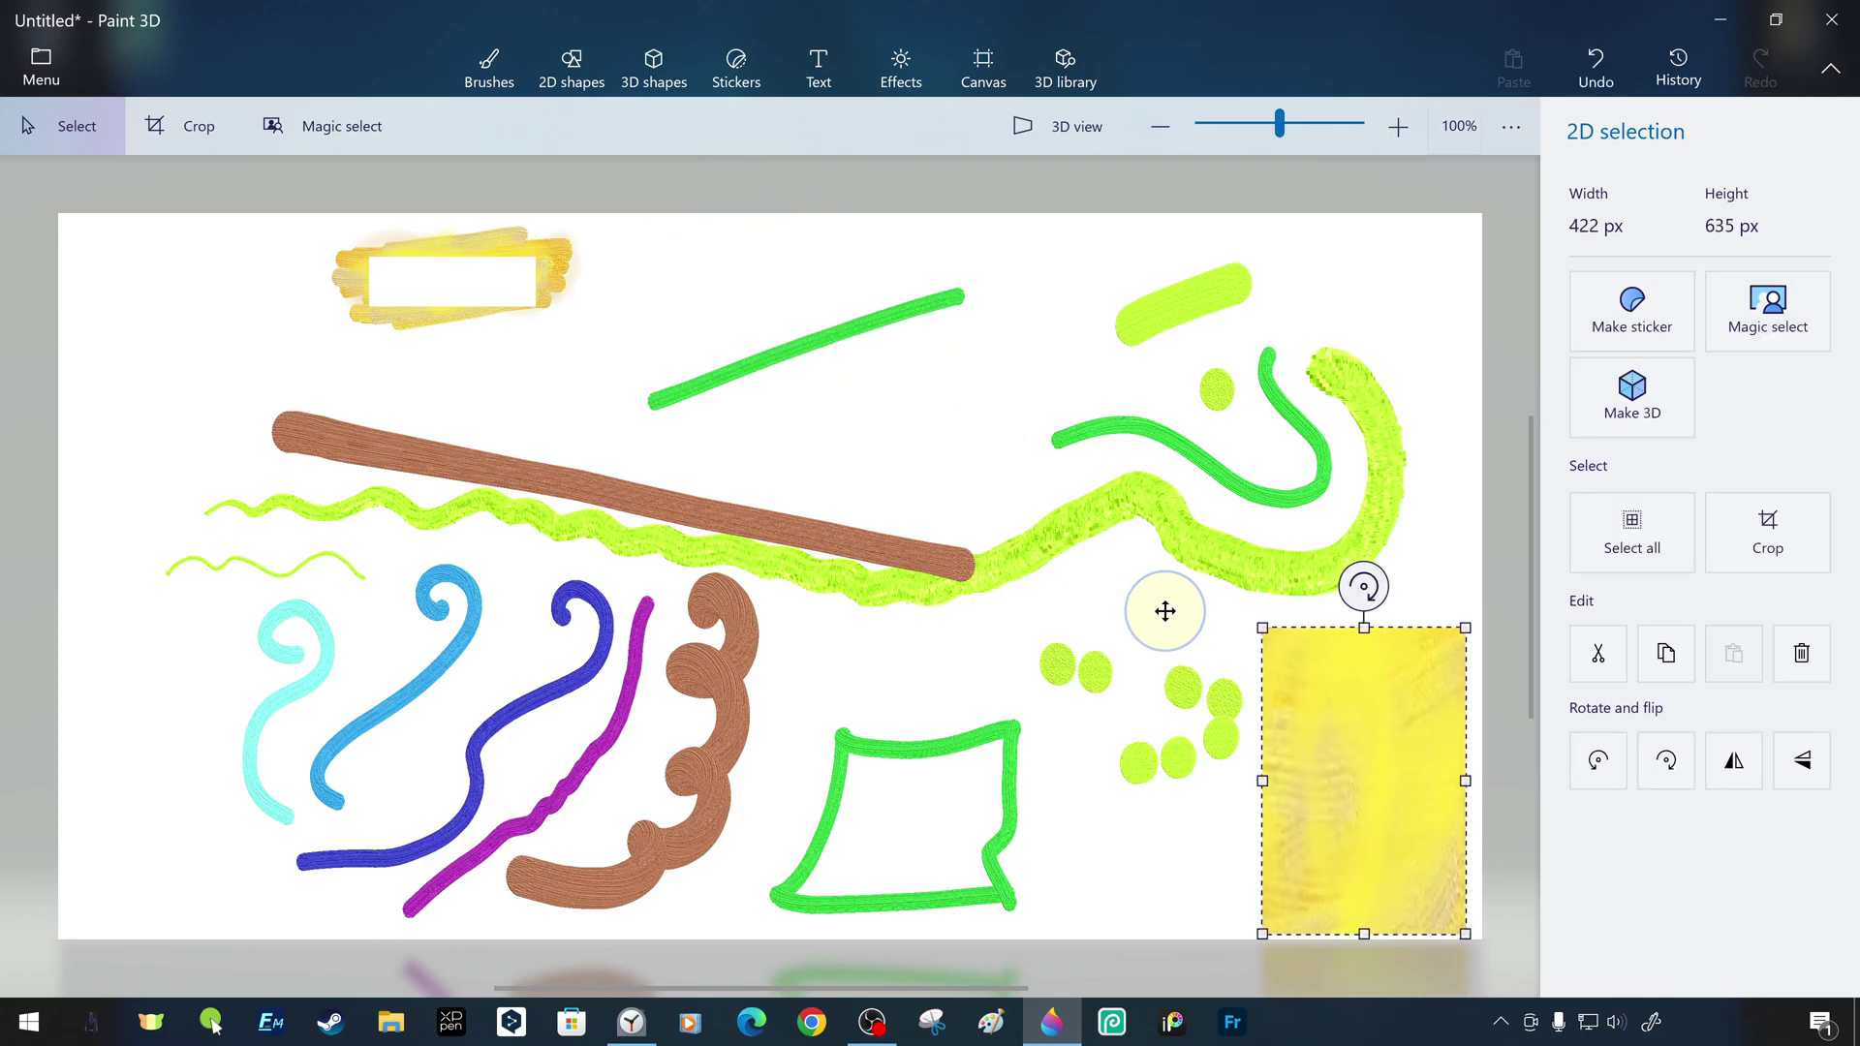
{"action": "key", "text": "b"}
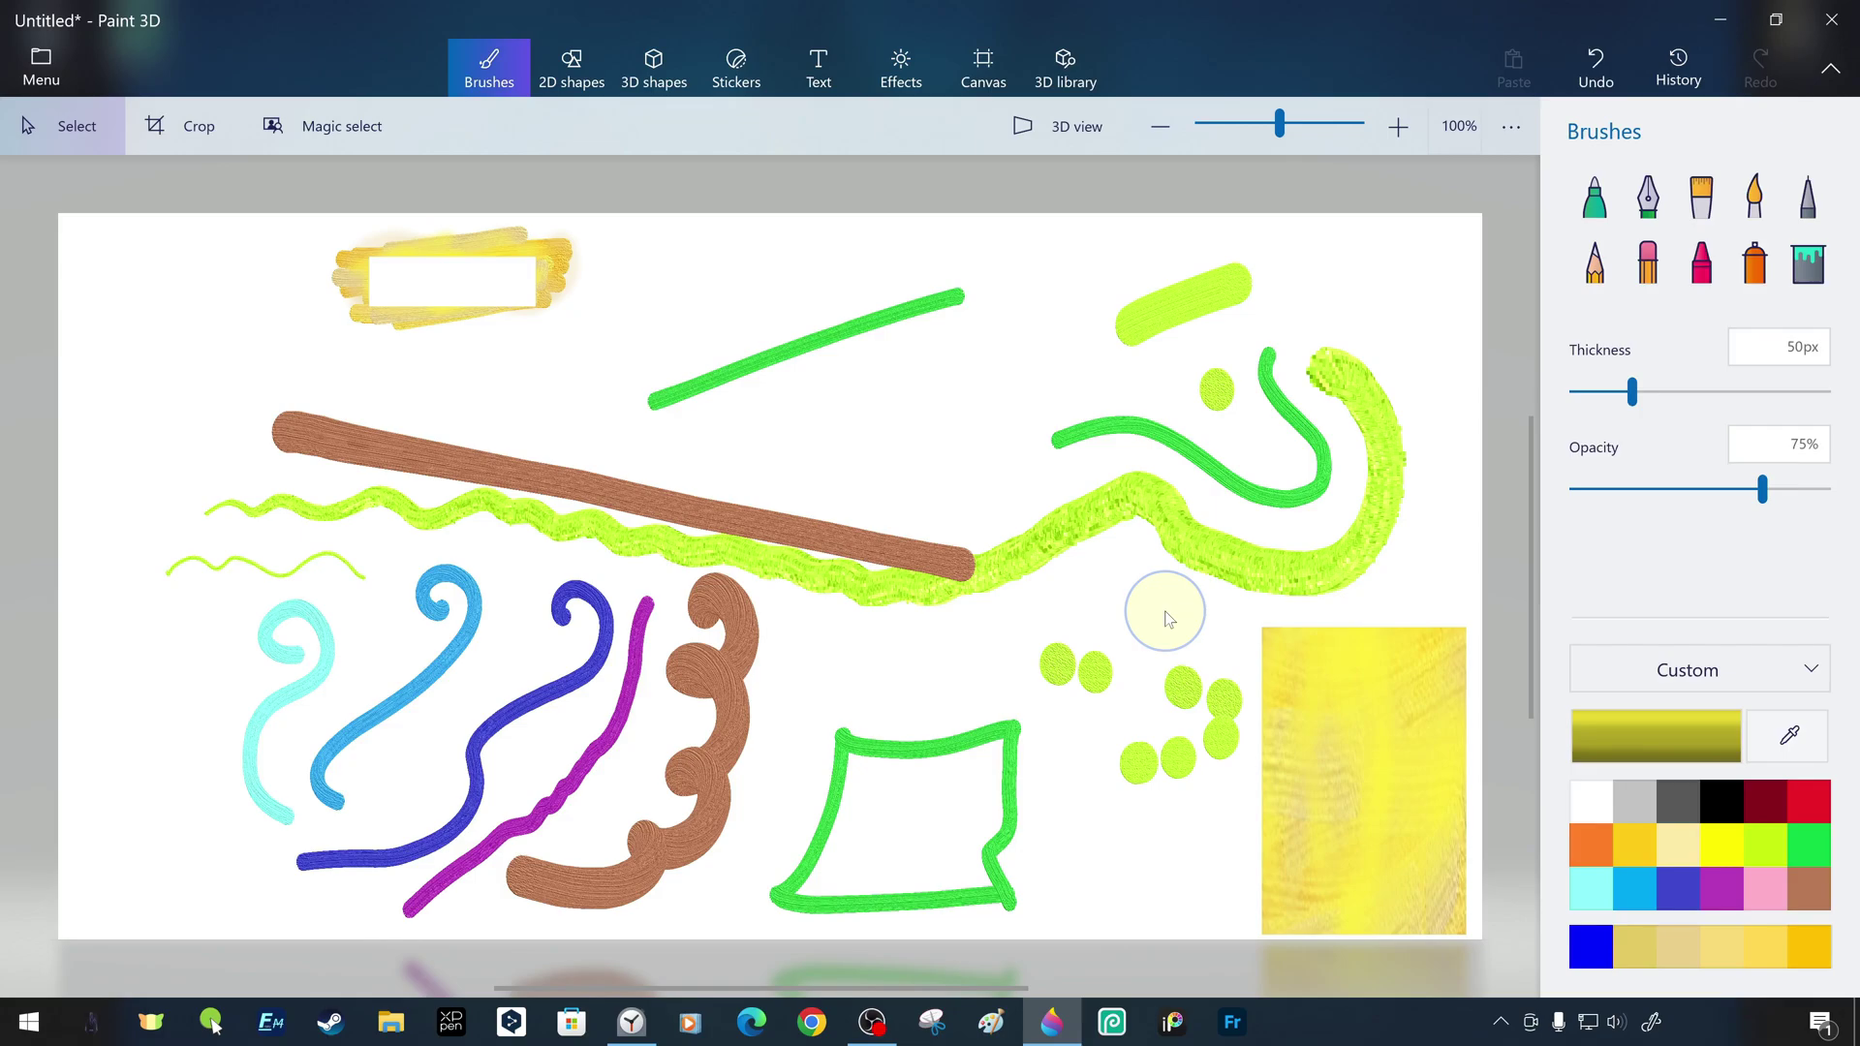
Save the painting as the image 'Untitled v4'
{"action": "left_click", "coordinate": [35, 61]}
{"action": "left_click", "coordinate": [168, 317]}
{"action": "left_click", "coordinate": [547, 255]}
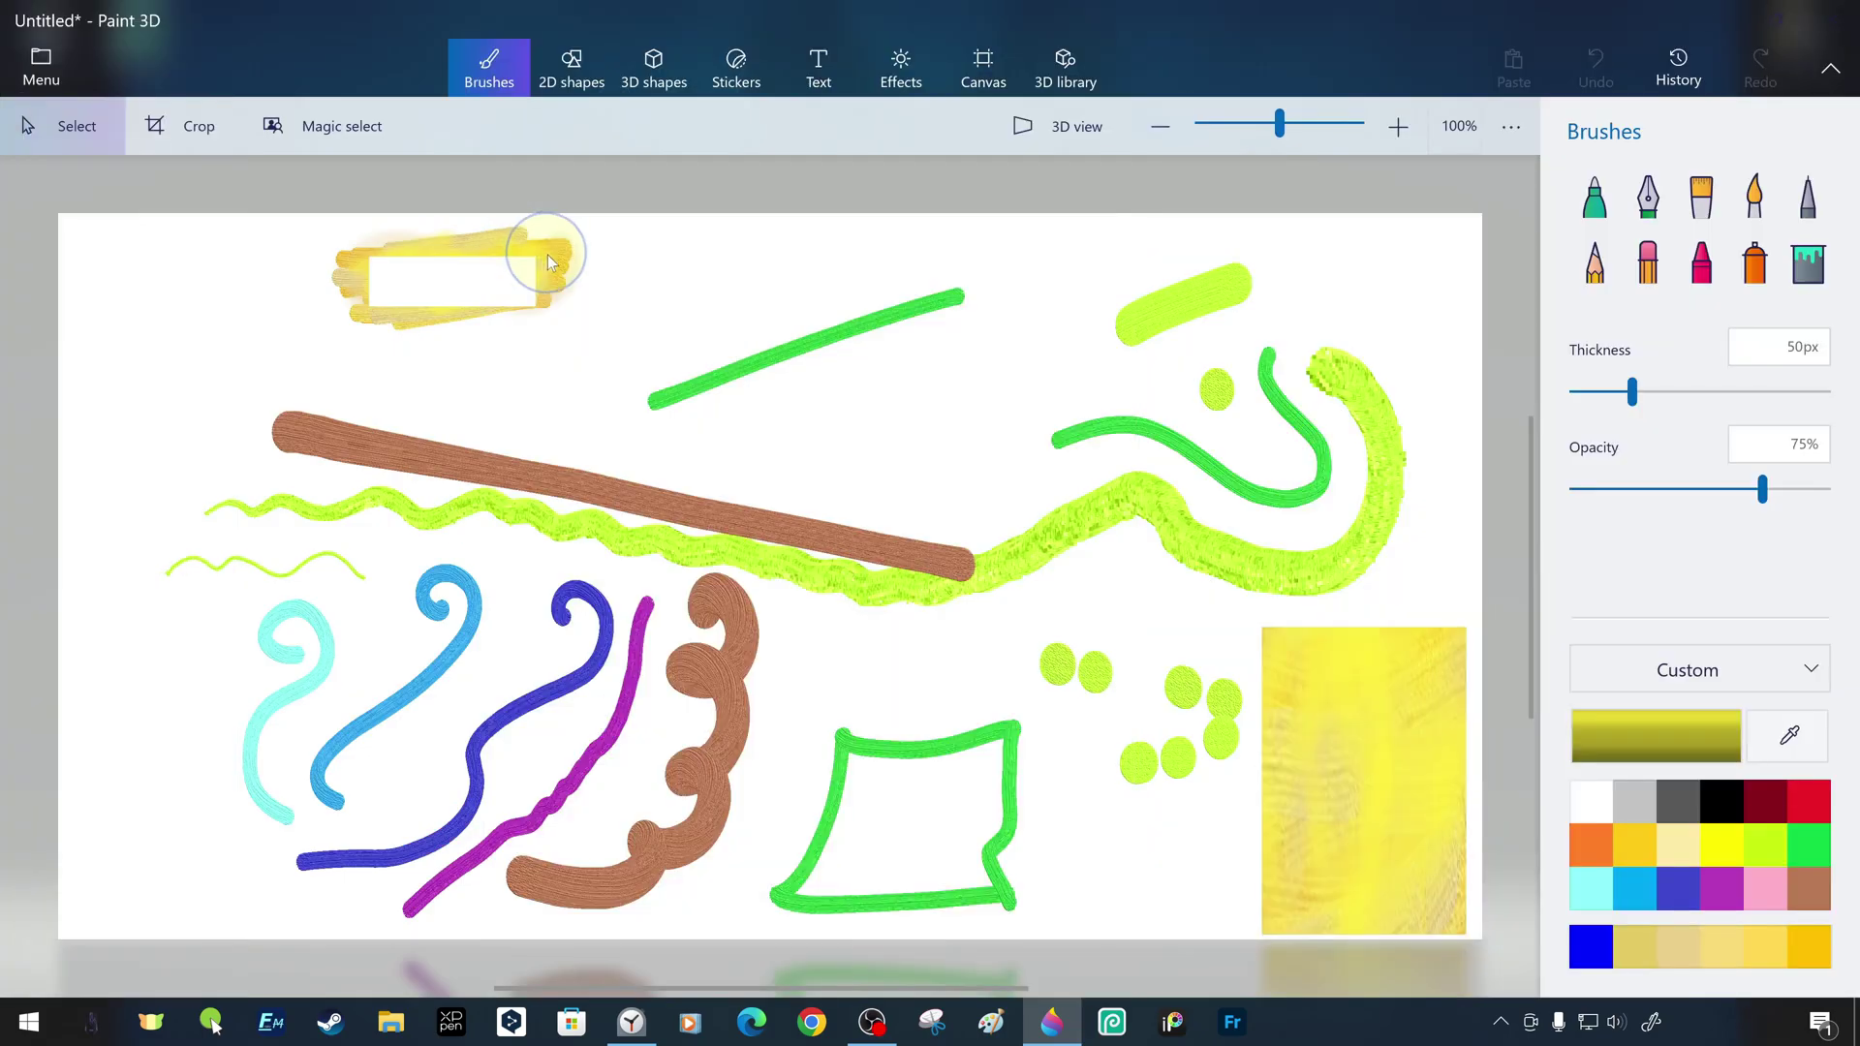
{"action": "left_click", "coordinate": [963, 218]}
{"action": "left_click", "coordinate": [270, 851]}
{"action": "key", "text": "BackSpace"}
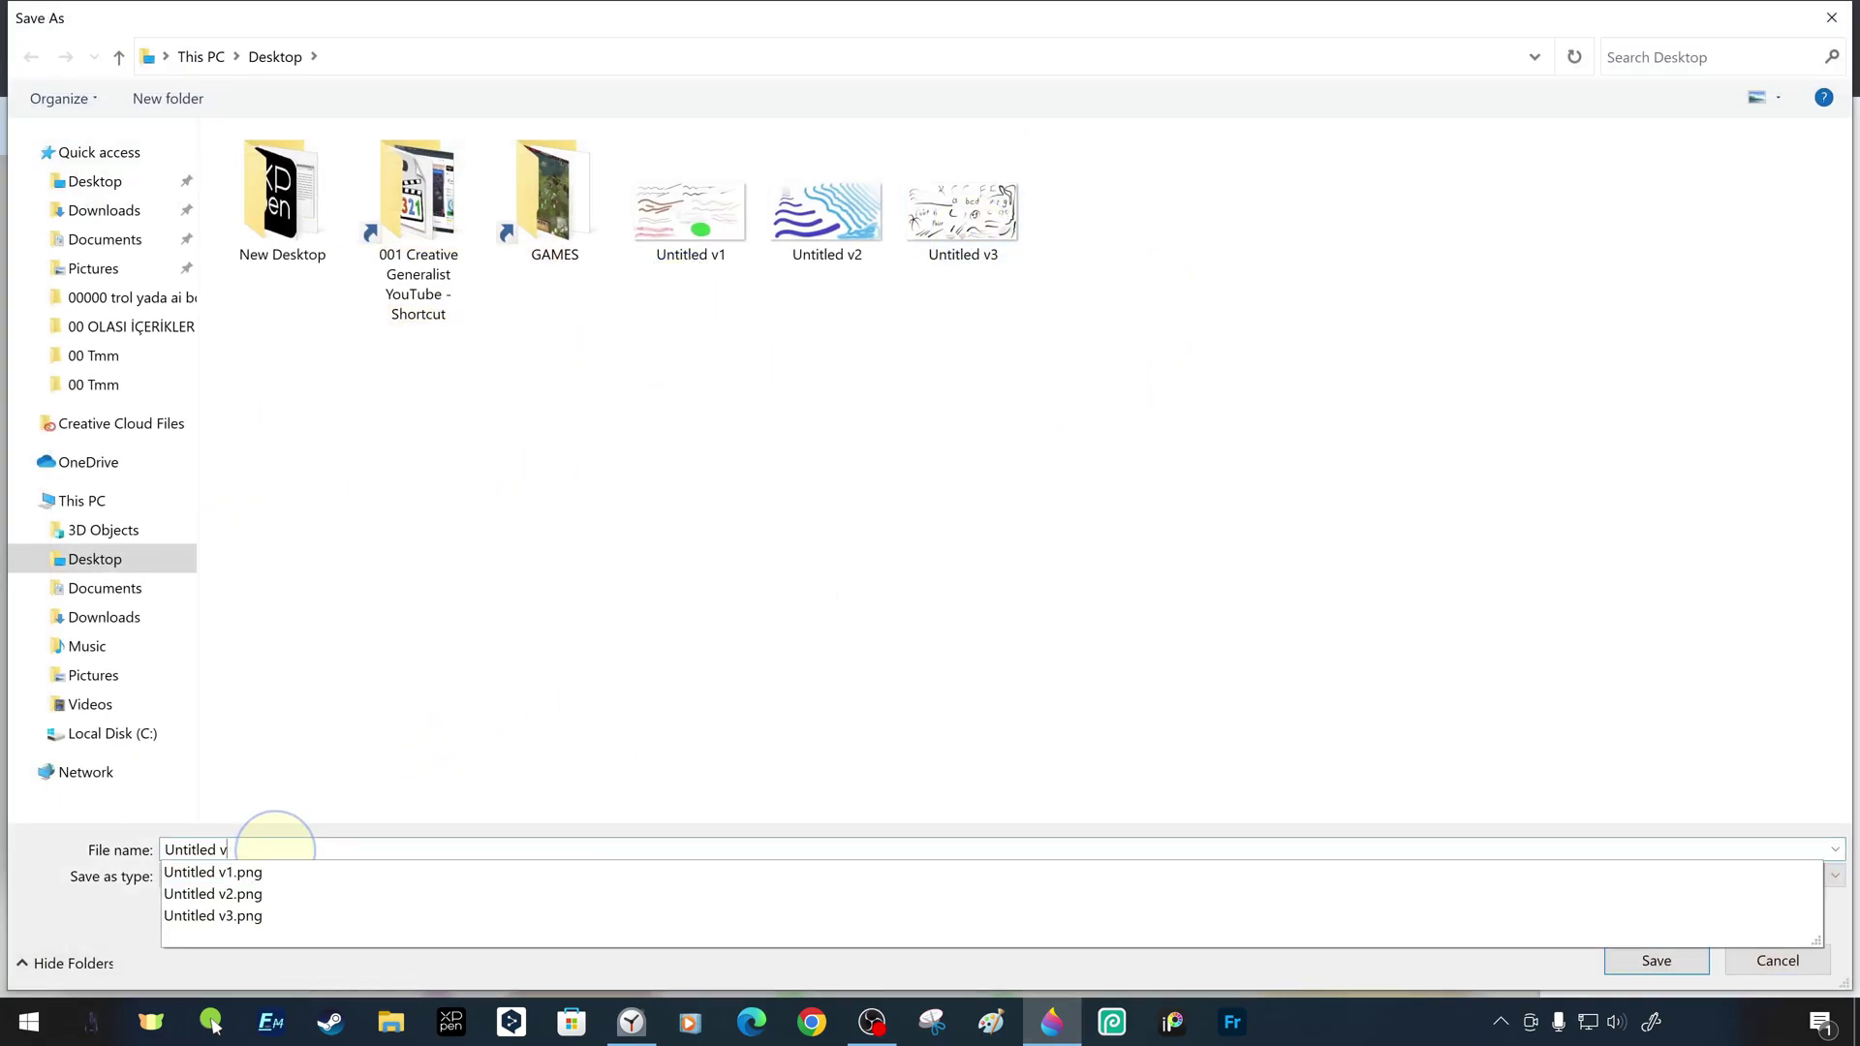
{"action": "key", "text": "Escape"}
Select everything on the canvas and delete it, leaving the watercolour brush active
{"action": "left_click", "coordinate": [1757, 199]}
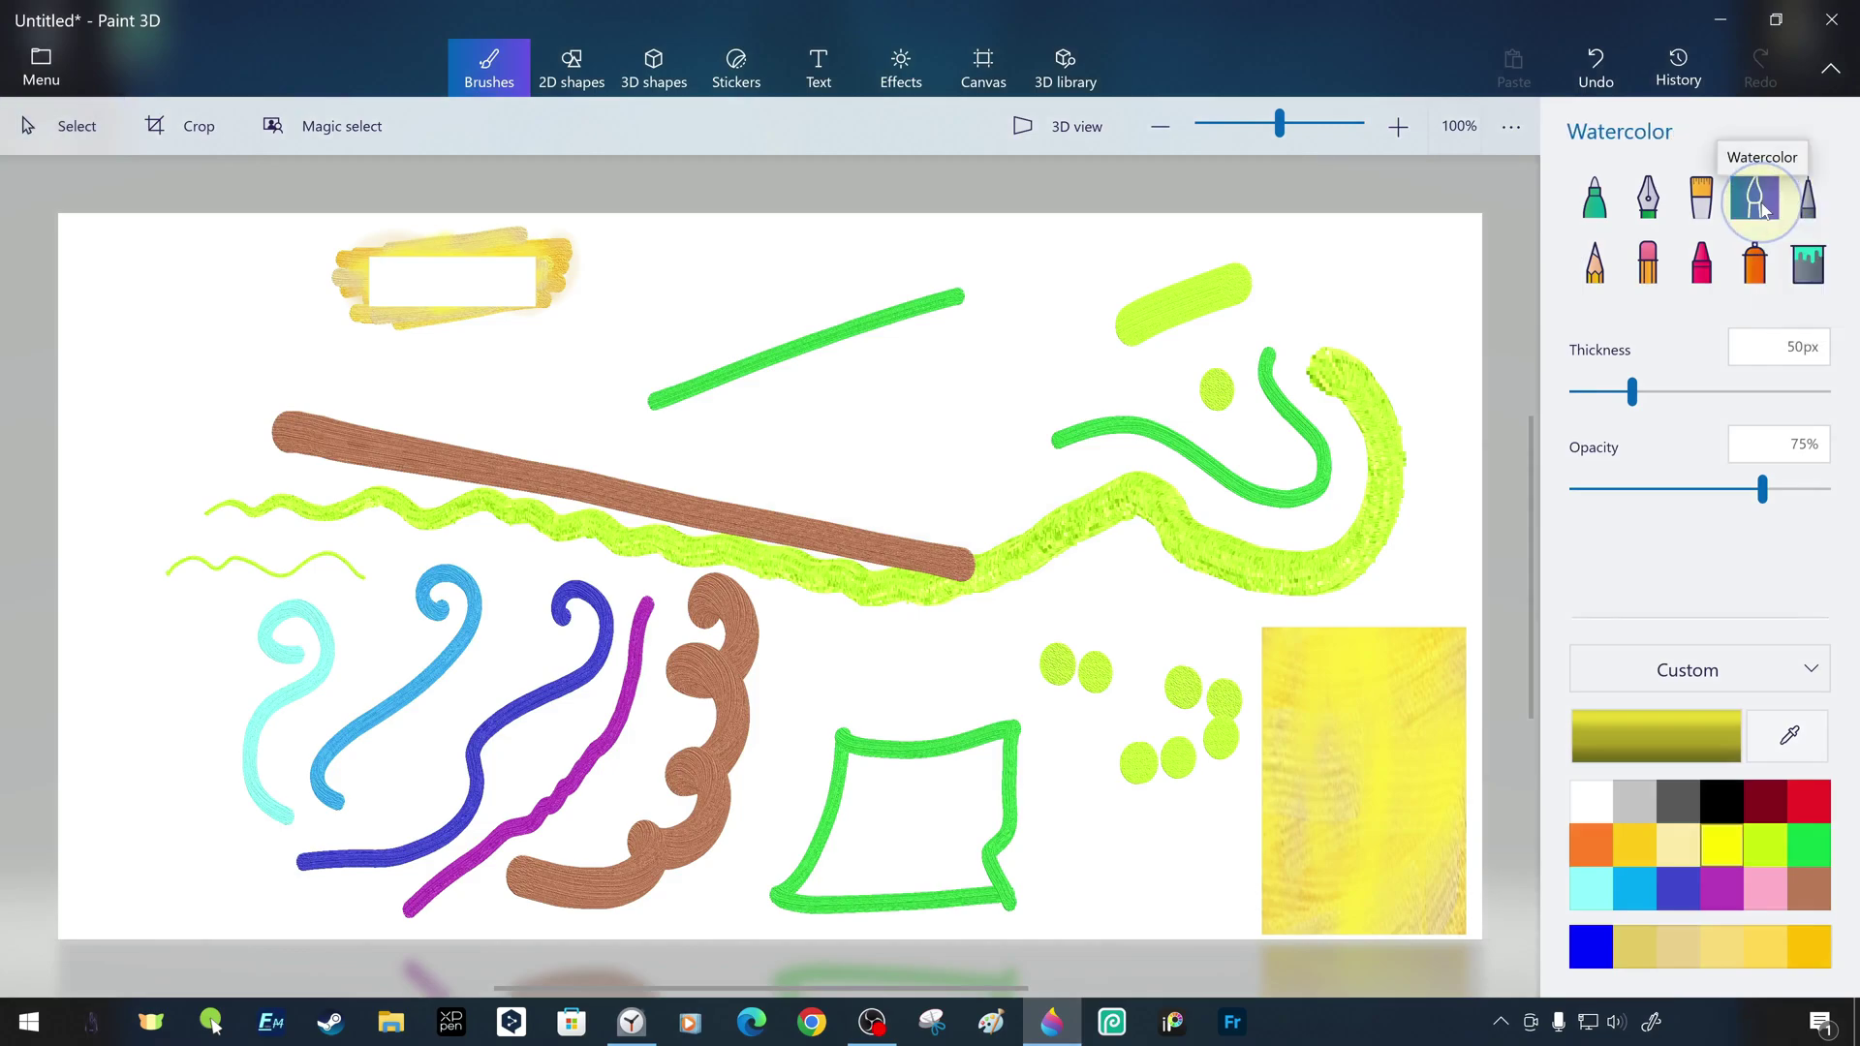
{"action": "left_click", "coordinate": [59, 125]}
{"action": "left_click_drag", "start_coordinate": [724, 401], "coordinate": [730, 432]}
{"action": "left_click", "coordinate": [985, 465]}
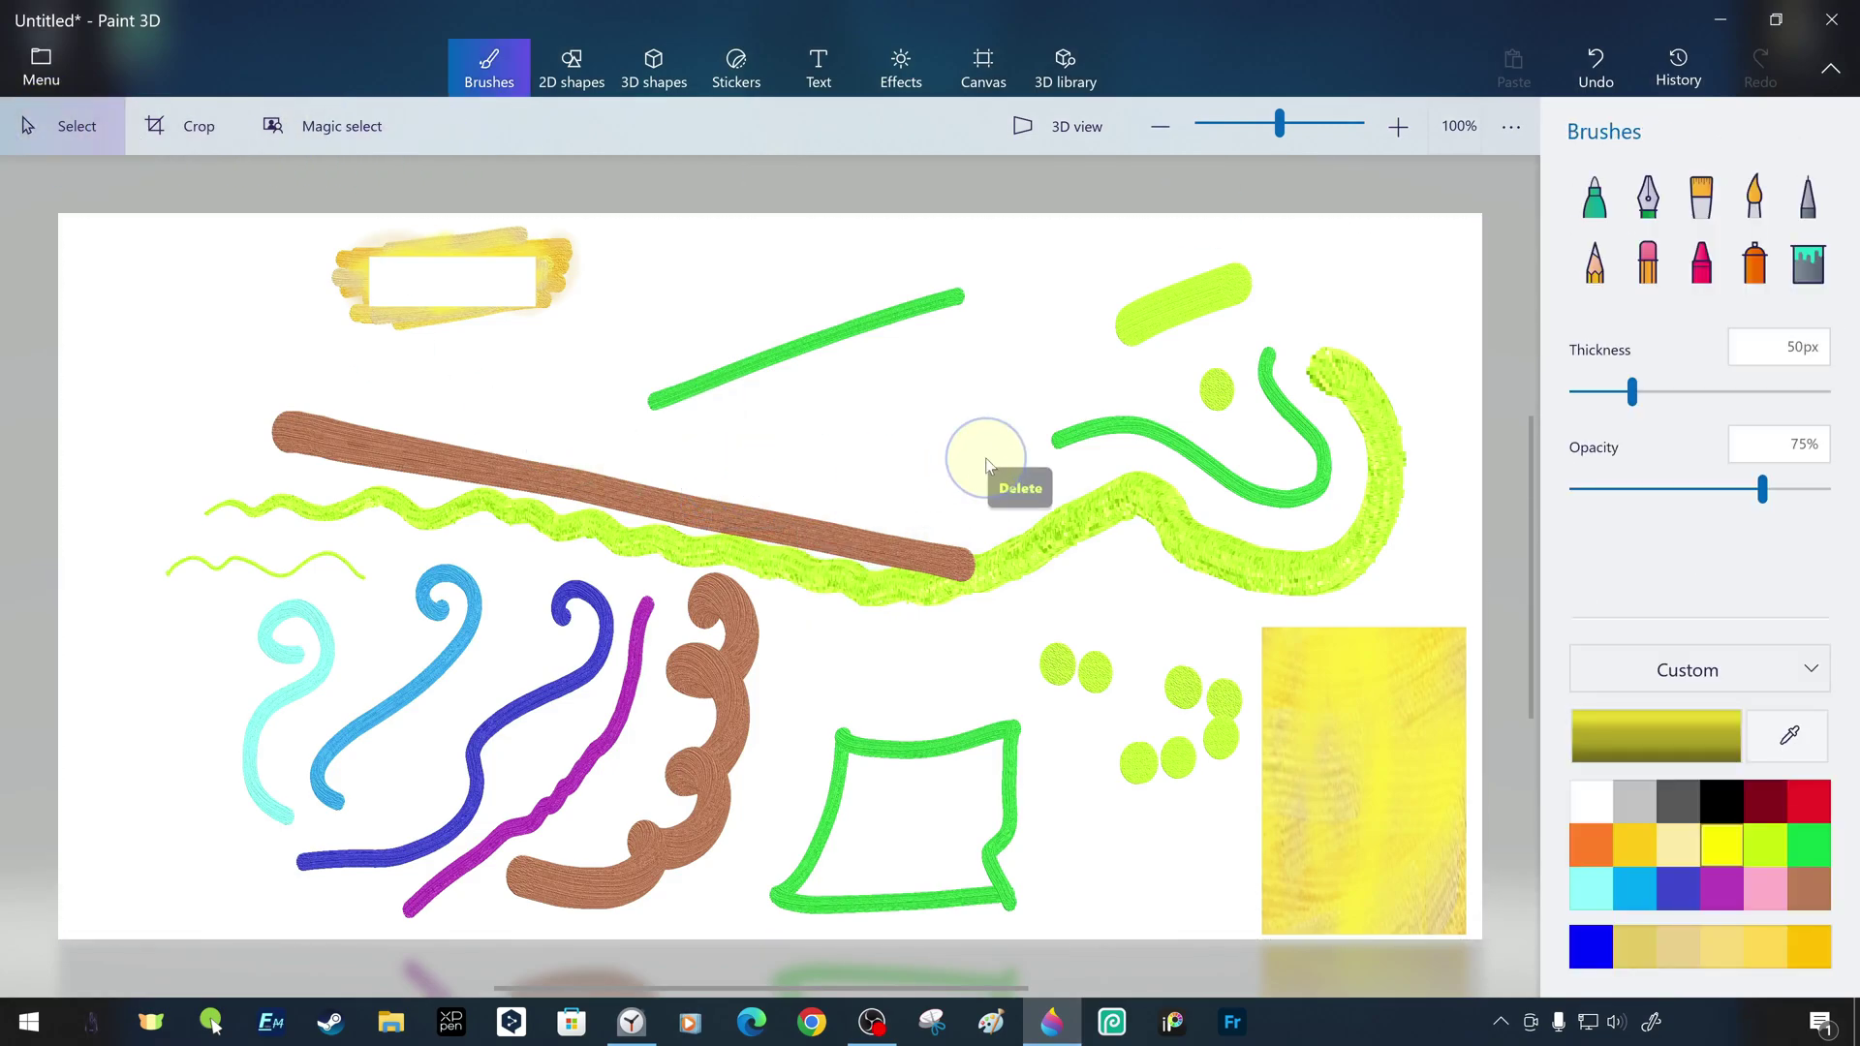
{"action": "key", "text": "ctrl+a"}
{"action": "key", "text": "Delete"}
{"action": "left_click", "coordinate": [1755, 199]}
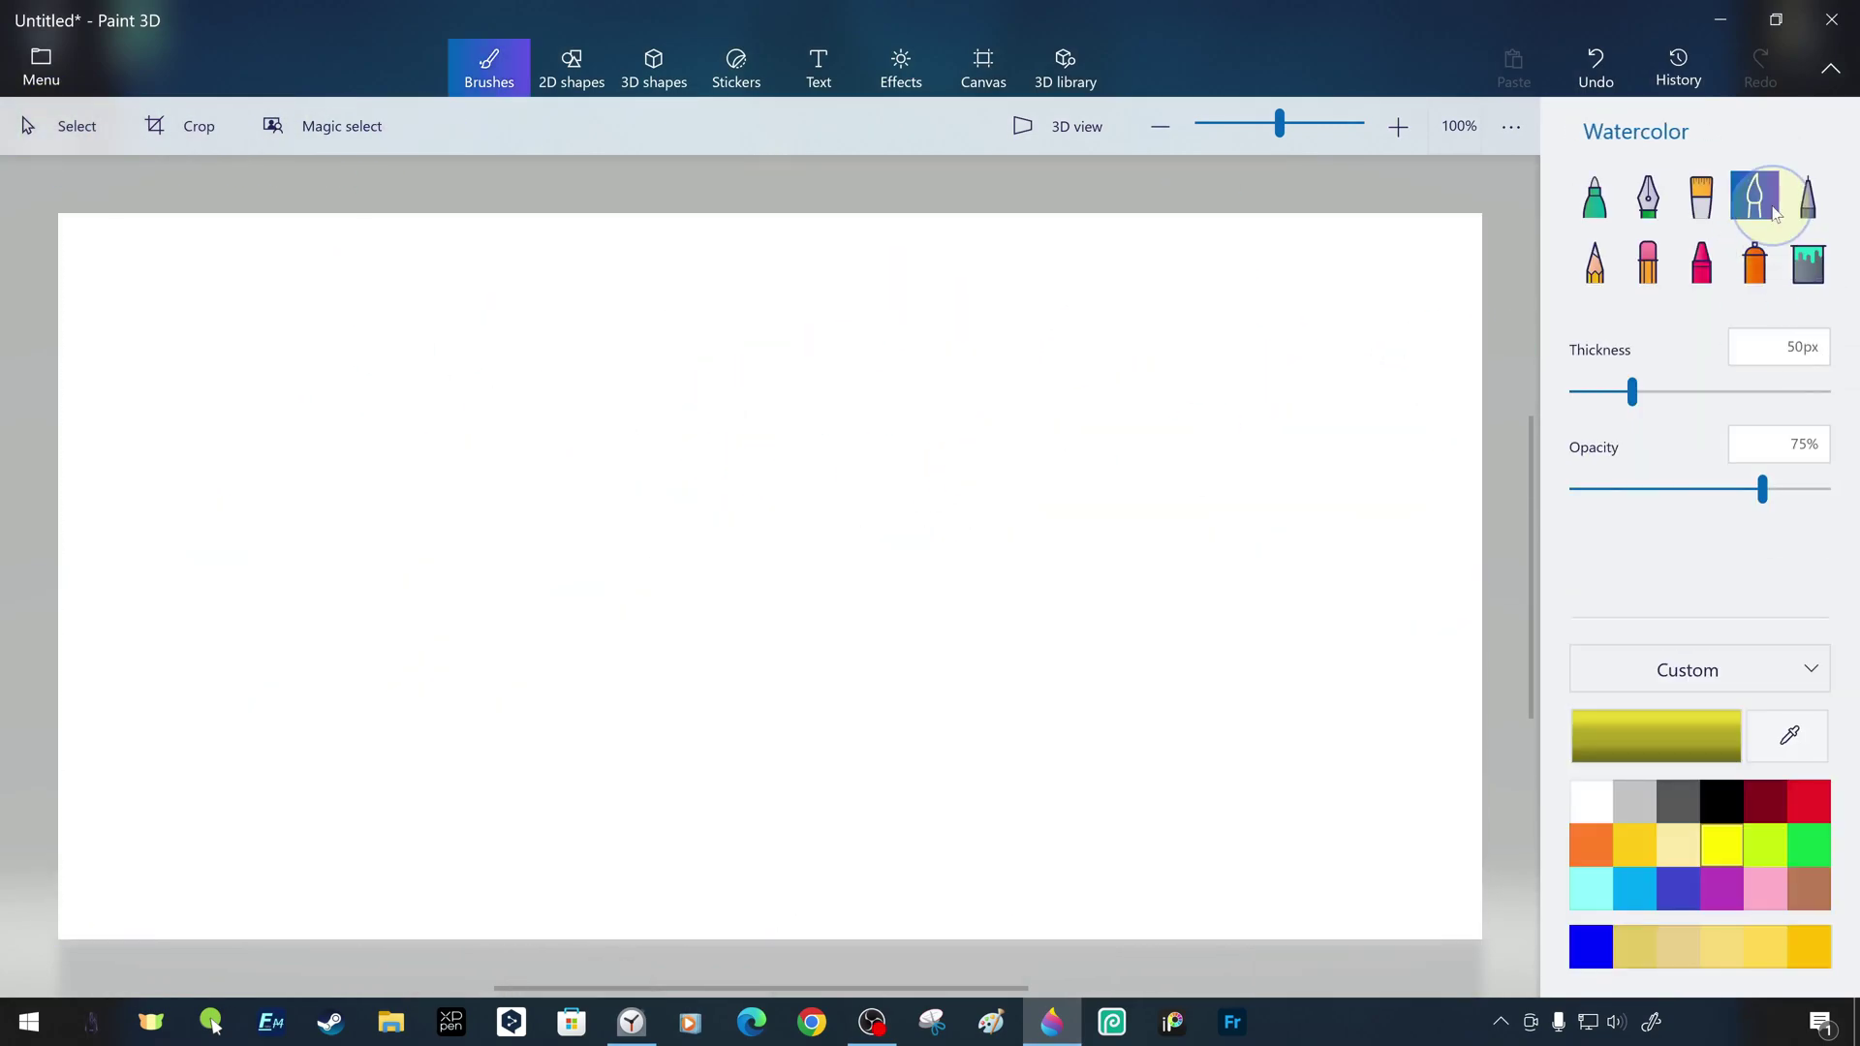
Scribble red watercolour strokes across the top and upper right of the canvas
{"action": "left_click", "coordinate": [1809, 799]}
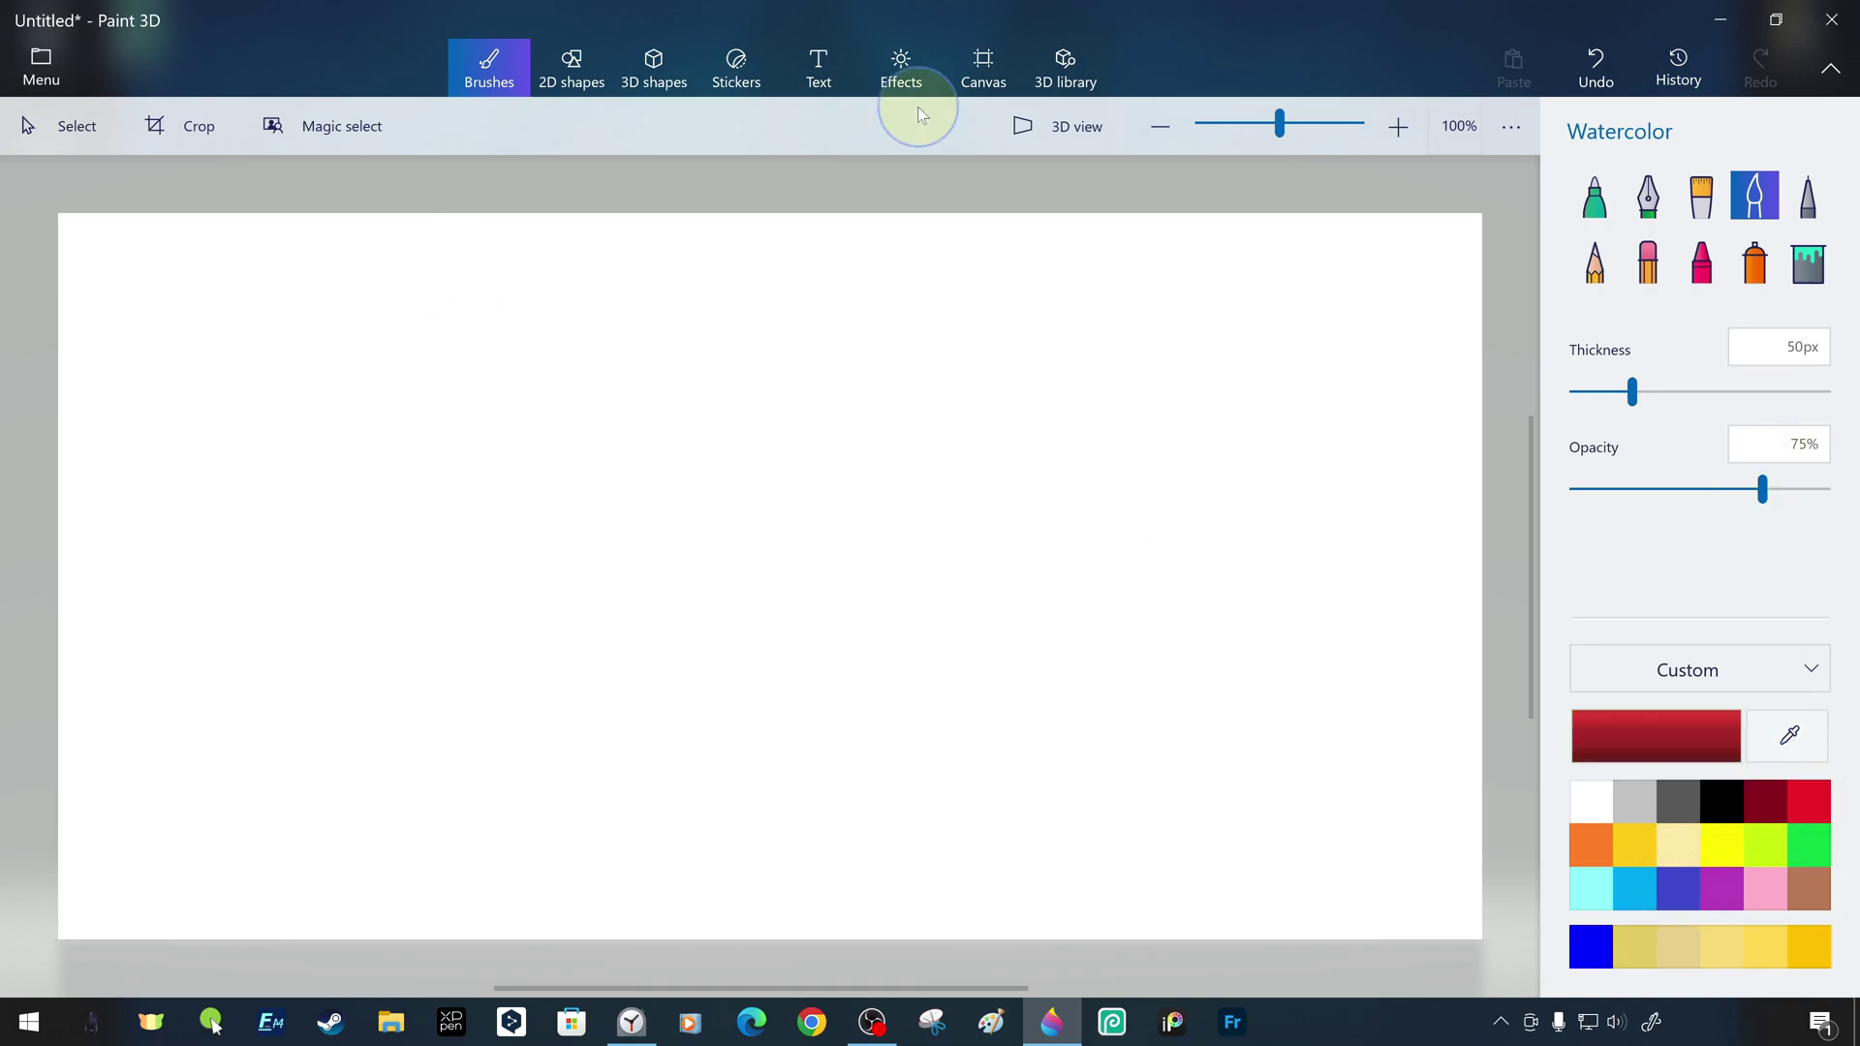
{"action": "left_click_drag", "start_coordinate": [133, 313], "coordinate": [672, 295]}
{"action": "left_click_drag", "start_coordinate": [1762, 489], "coordinate": [1825, 489]}
{"action": "left_click_drag", "start_coordinate": [825, 275], "coordinate": [1221, 309]}
{"action": "left_click_drag", "start_coordinate": [1014, 316], "coordinate": [1331, 358]}
{"action": "left_click_drag", "start_coordinate": [1162, 346], "coordinate": [1373, 375]}
{"action": "left_click_drag", "start_coordinate": [1148, 306], "coordinate": [1395, 400]}
{"action": "left_click_drag", "start_coordinate": [1228, 284], "coordinate": [1475, 262]}
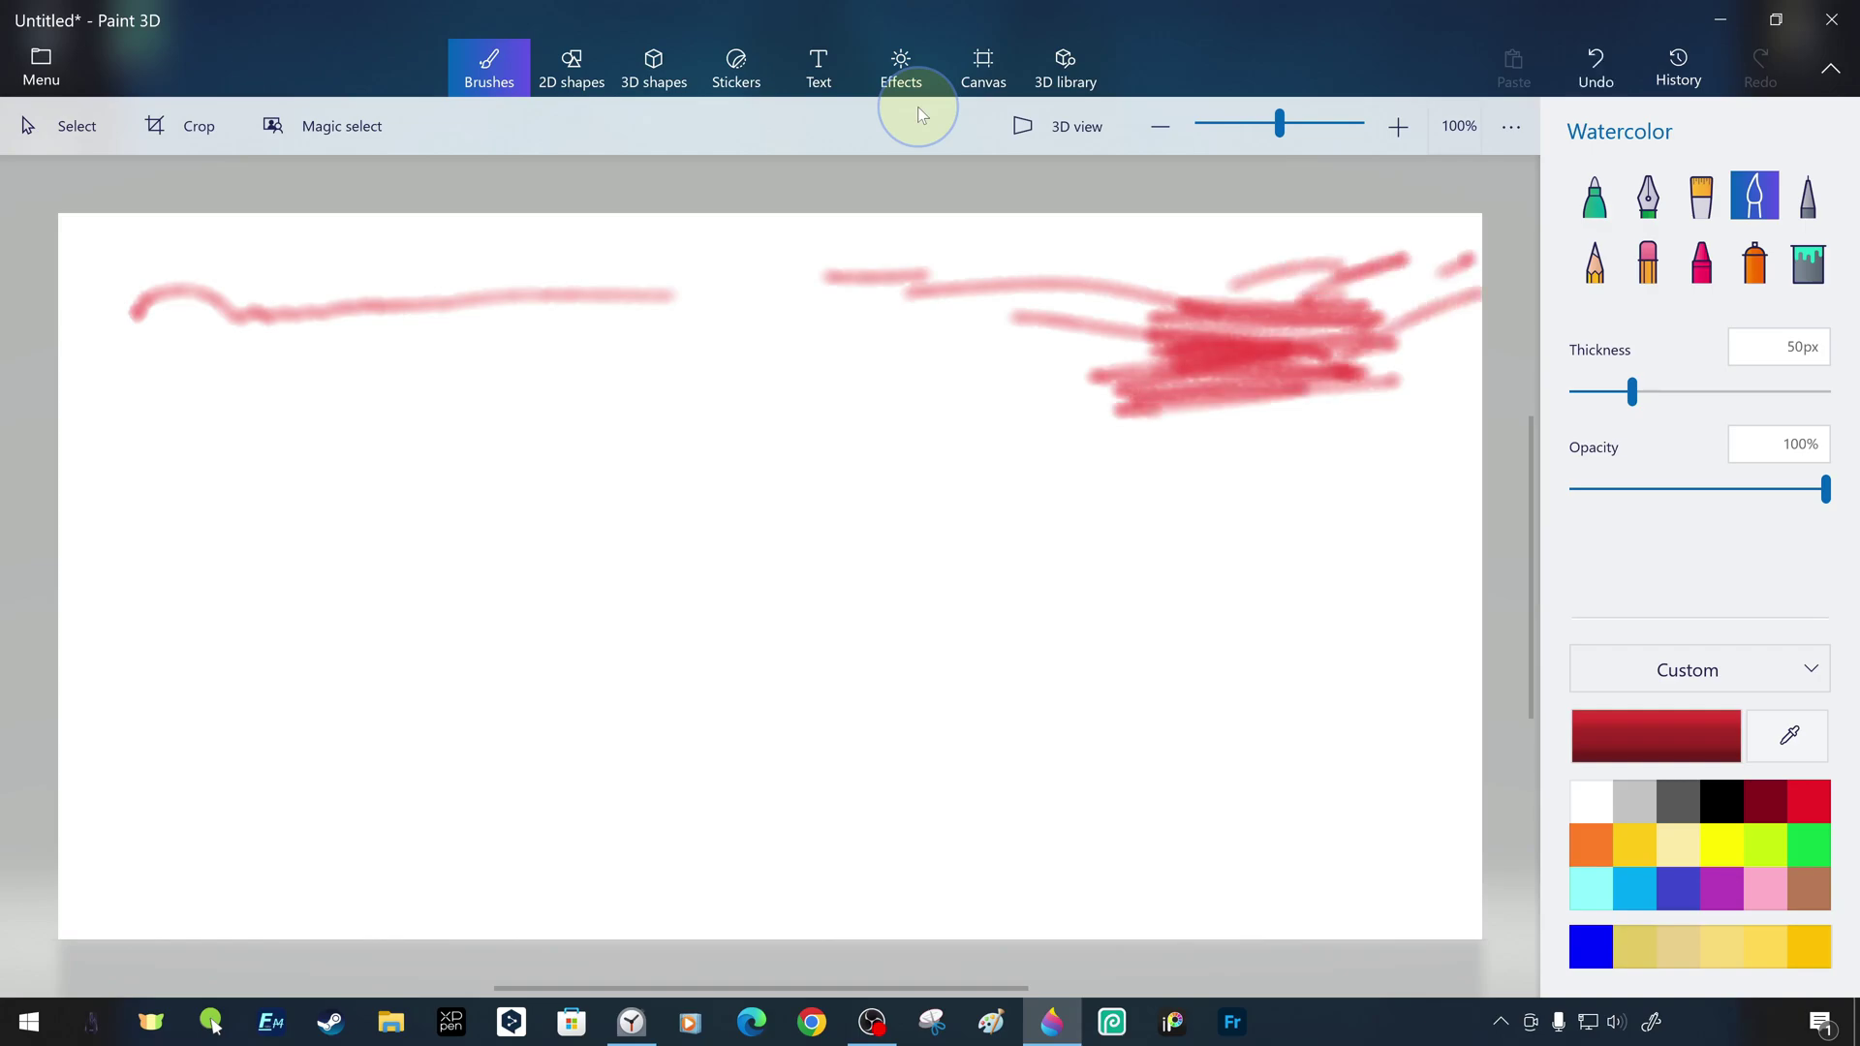
{"action": "left_click_drag", "start_coordinate": [842, 383], "coordinate": [1359, 415]}
{"action": "left_click_drag", "start_coordinate": [1104, 407], "coordinate": [1221, 538]}
{"action": "left_click_drag", "start_coordinate": [1279, 234], "coordinate": [1351, 509]}
At 200px thickness, spread a wide dark maroon wash from upper right leftward
{"action": "left_click_drag", "start_coordinate": [1631, 391], "coordinate": [1825, 391]}
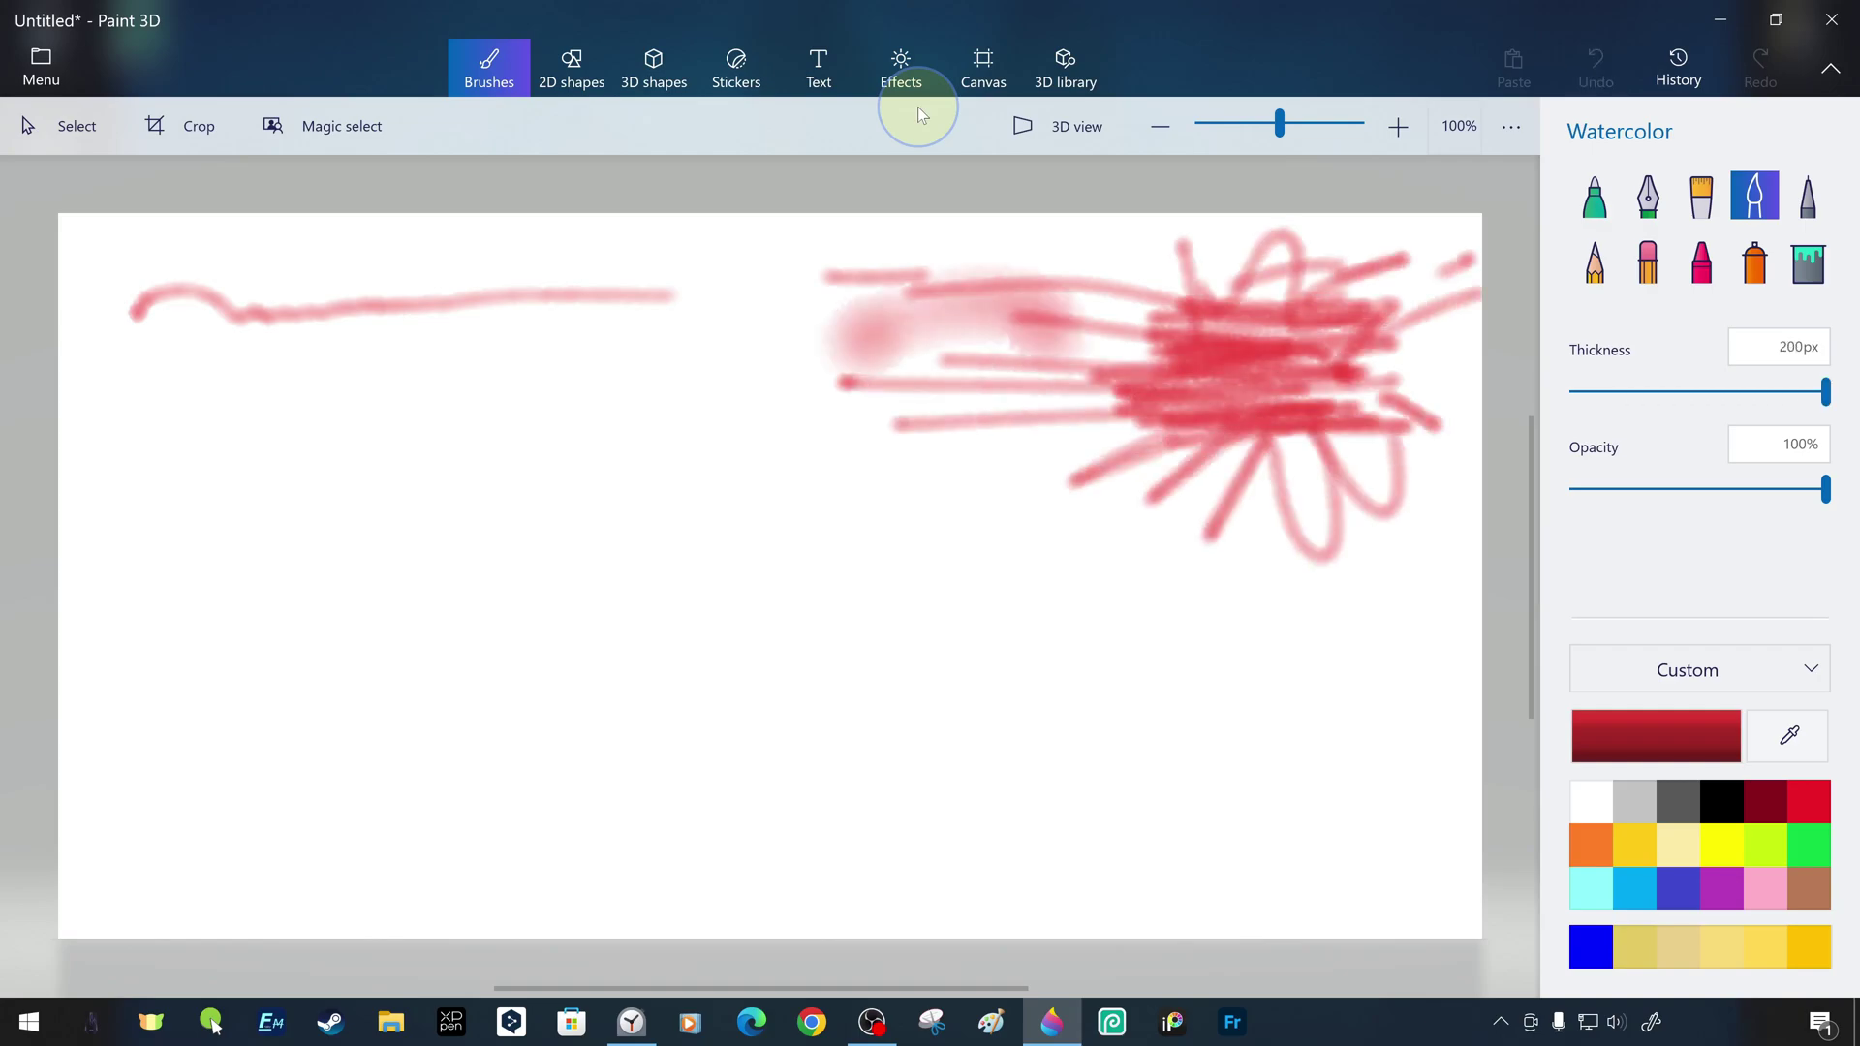
{"action": "left_click_drag", "start_coordinate": [872, 334], "coordinate": [1381, 437]}
{"action": "mouse_move", "coordinate": [1309, 291]}
{"action": "left_mouse_down"}
{"action": "mouse_move", "coordinate": [945, 480]}
{"action": "mouse_move", "coordinate": [1395, 610]}
{"action": "left_mouse_up"}
{"action": "left_click_drag", "start_coordinate": [1075, 319], "coordinate": [1250, 494]}
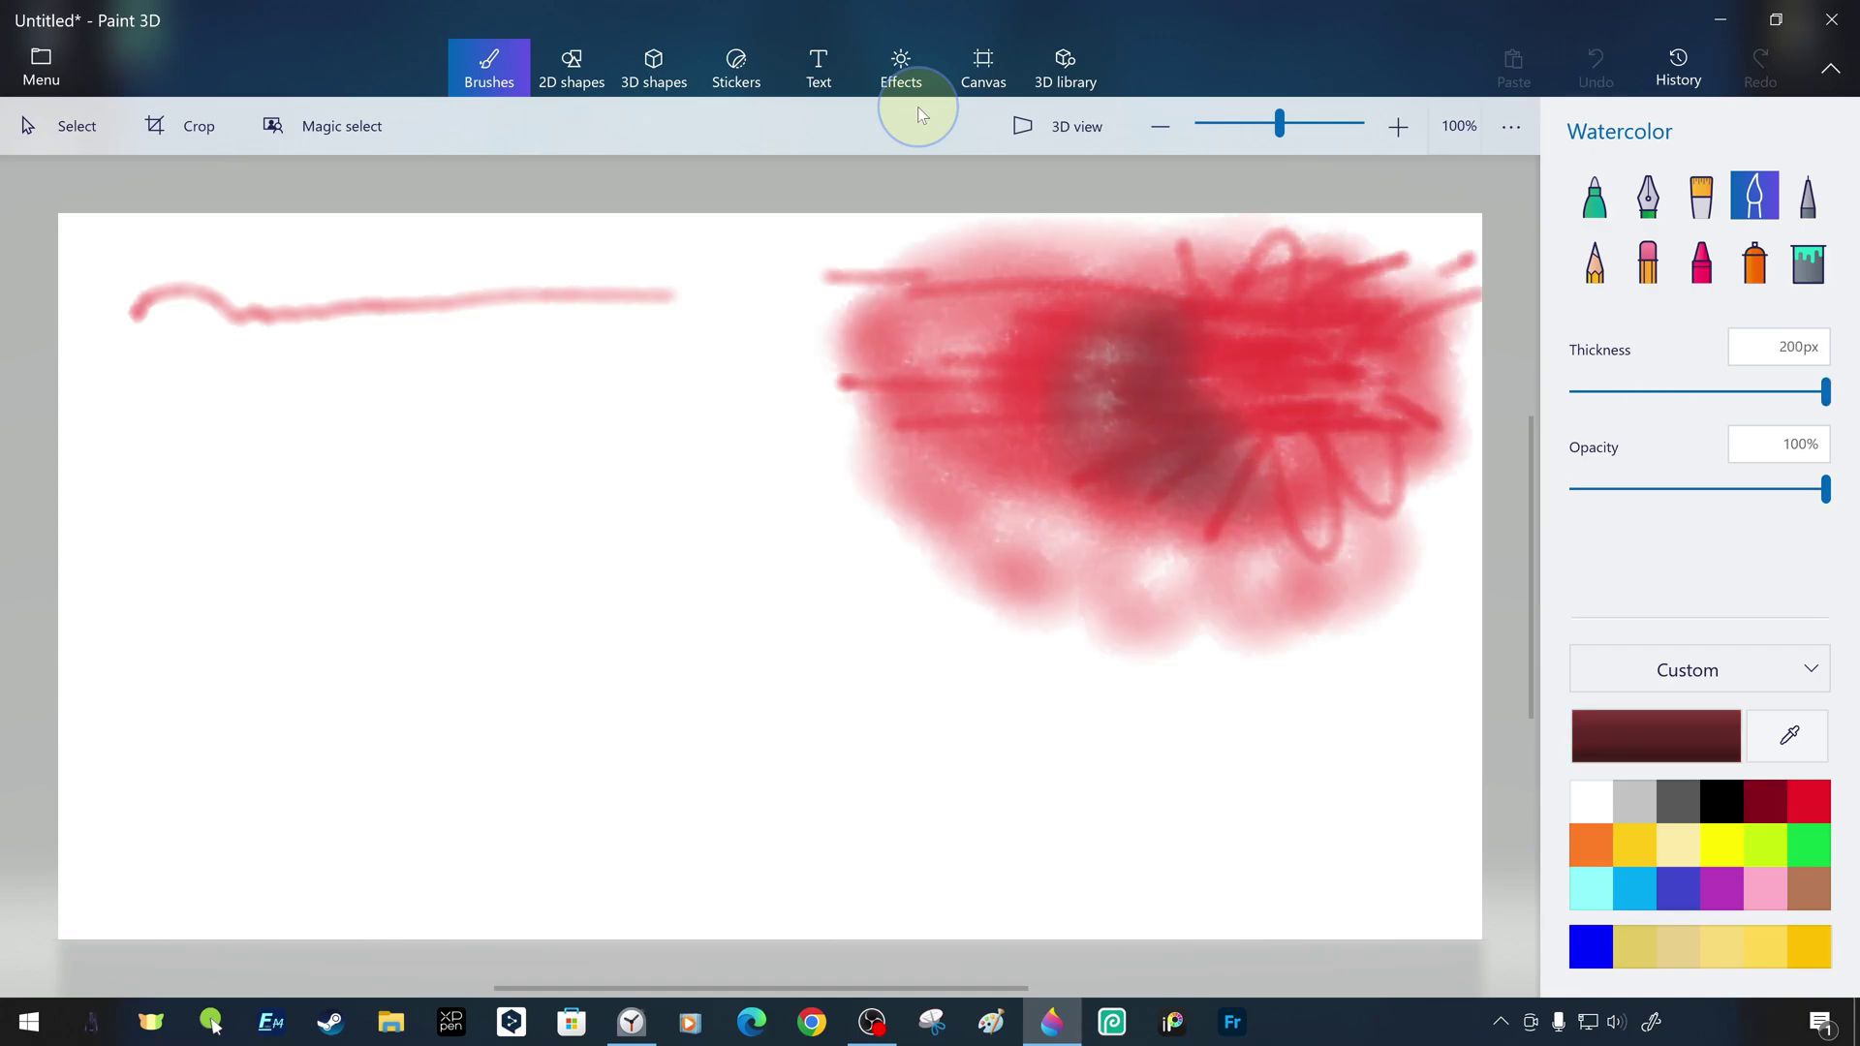
{"action": "left_click_drag", "start_coordinate": [946, 364], "coordinate": [1236, 581]}
{"action": "left_click_drag", "start_coordinate": [1193, 247], "coordinate": [1453, 436]}
{"action": "mouse_move", "coordinate": [1307, 276]}
{"action": "left_mouse_down"}
{"action": "mouse_move", "coordinate": [502, 560]}
{"action": "mouse_move", "coordinate": [1353, 610]}
{"action": "left_mouse_up"}
{"action": "left_click_drag", "start_coordinate": [1380, 291], "coordinate": [480, 567]}
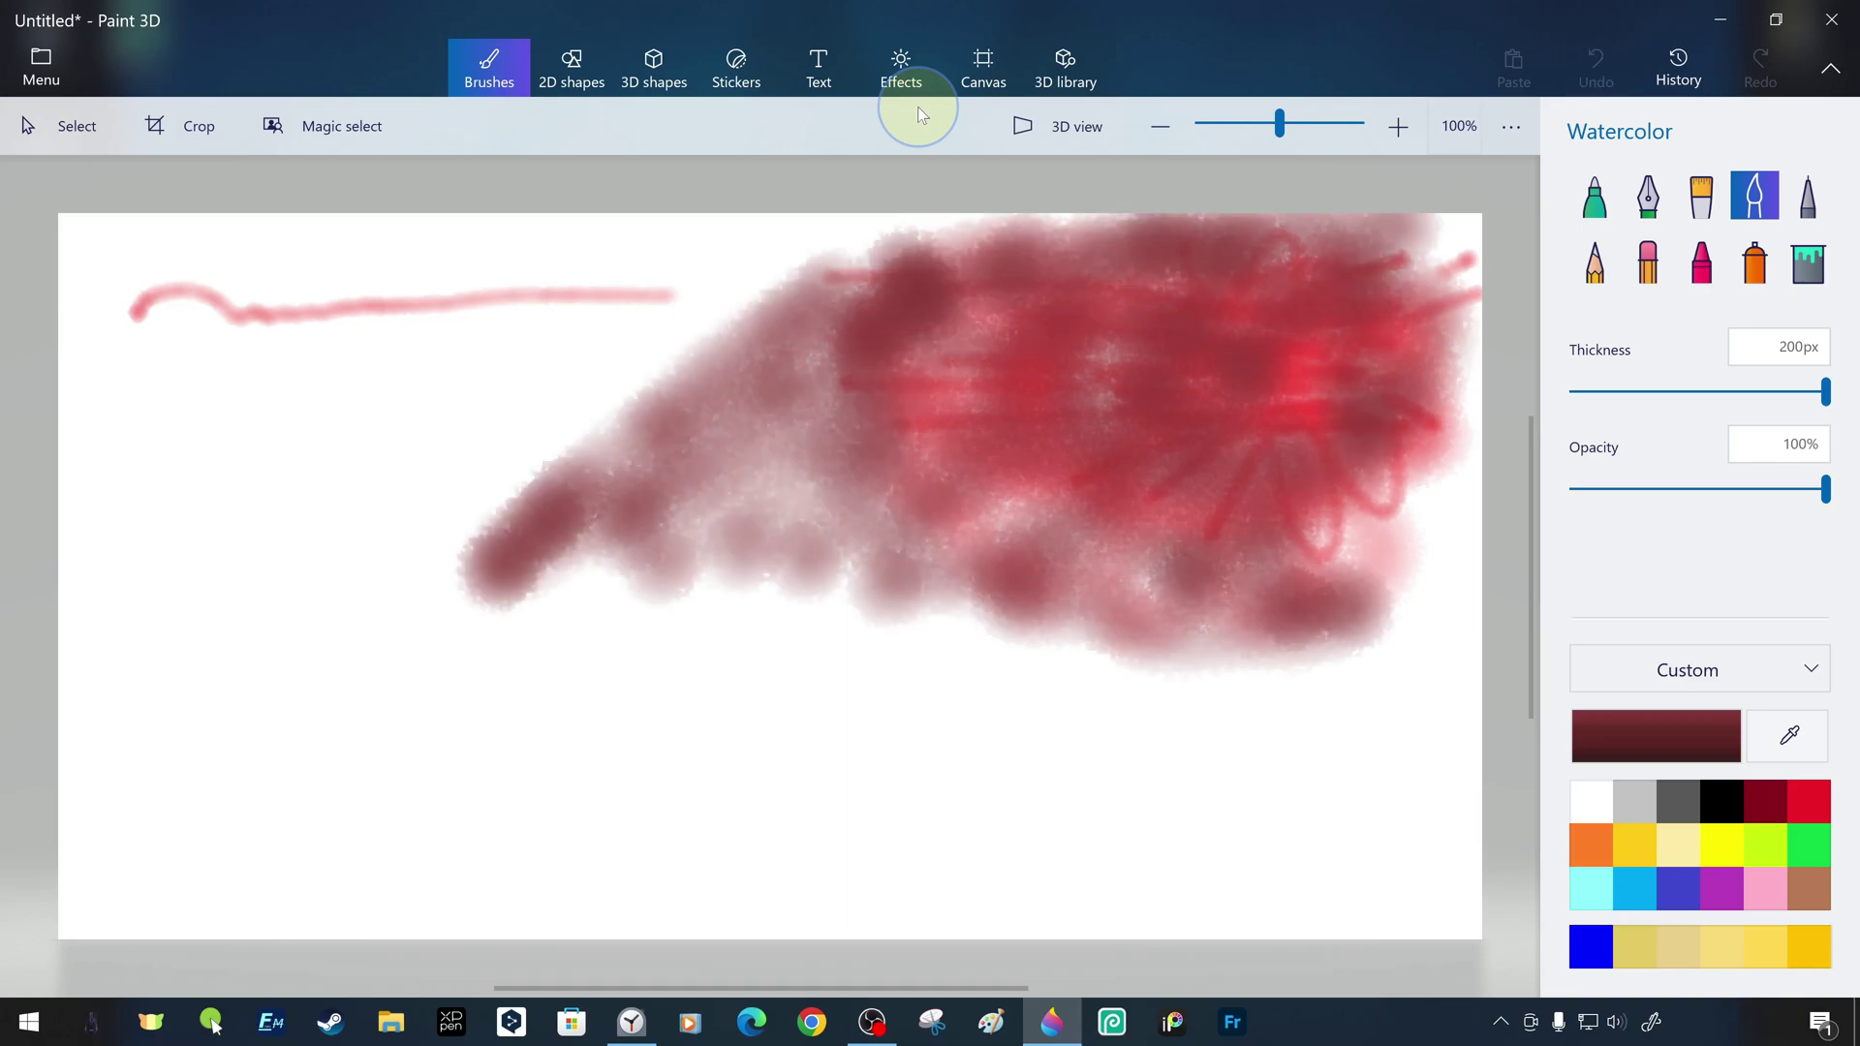
{"action": "left_click_drag", "start_coordinate": [786, 407], "coordinate": [131, 313]}
{"action": "left_click_drag", "start_coordinate": [697, 436], "coordinate": [466, 567]}
Cover the left and lower-left areas with a green watercolour wash
{"action": "left_click", "coordinate": [1810, 843]}
{"action": "mouse_move", "coordinate": [1454, 495]}
{"action": "left_mouse_down"}
{"action": "mouse_move", "coordinate": [1018, 668]}
{"action": "mouse_move", "coordinate": [117, 422]}
{"action": "left_mouse_up"}
{"action": "mouse_move", "coordinate": [131, 247]}
{"action": "left_mouse_down"}
{"action": "mouse_move", "coordinate": [218, 421]}
{"action": "mouse_move", "coordinate": [611, 610]}
{"action": "mouse_move", "coordinate": [786, 624]}
{"action": "left_mouse_up"}
{"action": "left_click_drag", "start_coordinate": [219, 290], "coordinate": [640, 437]}
{"action": "left_click_drag", "start_coordinate": [698, 291], "coordinate": [654, 494]}
{"action": "left_click_drag", "start_coordinate": [291, 392], "coordinate": [130, 654]}
{"action": "left_click_drag", "start_coordinate": [248, 479], "coordinate": [639, 713]}
Add yellow-green watercolour strokes across the middle and right of the canvas
{"action": "left_click", "coordinate": [1764, 844]}
{"action": "left_click_drag", "start_coordinate": [785, 291], "coordinate": [784, 581]}
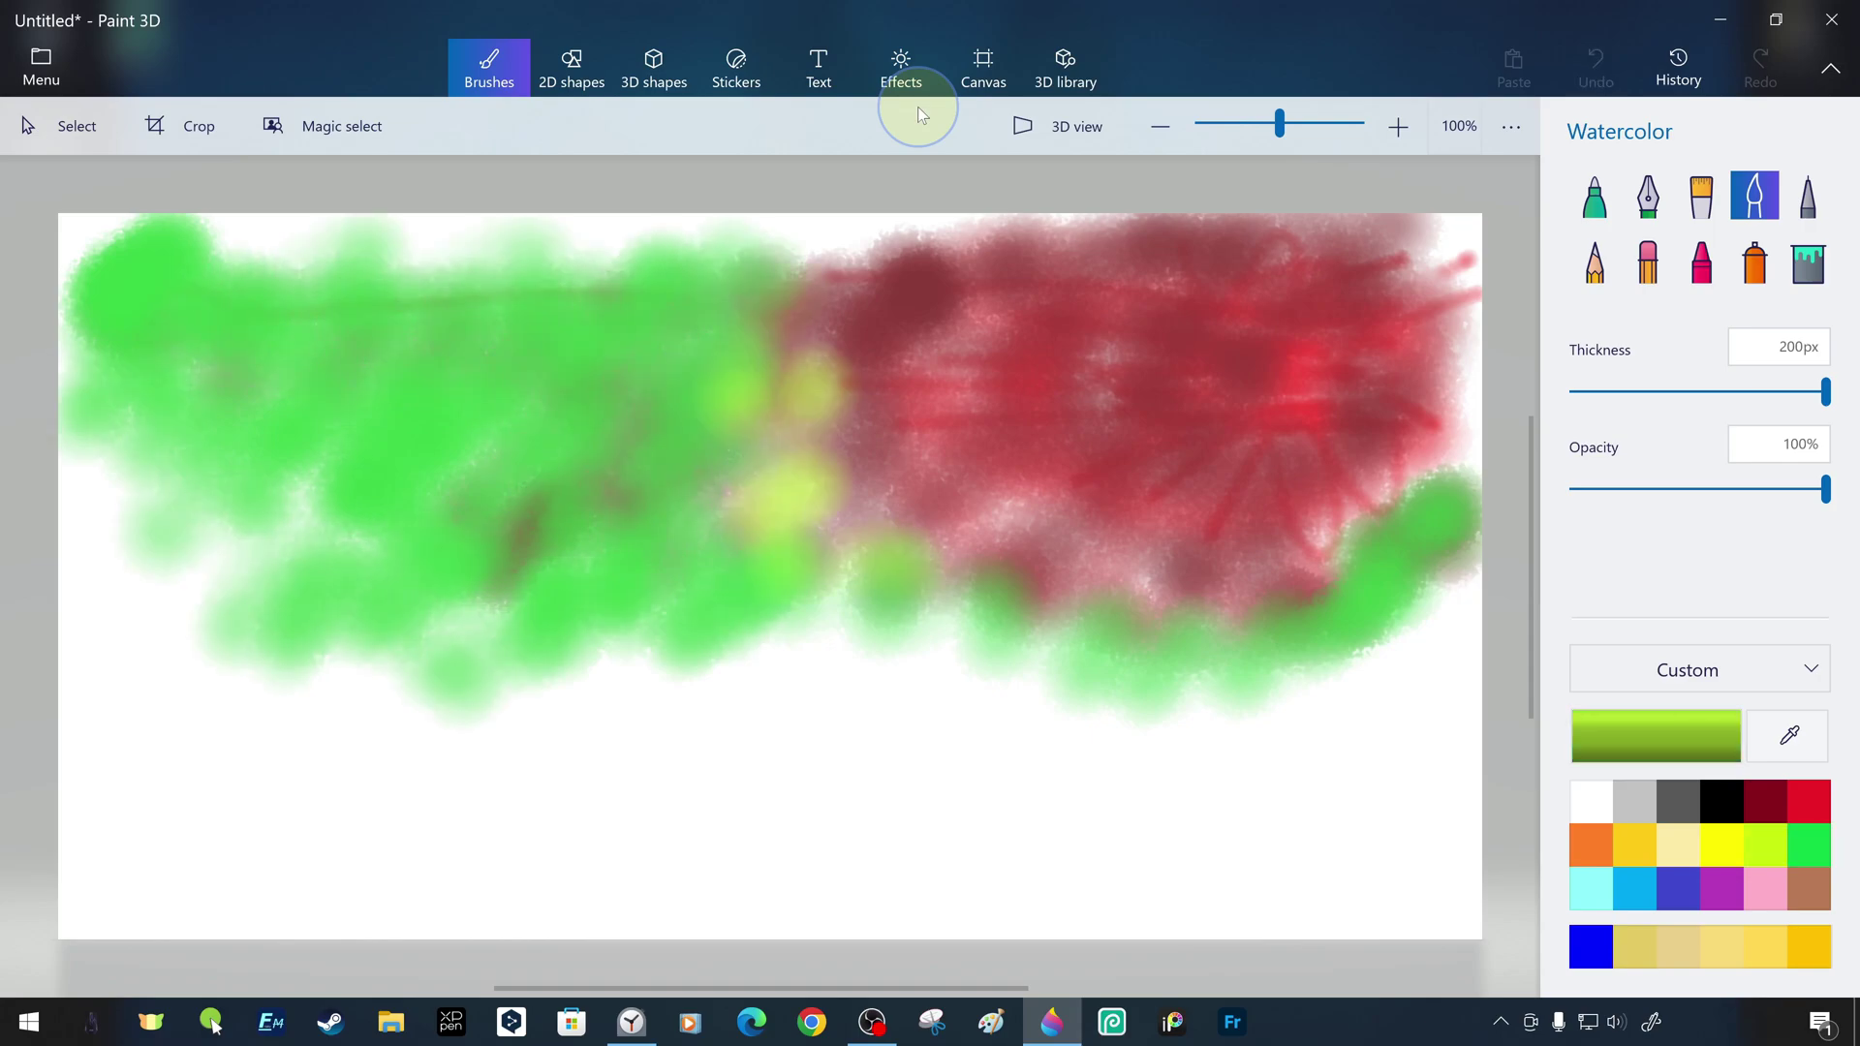
{"action": "left_click_drag", "start_coordinate": [873, 233], "coordinate": [1294, 582]}
{"action": "left_click_drag", "start_coordinate": [1106, 261], "coordinate": [1424, 611]}
{"action": "left_click_drag", "start_coordinate": [698, 552], "coordinate": [1453, 726]}
Paint tan watercolour strokes across the lower canvas and lower left
{"action": "left_click", "coordinate": [1635, 945]}
{"action": "left_click_drag", "start_coordinate": [552, 698], "coordinate": [1134, 844]}
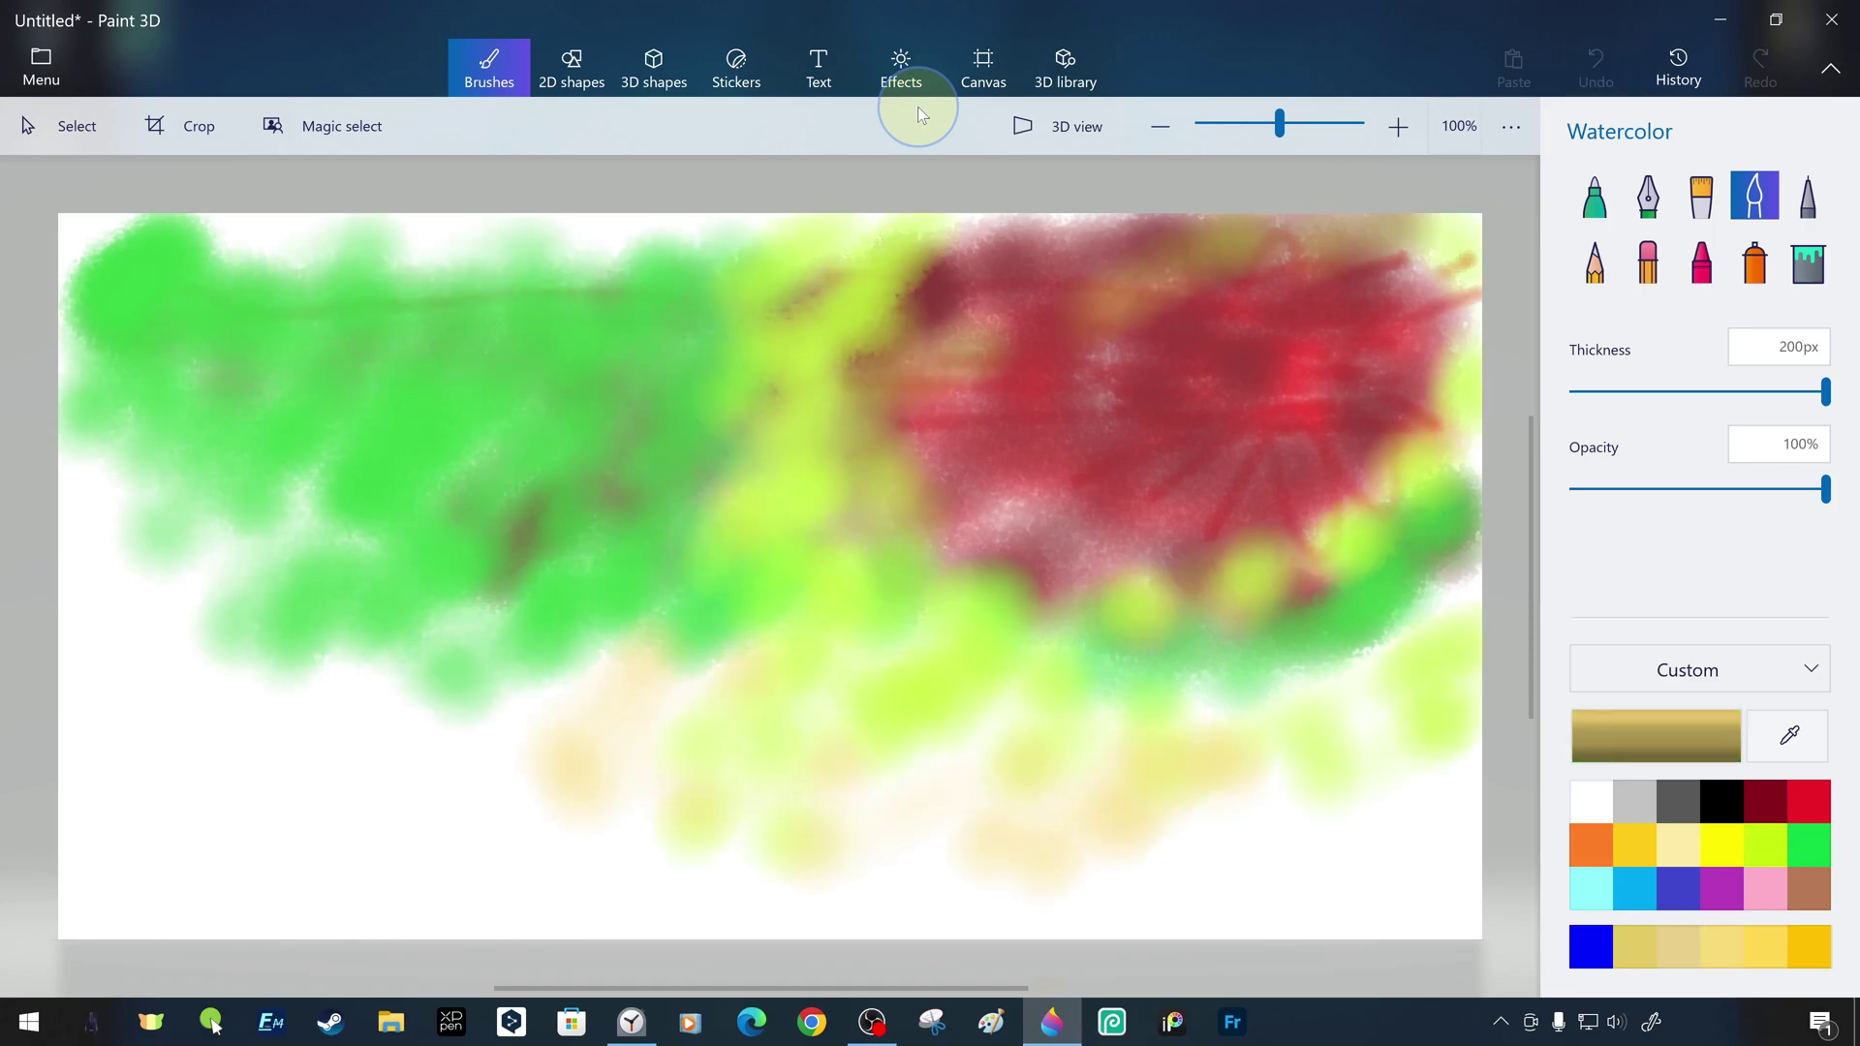
{"action": "left_click_drag", "start_coordinate": [553, 872], "coordinate": [1453, 872]}
{"action": "left_click_drag", "start_coordinate": [204, 683], "coordinate": [349, 901]}
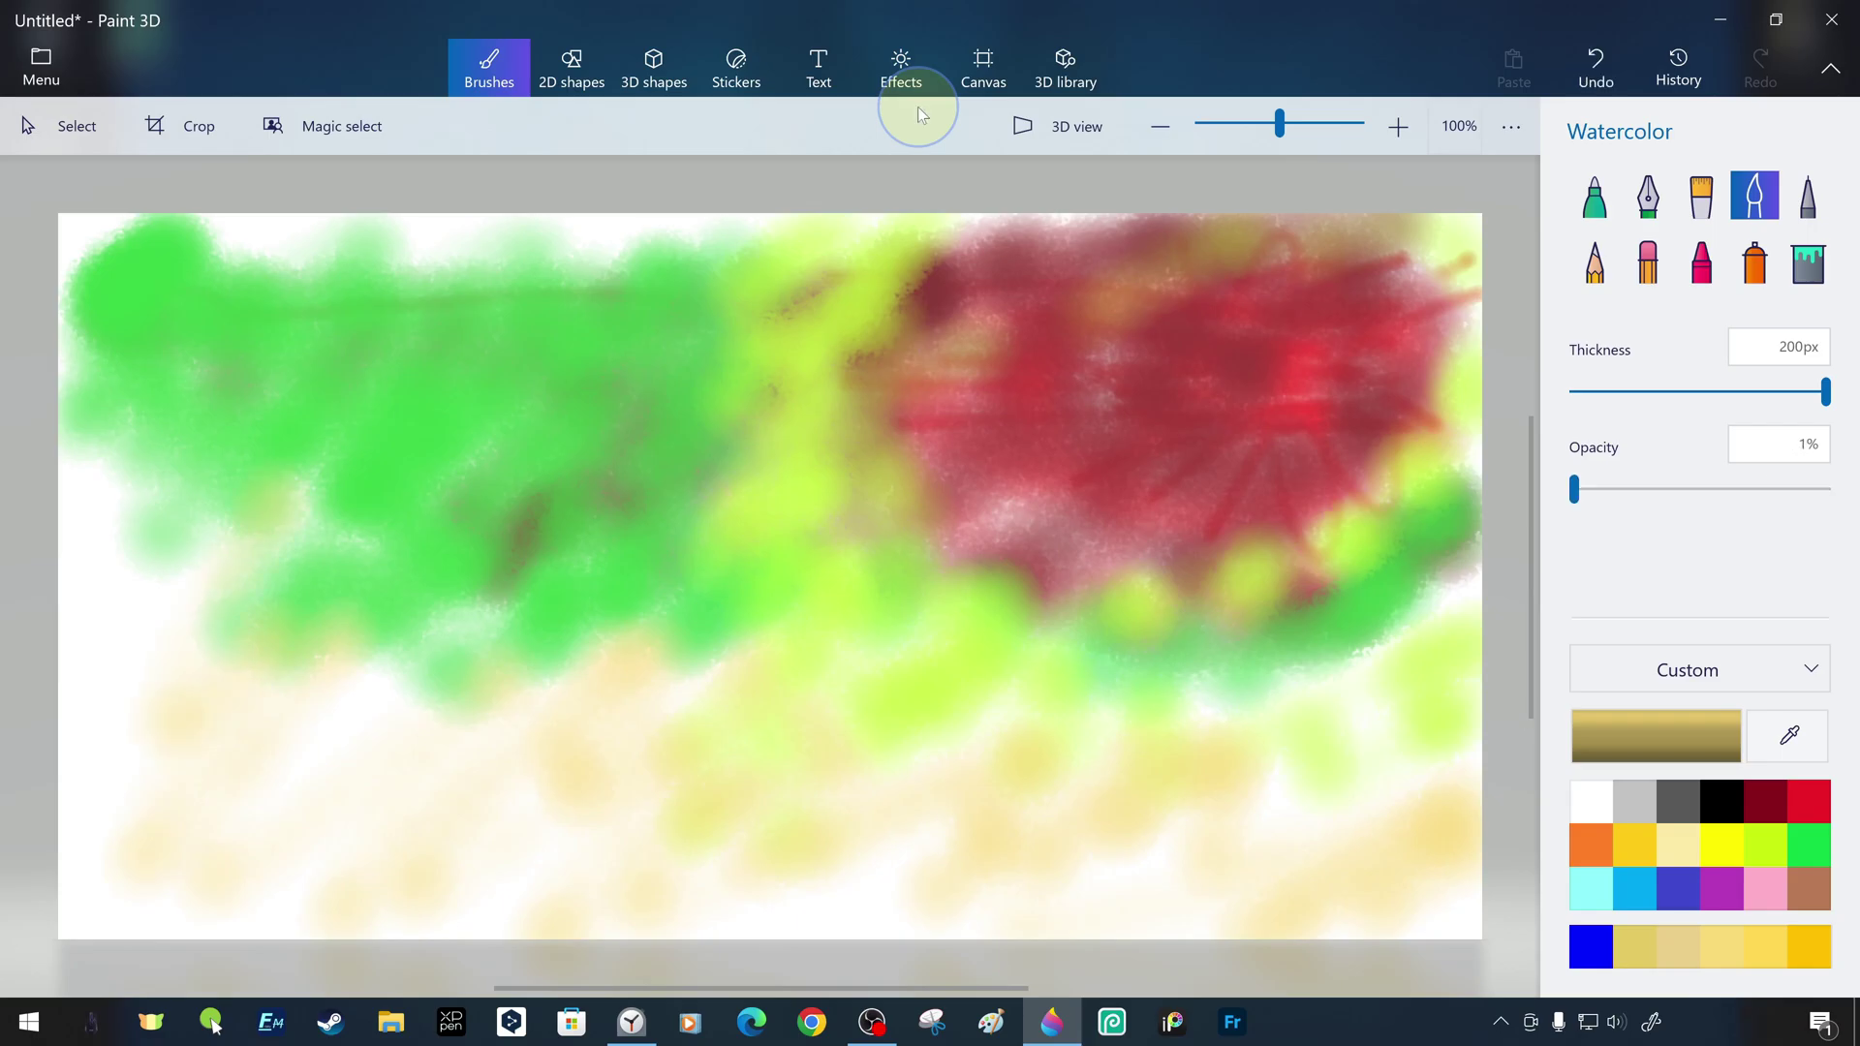
Paint black strokes and a loop across the lower middle and lower left, raising opacity
{"action": "key", "text": "Right"}
{"action": "key", "text": "Right"}
{"action": "left_click", "coordinate": [1810, 886]}
{"action": "left_click_drag", "start_coordinate": [1017, 873], "coordinate": [727, 734]}
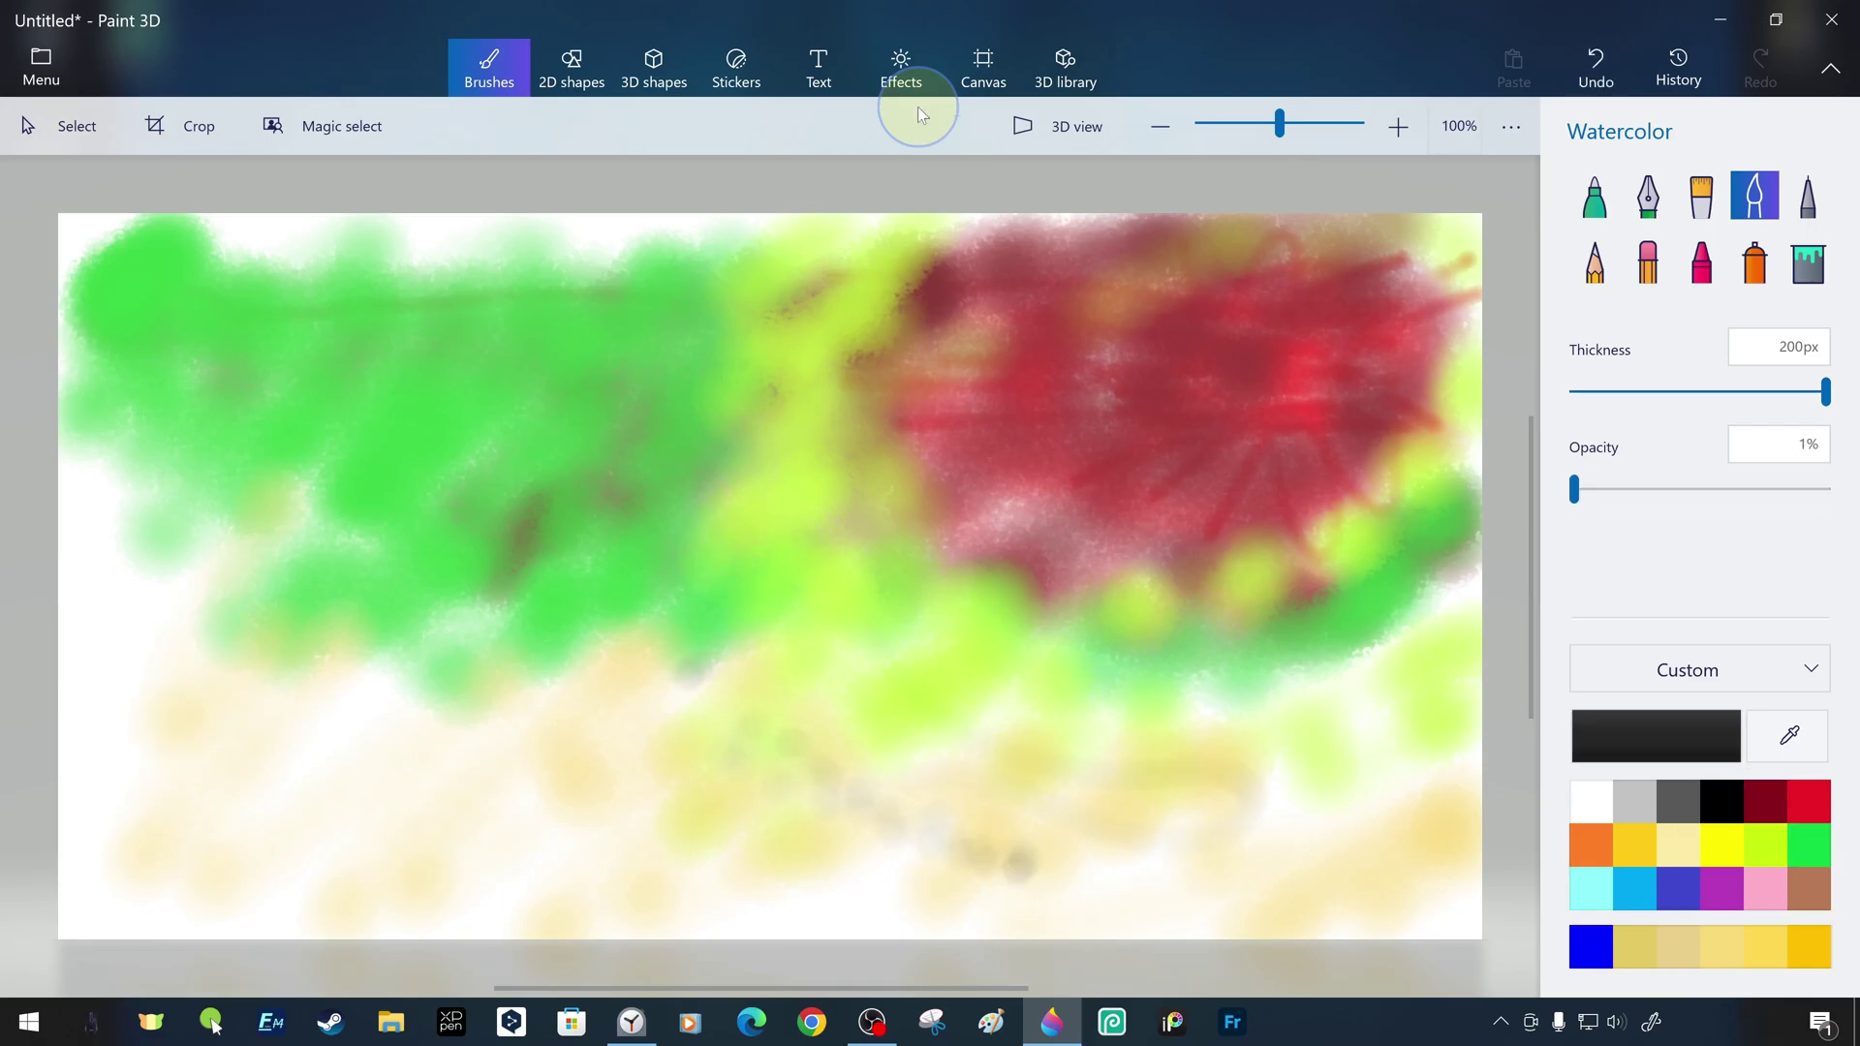
{"action": "key", "text": "Right"}
{"action": "key", "text": "Right"}
{"action": "key", "text": "Right"}
{"action": "left_click_drag", "start_coordinate": [1148, 770], "coordinate": [872, 755]}
{"action": "key", "text": "Right"}
{"action": "key", "text": "Right"}
{"action": "key", "text": "Right"}
{"action": "mouse_move", "coordinate": [1308, 683]}
{"action": "left_mouse_down"}
{"action": "mouse_move", "coordinate": [699, 815]}
{"action": "mouse_move", "coordinate": [523, 640]}
{"action": "left_mouse_up"}
{"action": "left_click_drag", "start_coordinate": [189, 625], "coordinate": [363, 813]}
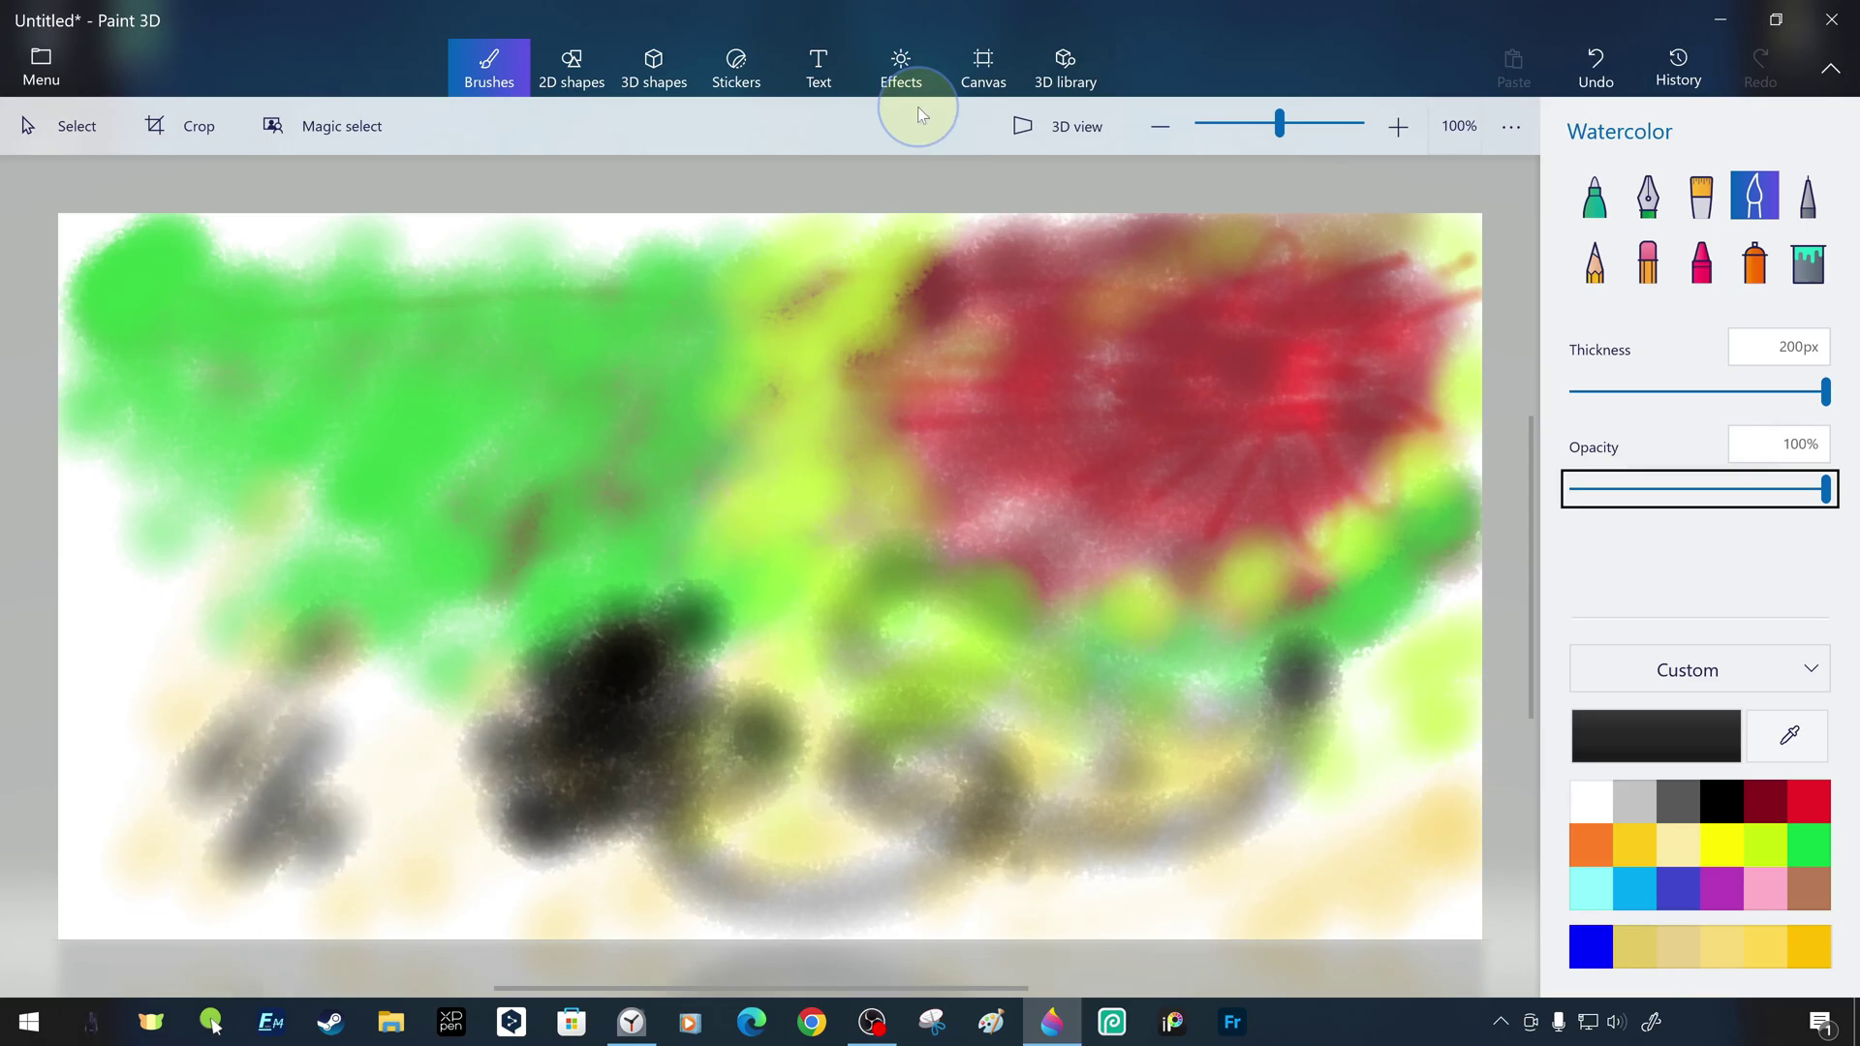
{"action": "left_click_drag", "start_coordinate": [436, 639], "coordinate": [204, 727]}
{"action": "left_click_drag", "start_coordinate": [364, 756], "coordinate": [785, 698]}
{"action": "left_click_drag", "start_coordinate": [160, 654], "coordinate": [466, 784]}
At about one-third opacity, brush translucent dark strokes over the left and lower canvas
{"action": "left_click", "coordinate": [1665, 490]}
{"action": "mouse_move", "coordinate": [699, 727]}
{"action": "left_mouse_down"}
{"action": "mouse_move", "coordinate": [873, 828]}
{"action": "mouse_move", "coordinate": [713, 683]}
{"action": "left_mouse_up"}
{"action": "left_click_drag", "start_coordinate": [88, 538], "coordinate": [364, 946]}
{"action": "left_click_drag", "start_coordinate": [815, 872], "coordinate": [1351, 814]}
{"action": "left_click_drag", "start_coordinate": [1236, 552], "coordinate": [1454, 799]}
{"action": "left_click_drag", "start_coordinate": [146, 480], "coordinate": [625, 726]}
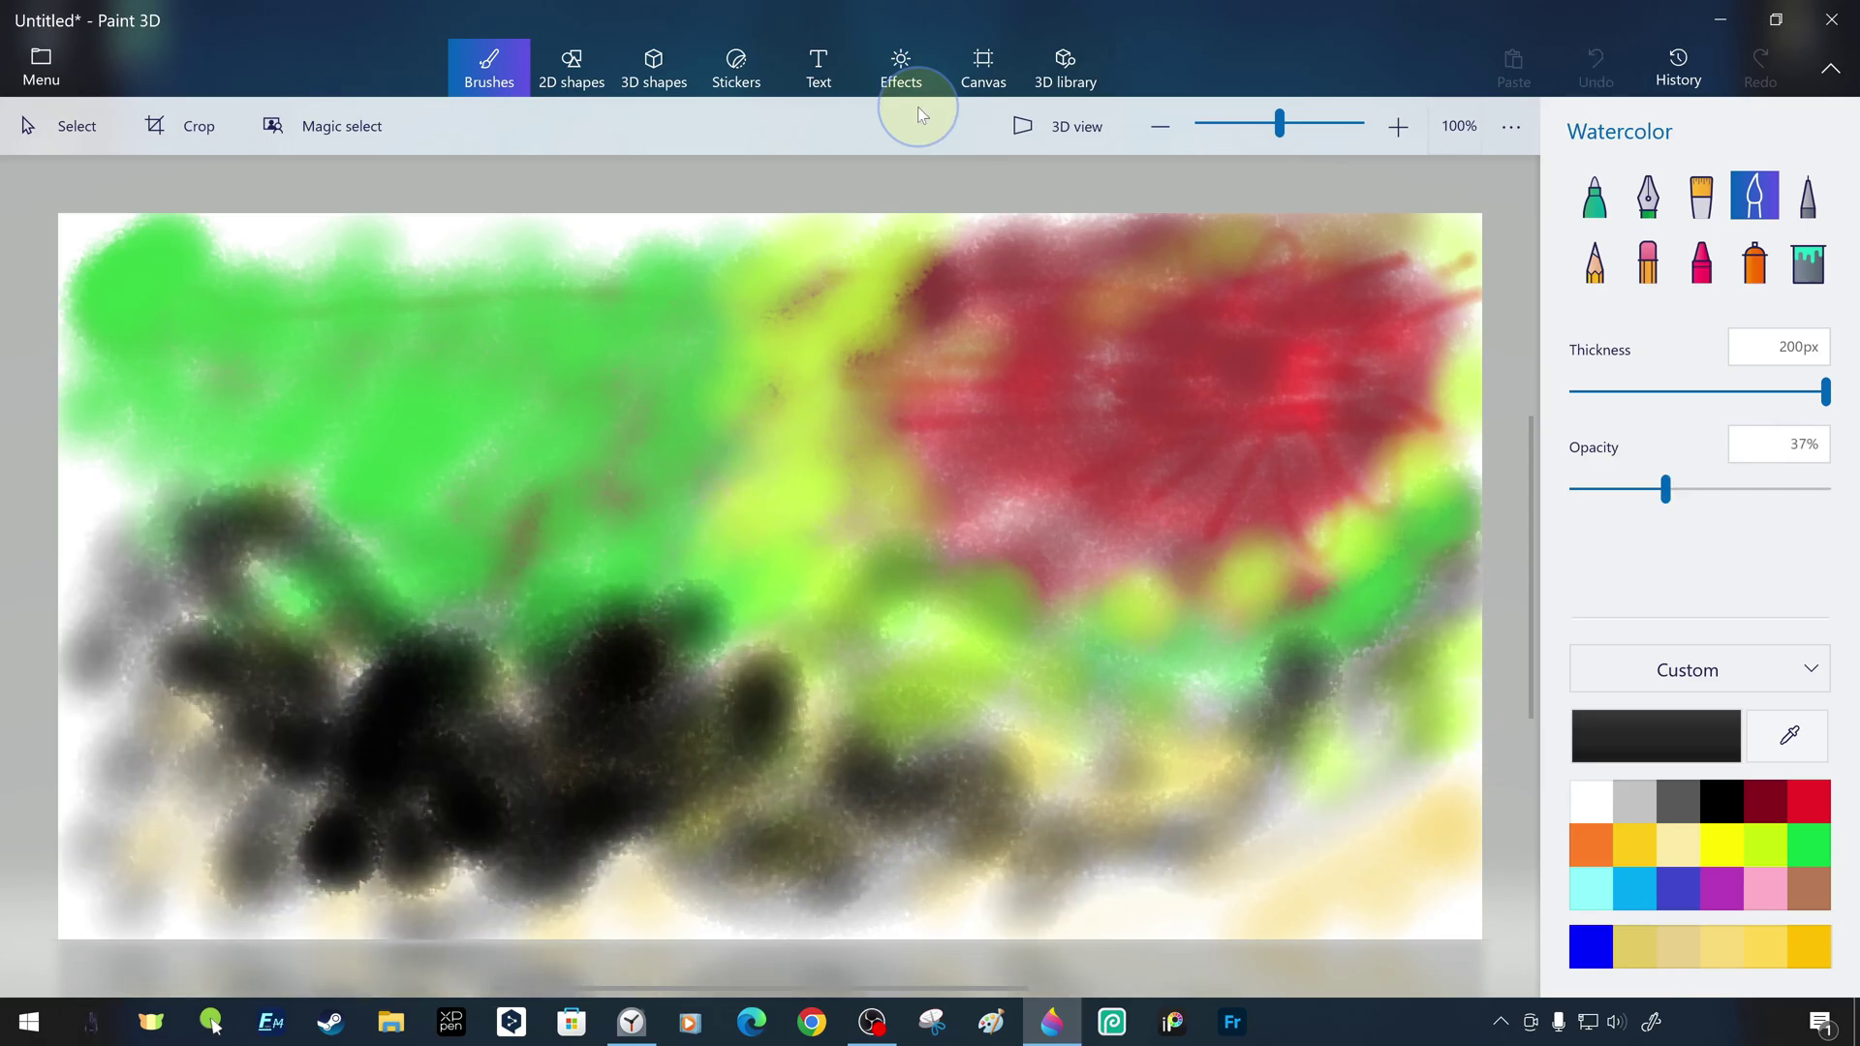
{"action": "left_click_drag", "start_coordinate": [494, 553], "coordinate": [712, 741]}
{"action": "left_click_drag", "start_coordinate": [1002, 742], "coordinate": [1425, 873]}
{"action": "left_click_drag", "start_coordinate": [73, 436], "coordinate": [356, 699]}
Paint translucent blue watercolour strokes on the left side, widening the brush
{"action": "left_click", "coordinate": [1634, 887]}
{"action": "left_click_drag", "start_coordinate": [203, 291], "coordinate": [349, 392]}
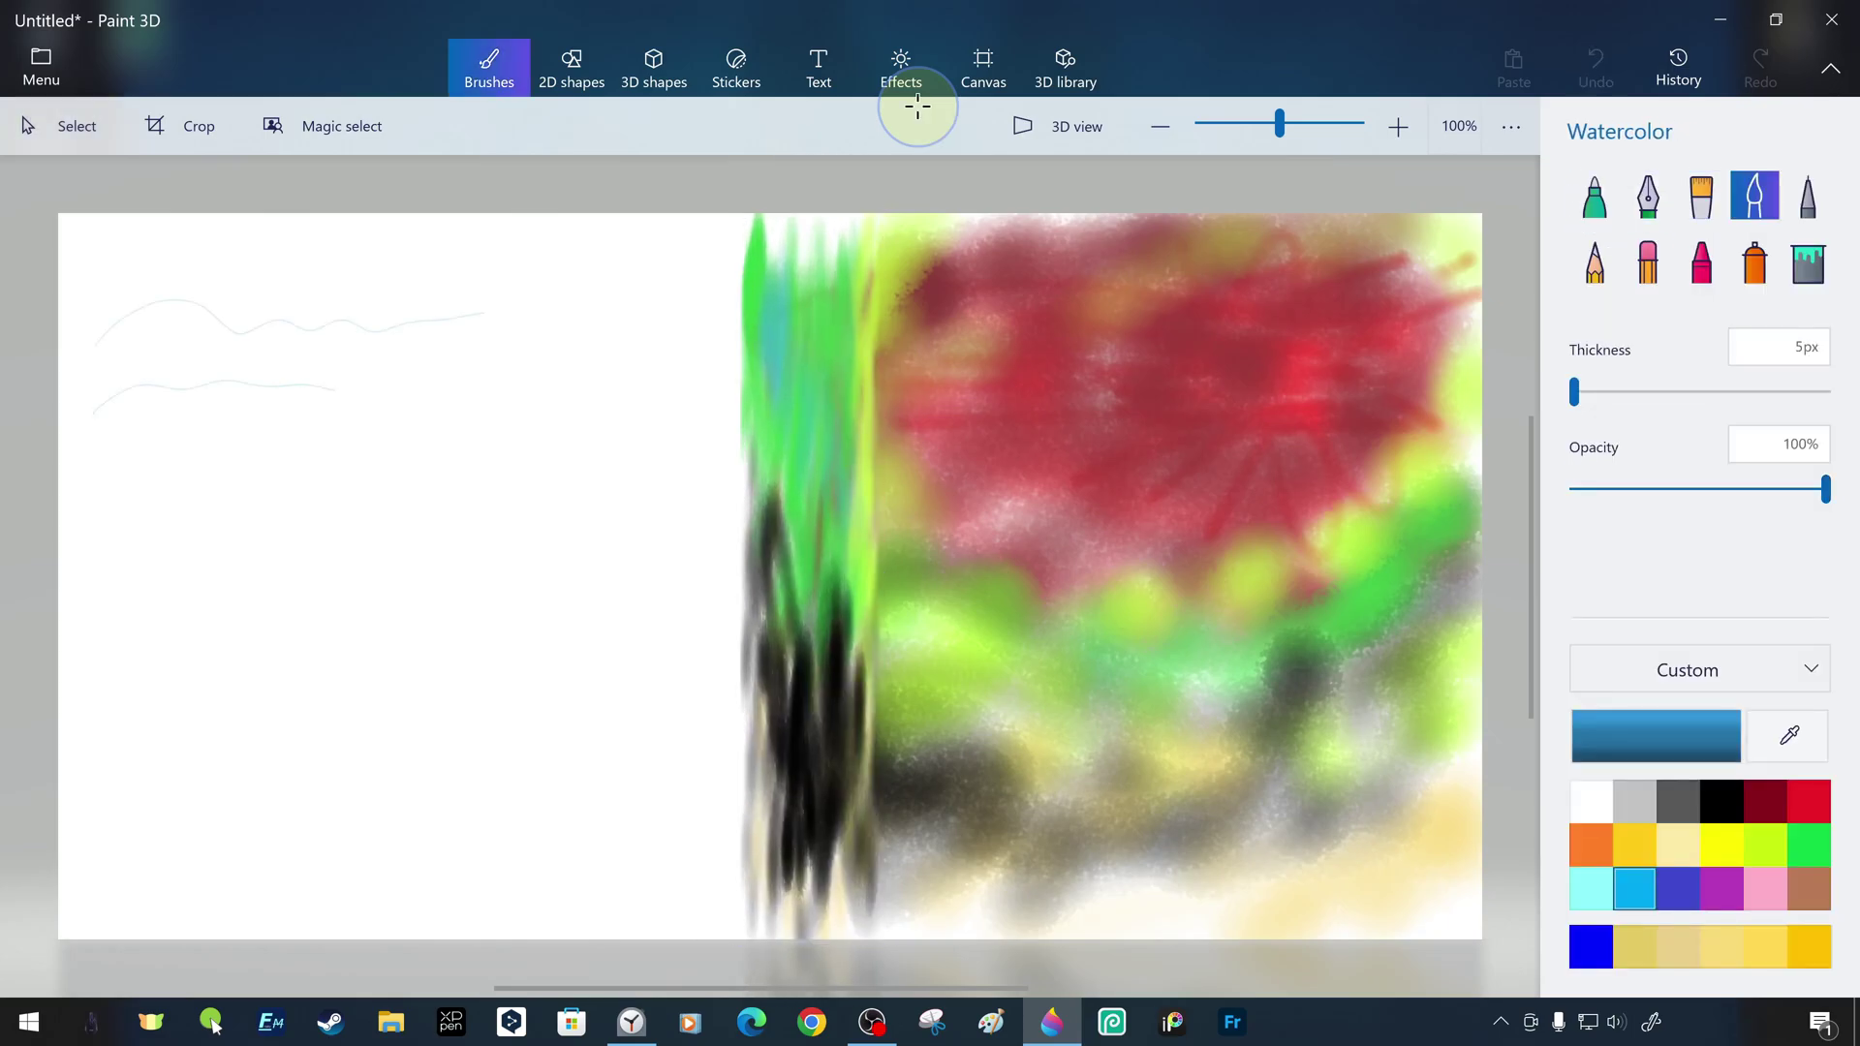
{"action": "left_click_drag", "start_coordinate": [334, 389], "coordinate": [414, 394]}
{"action": "key", "text": "Right"}
{"action": "key", "text": "Right"}
{"action": "key", "text": "Right"}
{"action": "left_click_drag", "start_coordinate": [120, 462], "coordinate": [604, 414]}
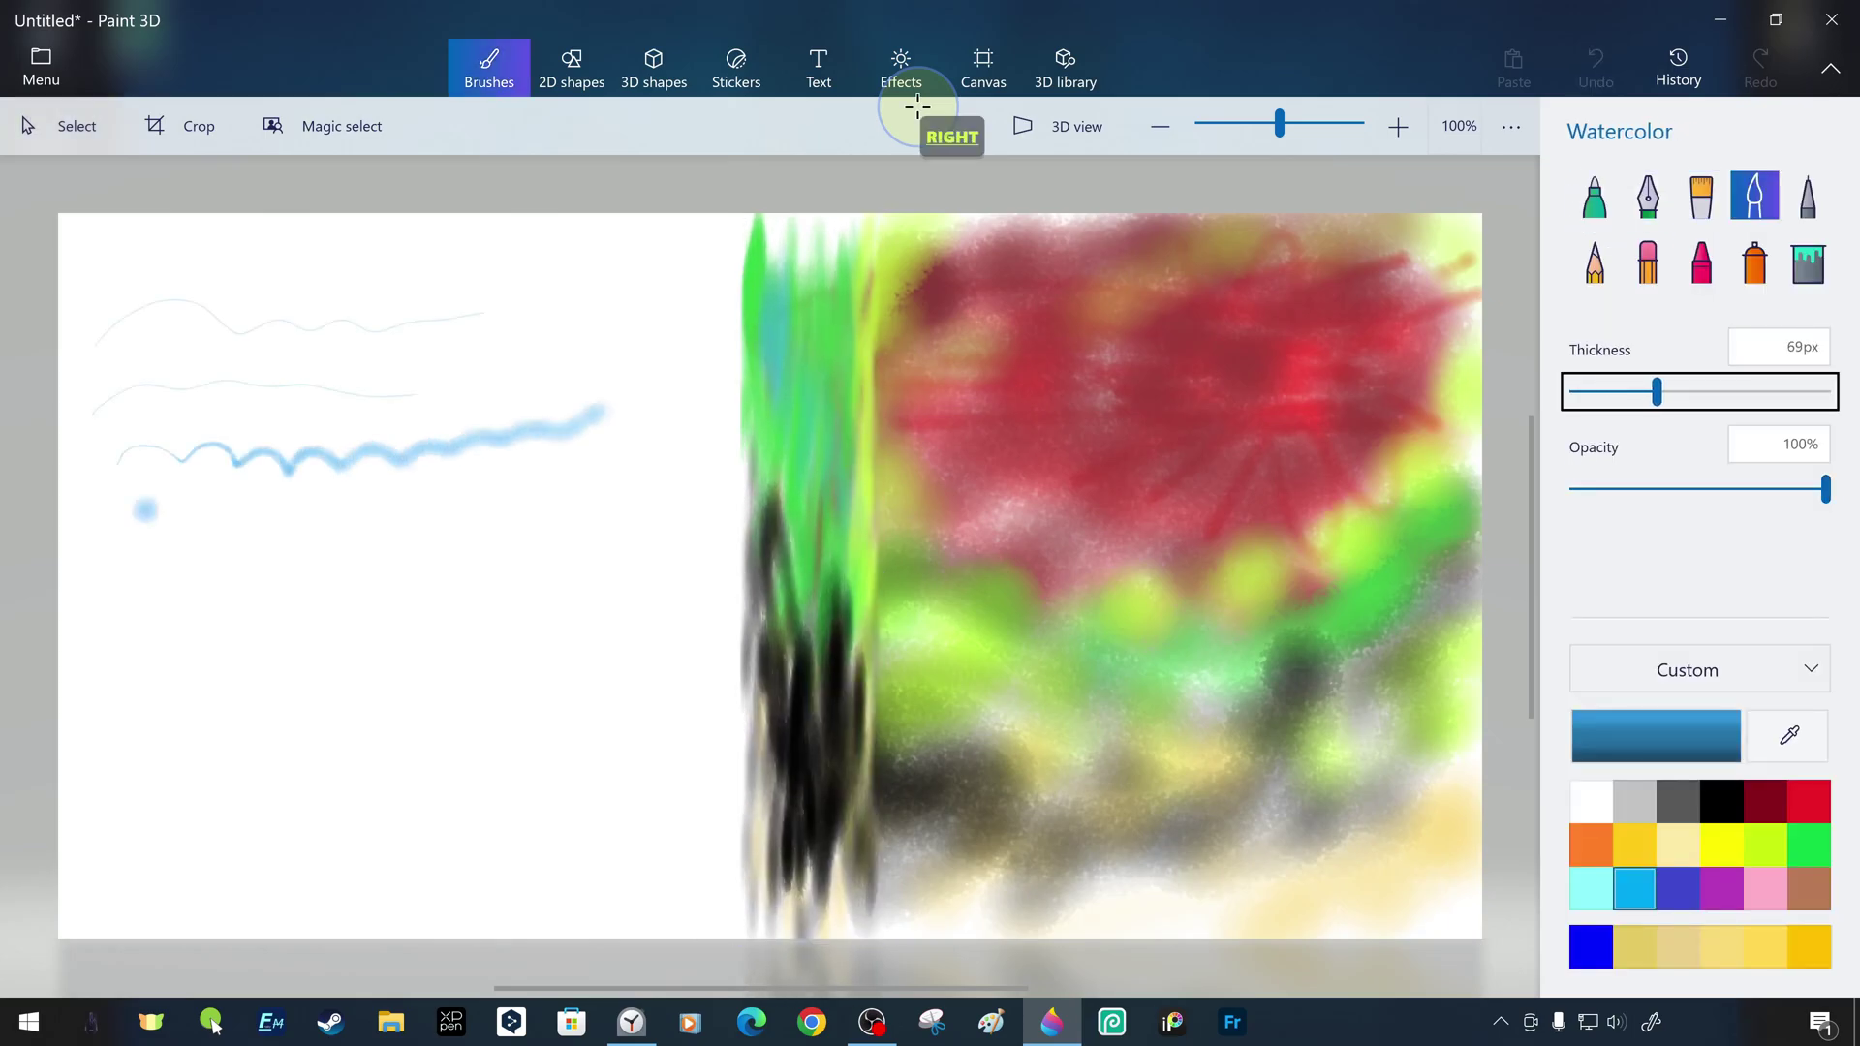
{"action": "key", "text": "Right"}
{"action": "key", "text": "Right"}
{"action": "key", "text": "Right"}
{"action": "key", "text": "Right"}
{"action": "key", "text": "Right"}
{"action": "key", "text": "Right"}
{"action": "mouse_move", "coordinate": [139, 509]}
{"action": "left_mouse_down"}
{"action": "mouse_move", "coordinate": [74, 886]}
{"action": "mouse_move", "coordinate": [669, 858]}
{"action": "mouse_move", "coordinate": [727, 640]}
{"action": "mouse_move", "coordinate": [612, 553]}
{"action": "mouse_move", "coordinate": [480, 756]}
{"action": "left_mouse_up"}
{"action": "key", "text": "Right"}
Add a faint low-opacity blue wash near the centre and save as PNG Untitled v4
{"action": "left_click", "coordinate": [1617, 490]}
{"action": "mouse_move", "coordinate": [538, 516]}
{"action": "left_mouse_down"}
{"action": "mouse_move", "coordinate": [370, 662]}
{"action": "mouse_move", "coordinate": [88, 712]}
{"action": "mouse_move", "coordinate": [727, 785]}
{"action": "mouse_move", "coordinate": [654, 959]}
{"action": "left_mouse_up"}
{"action": "mouse_move", "coordinate": [611, 479]}
{"action": "left_mouse_down"}
{"action": "mouse_move", "coordinate": [726, 334]}
{"action": "mouse_move", "coordinate": [654, 241]}
{"action": "mouse_move", "coordinate": [735, 407]}
{"action": "left_mouse_up"}
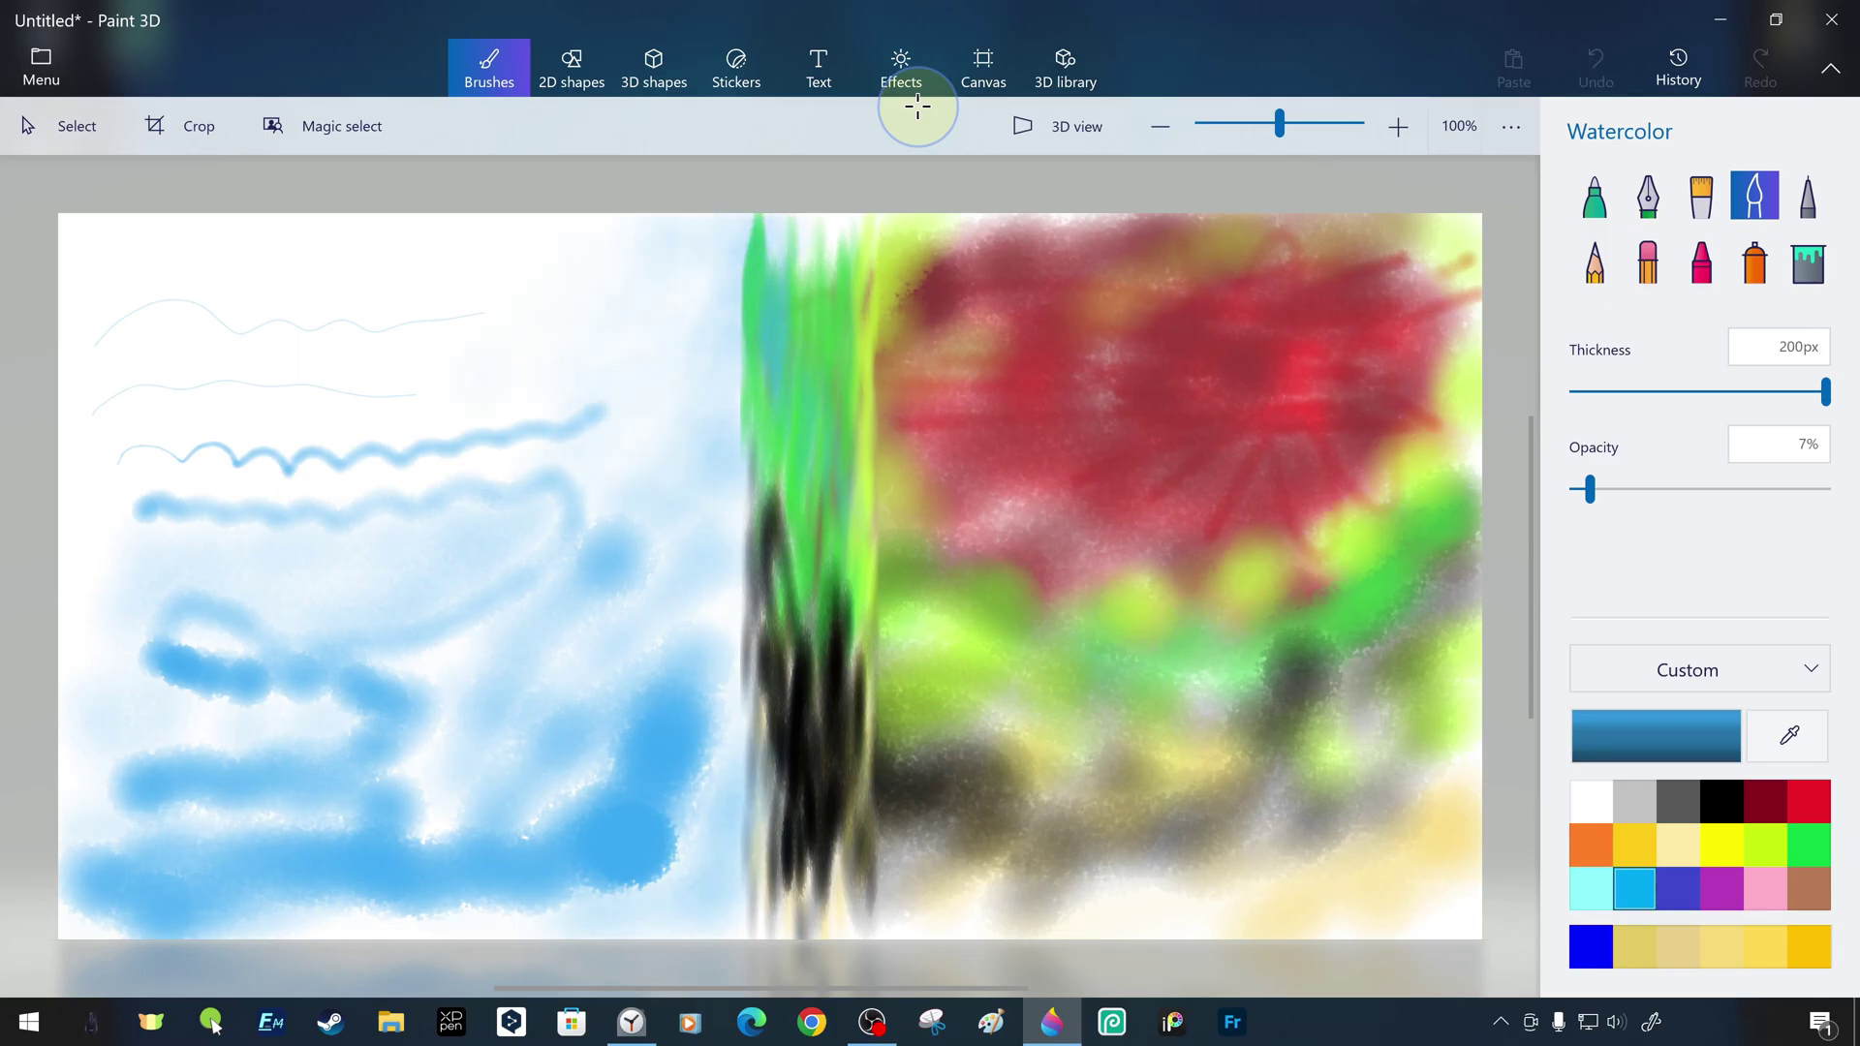
{"action": "key", "text": "ctrl+s"}
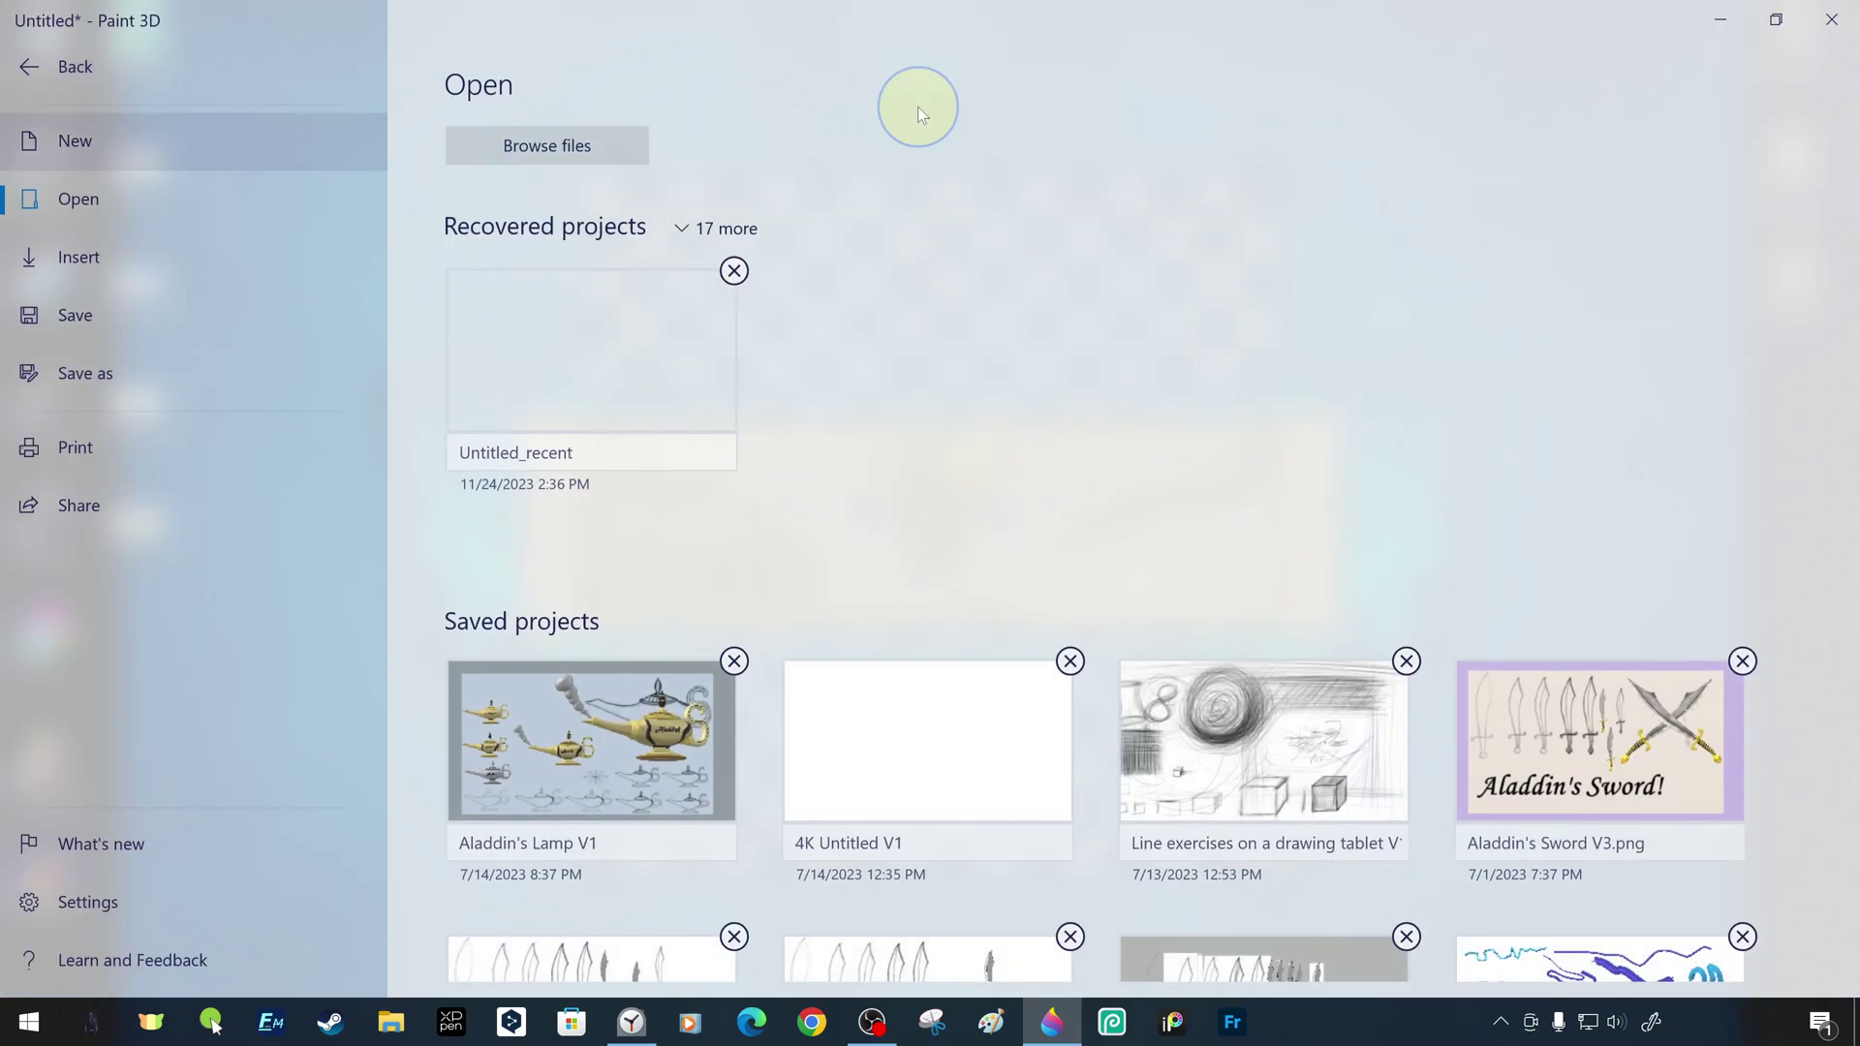
{"action": "key", "text": "Return"}
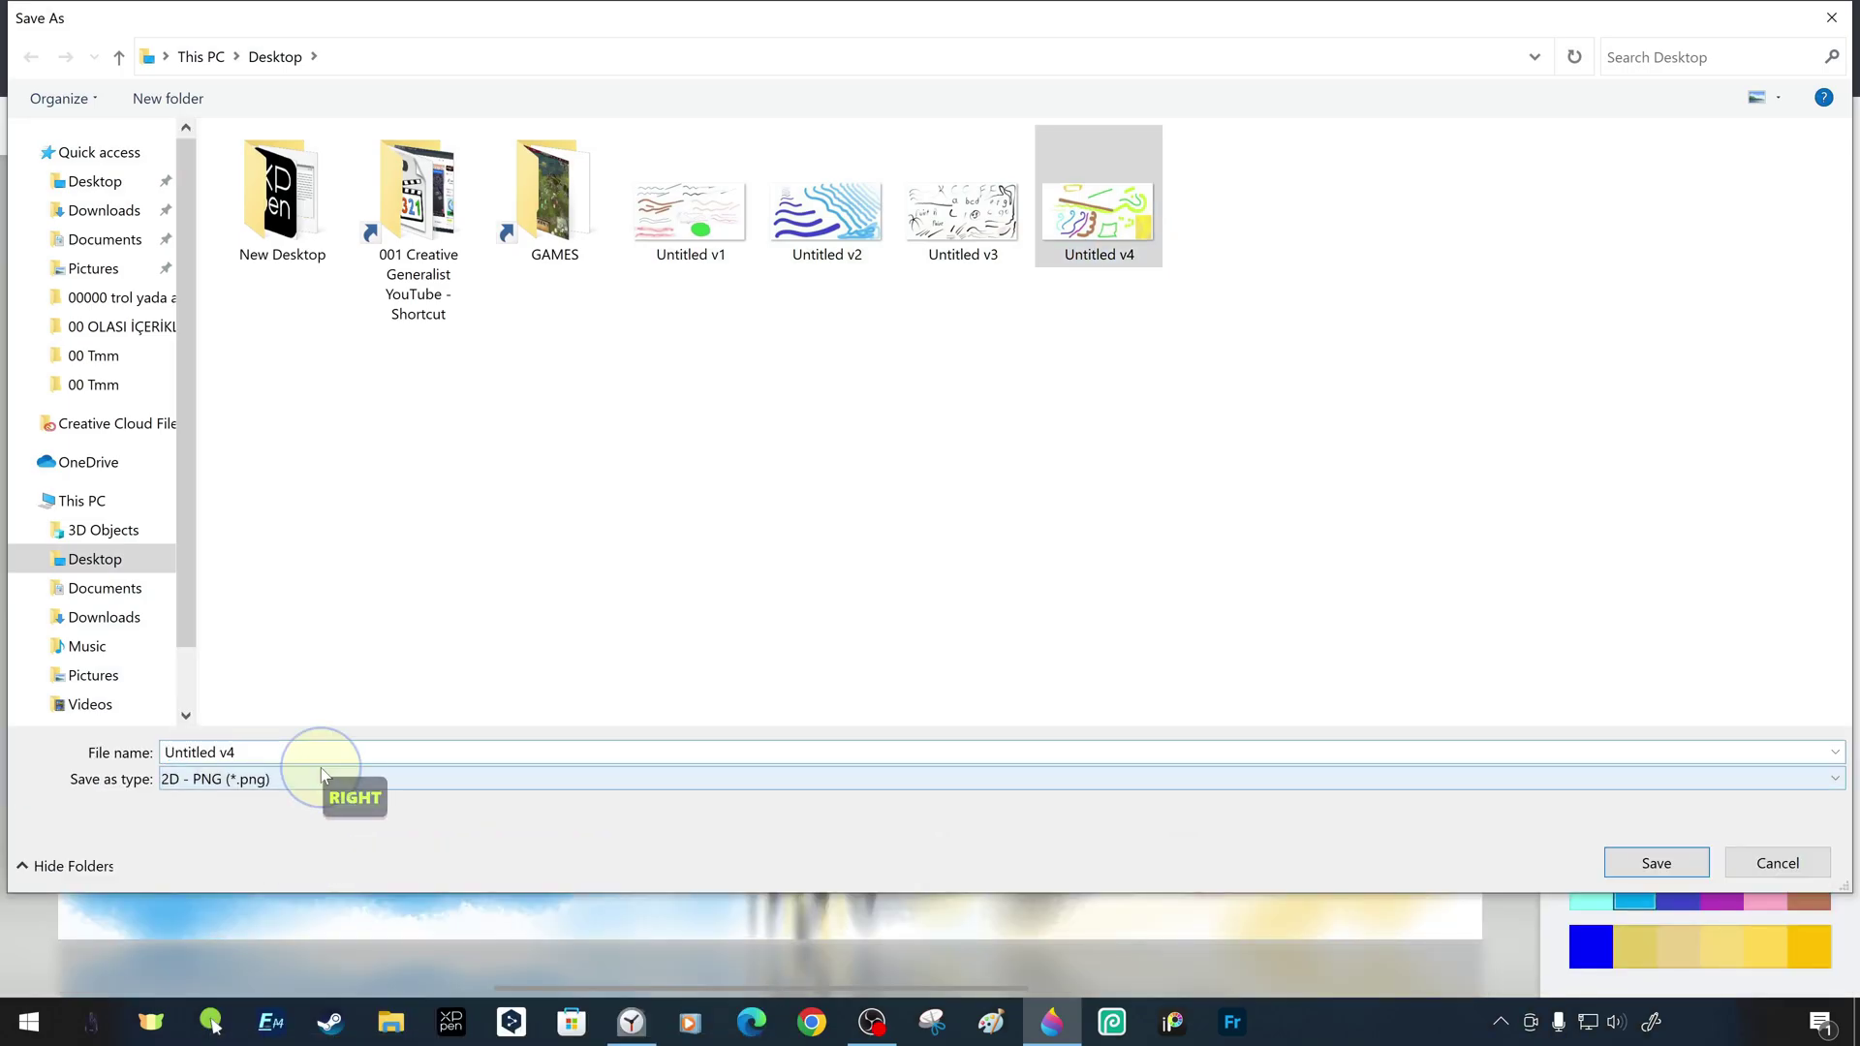
Start a blank canvas and draw a thin black pixel-pen line at upper left
{"action": "key", "text": "ctrl+n"}
{"action": "left_click", "coordinate": [1808, 193]}
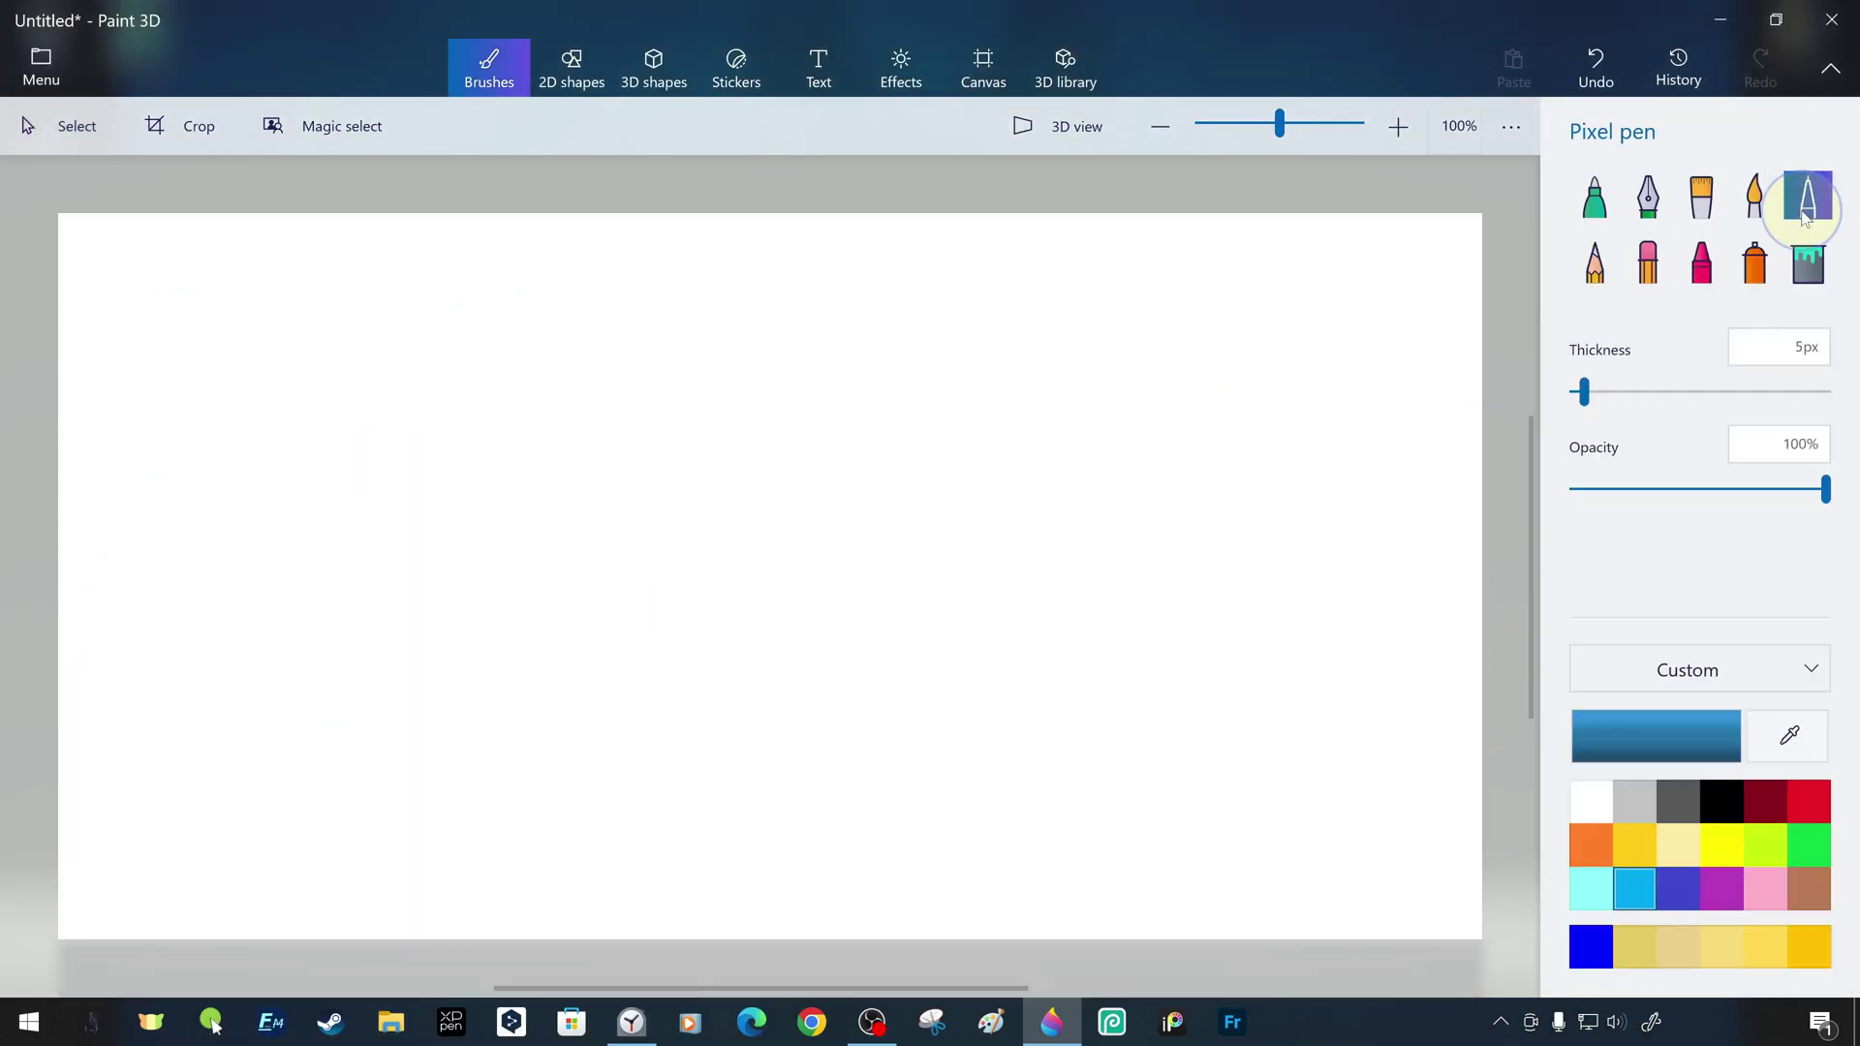
{"action": "left_click", "coordinate": [1722, 800]}
{"action": "left_click", "coordinate": [132, 295]}
{"action": "left_click_drag", "start_coordinate": [122, 299], "coordinate": [898, 296]}
Draw thick black pixel-pen strokes across the canvas at maximum thickness
{"action": "key", "text": "Right"}
{"action": "left_click_drag", "start_coordinate": [1441, 259], "coordinate": [784, 918]}
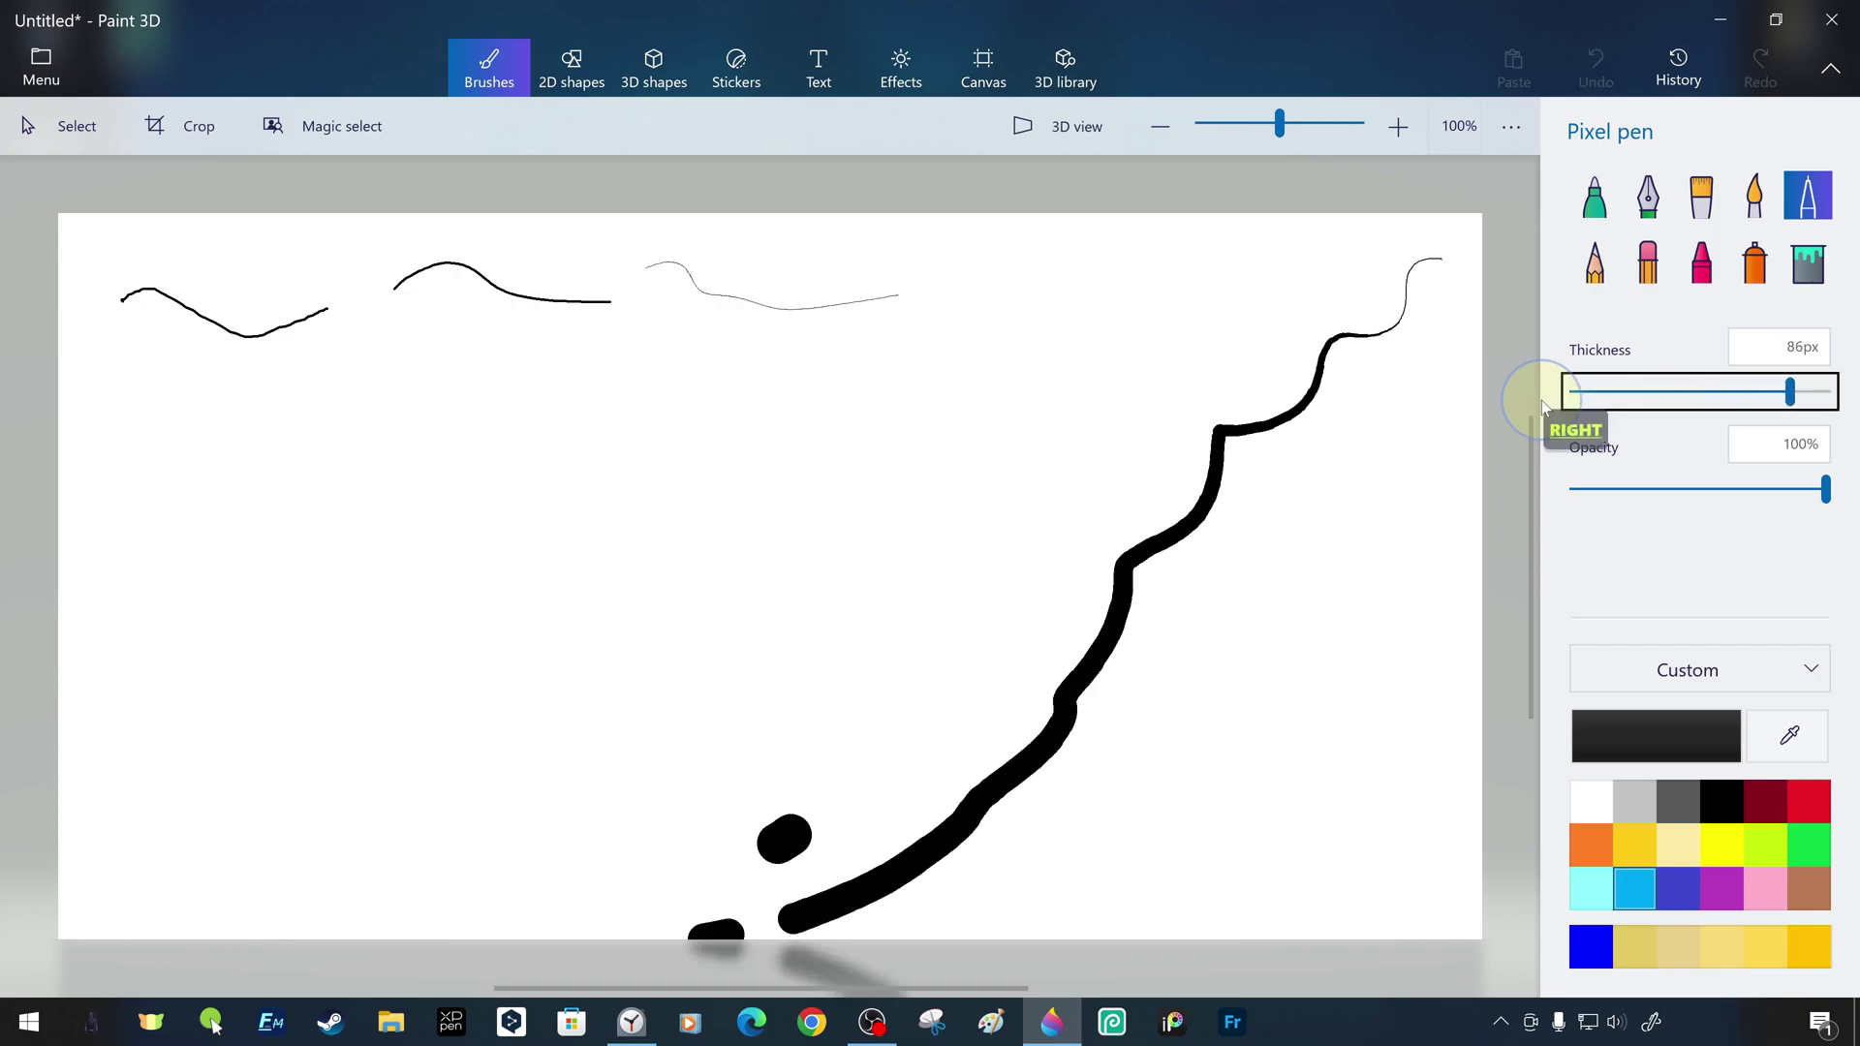
{"action": "left_click_drag", "start_coordinate": [778, 841], "coordinate": [1185, 768]}
{"action": "key", "text": "Right"}
{"action": "key", "text": "Home"}
{"action": "key", "text": "Right"}
{"action": "left_click_drag", "start_coordinate": [1366, 251], "coordinate": [367, 861]}
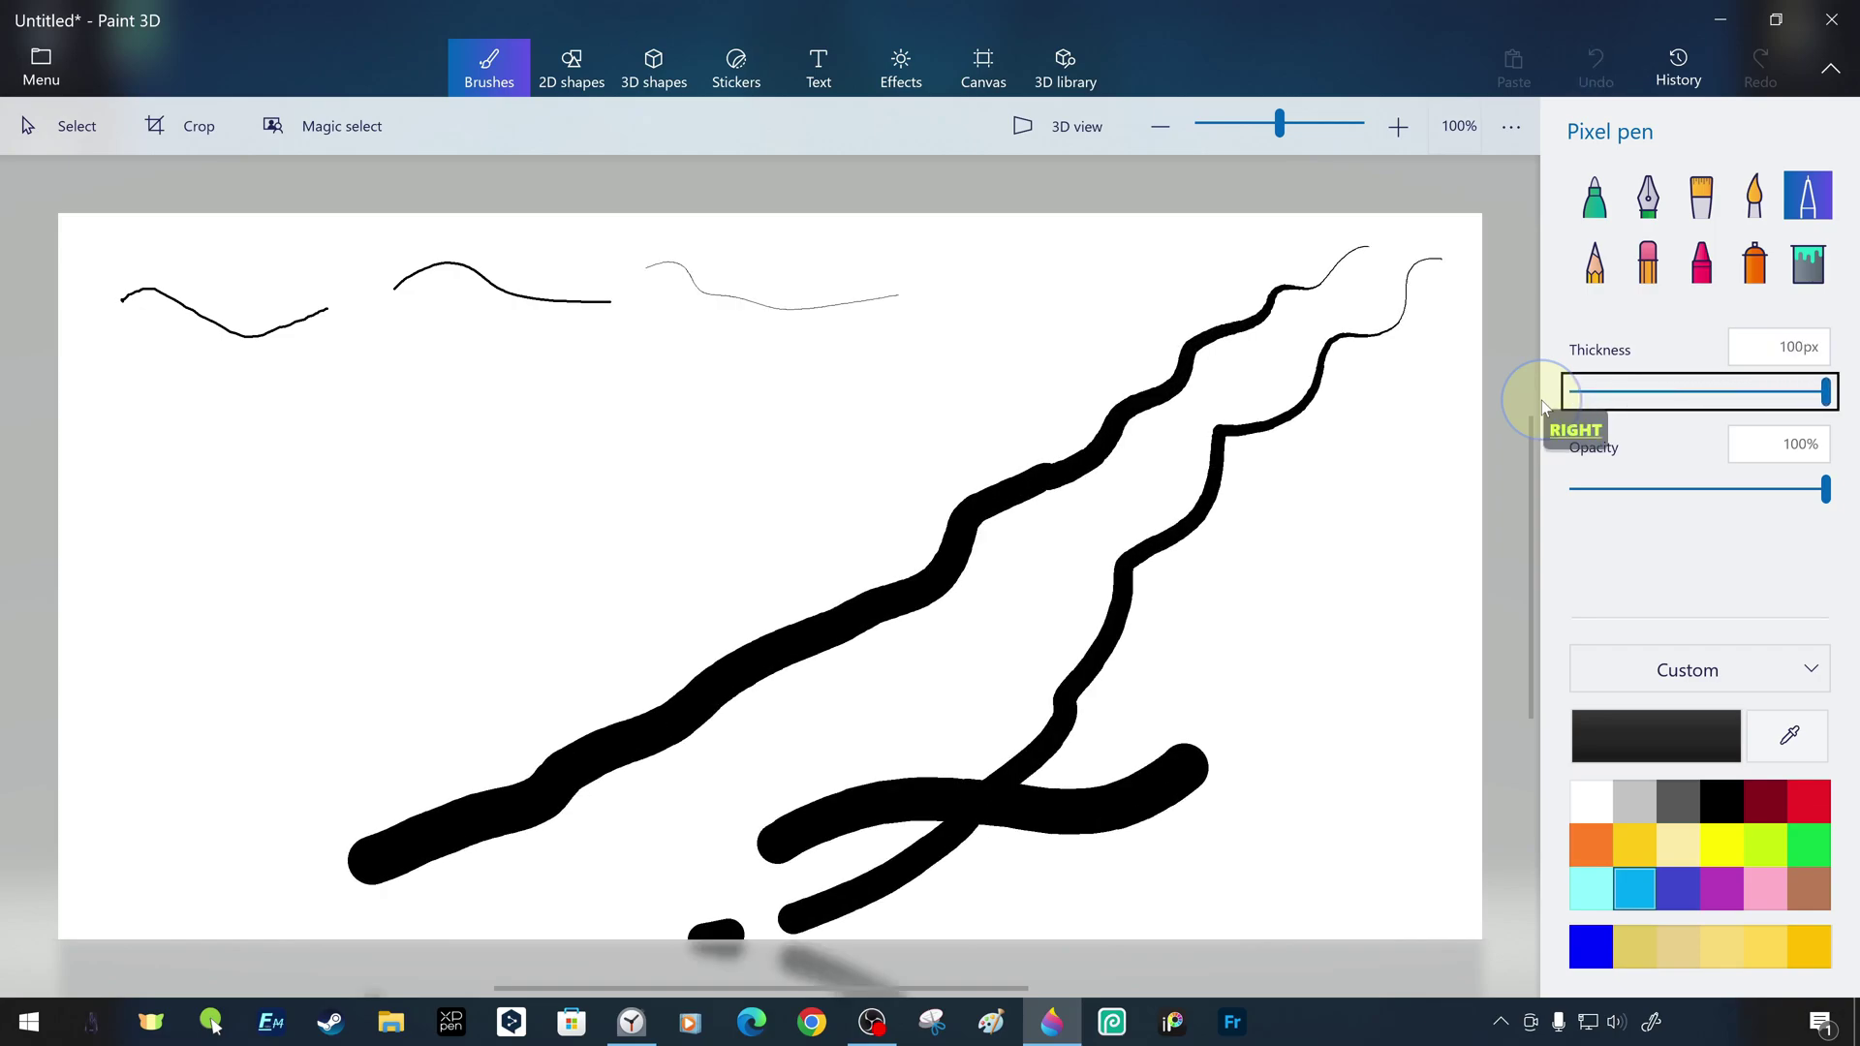
At minimum thickness, sketch thin diagonal lines, a circle, a box and hatching
{"action": "key", "text": "Home"}
{"action": "left_click_drag", "start_coordinate": [890, 395], "coordinate": [1084, 302]}
{"action": "left_click_drag", "start_coordinate": [919, 415], "coordinate": [1148, 300]}
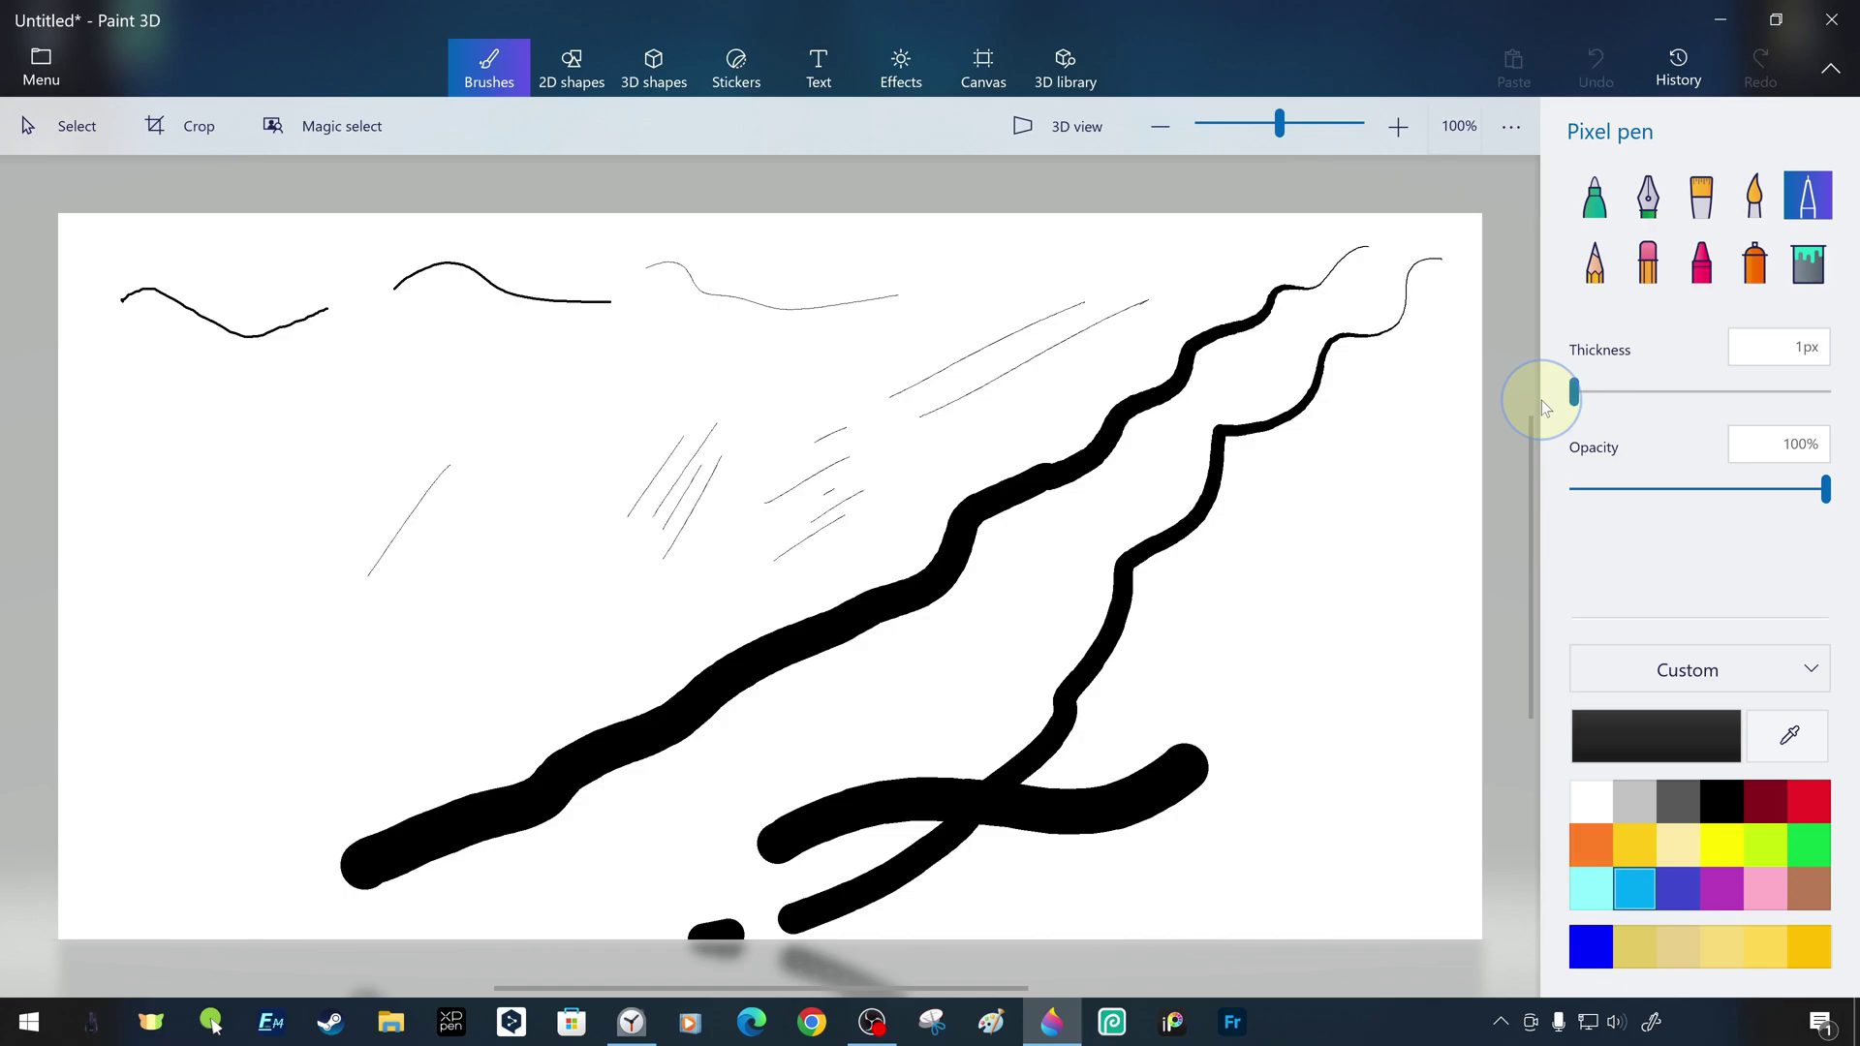
{"action": "left_click_drag", "start_coordinate": [523, 475], "coordinate": [590, 479]}
{"action": "mouse_move", "coordinate": [1317, 580]}
{"action": "left_mouse_down"}
{"action": "mouse_move", "coordinate": [1229, 710]}
{"action": "mouse_move", "coordinate": [1401, 683]}
{"action": "left_mouse_up"}
{"action": "left_click_drag", "start_coordinate": [1325, 570], "coordinate": [1421, 538]}
{"action": "left_click_drag", "start_coordinate": [1430, 701], "coordinate": [1279, 814]}
{"action": "left_click_drag", "start_coordinate": [253, 666], "coordinate": [108, 799]}
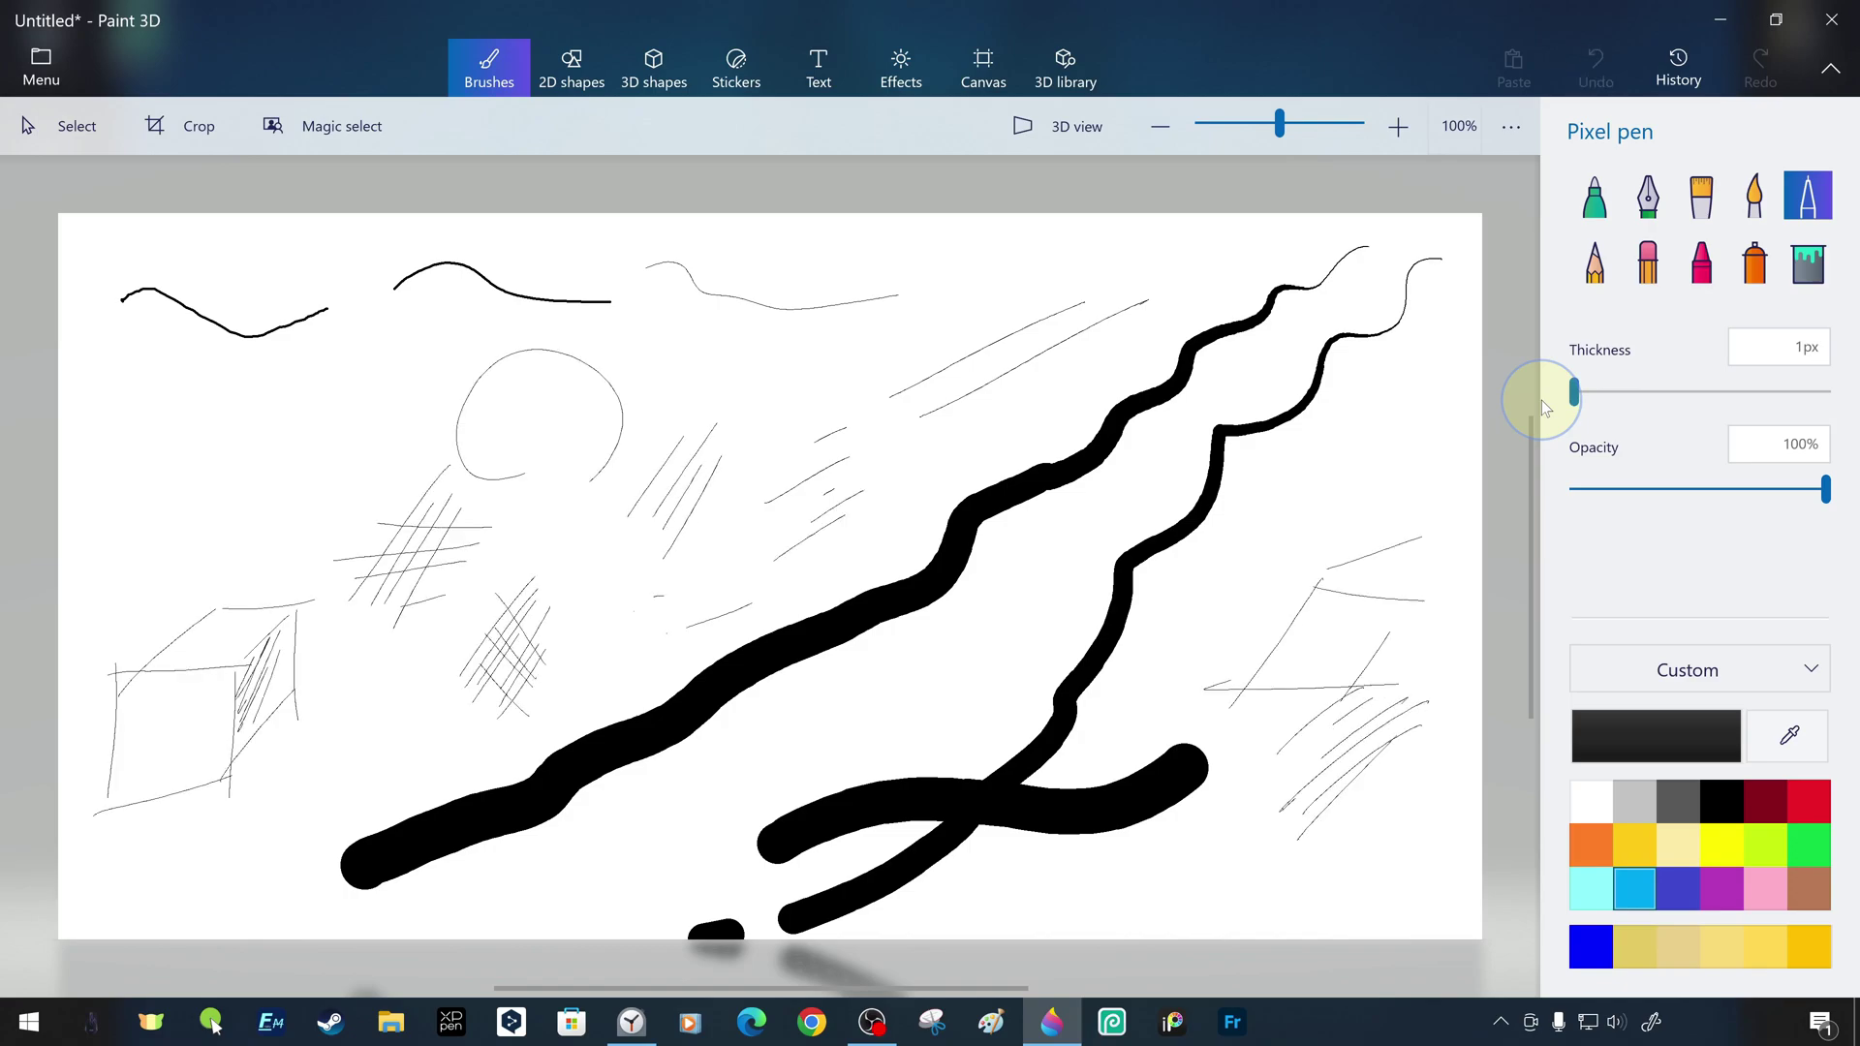
At about 7px, add a squiggle, parallel lines, numbers, a circle, triangle and letter A
{"action": "left_click_drag", "start_coordinate": [276, 407], "coordinate": [376, 455]}
{"action": "left_click_drag", "start_coordinate": [1574, 392], "coordinate": [1590, 392]}
{"action": "left_click_drag", "start_coordinate": [837, 701], "coordinate": [965, 663]}
{"action": "left_click_drag", "start_coordinate": [823, 741], "coordinate": [945, 689]}
{"action": "left_click_drag", "start_coordinate": [671, 625], "coordinate": [590, 689]}
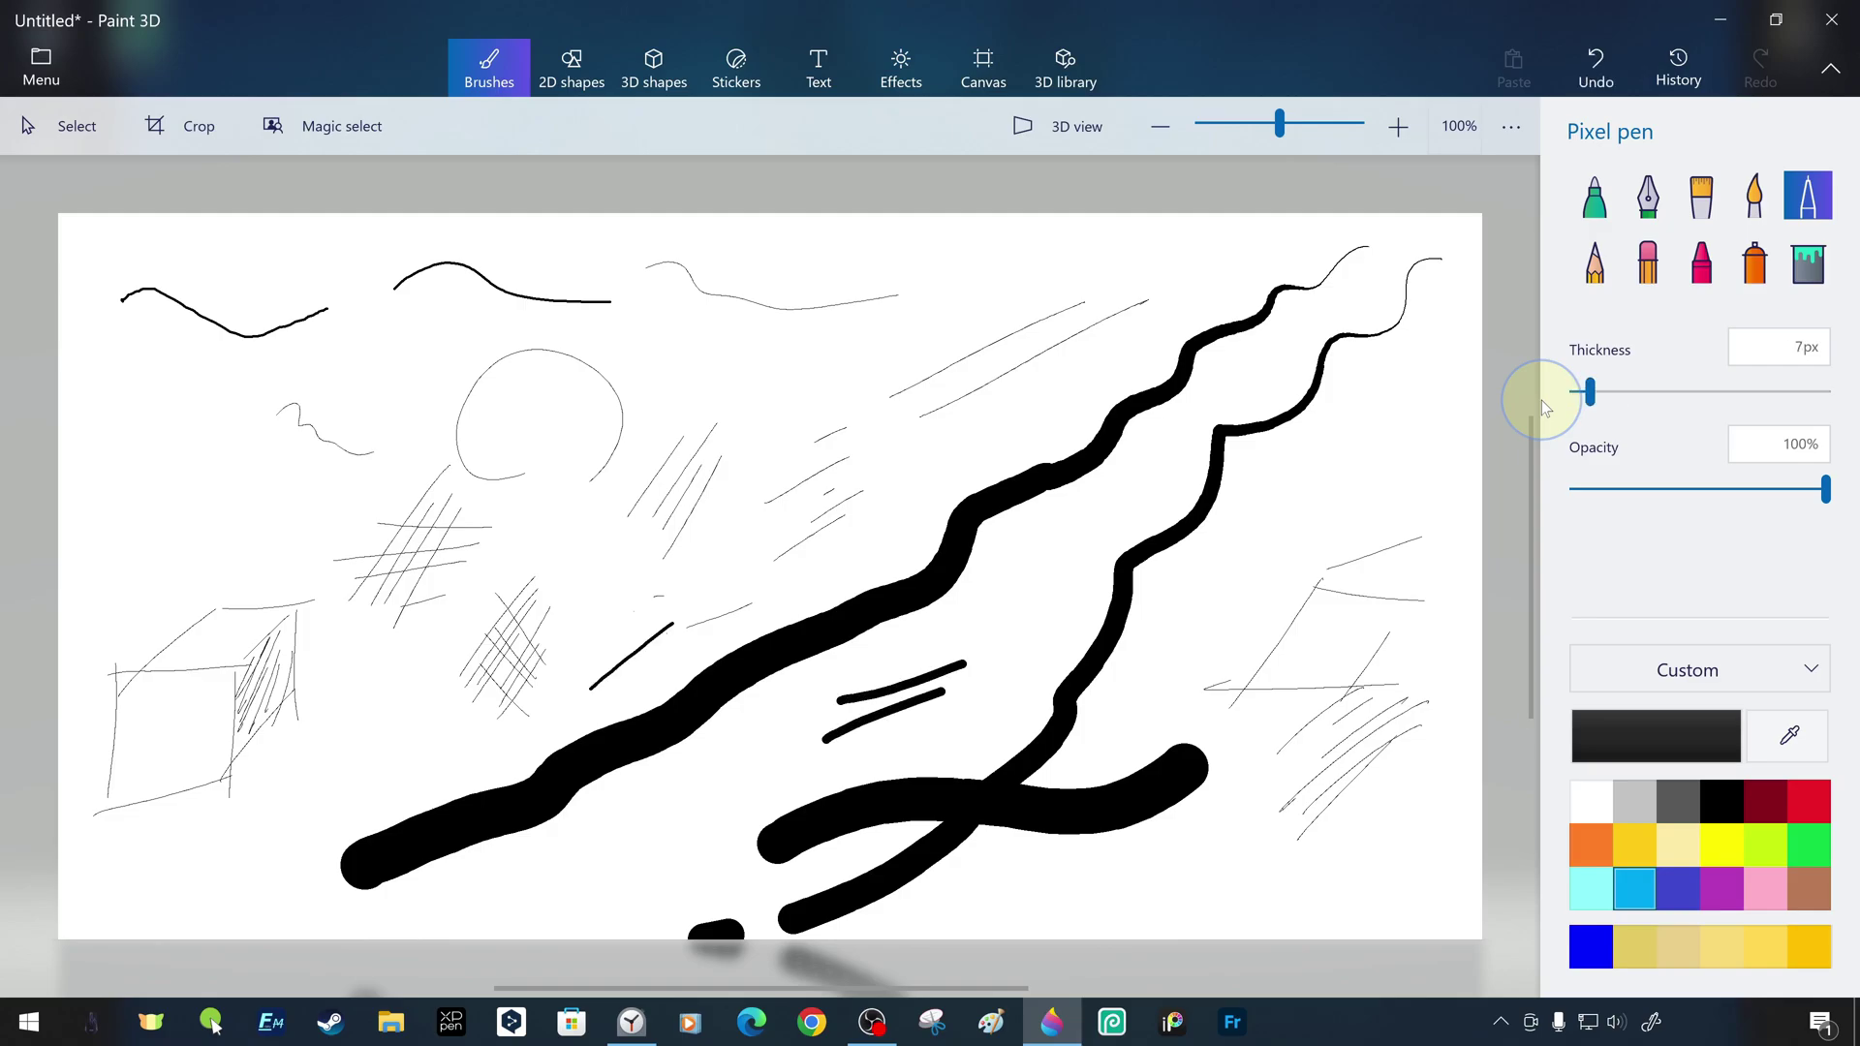
{"action": "left_click_drag", "start_coordinate": [1260, 829], "coordinate": [1253, 831]}
{"action": "left_click_drag", "start_coordinate": [1360, 886], "coordinate": [1406, 882]}
{"action": "left_click_drag", "start_coordinate": [1371, 850], "coordinate": [1425, 845]}
{"action": "mouse_move", "coordinate": [1305, 491]}
{"action": "left_mouse_down"}
{"action": "mouse_move", "coordinate": [1377, 518]}
{"action": "mouse_move", "coordinate": [1305, 491]}
{"action": "left_mouse_up"}
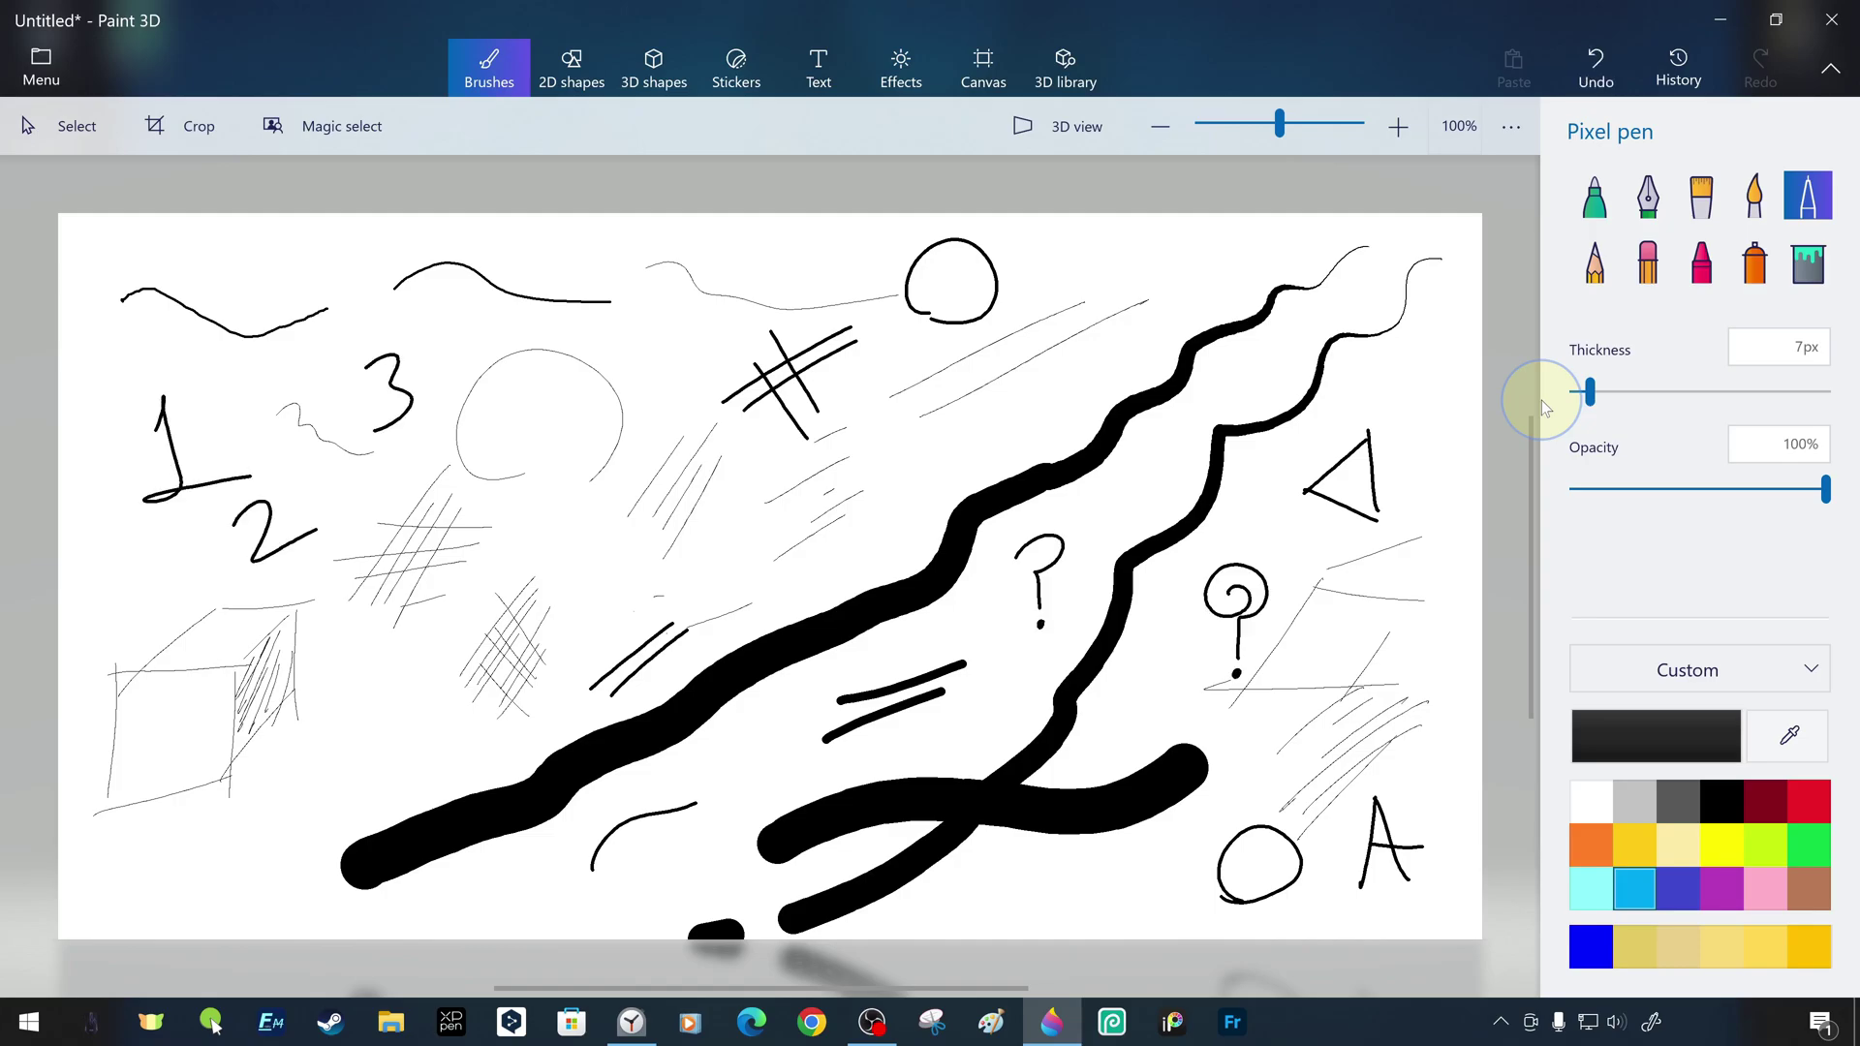
Adjust the pixel pen's opacity and thickness, from 13px down to 1px
{"action": "left_click", "coordinate": [1594, 261]}
{"action": "left_click", "coordinate": [1808, 195]}
{"action": "left_click_drag", "start_coordinate": [1825, 489], "coordinate": [1572, 489]}
{"action": "left_click_drag", "start_coordinate": [1589, 393], "coordinate": [1604, 393]}
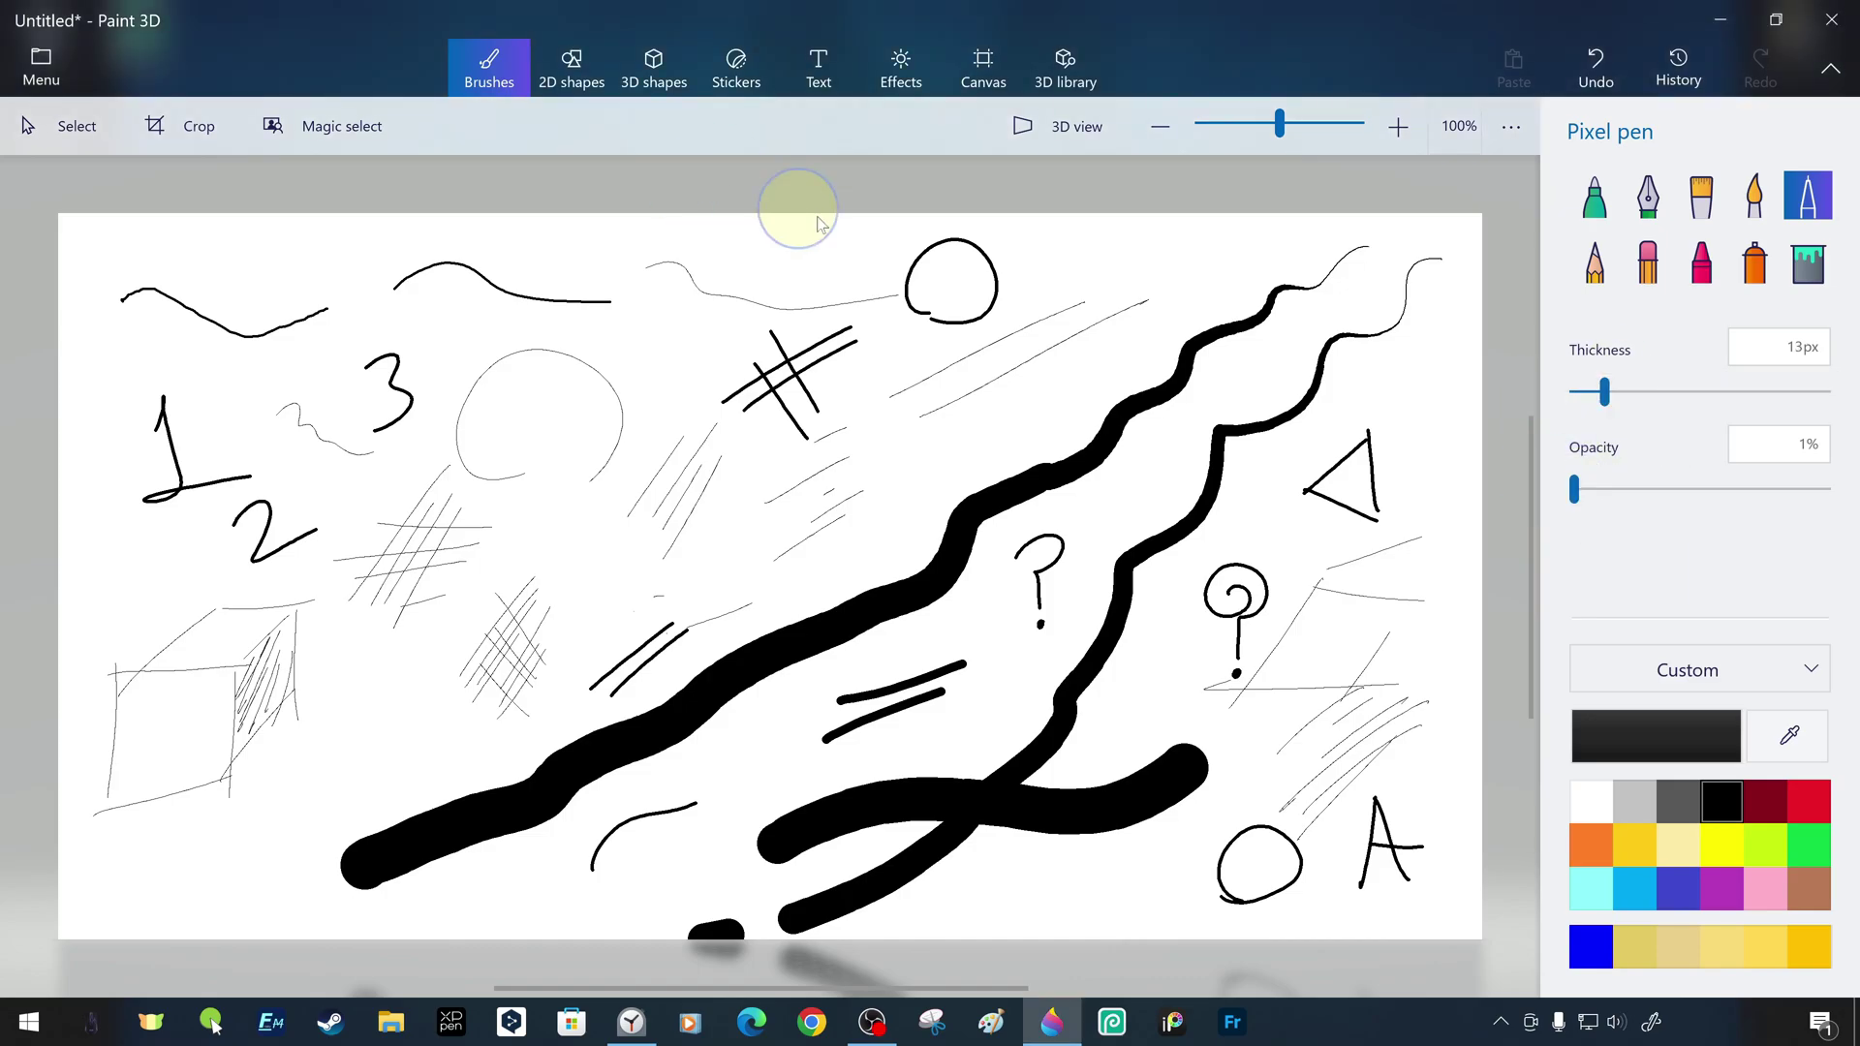
{"action": "key", "text": "Tab"}
{"action": "right_click", "coordinate": [59, 218]}
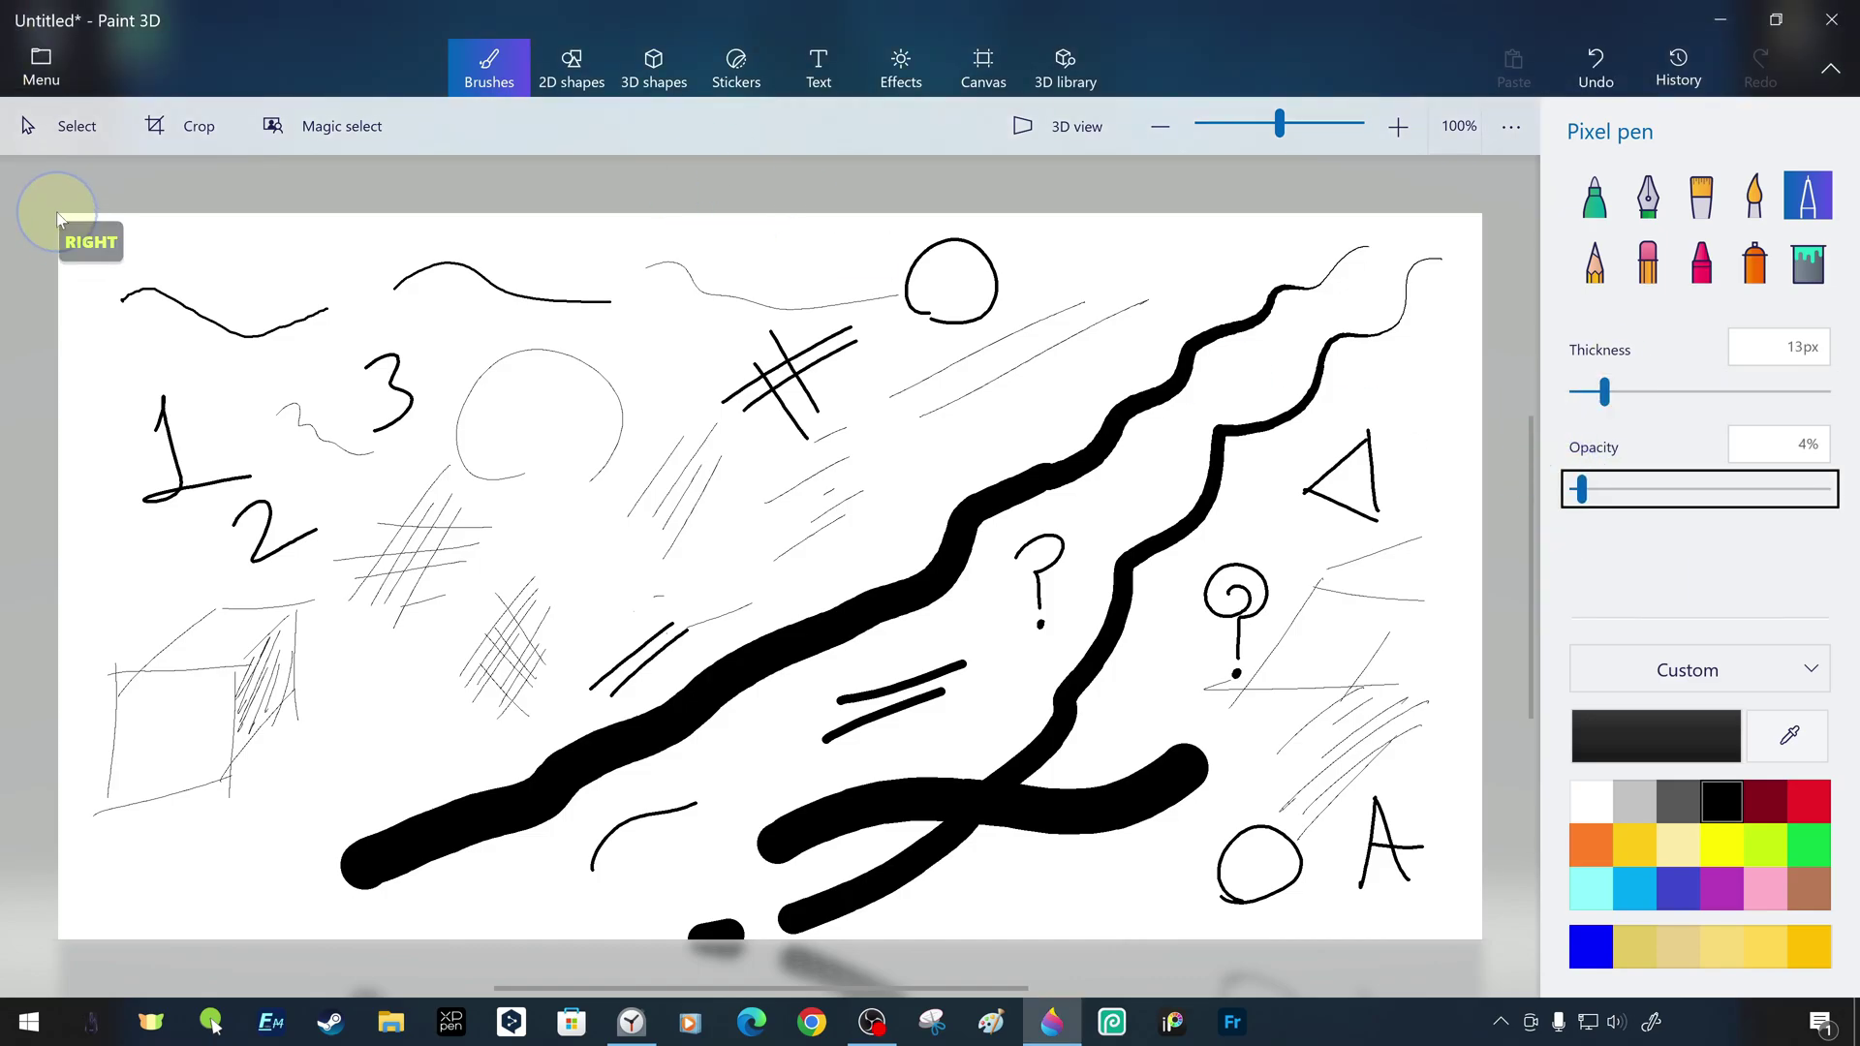
{"action": "left_click", "coordinate": [59, 218]}
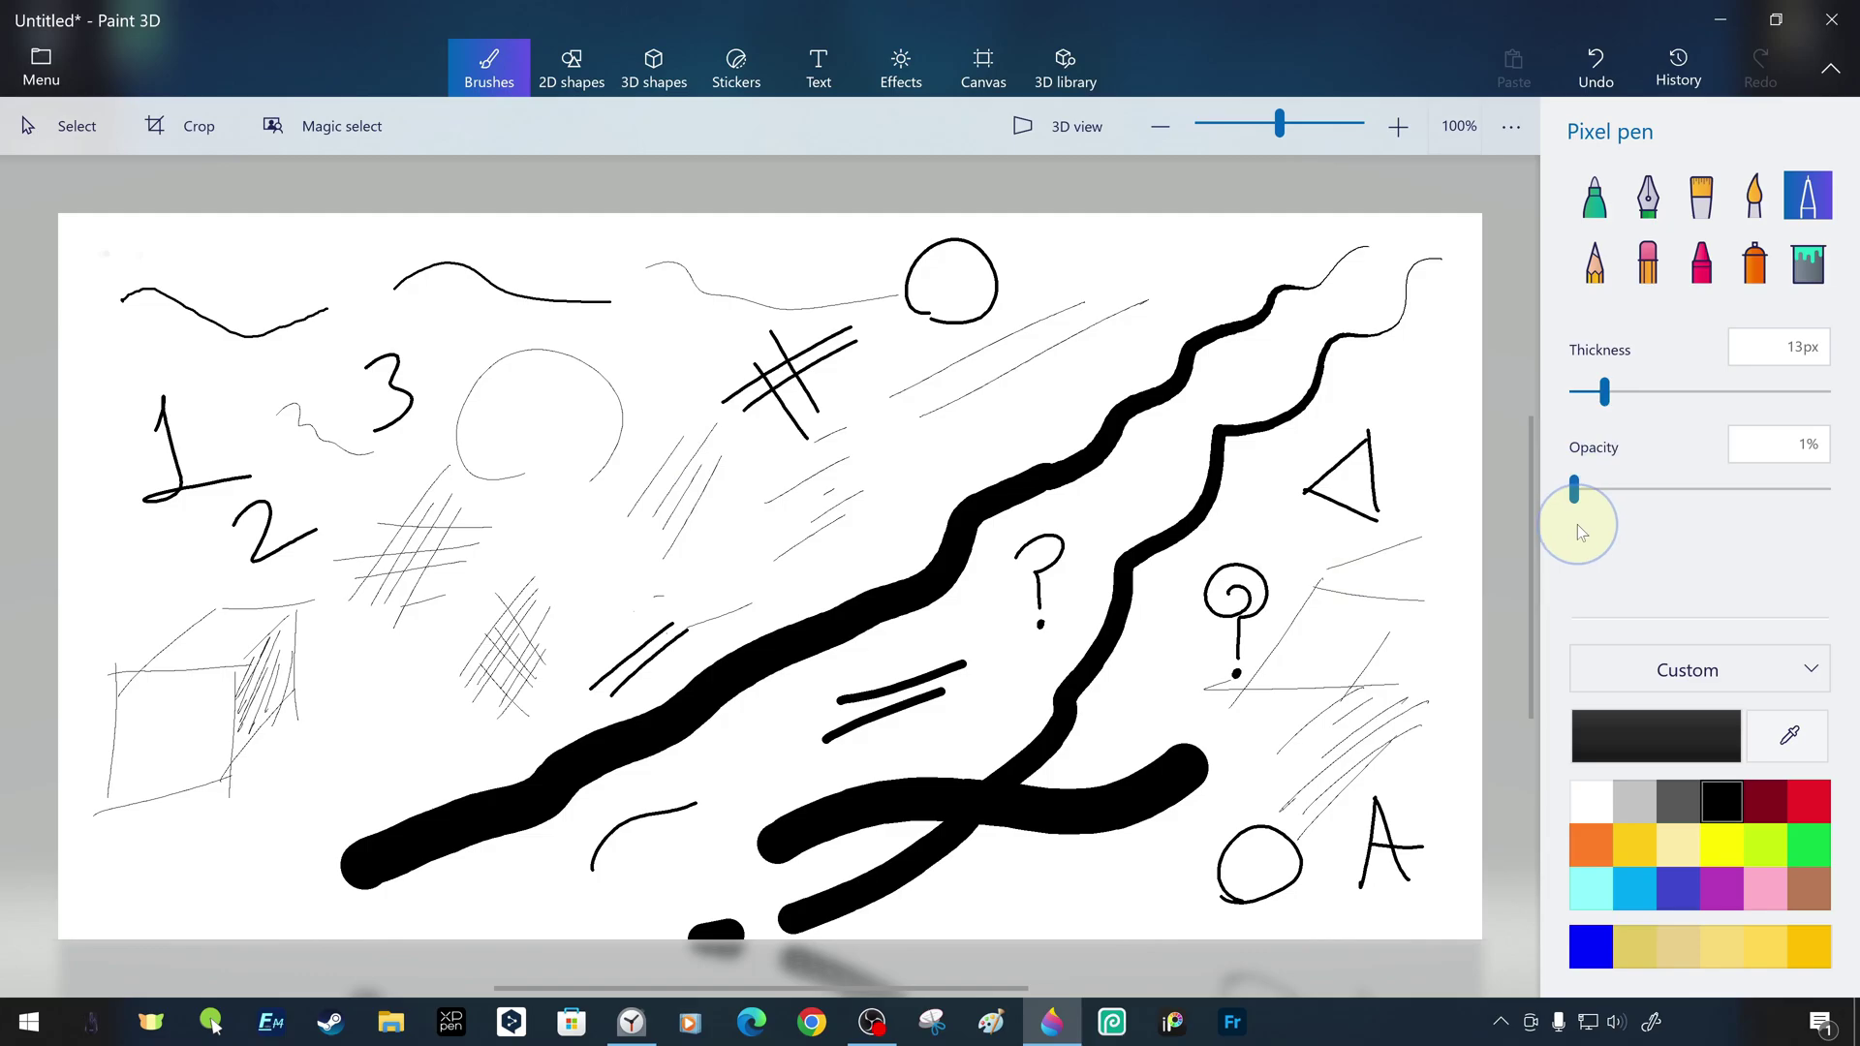
{"action": "key", "text": "Tab"}
{"action": "key", "text": "Right"}
{"action": "key", "text": "Right"}
{"action": "key", "text": "Right"}
{"action": "key", "text": "Right"}
{"action": "key", "text": "Right"}
{"action": "key", "text": "Right"}
{"action": "key", "text": "Right"}
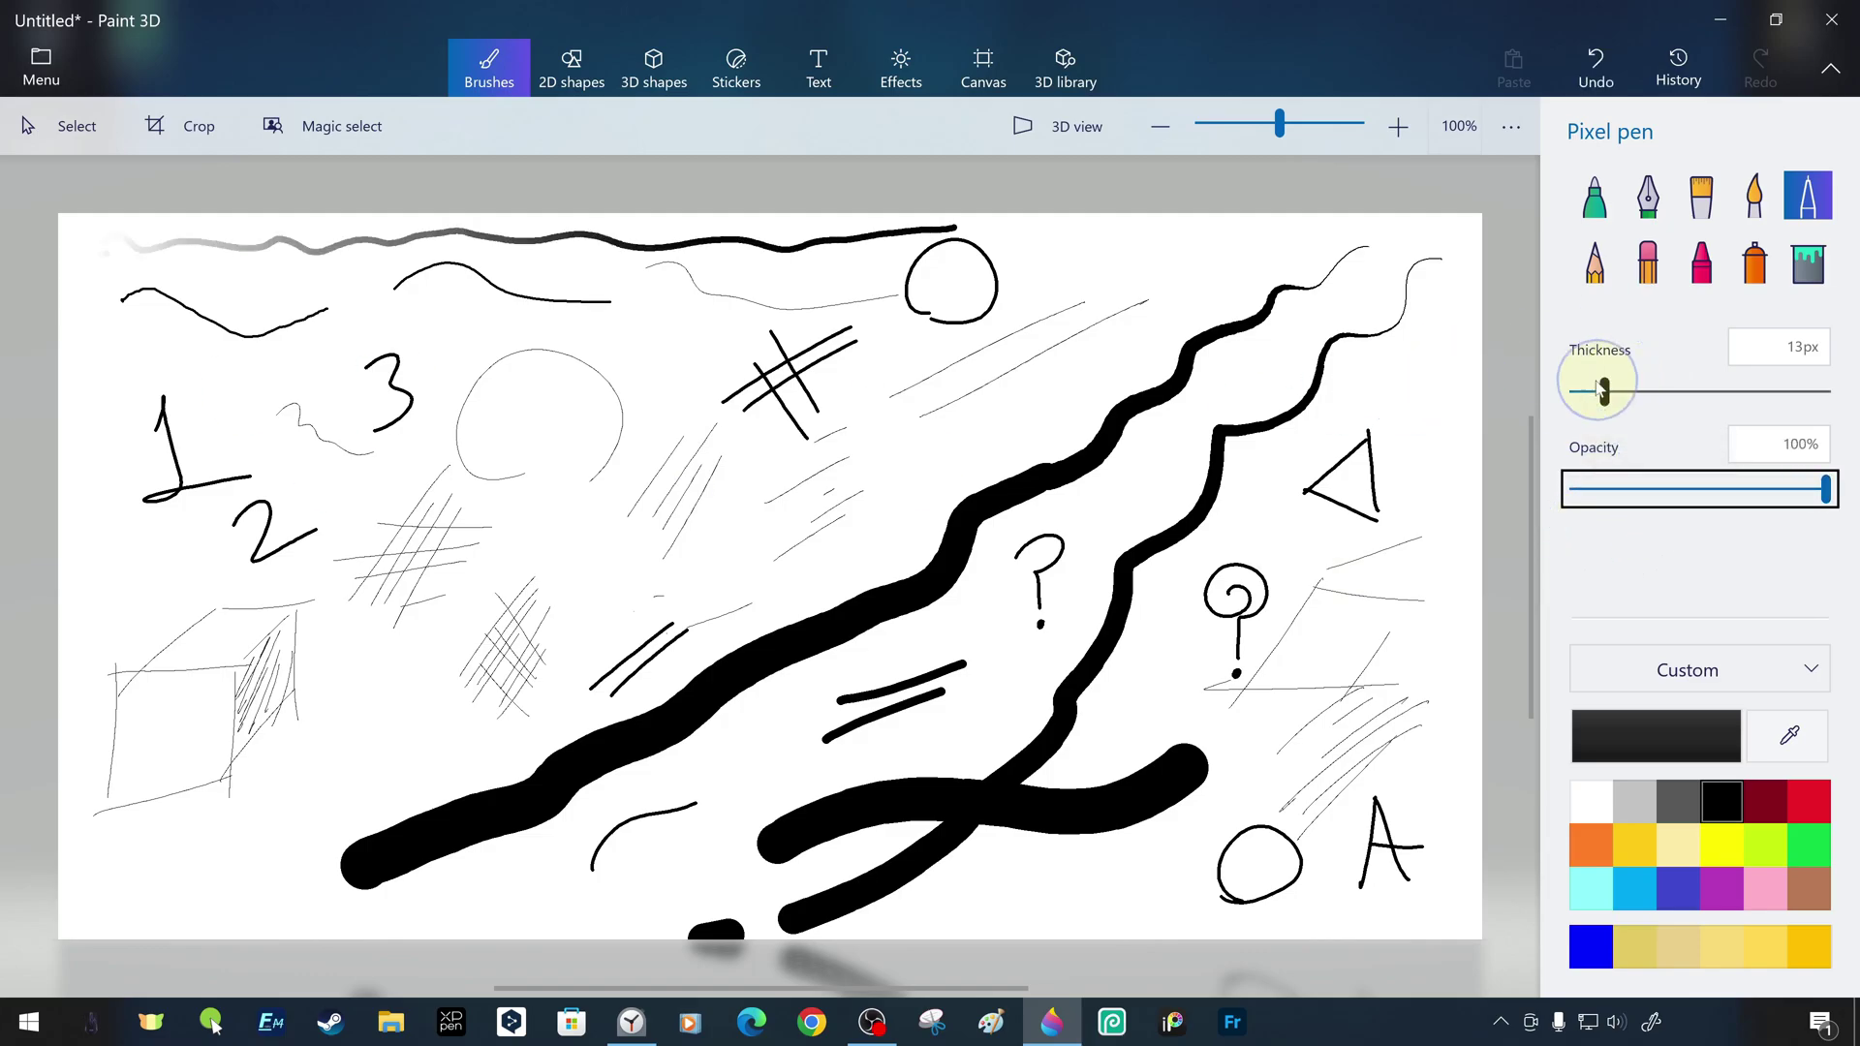
{"action": "left_click_drag", "start_coordinate": [1605, 390], "coordinate": [1574, 392]}
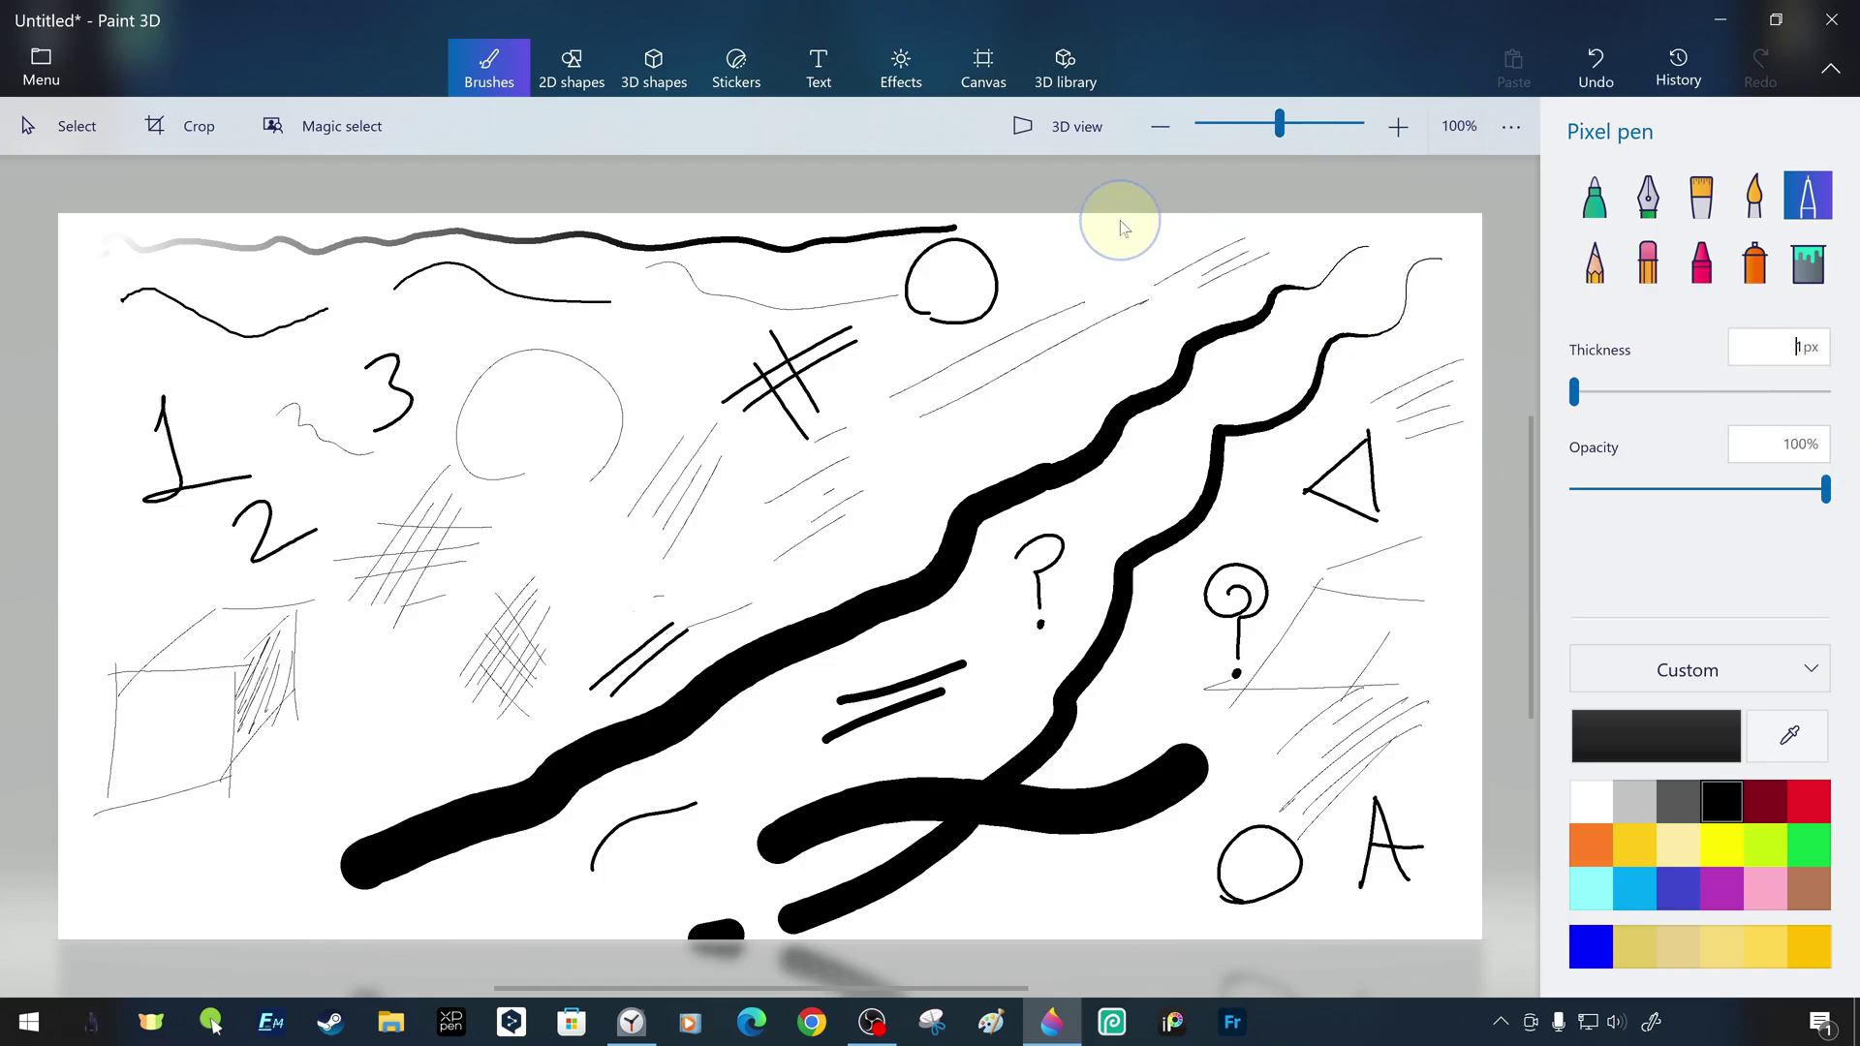
Save the sketch as PNG image Untitled v5, then clear the canvas
{"action": "key", "text": "ctrl+shift+s"}
{"action": "left_click", "coordinate": [508, 217]}
{"action": "left_click", "coordinate": [1222, 220]}
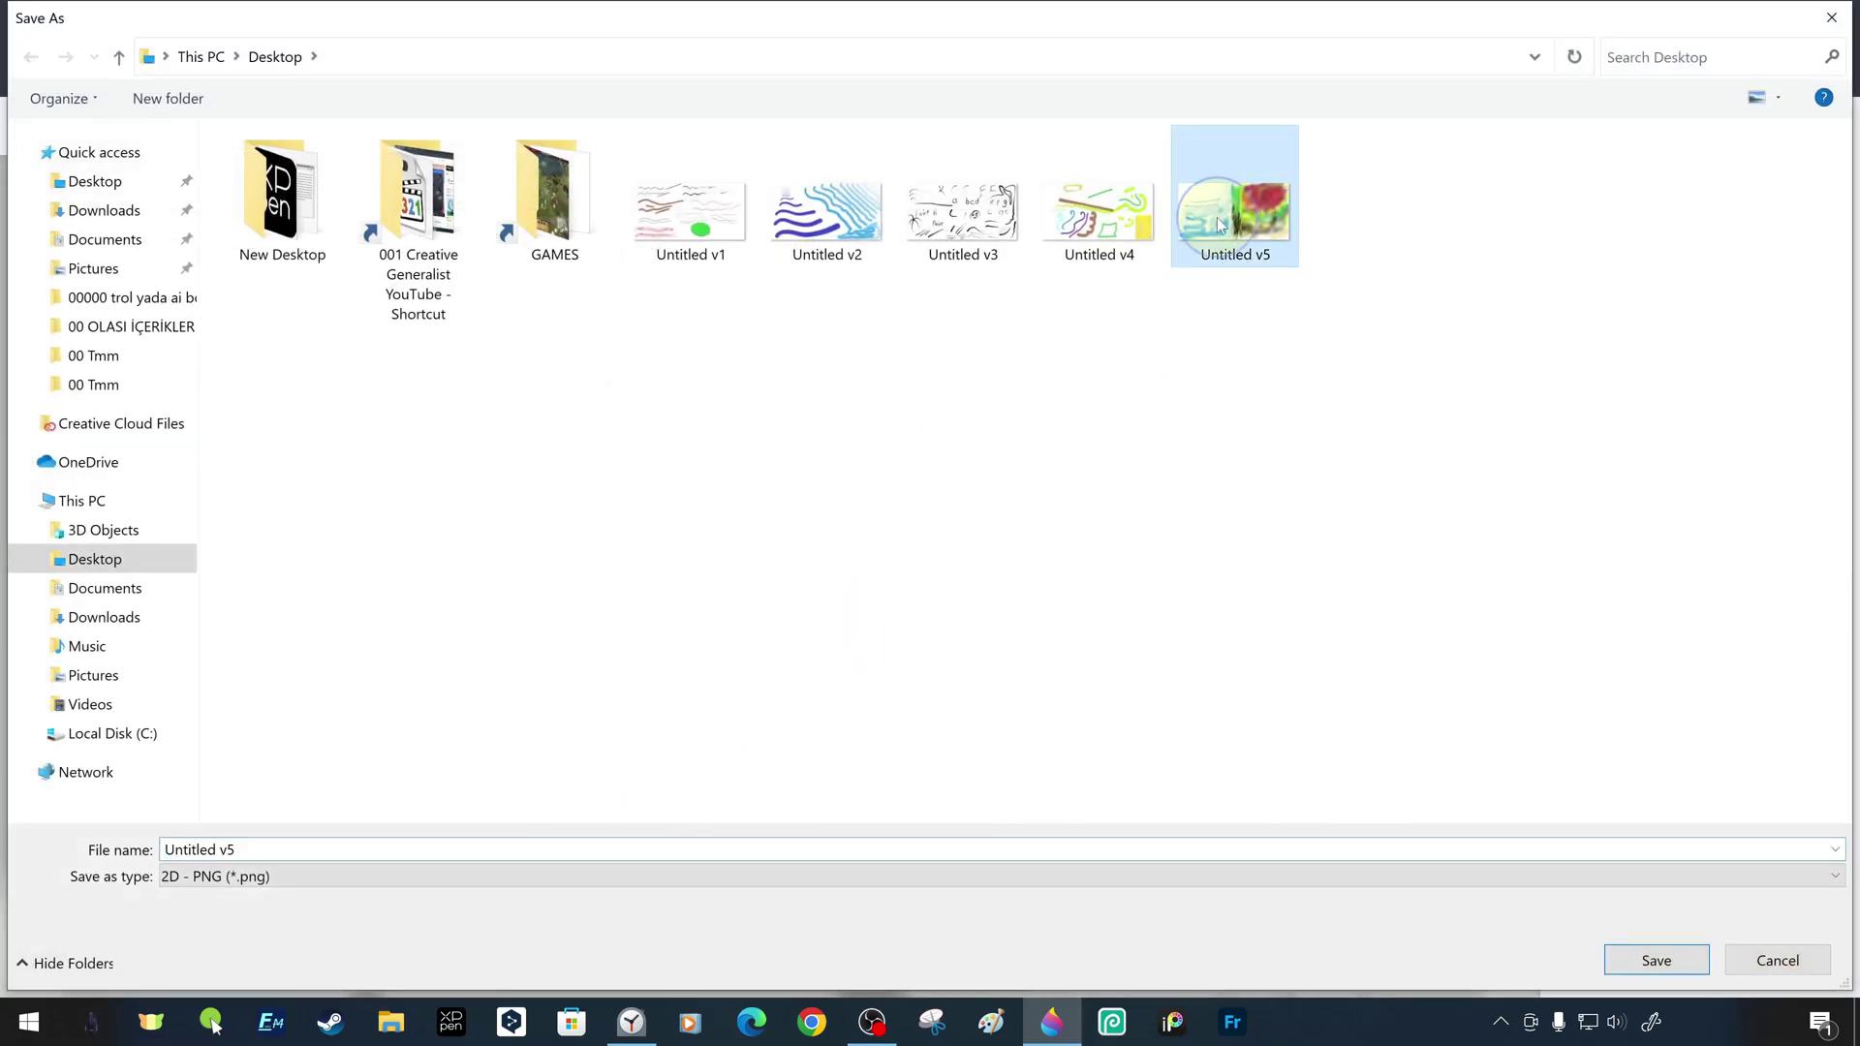
{"action": "triple_click", "coordinate": [276, 849]}
{"action": "type", "text": "Untitled v6"}
{"action": "key", "text": "Return"}
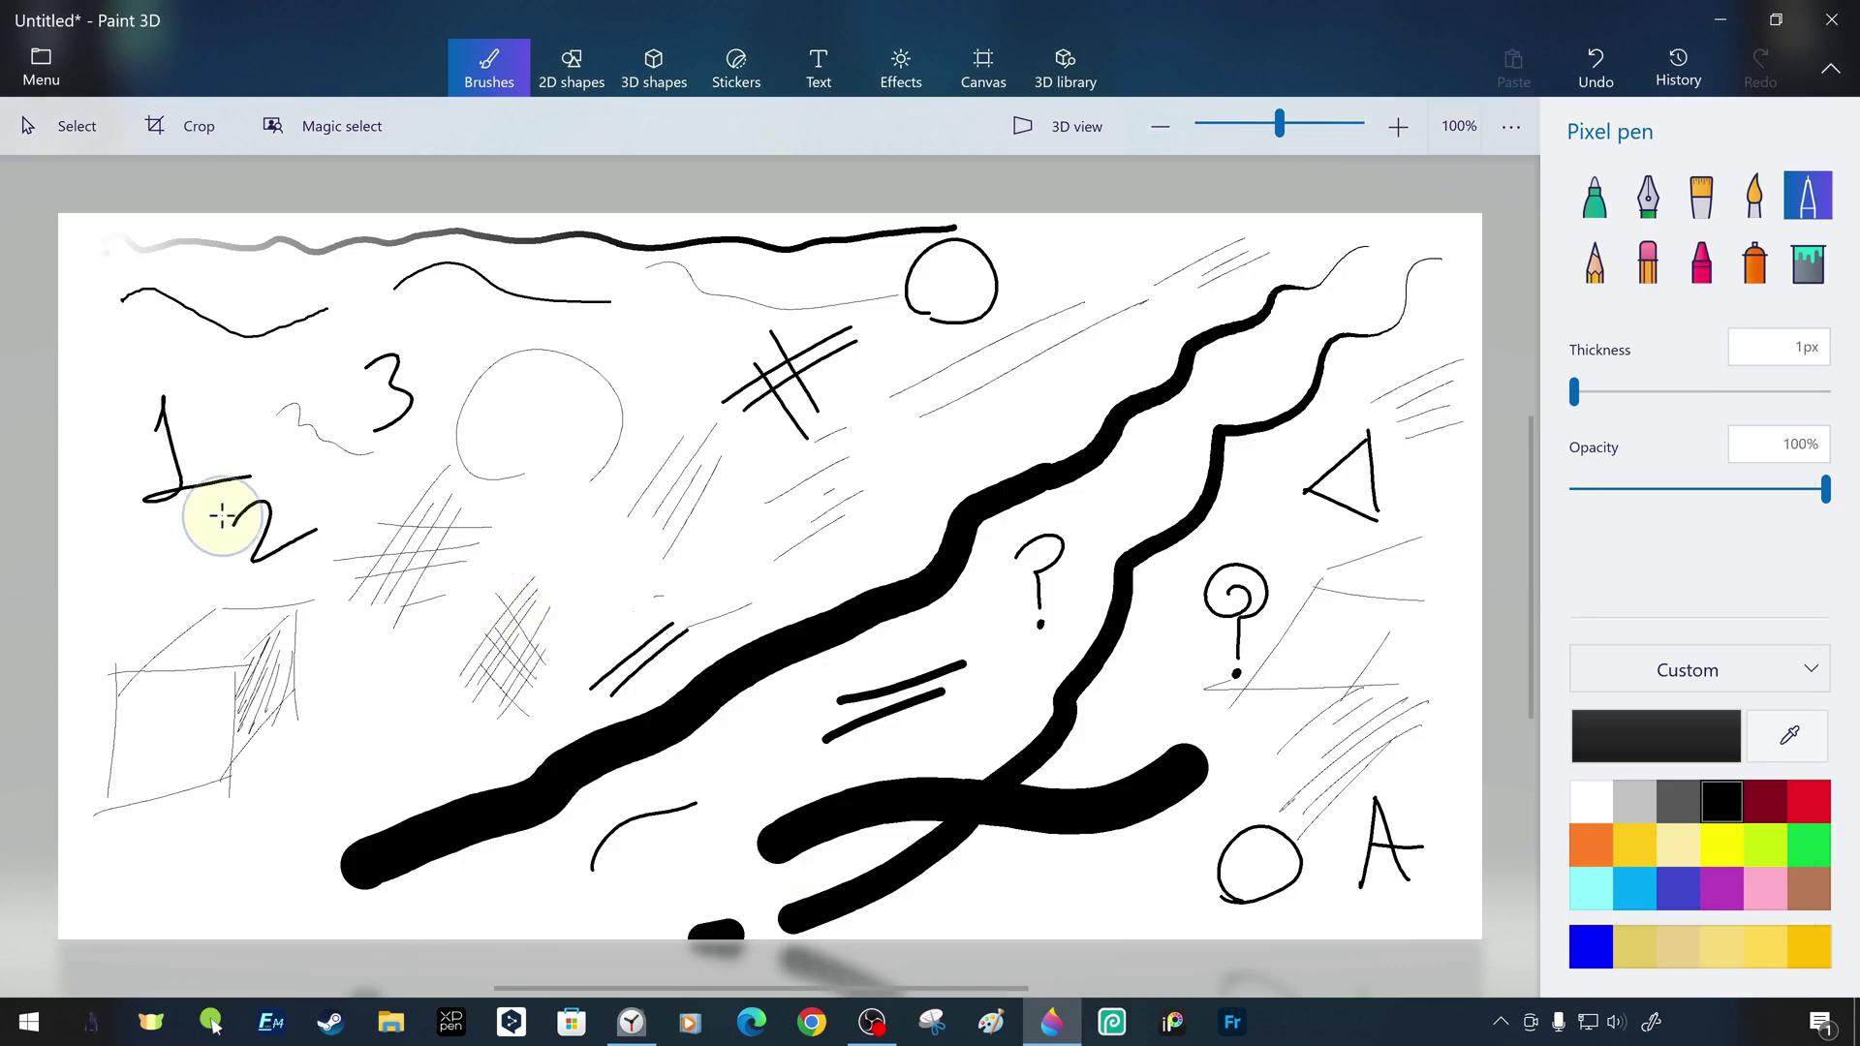
{"action": "key", "text": "ctrl+a"}
{"action": "key", "text": "Delete"}
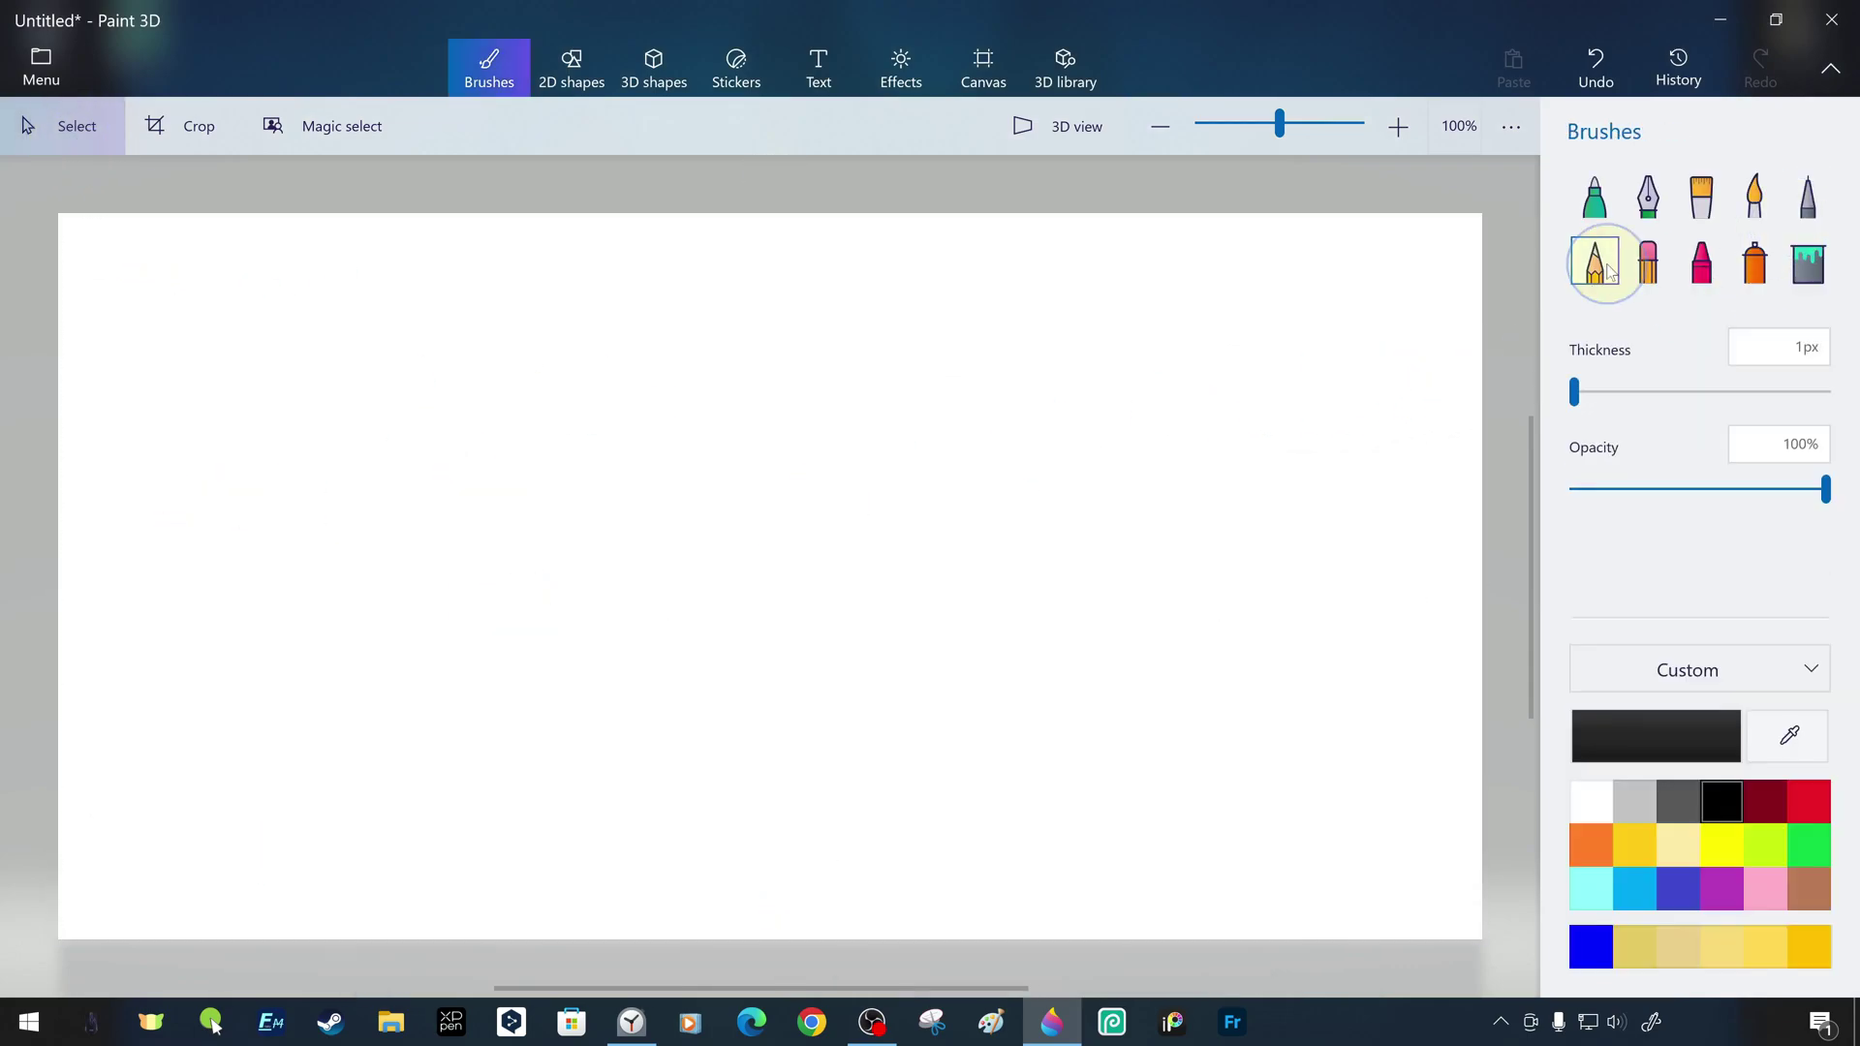
With the Pencil, draw a grey line and a stack of curved wavy strokes at left
{"action": "left_click", "coordinate": [1595, 264]}
{"action": "left_click_drag", "start_coordinate": [116, 270], "coordinate": [312, 277]}
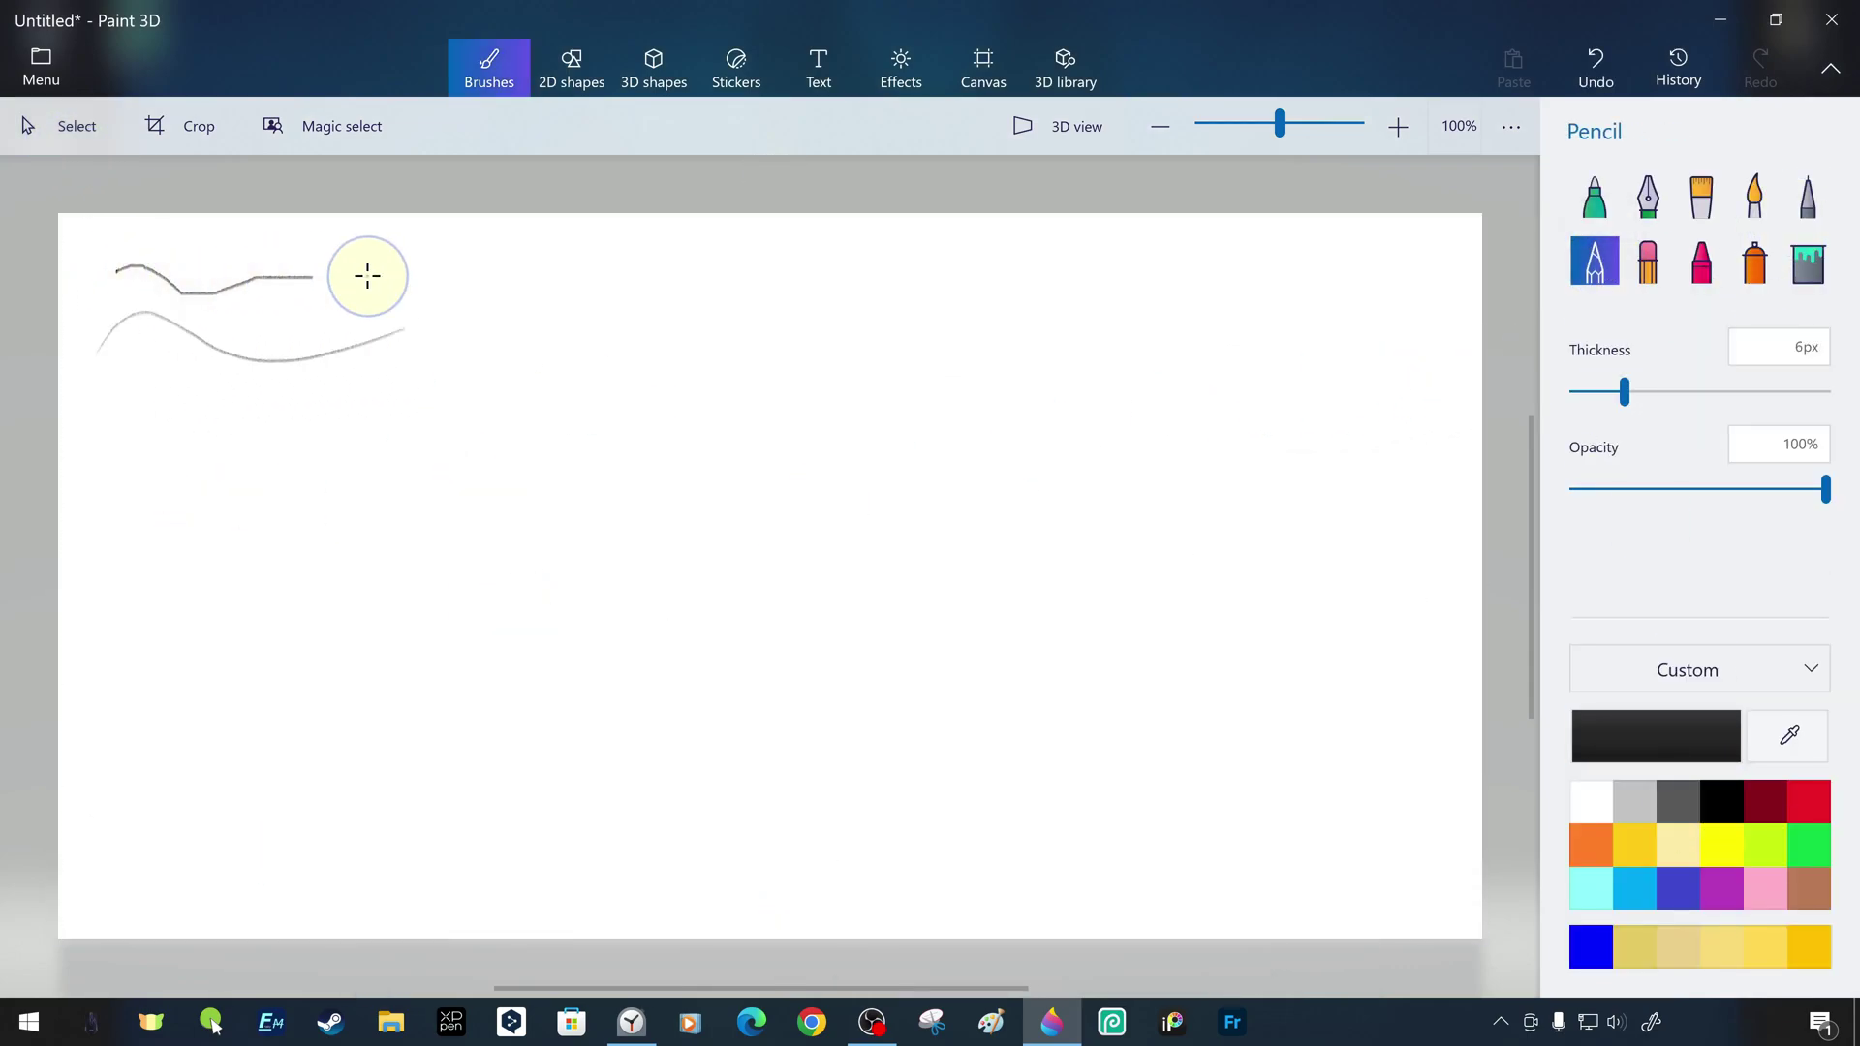
{"action": "left_click_drag", "start_coordinate": [156, 515], "coordinate": [441, 529]}
{"action": "left_click_drag", "start_coordinate": [160, 548], "coordinate": [448, 553]}
{"action": "left_click_drag", "start_coordinate": [152, 569], "coordinate": [467, 598]}
{"action": "left_click_drag", "start_coordinate": [136, 601], "coordinate": [476, 650]}
{"action": "left_click_drag", "start_coordinate": [134, 630], "coordinate": [496, 693]}
{"action": "left_click_drag", "start_coordinate": [114, 667], "coordinate": [524, 736]}
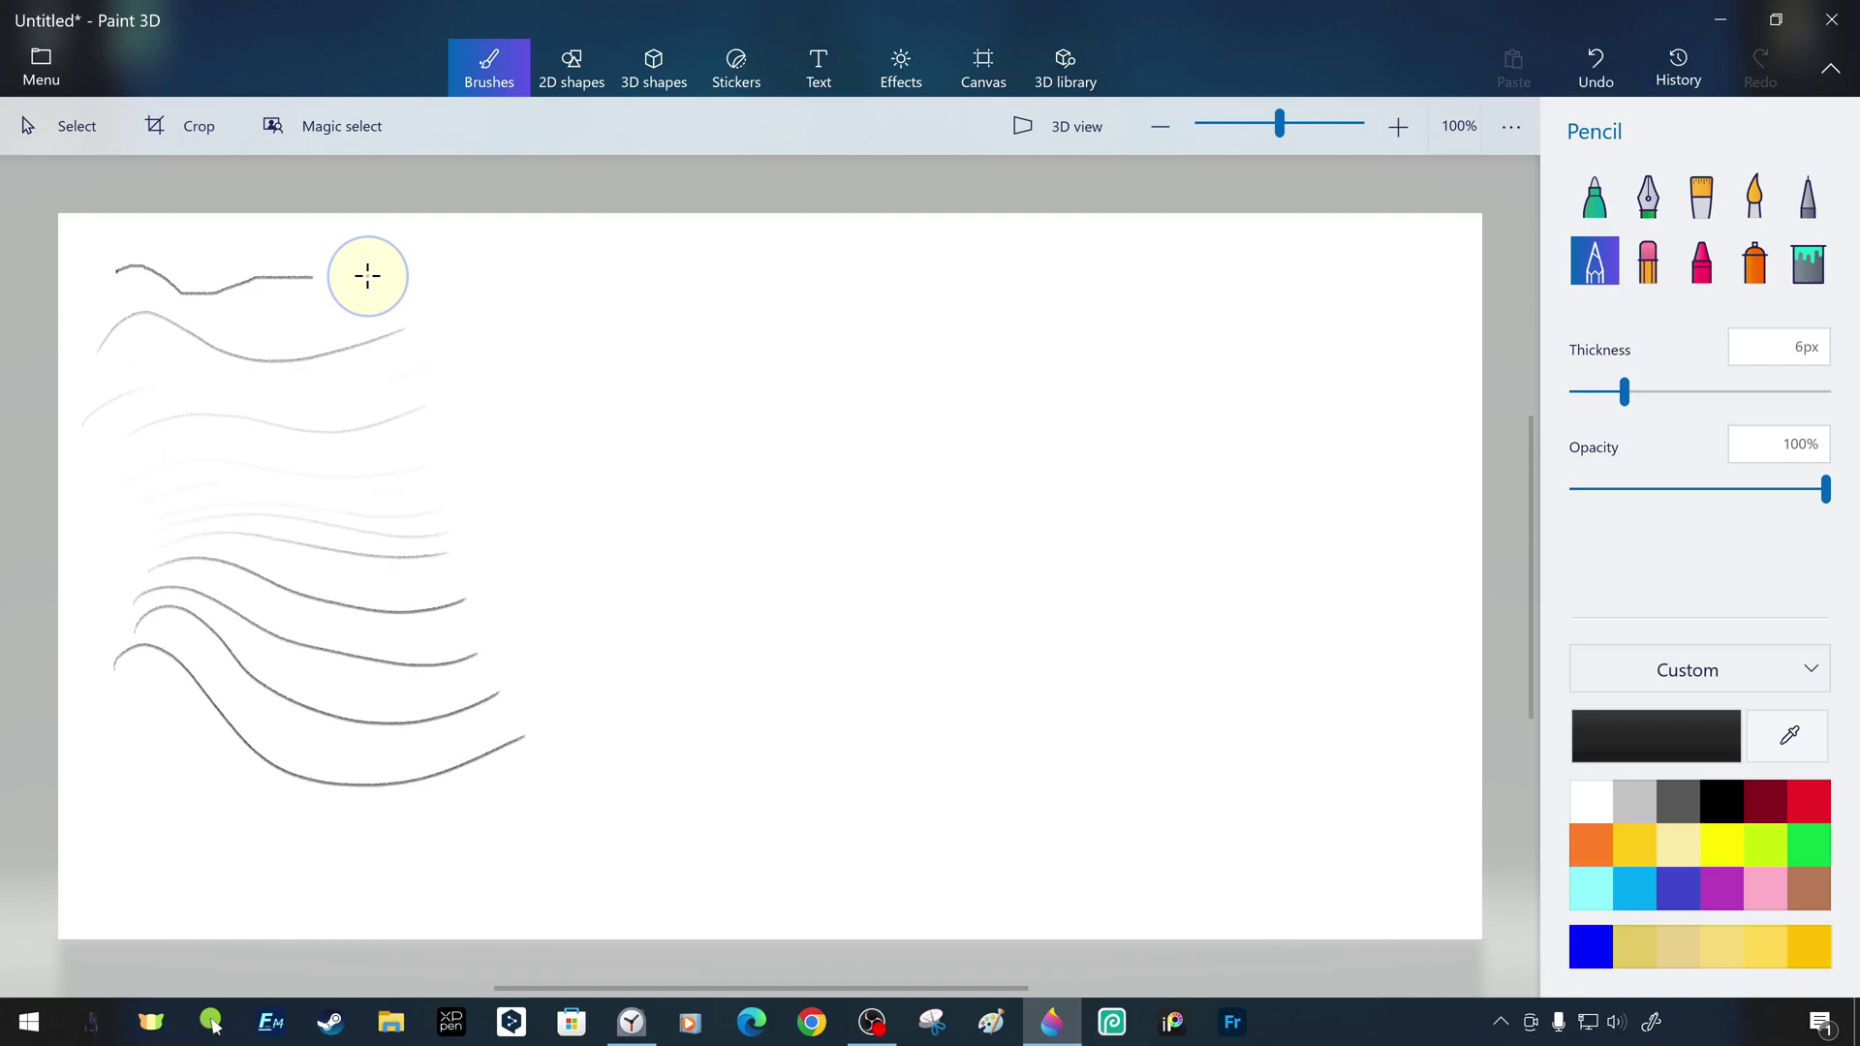
Draw light and dark strokes at top right, a fan of curves and lower-right hatching
{"action": "left_click_drag", "start_coordinate": [985, 271], "coordinate": [1456, 270]}
{"action": "left_click_drag", "start_coordinate": [1012, 324], "coordinate": [1425, 342]}
{"action": "left_click_drag", "start_coordinate": [1087, 350], "coordinate": [1314, 404]}
{"action": "left_click_drag", "start_coordinate": [912, 414], "coordinate": [1055, 401]}
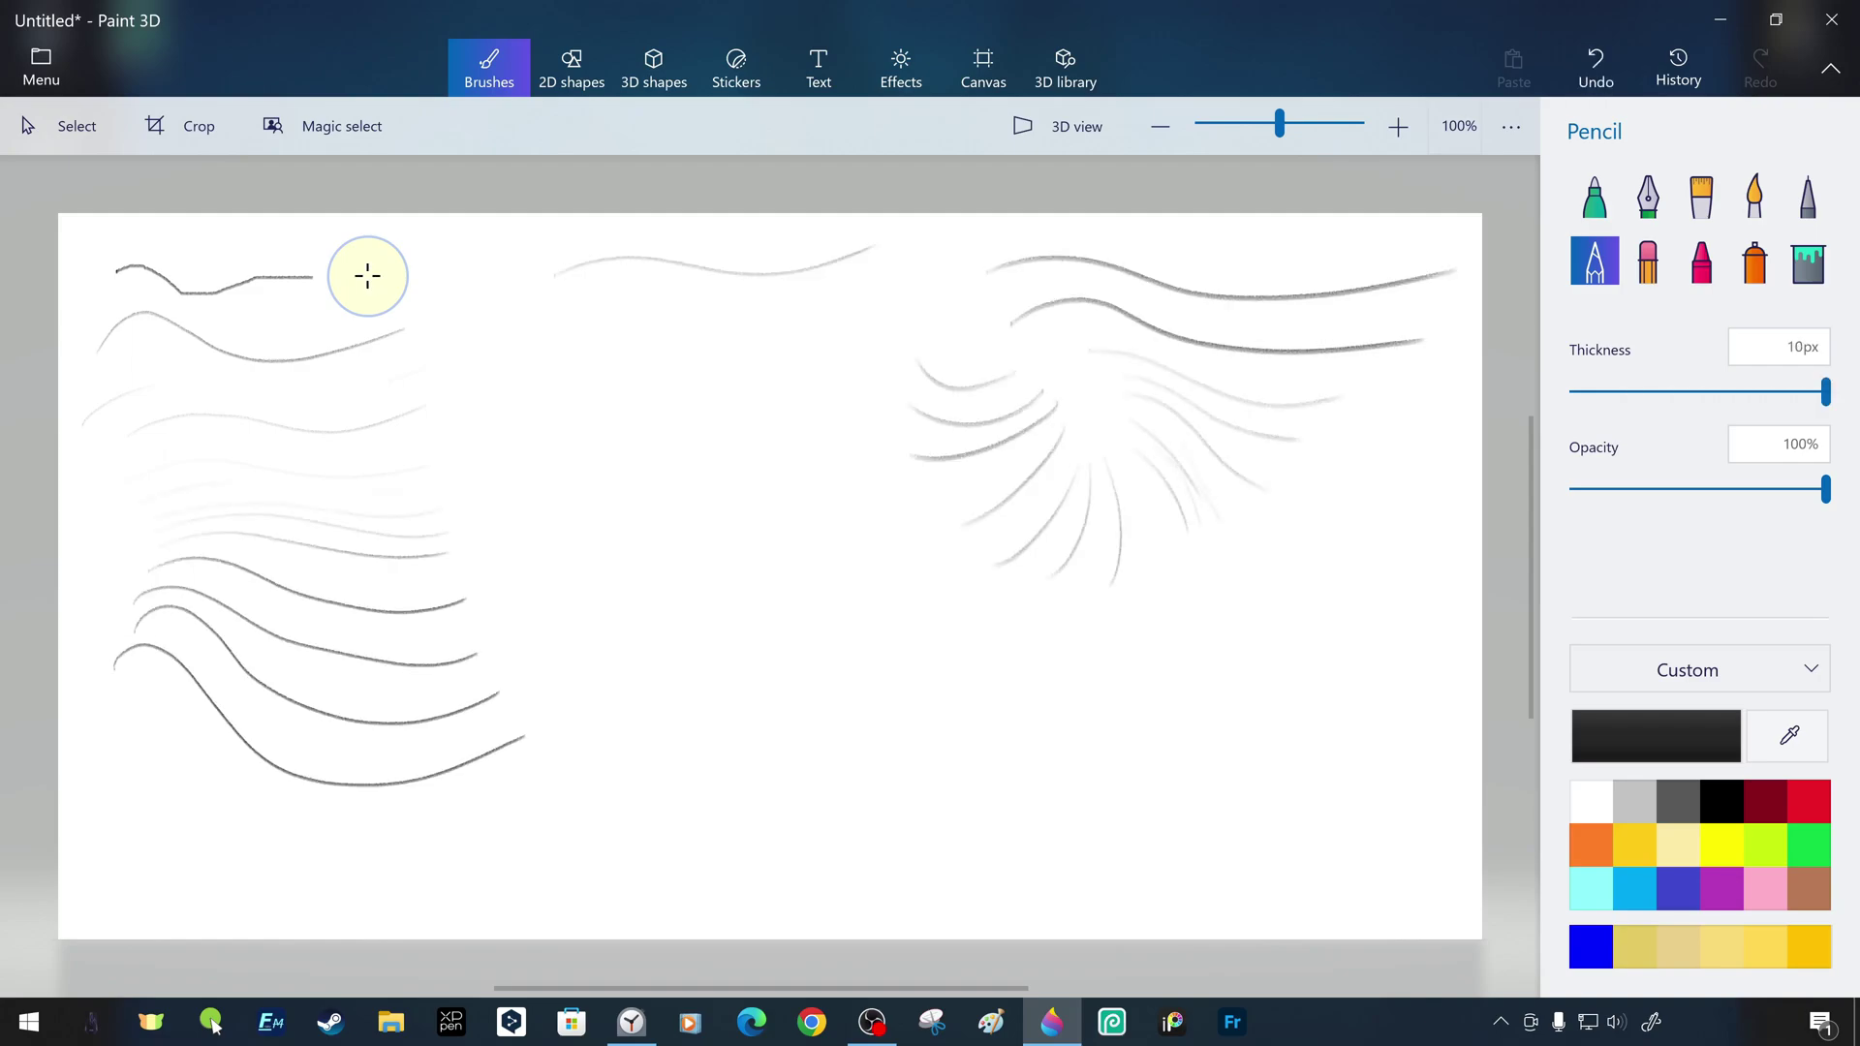
{"action": "mouse_move", "coordinate": [836, 364]}
{"action": "left_mouse_down"}
{"action": "mouse_move", "coordinate": [916, 638]}
{"action": "mouse_move", "coordinate": [719, 625]}
{"action": "left_mouse_up"}
{"action": "left_click_drag", "start_coordinate": [1062, 683], "coordinate": [1276, 567]}
{"action": "left_click_drag", "start_coordinate": [1184, 709], "coordinate": [1389, 622]}
{"action": "left_click_drag", "start_coordinate": [1119, 793], "coordinate": [1480, 687]}
Sketch a hatched rectangle, a hatched circle, an X and a long lower-right line
{"action": "left_click_drag", "start_coordinate": [695, 700], "coordinate": [977, 659]}
{"action": "left_click_drag", "start_coordinate": [693, 901], "coordinate": [1049, 837]}
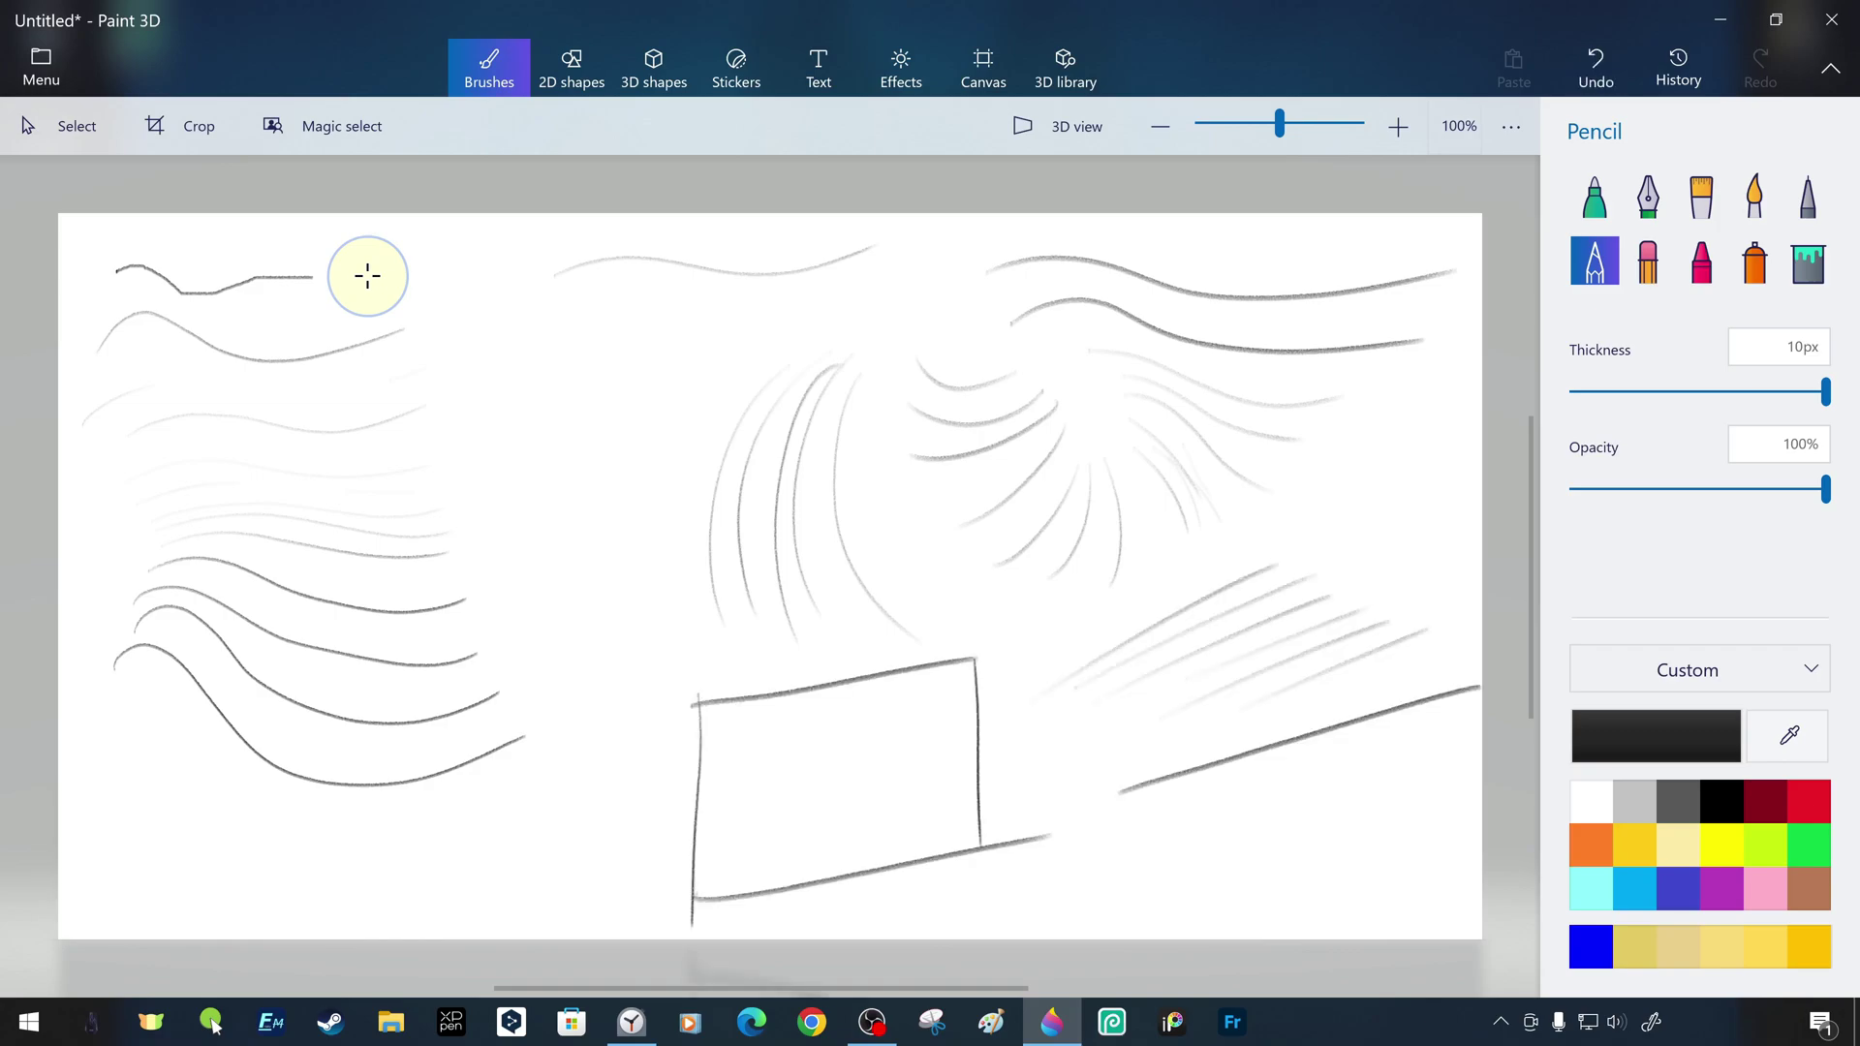
{"action": "left_click_drag", "start_coordinate": [698, 785], "coordinate": [879, 697]}
{"action": "left_click_drag", "start_coordinate": [625, 413], "coordinate": [623, 560]}
{"action": "left_click_drag", "start_coordinate": [666, 643], "coordinate": [541, 887]}
{"action": "left_click_drag", "start_coordinate": [1087, 868], "coordinate": [1480, 852]}
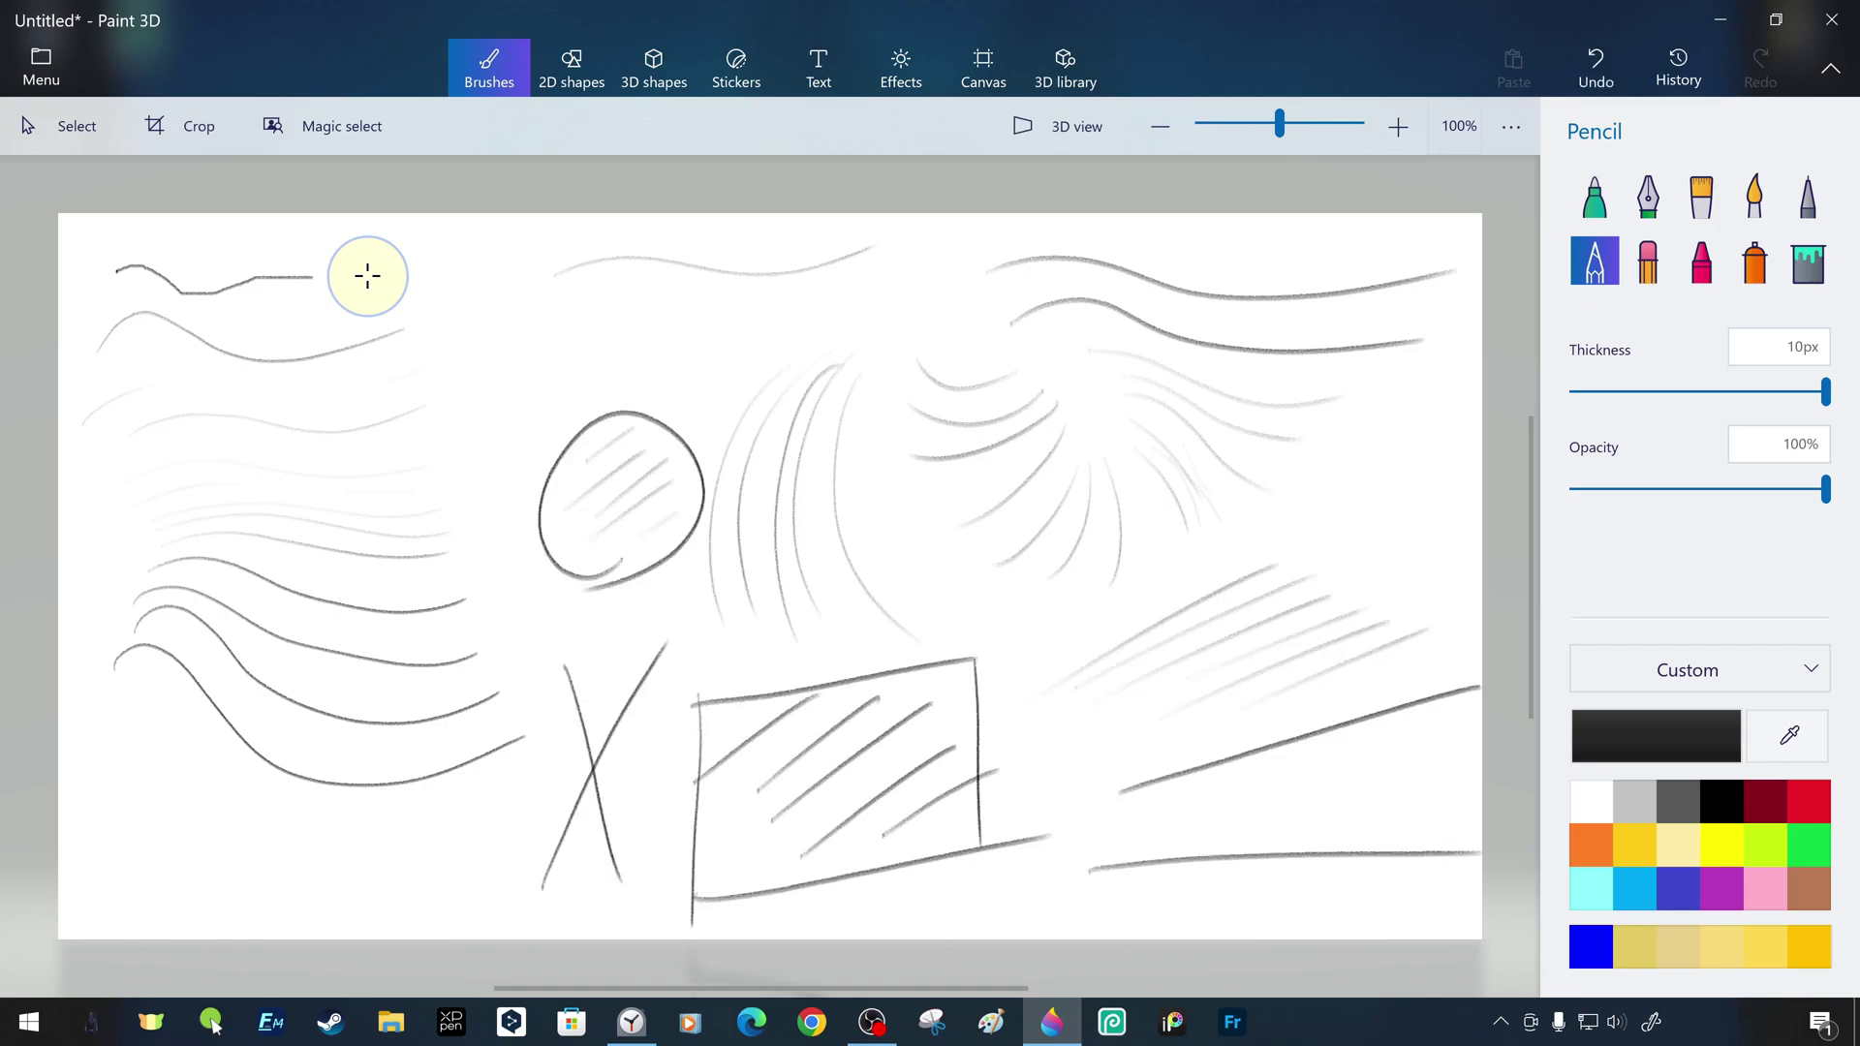
Lower the pencil opacity and add faint hatching and a wavy stroke near the top
{"action": "left_click_drag", "start_coordinate": [1826, 488], "coordinate": [1694, 489]}
{"action": "left_click_drag", "start_coordinate": [508, 389], "coordinate": [684, 312]}
{"action": "left_click_drag", "start_coordinate": [541, 413], "coordinate": [689, 335]}
{"action": "left_click_drag", "start_coordinate": [613, 383], "coordinate": [897, 296]}
{"action": "left_click_drag", "start_coordinate": [1695, 488], "coordinate": [1610, 489]}
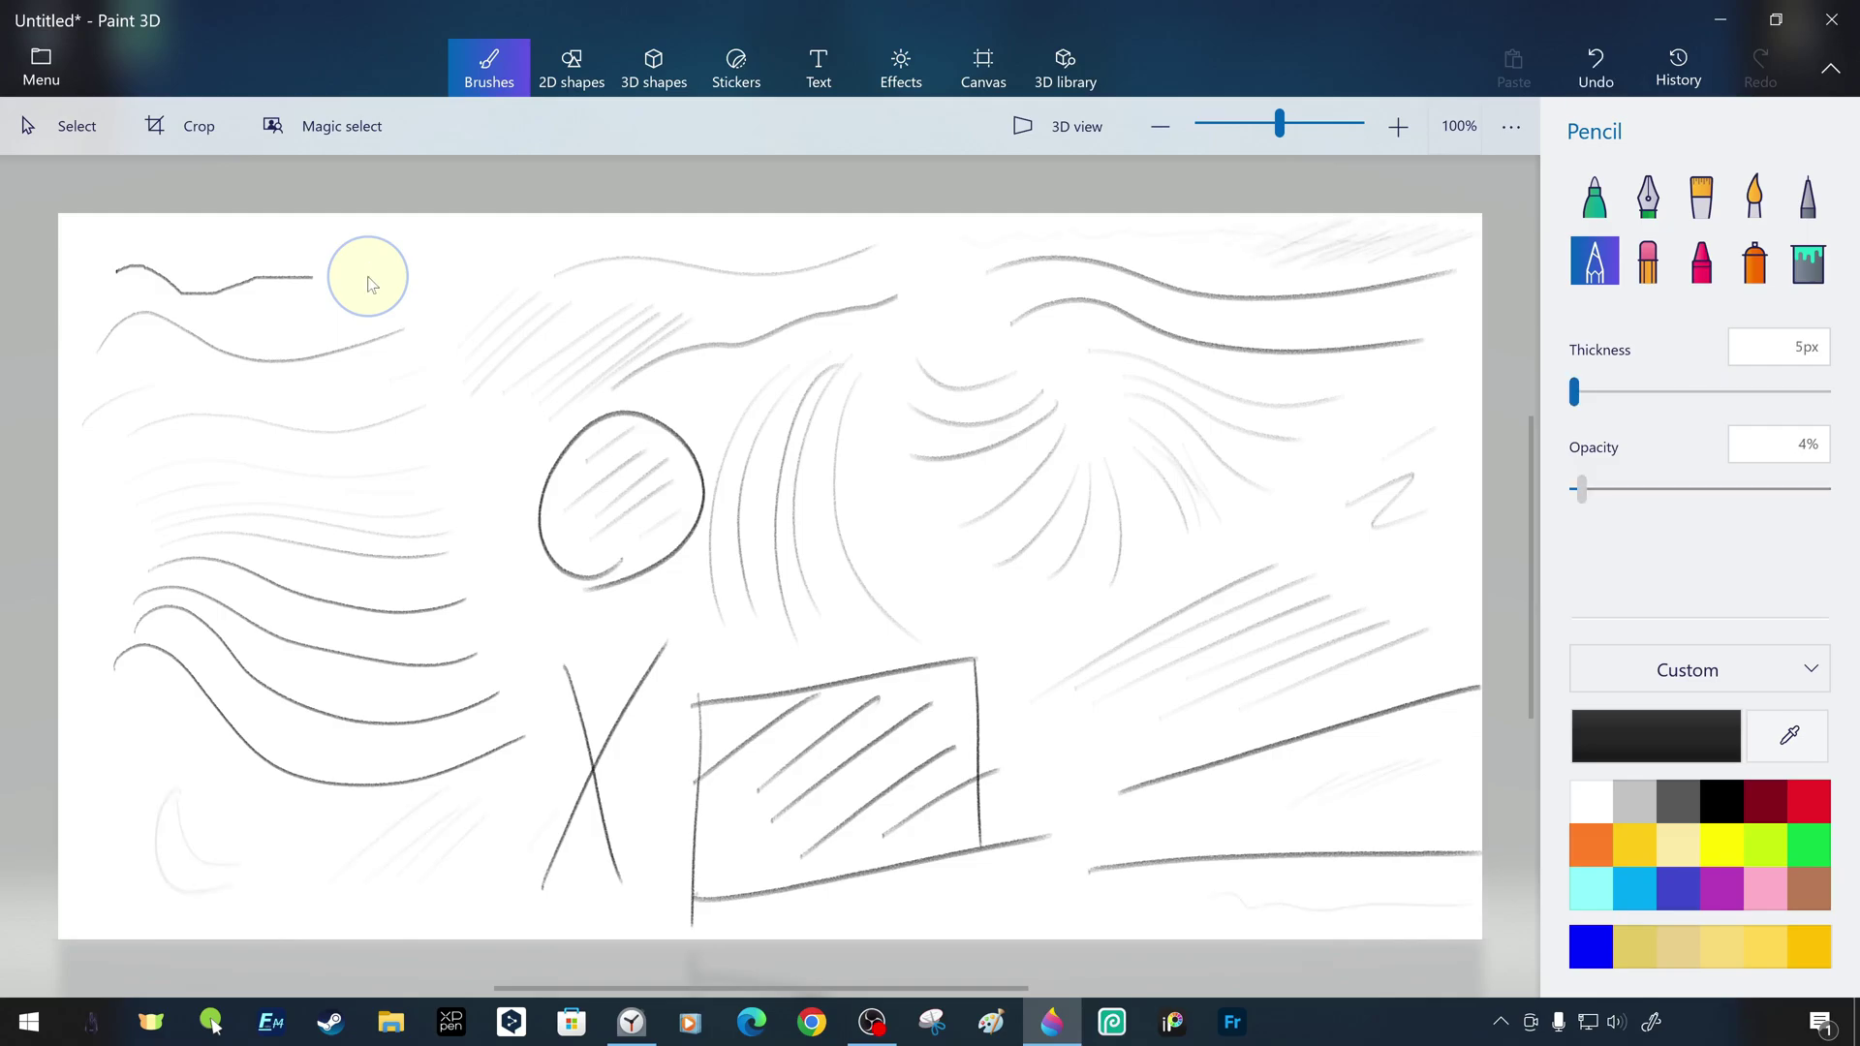
At maximum thickness, draw a dark bottom wave, then a faint stroke at about 15% opacity
{"action": "left_click", "coordinate": [1825, 393]}
{"action": "left_click", "coordinate": [1573, 489]}
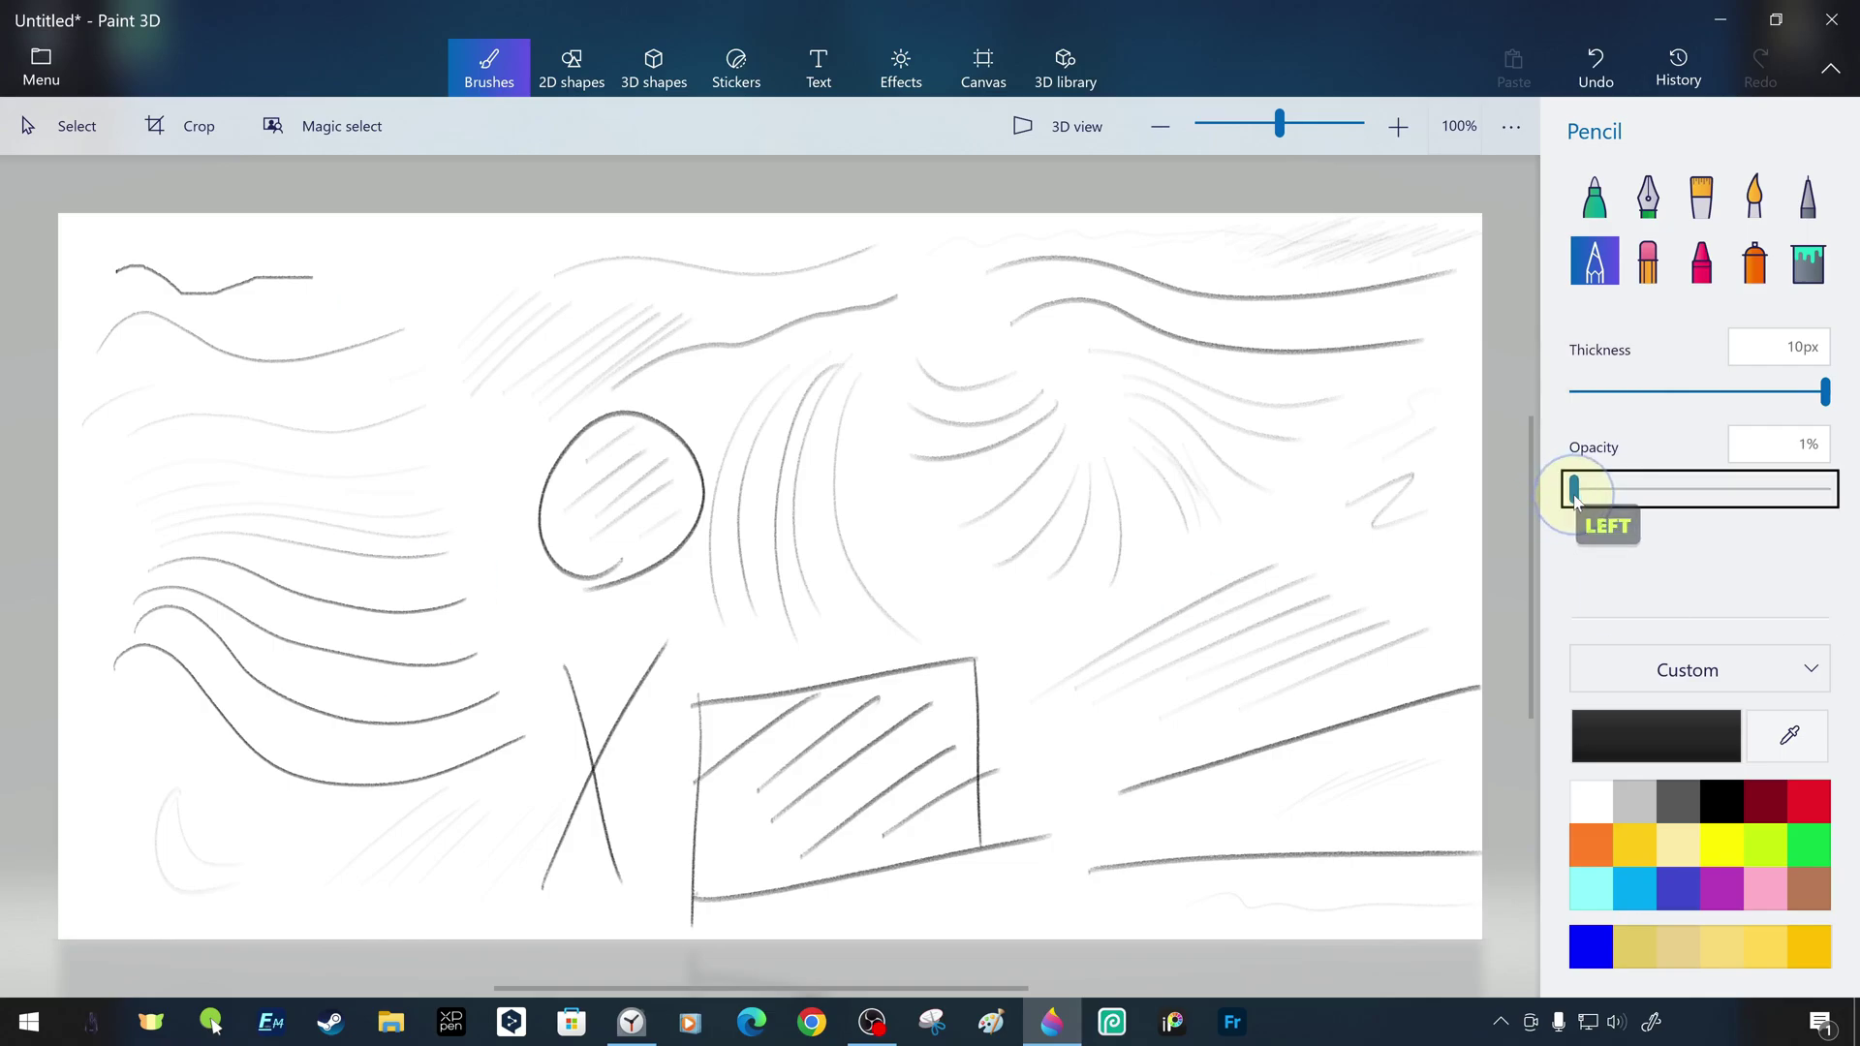
{"action": "key", "text": "Right"}
{"action": "key", "text": "Right"}
{"action": "key", "text": "Right"}
{"action": "left_click_drag", "start_coordinate": [756, 918], "coordinate": [1286, 882]}
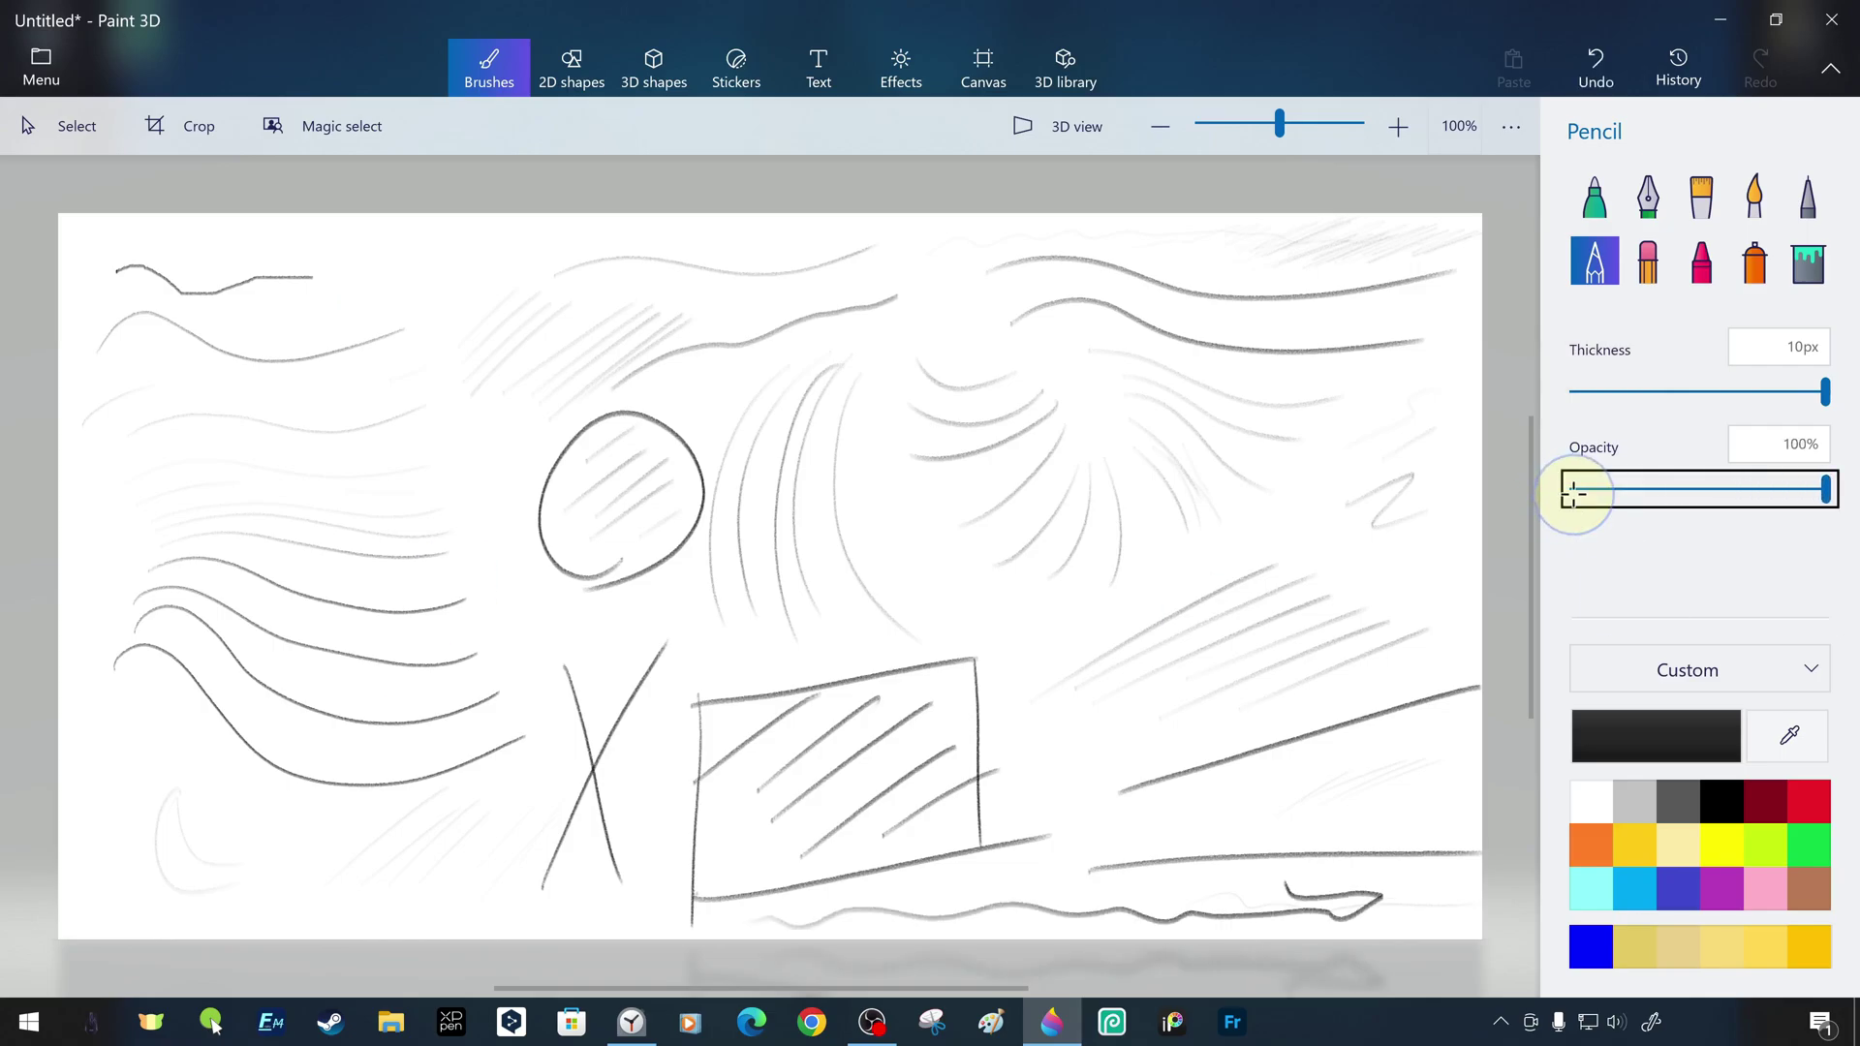
{"action": "left_click", "coordinate": [1574, 491]}
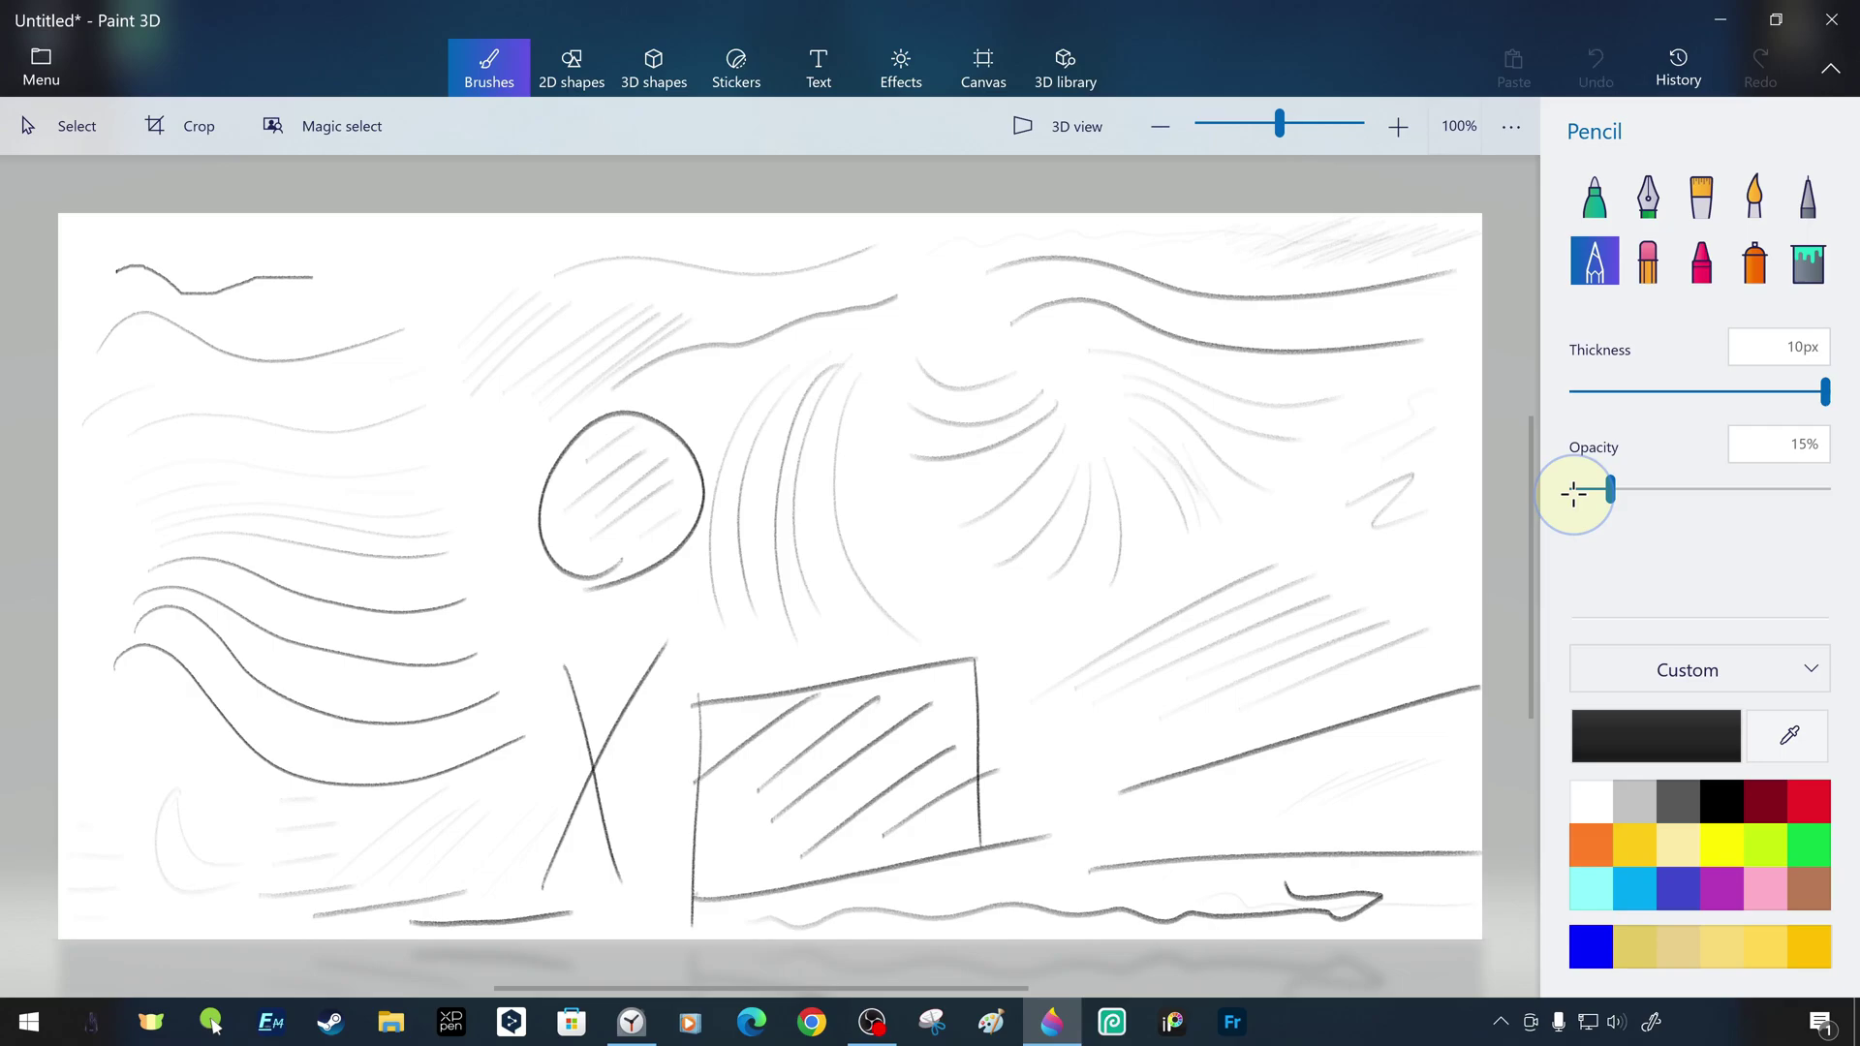
{"action": "left_click_drag", "start_coordinate": [208, 734], "coordinate": [248, 814]}
Switch the pencil colour to dark blue, red, then green, and bring up Save as
{"action": "left_click", "coordinate": [416, 1000]}
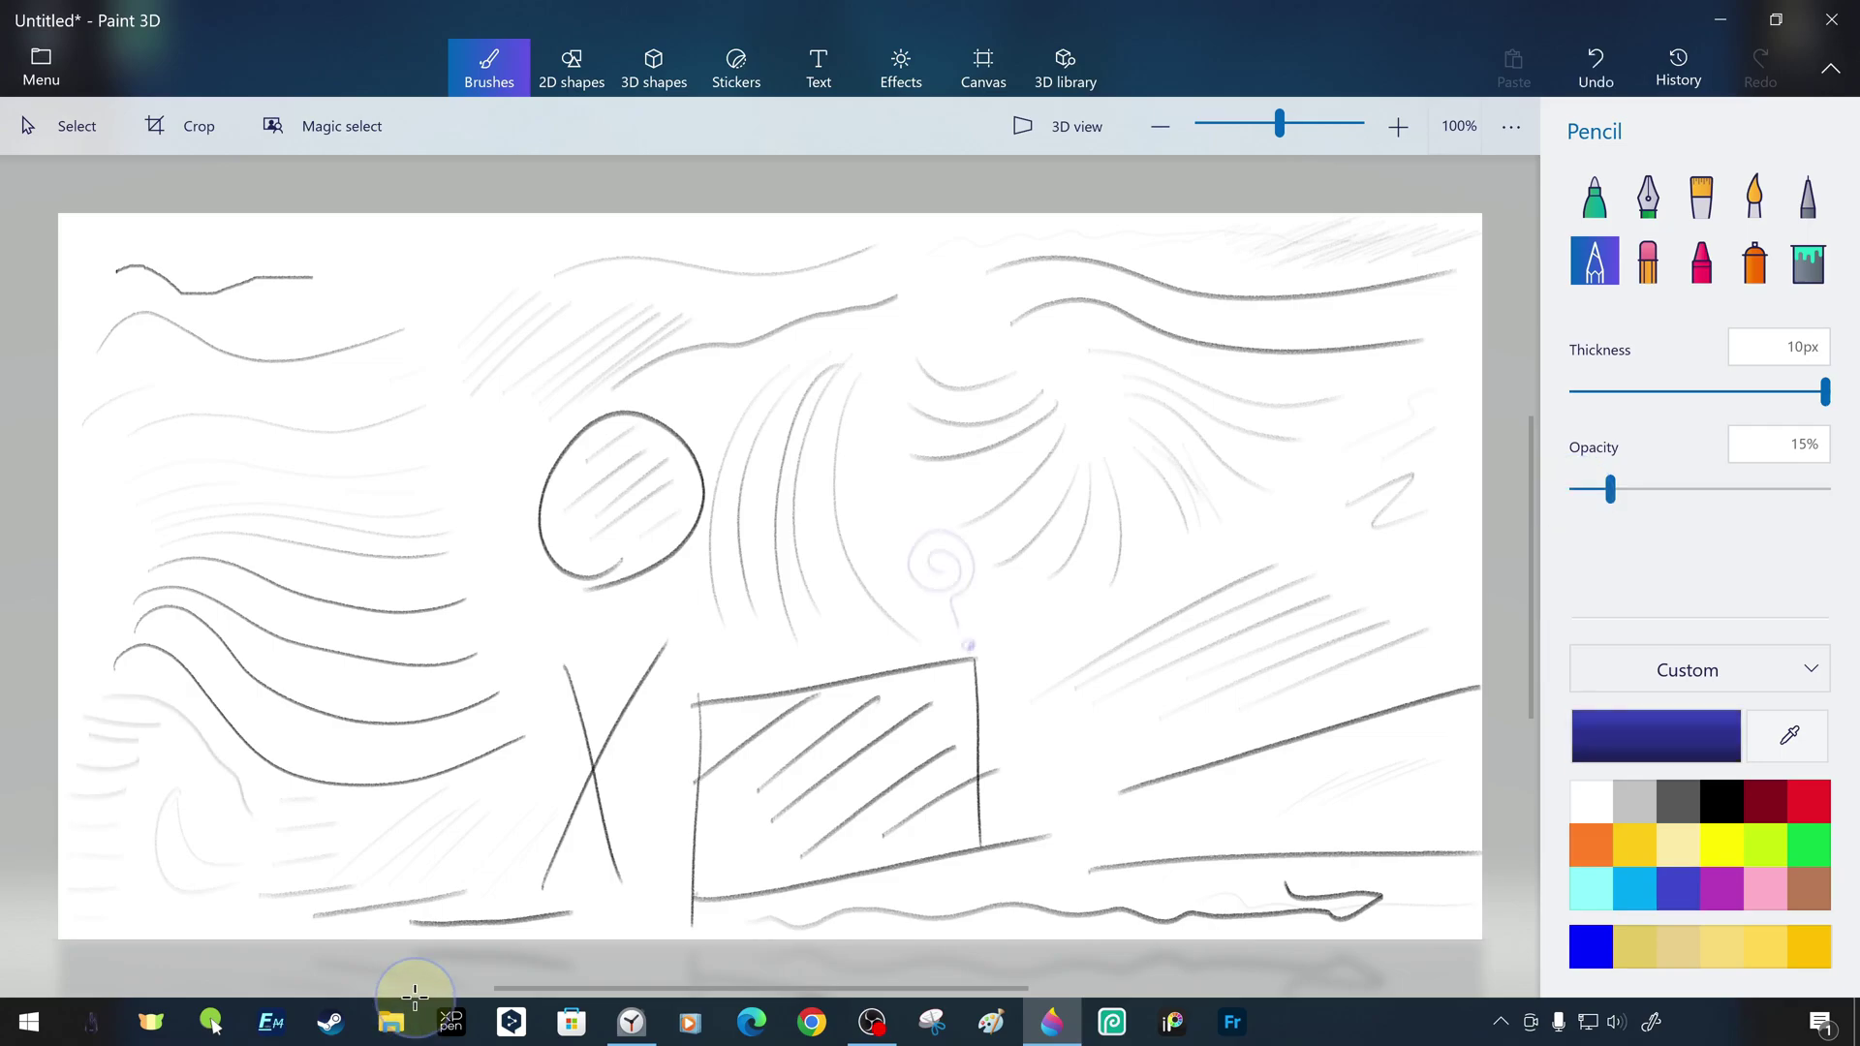
{"action": "left_click", "coordinate": [1809, 802]}
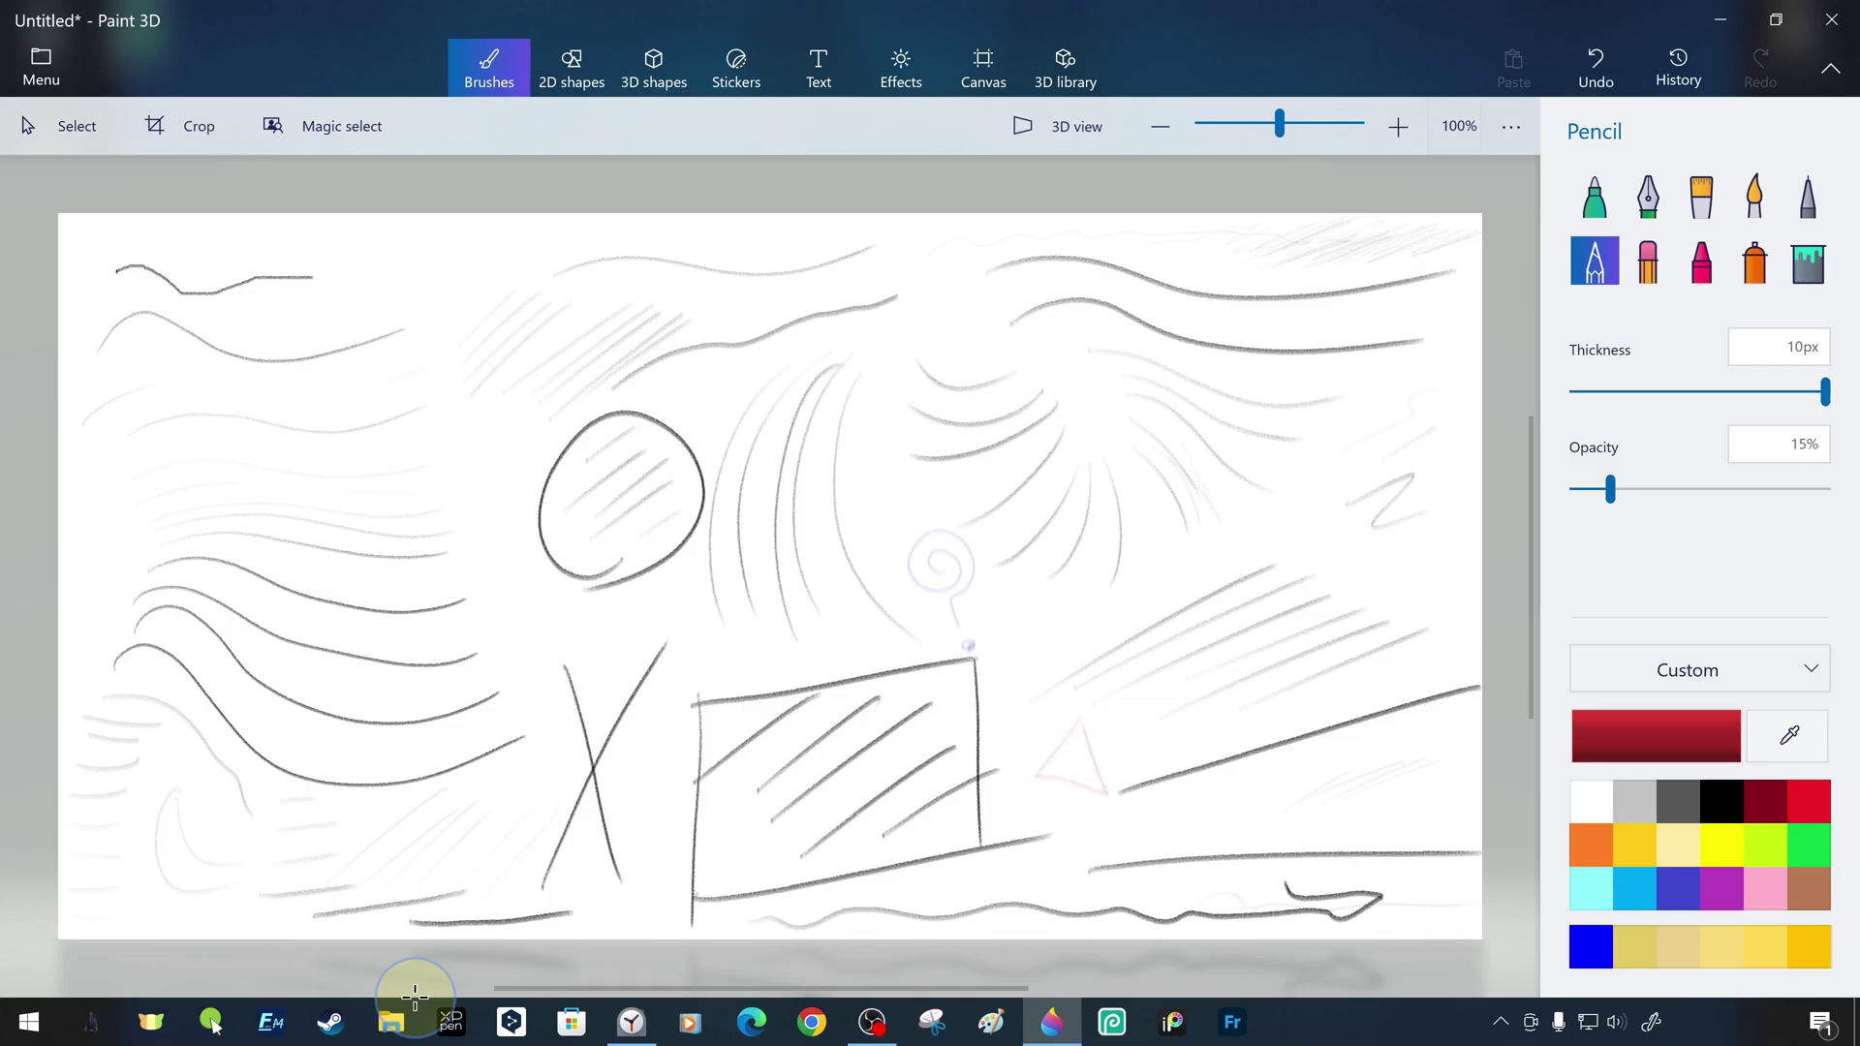
{"action": "left_click", "coordinate": [1810, 845]}
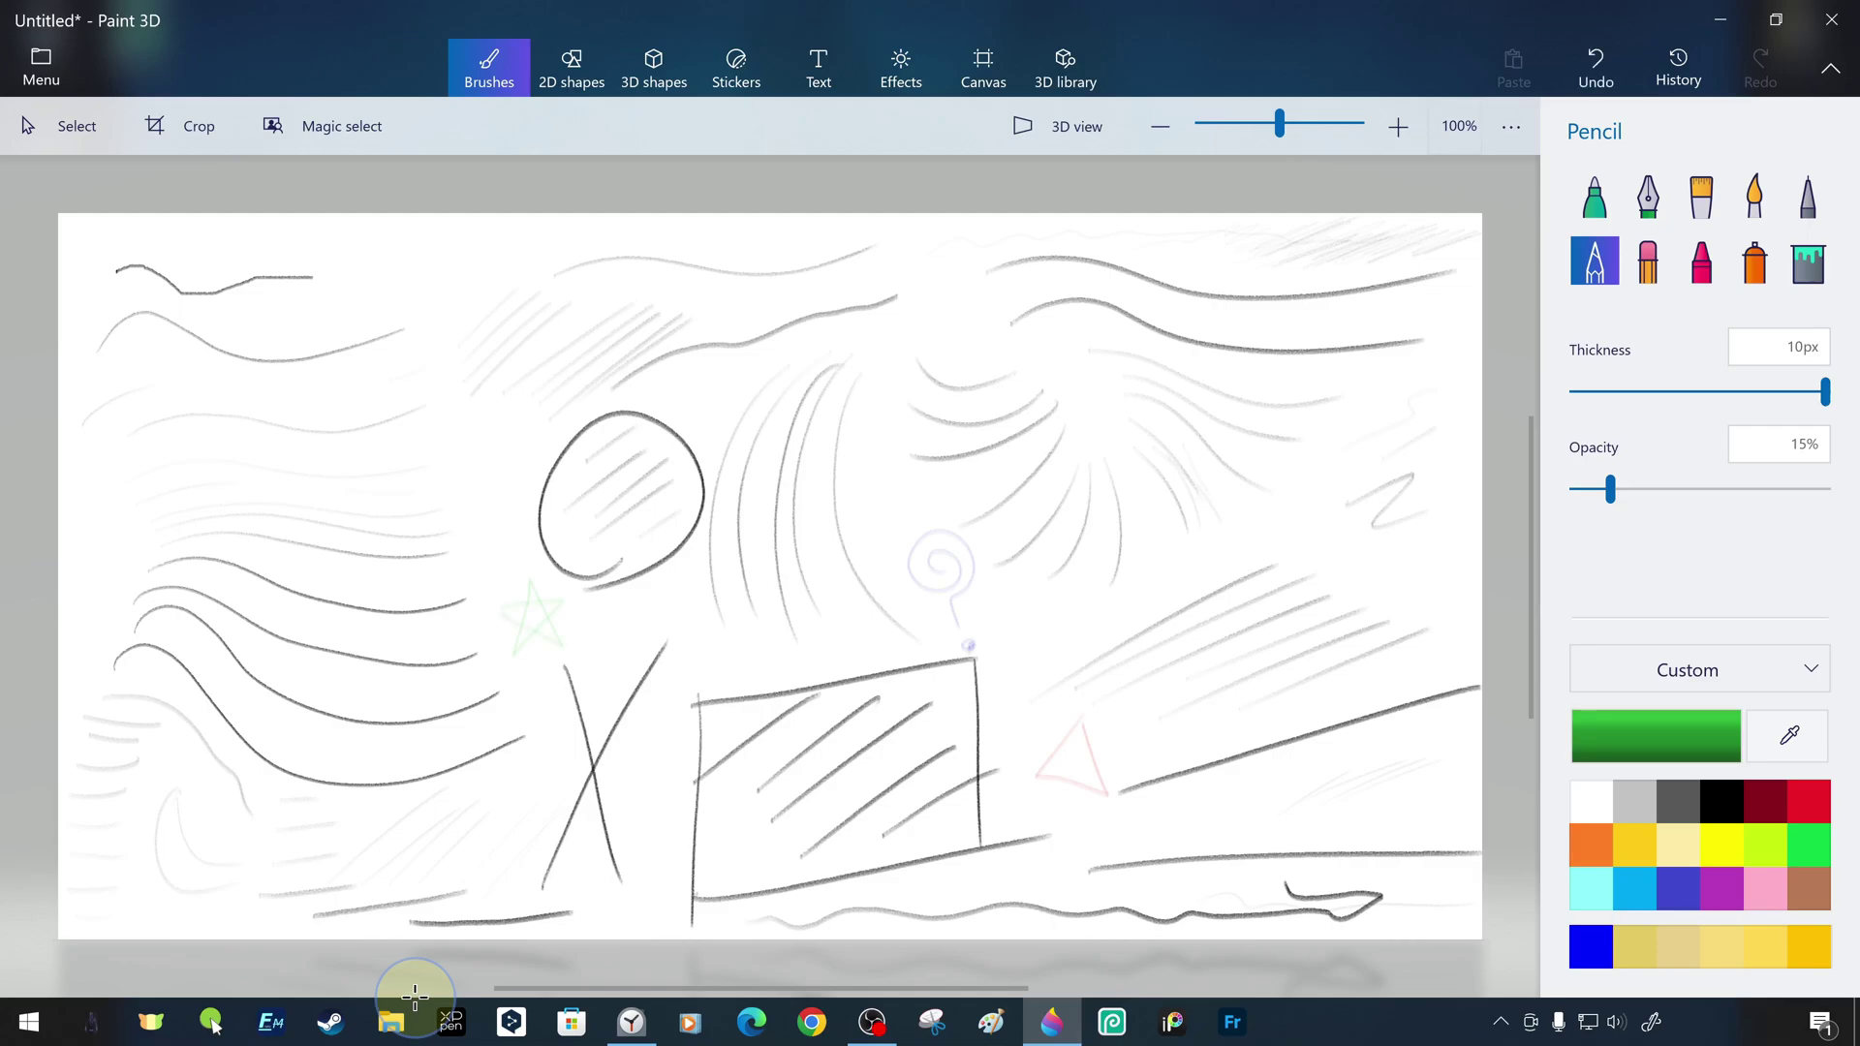
{"action": "key", "text": "ctrl+shift+s"}
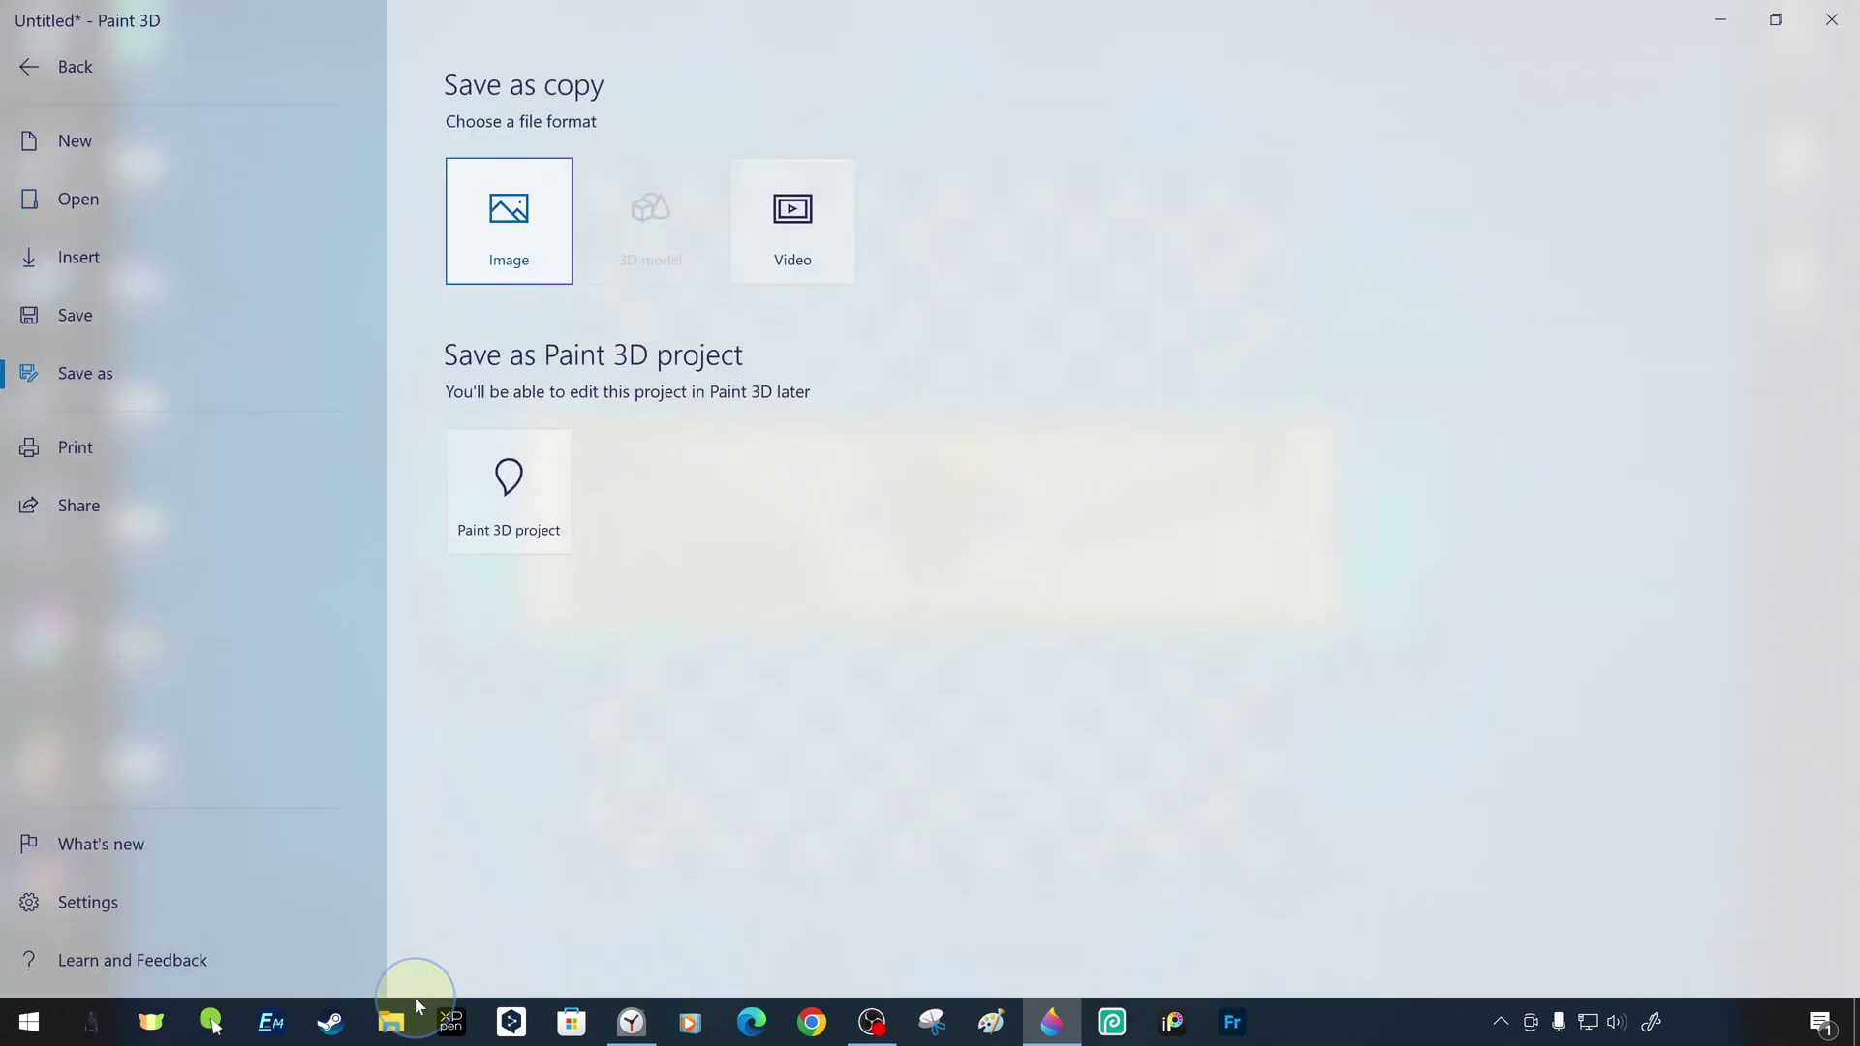
Save the sketch as a PNG, then select the Eraser followed by the Crayon brush
{"action": "key", "text": "Return"}
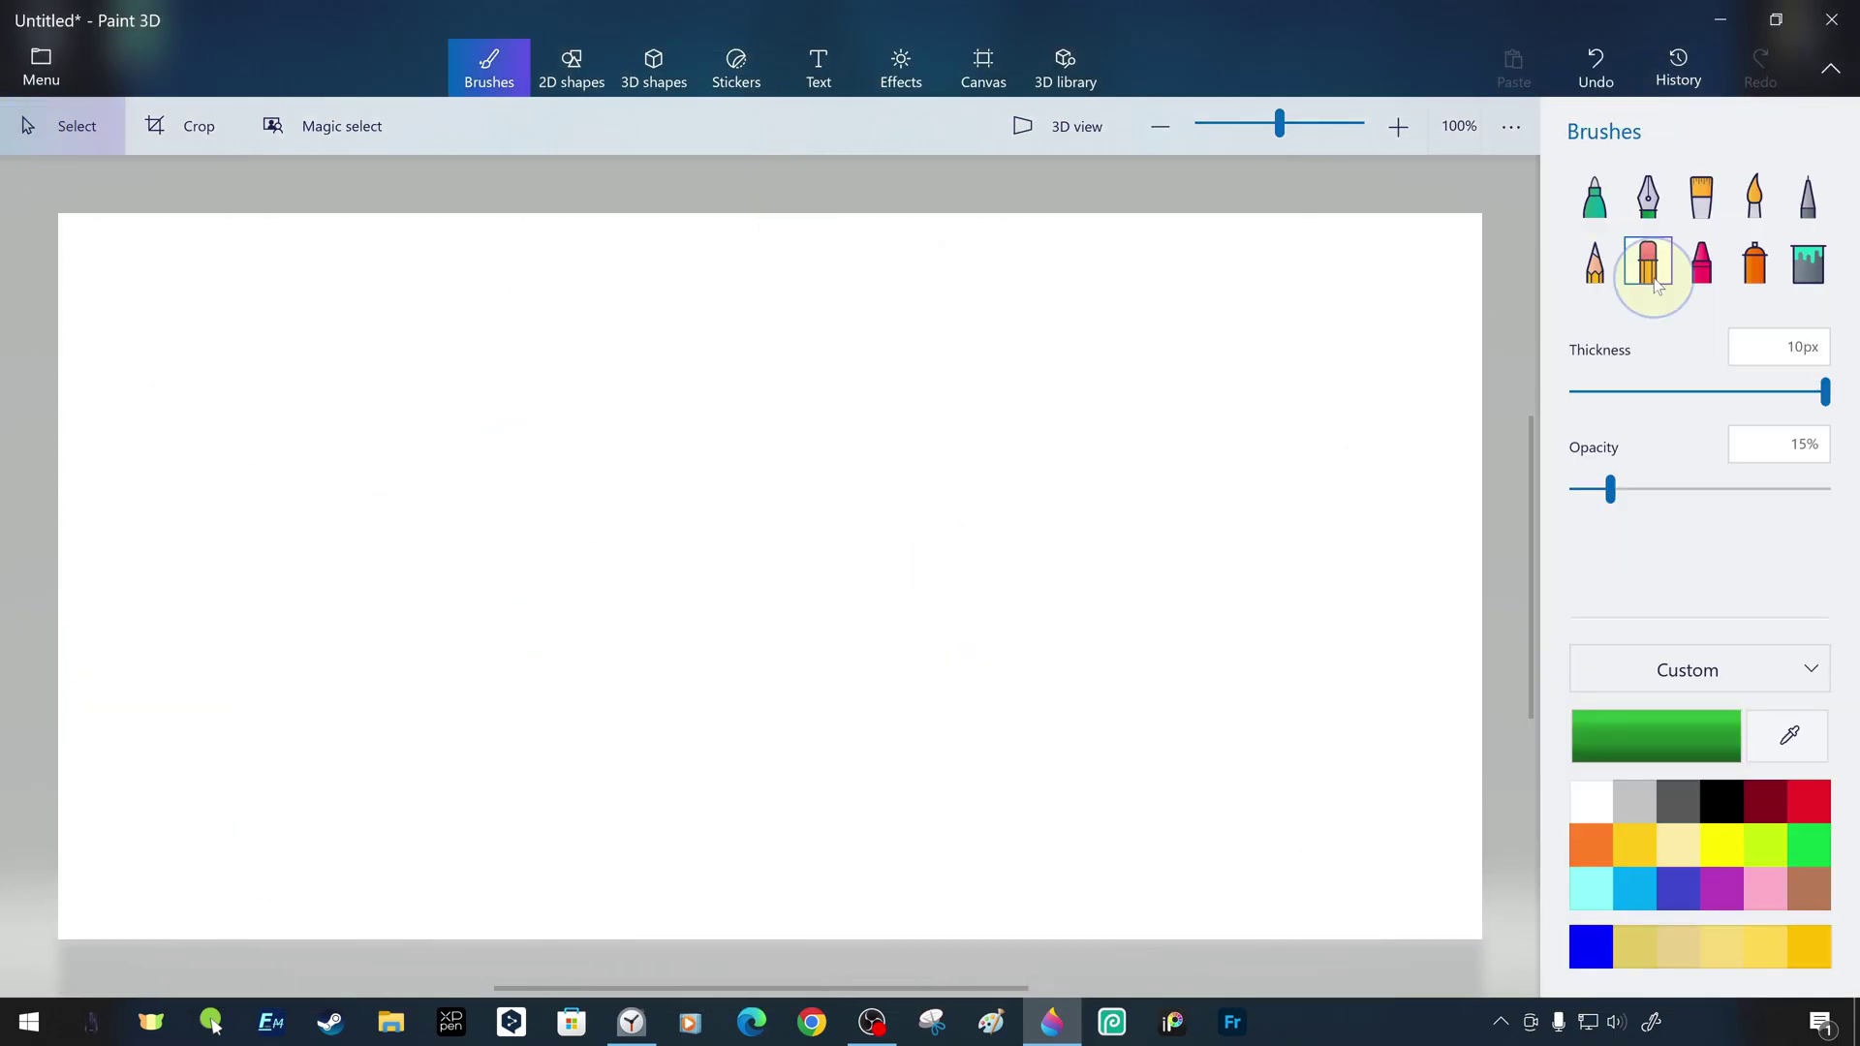
{"action": "left_click", "coordinate": [1648, 262]}
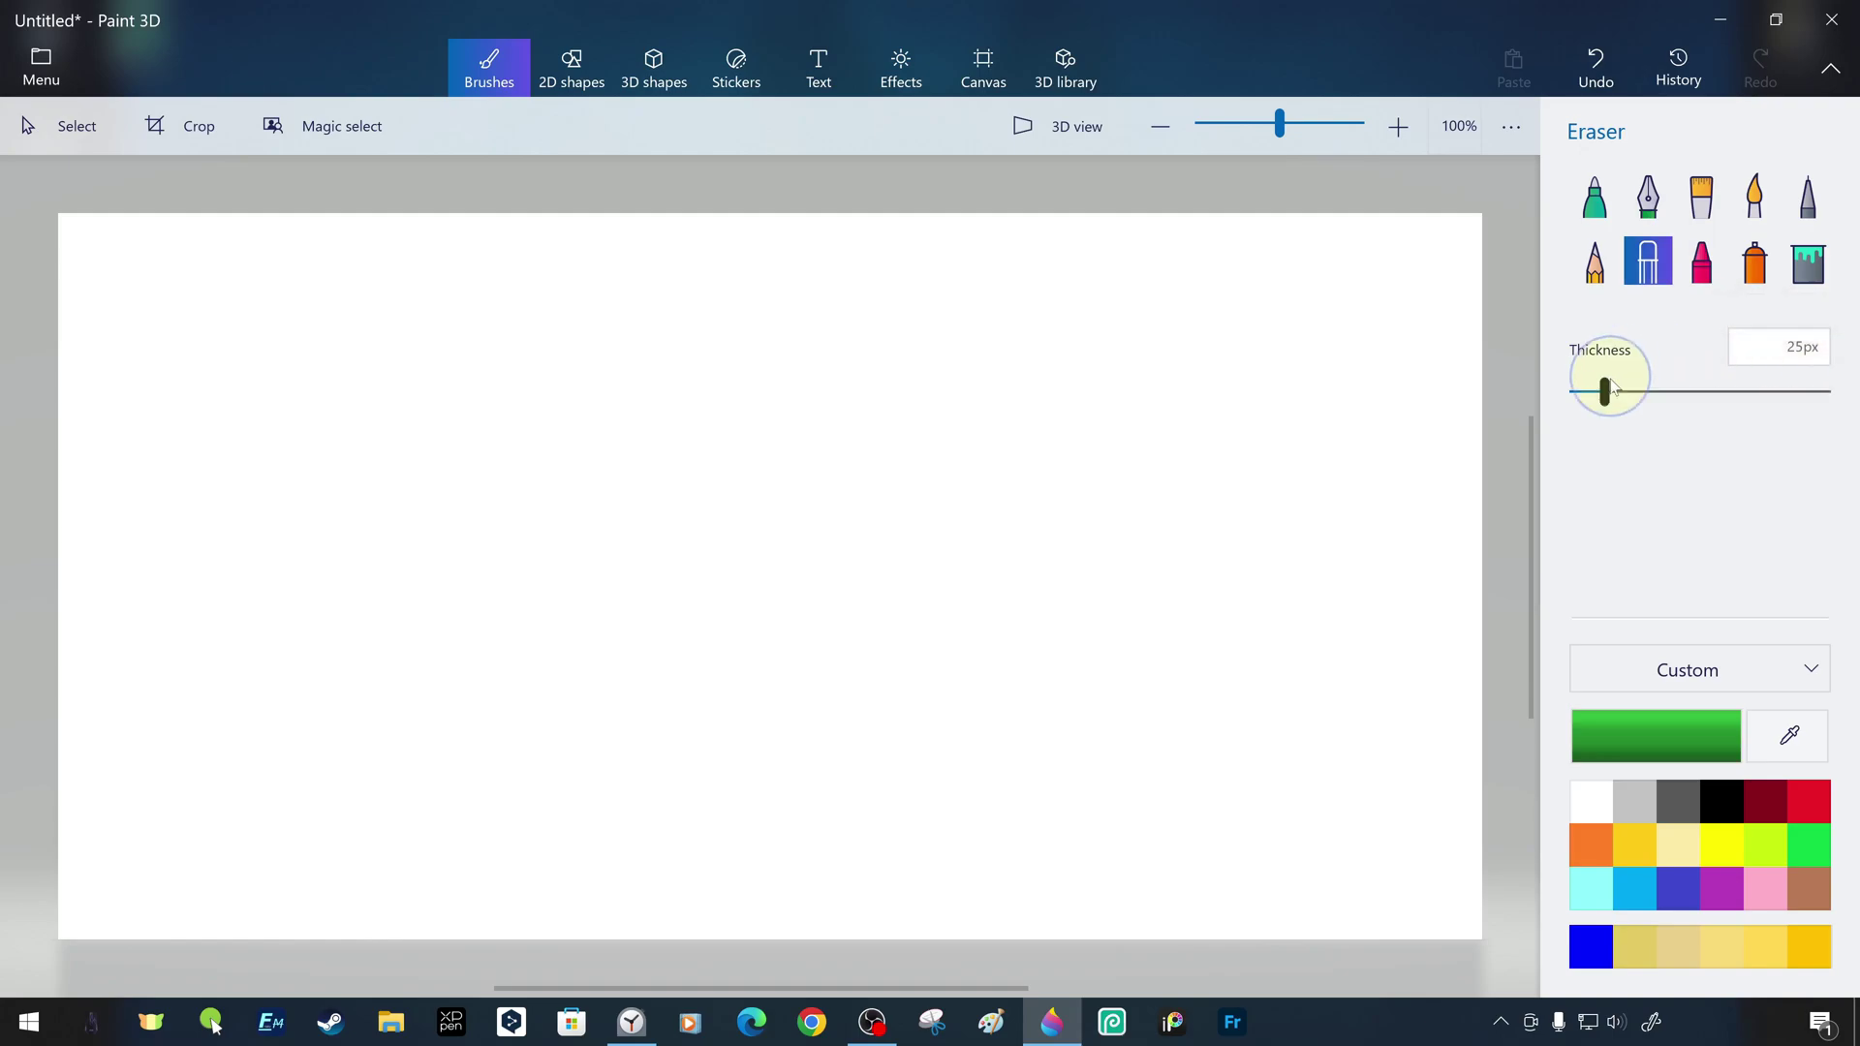
{"action": "left_click", "coordinate": [1702, 261]}
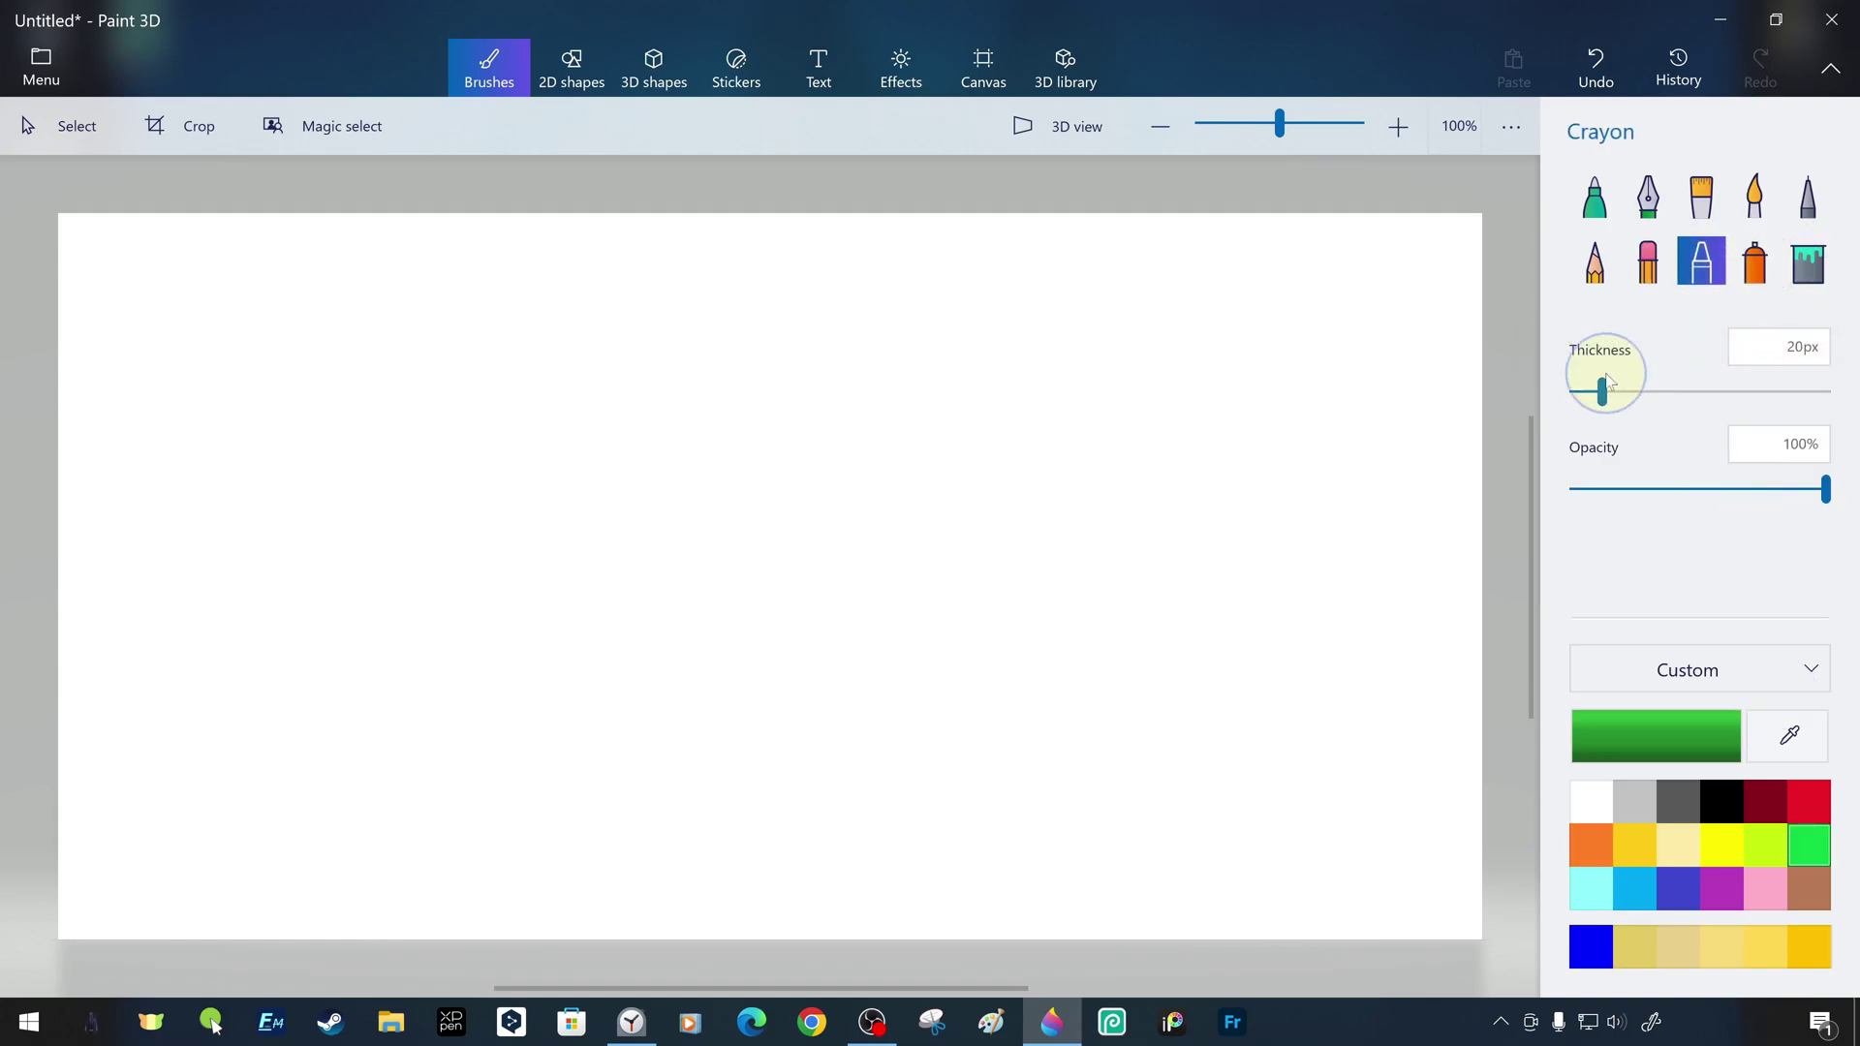
Draw green crayon wavy strokes, then dense dark-green diagonal hatching at about 67px
{"action": "left_click_drag", "start_coordinate": [221, 296], "coordinate": [376, 298]}
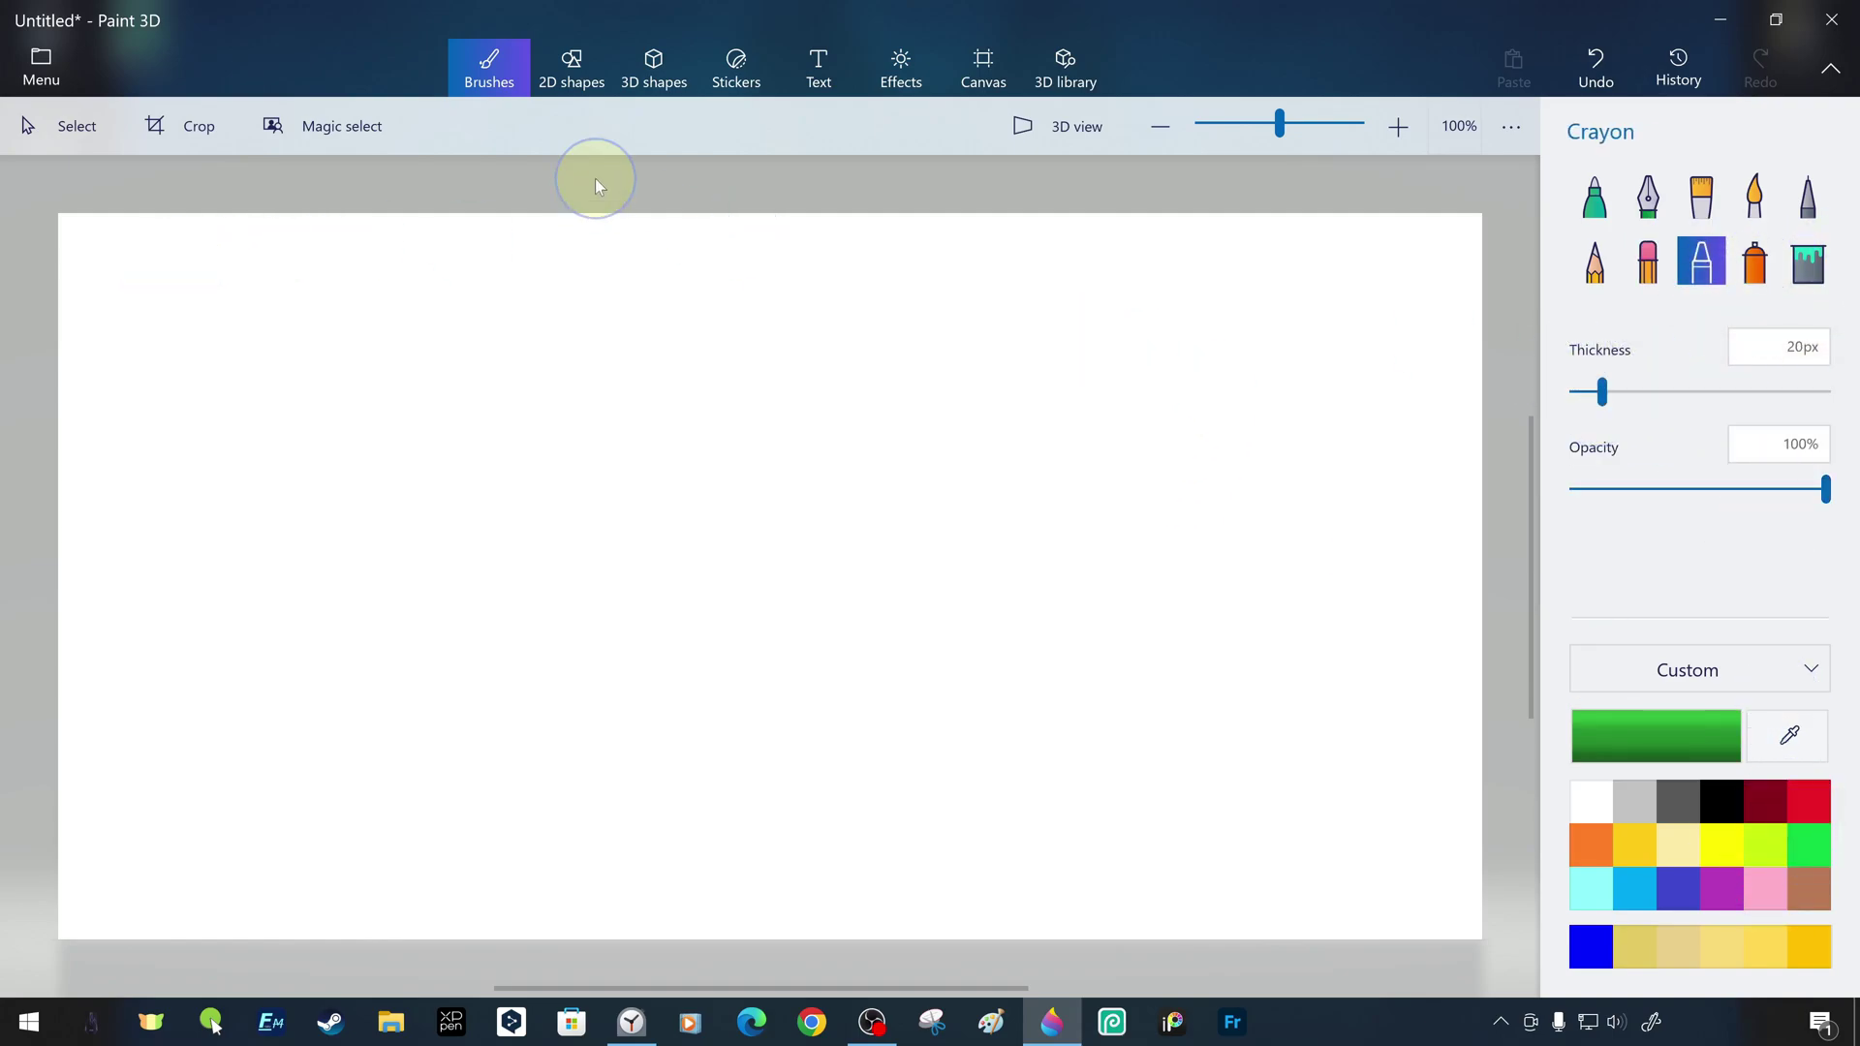
{"action": "left_click_drag", "start_coordinate": [218, 323], "coordinate": [497, 326]}
{"action": "left_click", "coordinate": [1656, 735]}
{"action": "left_click", "coordinate": [801, 752]}
{"action": "left_click_drag", "start_coordinate": [205, 366], "coordinate": [543, 360]}
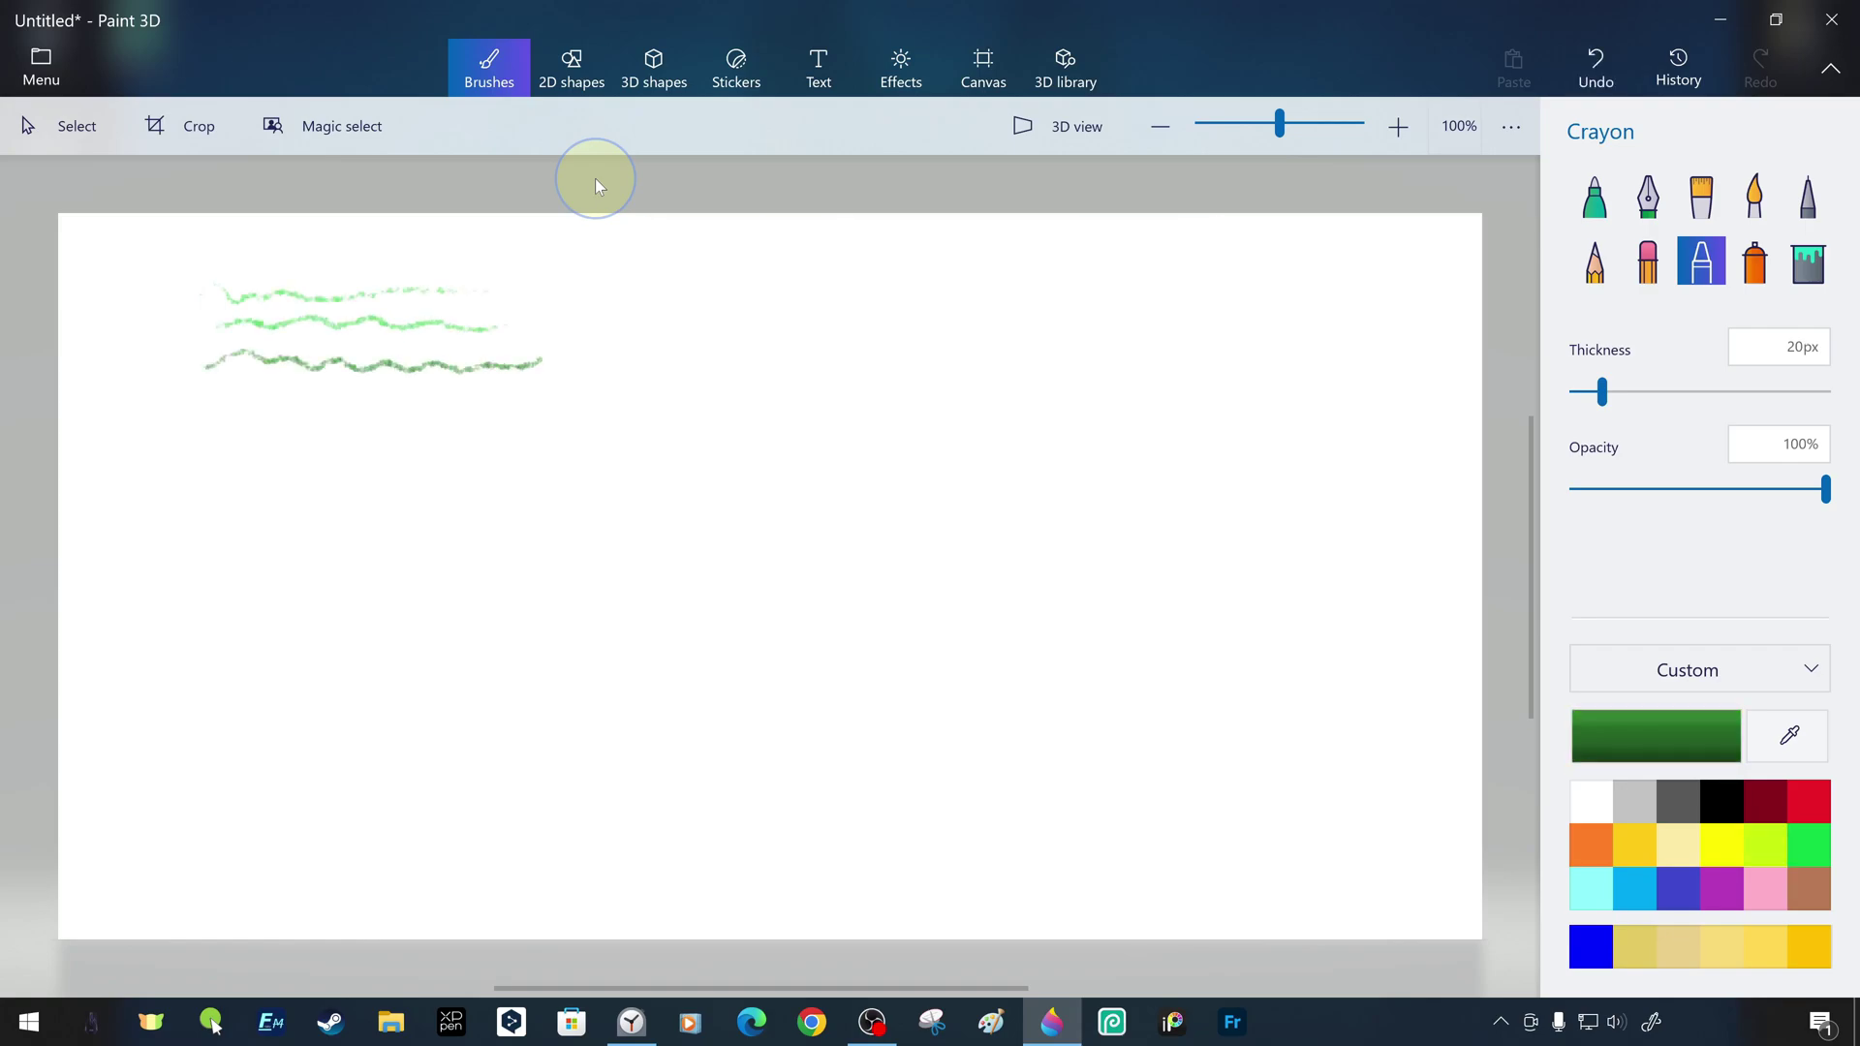
{"action": "mouse_move", "coordinate": [292, 384]}
{"action": "left_mouse_down"}
{"action": "mouse_move", "coordinate": [661, 364]}
{"action": "mouse_move", "coordinate": [988, 305]}
{"action": "left_mouse_up"}
{"action": "mouse_move", "coordinate": [683, 538]}
{"action": "left_mouse_down"}
{"action": "mouse_move", "coordinate": [1090, 349]}
{"action": "mouse_move", "coordinate": [1177, 364]}
{"action": "left_mouse_up"}
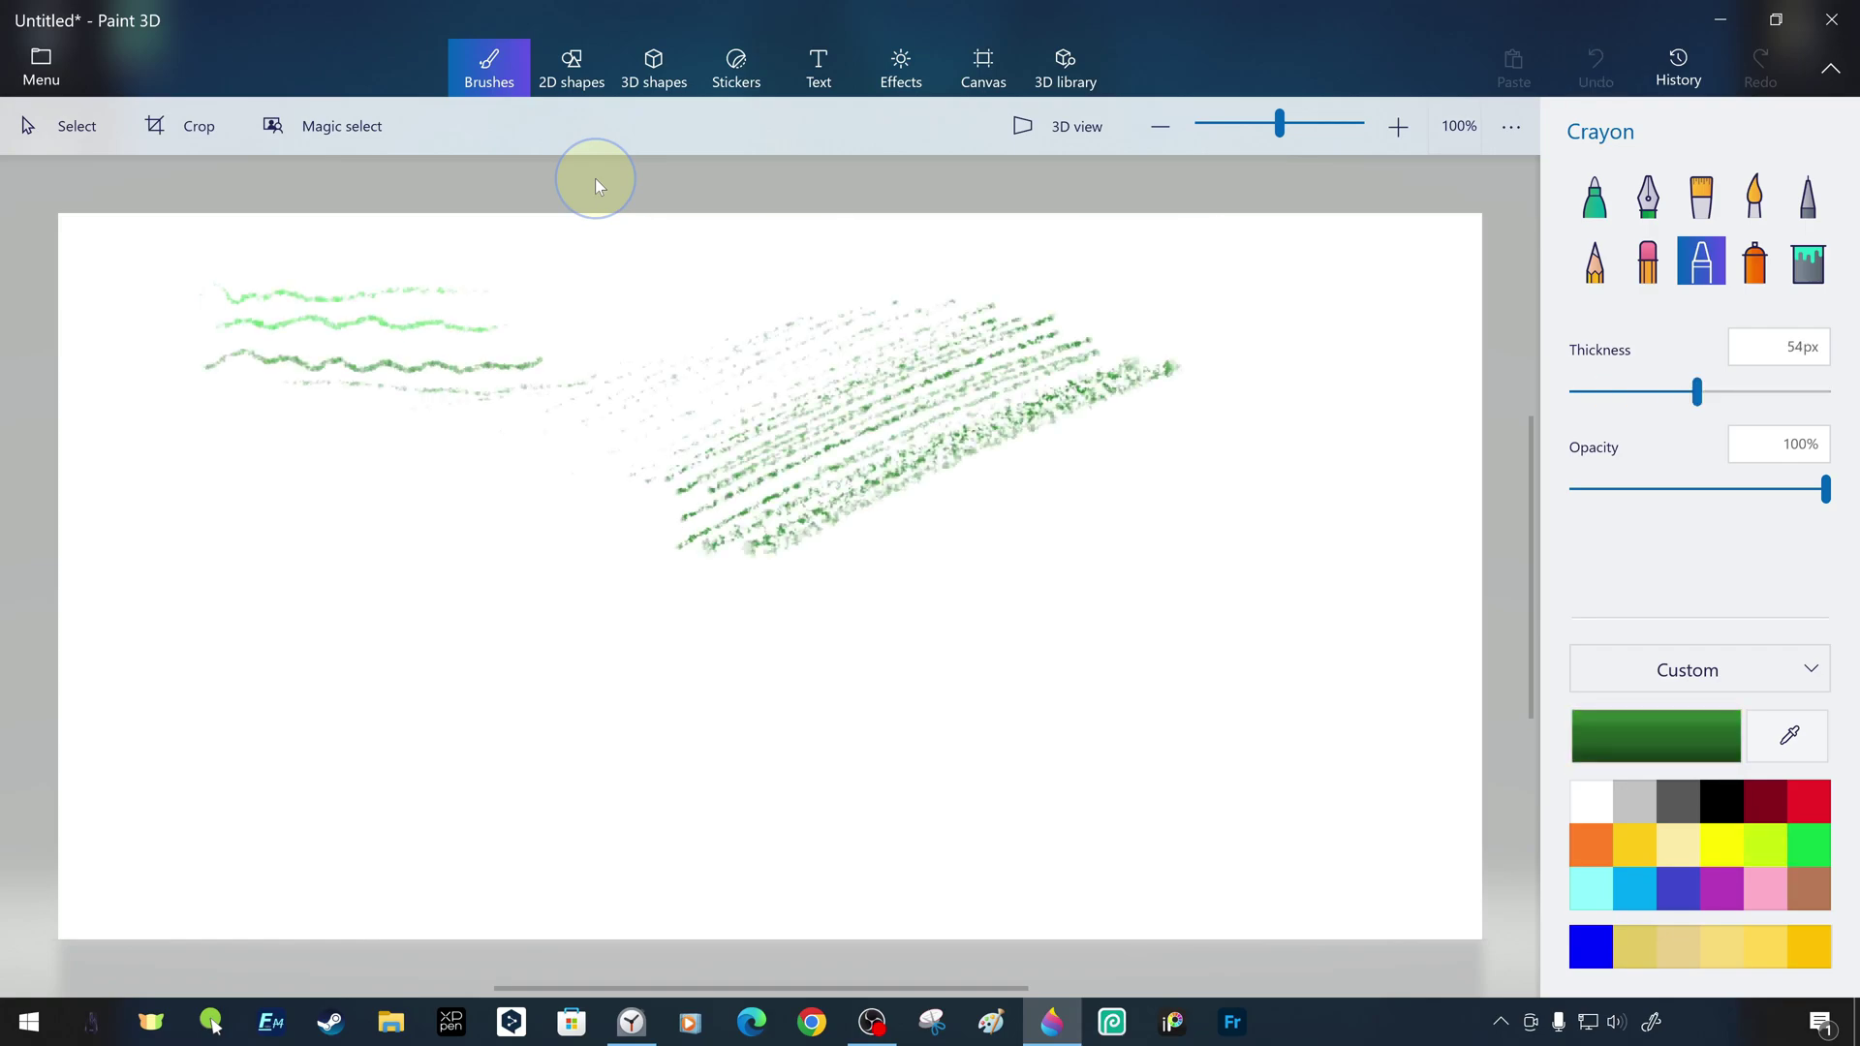
{"action": "left_click_drag", "start_coordinate": [814, 596], "coordinate": [1297, 381]}
Add brown and red diagonal crayon hatching beside the green bands
{"action": "left_click_drag", "start_coordinate": [872, 611], "coordinate": [1366, 375]}
{"action": "left_click", "coordinate": [1810, 889]}
{"action": "left_click_drag", "start_coordinate": [916, 640], "coordinate": [1381, 408]}
{"action": "left_click_drag", "start_coordinate": [959, 661], "coordinate": [1417, 399]}
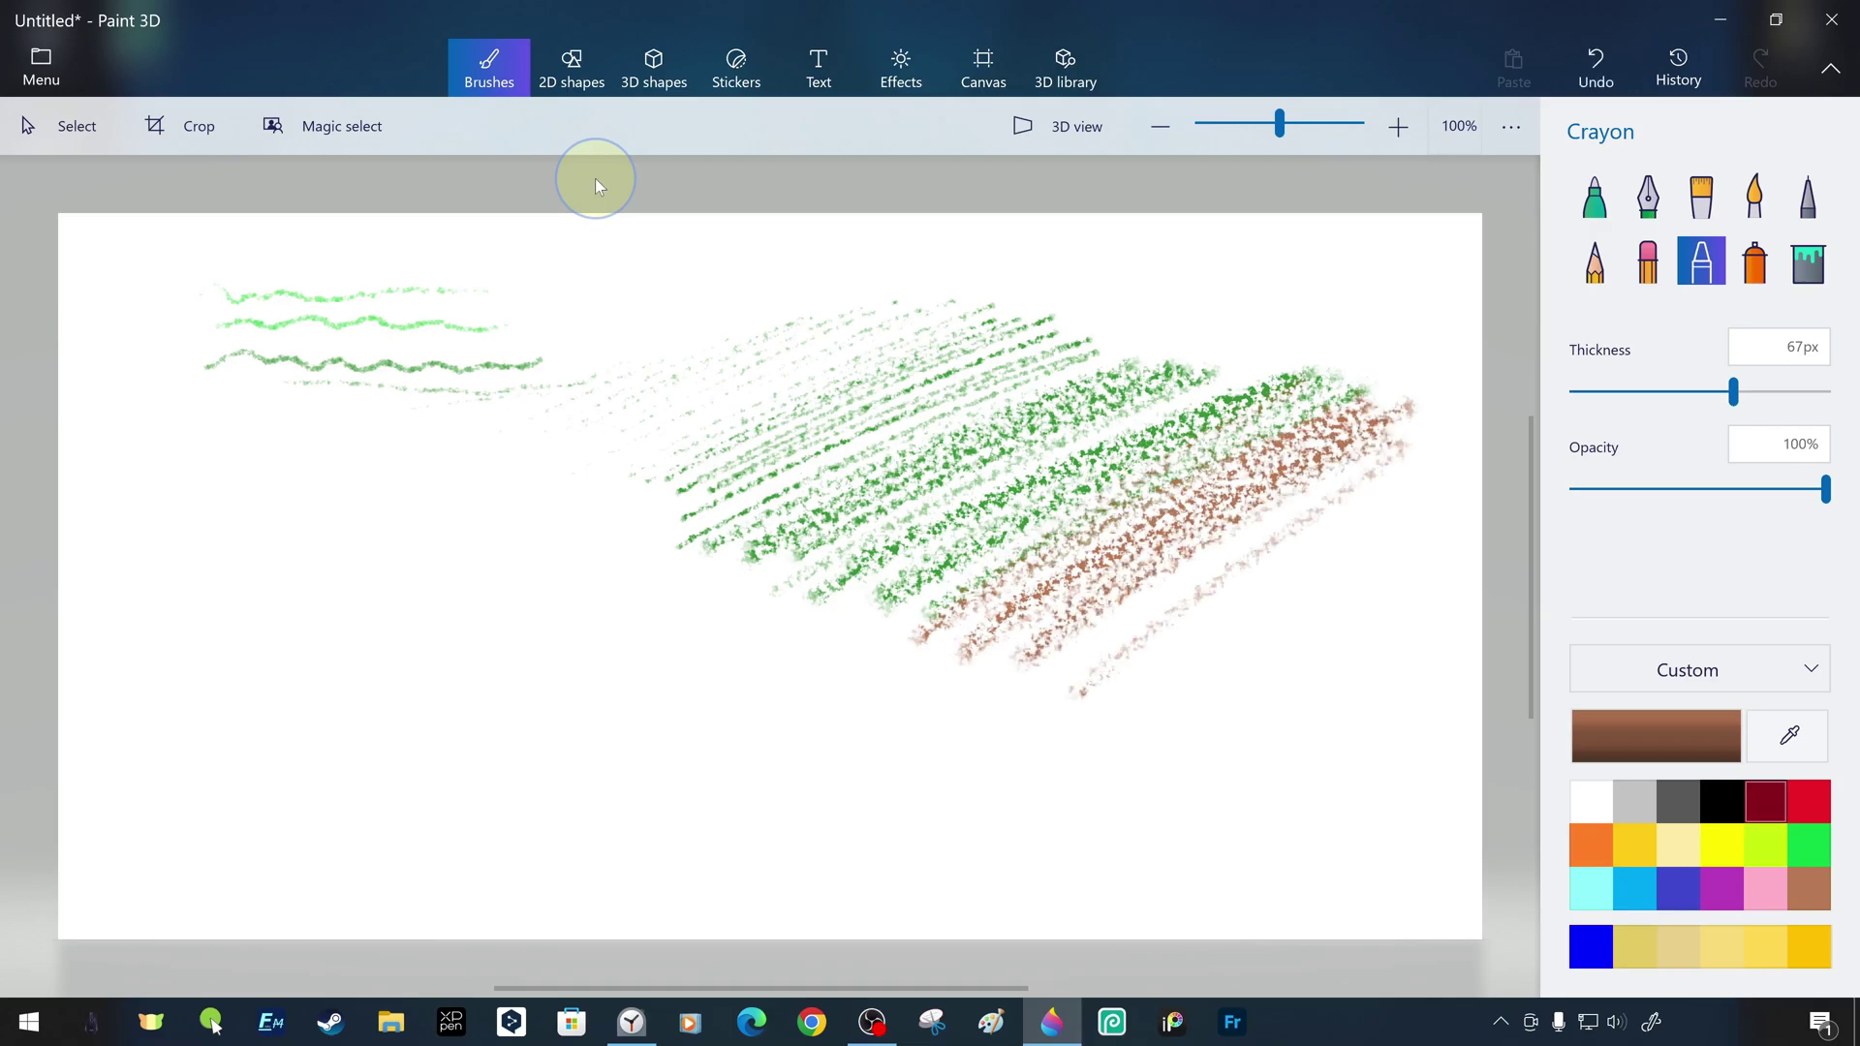
{"action": "left_click", "coordinate": [1809, 800]}
{"action": "left_click_drag", "start_coordinate": [1046, 683], "coordinate": [1432, 414]}
{"action": "left_click_drag", "start_coordinate": [1272, 613], "coordinate": [1353, 652]}
{"action": "left_click_drag", "start_coordinate": [1375, 395], "coordinate": [1411, 369]}
Build a purple patch at lower right, then draw a purple circle and letter A at 33px
{"action": "left_click_drag", "start_coordinate": [1104, 683], "coordinate": [1453, 451]}
{"action": "left_click_drag", "start_coordinate": [1235, 785], "coordinate": [1446, 546]}
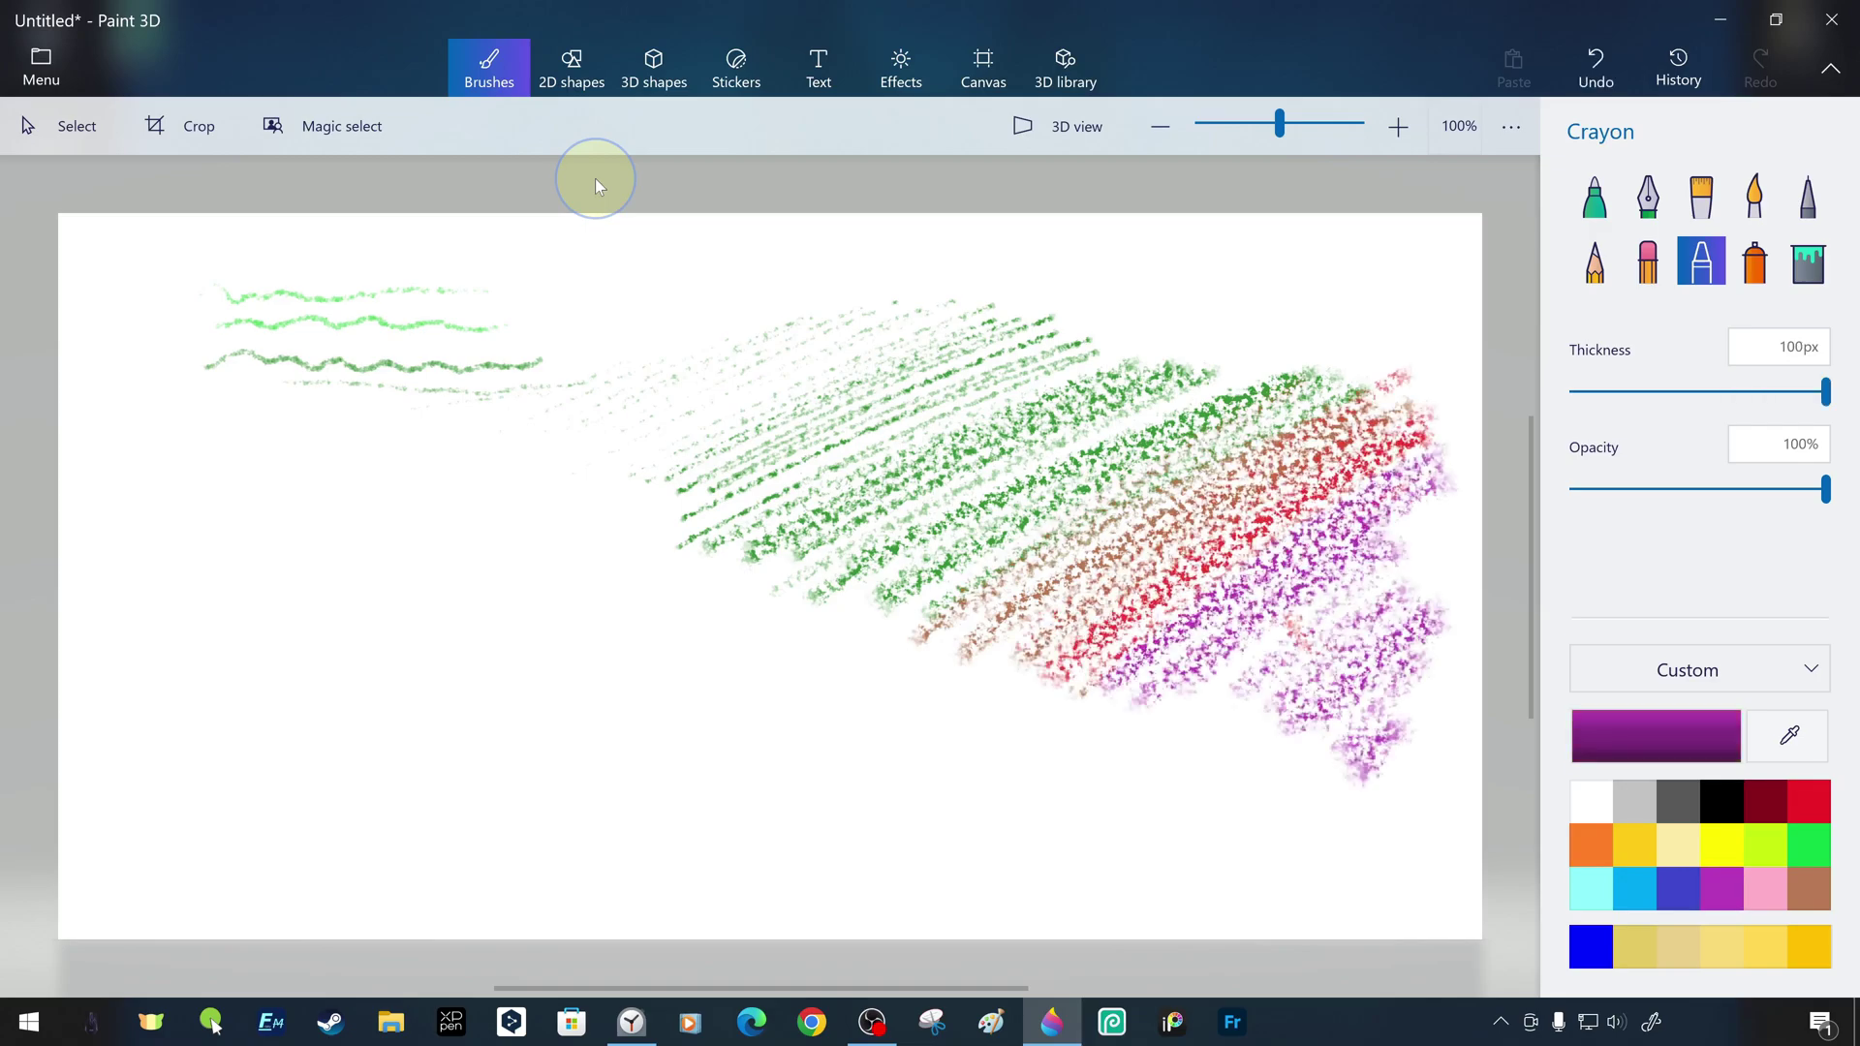
{"action": "mouse_move", "coordinate": [1344, 771]}
{"action": "left_mouse_down"}
{"action": "mouse_move", "coordinate": [1256, 871]}
{"action": "mouse_move", "coordinate": [1265, 799]}
{"action": "mouse_move", "coordinate": [1417, 661]}
{"action": "left_mouse_up"}
{"action": "mouse_move", "coordinate": [1264, 698]}
{"action": "left_mouse_down"}
{"action": "mouse_move", "coordinate": [1453, 887]}
{"action": "mouse_move", "coordinate": [1105, 872]}
{"action": "left_mouse_up"}
{"action": "left_click_drag", "start_coordinate": [1395, 574], "coordinate": [1474, 502]}
{"action": "left_click_drag", "start_coordinate": [1826, 391], "coordinate": [1638, 391]}
{"action": "left_click_drag", "start_coordinate": [675, 599], "coordinate": [669, 602]}
{"action": "left_click_drag", "start_coordinate": [317, 741], "coordinate": [447, 730]}
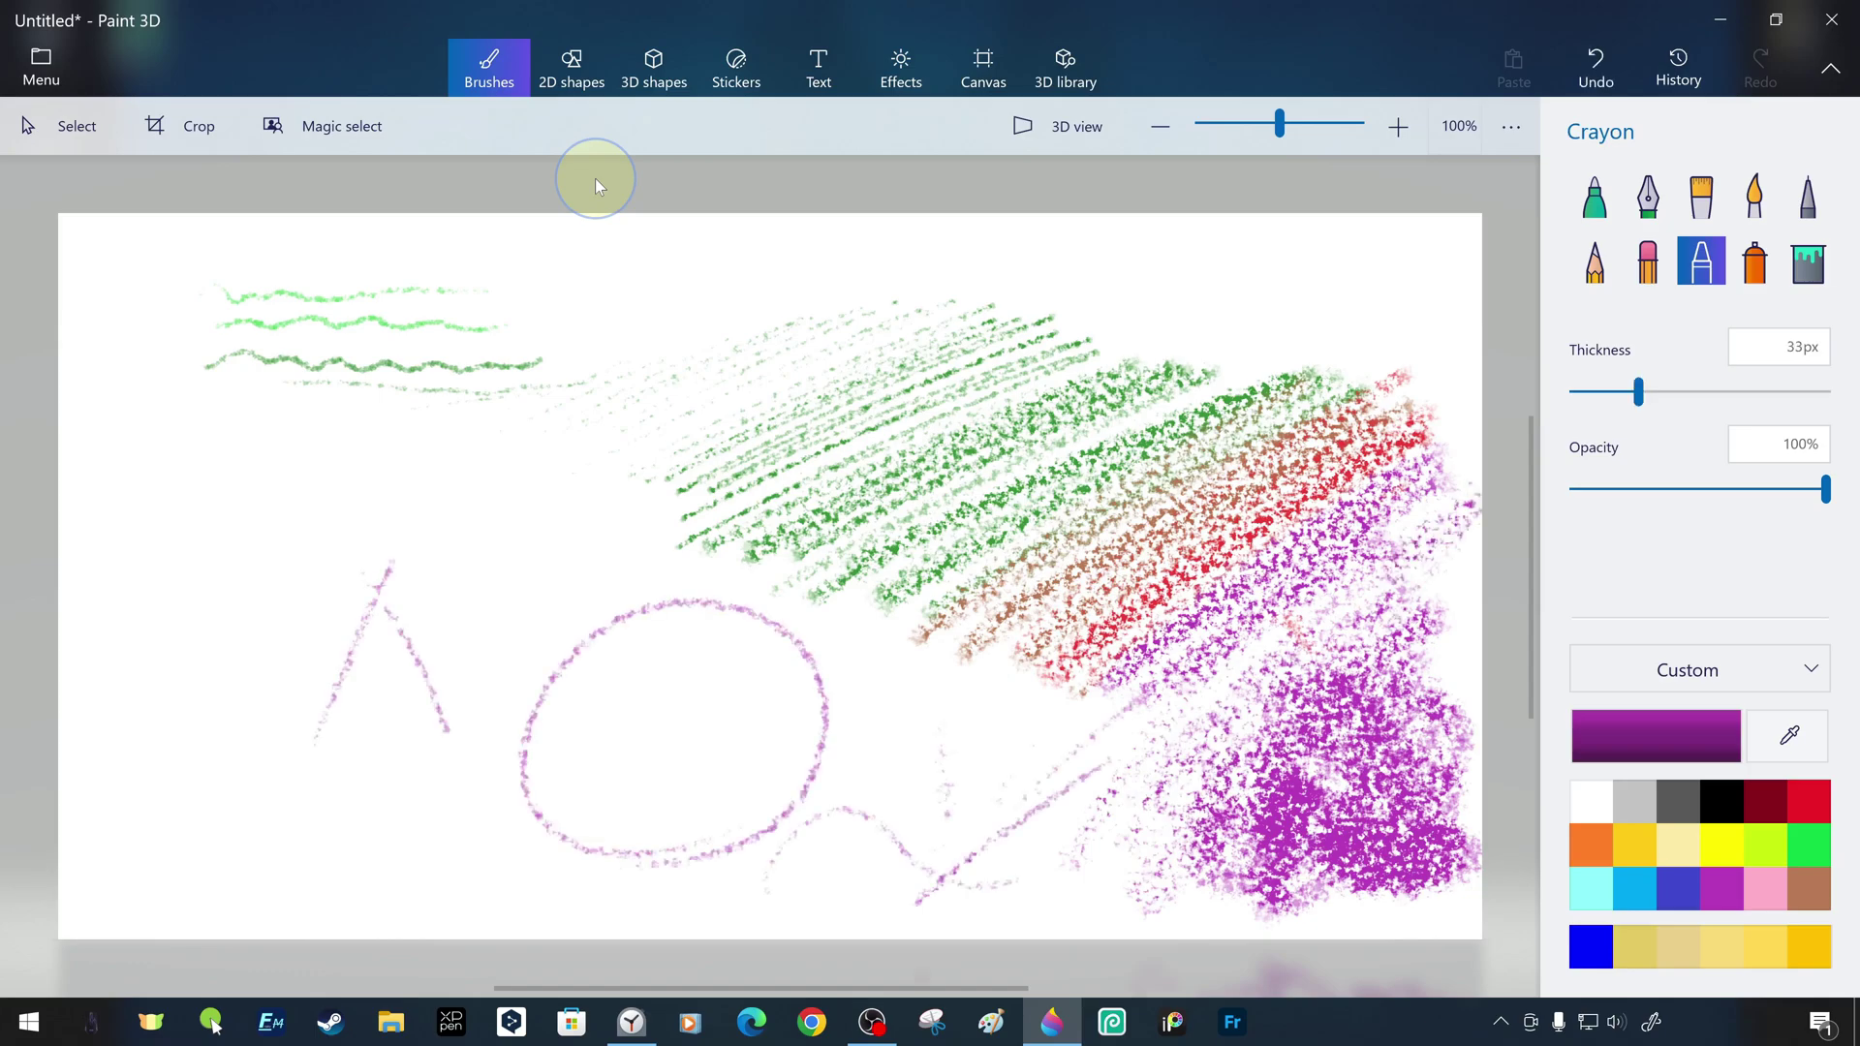
Draw a lime-green four-sided outline and faint black strokes and curves at left
{"action": "left_click_drag", "start_coordinate": [338, 672], "coordinate": [494, 633]}
{"action": "left_click", "coordinate": [1766, 843]}
{"action": "left_click_drag", "start_coordinate": [654, 540], "coordinate": [633, 440]}
{"action": "left_click", "coordinate": [1722, 799]}
{"action": "left_click_drag", "start_coordinate": [334, 468], "coordinate": [255, 544]}
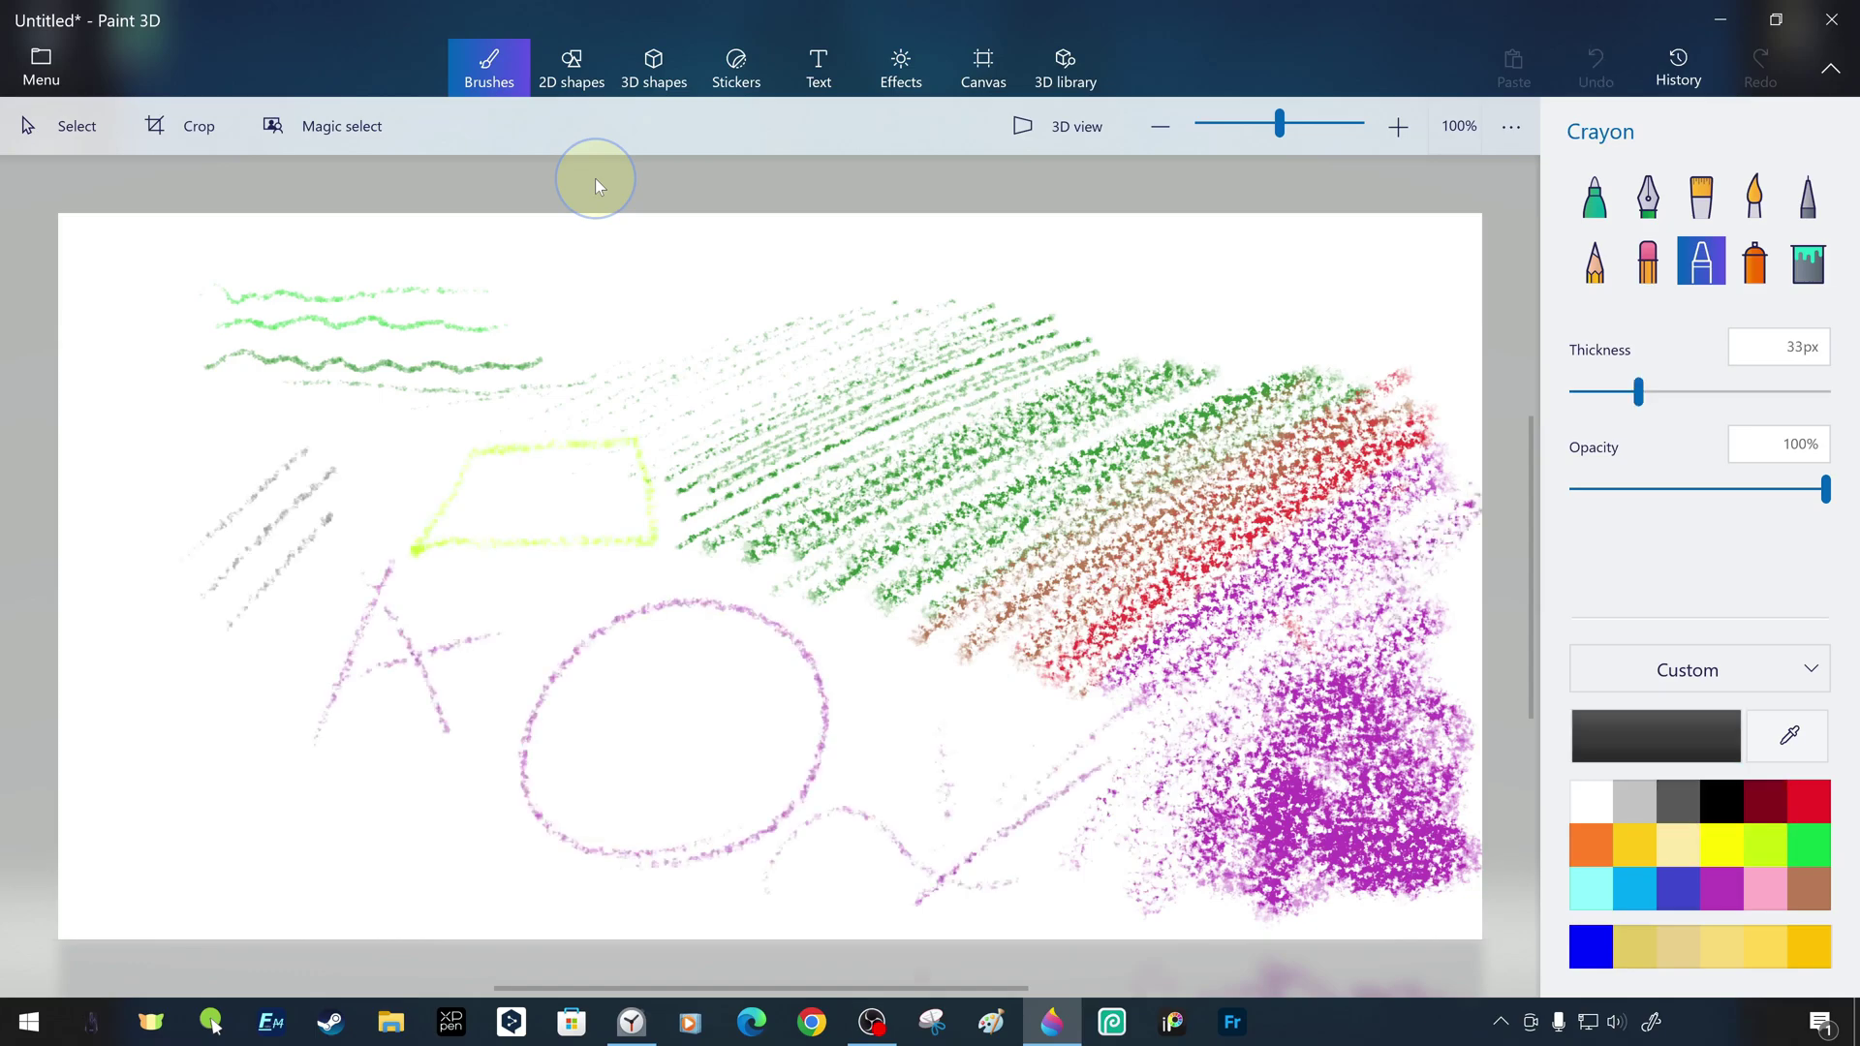
{"action": "left_click_drag", "start_coordinate": [132, 560], "coordinate": [355, 890]}
{"action": "left_click_drag", "start_coordinate": [124, 755], "coordinate": [363, 865]}
{"action": "left_click_drag", "start_coordinate": [497, 796], "coordinate": [444, 886]}
{"action": "mouse_move", "coordinate": [1826, 489]}
{"action": "left_mouse_down"}
{"action": "mouse_move", "coordinate": [1595, 490]}
{"action": "mouse_move", "coordinate": [1645, 491]}
{"action": "left_mouse_up"}
Add a maroon stroke at top right and fill the circle with black and maroon
{"action": "left_click", "coordinate": [1764, 799]}
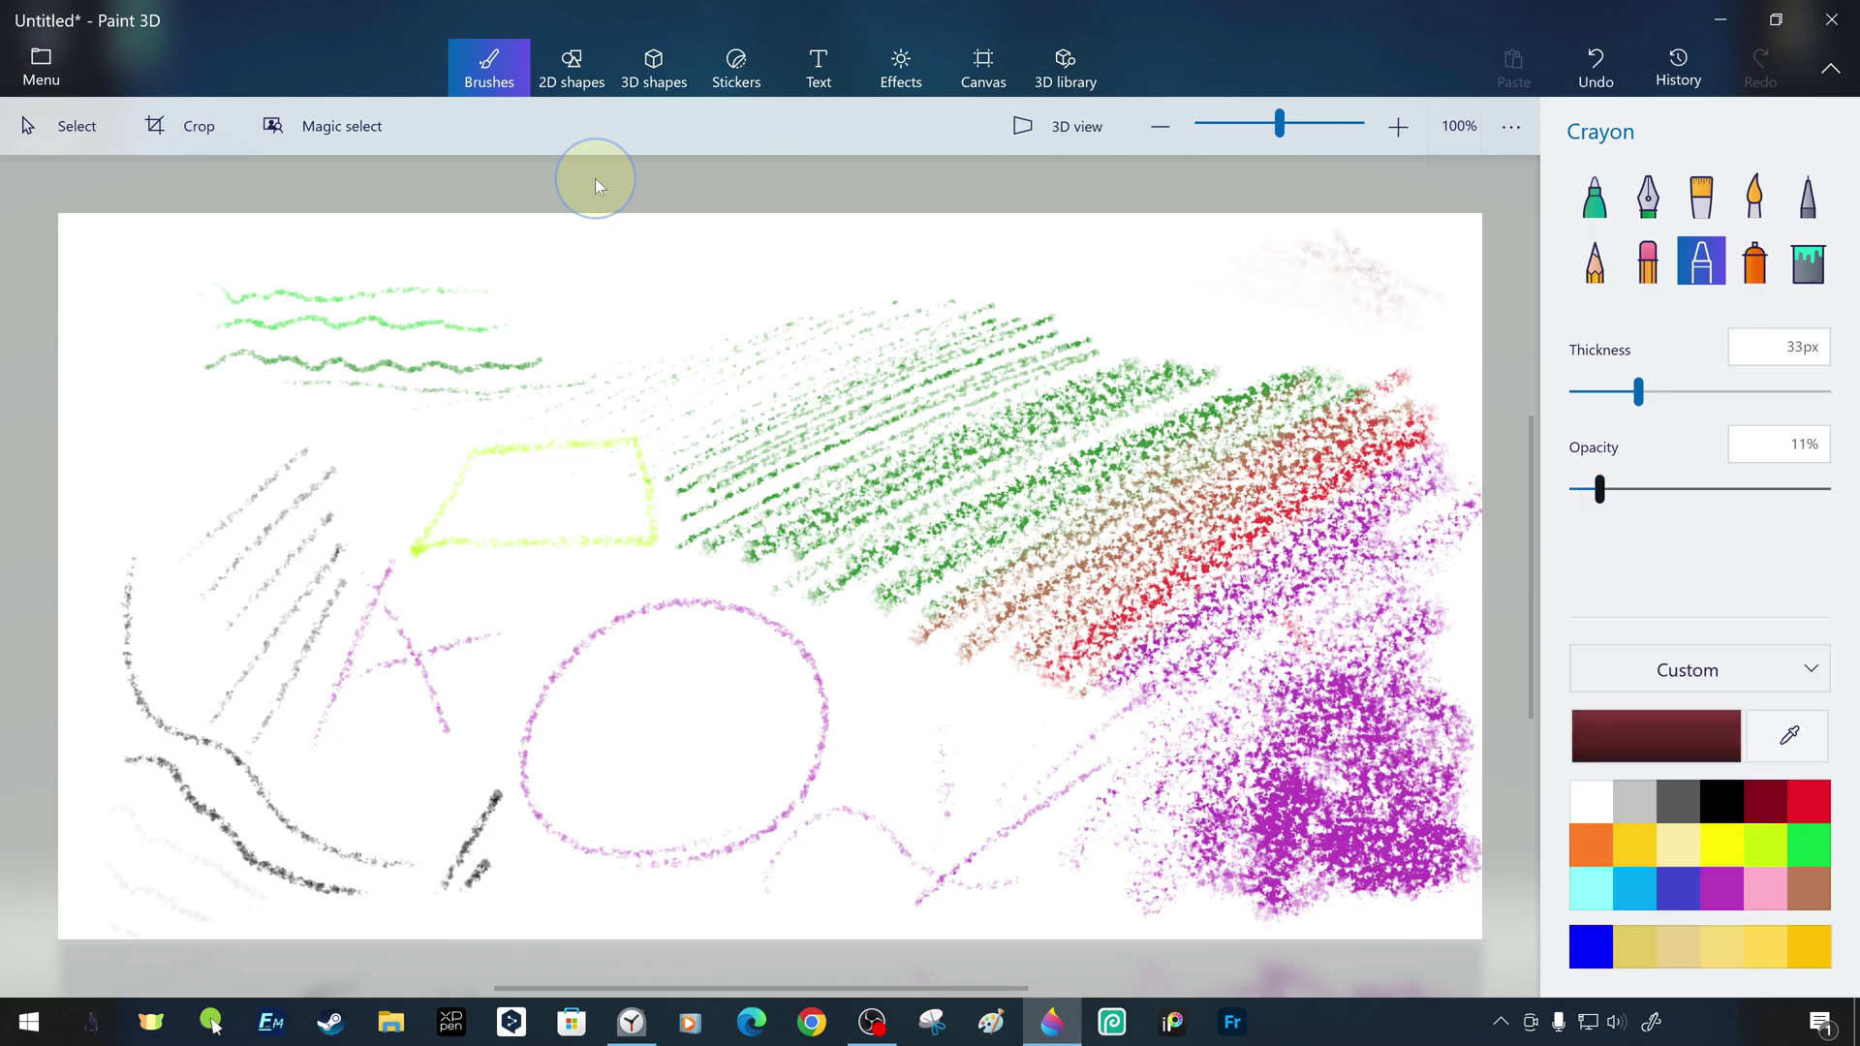
{"action": "left_click_drag", "start_coordinate": [1352, 284], "coordinate": [1476, 233]}
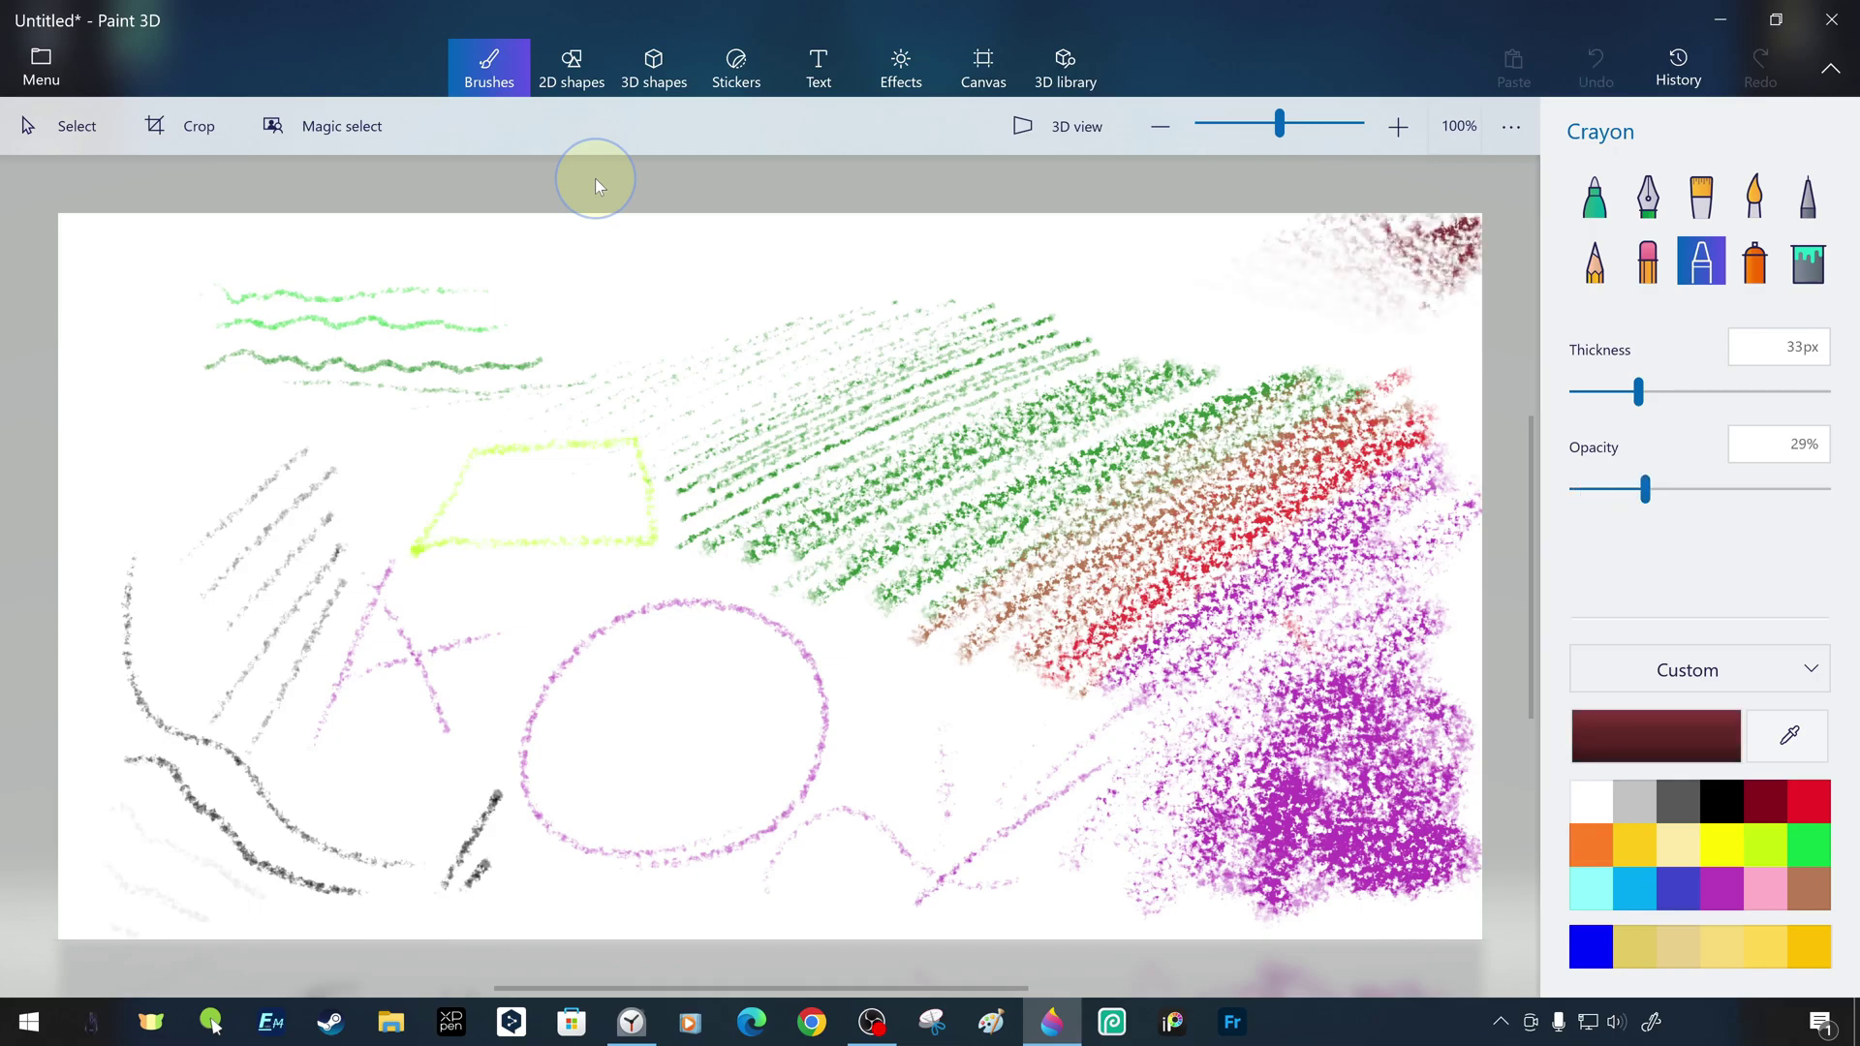
{"action": "left_click", "coordinate": [1722, 800]}
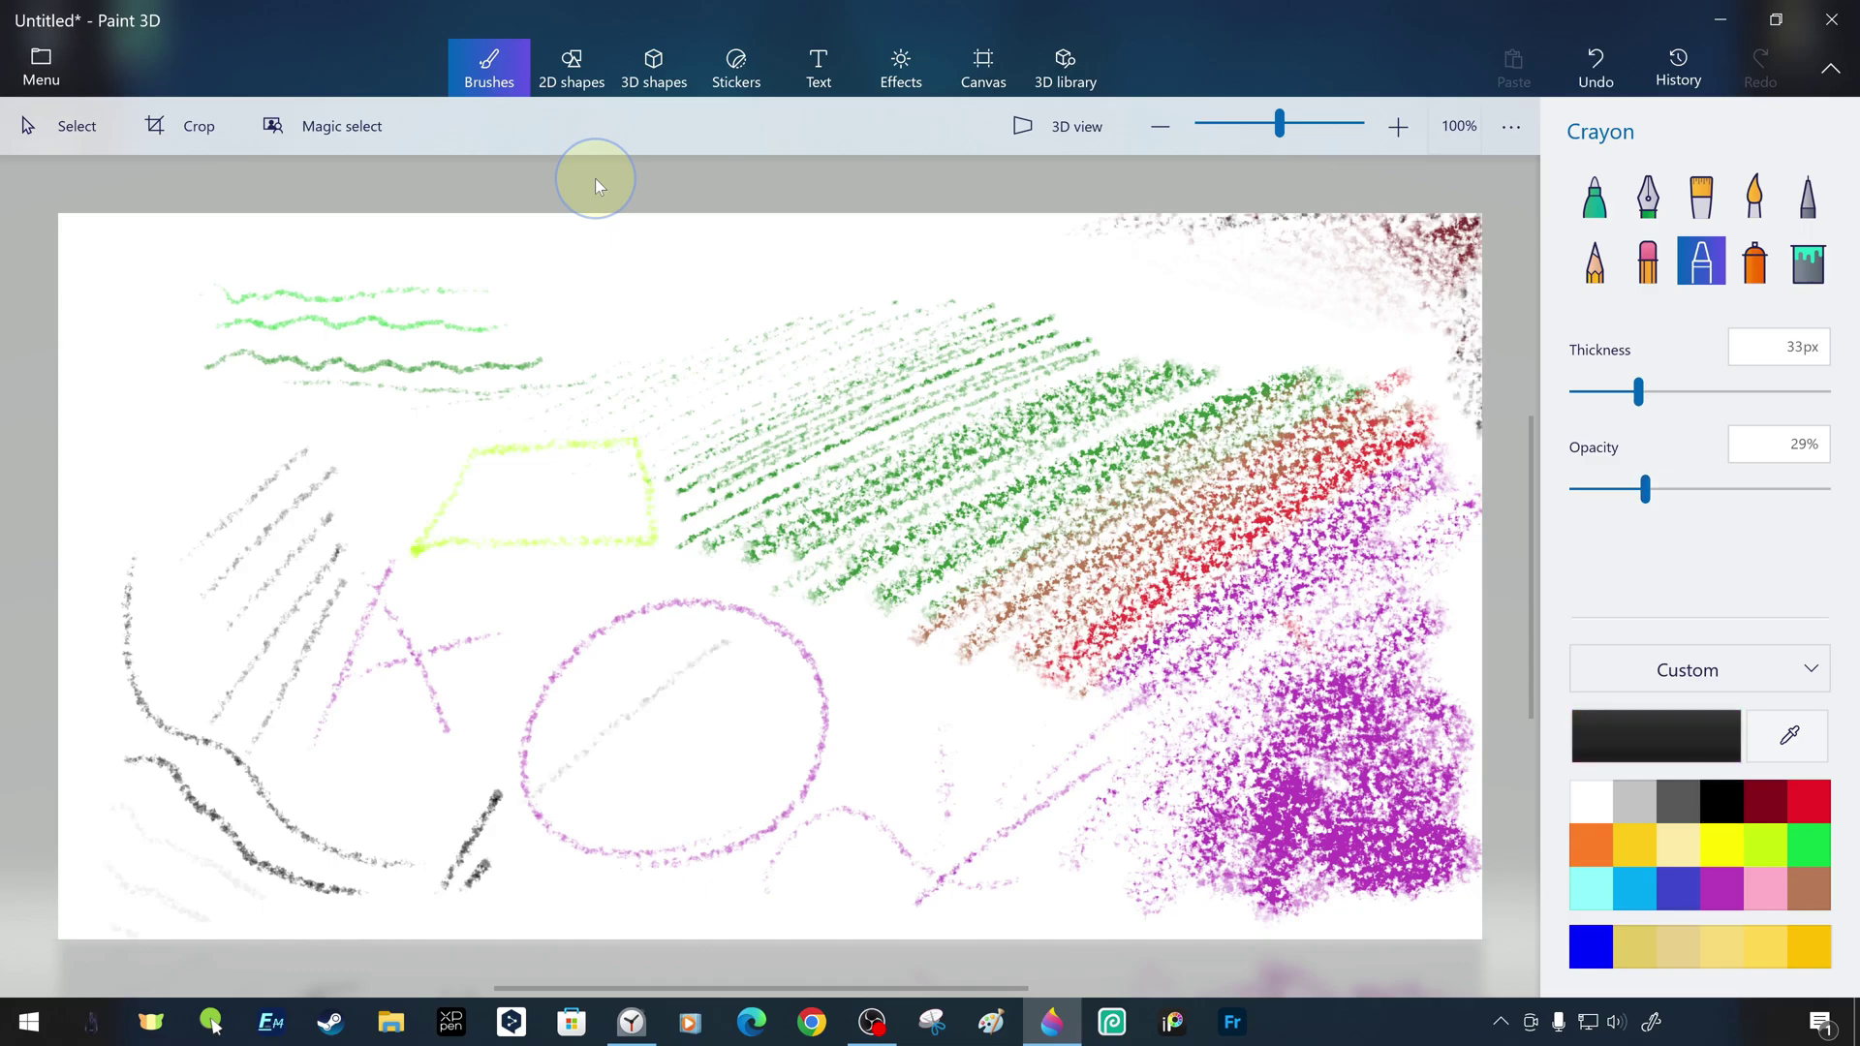
{"action": "mouse_move", "coordinate": [785, 683]}
{"action": "left_mouse_down"}
{"action": "mouse_move", "coordinate": [727, 814]}
{"action": "mouse_move", "coordinate": [646, 849]}
{"action": "mouse_move", "coordinate": [597, 835]}
{"action": "mouse_move", "coordinate": [610, 828]}
{"action": "mouse_move", "coordinate": [567, 785]}
{"action": "left_mouse_up"}
{"action": "left_click", "coordinate": [1765, 799]}
{"action": "left_click_drag", "start_coordinate": [727, 683], "coordinate": [625, 786]}
{"action": "left_click_drag", "start_coordinate": [770, 655], "coordinate": [596, 814]}
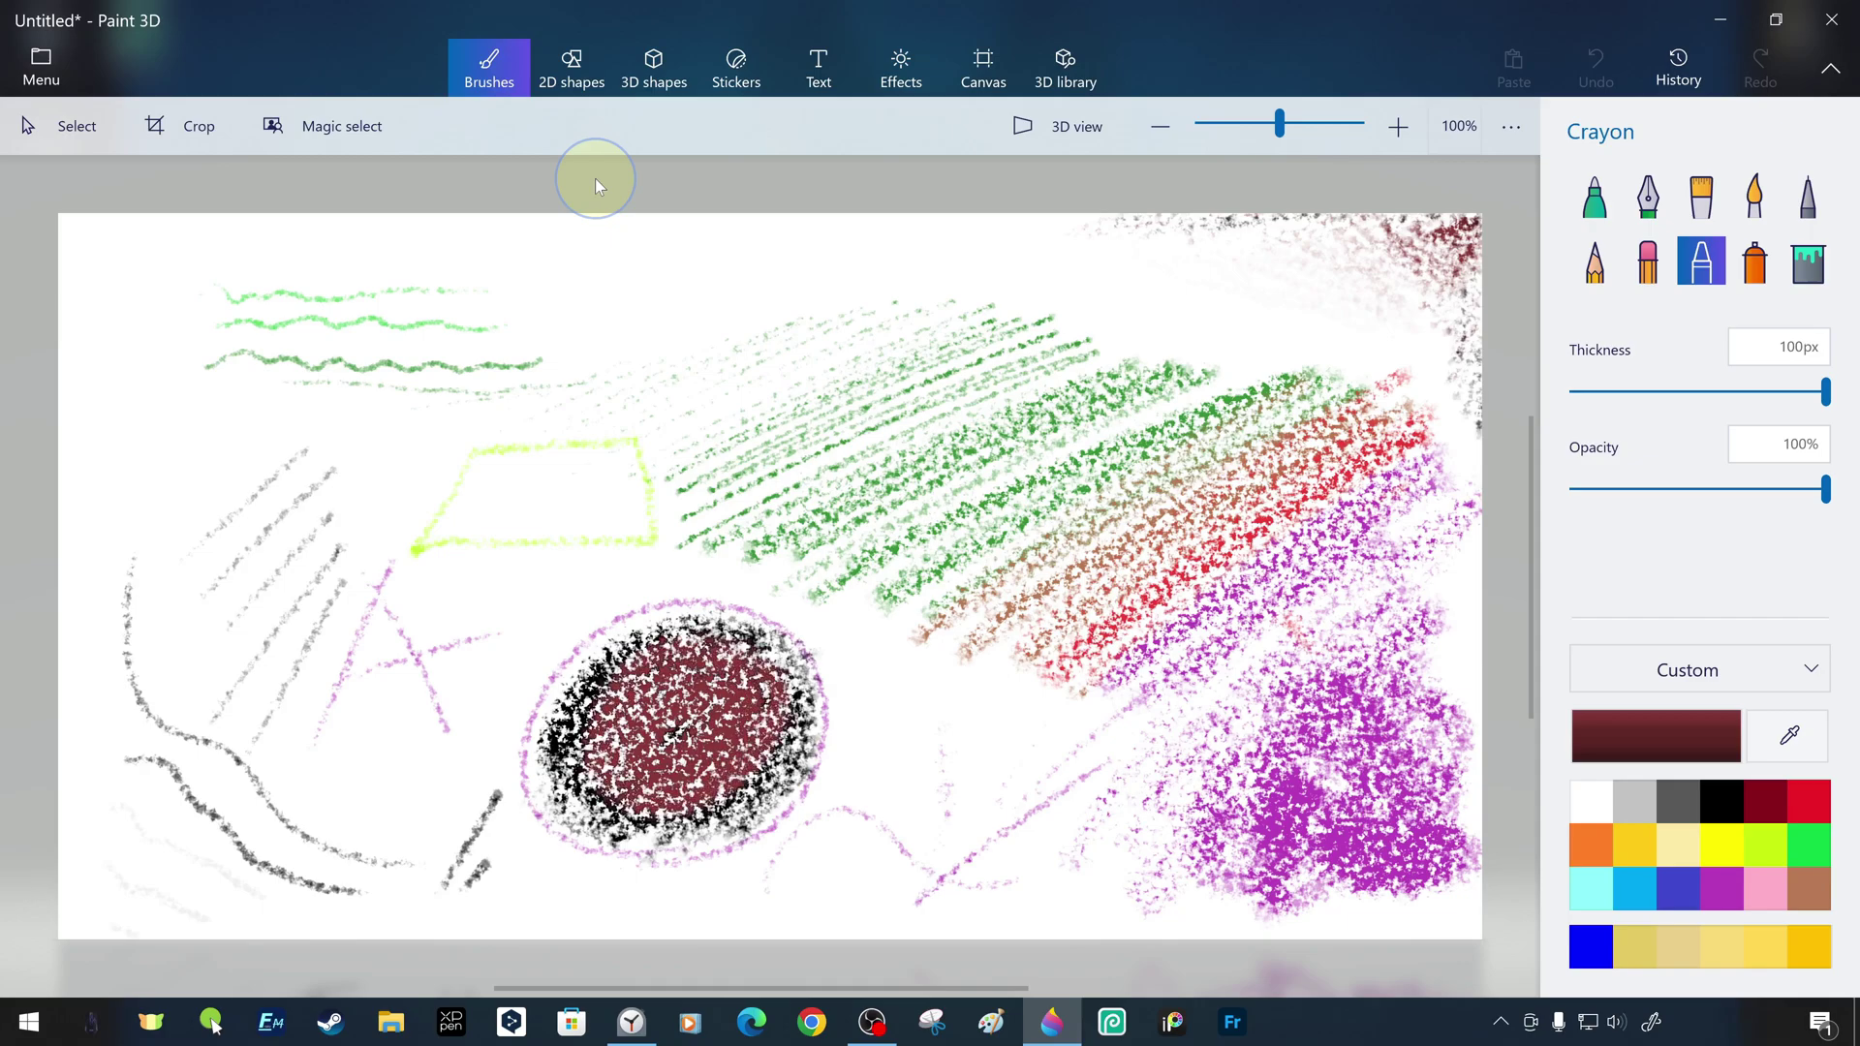
Colour the circle's centre in green, yellow-green, gold and brown rings
{"action": "left_click", "coordinate": [1809, 844]}
{"action": "left_click_drag", "start_coordinate": [727, 684], "coordinate": [639, 755]}
{"action": "left_click", "coordinate": [1764, 842]}
{"action": "left_click_drag", "start_coordinate": [610, 670], "coordinate": [755, 785]}
{"action": "left_click", "coordinate": [1633, 844]}
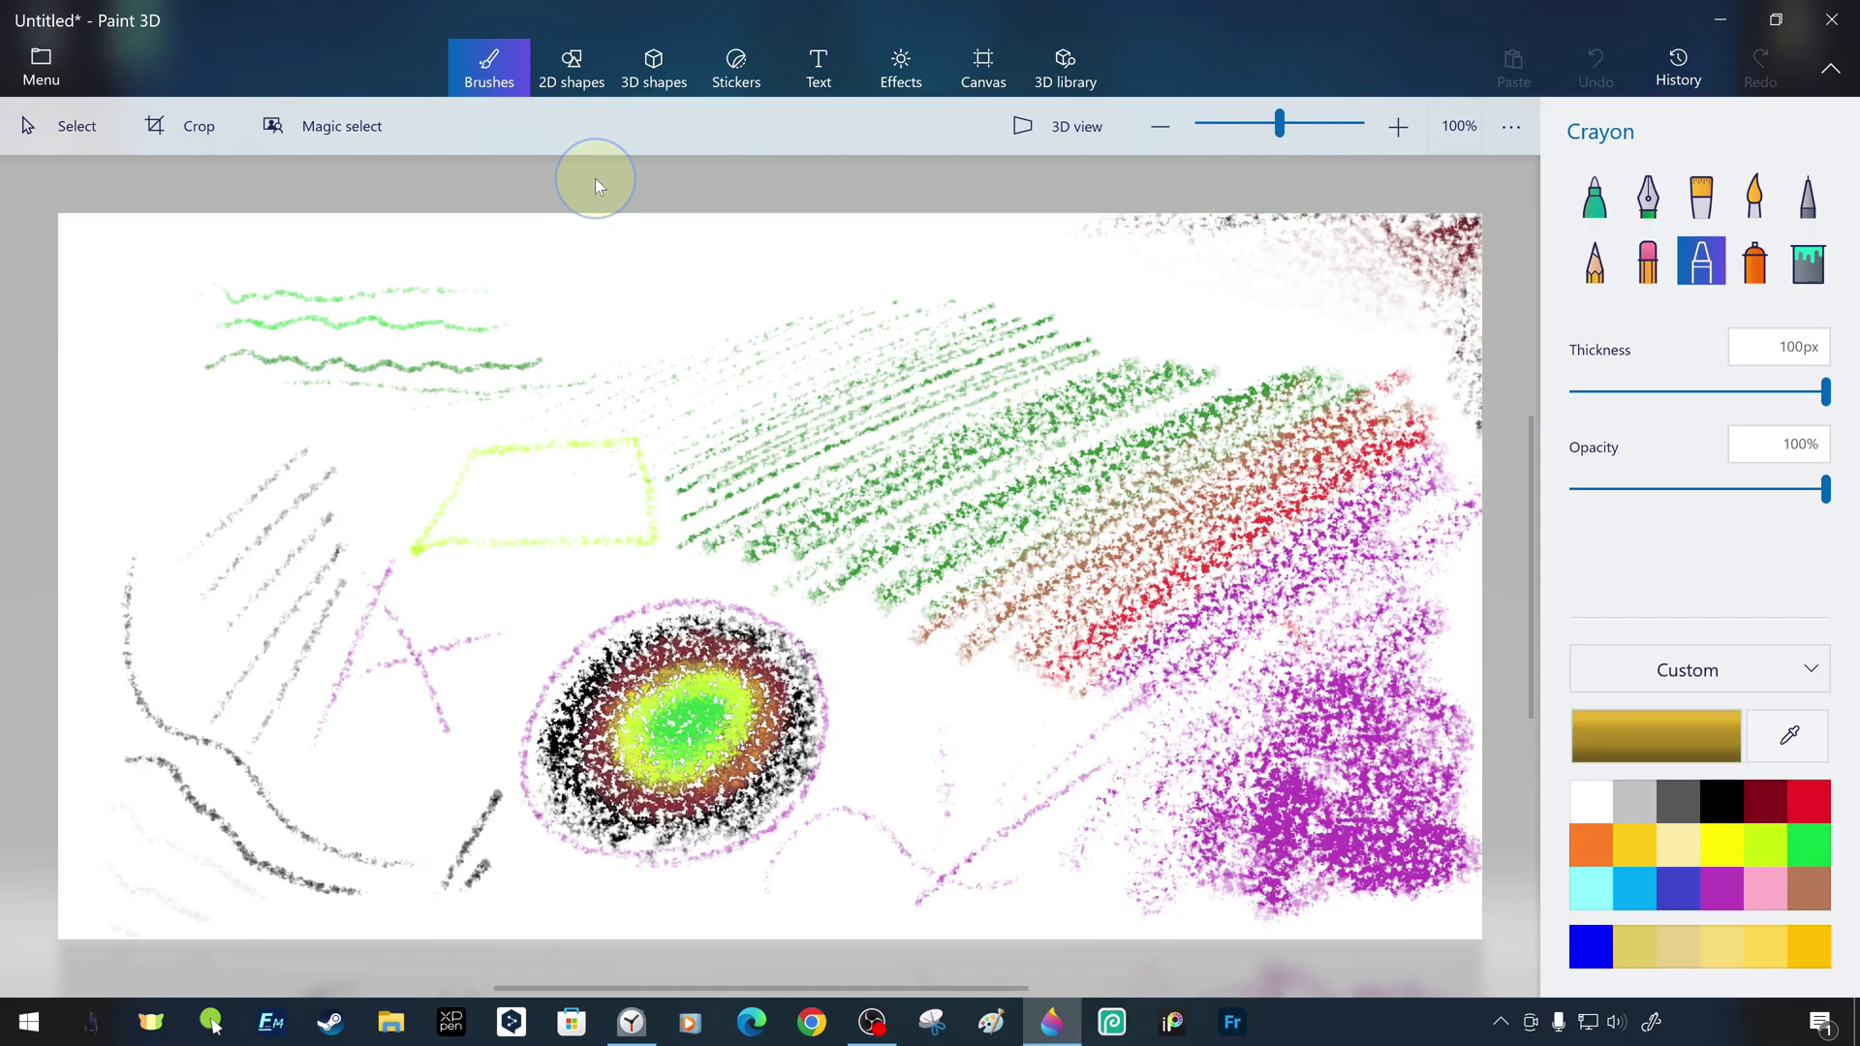
{"action": "left_click_drag", "start_coordinate": [611, 662], "coordinate": [756, 792]}
{"action": "left_click", "coordinate": [1808, 889]}
{"action": "left_click_drag", "start_coordinate": [728, 691], "coordinate": [647, 762]}
Hatch brown at lower centre, then sketch a thin 10px brown hatched box near the top
{"action": "left_click_drag", "start_coordinate": [858, 857], "coordinate": [1120, 682]}
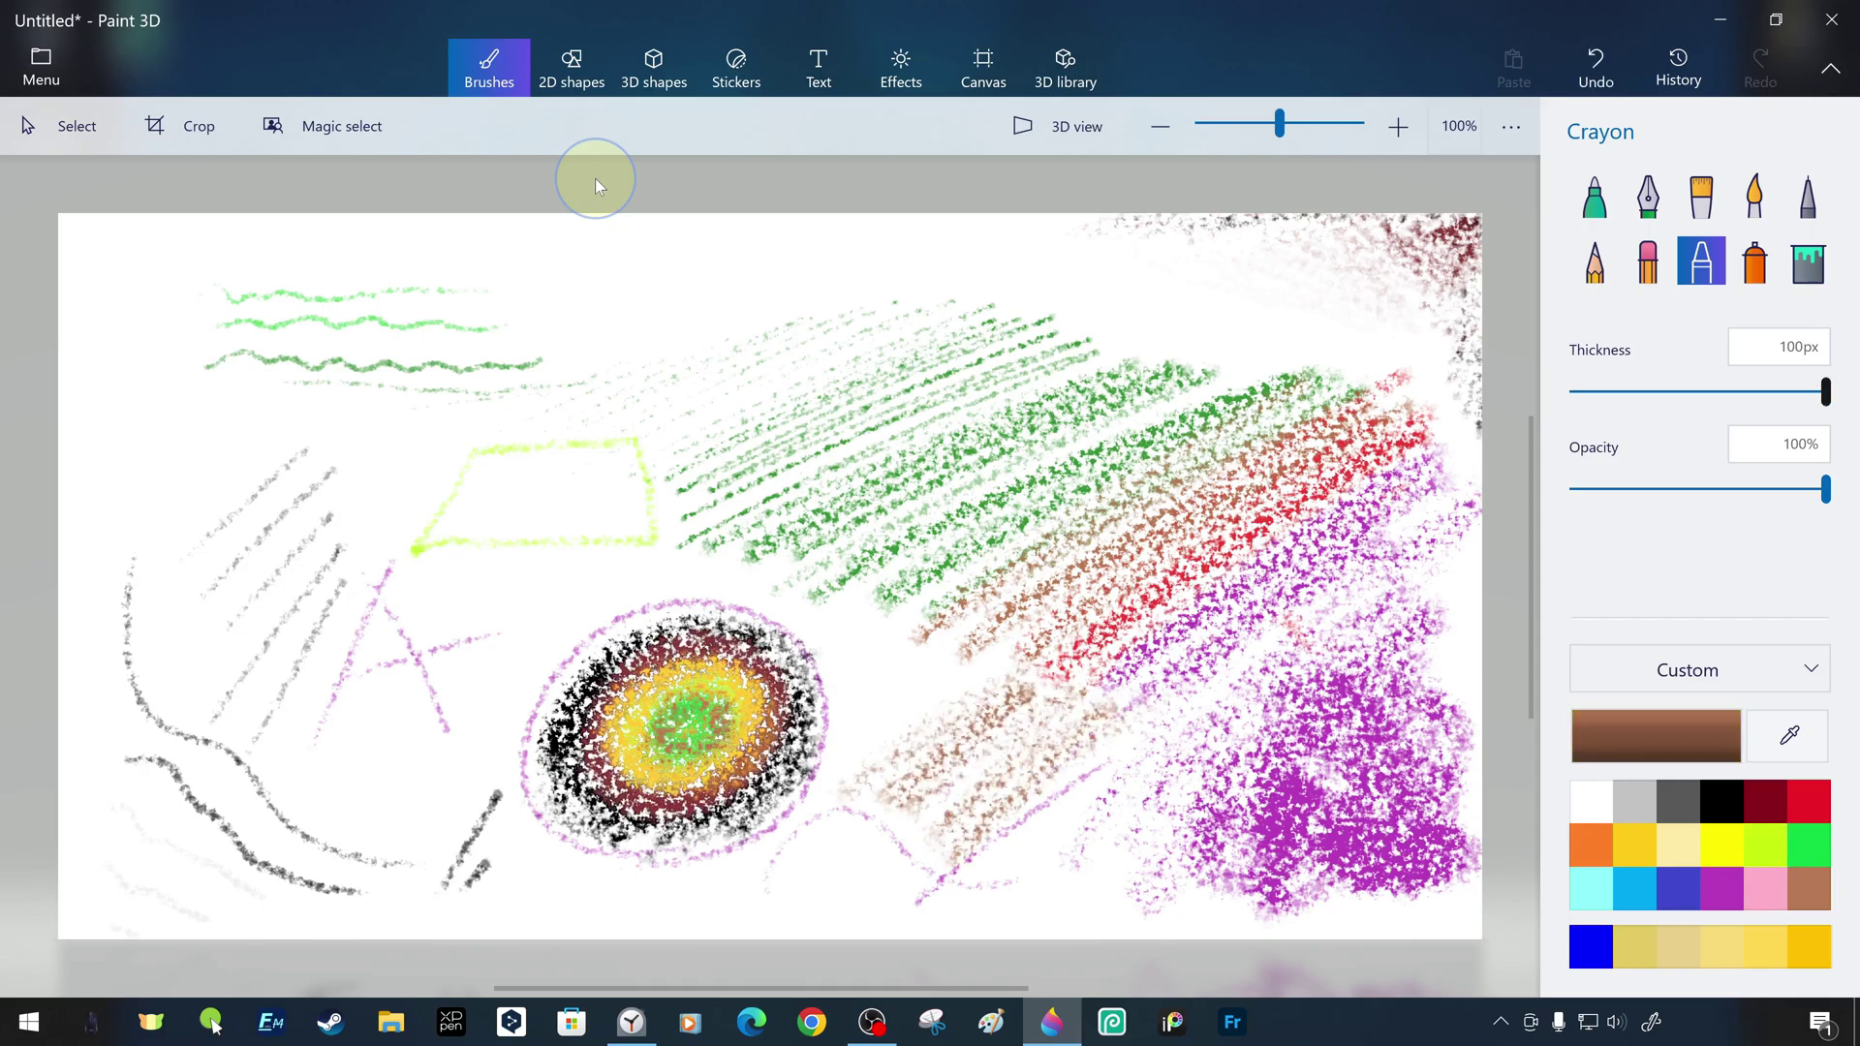
{"action": "left_click_drag", "start_coordinate": [1825, 390], "coordinate": [1573, 391]}
{"action": "left_click_drag", "start_coordinate": [815, 258], "coordinate": [962, 231]}
{"action": "left_click_drag", "start_coordinate": [698, 297], "coordinate": [1017, 240]}
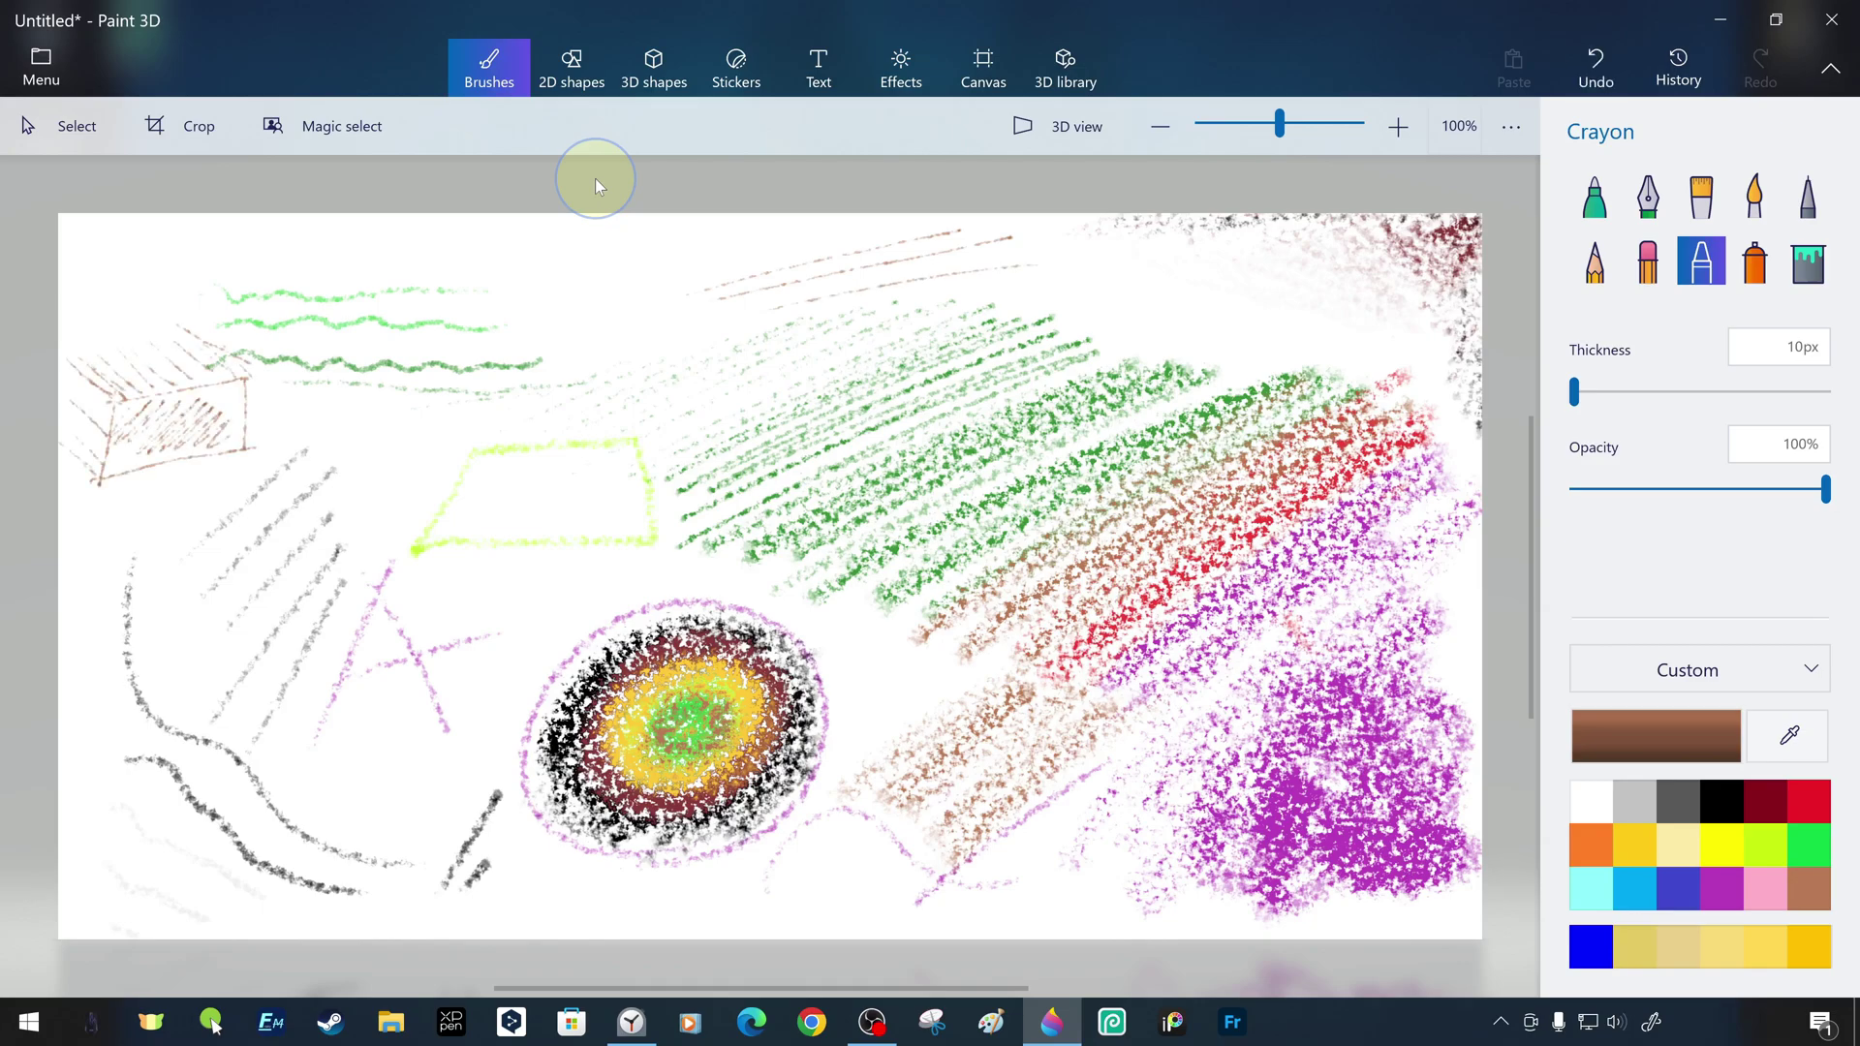
Sketch a small shaded black cube near the top, then open and dismiss the file menu
{"action": "left_click", "coordinate": [1722, 799]}
{"action": "mouse_move", "coordinate": [544, 245]}
{"action": "left_mouse_down"}
{"action": "mouse_move", "coordinate": [607, 307]}
{"action": "mouse_move", "coordinate": [663, 230]}
{"action": "mouse_move", "coordinate": [625, 300]}
{"action": "left_mouse_up"}
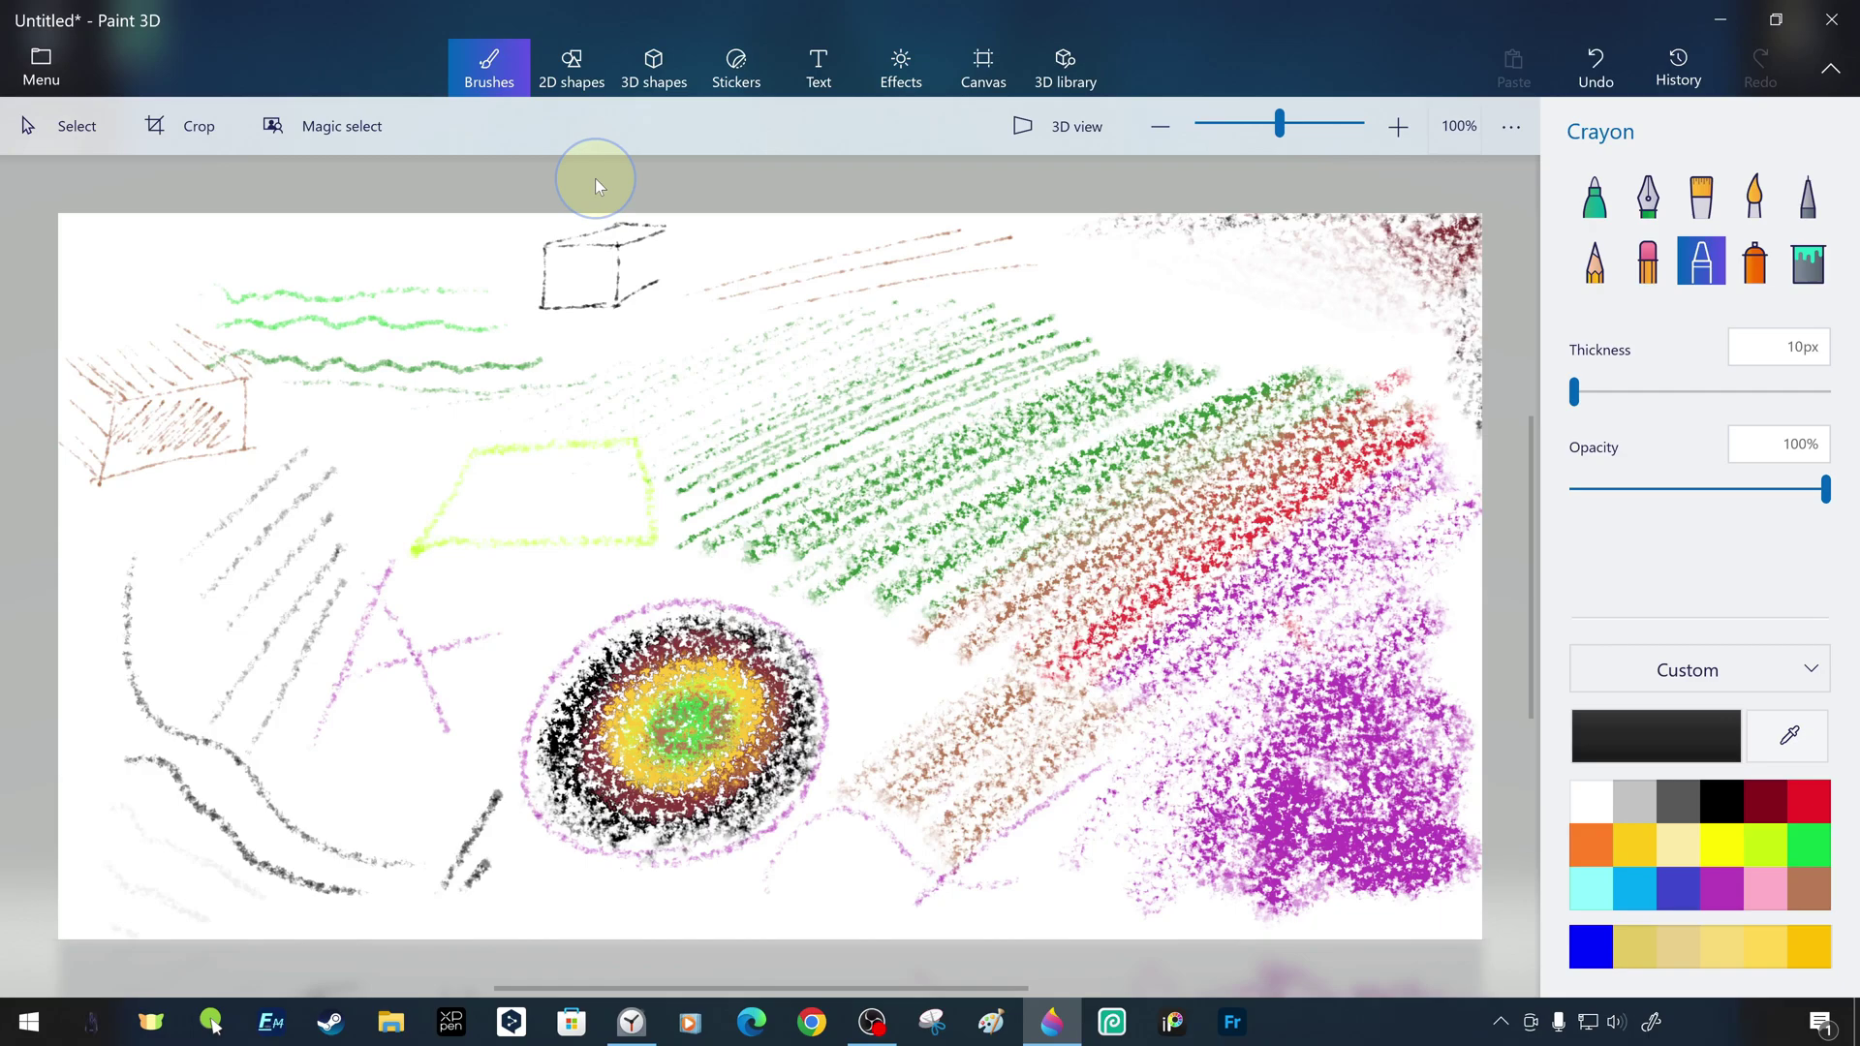
{"action": "mouse_move", "coordinate": [665, 228]}
{"action": "left_mouse_down"}
{"action": "mouse_move", "coordinate": [643, 289]}
{"action": "mouse_move", "coordinate": [727, 276]}
{"action": "left_mouse_up"}
{"action": "mouse_move", "coordinate": [541, 251]}
{"action": "left_mouse_down"}
{"action": "mouse_move", "coordinate": [616, 243]}
{"action": "mouse_move", "coordinate": [628, 309]}
{"action": "left_mouse_up"}
{"action": "left_click_drag", "start_coordinate": [609, 246], "coordinate": [645, 236]}
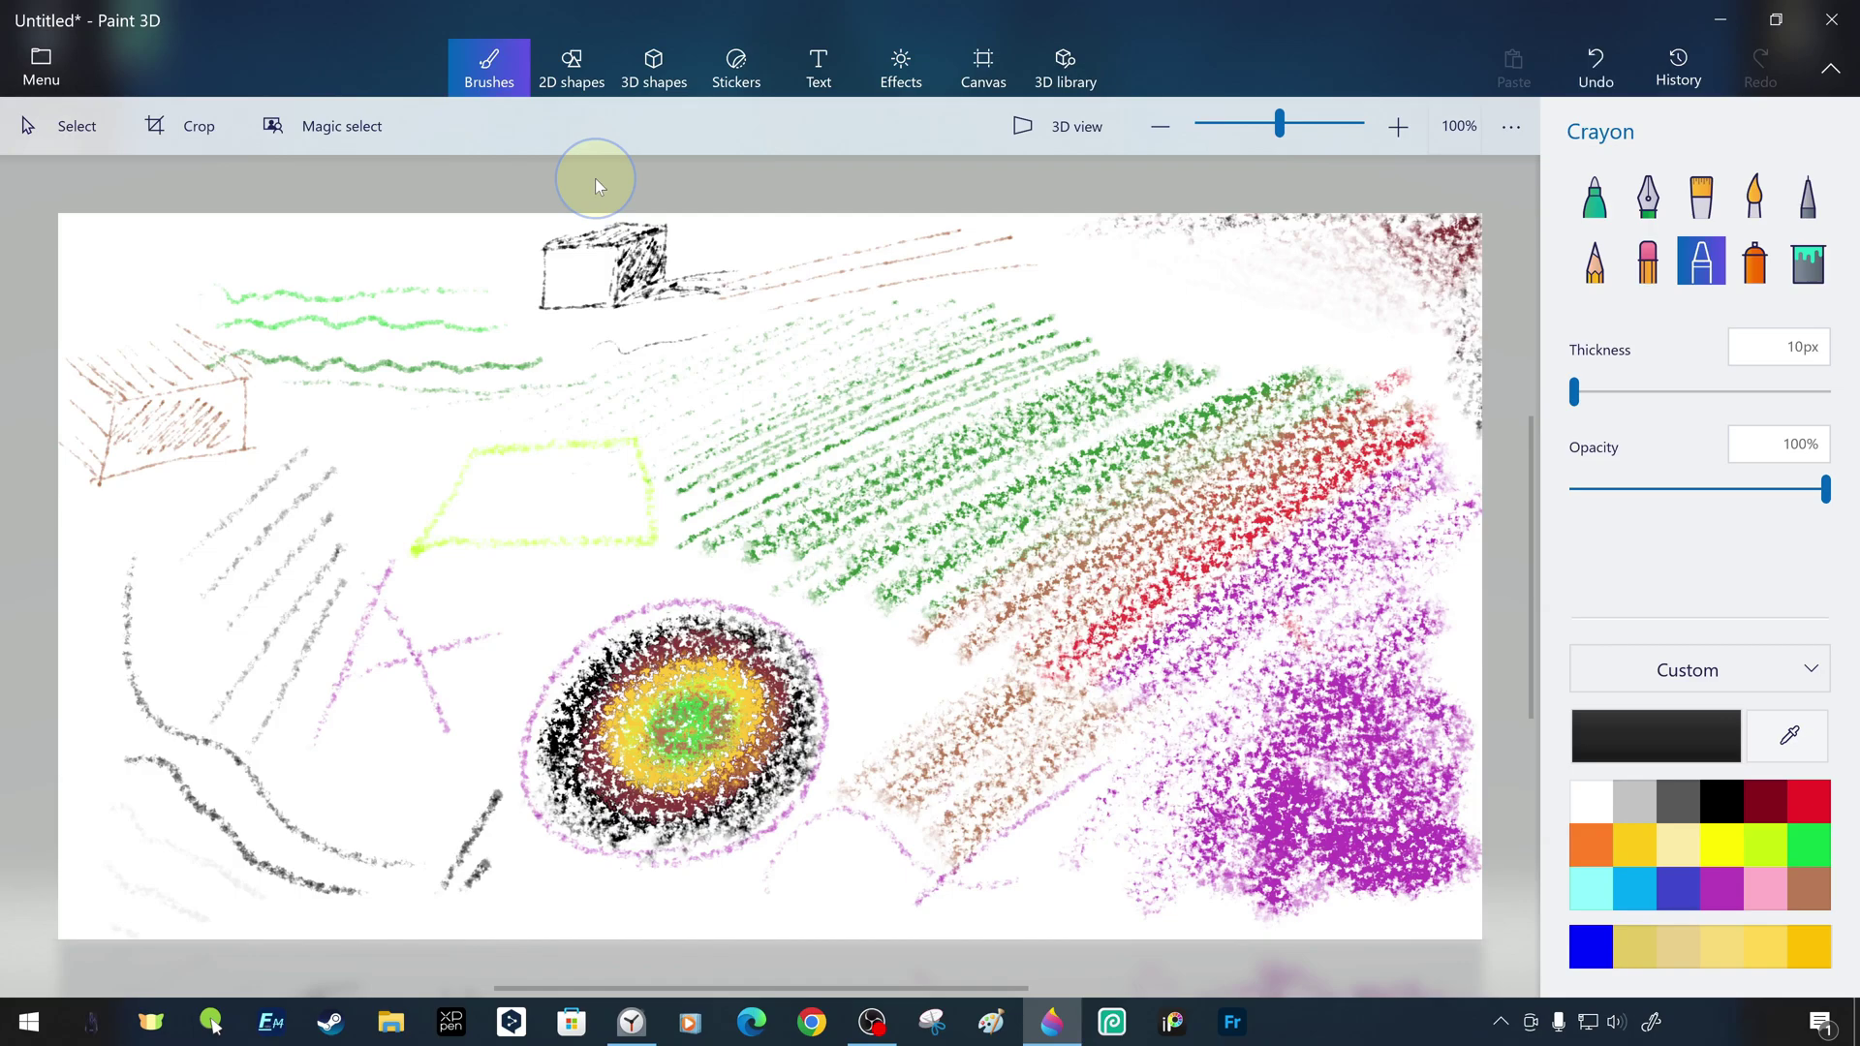
{"action": "left_click", "coordinate": [40, 66]}
{"action": "key", "text": "Return"}
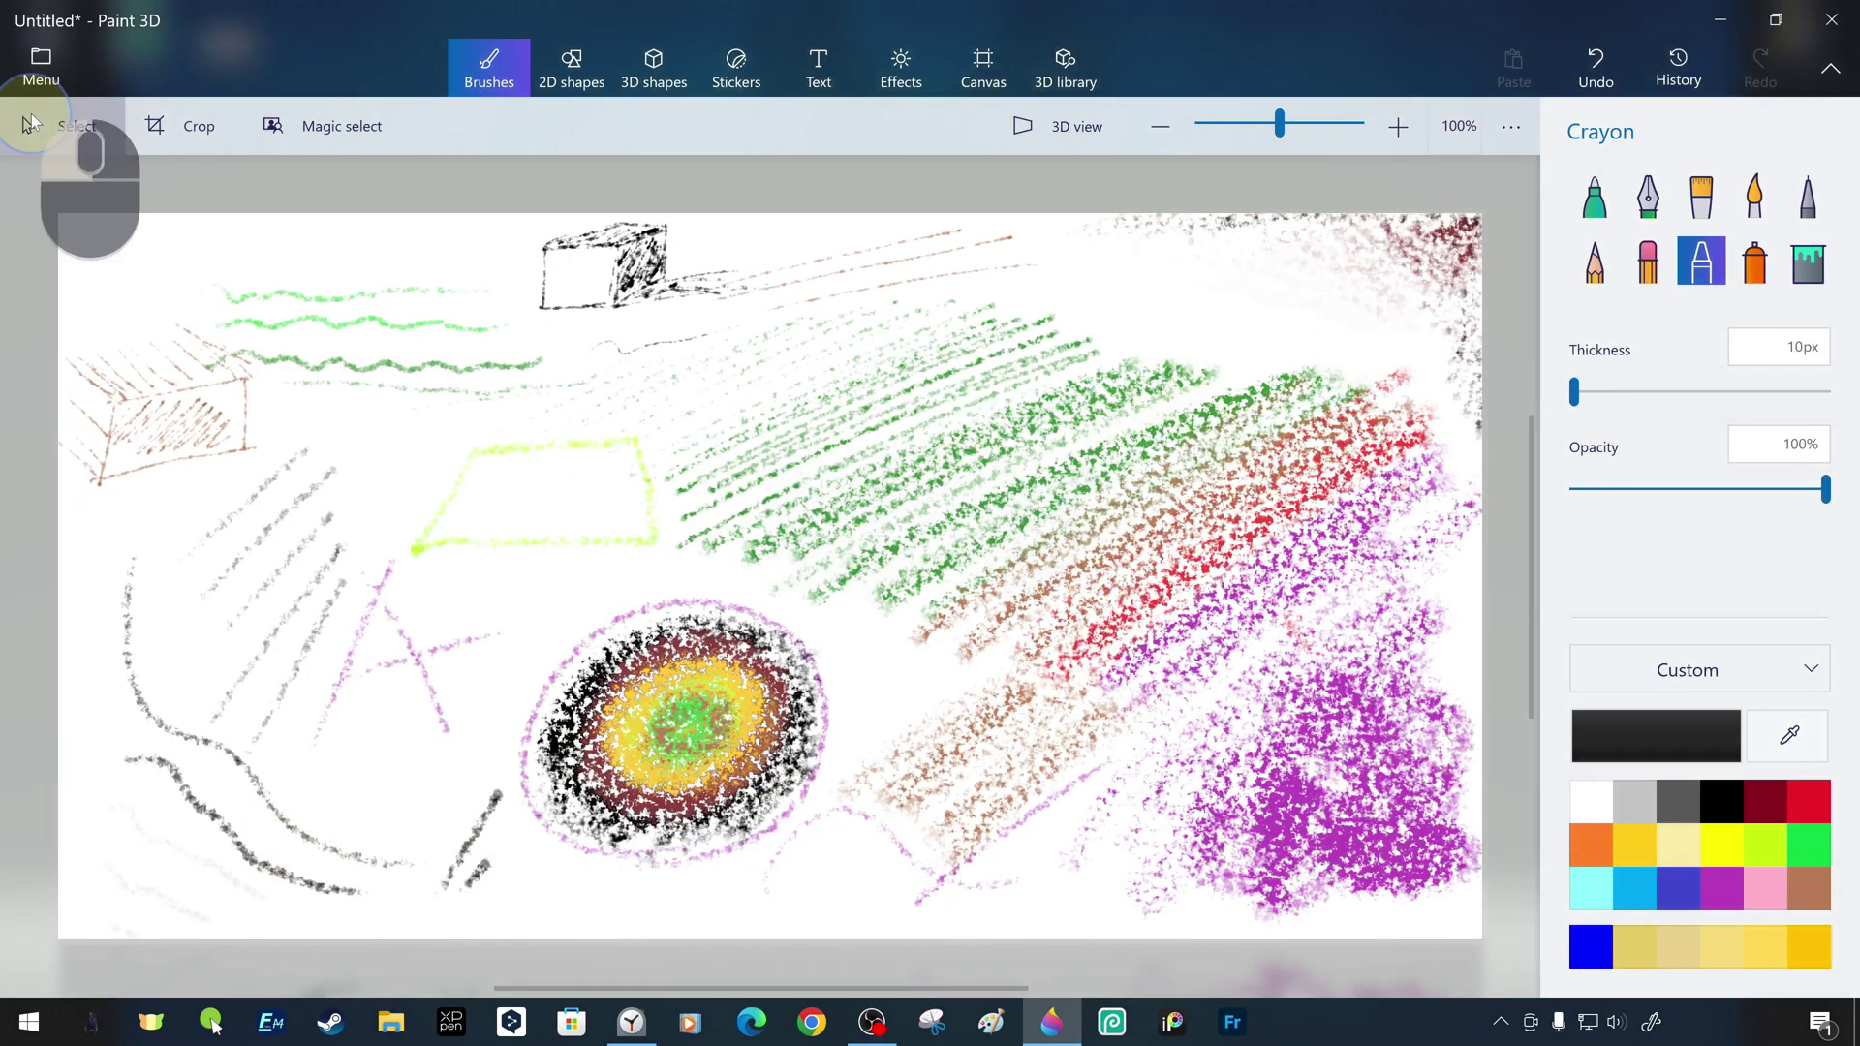
With a wide Eraser (about 124px), erase the purple patch, lower trail and brown strokes
{"action": "left_click", "coordinate": [1647, 261]}
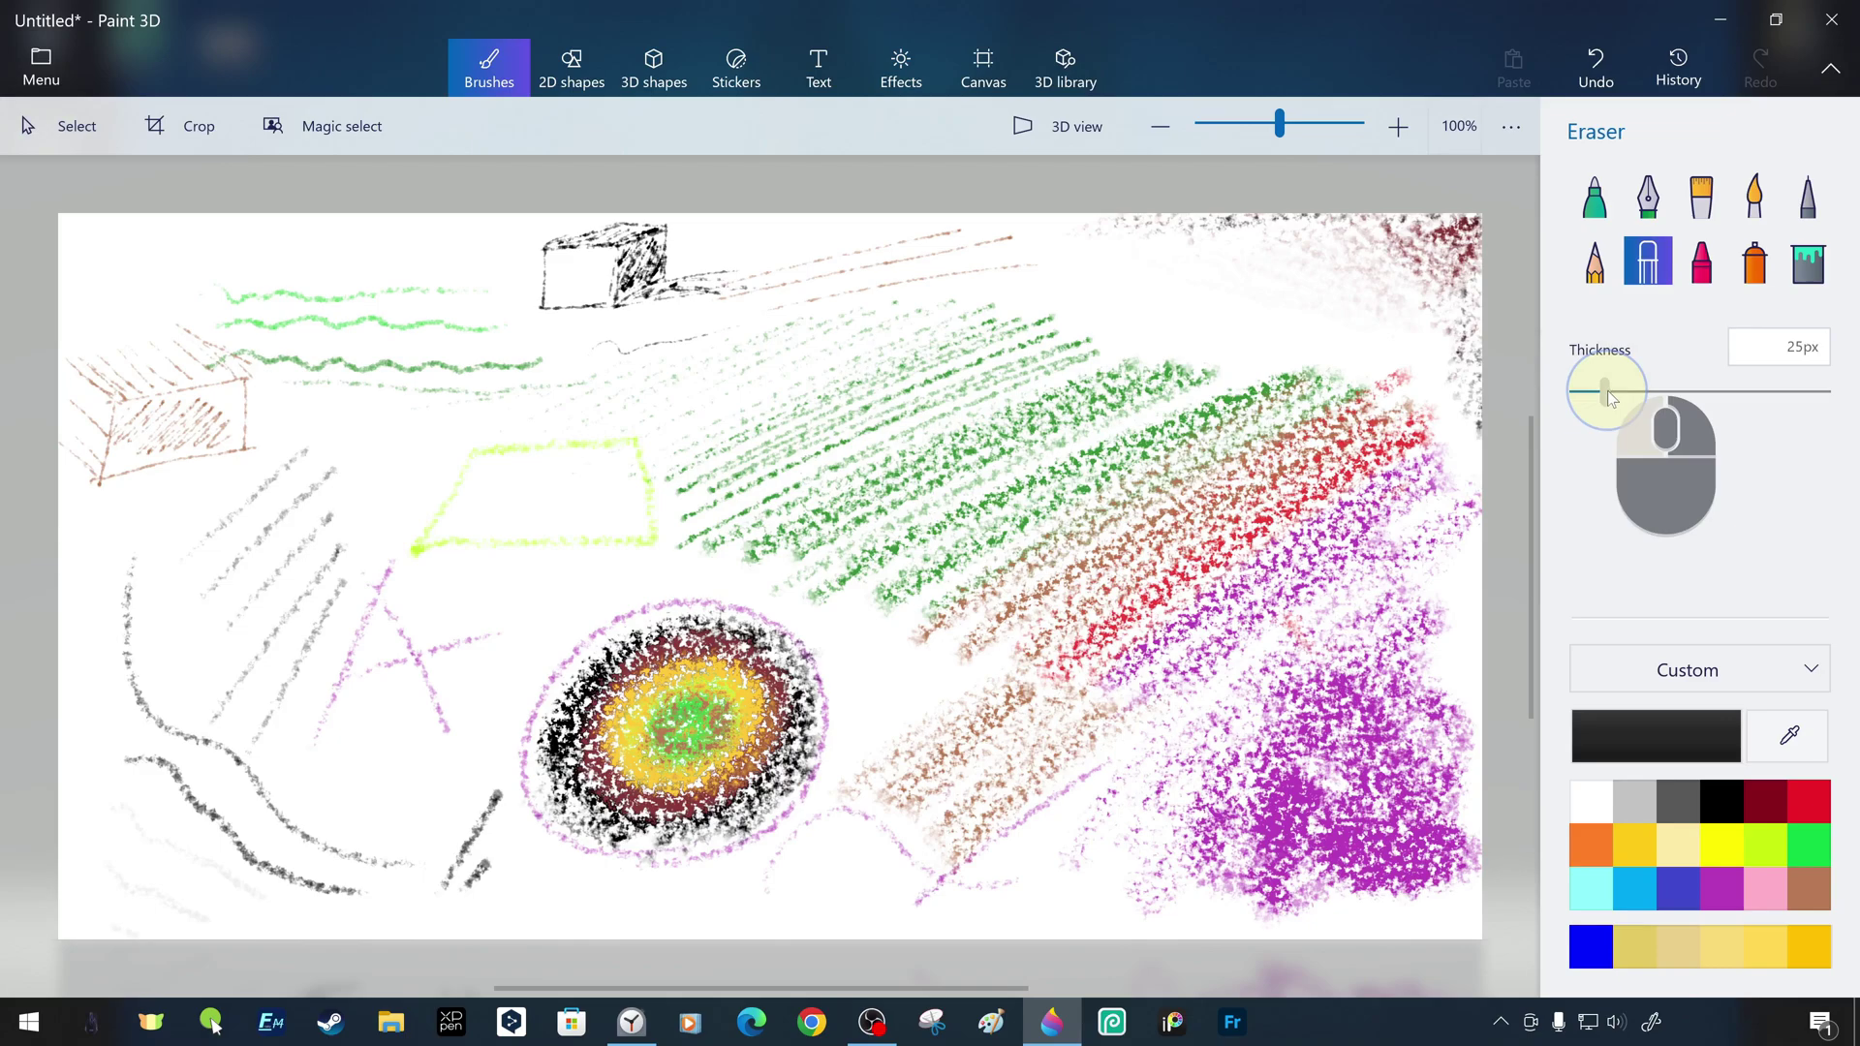
{"action": "left_click_drag", "start_coordinate": [1605, 393], "coordinate": [1825, 393]}
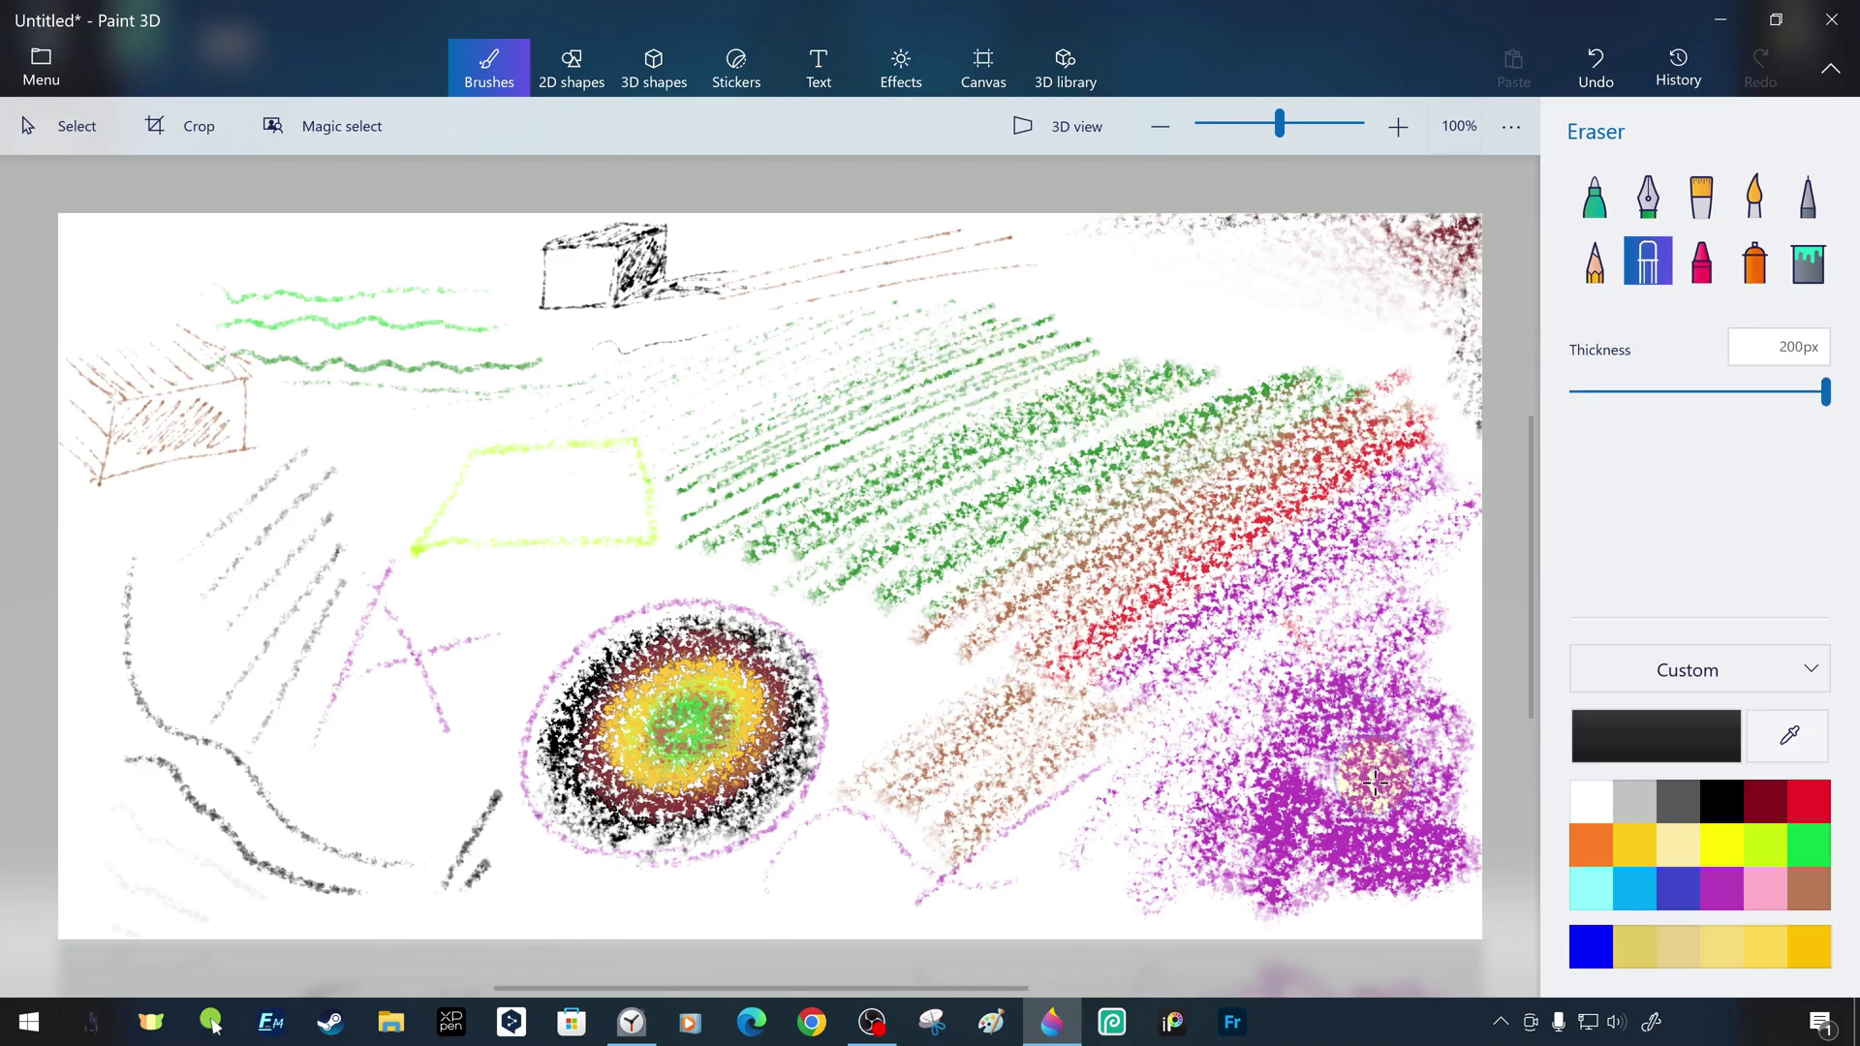
{"action": "mouse_move", "coordinate": [1388, 855]}
{"action": "left_mouse_down"}
{"action": "mouse_move", "coordinate": [1252, 851]}
{"action": "mouse_move", "coordinate": [1374, 683]}
{"action": "left_mouse_up"}
{"action": "left_click_drag", "start_coordinate": [1825, 392], "coordinate": [1729, 393]}
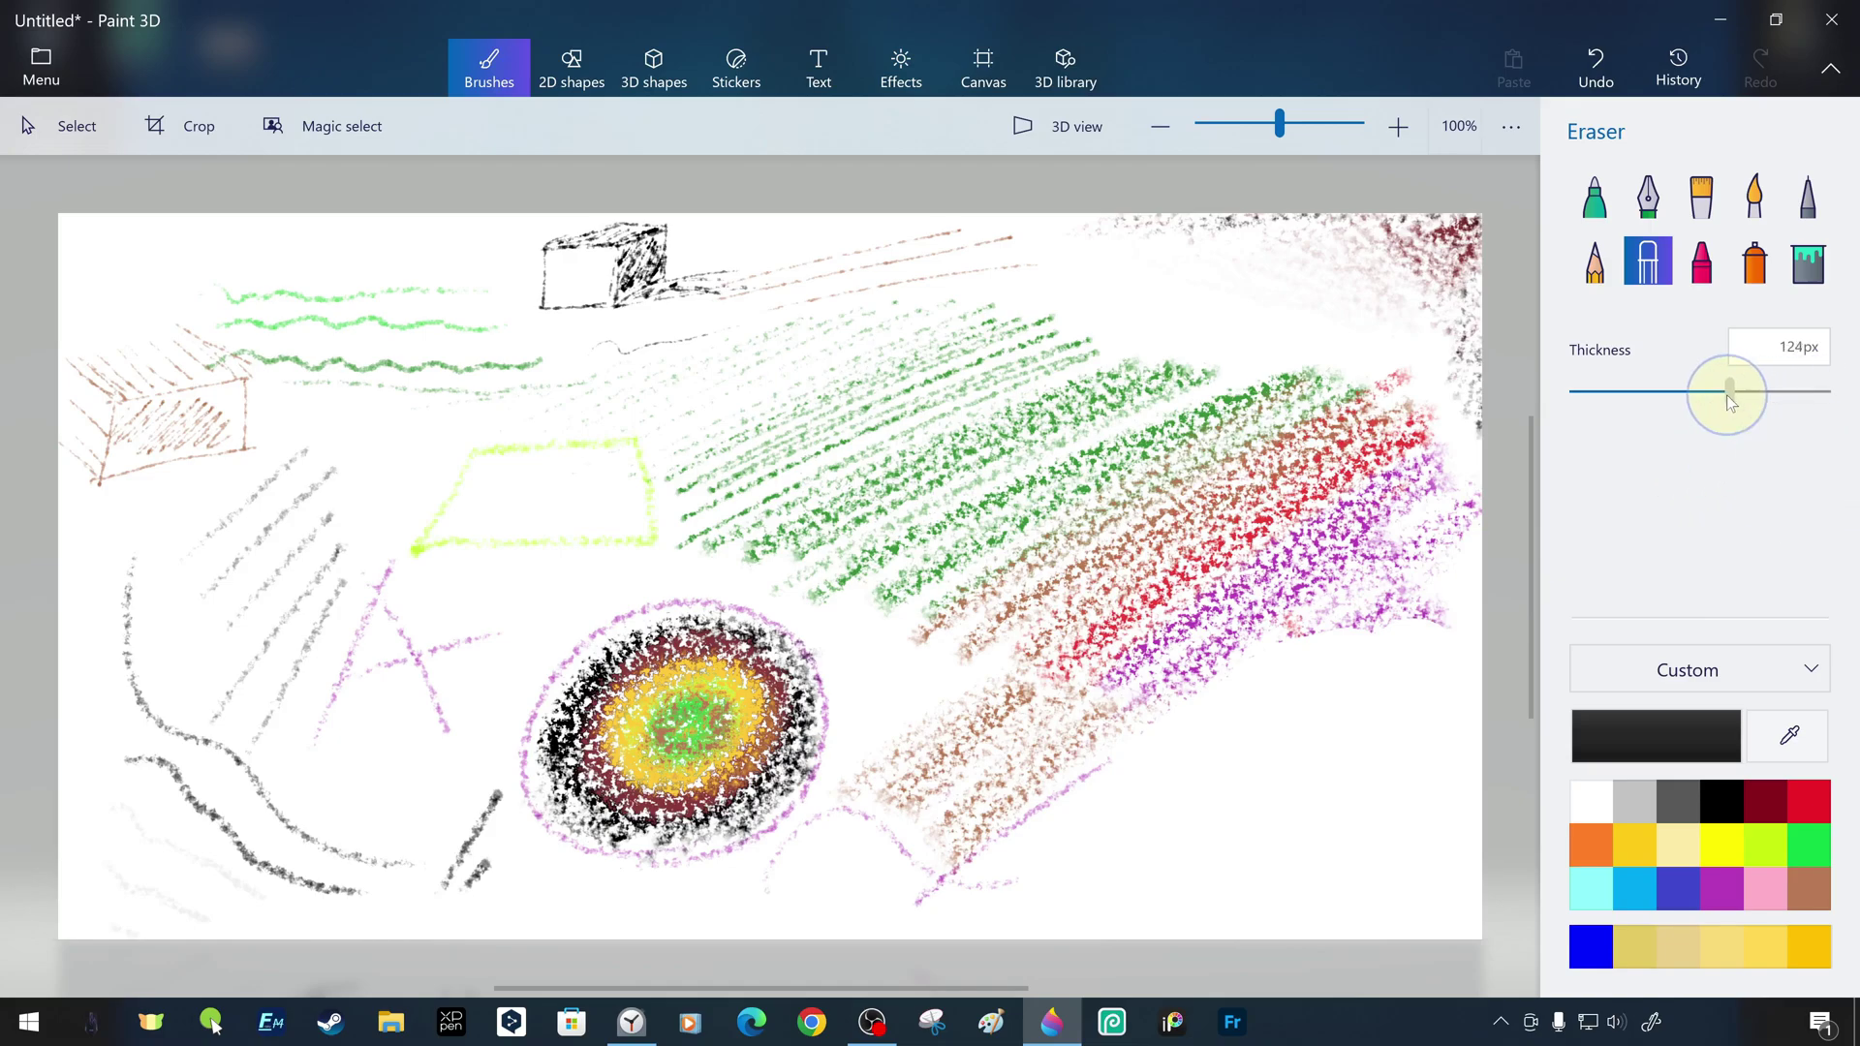
{"action": "mouse_move", "coordinate": [1279, 602]}
{"action": "left_mouse_down"}
{"action": "mouse_move", "coordinate": [1509, 479]}
{"action": "mouse_move", "coordinate": [1434, 581]}
{"action": "left_mouse_up"}
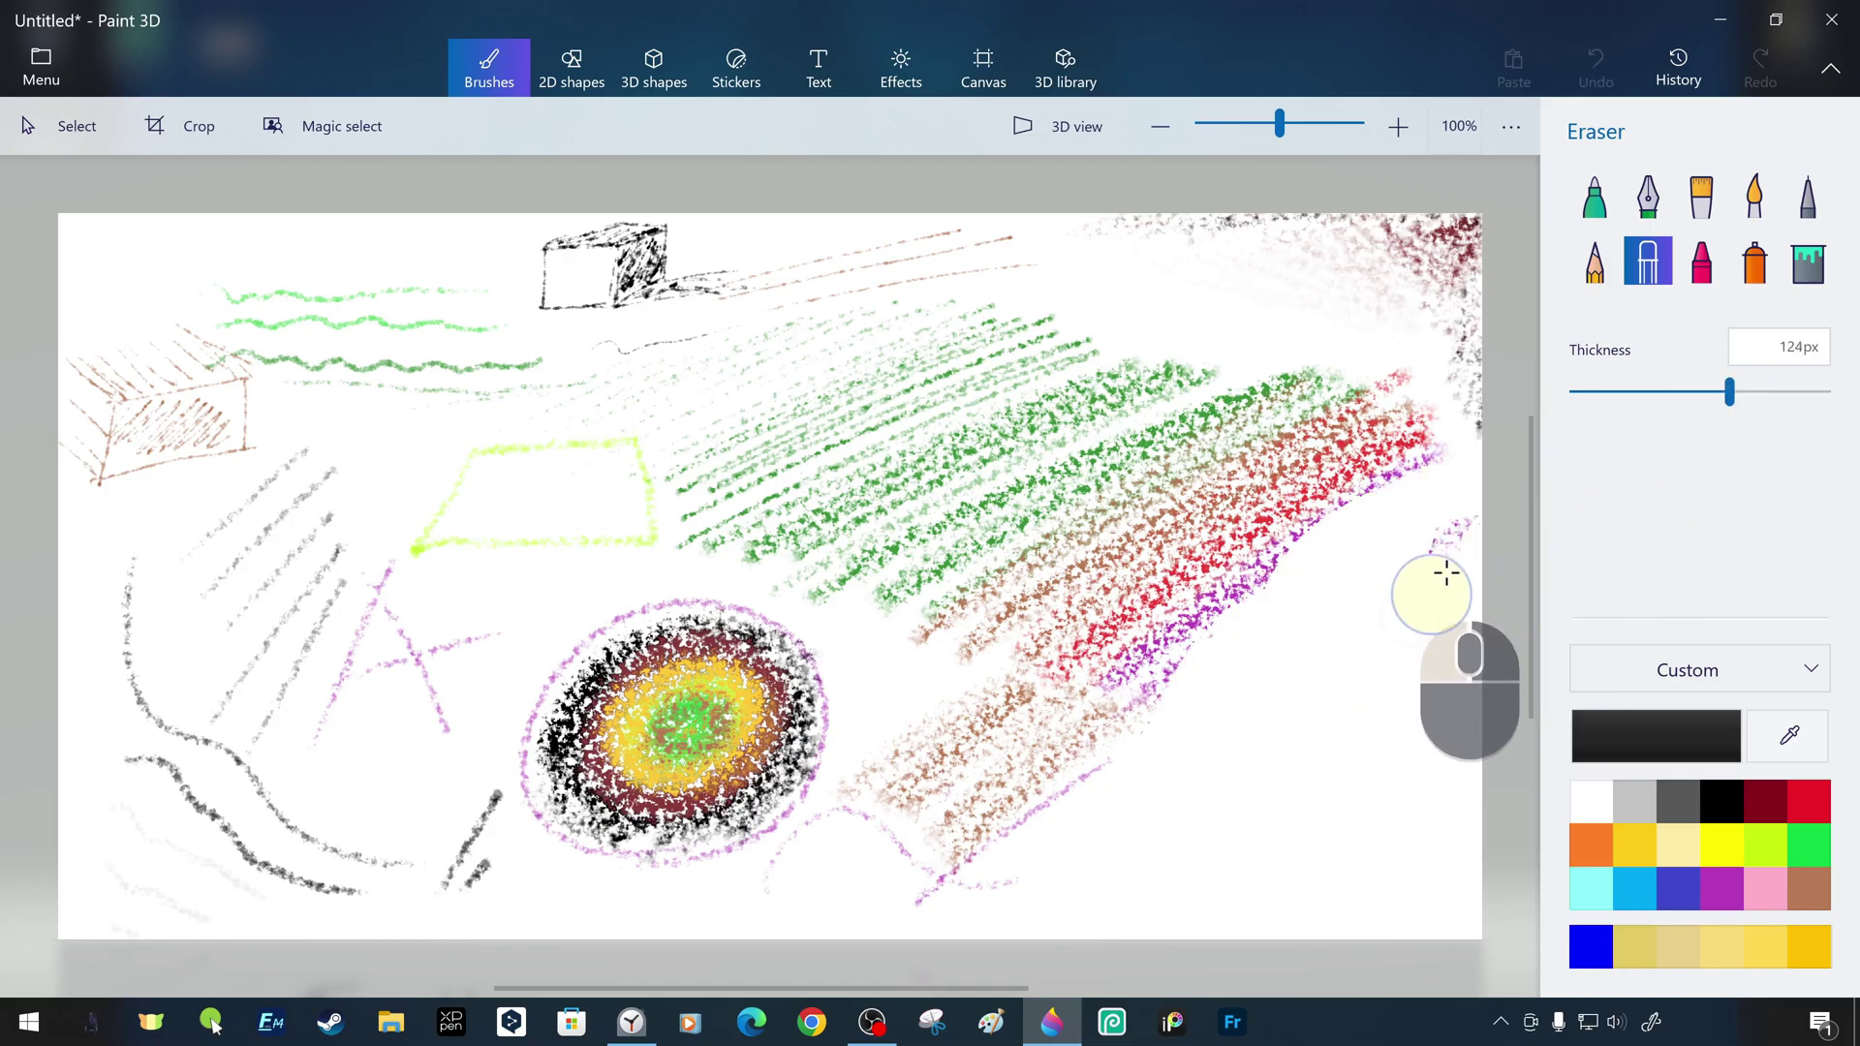
{"action": "left_click_drag", "start_coordinate": [1730, 393], "coordinate": [1668, 392]}
{"action": "mouse_move", "coordinate": [931, 887]}
{"action": "left_mouse_down"}
{"action": "mouse_move", "coordinate": [1037, 819]}
{"action": "mouse_move", "coordinate": [1230, 751]}
{"action": "left_mouse_up"}
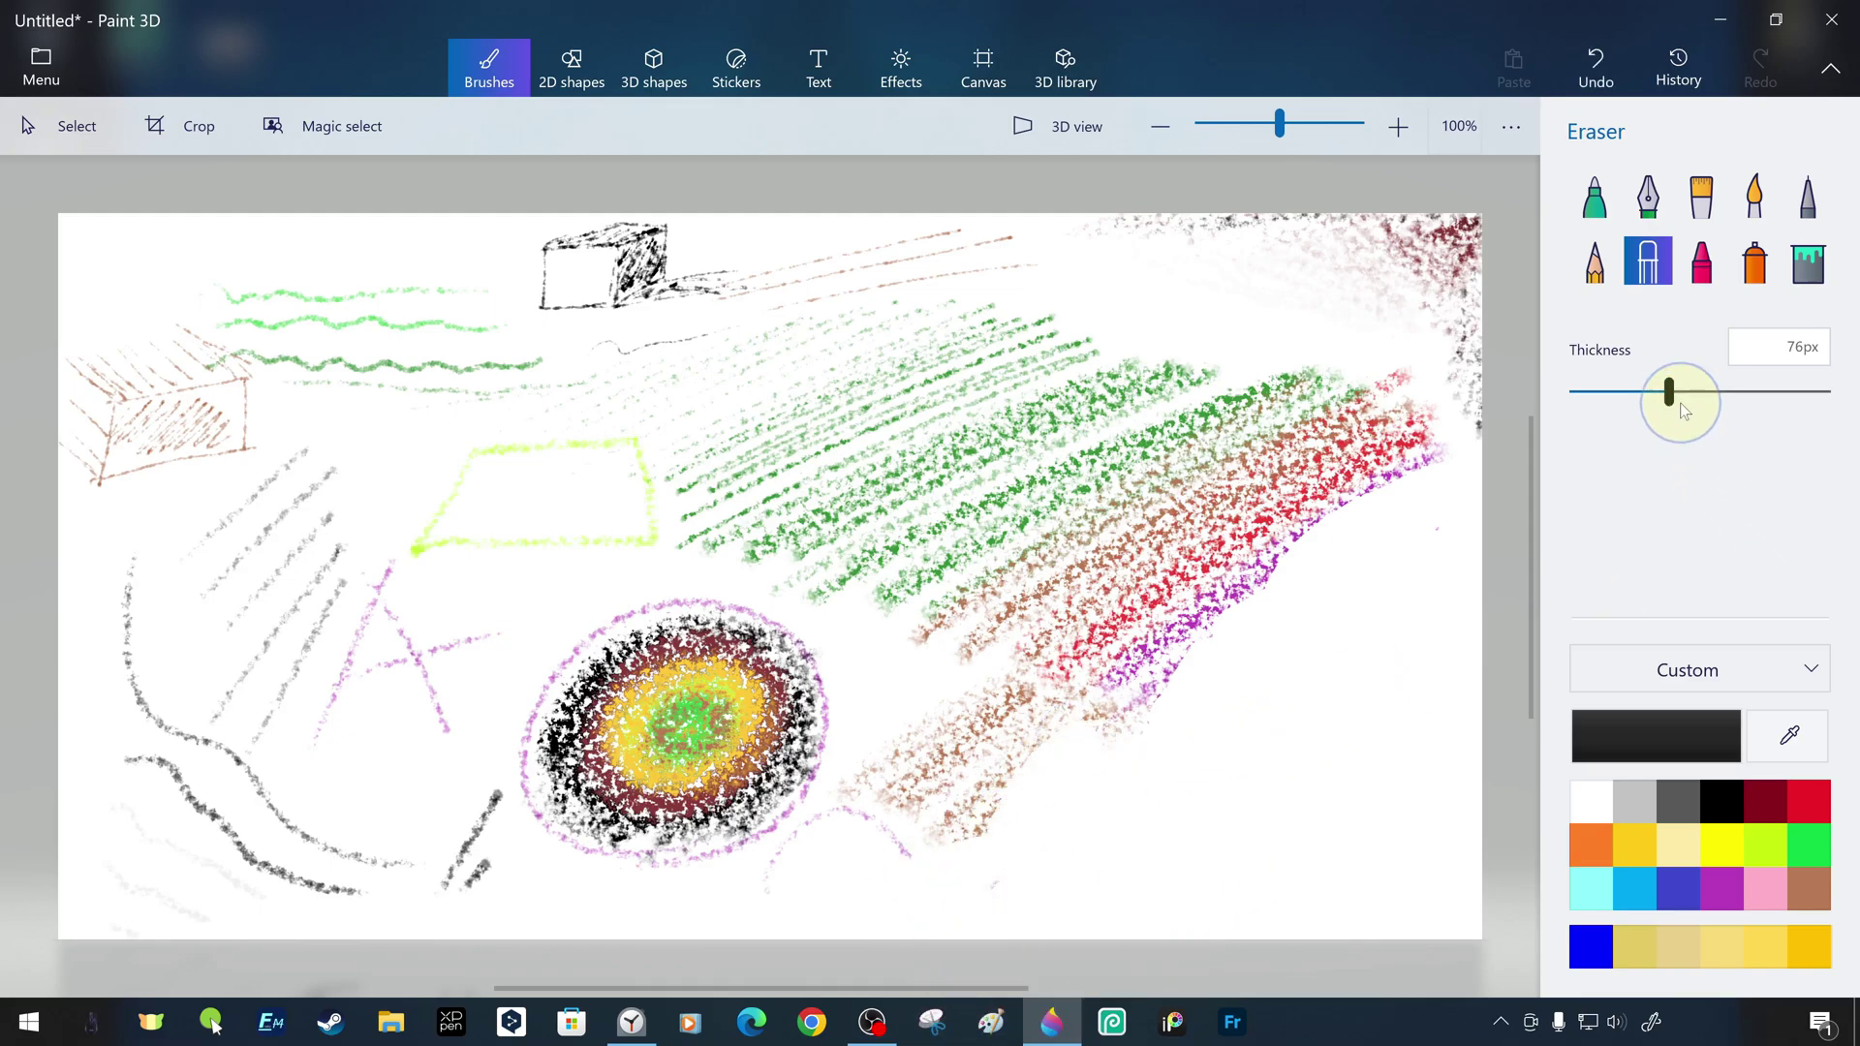
Nudge the eraser thickness down, then back up with the arrow keys
{"action": "key", "text": "Left"}
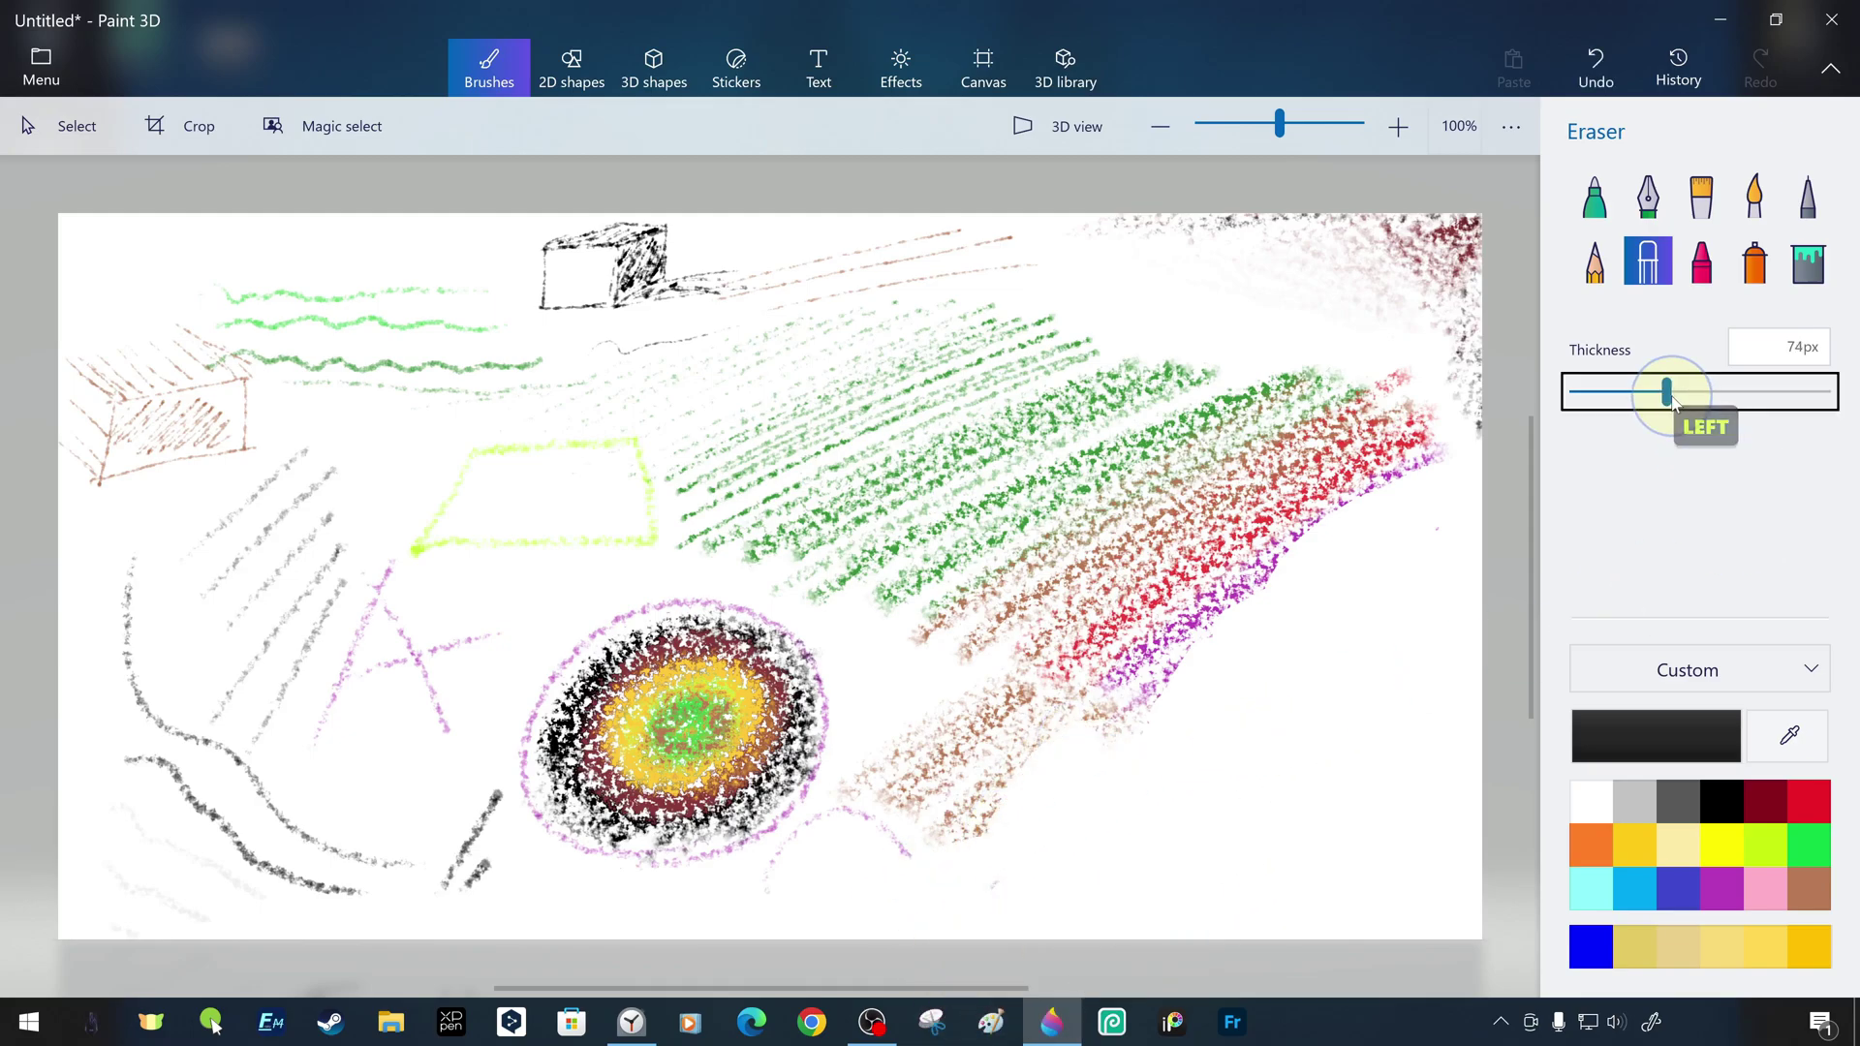
{"action": "key", "text": "Left"}
{"action": "key", "text": "Left"}
{"action": "key", "text": "Left"}
{"action": "key", "text": "Left"}
{"action": "key", "text": "Left"}
{"action": "key", "text": "Left"}
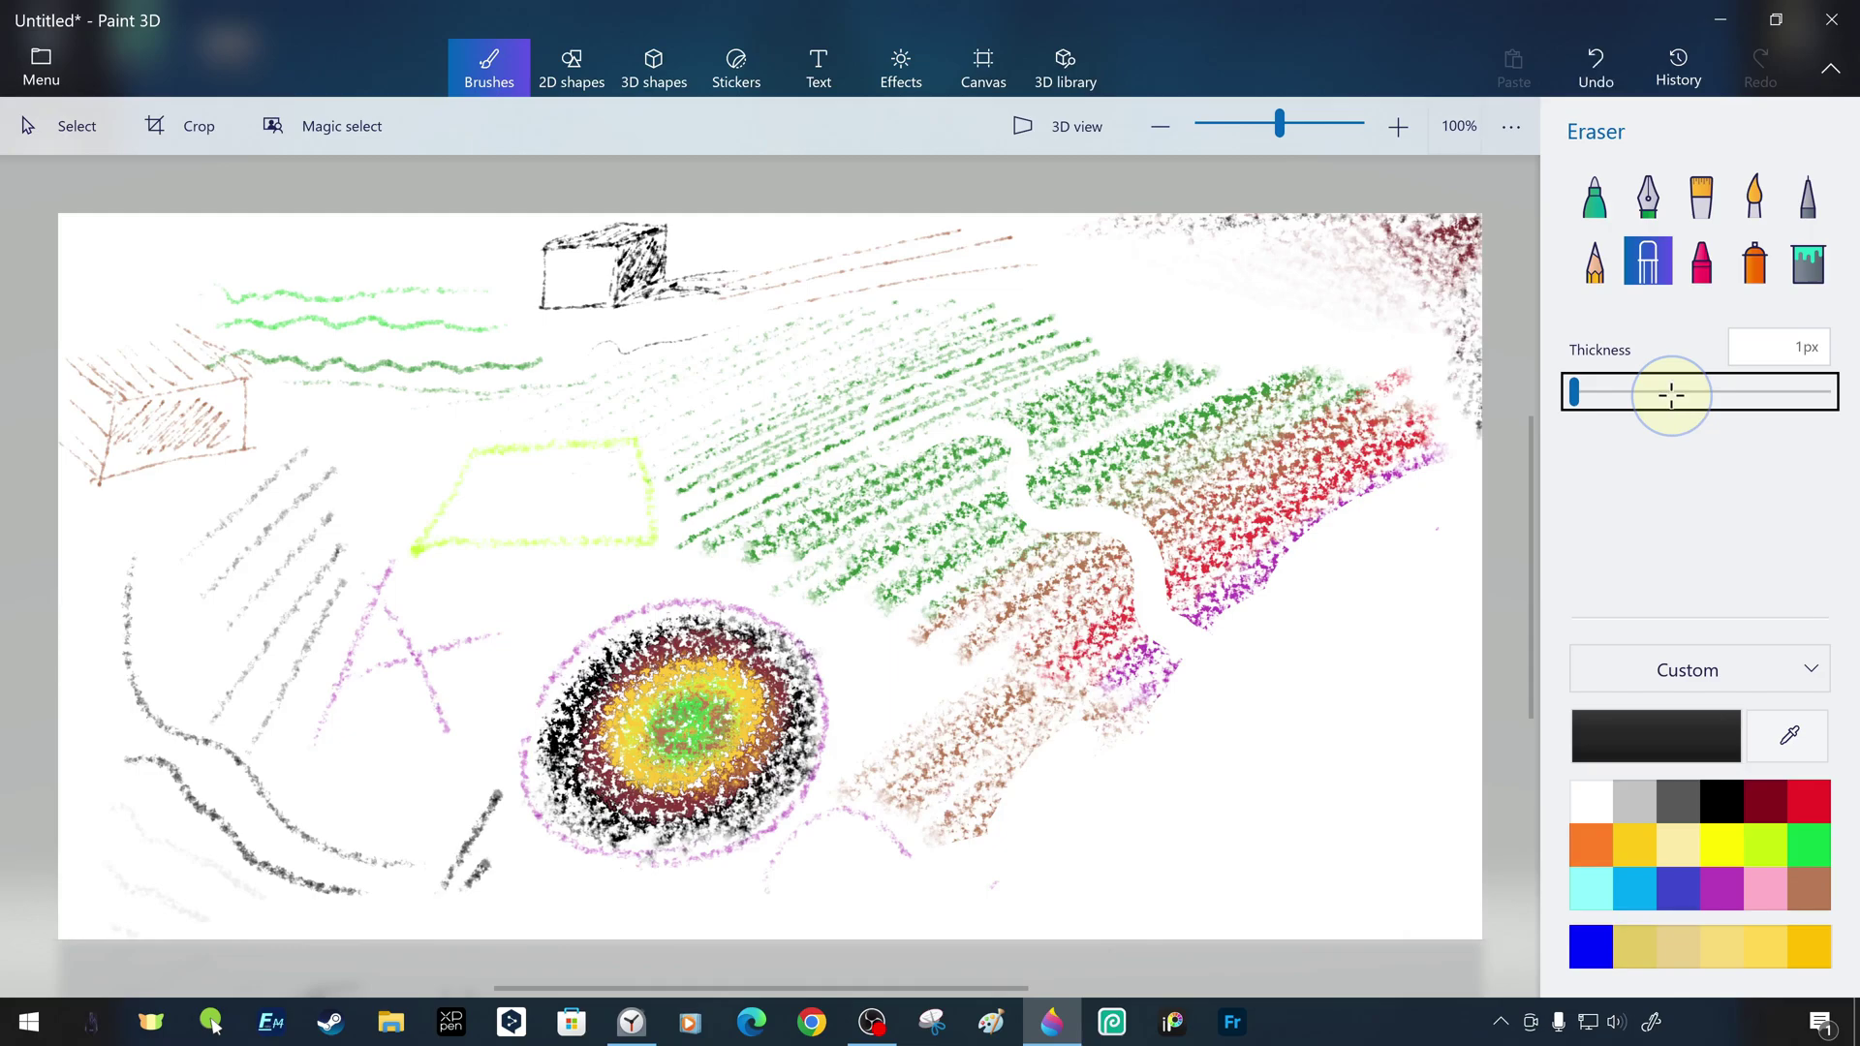
{"action": "key", "text": "Right"}
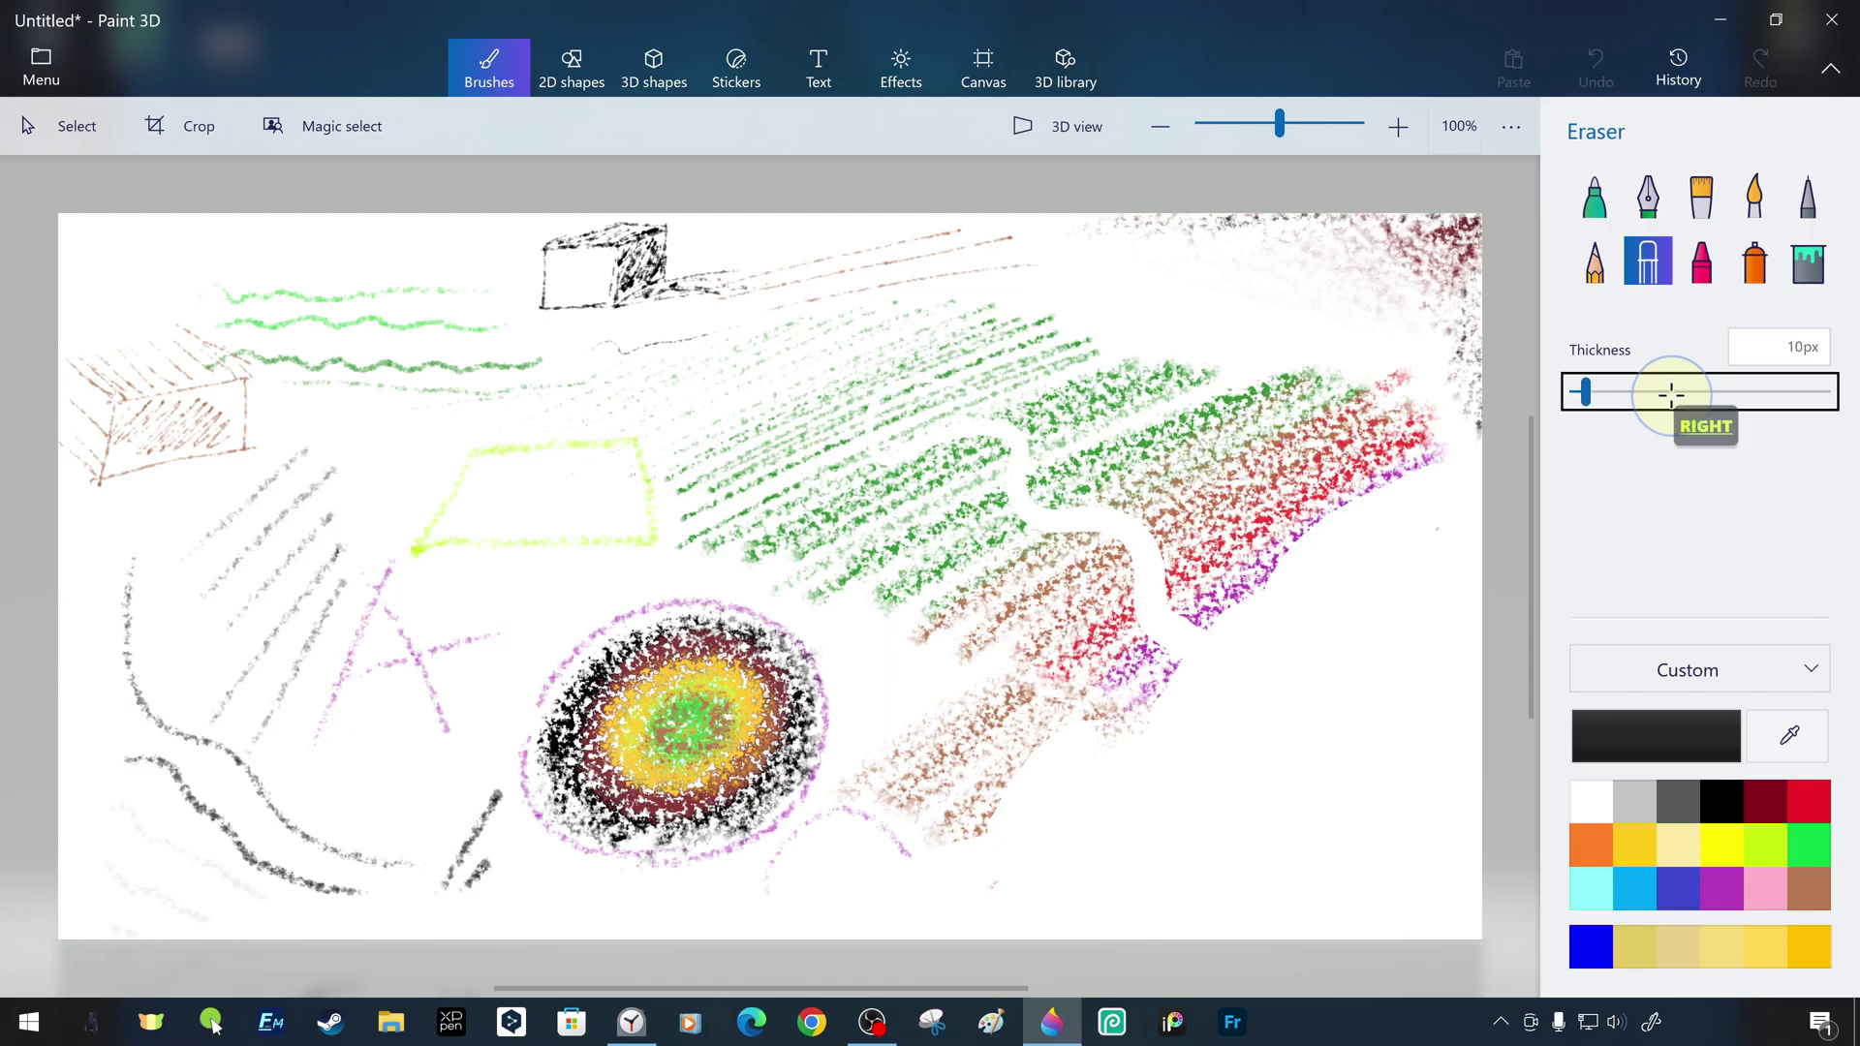
{"action": "key", "text": "Right"}
{"action": "key", "text": "Right"}
{"action": "key", "text": "Right"}
{"action": "key", "text": "Right"}
{"action": "key", "text": "Right"}
{"action": "key", "text": "Right"}
{"action": "key", "text": "Right"}
{"action": "key", "text": "Right"}
{"action": "key", "text": "Right"}
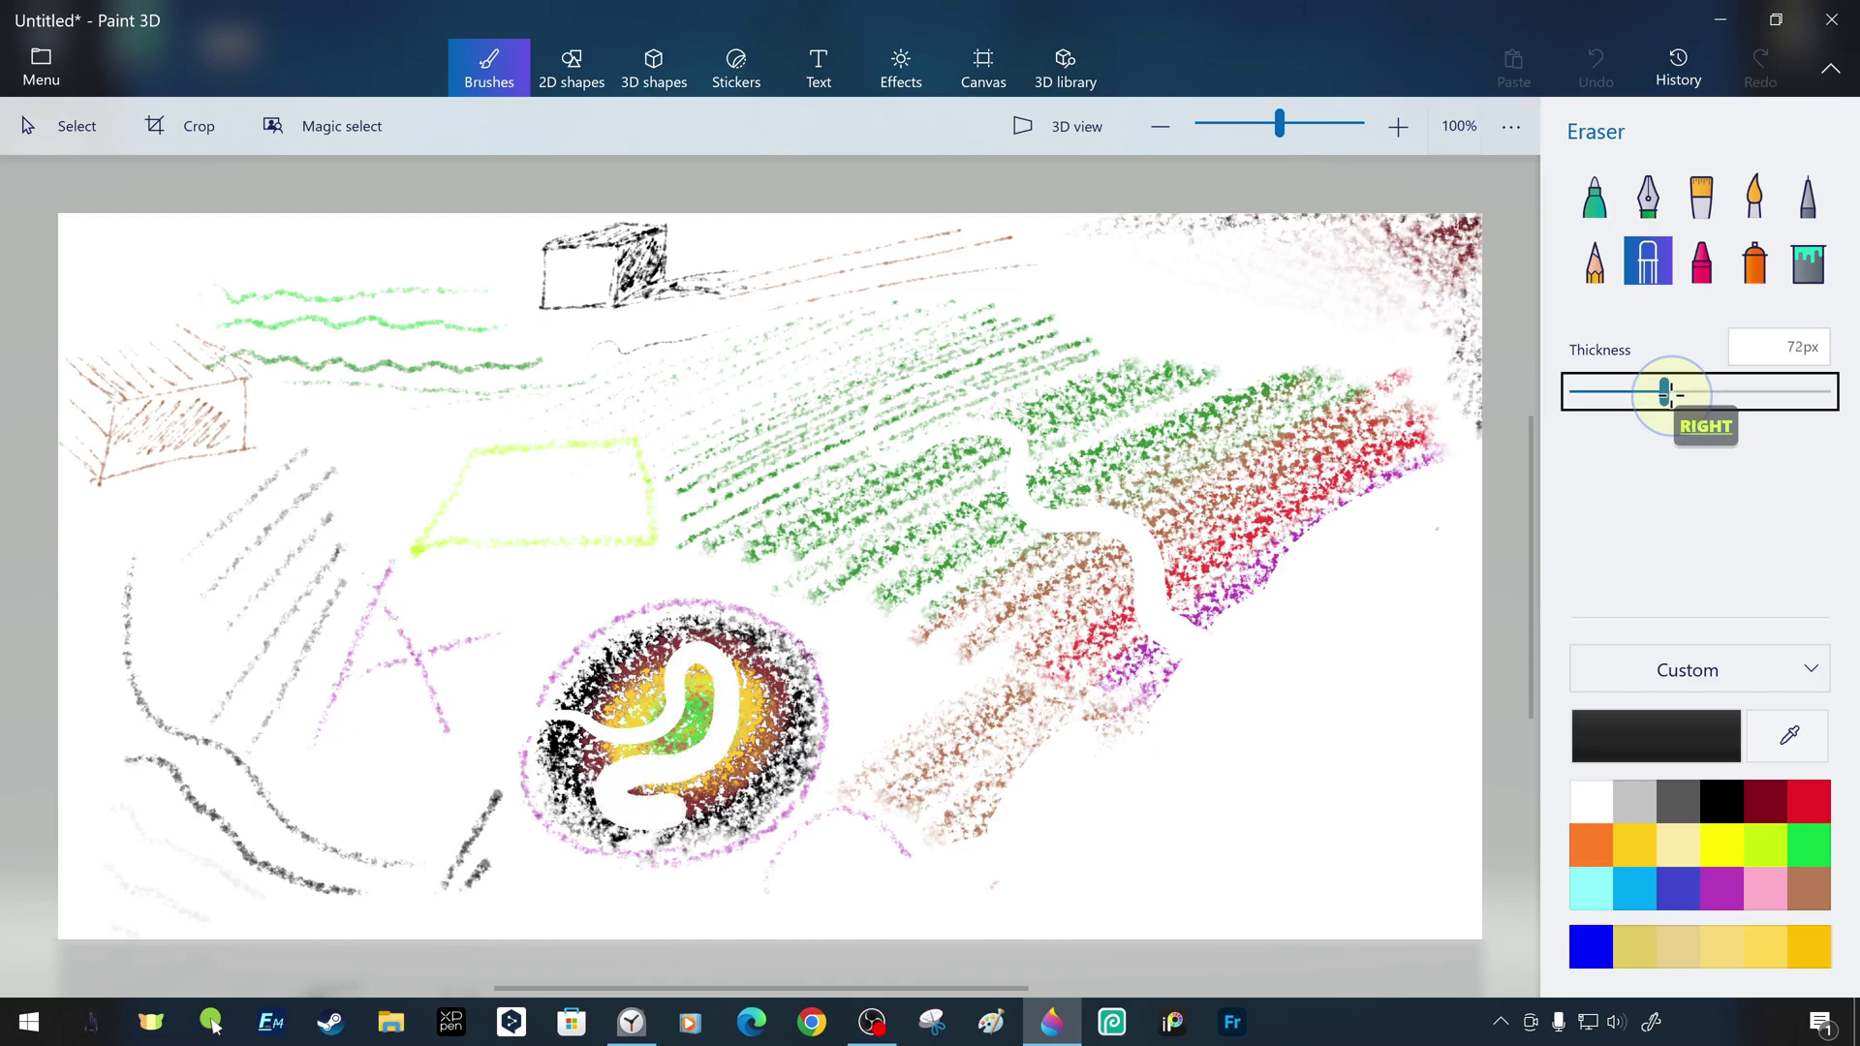
{"action": "key", "text": "Right"}
{"action": "key", "text": "Right"}
{"action": "key", "text": "Right"}
{"action": "key", "text": "Right"}
{"action": "key", "text": "Right"}
{"action": "key", "text": "Right"}
{"action": "key", "text": "Right"}
{"action": "key", "text": "Right"}
{"action": "key", "text": "Right"}
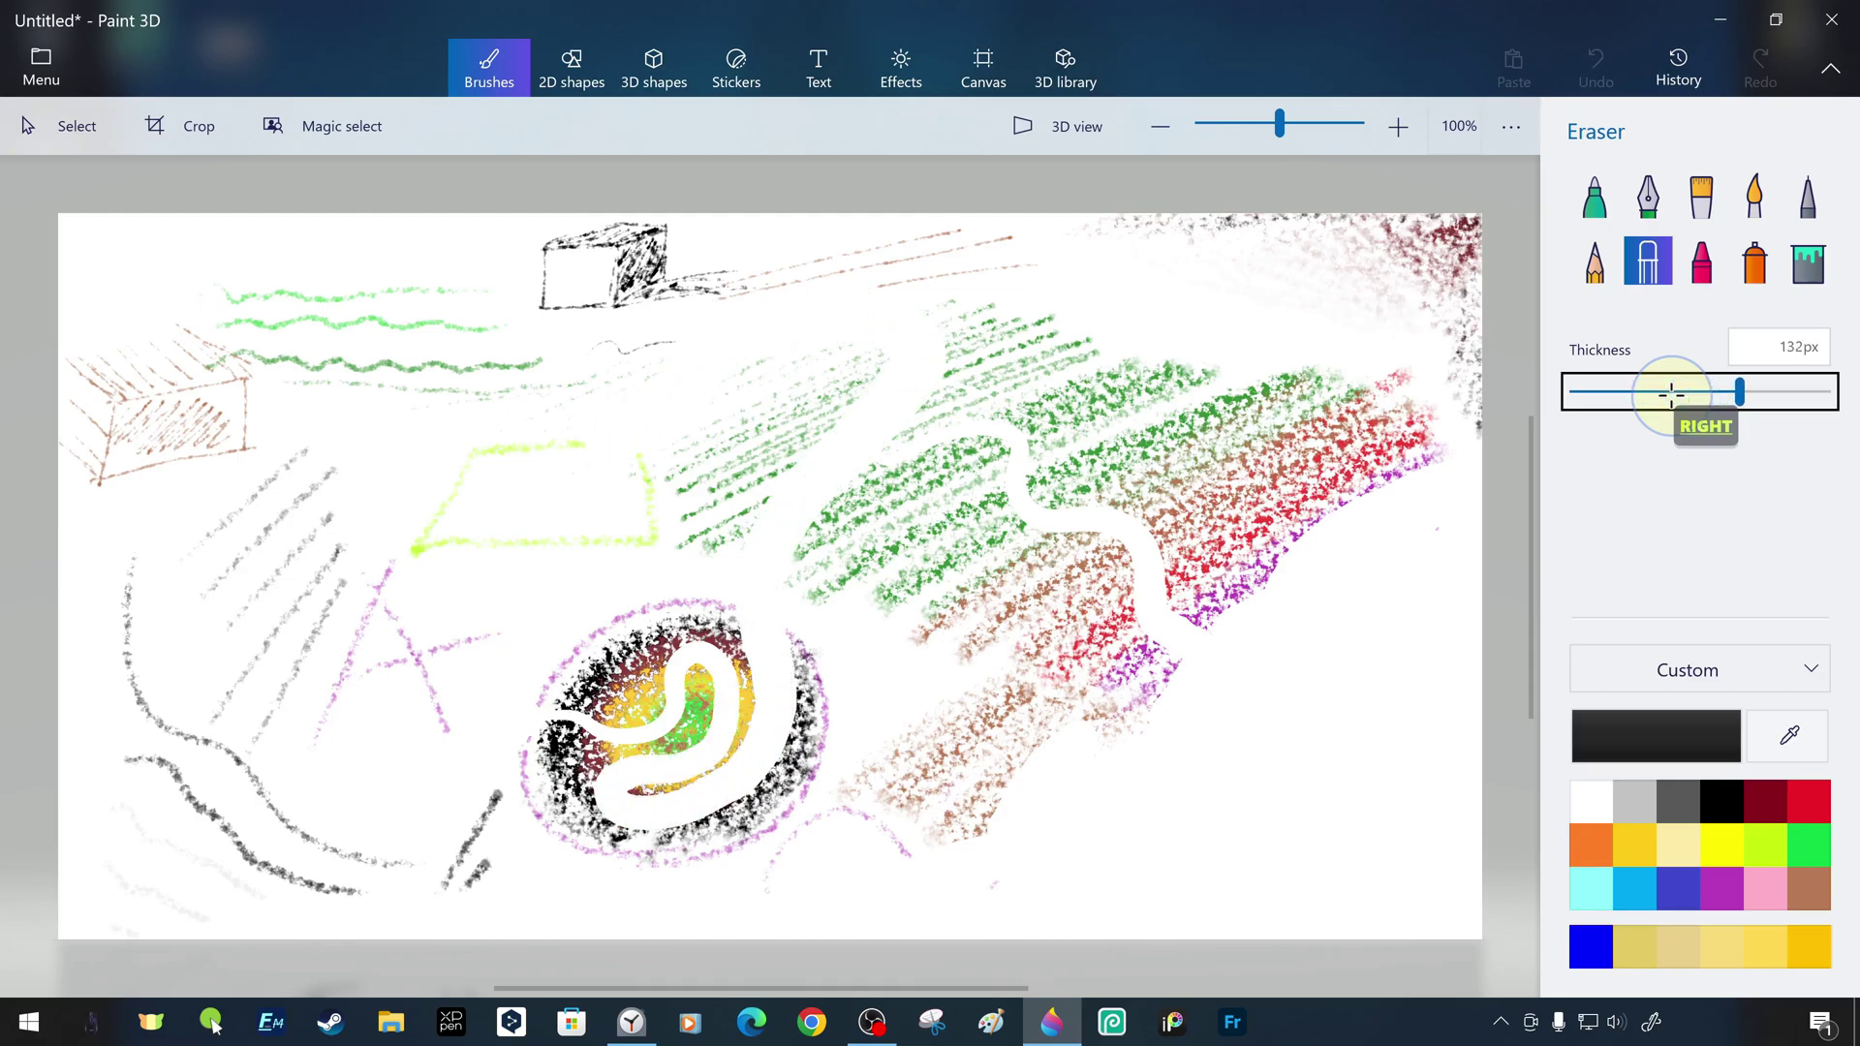
{"action": "key", "text": "Right"}
{"action": "key", "text": "Right"}
{"action": "key", "text": "Right"}
{"action": "key", "text": "Right"}
{"action": "key", "text": "Right"}
{"action": "key", "text": "Right"}
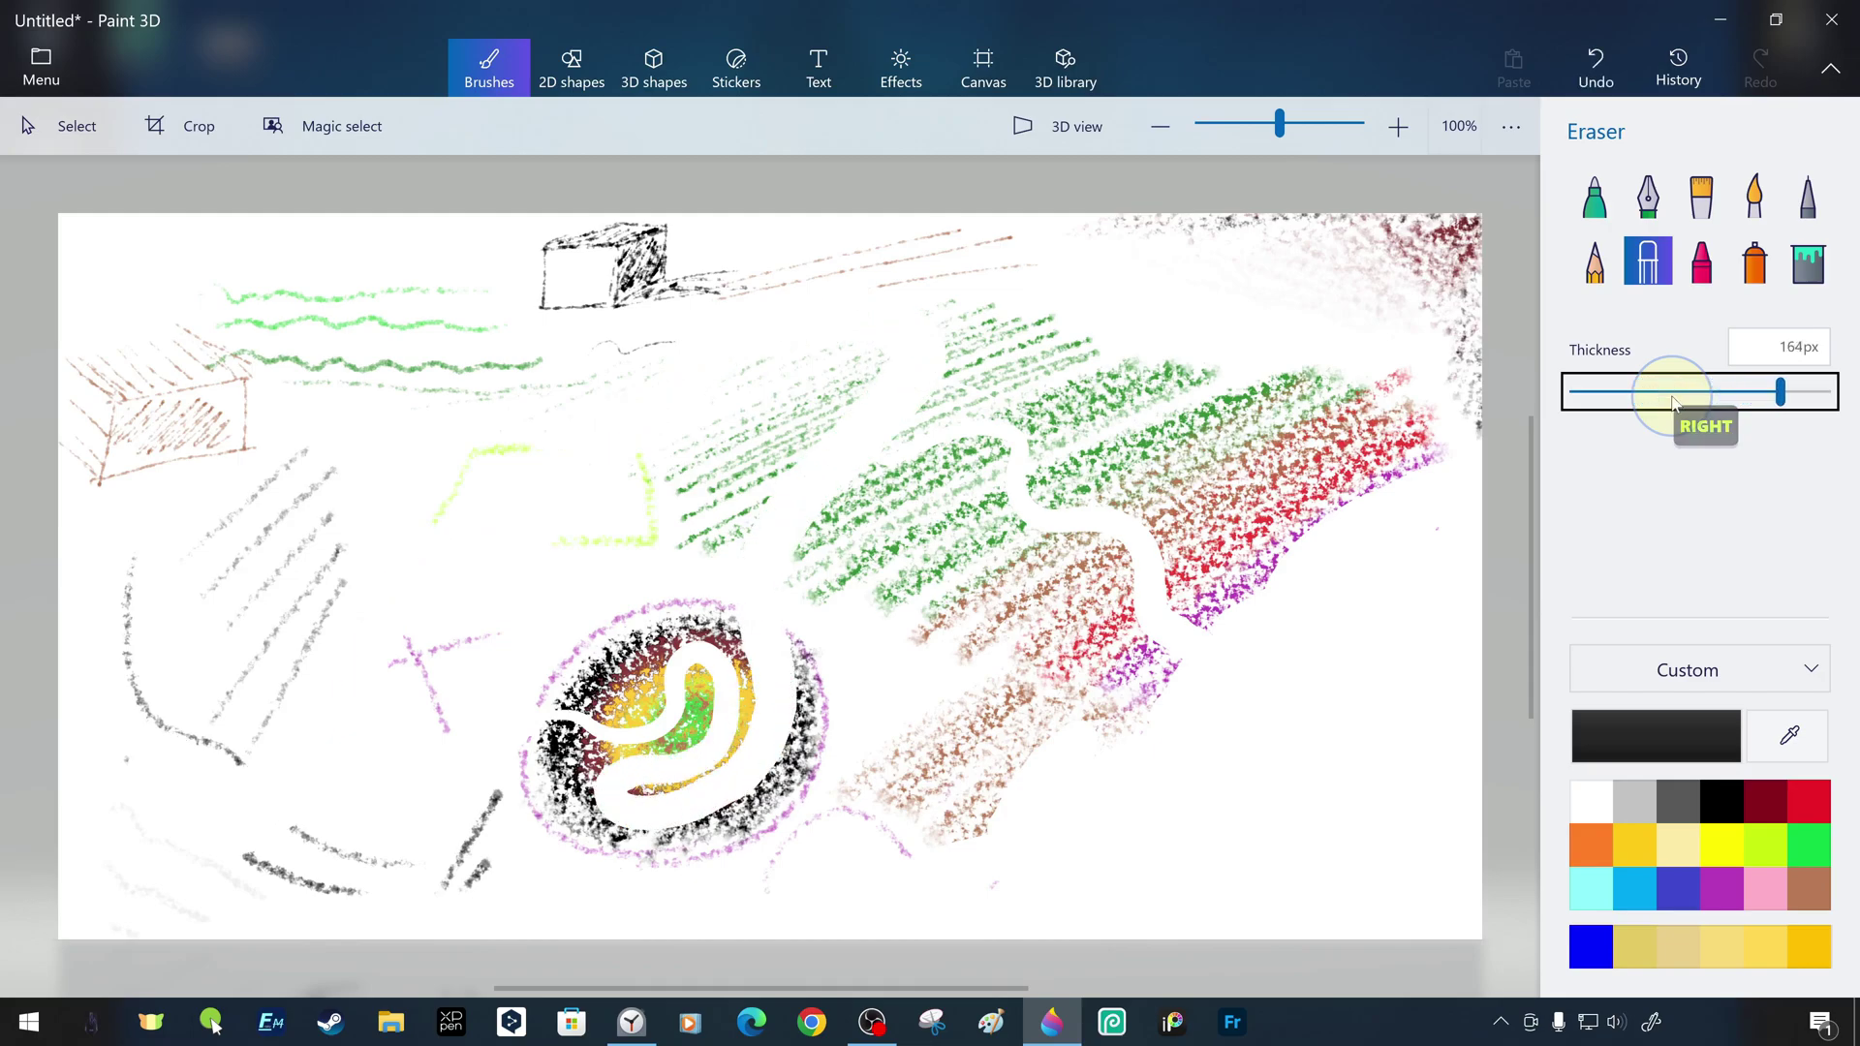
At maximum eraser thickness, wipe away the circle, brown spray and top band of drawings
{"action": "left_click", "coordinate": [1782, 395]}
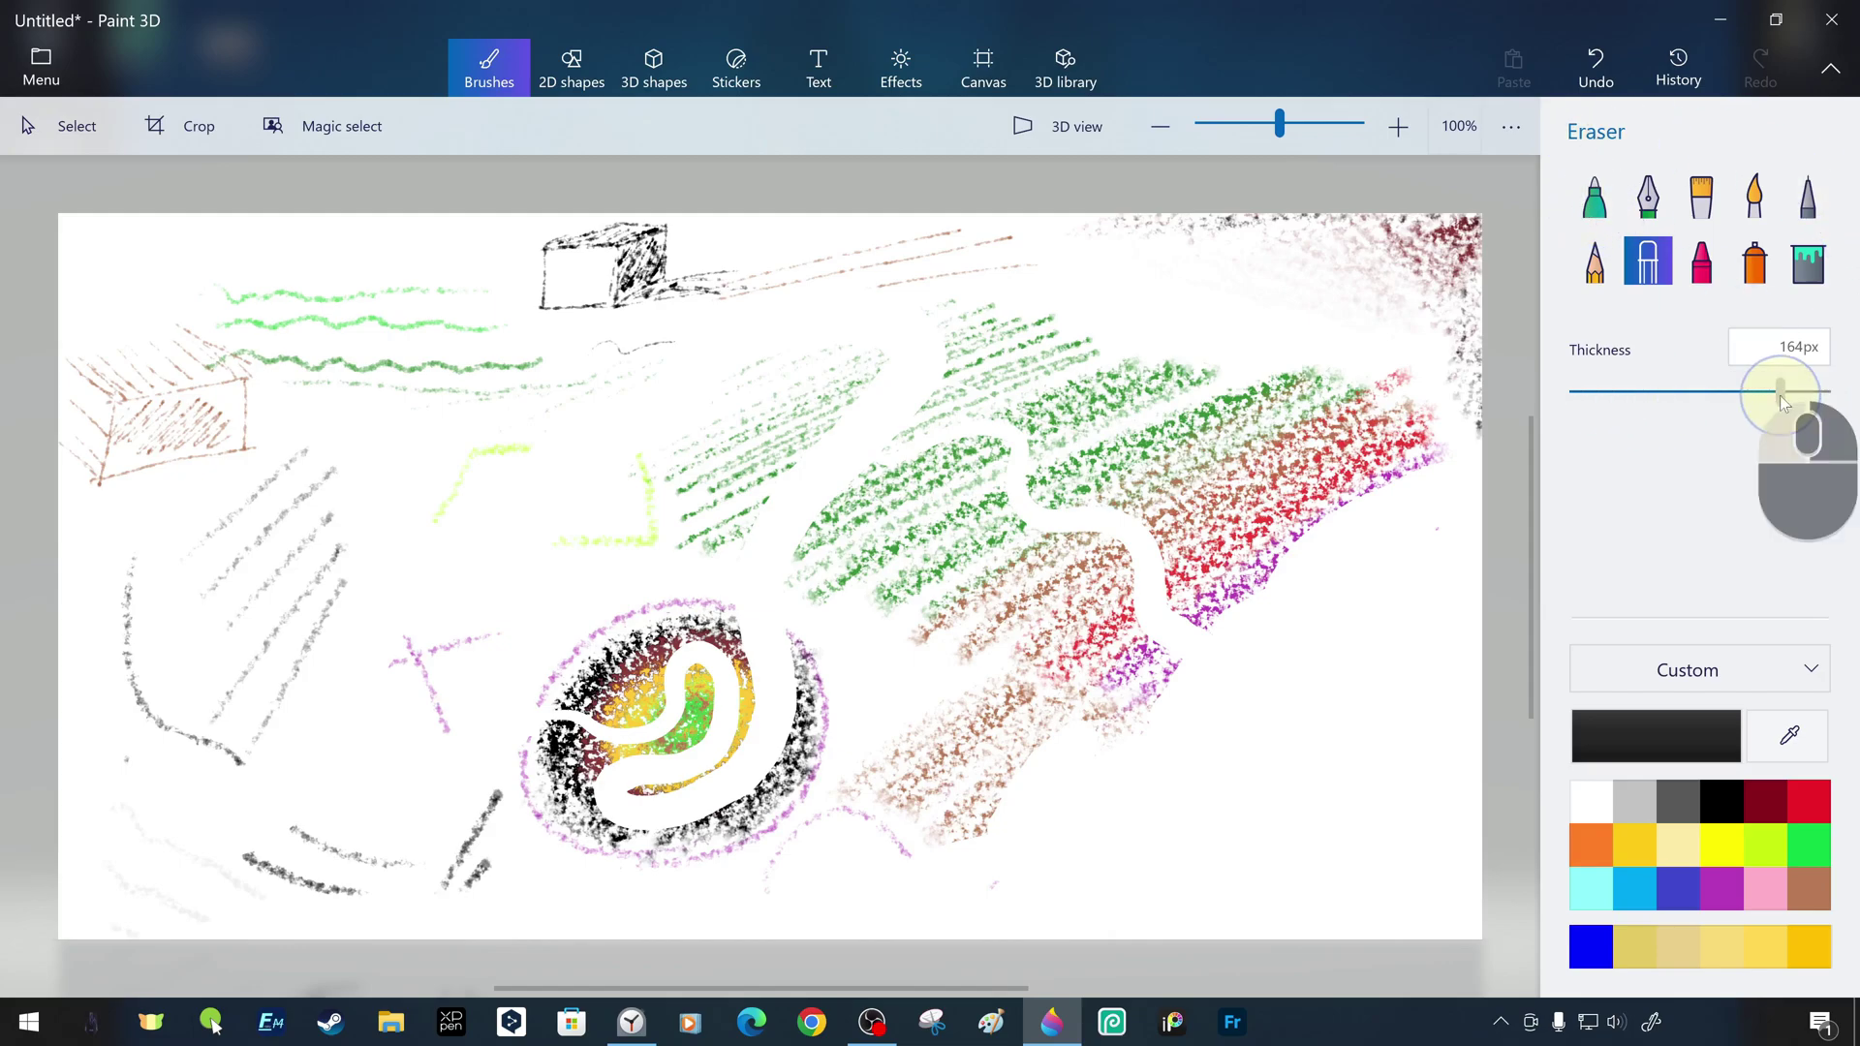
{"action": "left_click_drag", "start_coordinate": [1781, 395], "coordinate": [1826, 392]}
{"action": "mouse_move", "coordinate": [1026, 806]}
{"action": "left_mouse_down"}
{"action": "mouse_move", "coordinate": [792, 811]}
{"action": "mouse_move", "coordinate": [195, 707]}
{"action": "mouse_move", "coordinate": [1104, 901]}
{"action": "mouse_move", "coordinate": [110, 922]}
{"action": "mouse_move", "coordinate": [311, 415]}
{"action": "mouse_move", "coordinate": [145, 523]}
{"action": "mouse_move", "coordinate": [1041, 677]}
{"action": "left_mouse_up"}
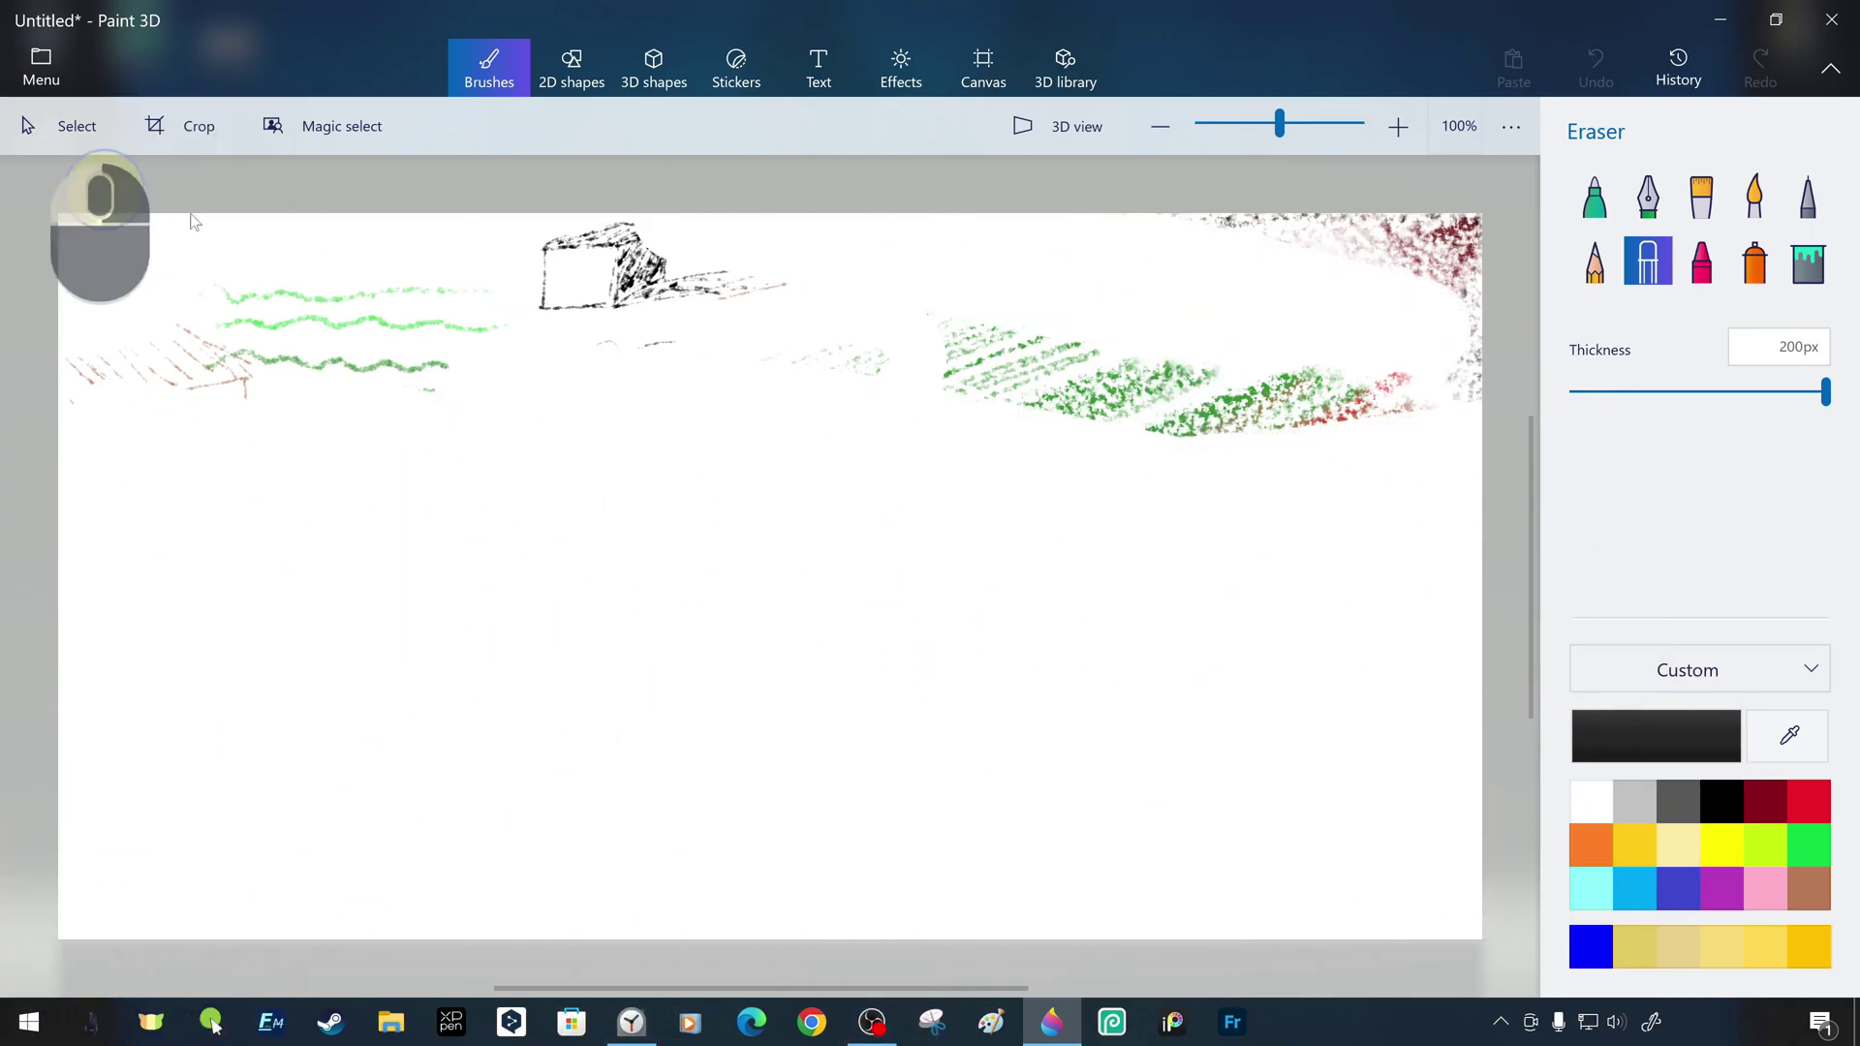
{"action": "mouse_move", "coordinate": [194, 222]}
{"action": "left_mouse_down"}
{"action": "mouse_move", "coordinate": [653, 92]}
{"action": "mouse_move", "coordinate": [290, 188]}
{"action": "mouse_move", "coordinate": [1404, 428]}
{"action": "mouse_move", "coordinate": [109, 368]}
{"action": "mouse_move", "coordinate": [398, 810]}
{"action": "left_mouse_up"}
{"action": "key", "text": "Escape"}
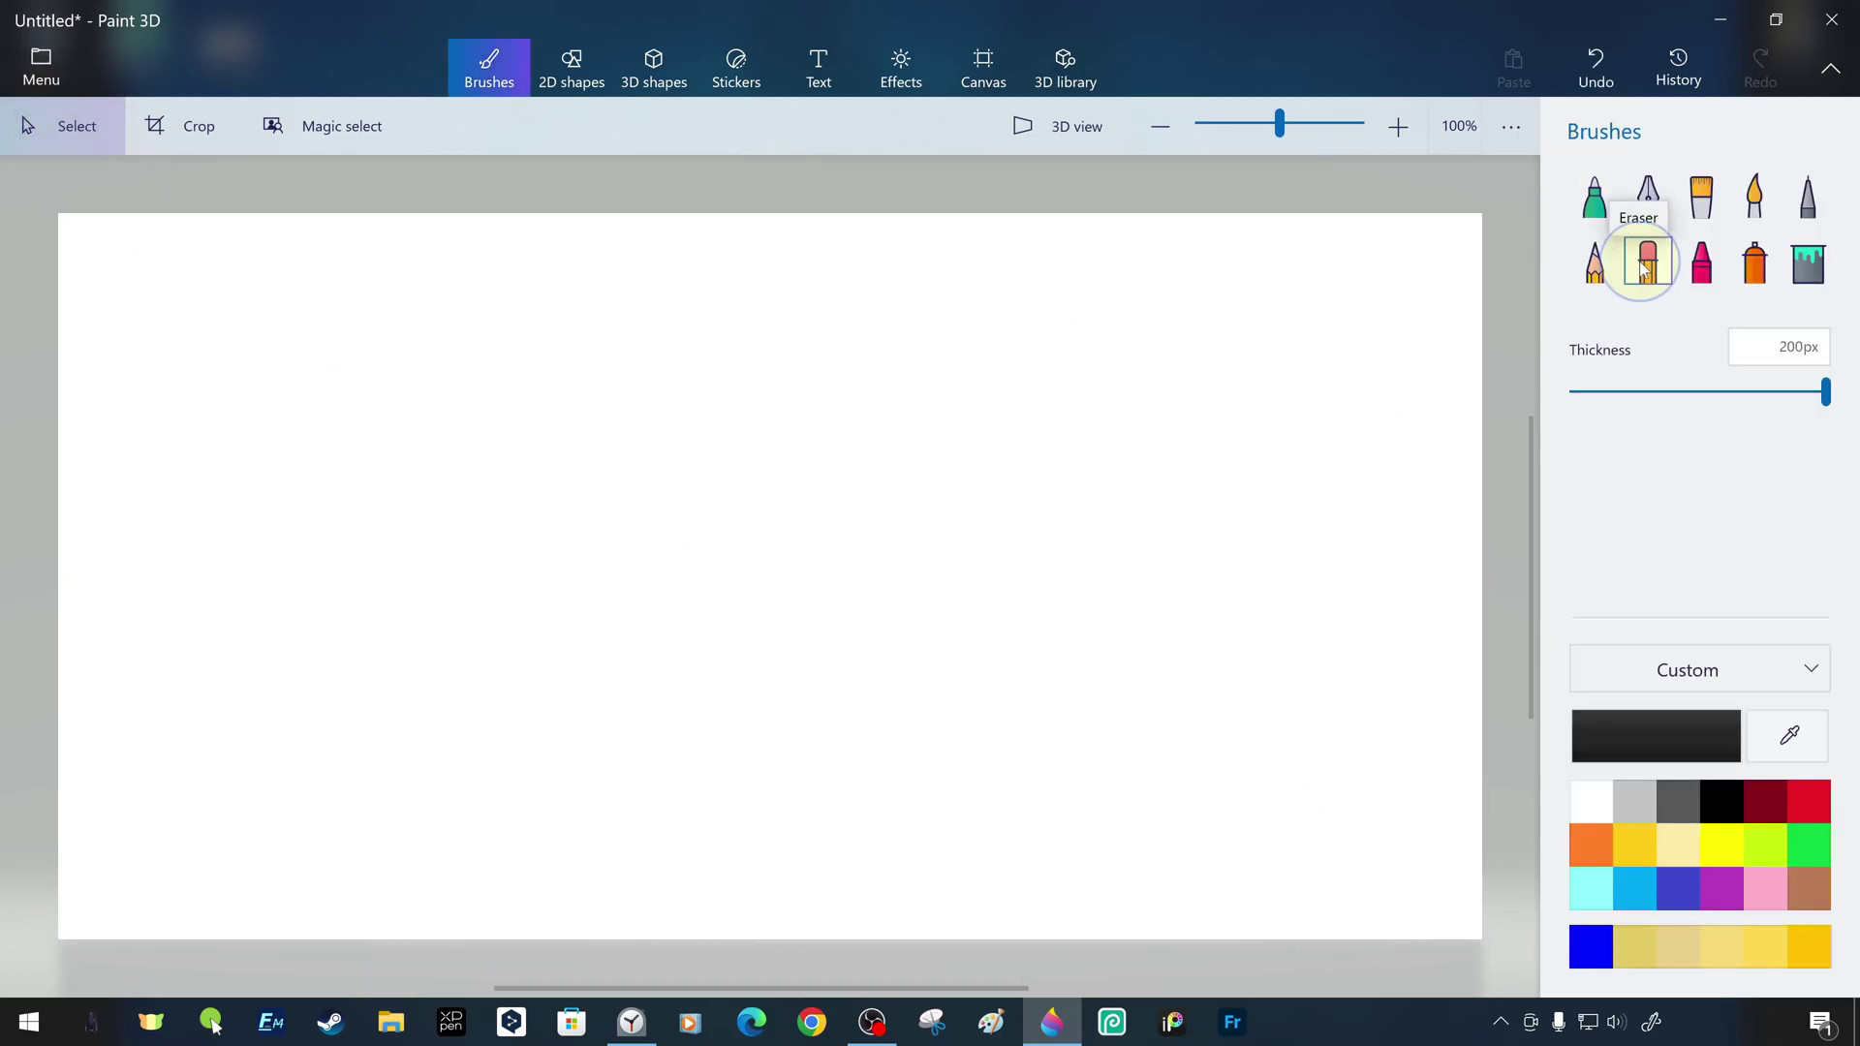
With the Spray can in indigo, spray two waves across the top and dots on the right
{"action": "left_click", "coordinate": [1754, 263]}
{"action": "left_click", "coordinate": [1684, 887]}
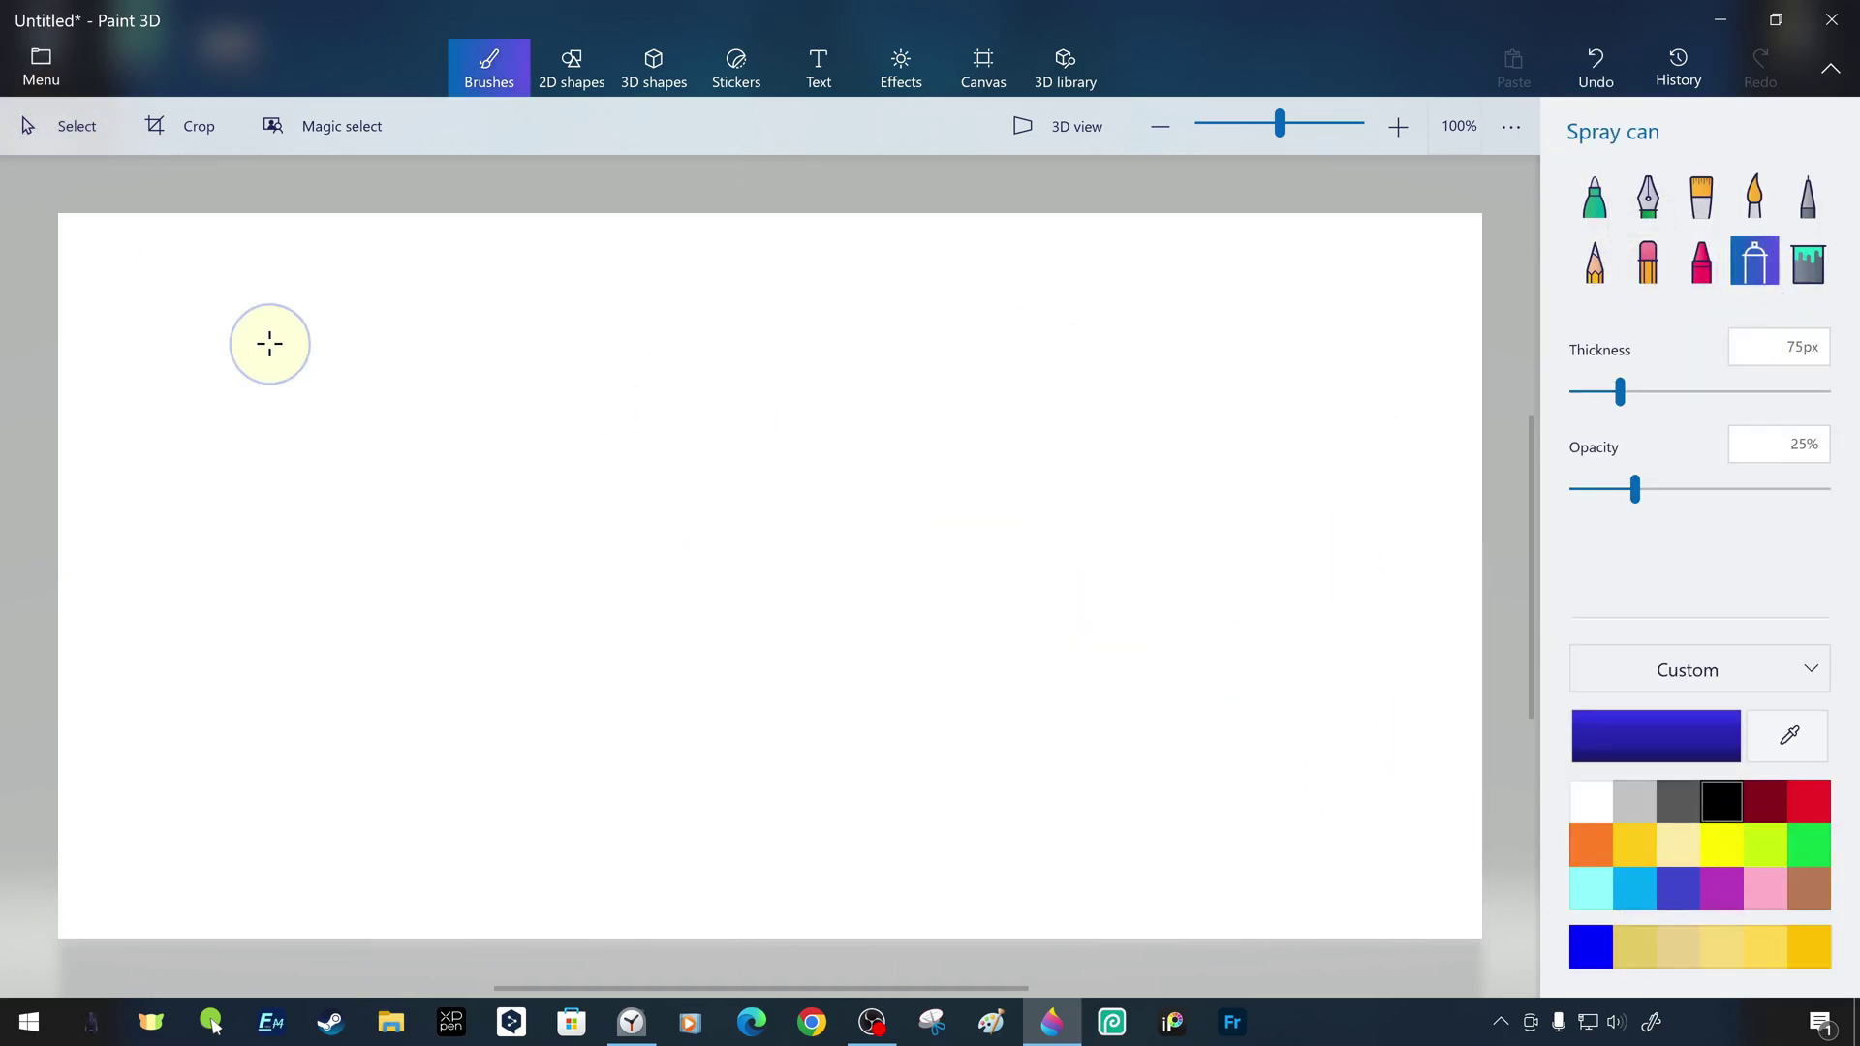
{"action": "left_click_drag", "start_coordinate": [134, 342], "coordinate": [1476, 313]}
{"action": "mouse_move", "coordinate": [125, 454]}
{"action": "left_mouse_down"}
{"action": "mouse_move", "coordinate": [167, 431]}
{"action": "mouse_move", "coordinate": [872, 436]}
{"action": "left_mouse_up"}
{"action": "left_click", "coordinate": [1205, 378]}
{"action": "mouse_move", "coordinate": [1635, 489]}
{"action": "left_mouse_down"}
{"action": "mouse_move", "coordinate": [1825, 489]}
{"action": "mouse_move", "coordinate": [1602, 488]}
{"action": "left_mouse_up"}
{"action": "left_click", "coordinate": [1195, 466]}
{"action": "left_click", "coordinate": [1317, 442]}
{"action": "left_click", "coordinate": [1392, 462]}
{"action": "left_click", "coordinate": [1334, 506]}
{"action": "left_click", "coordinate": [615, 621]}
{"action": "left_click", "coordinate": [849, 516]}
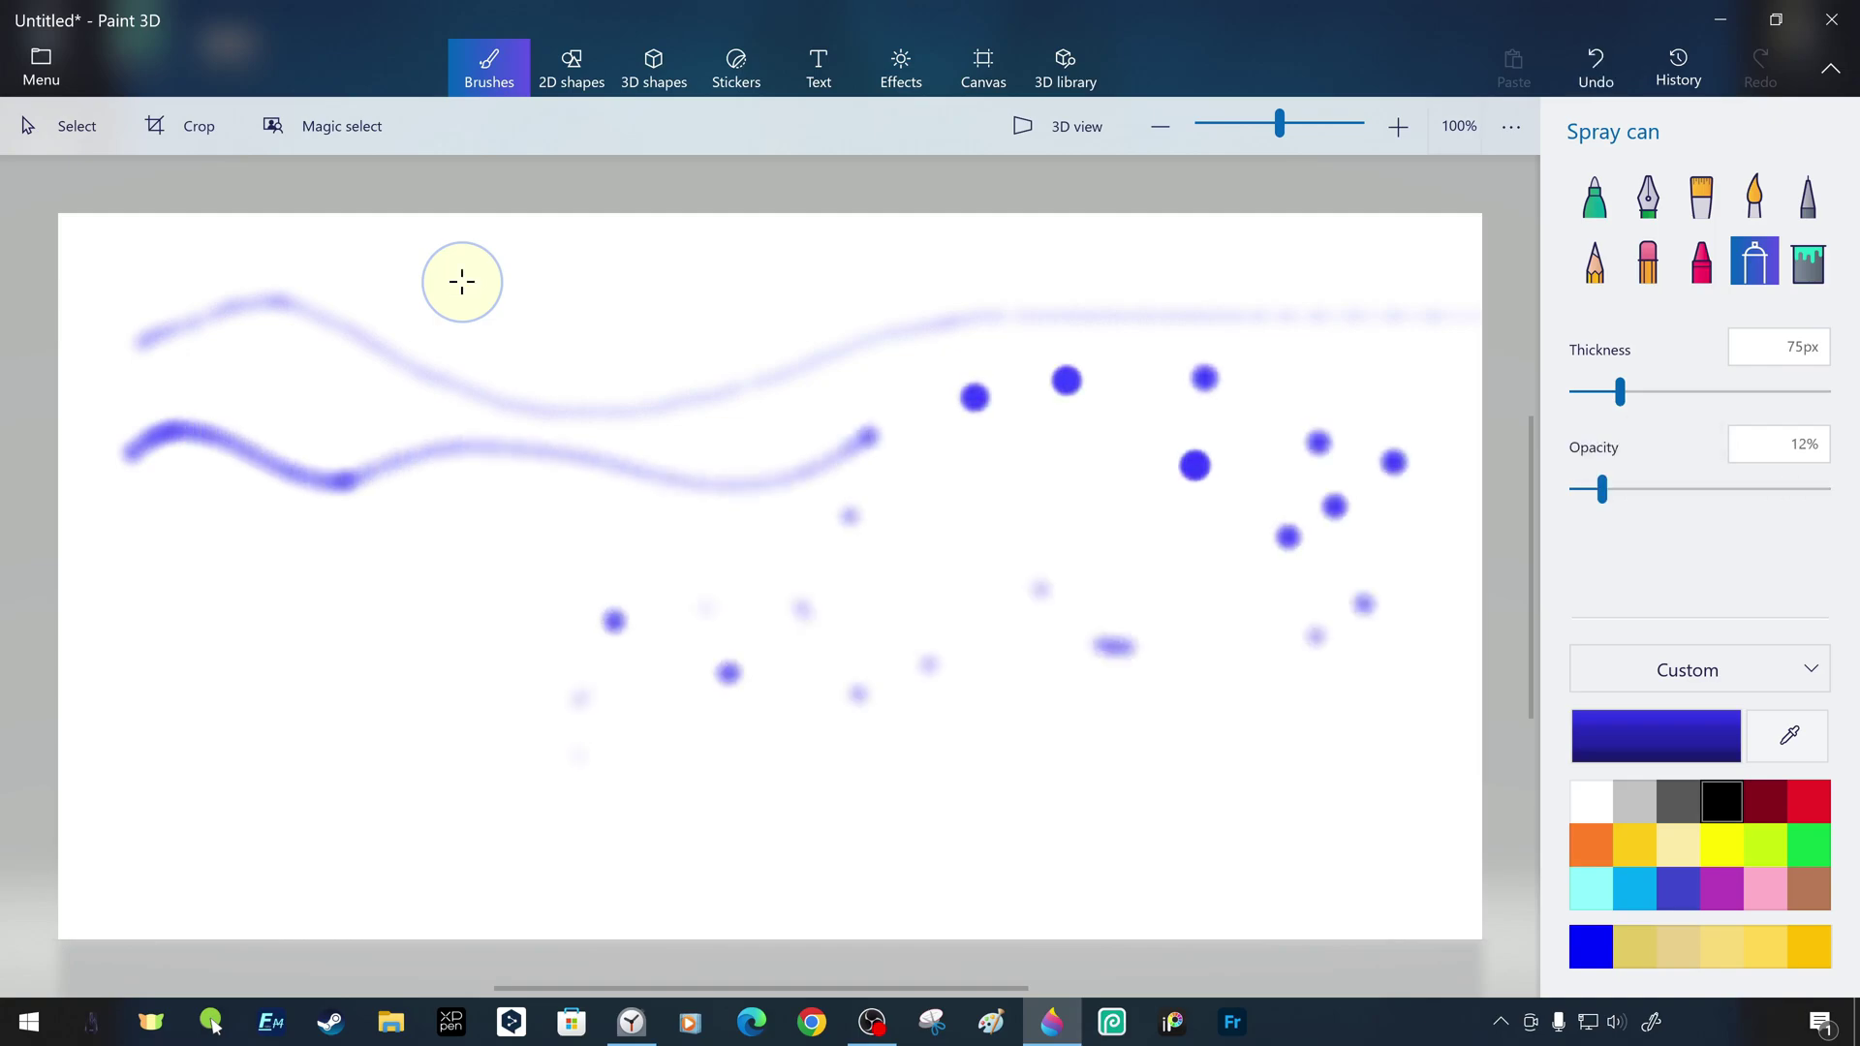
At maximum thickness and 100% opacity, spray large blue dots and a big blue circle
{"action": "left_click_drag", "start_coordinate": [1618, 393], "coordinate": [1825, 393]}
{"action": "left_click_drag", "start_coordinate": [1641, 489], "coordinate": [1825, 489]}
{"action": "left_click", "coordinate": [454, 540]}
{"action": "left_click", "coordinate": [277, 726]}
{"action": "left_click", "coordinate": [430, 743]}
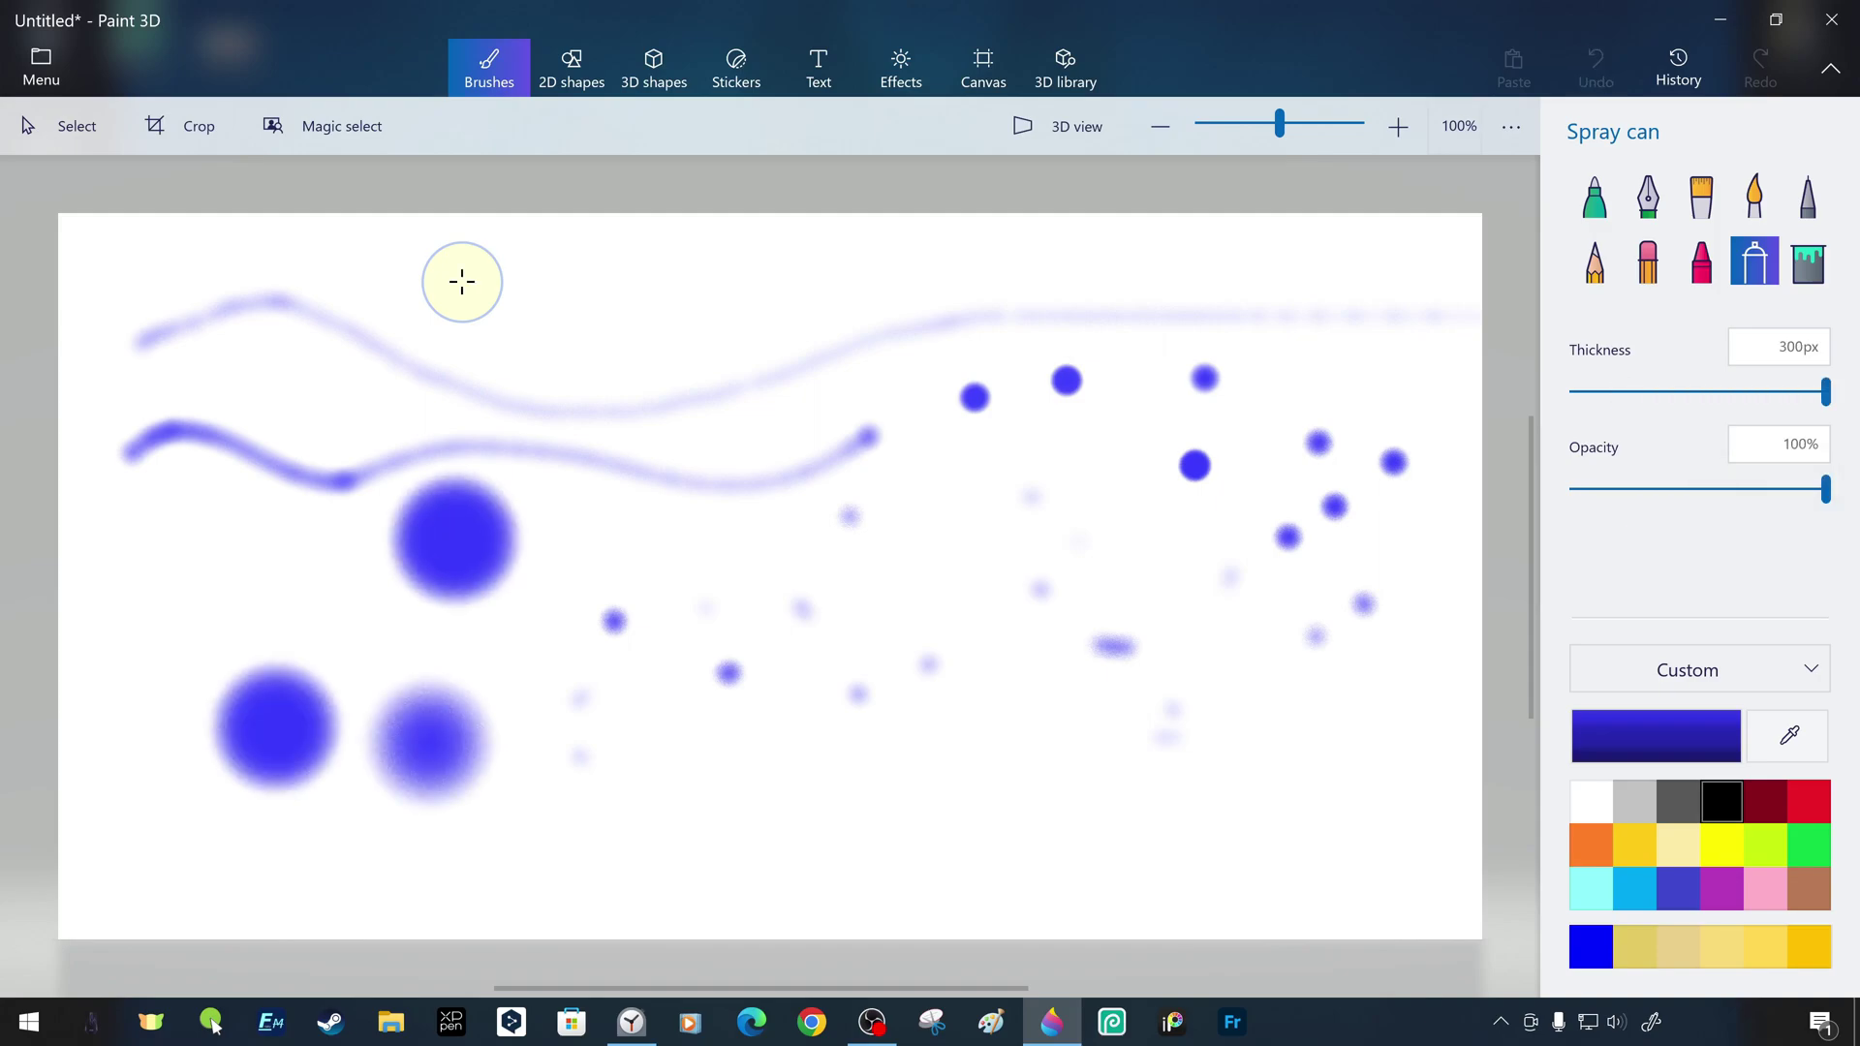
{"action": "left_click", "coordinate": [757, 806]}
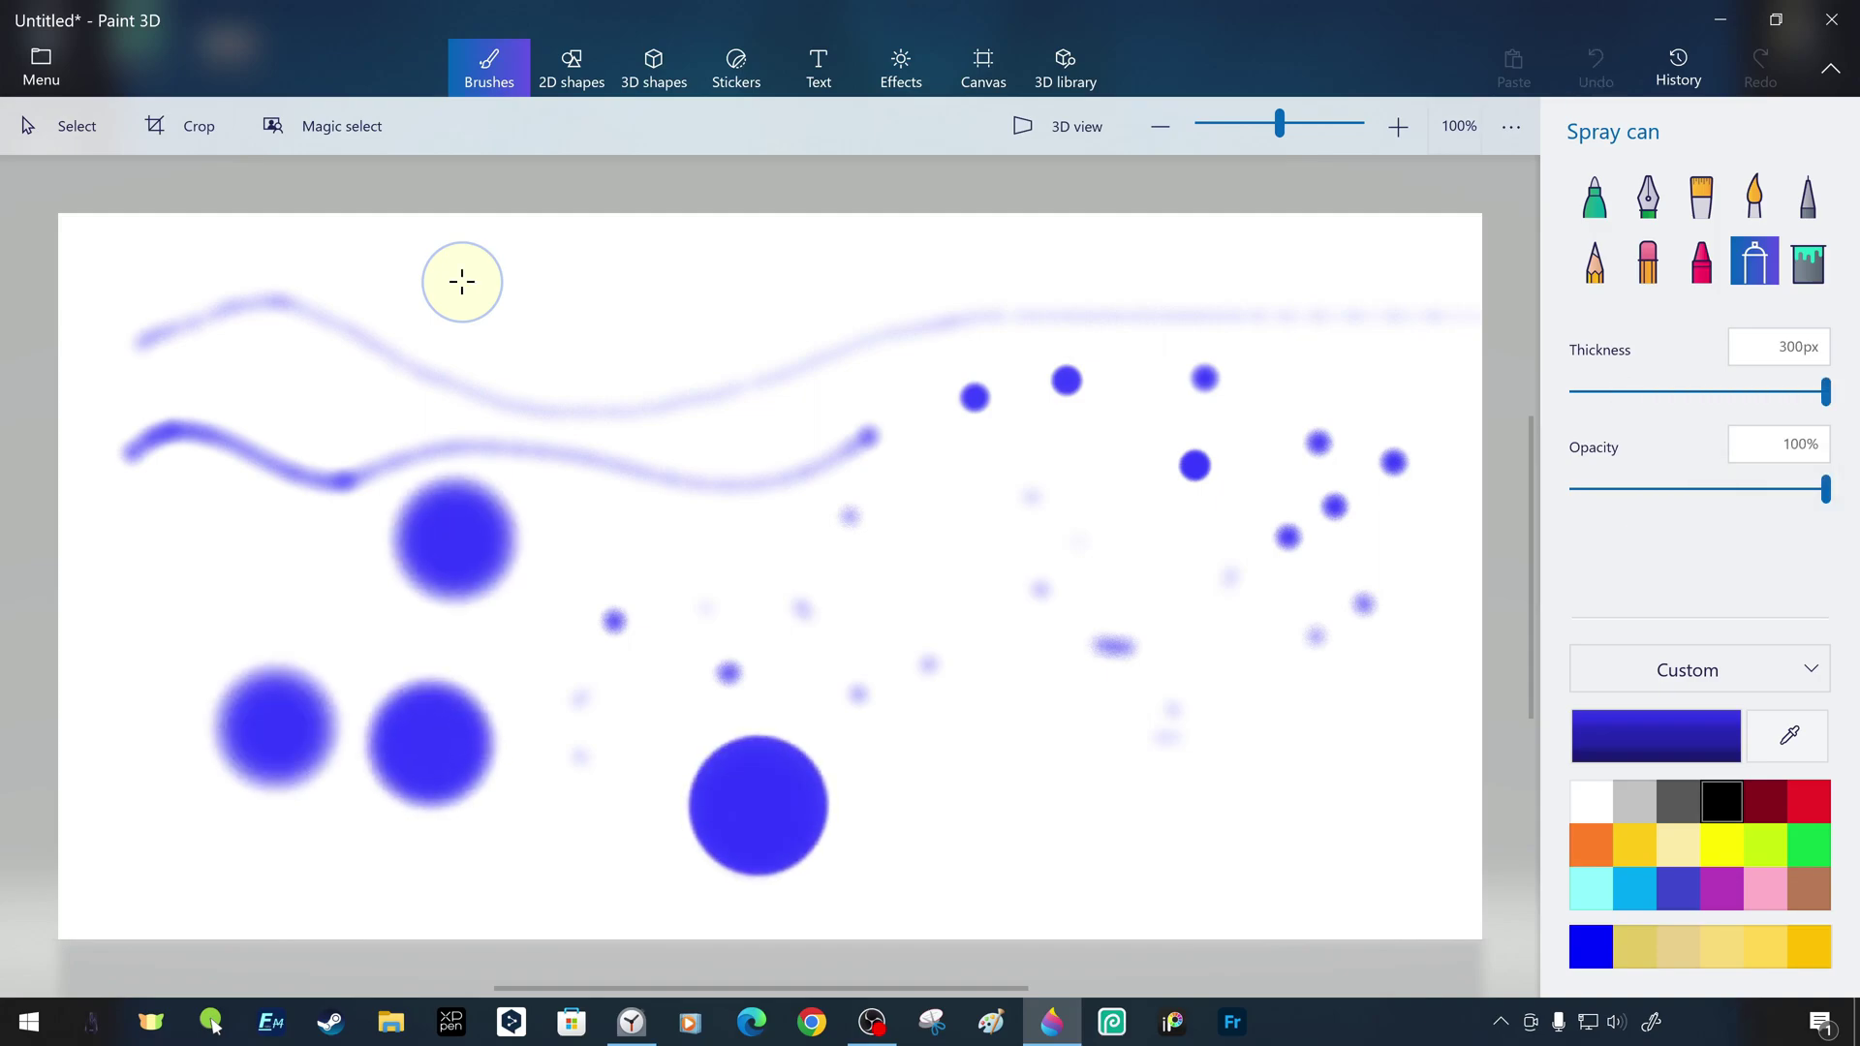
{"action": "left_click_drag", "start_coordinate": [758, 805], "coordinate": [988, 792]}
{"action": "left_click_drag", "start_coordinate": [799, 713], "coordinate": [757, 726]}
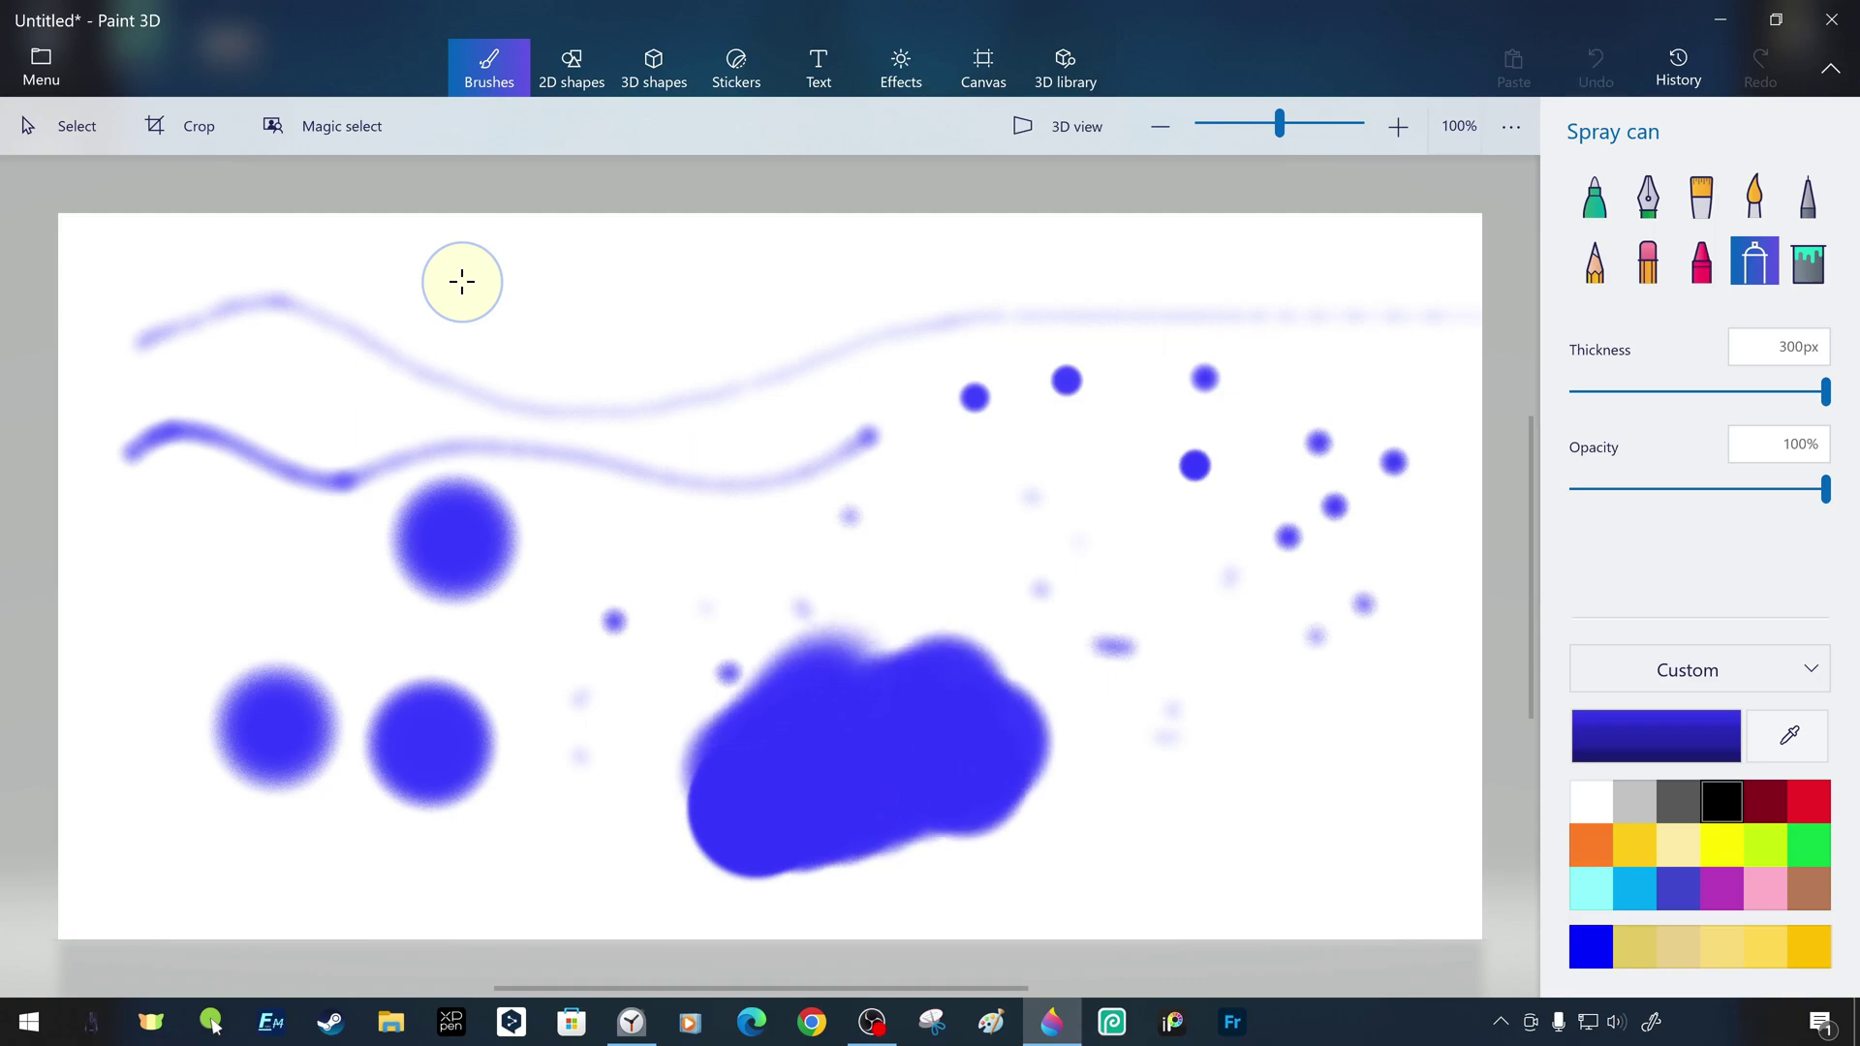
{"action": "left_click_drag", "start_coordinate": [872, 727], "coordinate": [889, 713]}
{"action": "left_click", "coordinate": [1334, 843]}
{"action": "left_click", "coordinate": [1413, 692]}
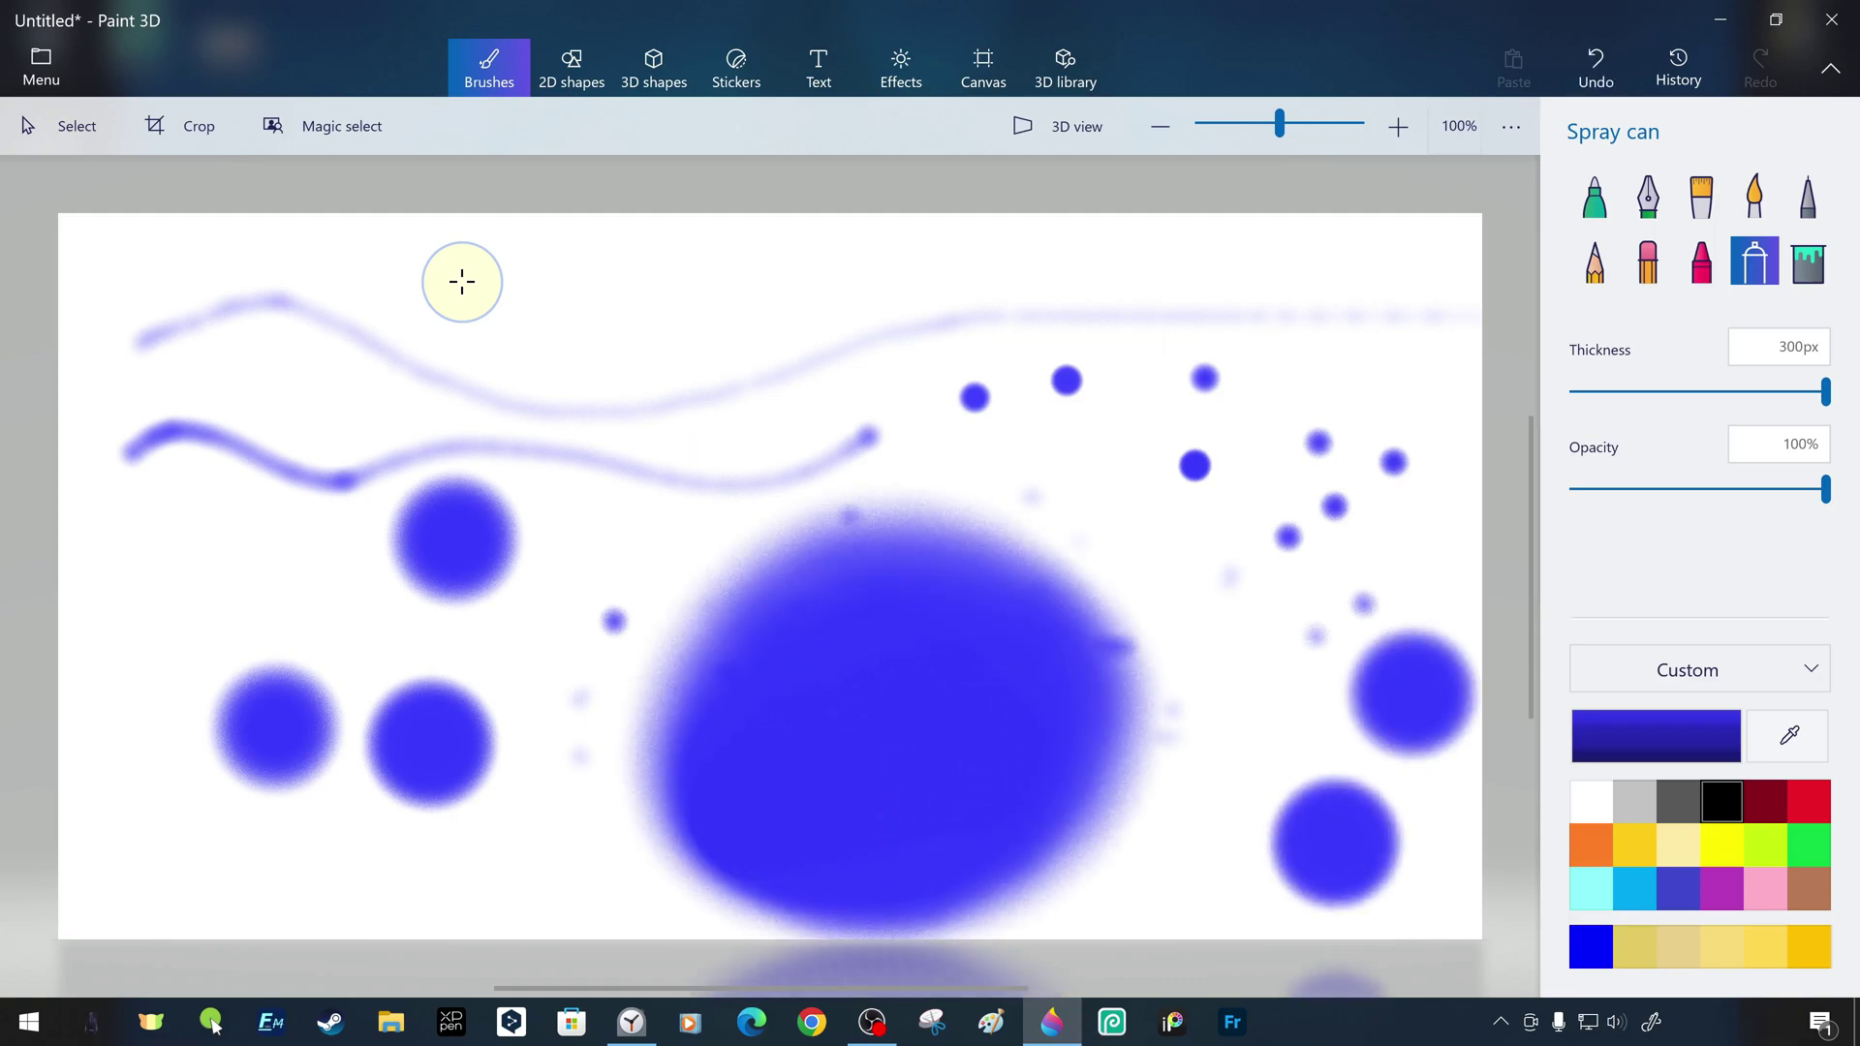
At 1-3% opacity, spray faint blue circles and haze, thinning the spray to 77px
{"action": "left_click_drag", "start_coordinate": [1826, 489], "coordinate": [1588, 489]}
{"action": "left_click", "coordinate": [1251, 693]}
{"action": "left_click_drag", "start_coordinate": [1198, 559], "coordinate": [1198, 558]}
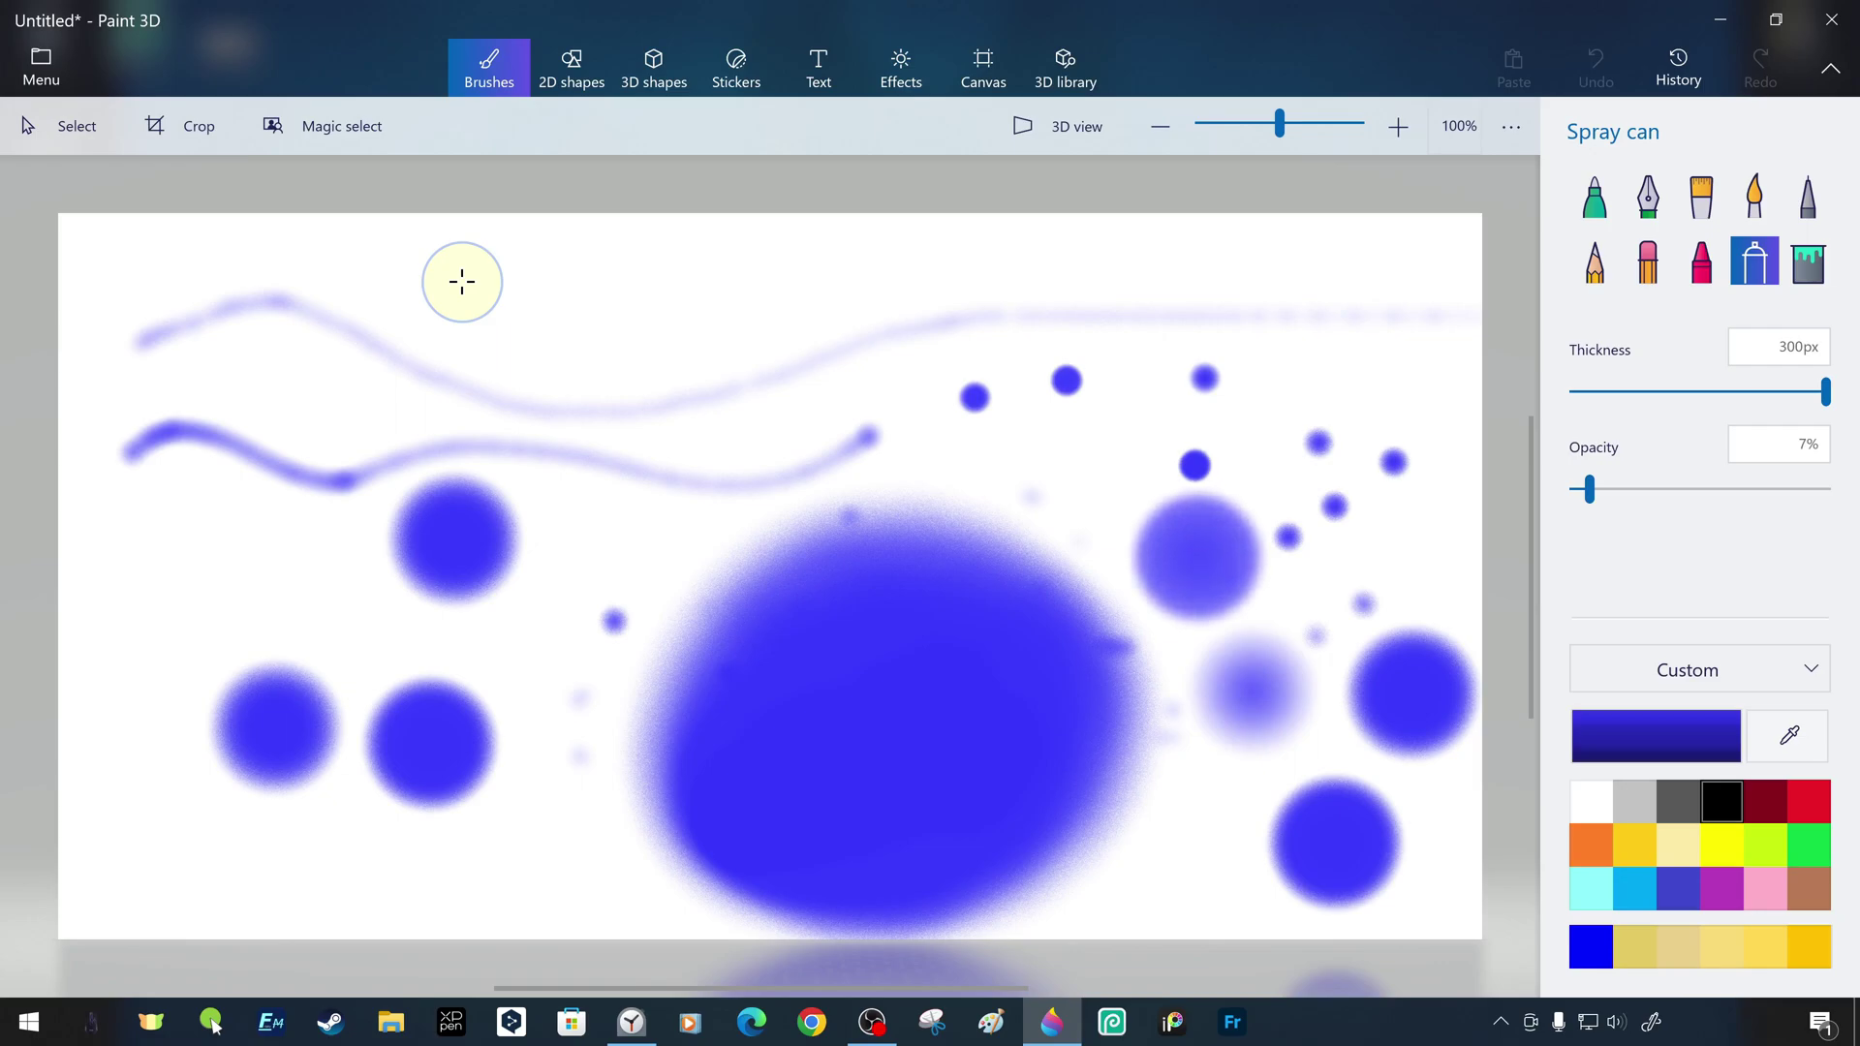
{"action": "left_click_drag", "start_coordinate": [1580, 489], "coordinate": [1573, 489]}
{"action": "left_click_drag", "start_coordinate": [1384, 368], "coordinate": [1388, 365]}
{"action": "left_click", "coordinate": [1404, 257]}
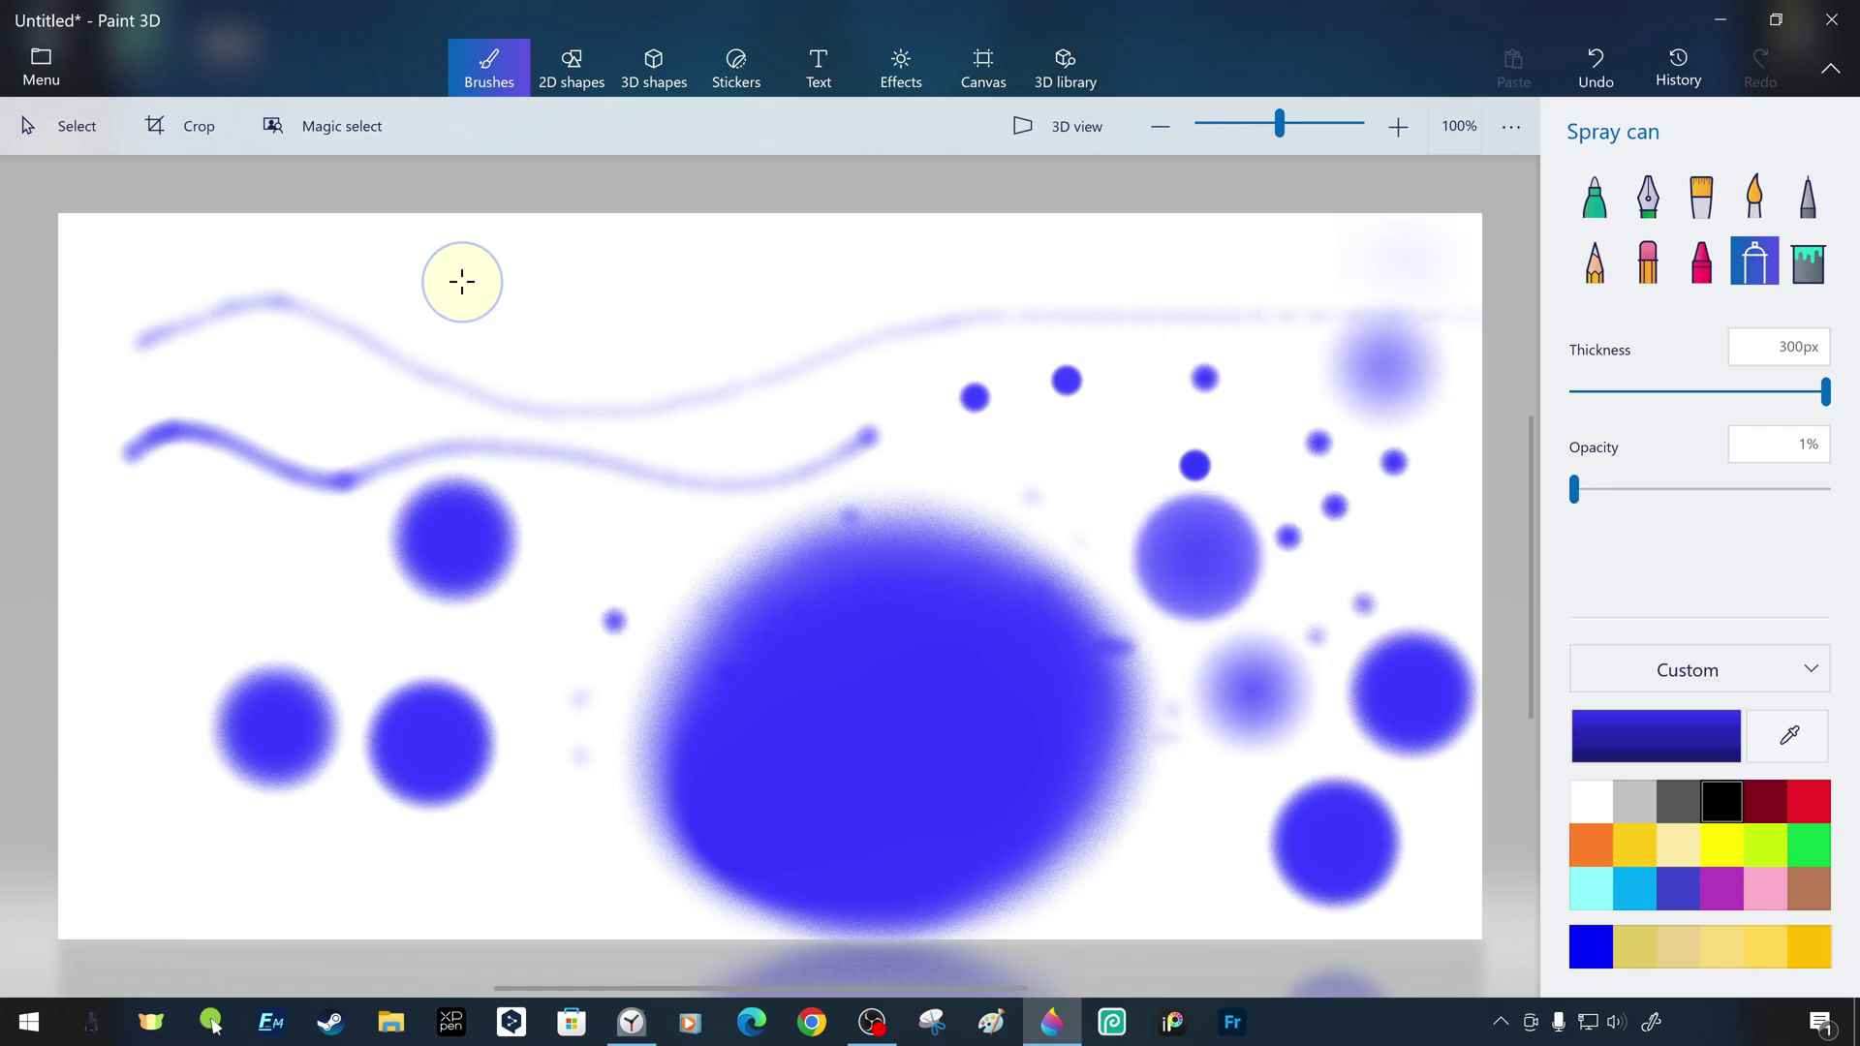
{"action": "left_click_drag", "start_coordinate": [581, 800], "coordinate": [574, 741]}
{"action": "mouse_move", "coordinate": [610, 668]}
{"action": "left_mouse_down"}
{"action": "mouse_move", "coordinate": [552, 626]}
{"action": "mouse_move", "coordinate": [538, 669]}
{"action": "mouse_move", "coordinate": [219, 626]}
{"action": "mouse_move", "coordinate": [611, 880]}
{"action": "left_mouse_up"}
{"action": "left_click_drag", "start_coordinate": [683, 334], "coordinate": [719, 313]}
{"action": "left_click_drag", "start_coordinate": [1617, 489], "coordinate": [1578, 489]}
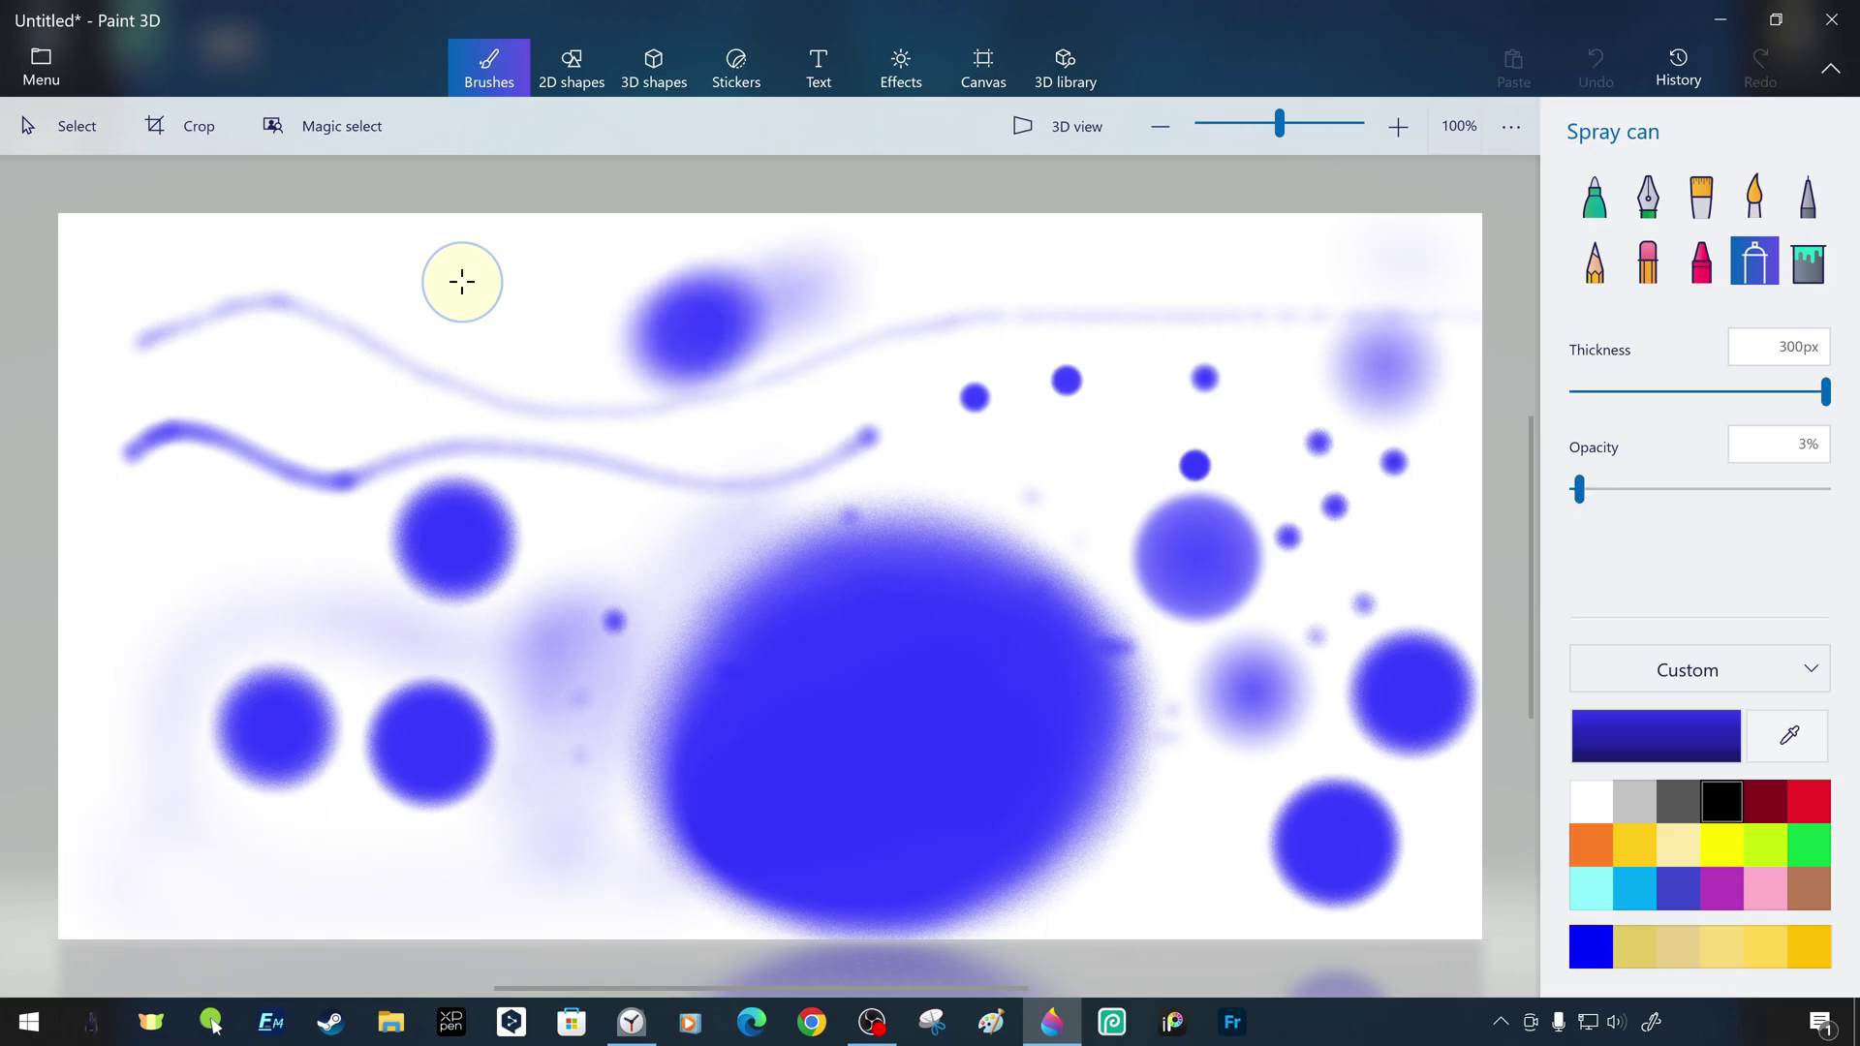
{"action": "left_click_drag", "start_coordinate": [727, 298], "coordinate": [1387, 262]}
{"action": "left_click_drag", "start_coordinate": [1825, 394], "coordinate": [1619, 392]}
{"action": "left_click", "coordinate": [1766, 843]}
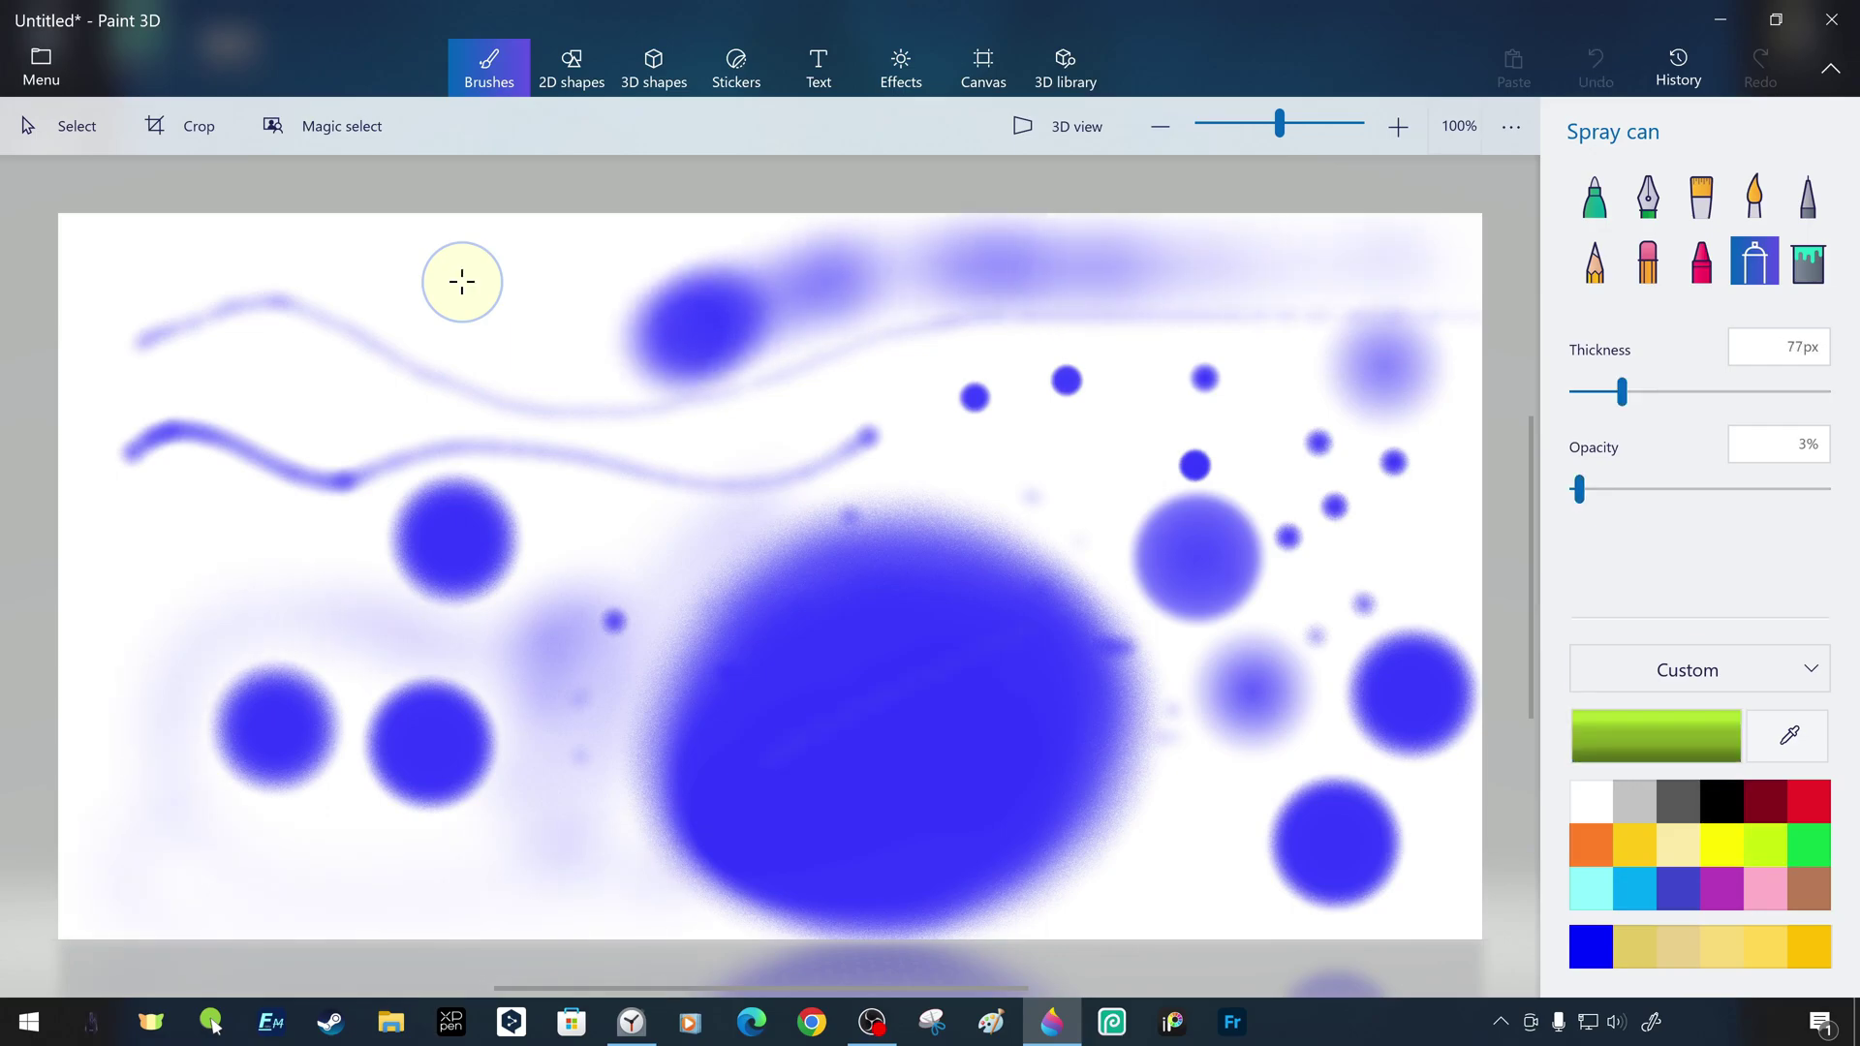
Spray a green stroke along the top and a green star over the big circle
{"action": "left_click", "coordinate": [749, 773]}
{"action": "left_click_drag", "start_coordinate": [1580, 490], "coordinate": [1825, 490]}
{"action": "left_click", "coordinate": [671, 353]}
{"action": "left_click_drag", "start_coordinate": [672, 352], "coordinate": [1330, 266]}
{"action": "left_click_drag", "start_coordinate": [763, 632], "coordinate": [1054, 632]}
{"action": "left_click_drag", "start_coordinate": [1054, 632], "coordinate": [877, 869]}
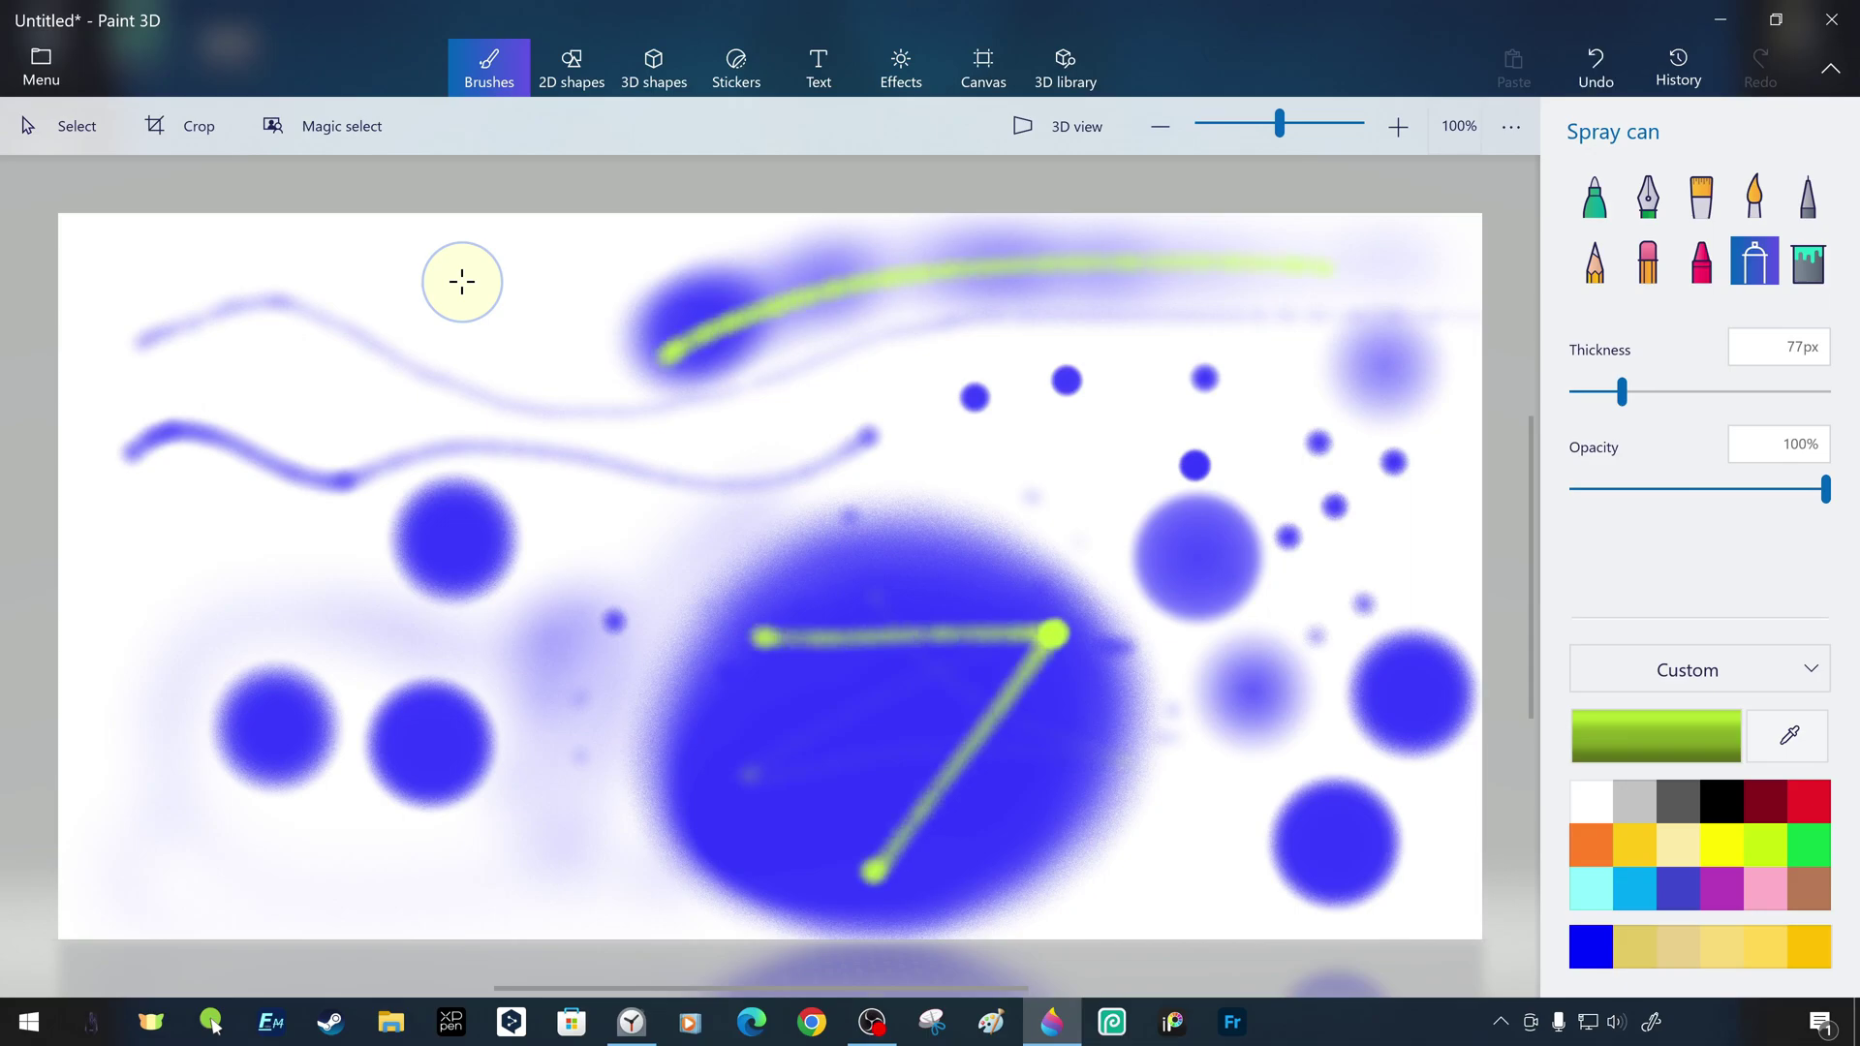
{"action": "left_click_drag", "start_coordinate": [764, 633], "coordinate": [993, 851]}
{"action": "left_click_drag", "start_coordinate": [877, 869], "coordinate": [916, 554]}
{"action": "left_click_drag", "start_coordinate": [916, 553], "coordinate": [1047, 876]}
Spray parallel green strokes at lower left and over the right circles, plus green dots
{"action": "left_click_drag", "start_coordinate": [363, 770], "coordinate": [541, 640]}
{"action": "left_click_drag", "start_coordinate": [370, 829], "coordinate": [567, 667]}
{"action": "left_click_drag", "start_coordinate": [353, 631], "coordinate": [538, 480]}
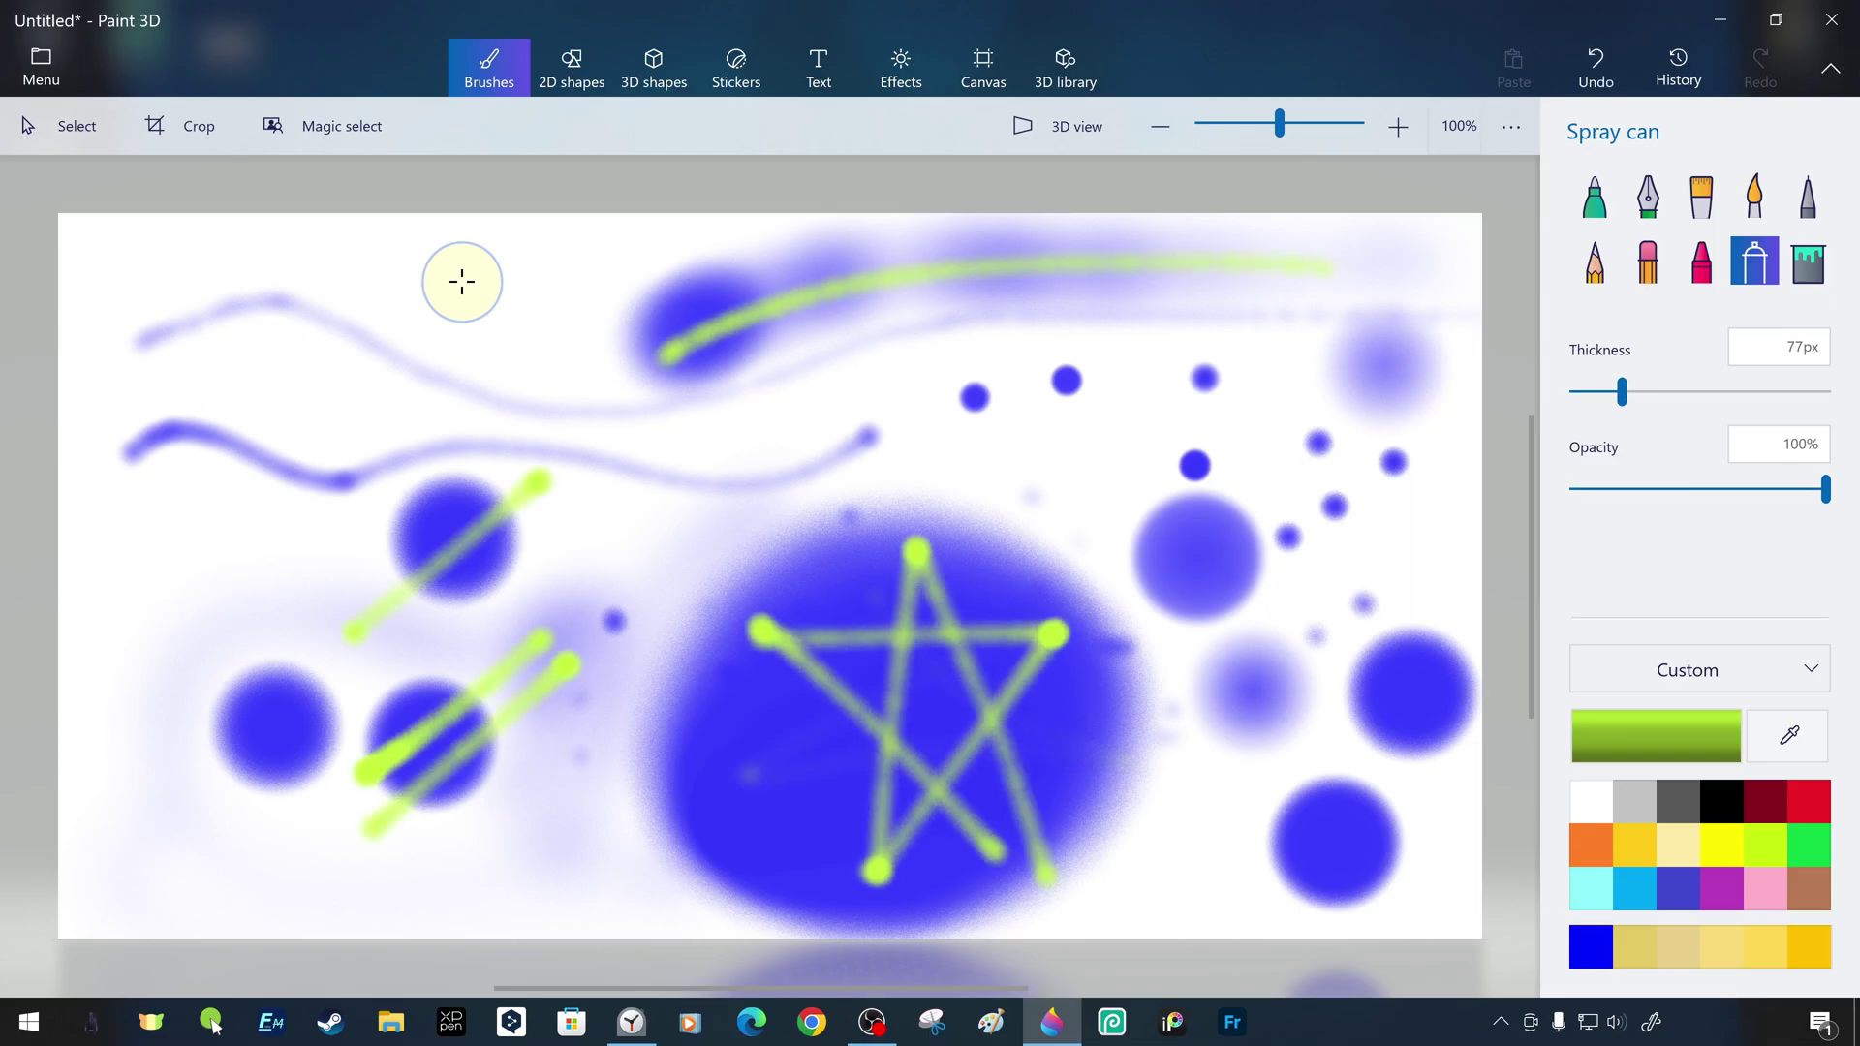
{"action": "left_click_drag", "start_coordinate": [1158, 526], "coordinate": [1453, 744]}
{"action": "left_click", "coordinate": [1221, 789]}
{"action": "left_click", "coordinate": [1086, 462]}
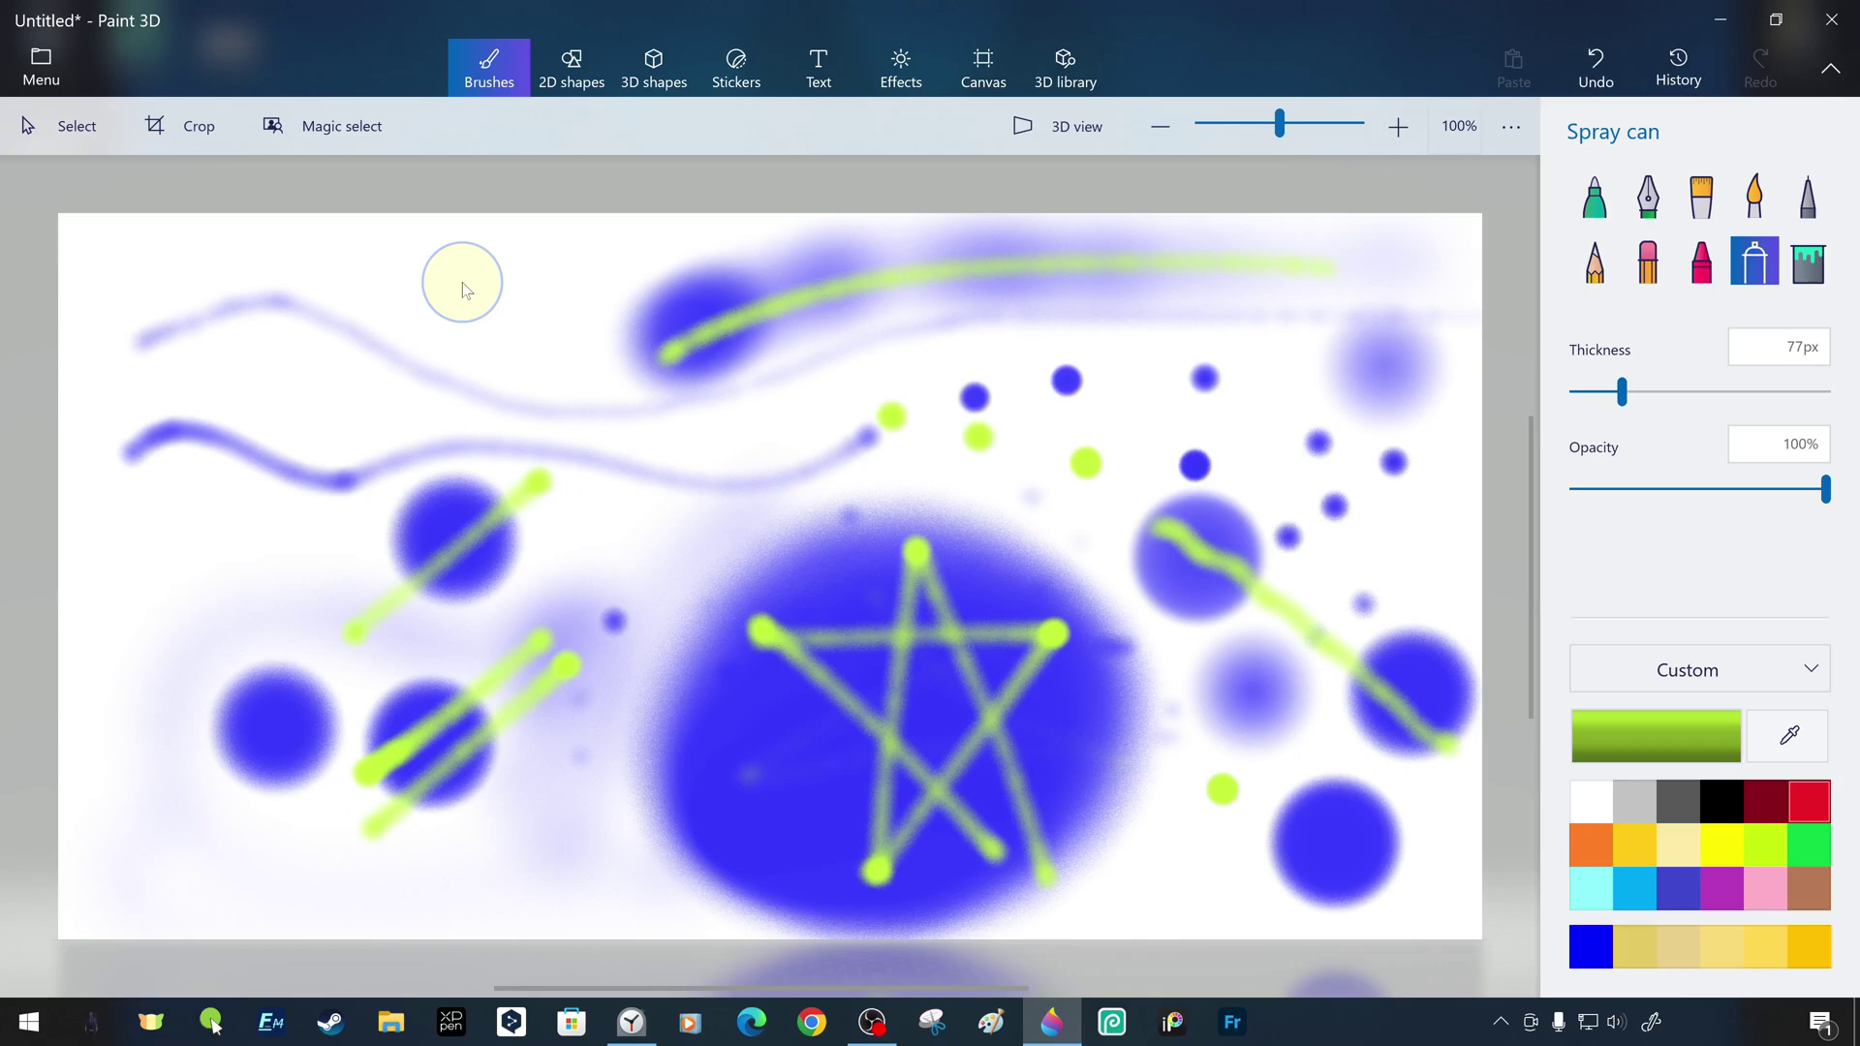
Spray red question marks, curls and a crosshatch, thinning the spray to 49px
{"action": "left_click", "coordinate": [1809, 801]}
{"action": "left_click", "coordinate": [563, 371]}
{"action": "left_click_drag", "start_coordinate": [515, 313], "coordinate": [566, 342]}
{"action": "left_click_drag", "start_coordinate": [168, 560], "coordinate": [197, 597]}
{"action": "left_click", "coordinate": [231, 611]}
{"action": "left_click_drag", "start_coordinate": [172, 807], "coordinate": [175, 901]}
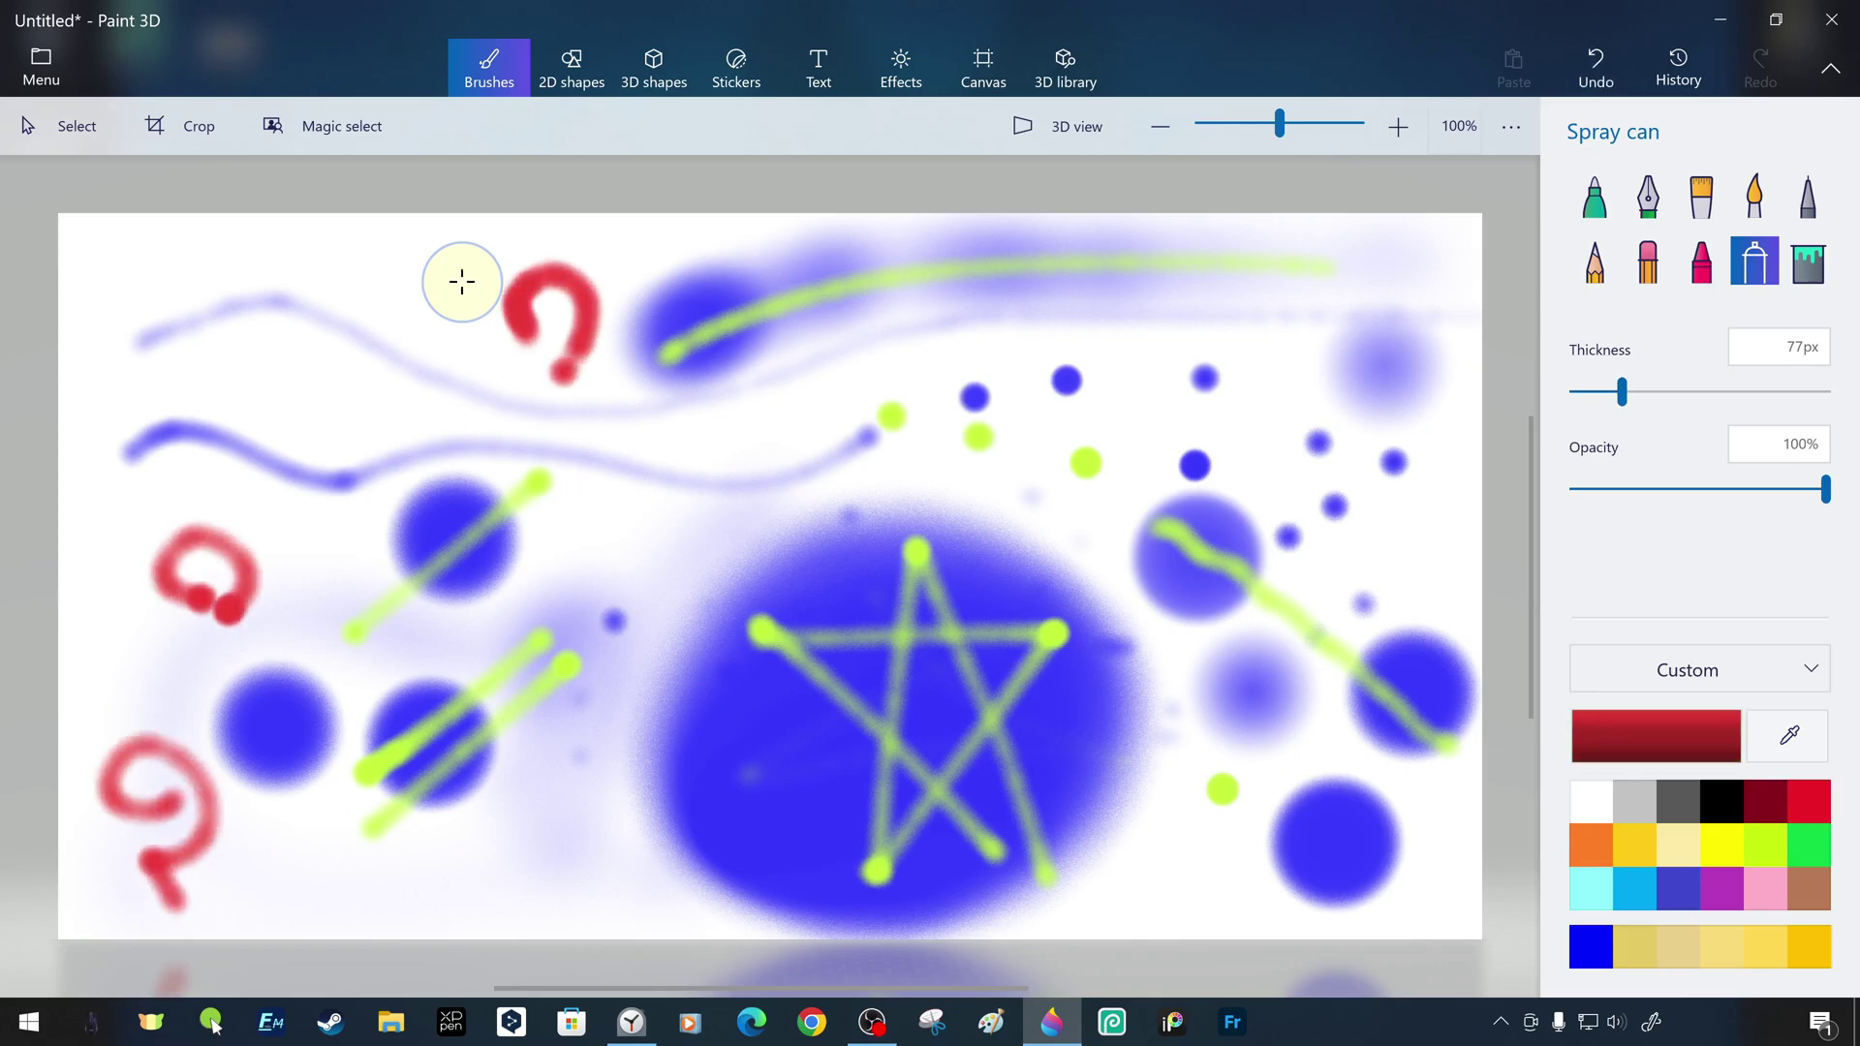
{"action": "left_click_drag", "start_coordinate": [1622, 392], "coordinate": [1595, 393]}
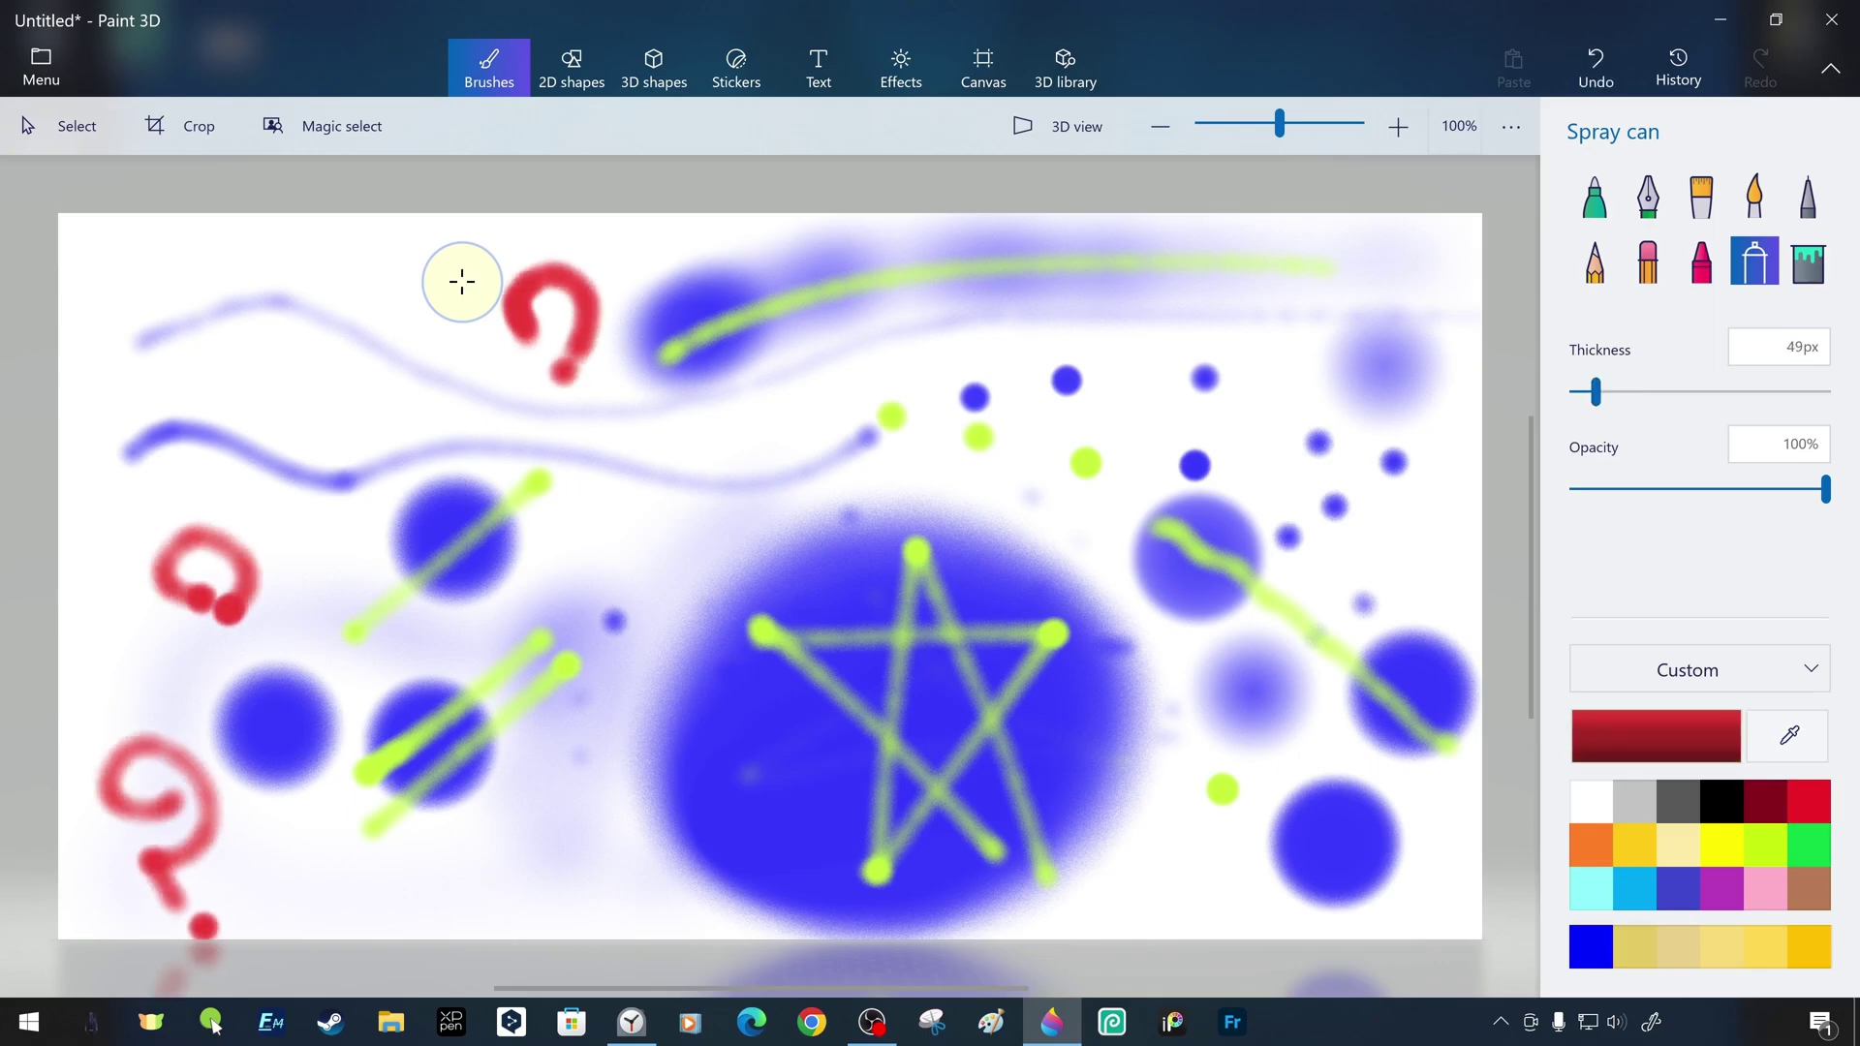
{"action": "left_click_drag", "start_coordinate": [269, 371], "coordinate": [259, 401]}
{"action": "left_click_drag", "start_coordinate": [1169, 797], "coordinate": [1151, 876]}
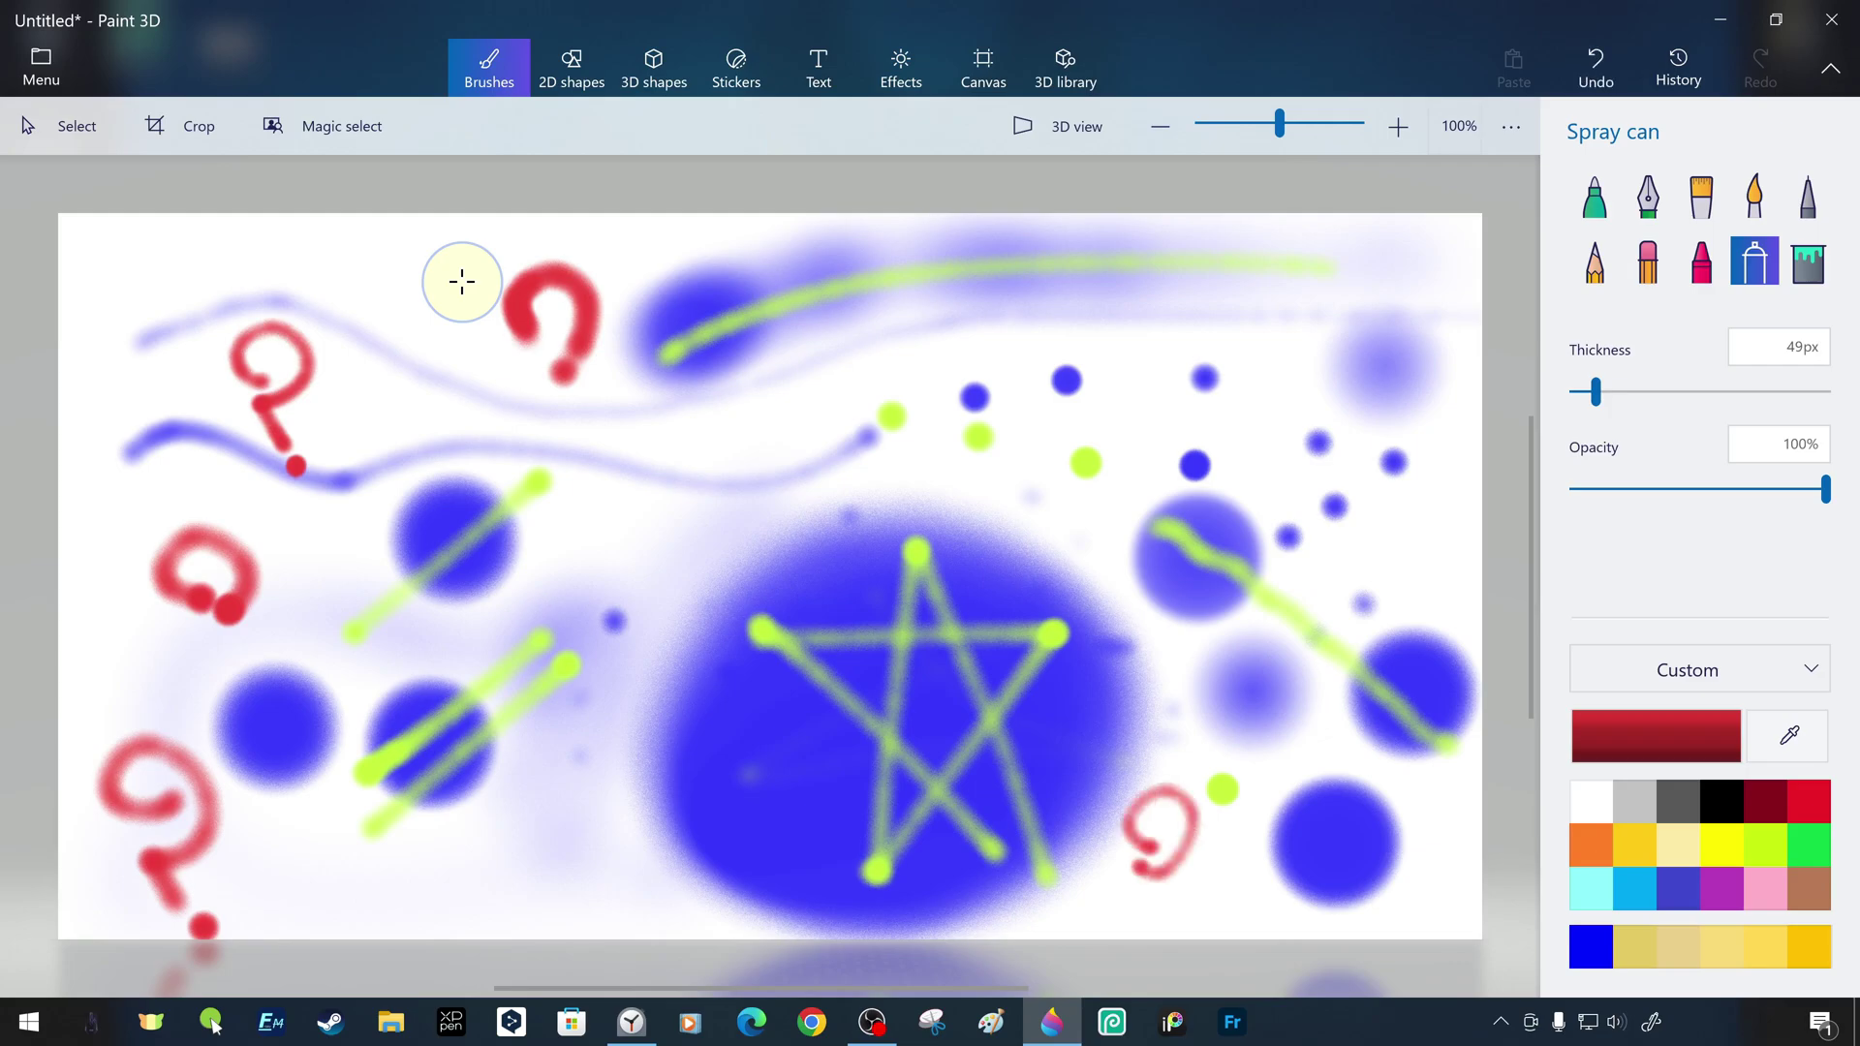
{"action": "mouse_move", "coordinate": [582, 559]}
{"action": "left_mouse_down"}
{"action": "mouse_move", "coordinate": [719, 517]}
{"action": "mouse_move", "coordinate": [669, 473]}
{"action": "left_mouse_up"}
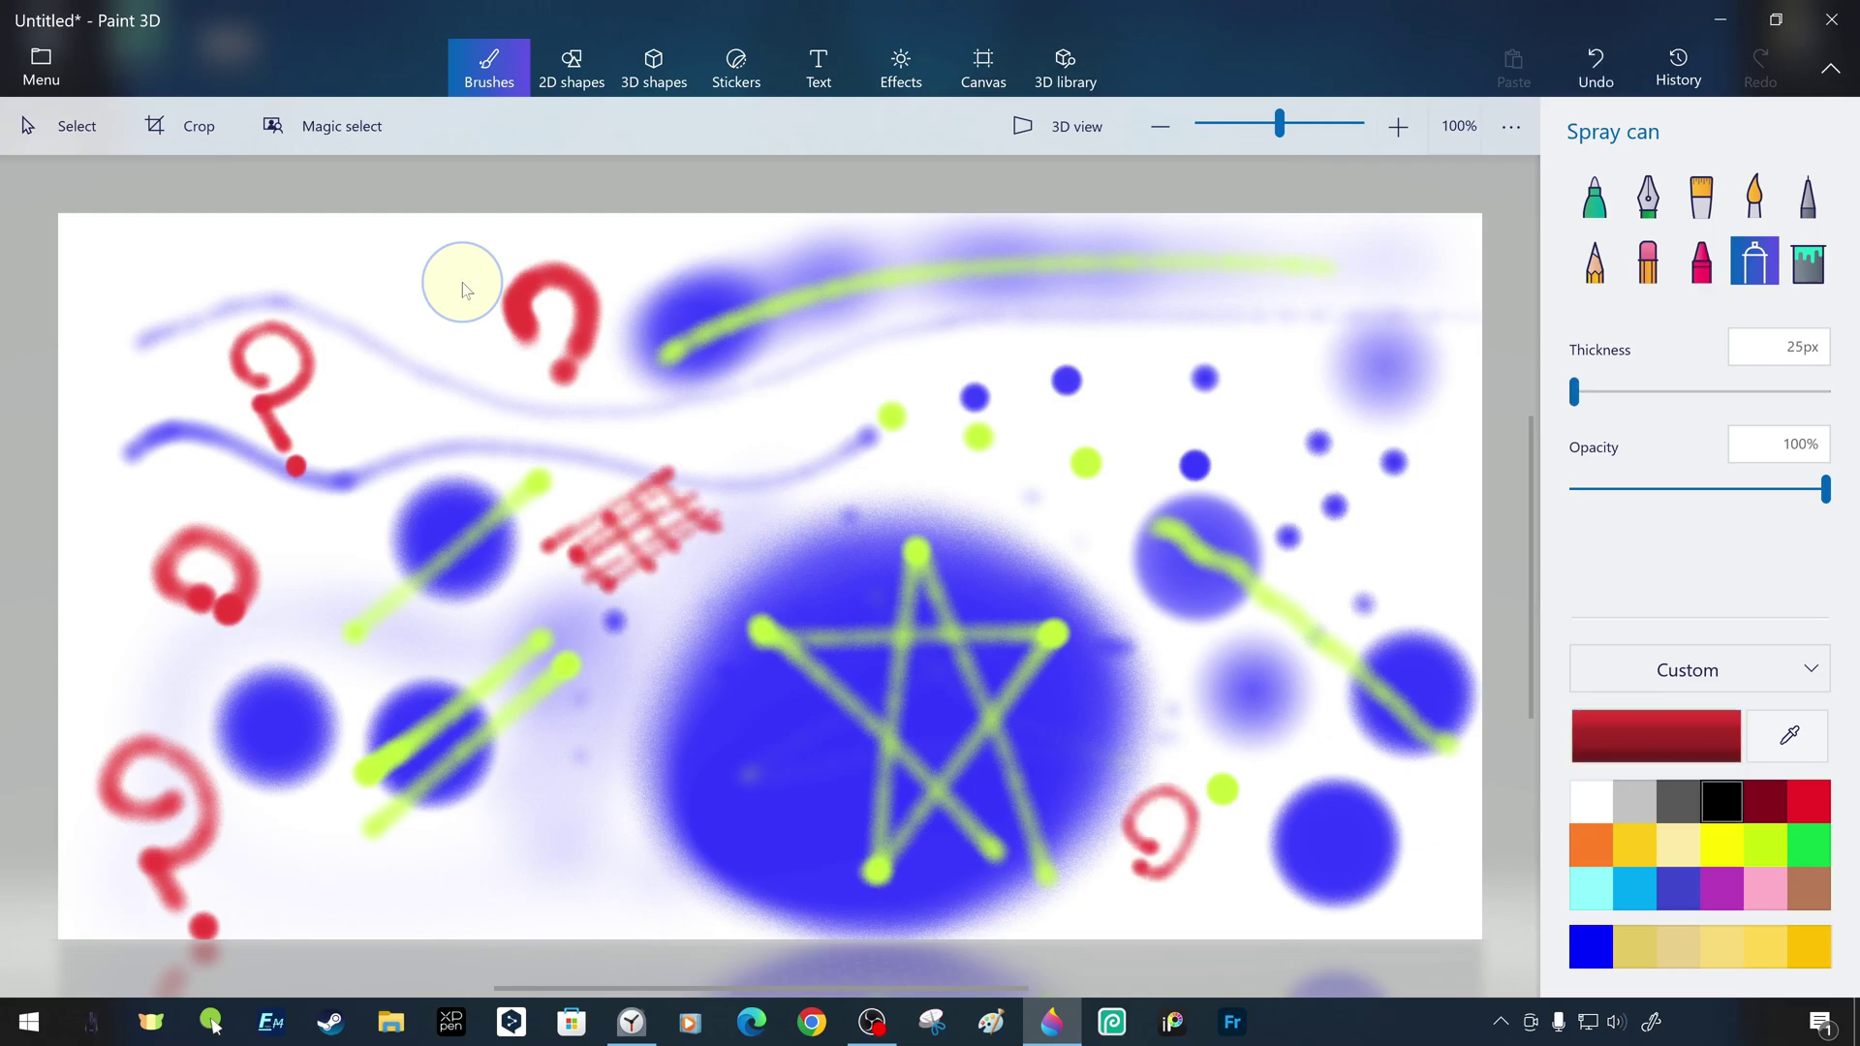
Spray black hatching and zigzags at the top-left corner and near the top centre
{"action": "left_click", "coordinate": [1720, 801]}
{"action": "left_click_drag", "start_coordinate": [184, 218], "coordinate": [86, 303]}
{"action": "left_click_drag", "start_coordinate": [229, 241], "coordinate": [124, 315]}
{"action": "left_click_drag", "start_coordinate": [250, 248], "coordinate": [141, 320]}
{"action": "left_click_drag", "start_coordinate": [207, 293], "coordinate": [164, 324]}
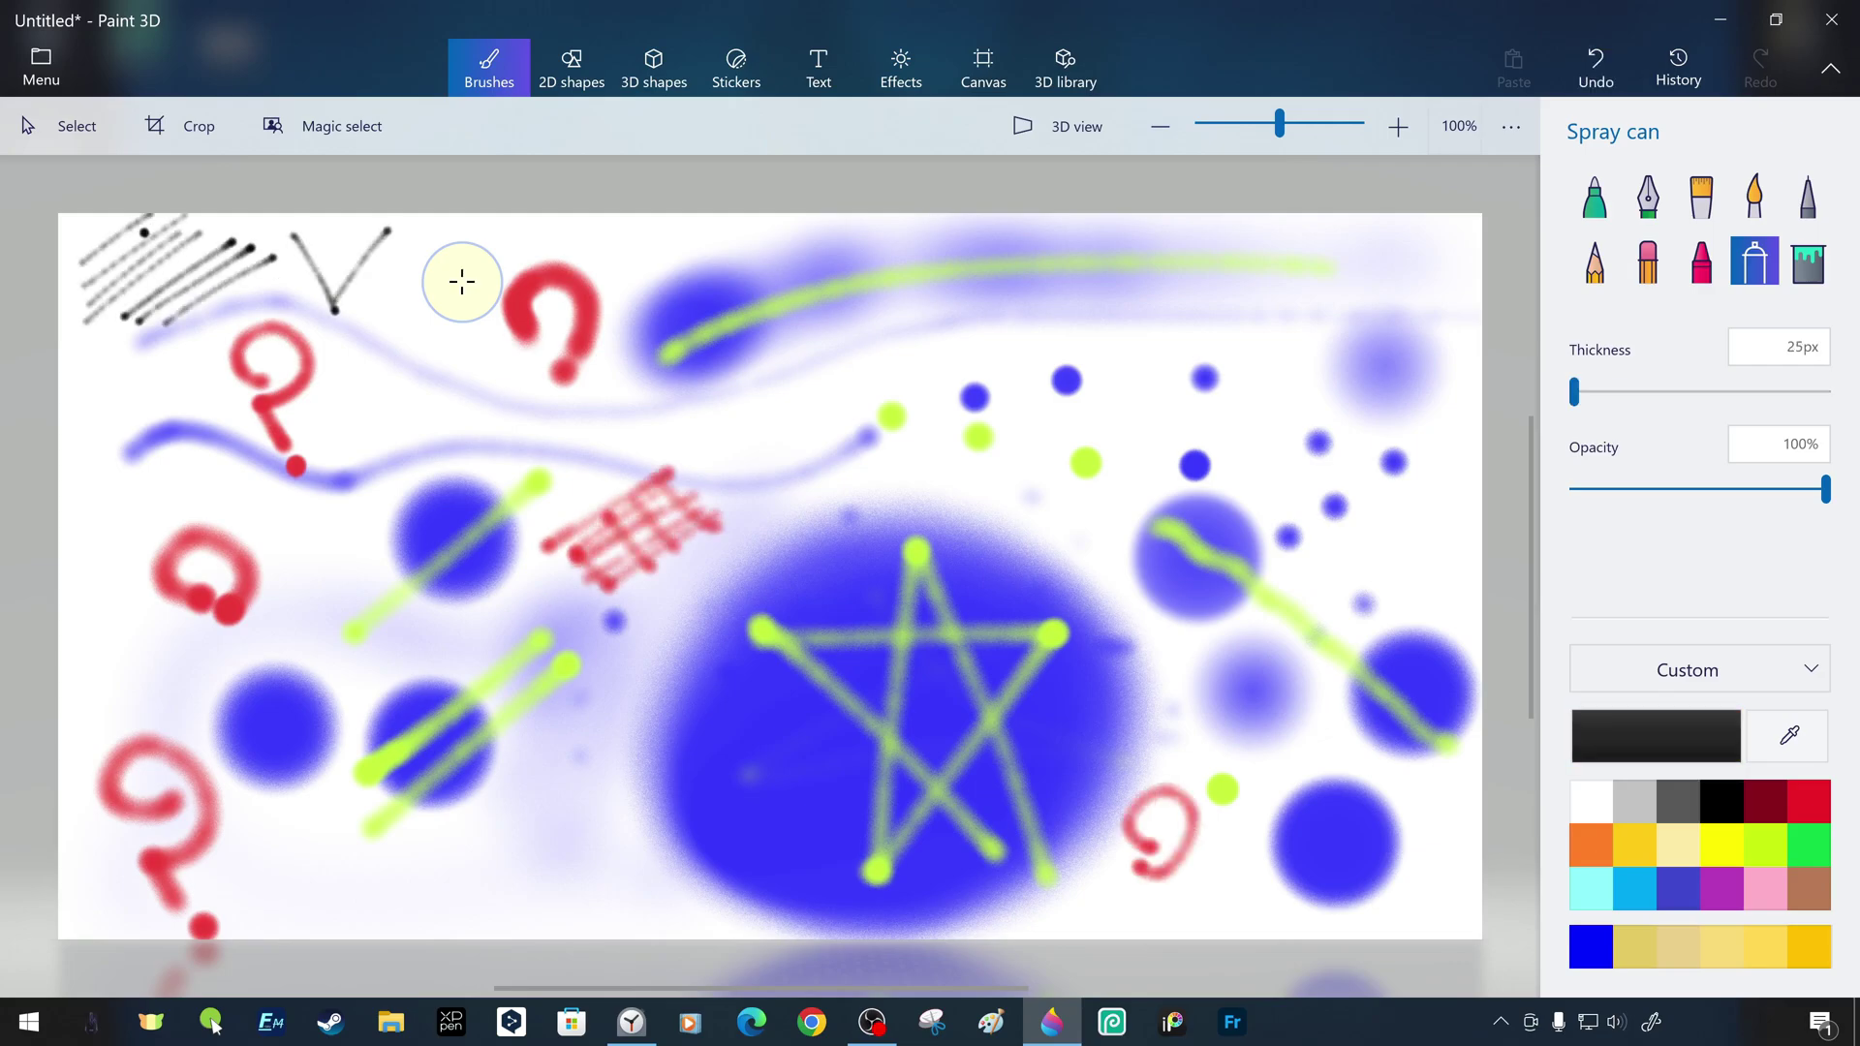
{"action": "left_click_drag", "start_coordinate": [734, 238], "coordinate": [619, 274]}
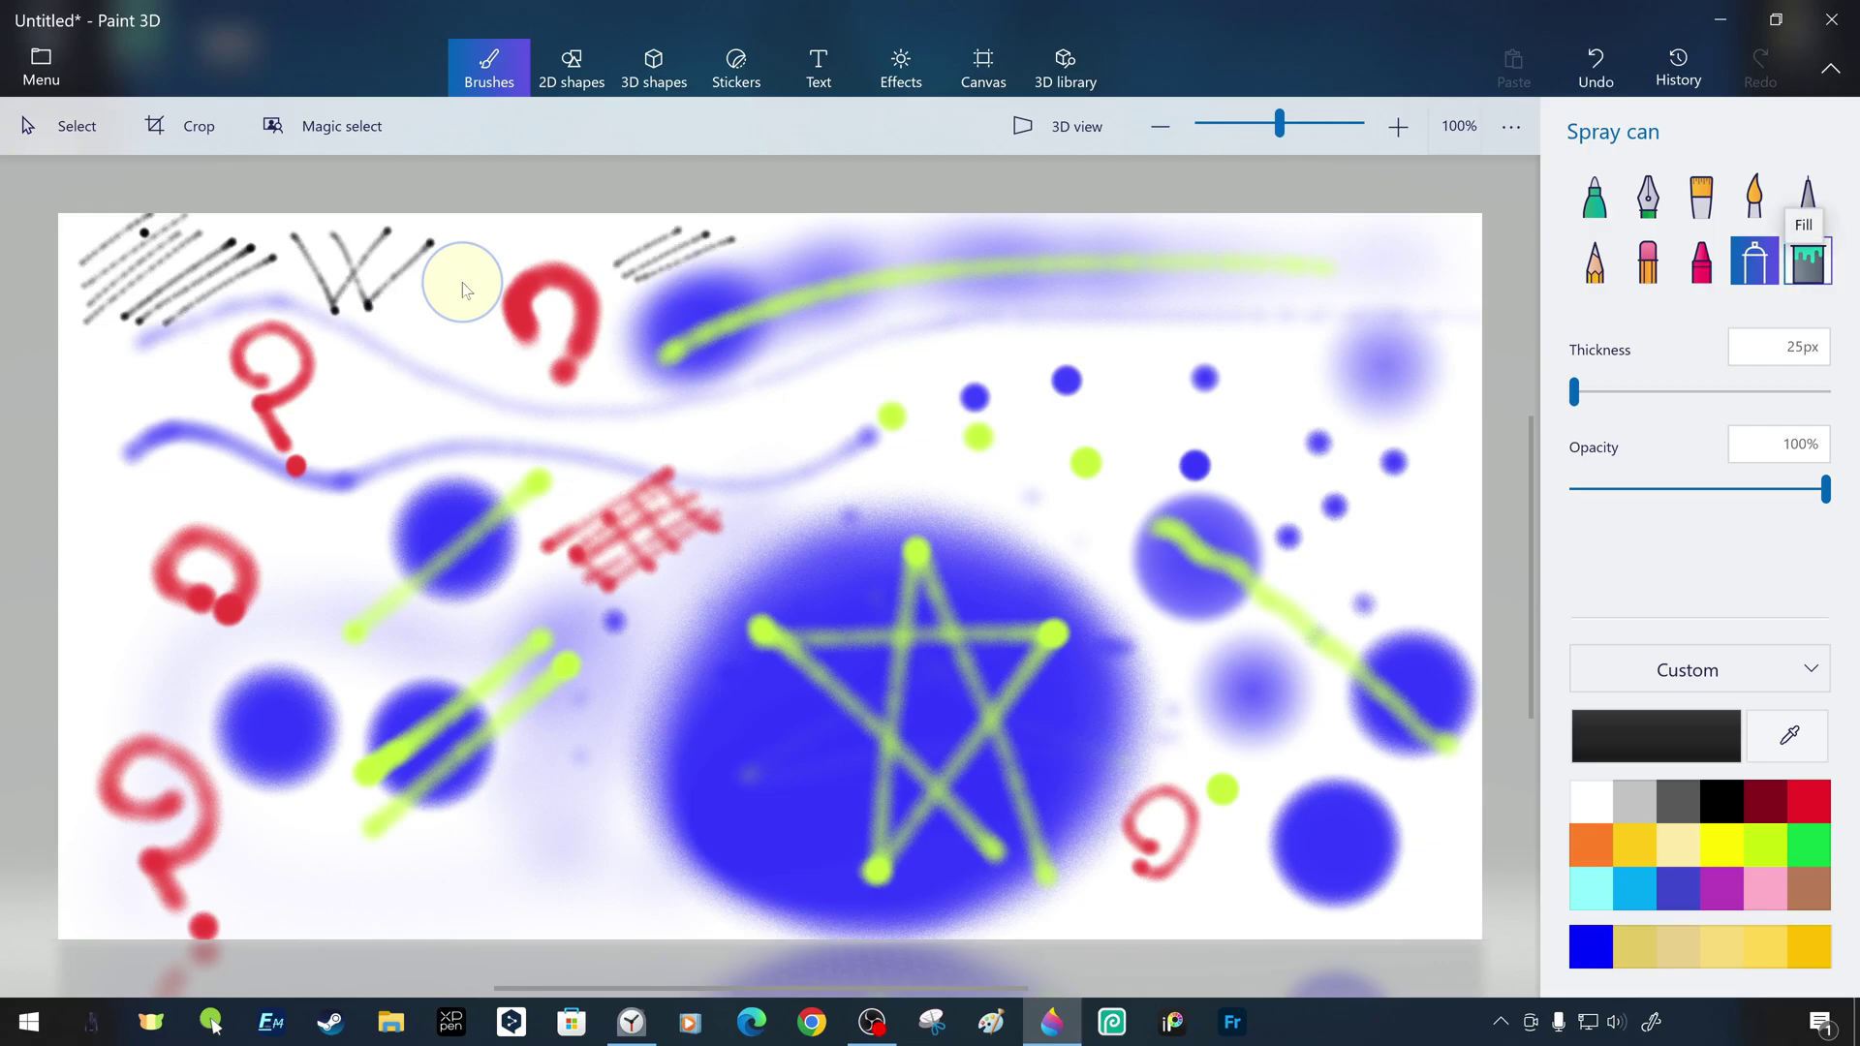
Fill the bottom-right blue circle with lime green
{"action": "left_click", "coordinate": [1809, 262]}
{"action": "left_click", "coordinate": [1765, 845]}
{"action": "left_click", "coordinate": [1334, 843]}
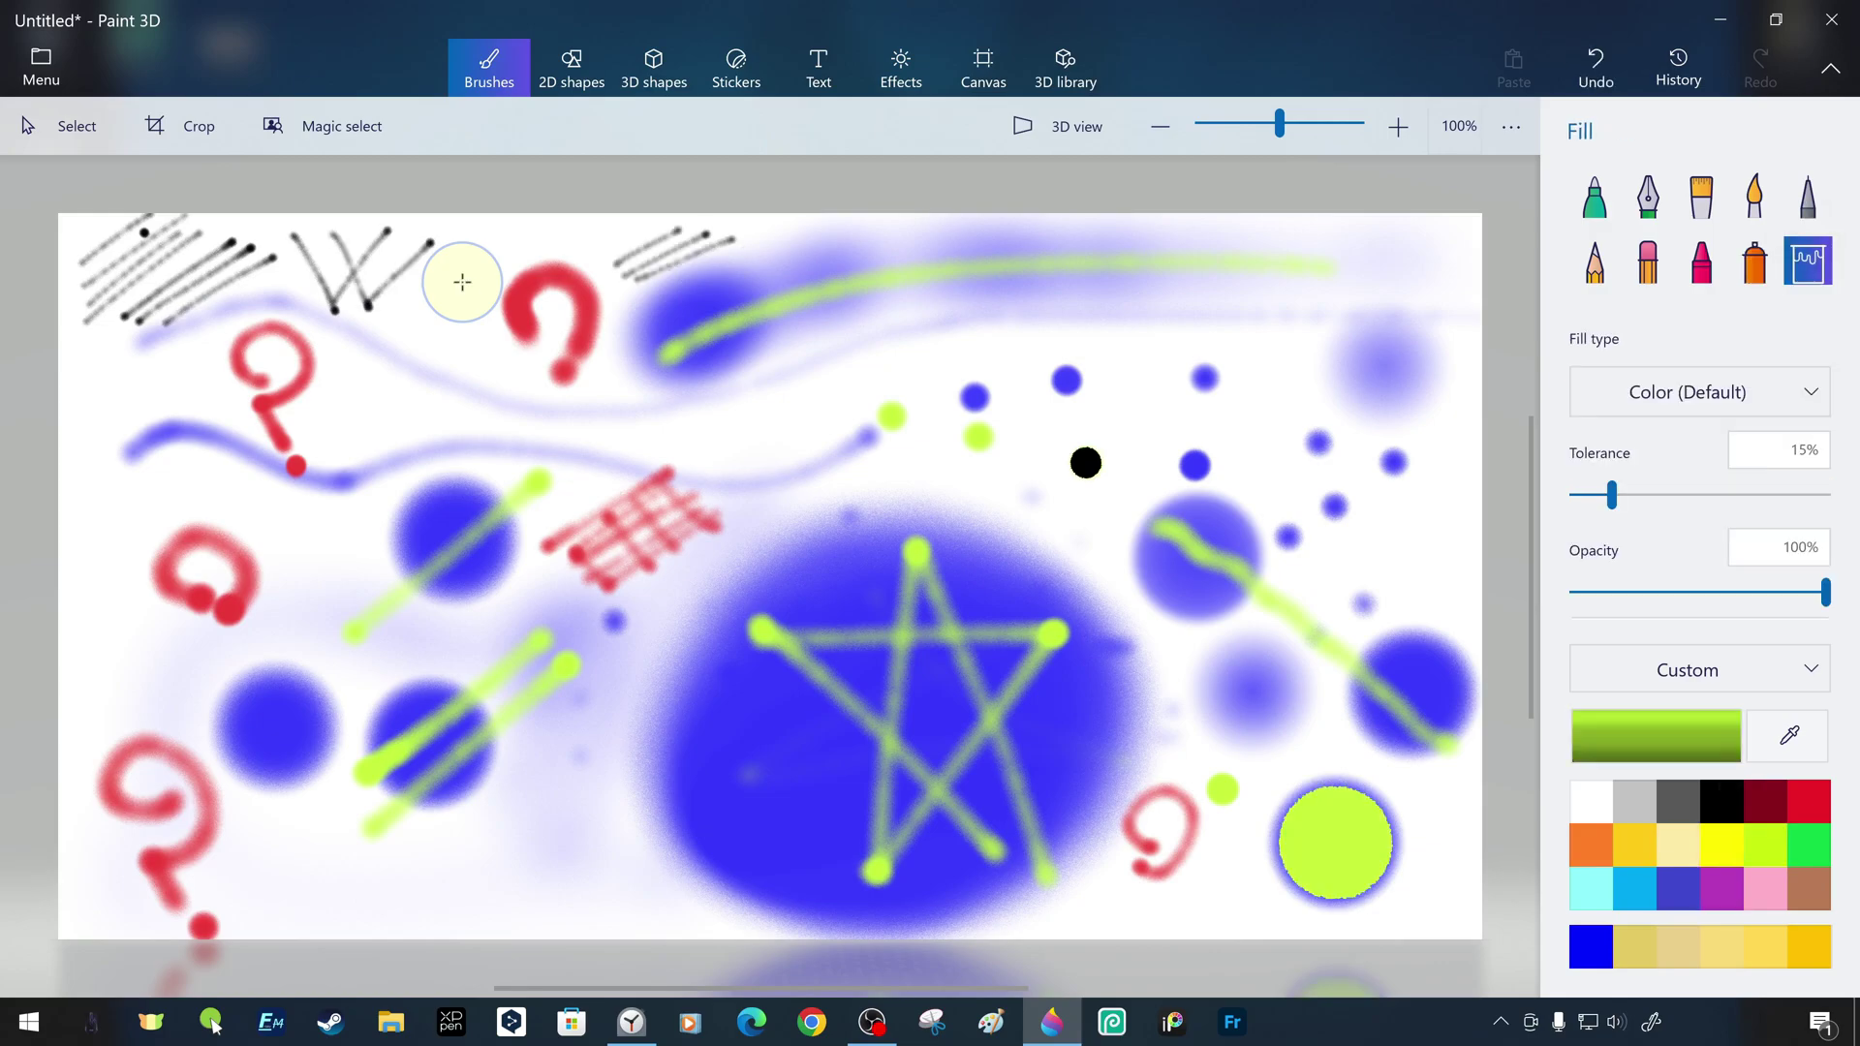
At 100% fill tolerance, flood the whole canvas pale yellow
{"action": "left_click", "coordinate": [1612, 496]}
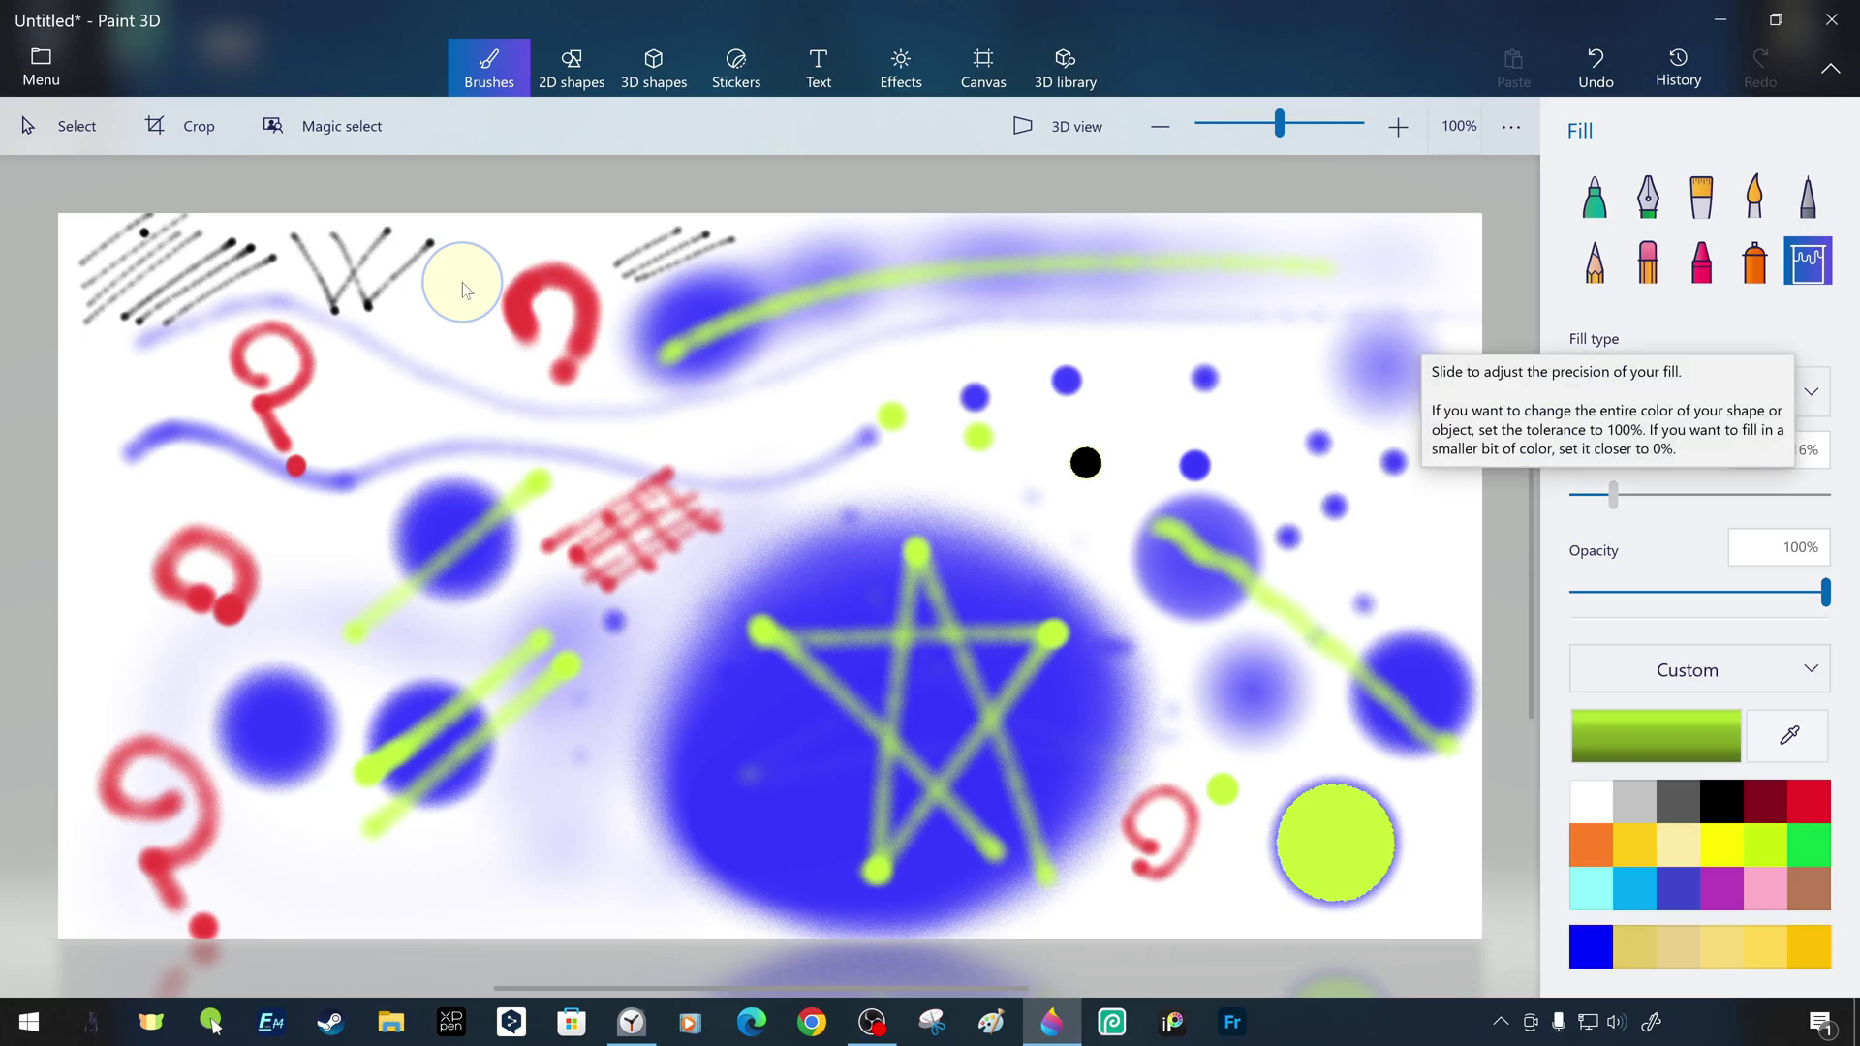
{"action": "left_click_drag", "start_coordinate": [1613, 496], "coordinate": [1825, 496]}
{"action": "left_click", "coordinate": [1722, 947]}
{"action": "left_click", "coordinate": [462, 282]}
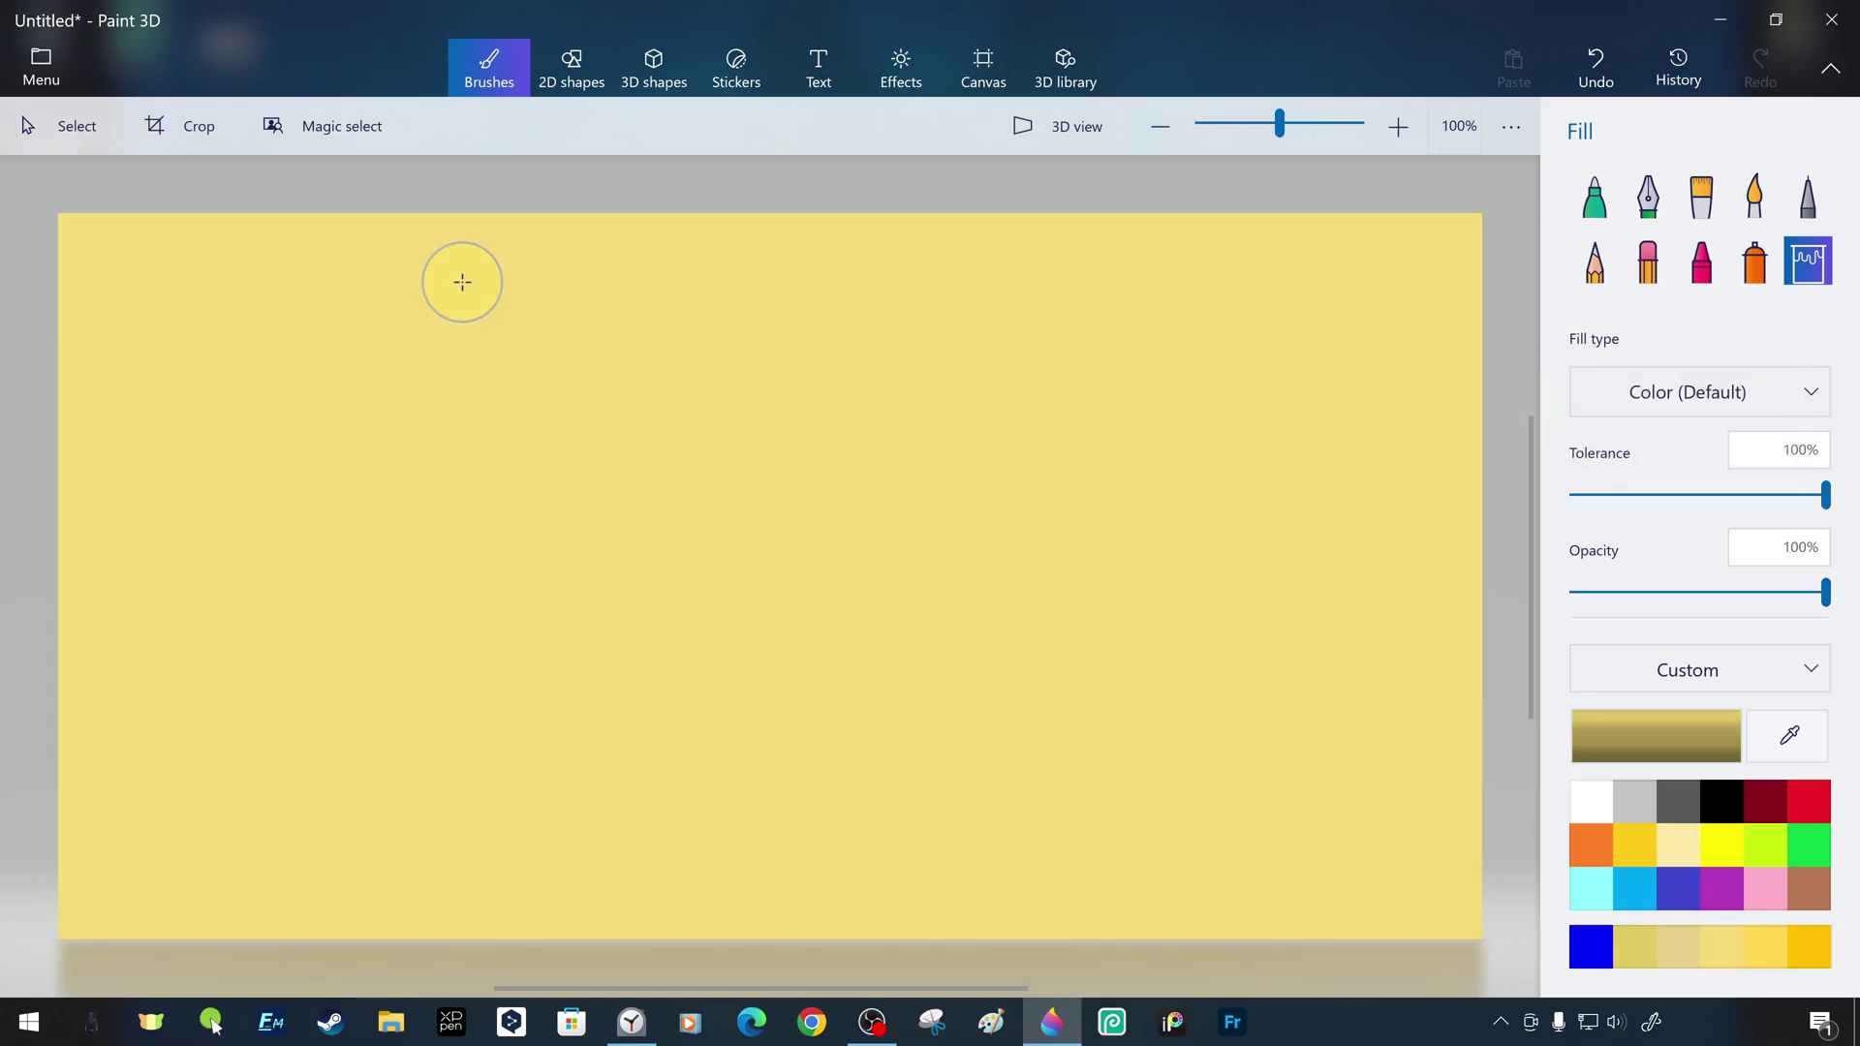
Lower the fill tolerance back down to 1%
{"action": "left_click_drag", "start_coordinate": [1826, 496], "coordinate": [1574, 496]}
{"action": "left_click", "coordinate": [1590, 844]}
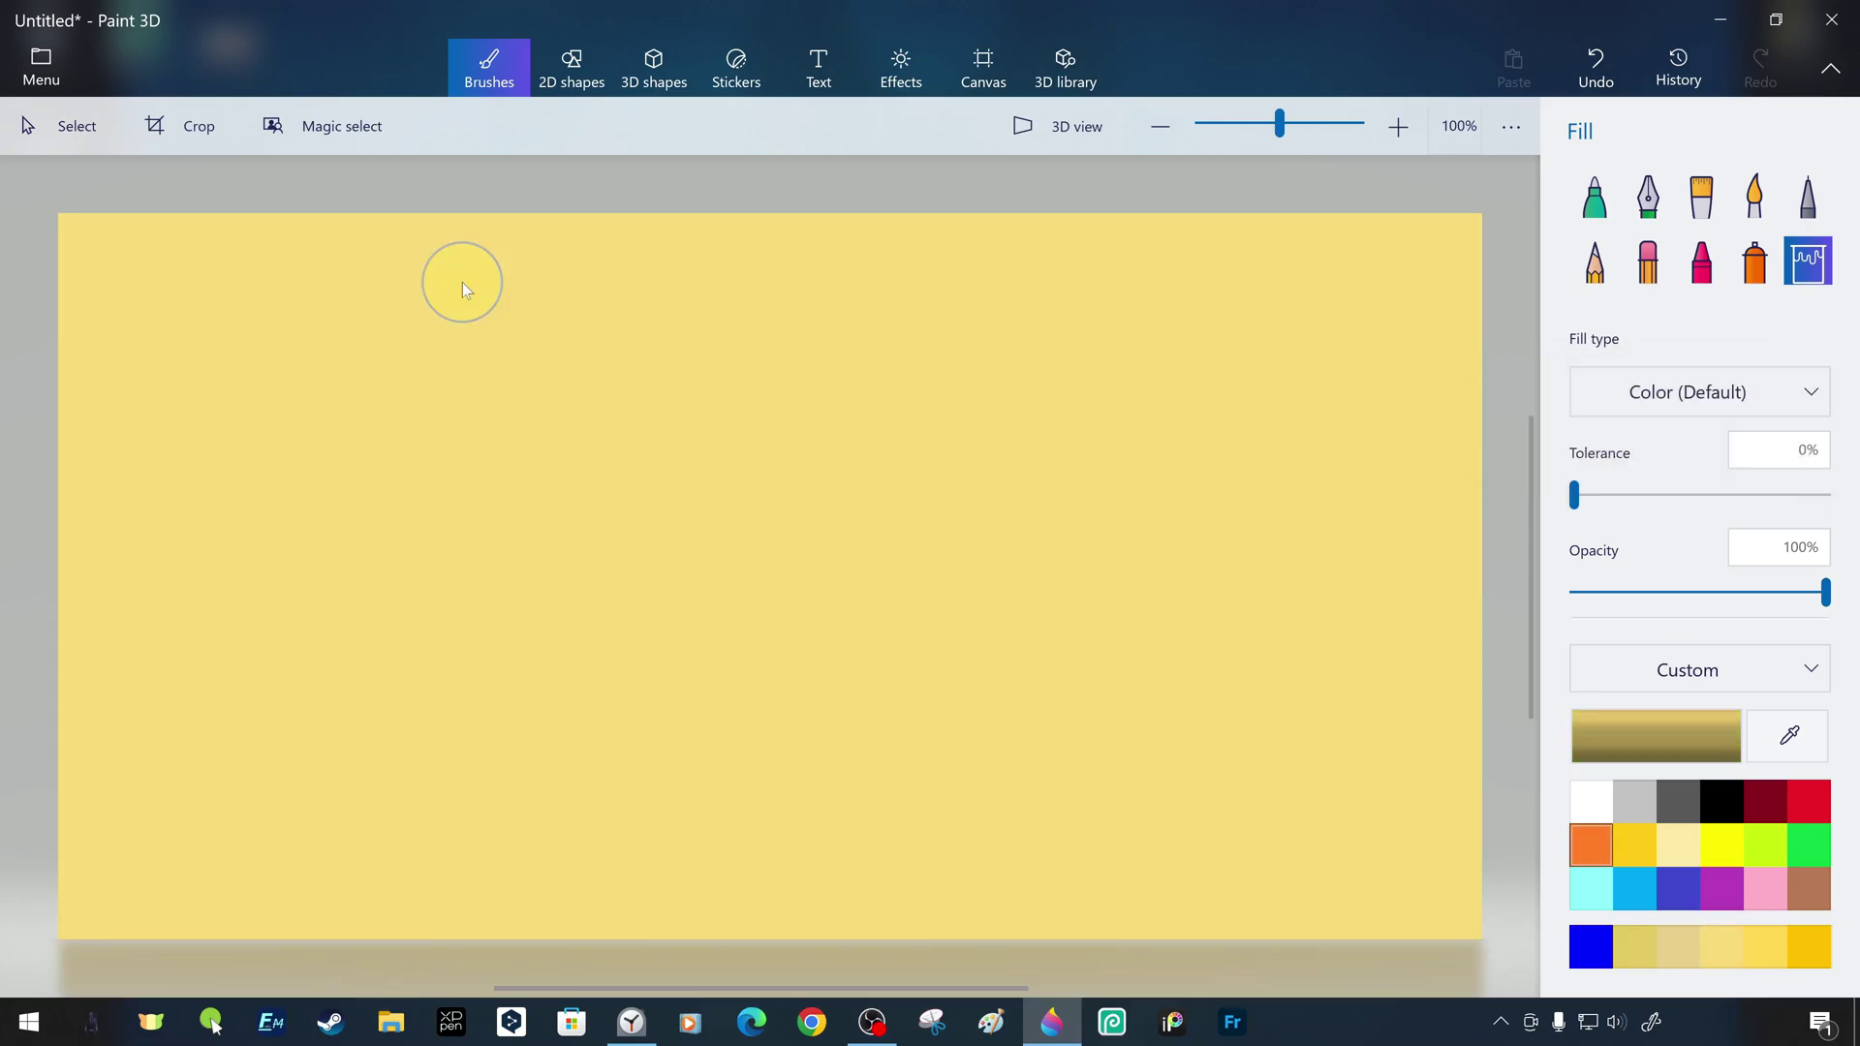
{"action": "key", "text": "Right"}
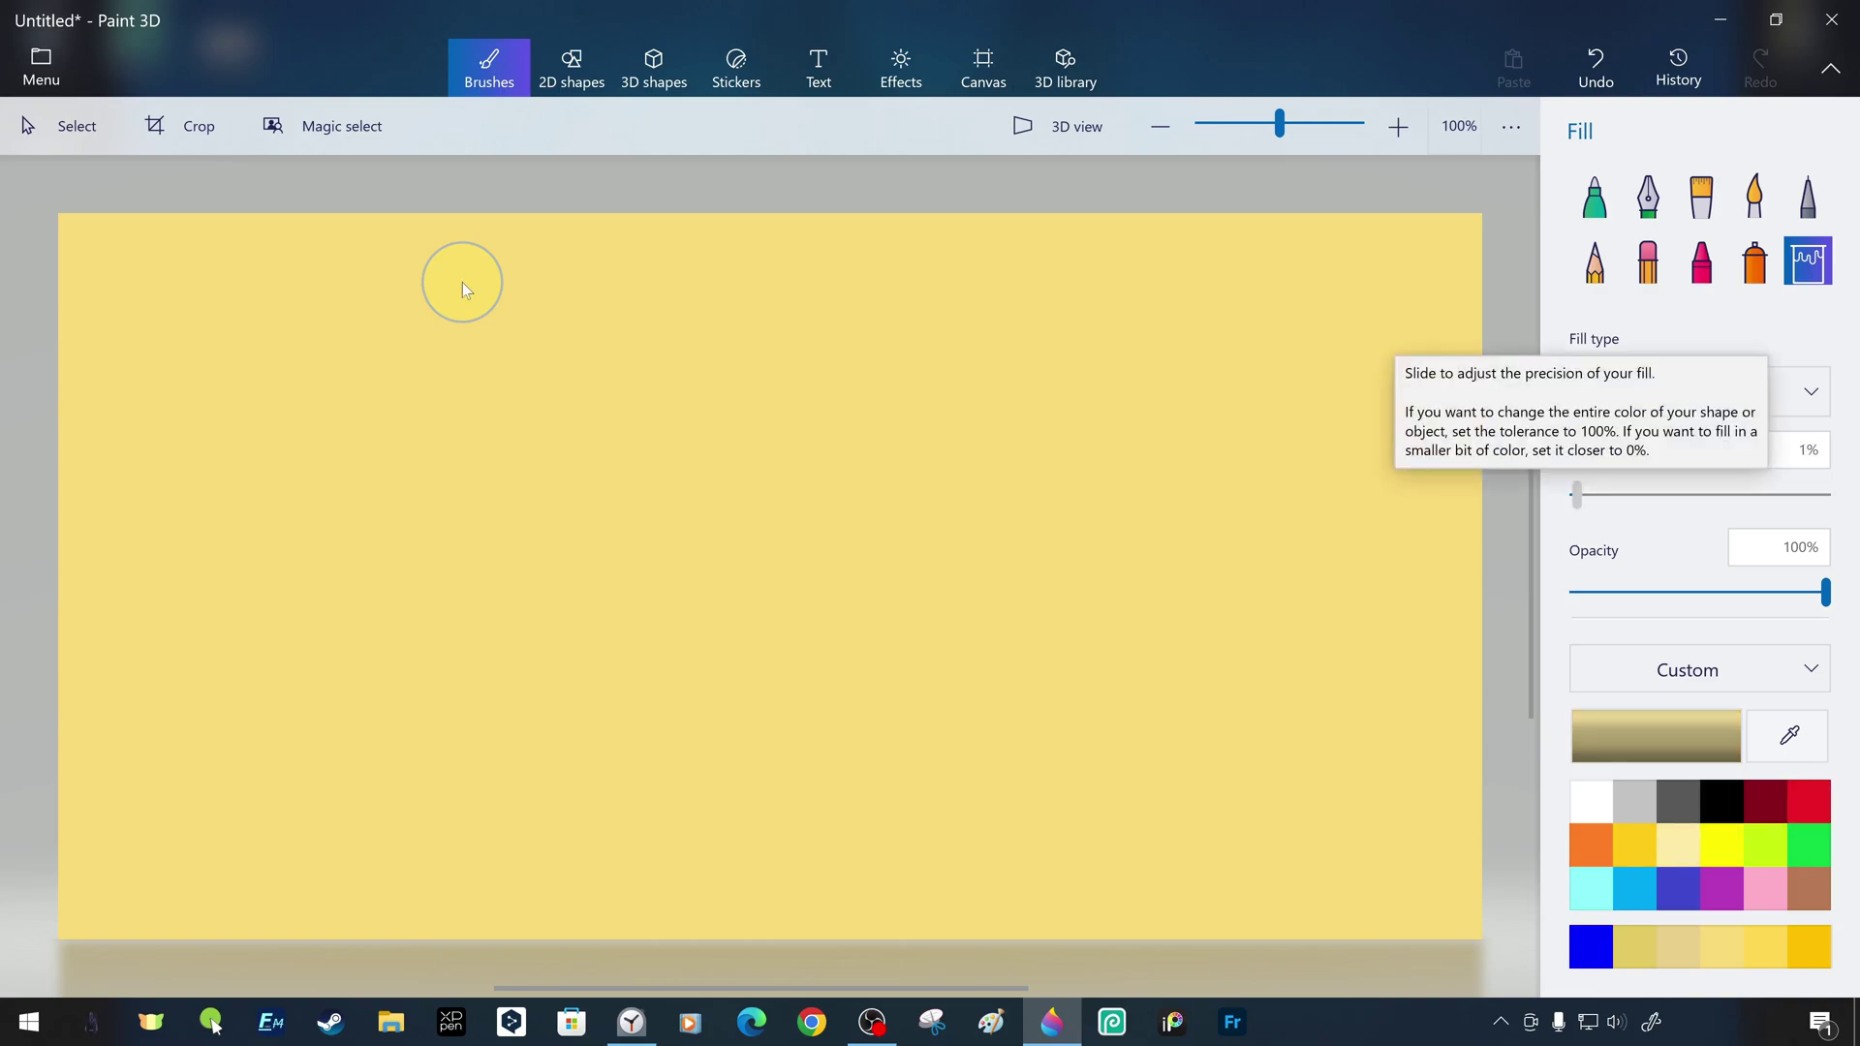
Refill the canvas a paler yellow, then undo and redo recent changes
{"action": "left_click", "coordinate": [462, 282]}
{"action": "key", "text": "ctrl+z"}
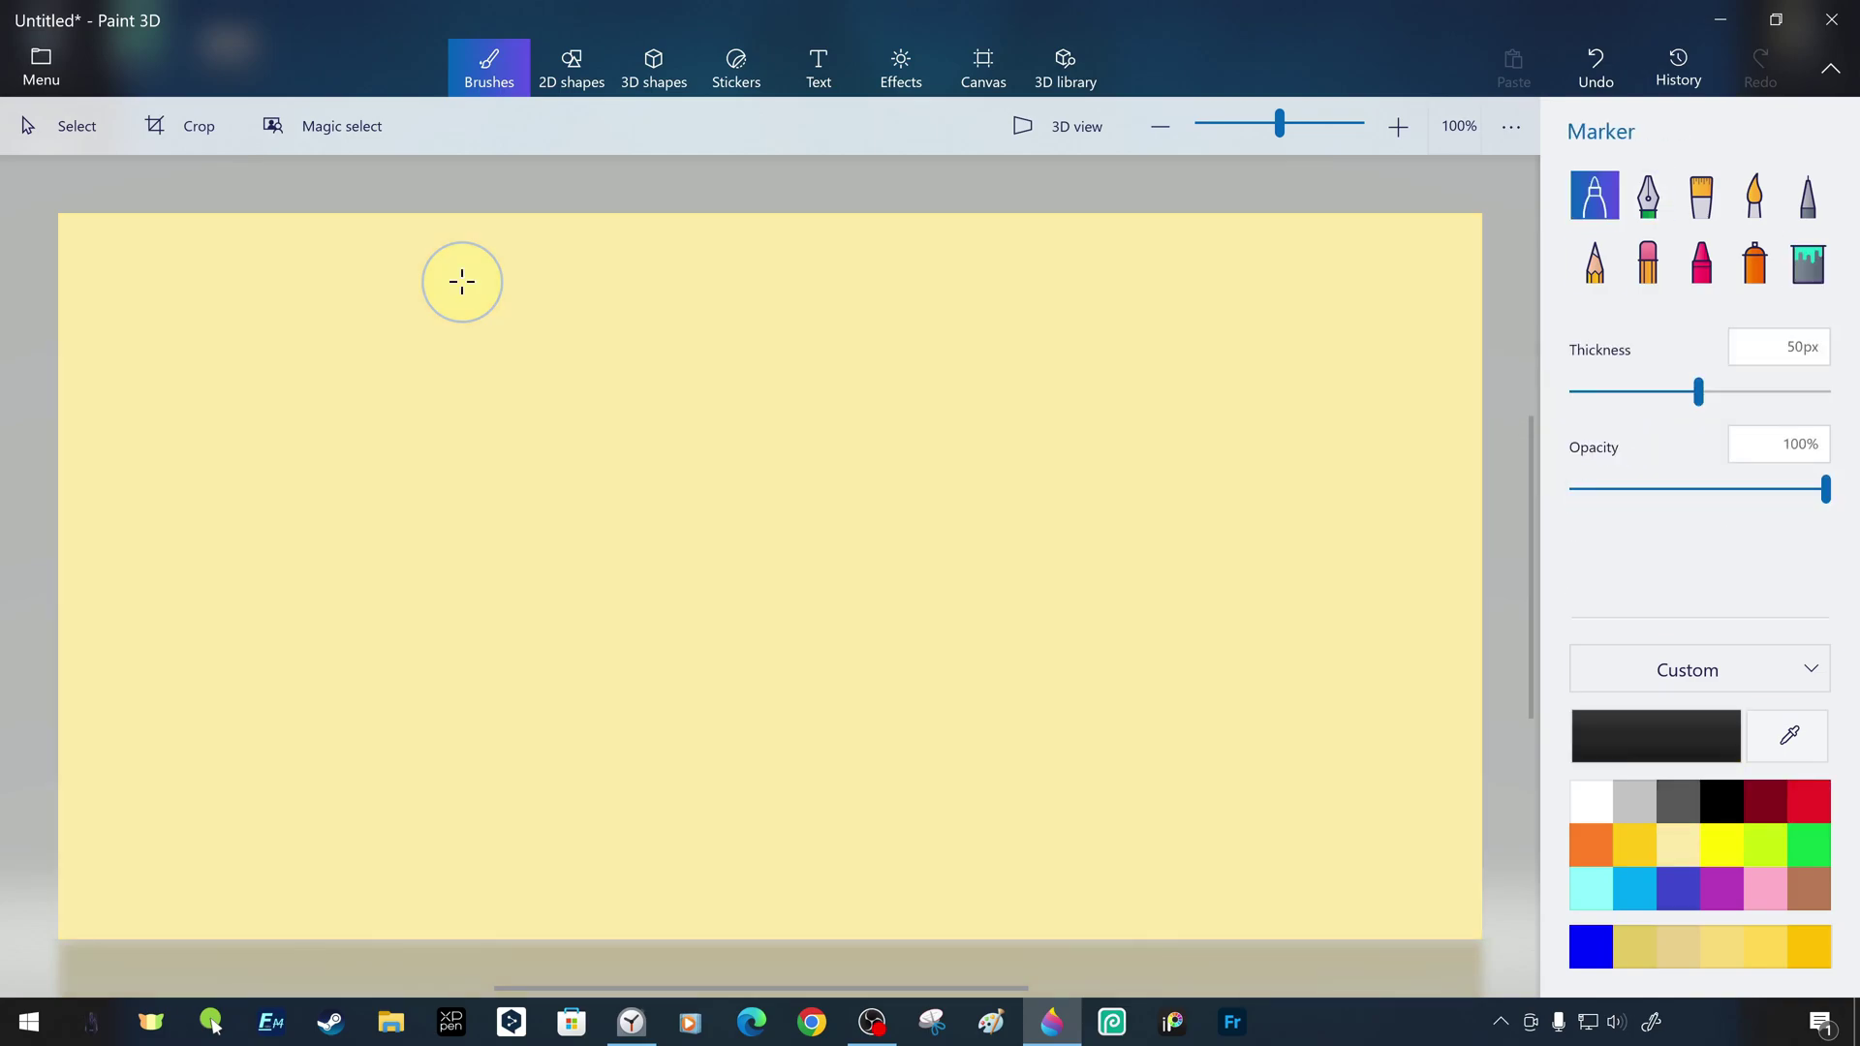
{"action": "key", "text": "ctrl+z"}
{"action": "key", "text": "ctrl+y"}
Draw black marker triangles, a dividing line and an apple outline at top right
{"action": "left_click_drag", "start_coordinate": [1698, 393], "coordinate": [1604, 392]}
{"action": "left_click_drag", "start_coordinate": [250, 762], "coordinate": [689, 778]}
{"action": "left_click_drag", "start_coordinate": [930, 722], "coordinate": [1009, 680]}
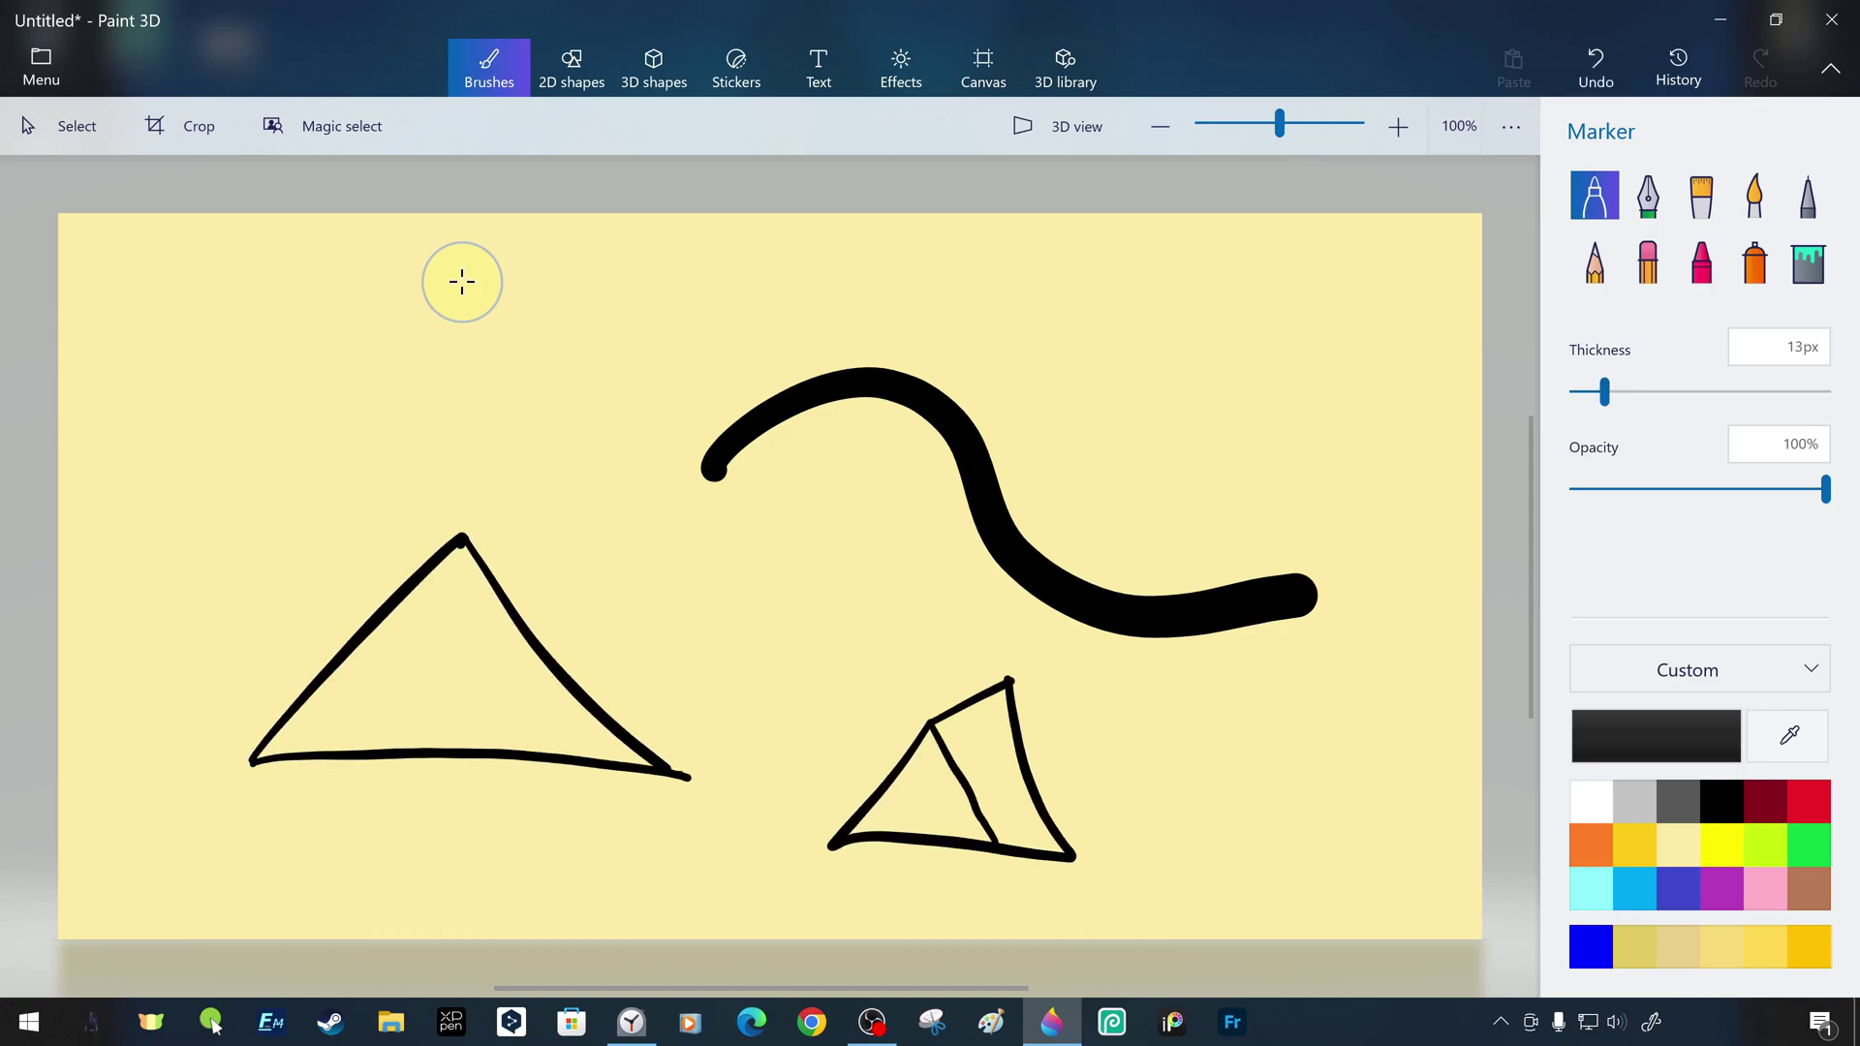
{"action": "left_click_drag", "start_coordinate": [1308, 290], "coordinate": [1271, 297]}
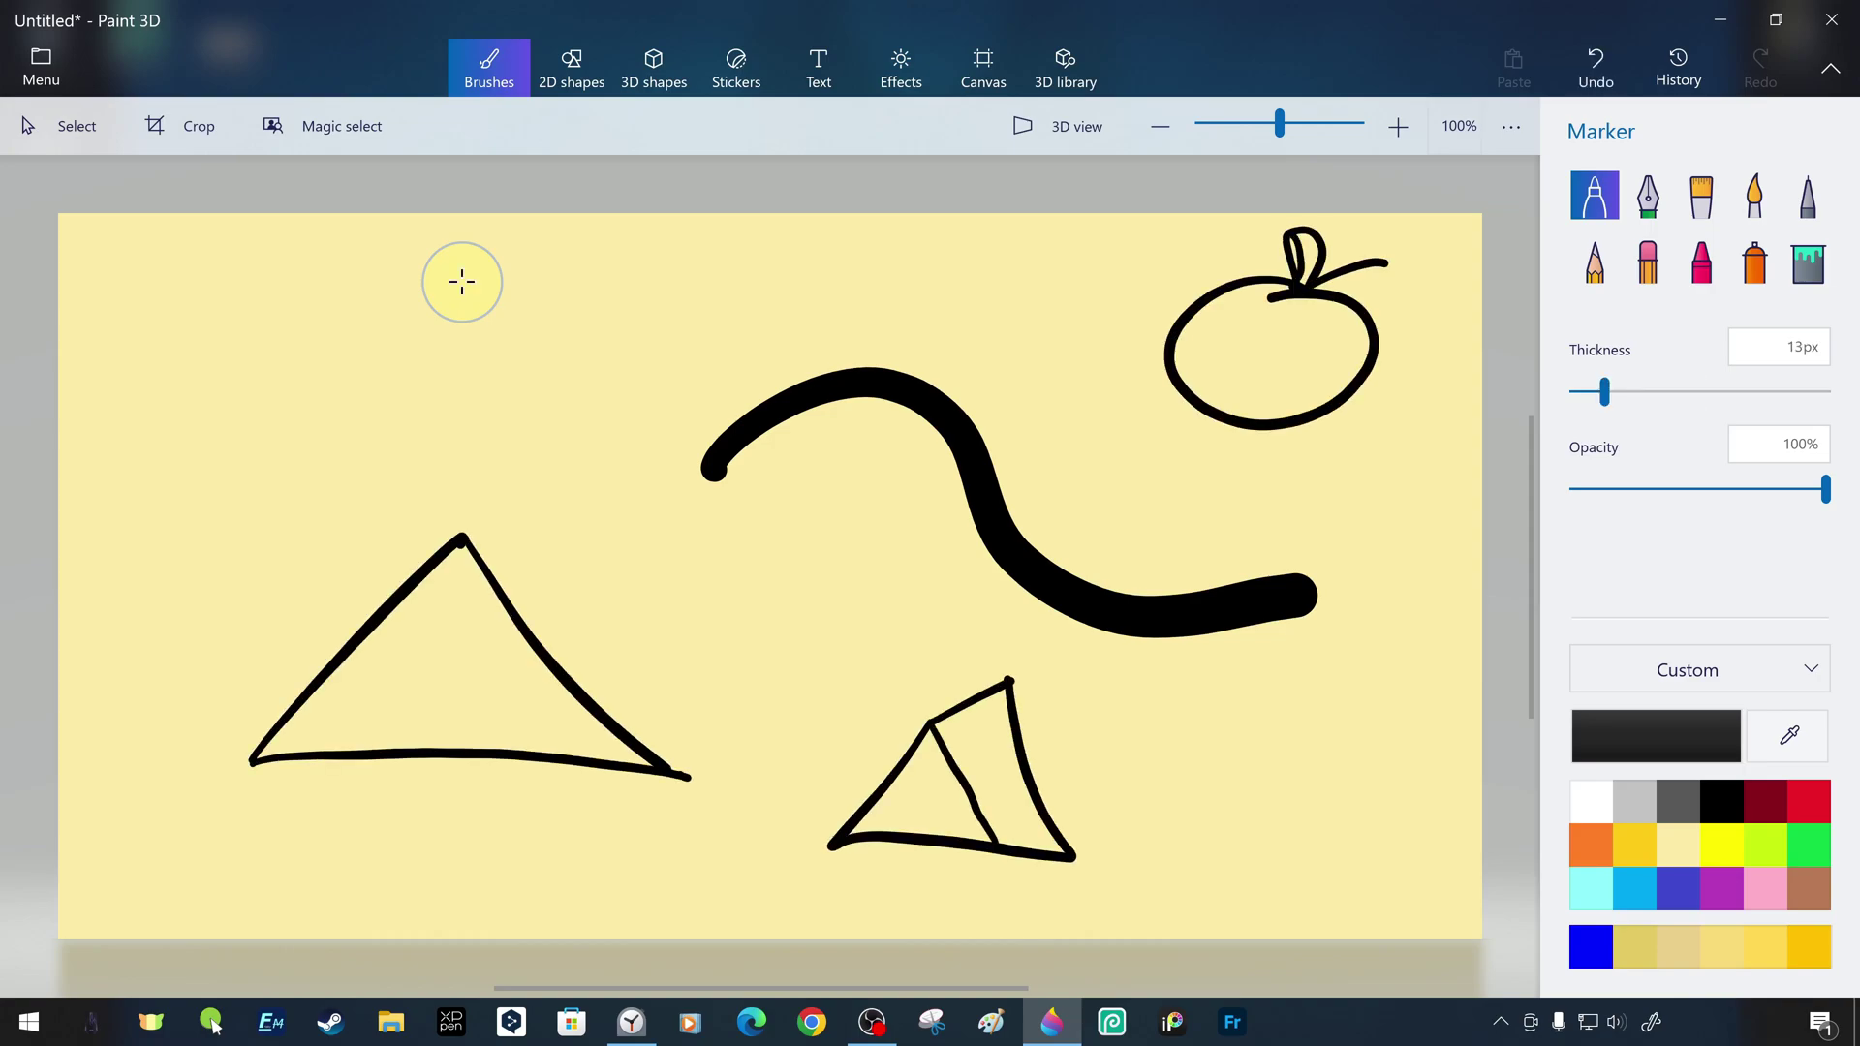
{"action": "key", "text": "ctrl+z"}
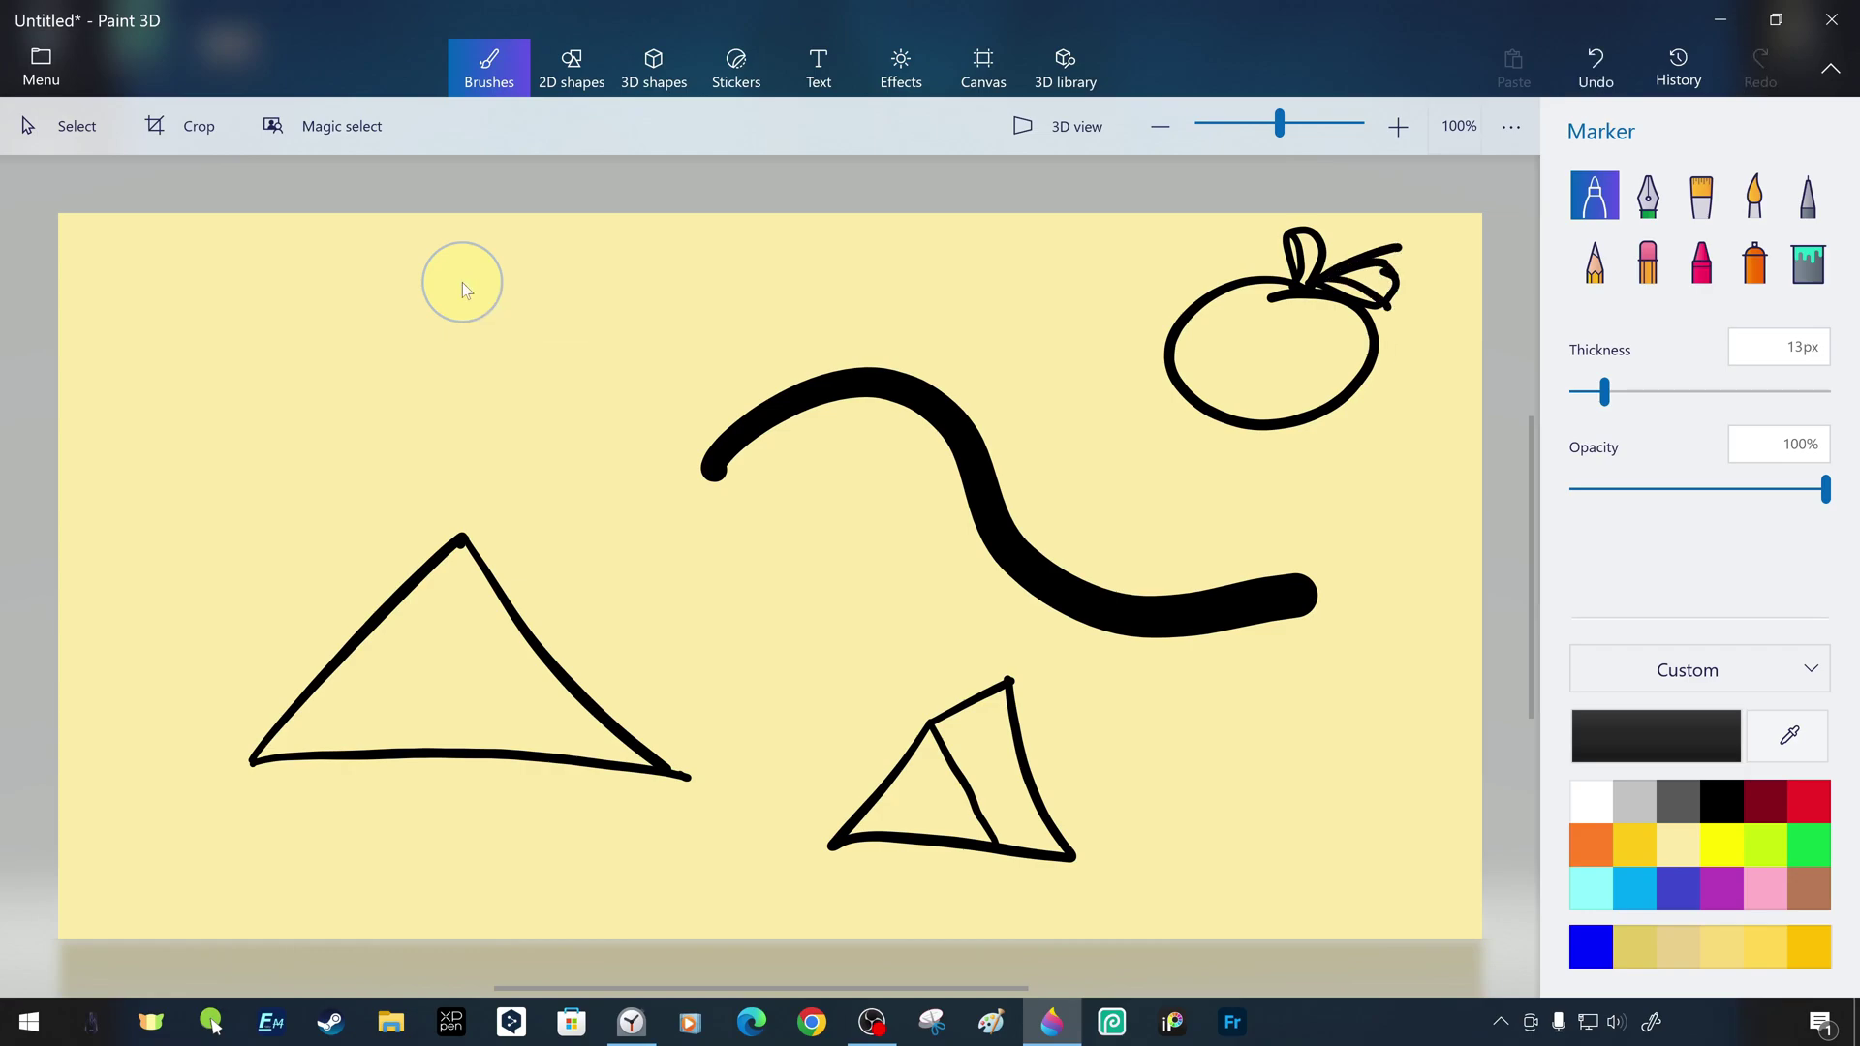
Fill the apple's leaves with green and yellow-green
{"action": "left_click", "coordinate": [1808, 262]}
{"action": "left_click", "coordinate": [1305, 259]}
{"action": "left_click", "coordinate": [1764, 843]}
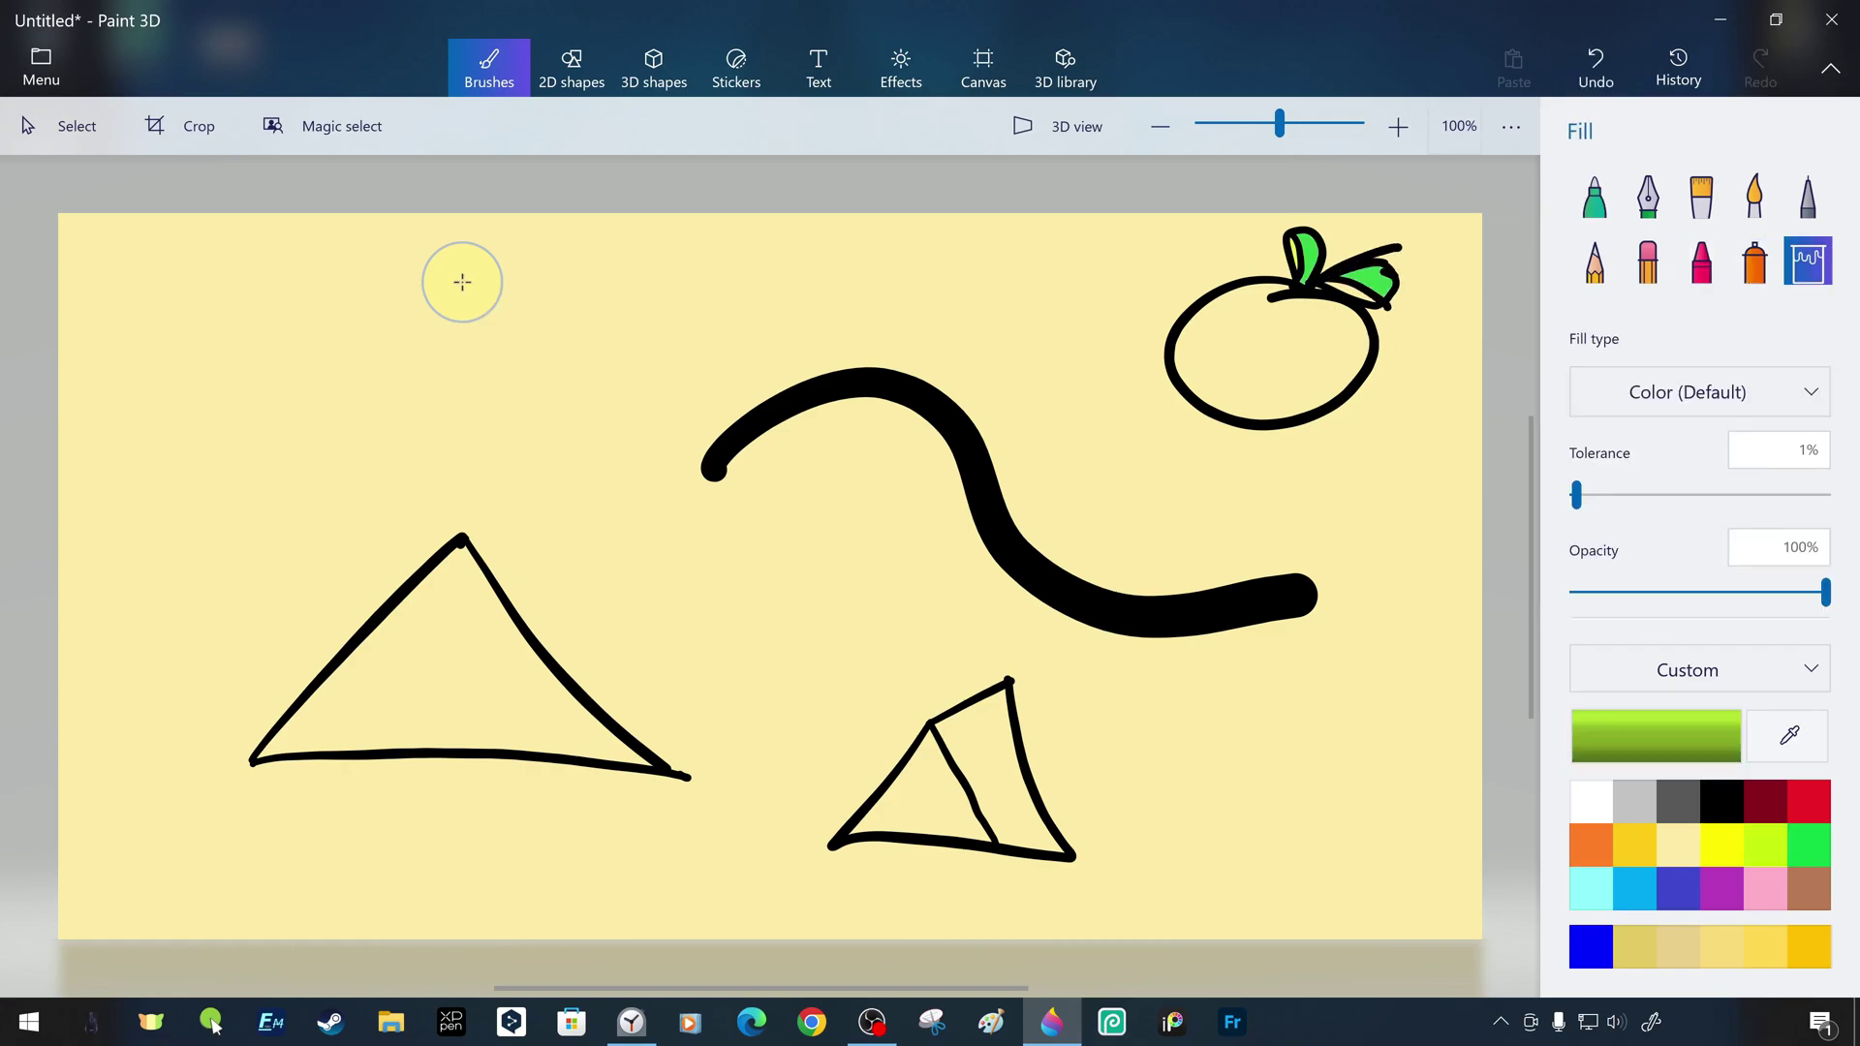
{"action": "left_click", "coordinate": [1351, 291]}
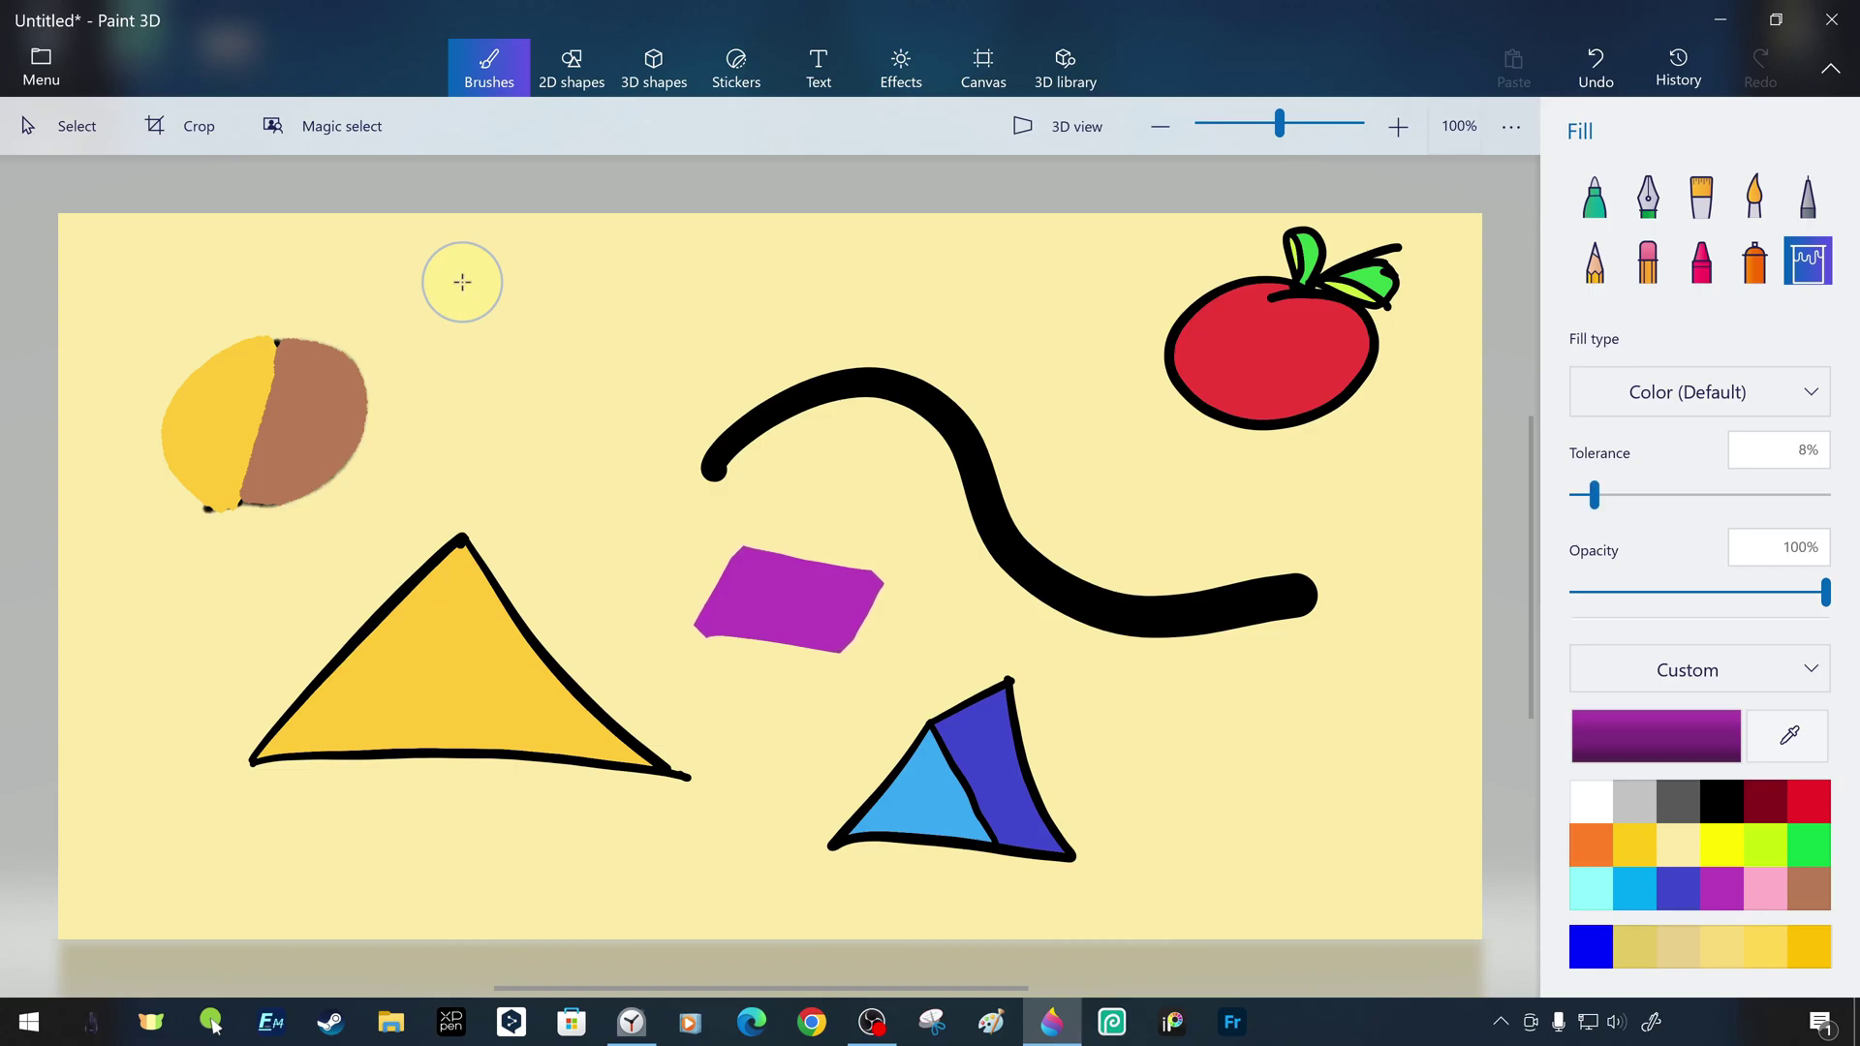
Try a purple background fill repeatedly, undoing it to restore the yellow background
{"action": "left_click", "coordinate": [463, 282]}
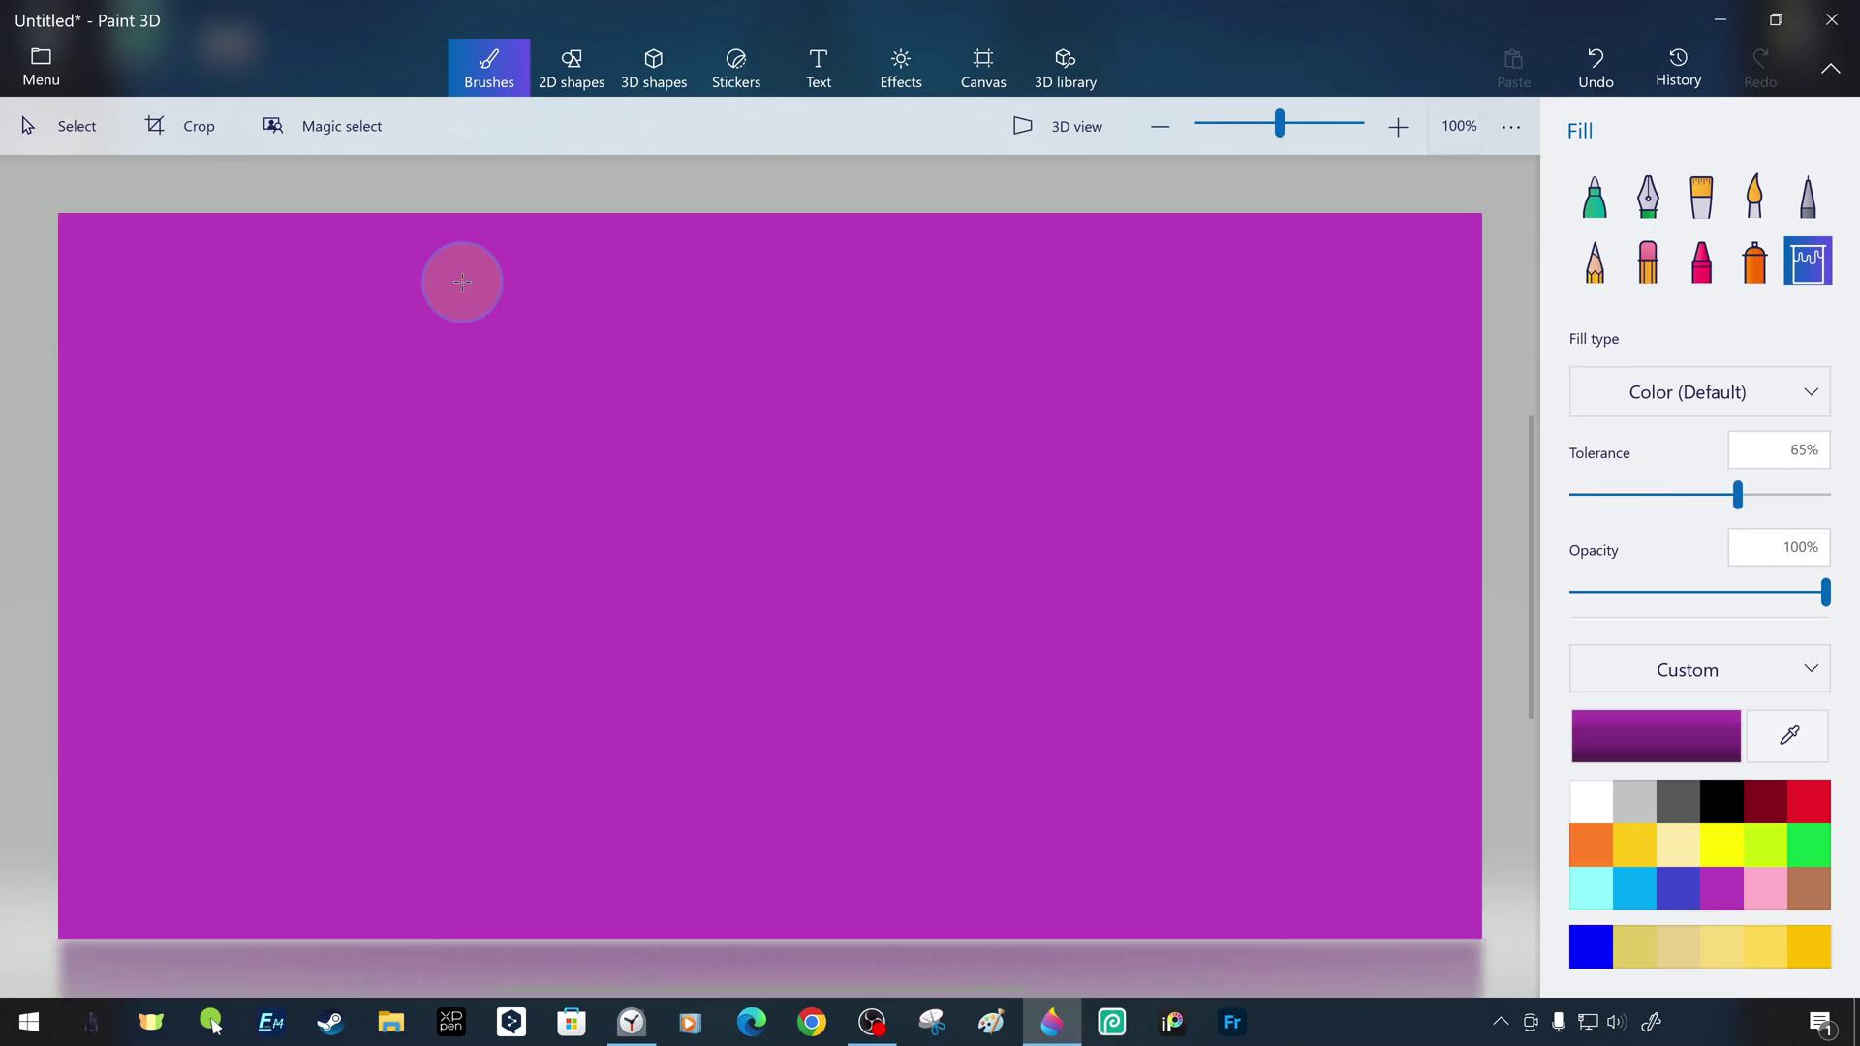
{"action": "key", "text": "ctrl+z"}
{"action": "left_click", "coordinate": [462, 282]}
{"action": "key", "text": "ctrl+z"}
{"action": "key", "text": "ctrl+z"}
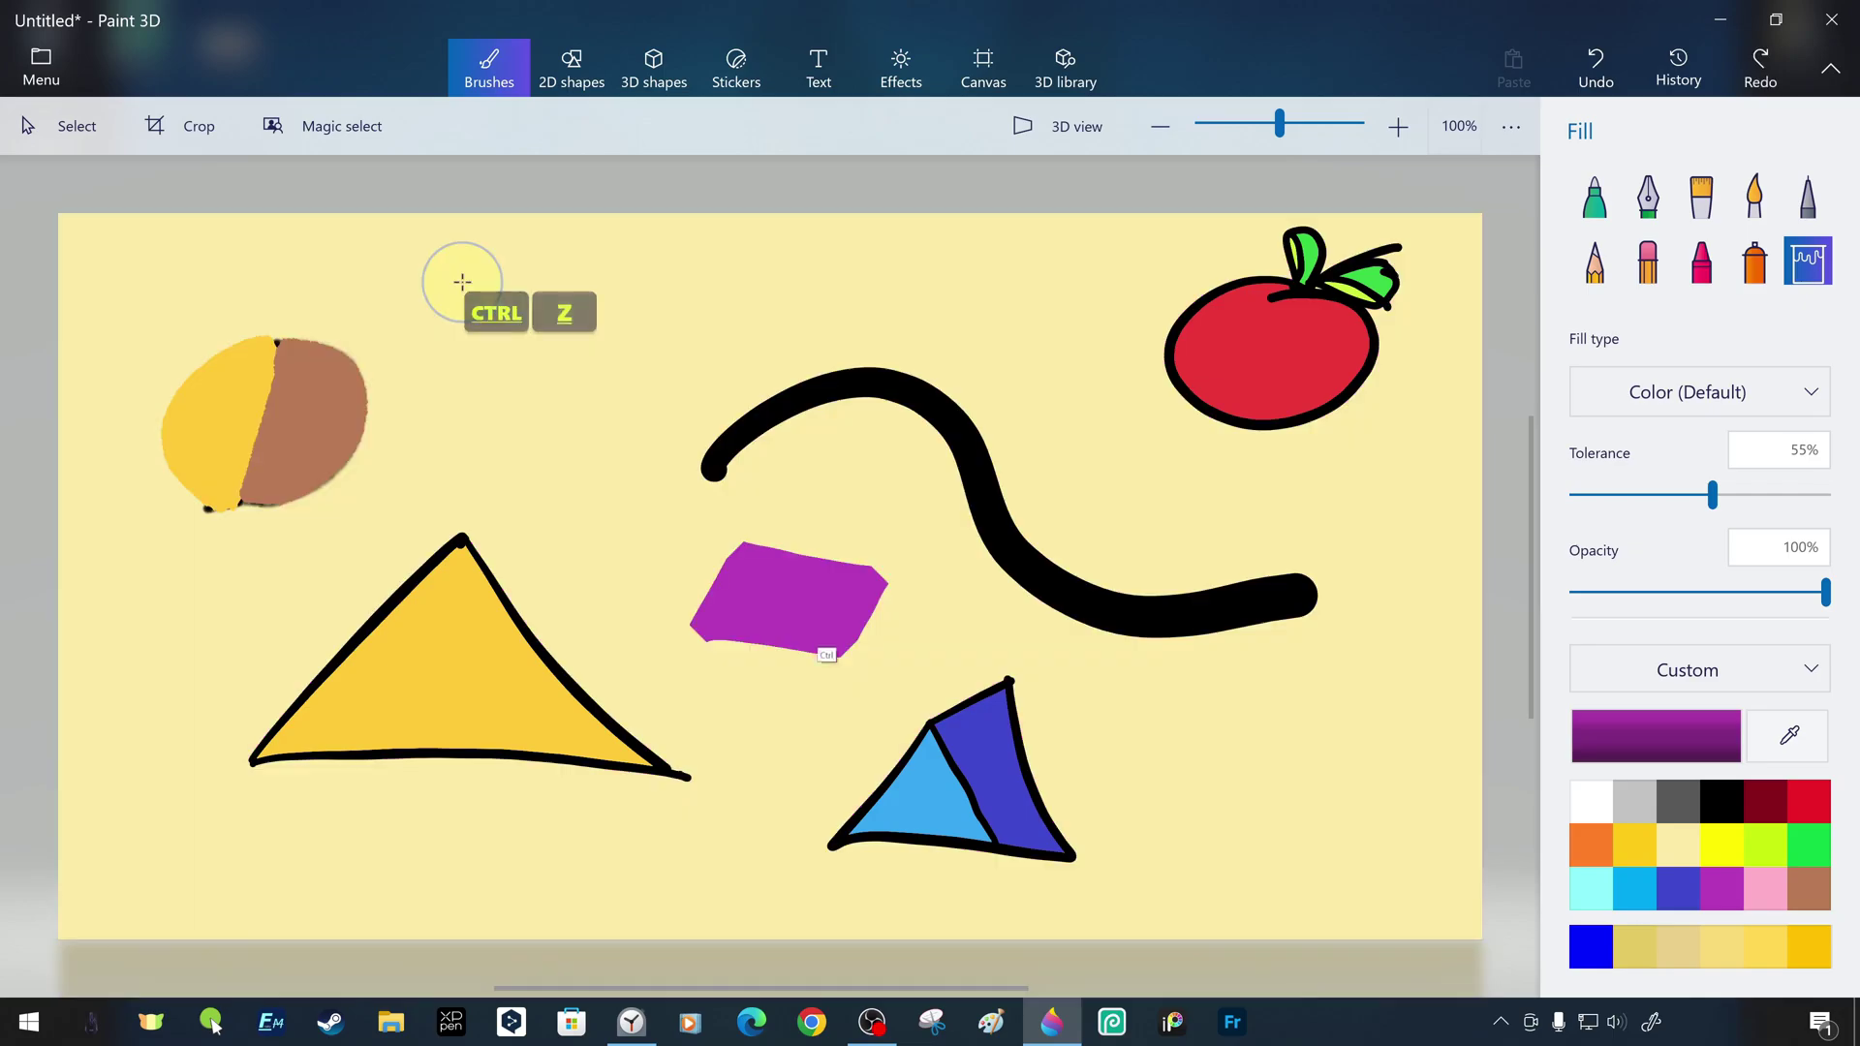
{"action": "left_click", "coordinate": [463, 283]}
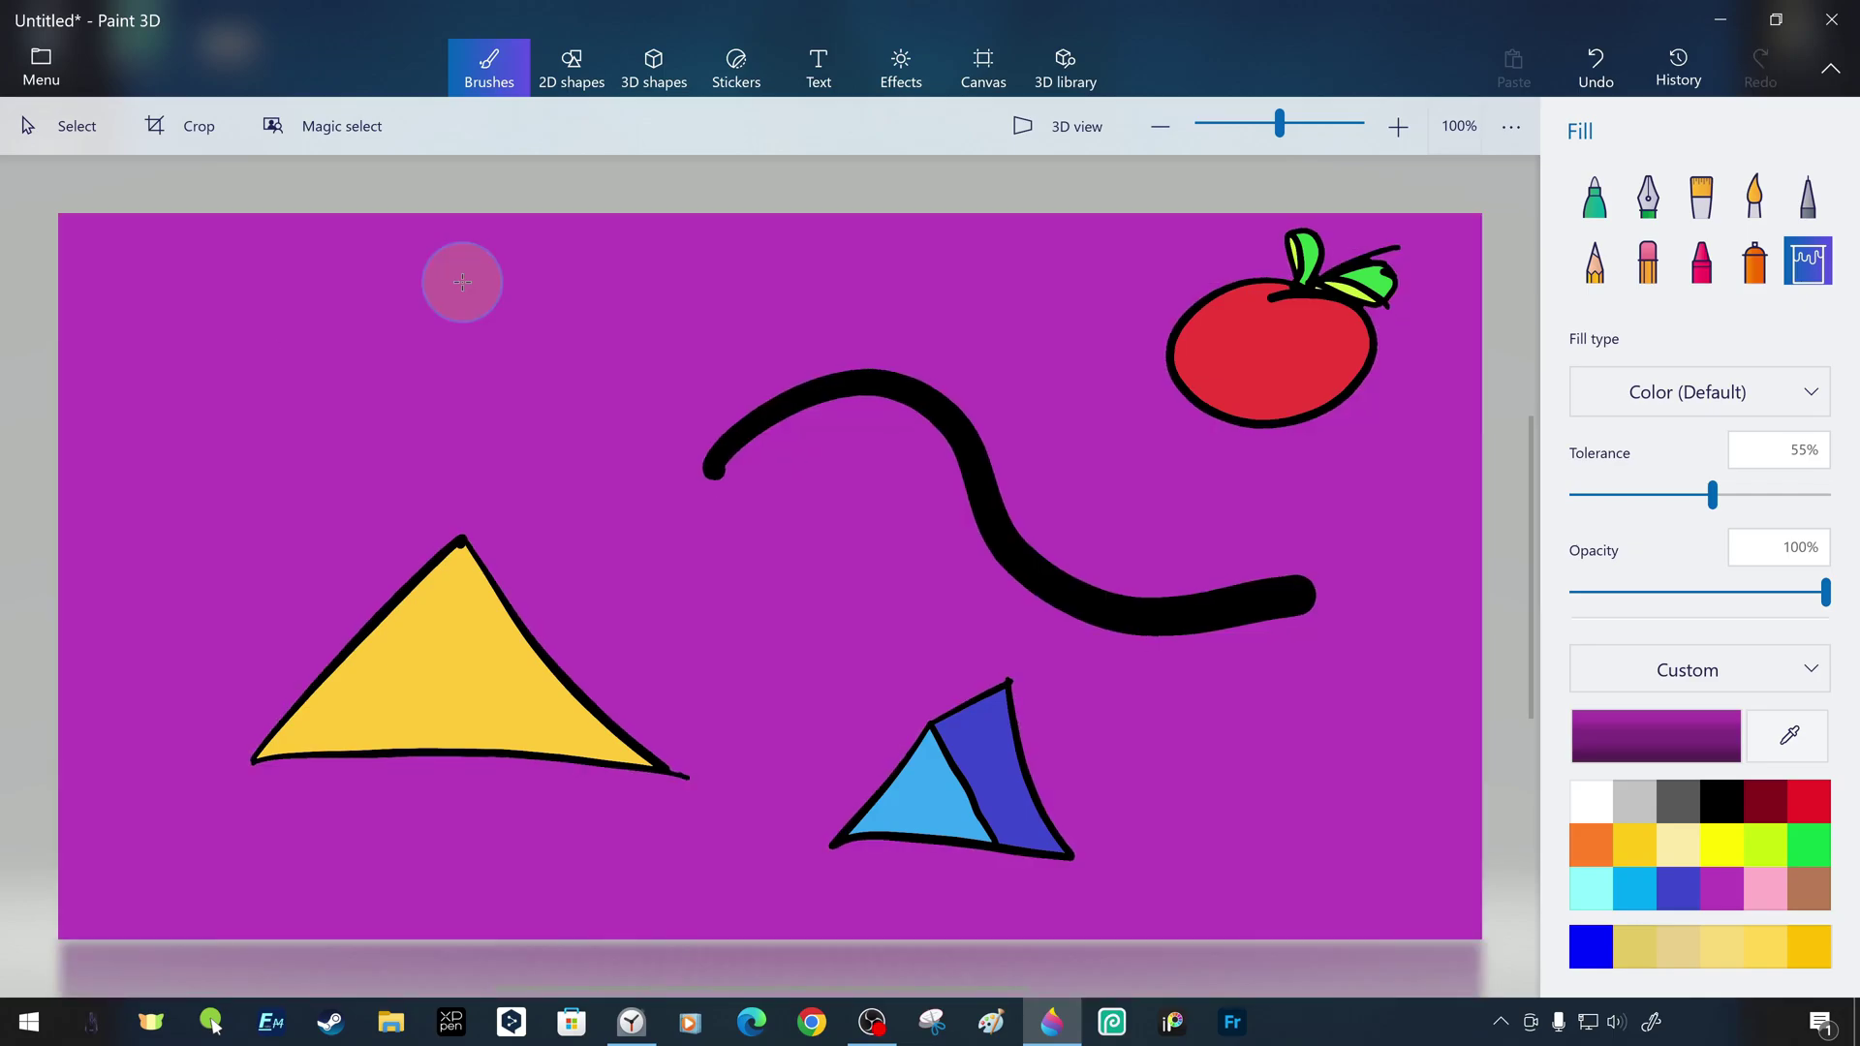
{"action": "key", "text": "ctrl+z"}
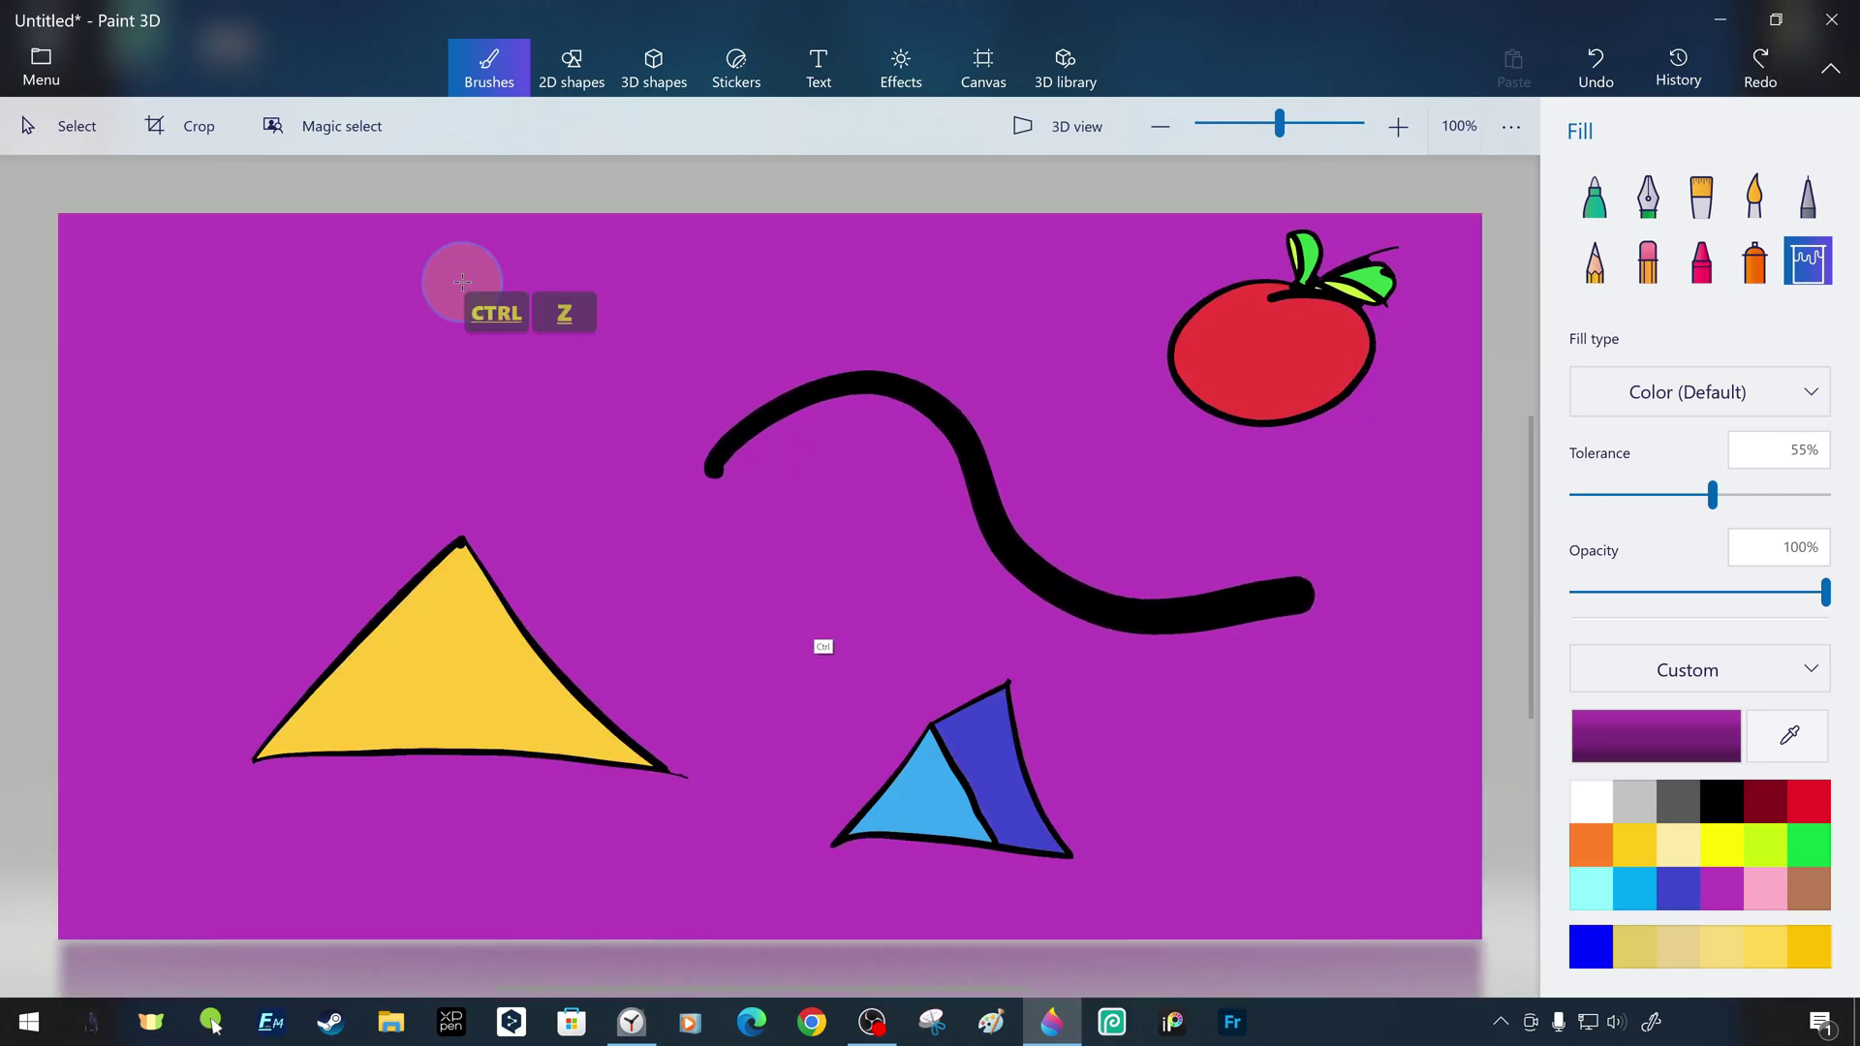
{"action": "key", "text": "ctrl+z"}
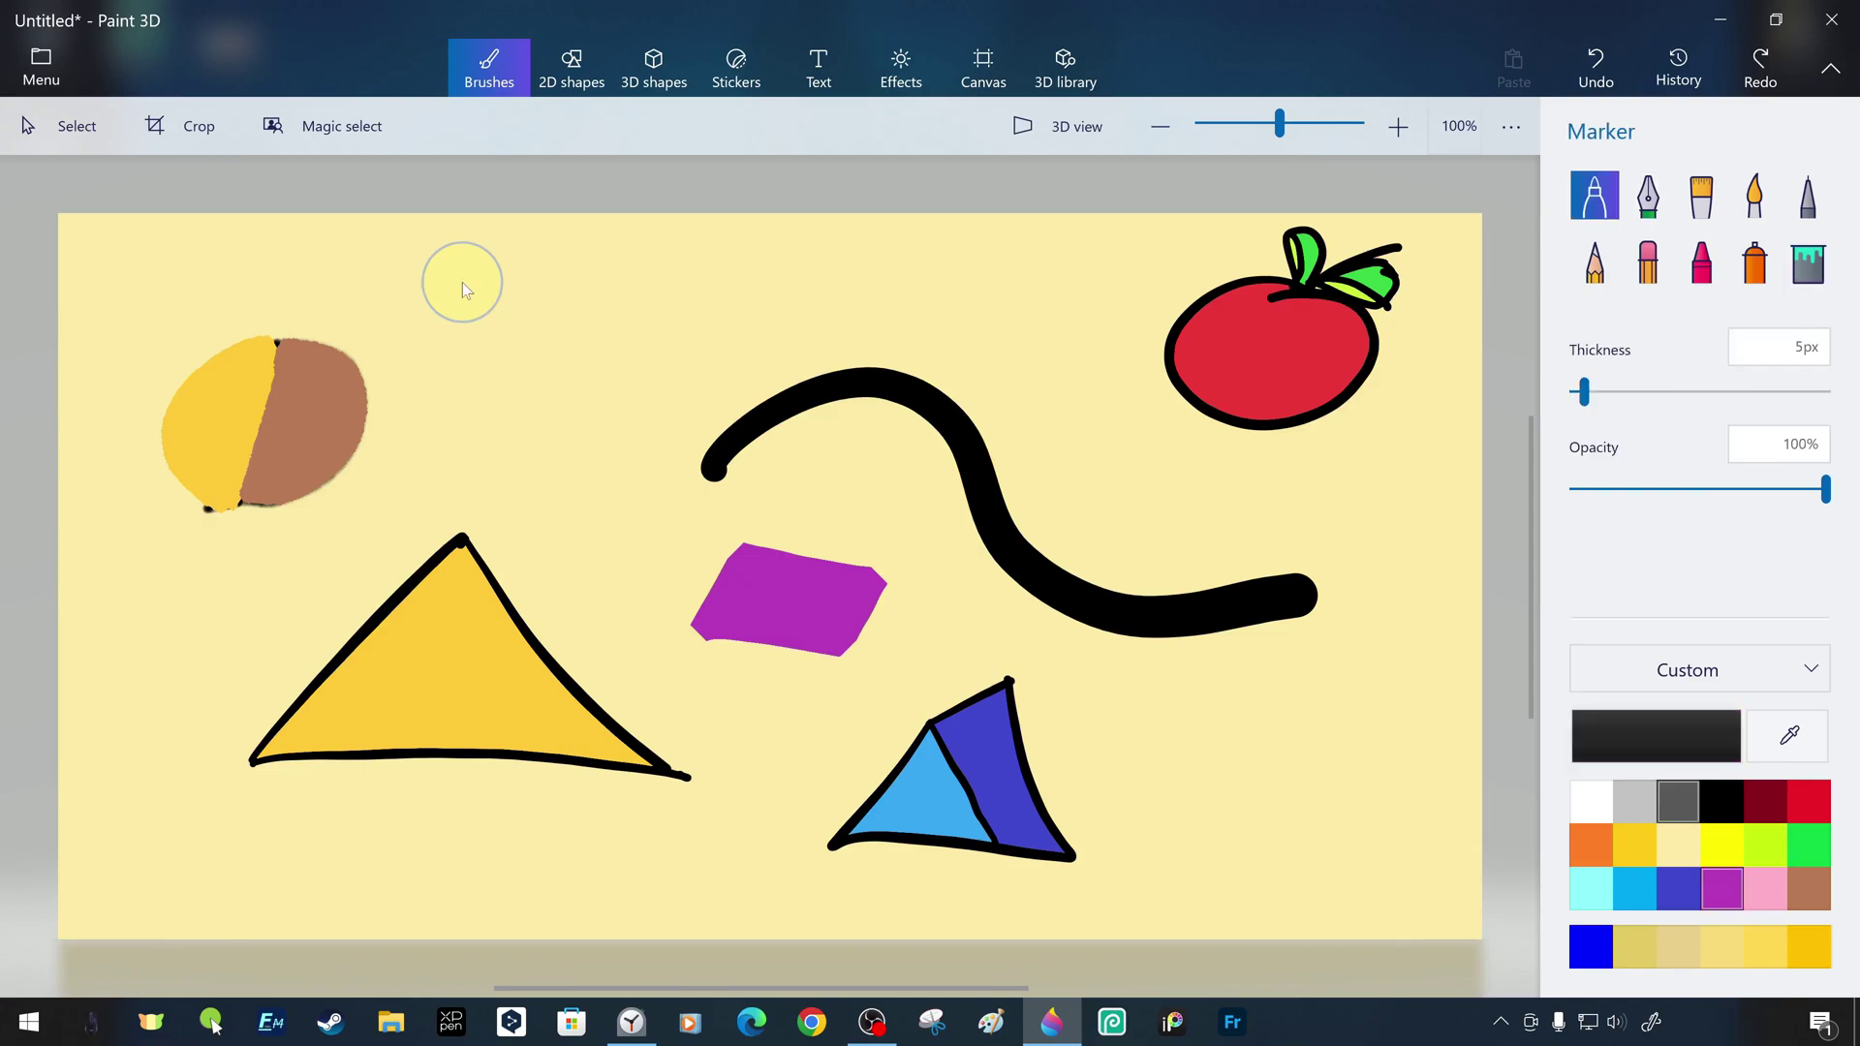
Draw a small marker circle near the top and fill it green
{"action": "left_click_drag", "start_coordinate": [641, 269], "coordinate": [573, 356]}
{"action": "key", "text": "ctrl+y"}
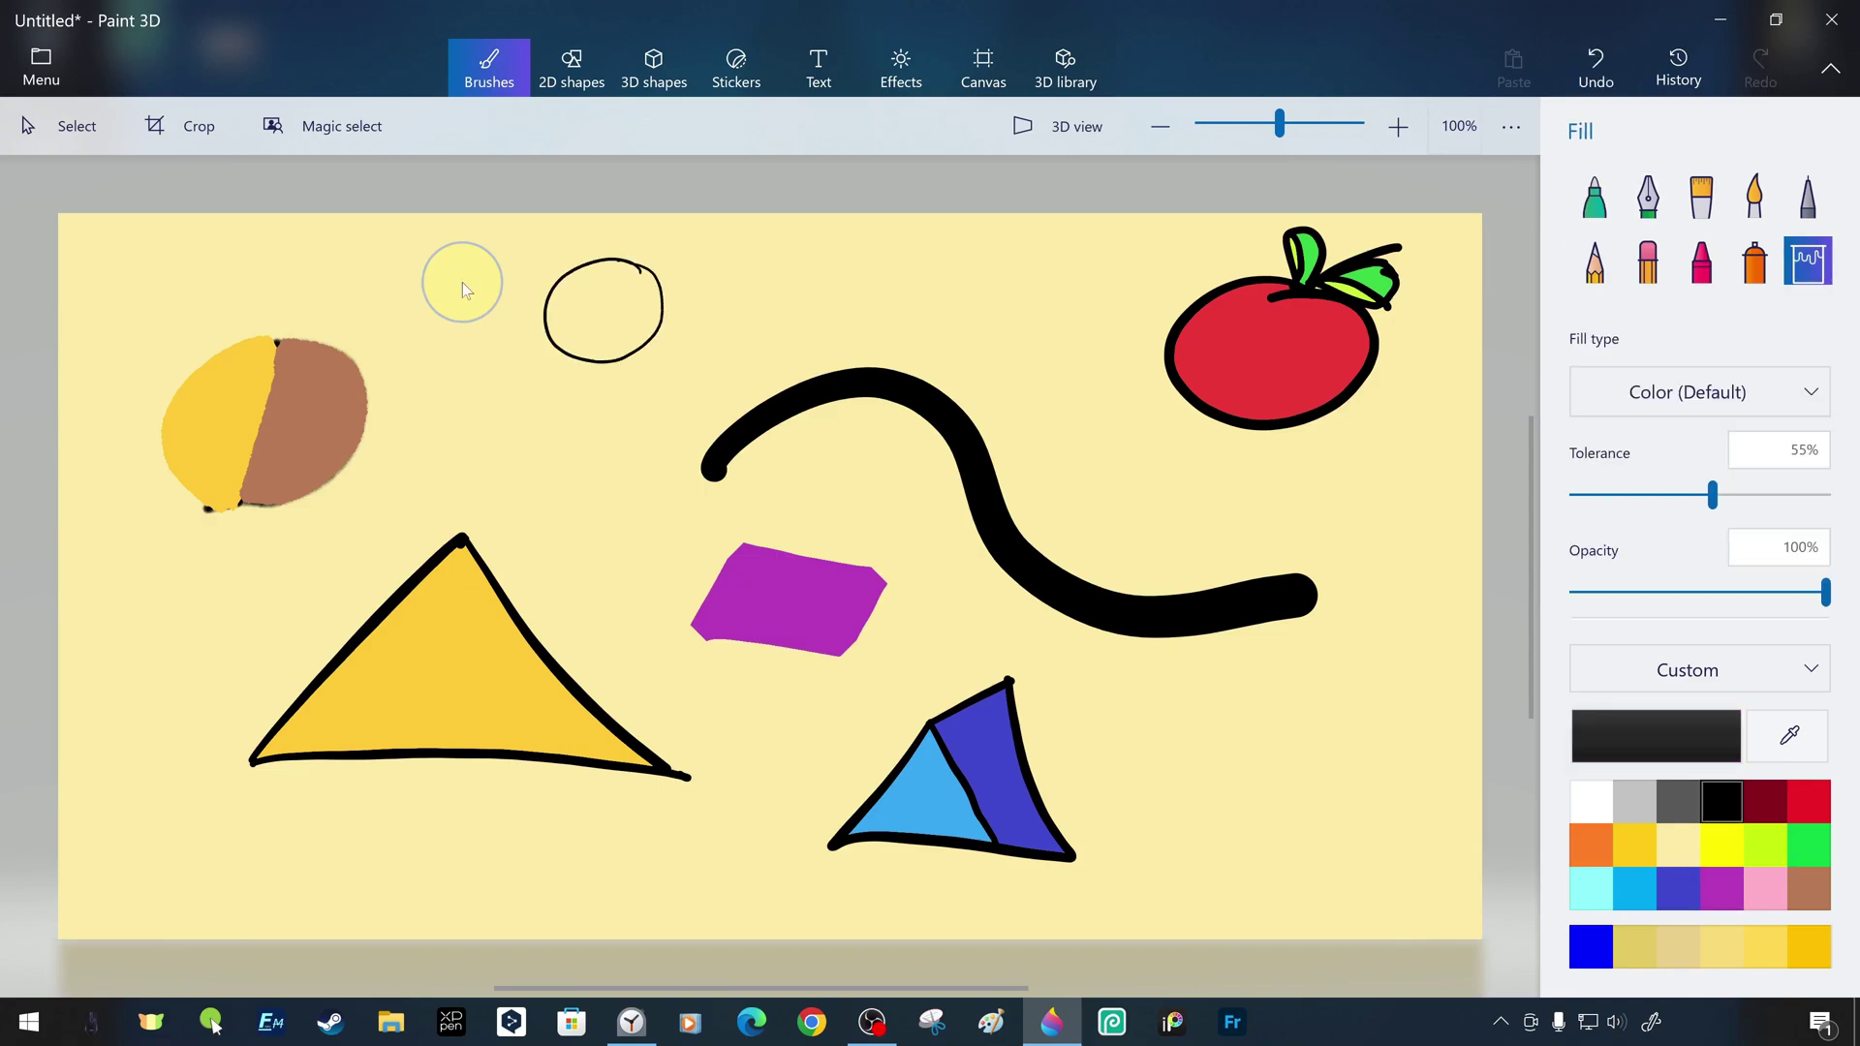
{"action": "key", "text": "ctrl+z"}
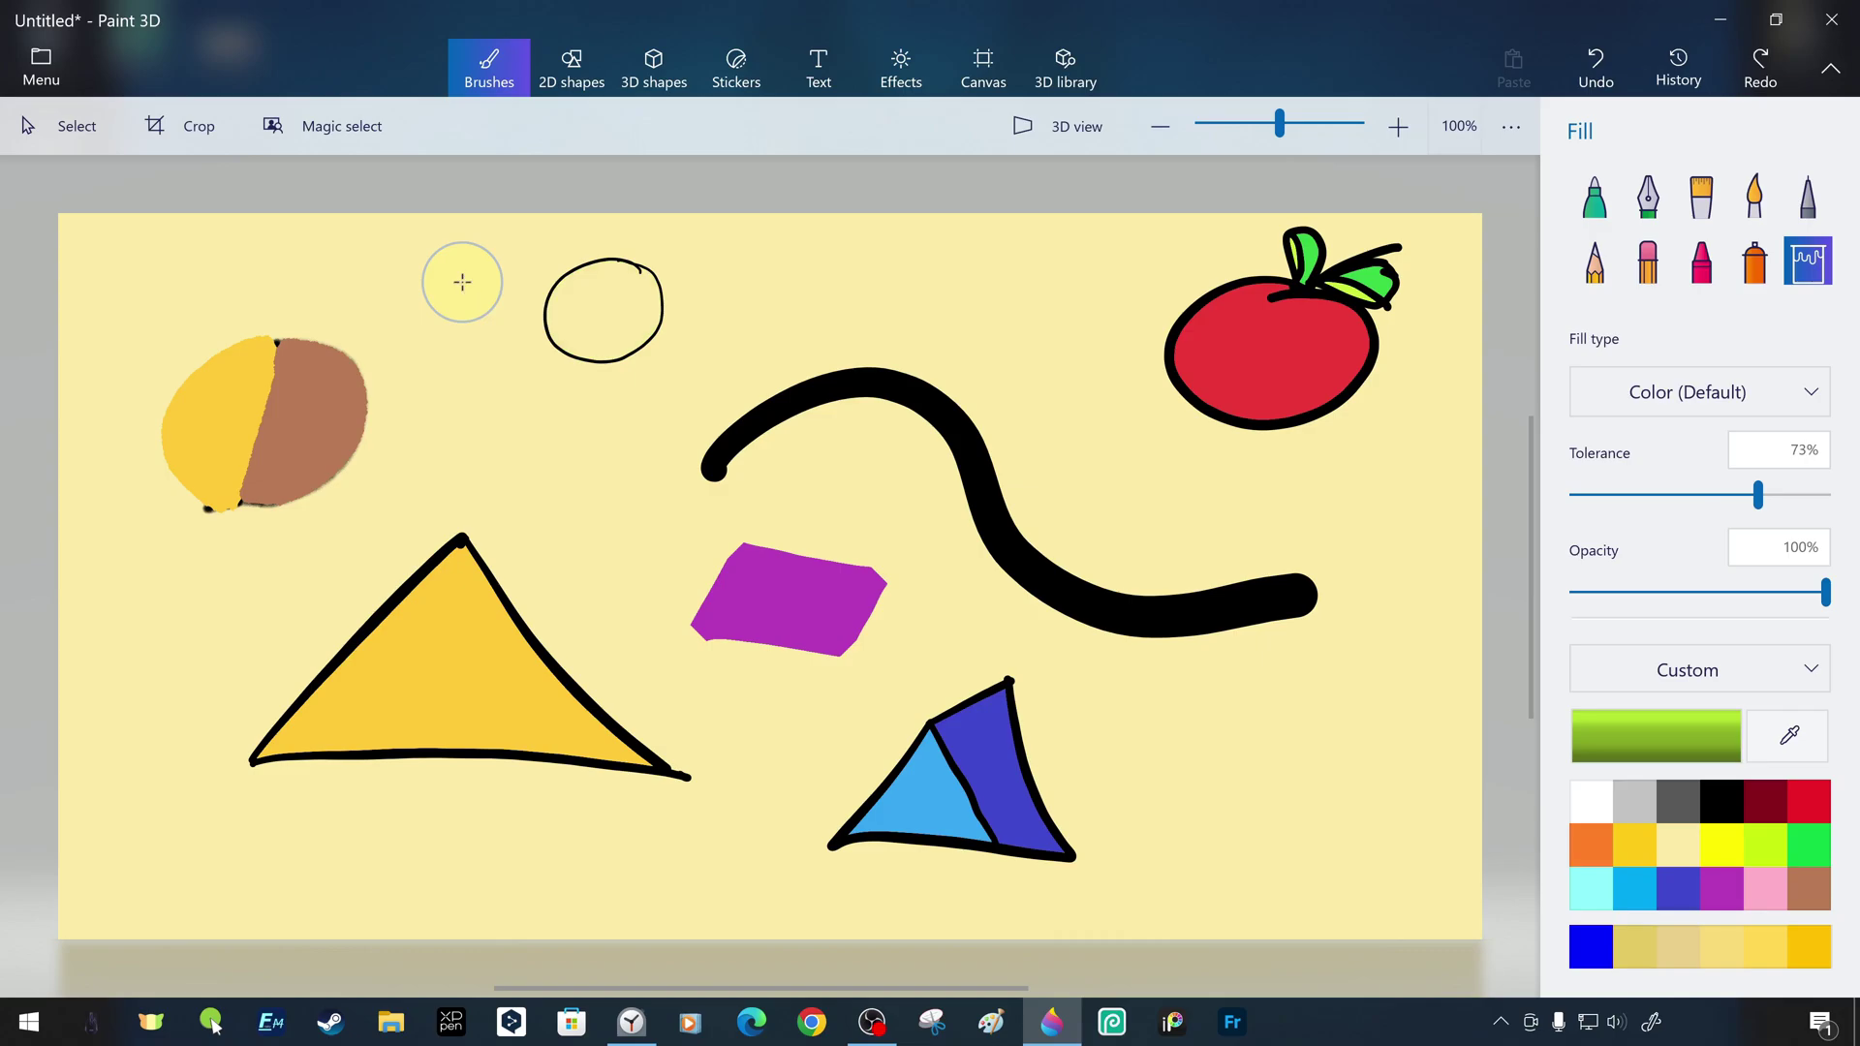
{"action": "key", "text": "ctrl+y"}
{"action": "key", "text": "ctrl+z"}
{"action": "key", "text": "ctrl+y"}
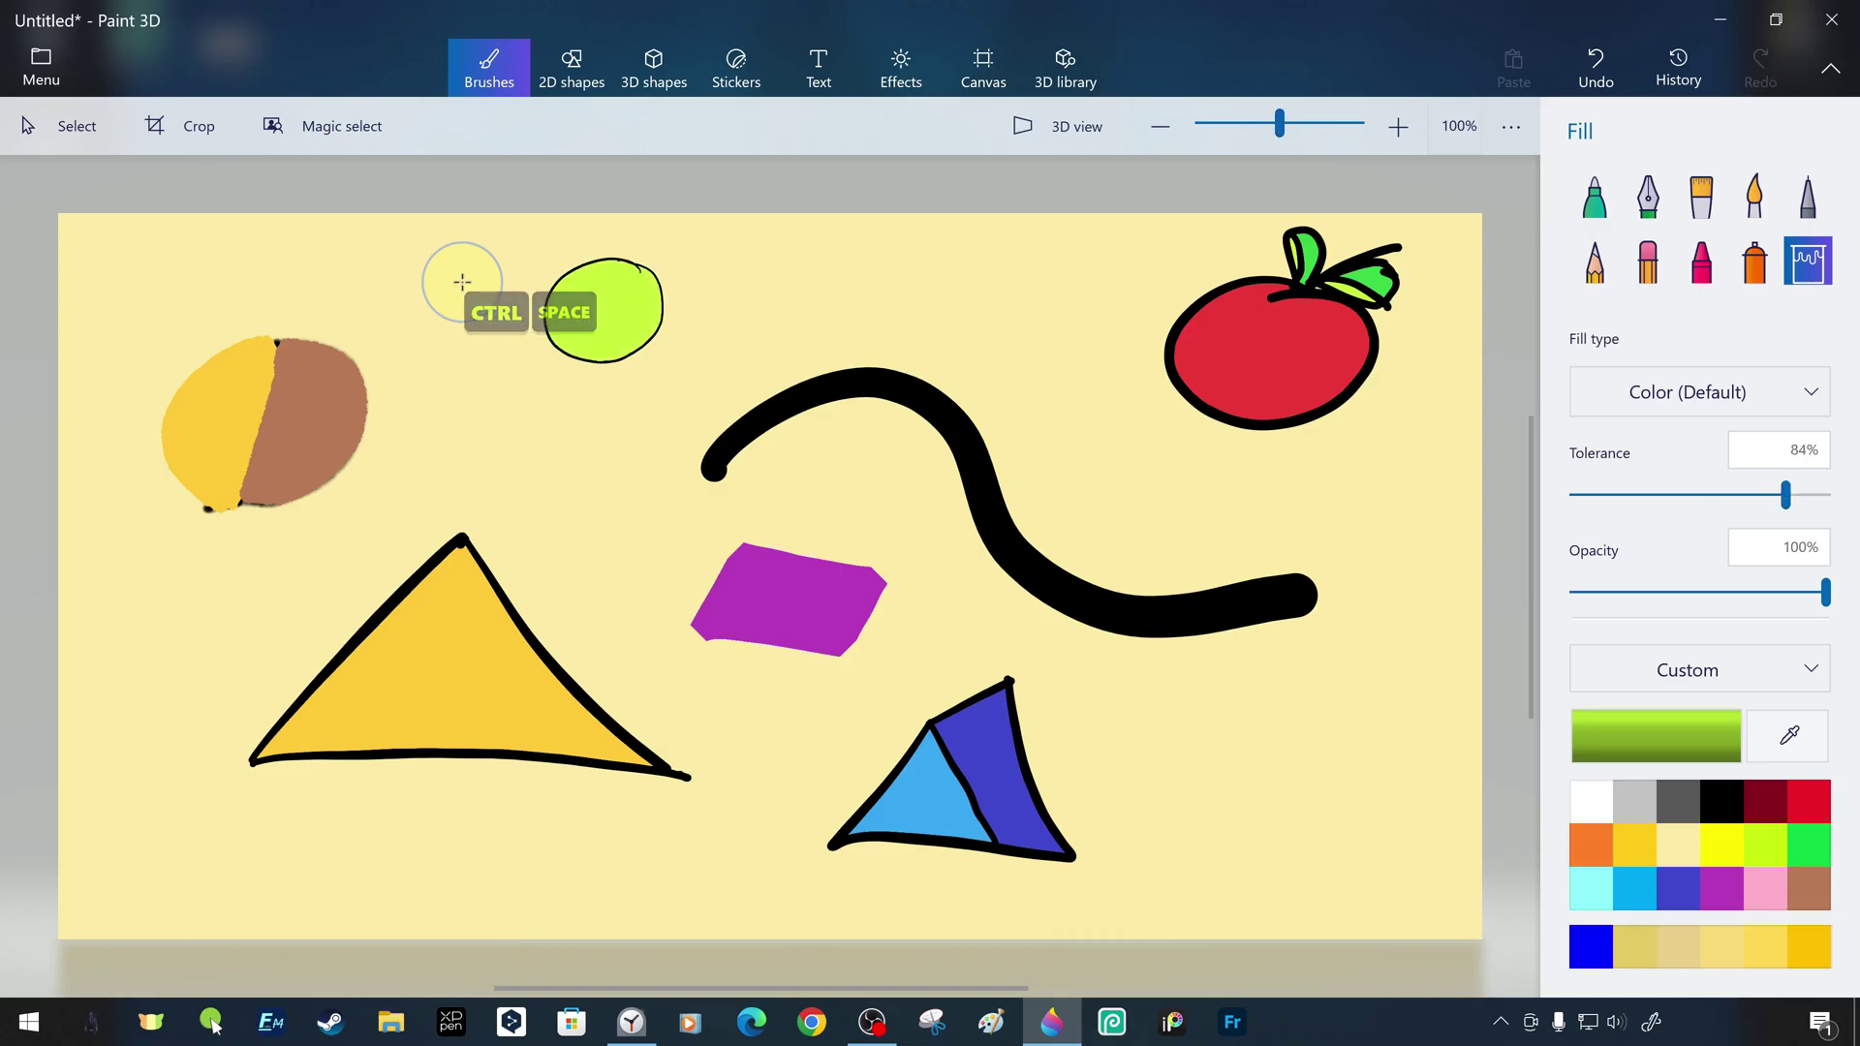
{"action": "scroll", "coordinate": [462, 282], "scroll_direction": "up", "scroll_amount": 5, "text": "ctrl"}
{"action": "scroll", "coordinate": [822, 283], "scroll_direction": "down", "scroll_amount": 4, "text": "ctrl"}
{"action": "scroll", "coordinate": [843, 287], "scroll_direction": "up", "scroll_amount": 3}
Try green fills on the small circle and its surroundings, undoing each
{"action": "key", "text": "ctrl+z"}
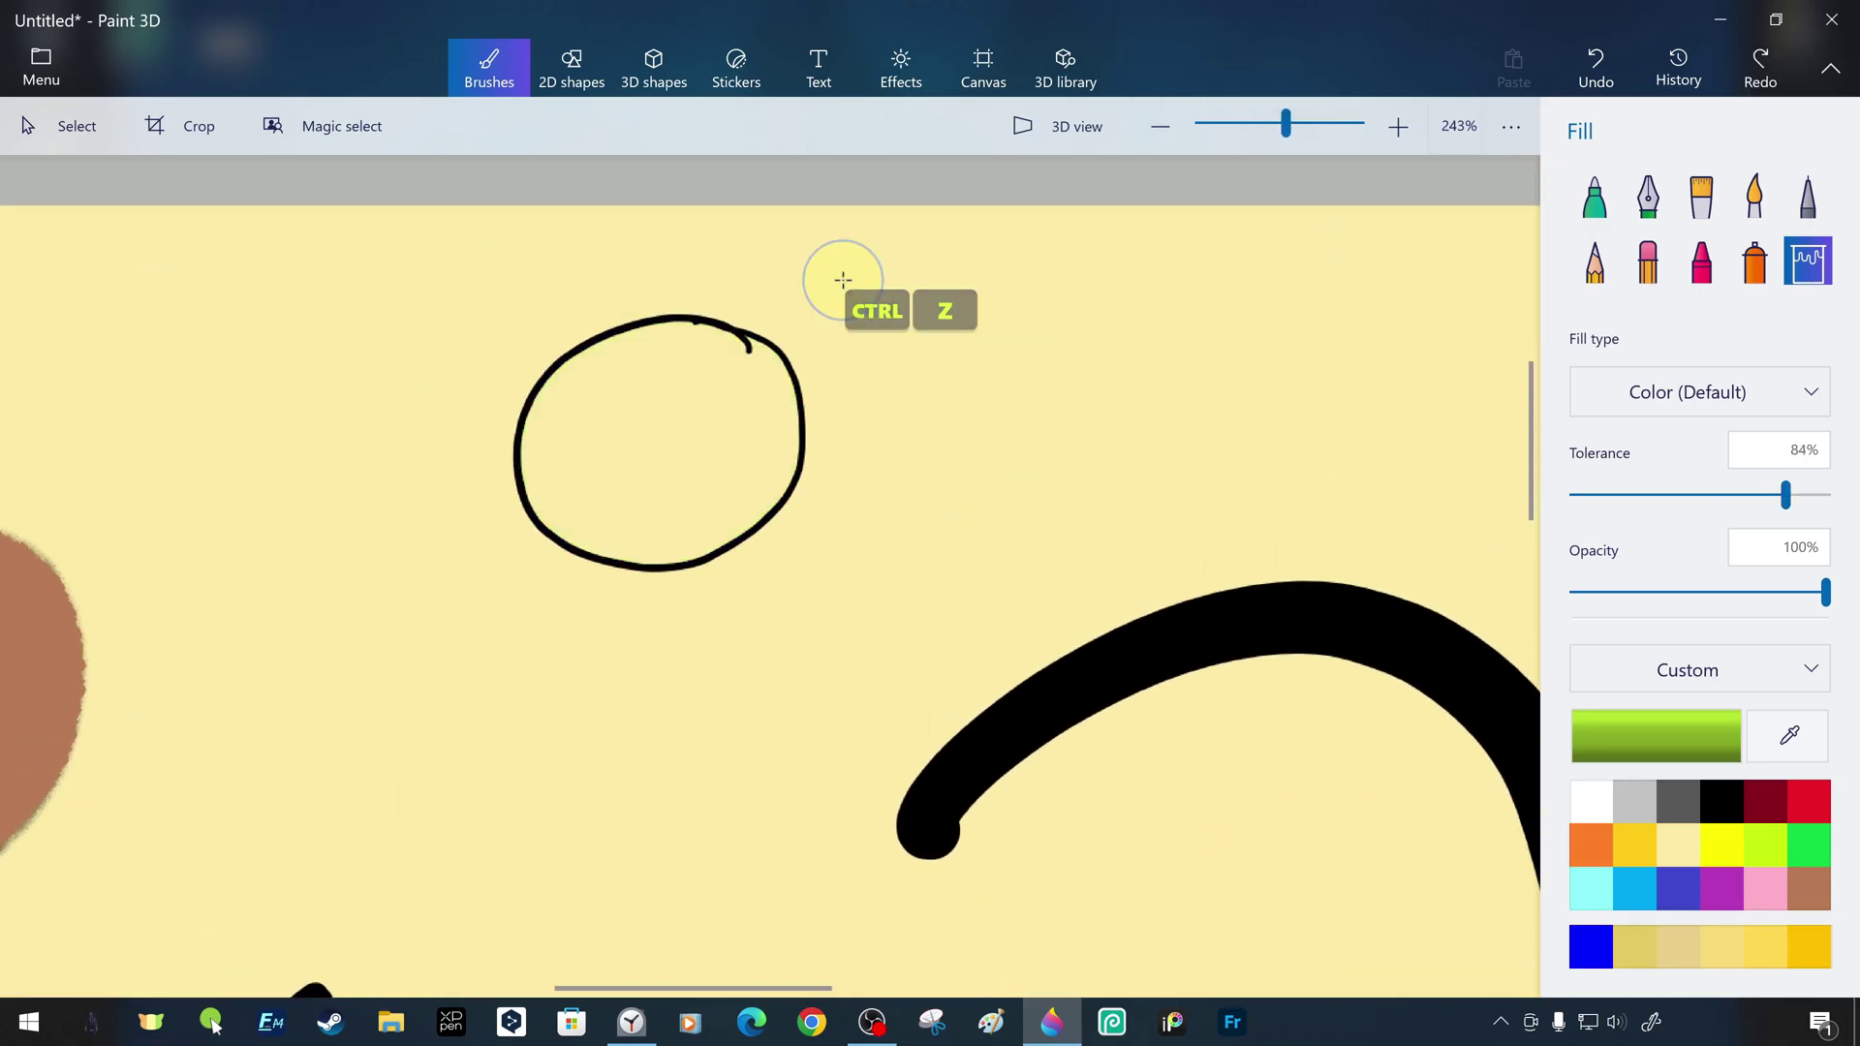
{"action": "key", "text": "ctrl+y"}
{"action": "key", "text": "ctrl+z"}
{"action": "left_click", "coordinate": [843, 279]}
{"action": "key", "text": "ctrl+z"}
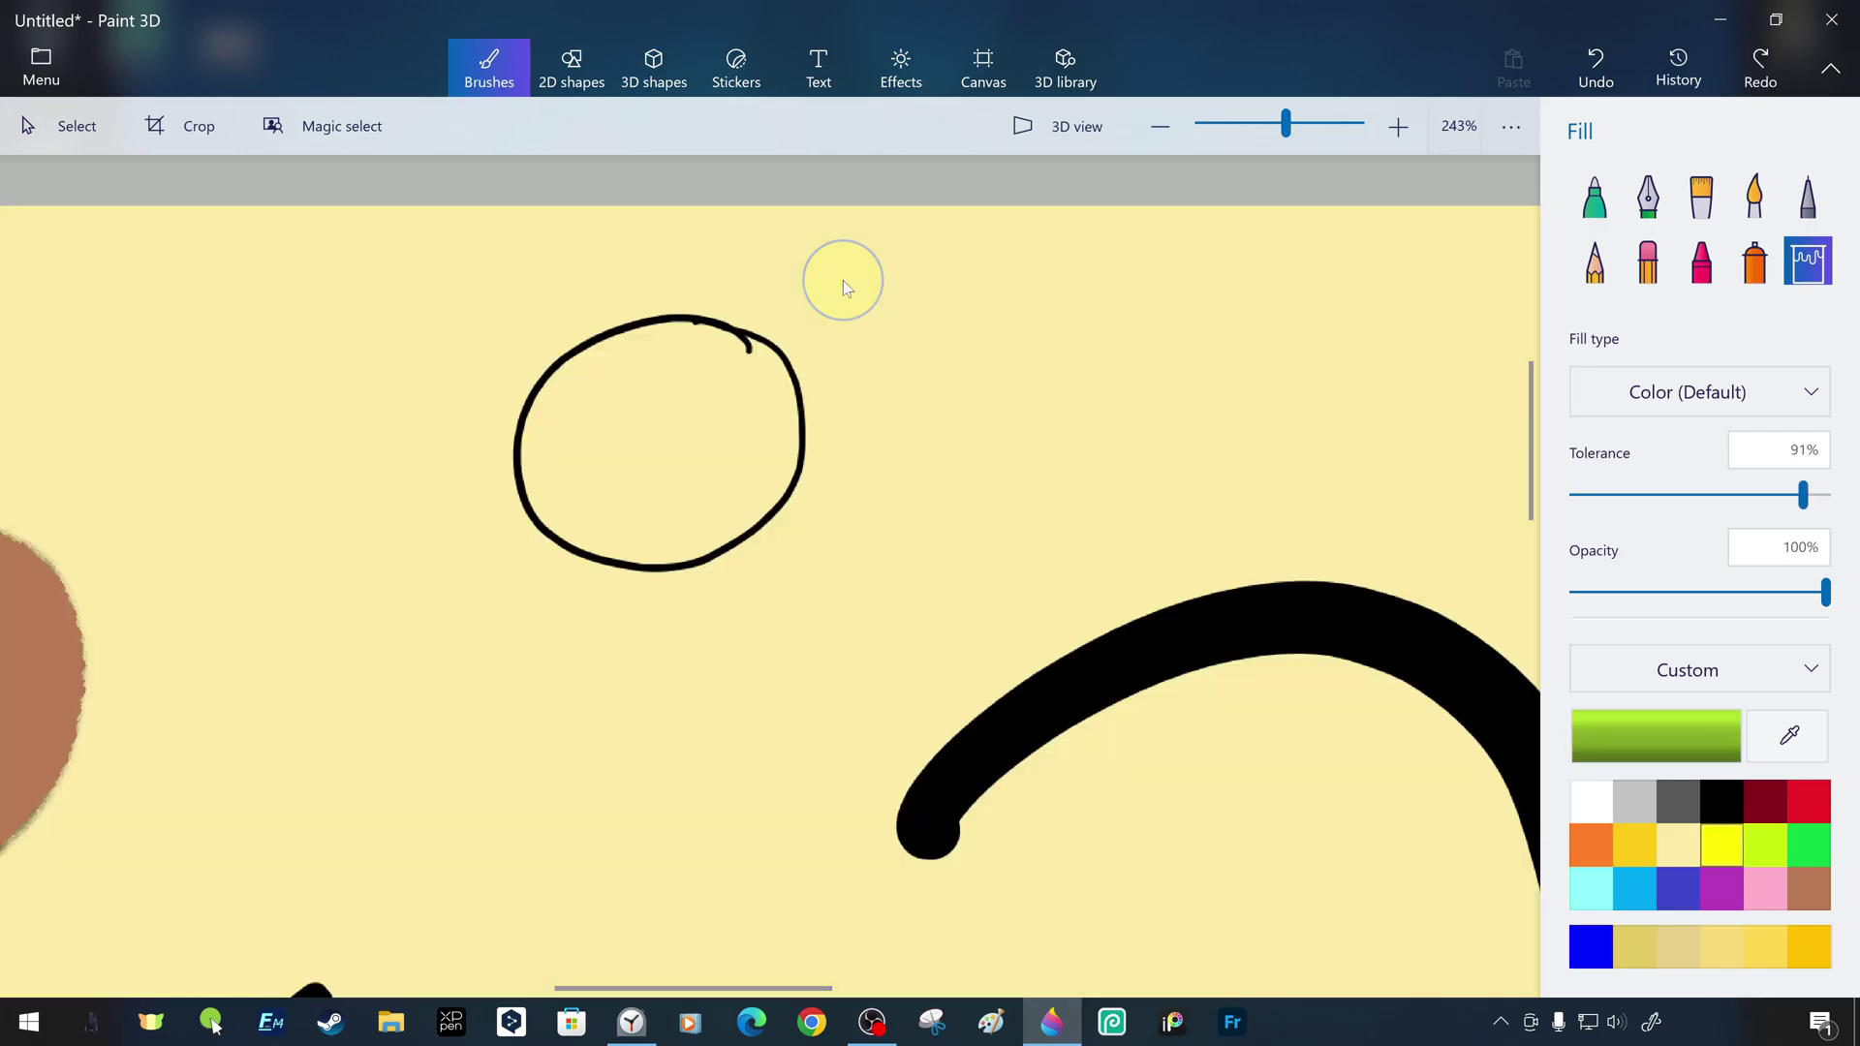
Fill the small top circle brown after several retries, then show the whole drawing
{"action": "left_click", "coordinate": [843, 280]}
{"action": "key", "text": "ctrl+z"}
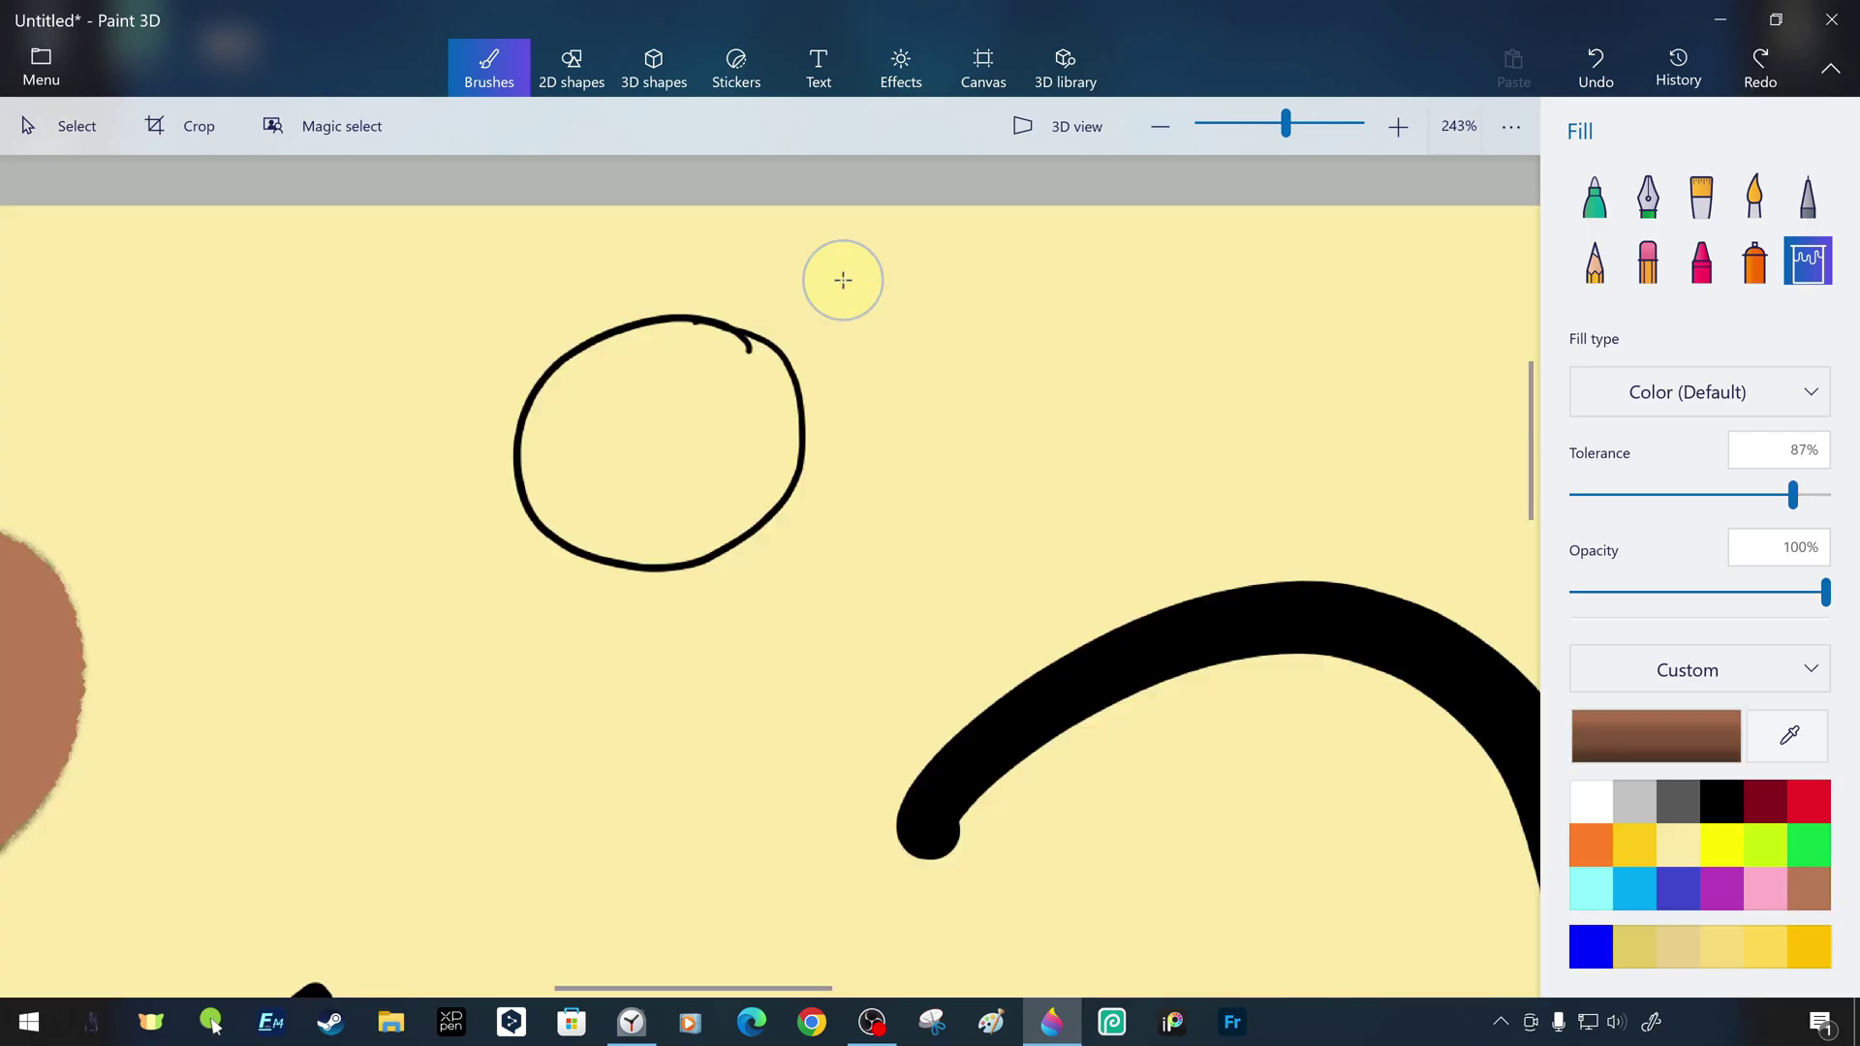
{"action": "left_click", "coordinate": [844, 279]}
{"action": "key", "text": "ctrl+z"}
{"action": "left_click", "coordinate": [844, 279]}
{"action": "key", "text": "ctrl+z"}
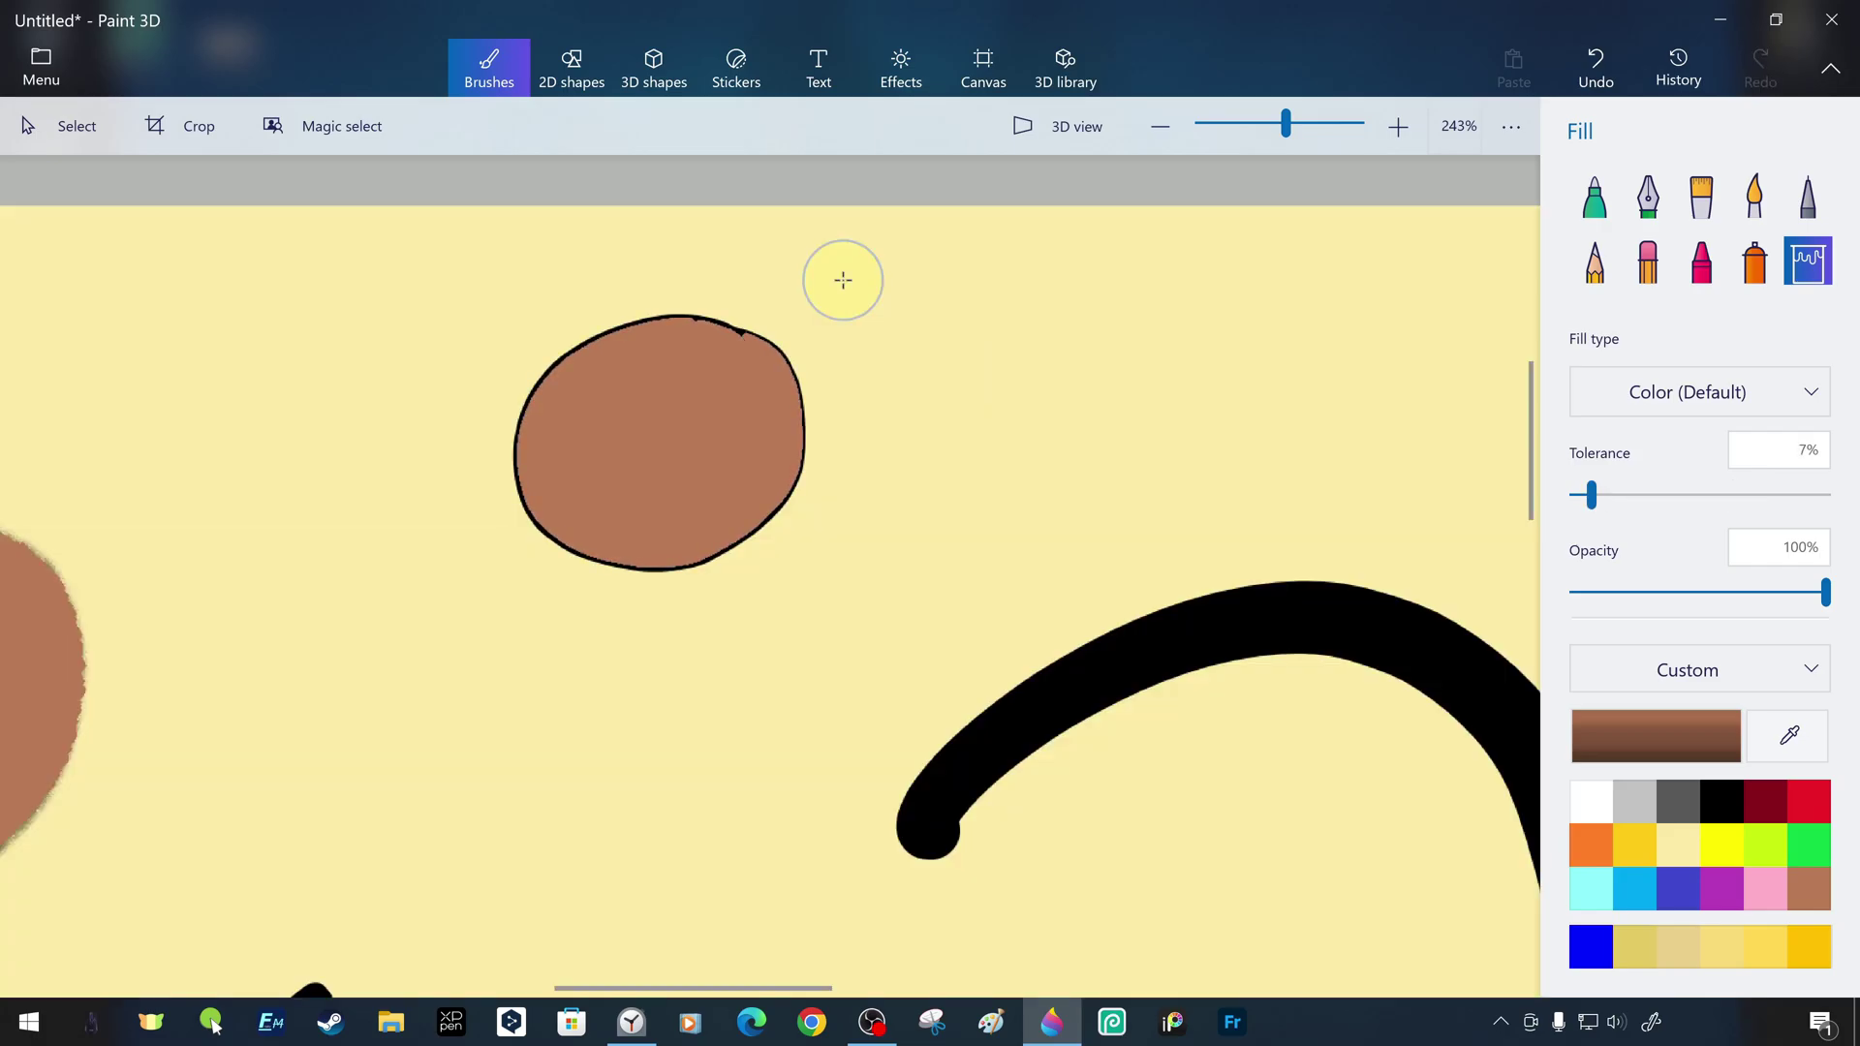
{"action": "key", "text": "ctrl+0"}
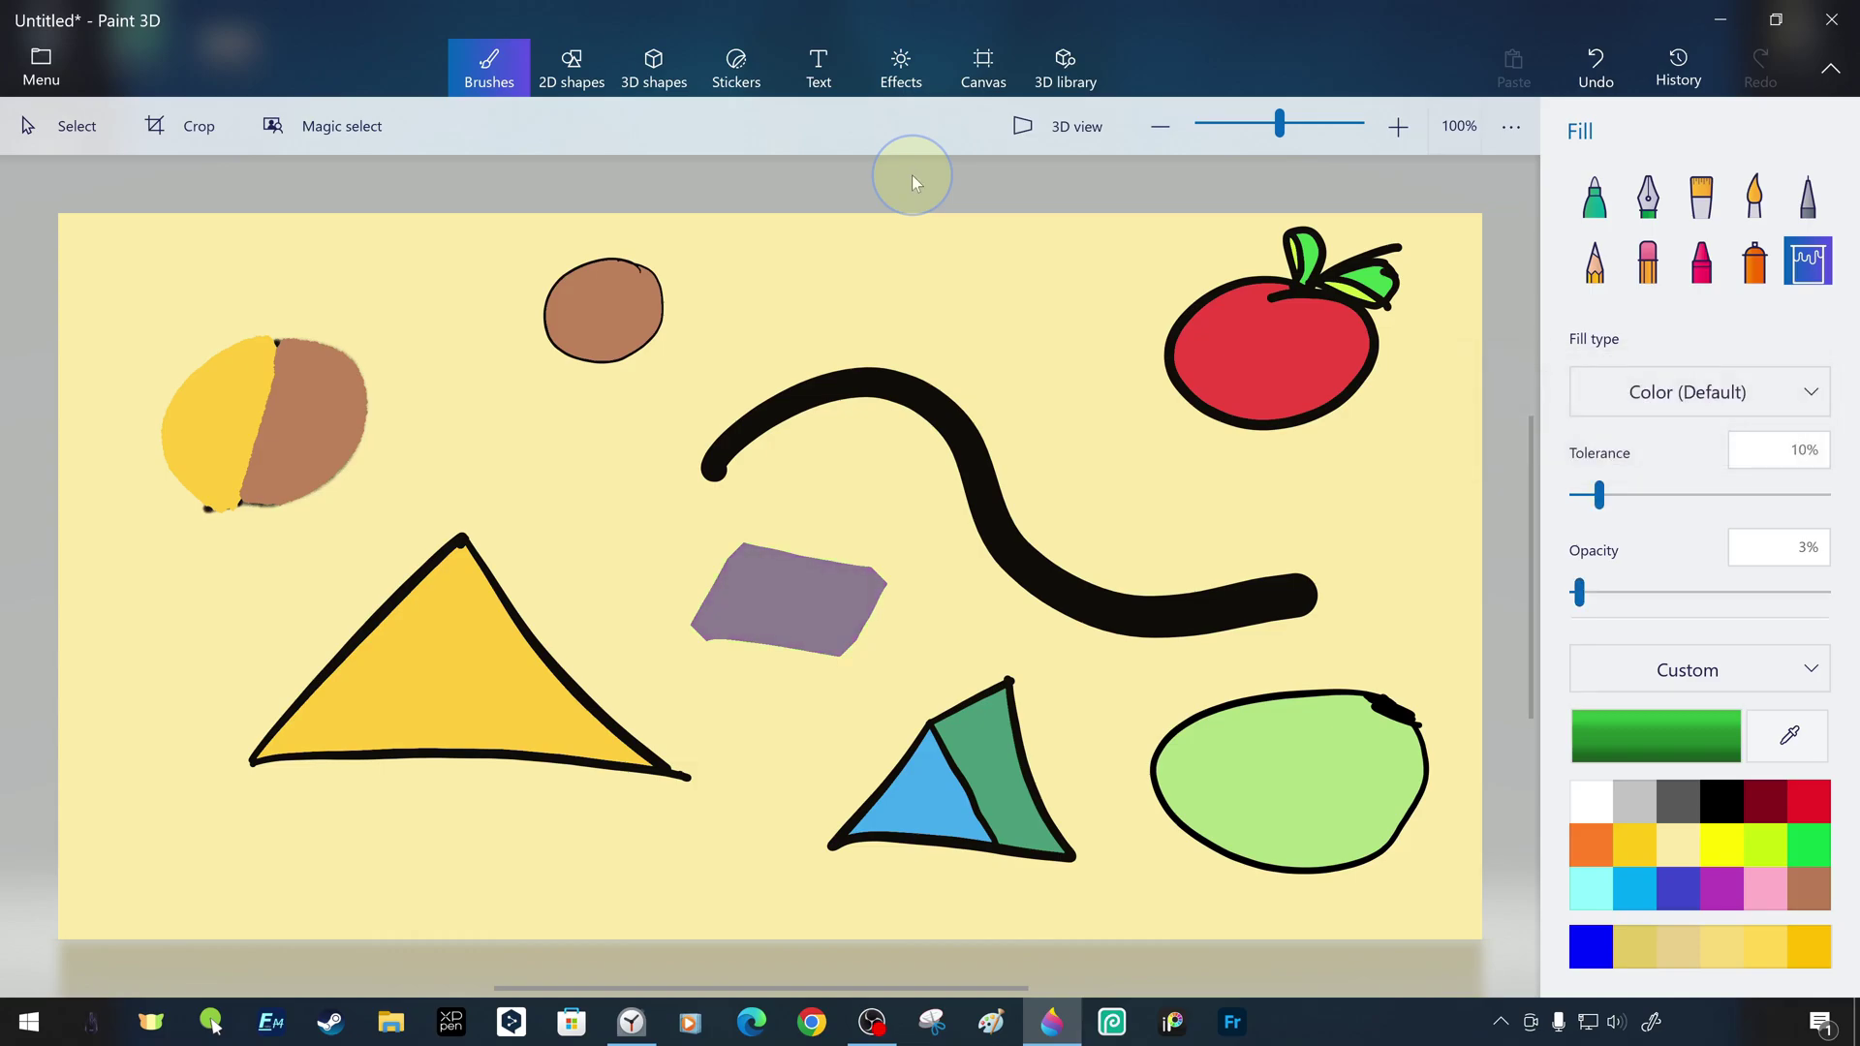
Sample the oval's light green and draw a marker squiggle below the yellow triangle
{"action": "left_click", "coordinate": [1785, 733]}
{"action": "left_click", "coordinate": [1326, 762]}
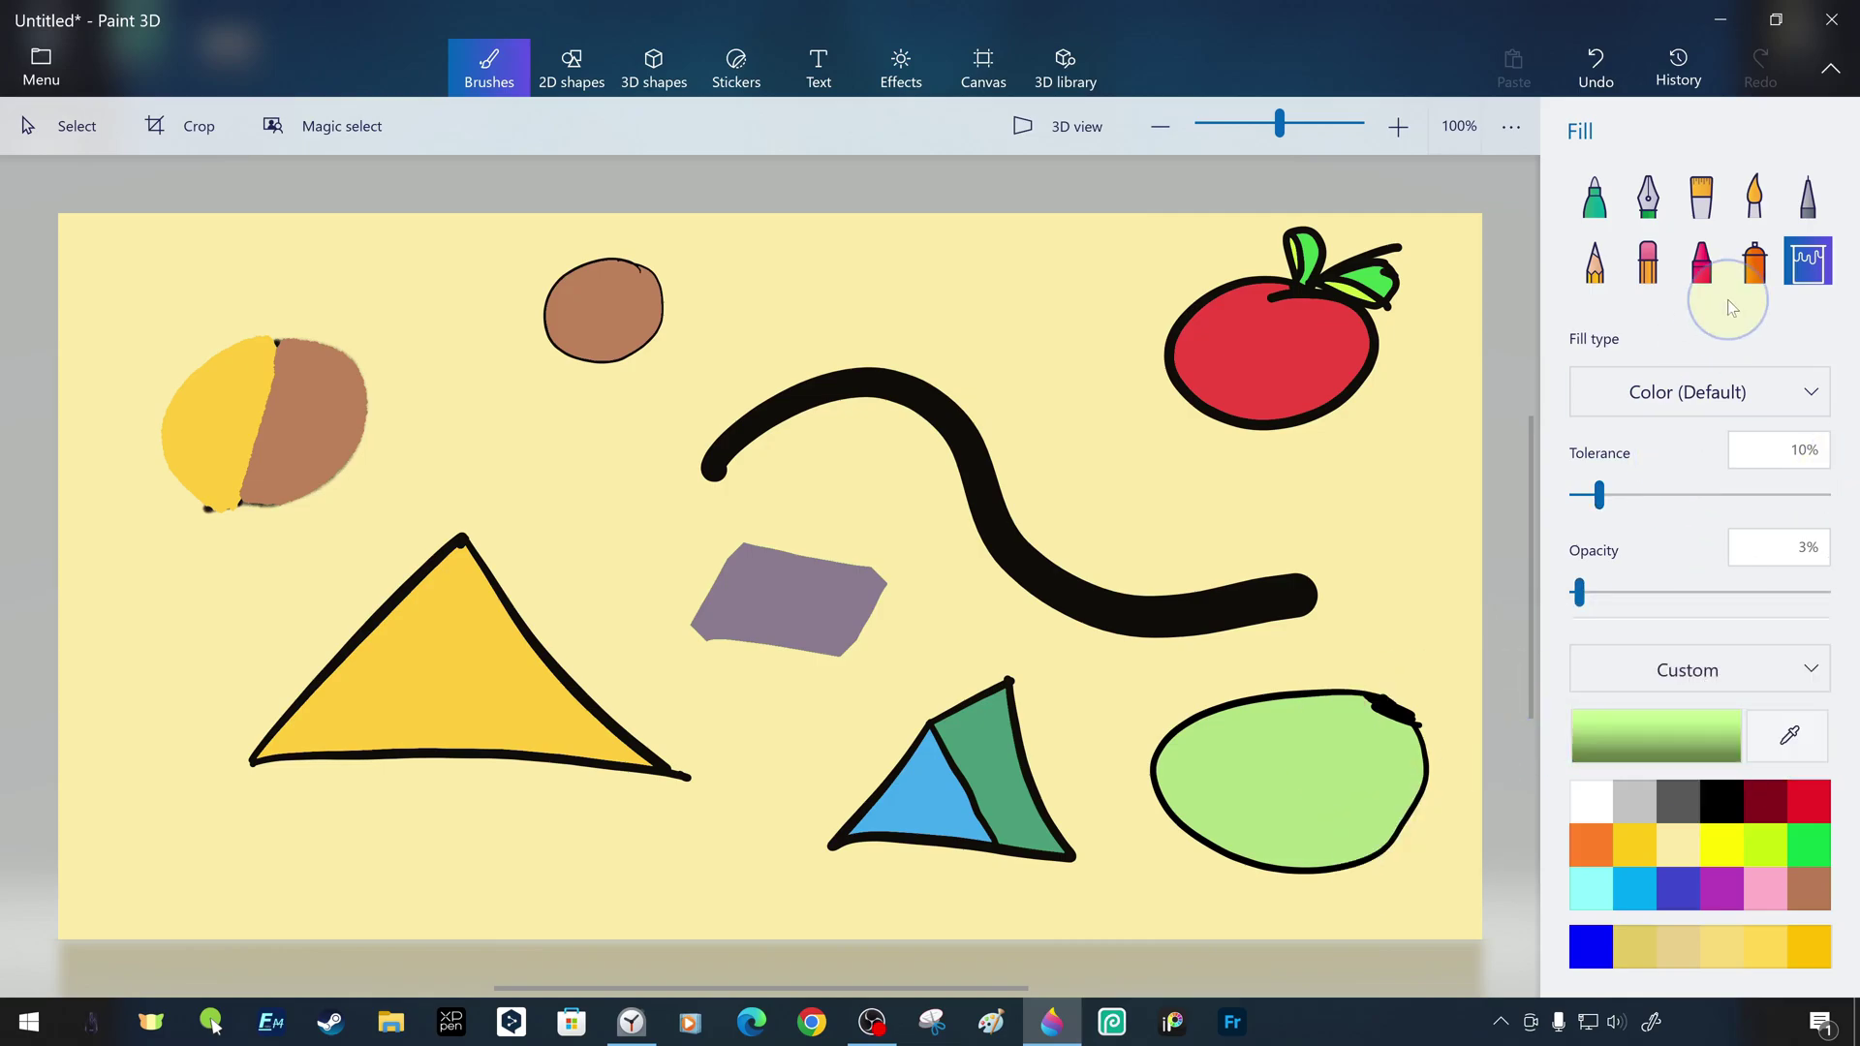
{"action": "left_click", "coordinate": [1594, 195]}
{"action": "left_click_drag", "start_coordinate": [376, 822], "coordinate": [522, 846]}
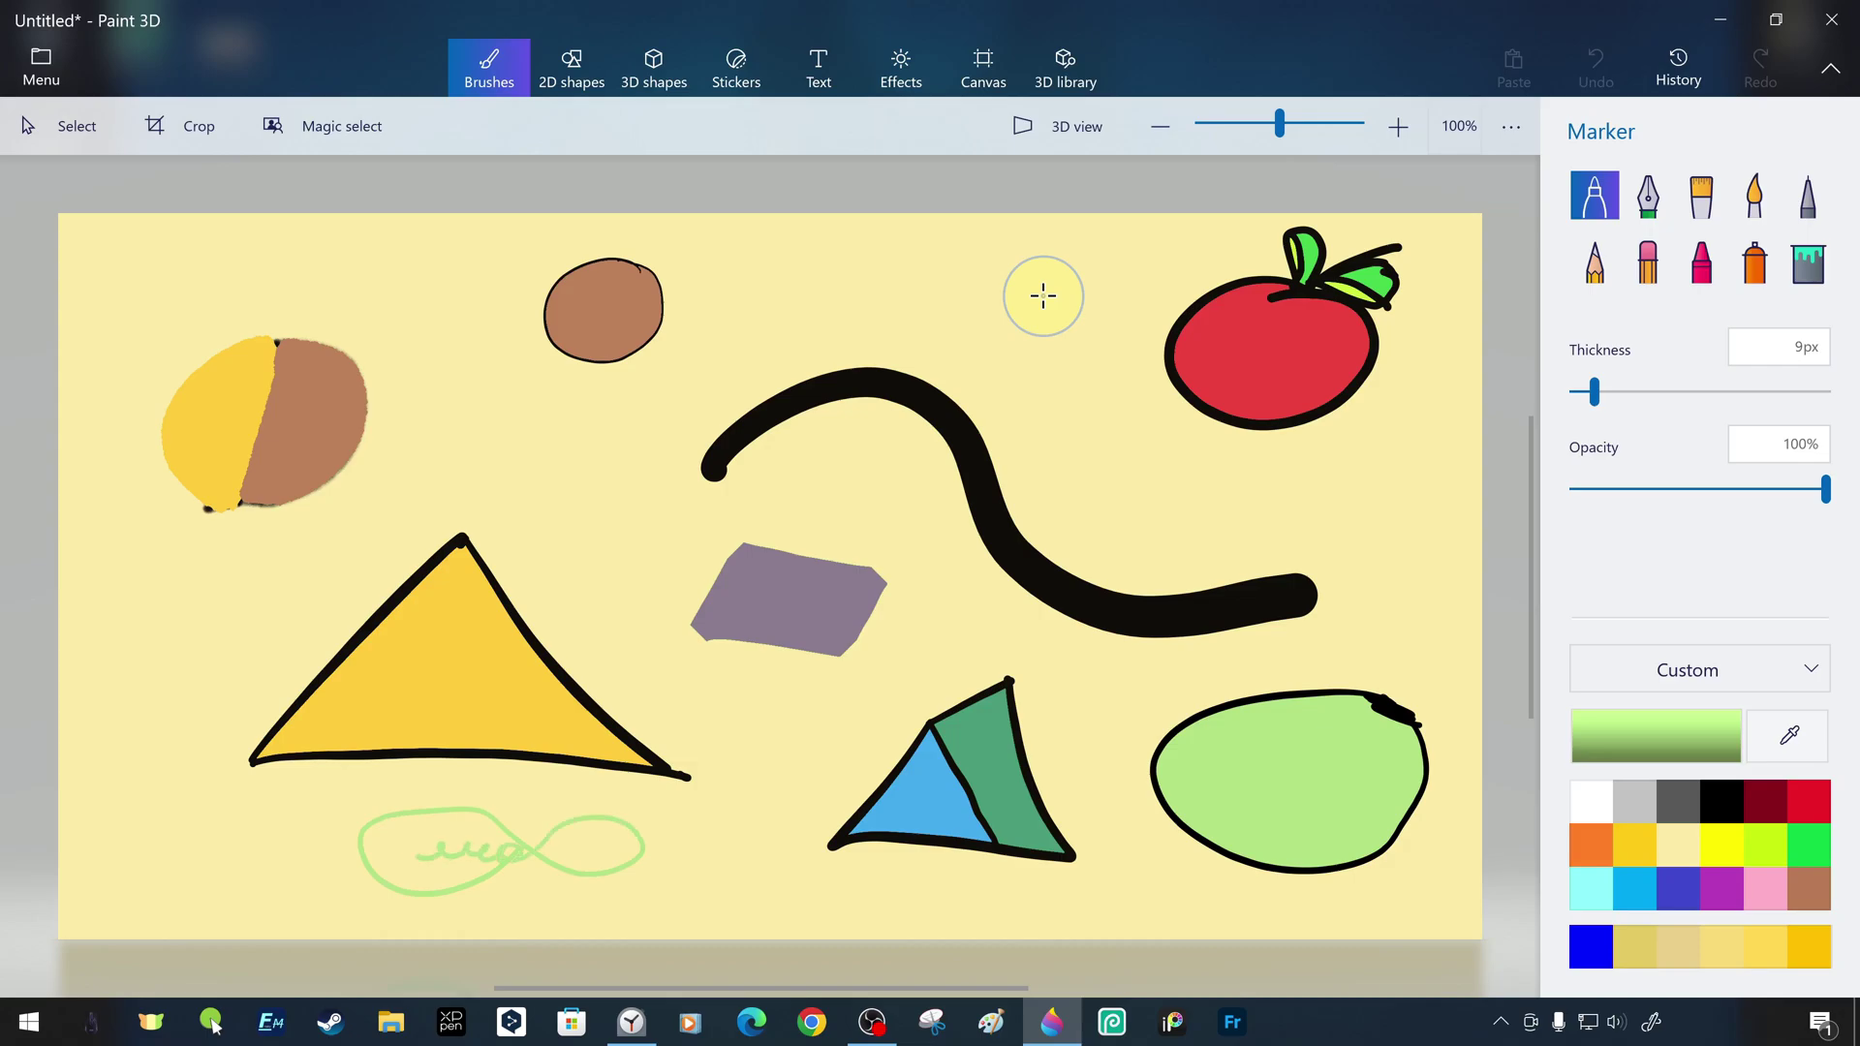
Fill the squiggle's loops translucent green at 13% opacity and low tolerance
{"action": "left_click", "coordinate": [1808, 262]}
{"action": "left_click", "coordinate": [439, 848]}
{"action": "left_click_drag", "start_coordinate": [1826, 592], "coordinate": [1579, 592]}
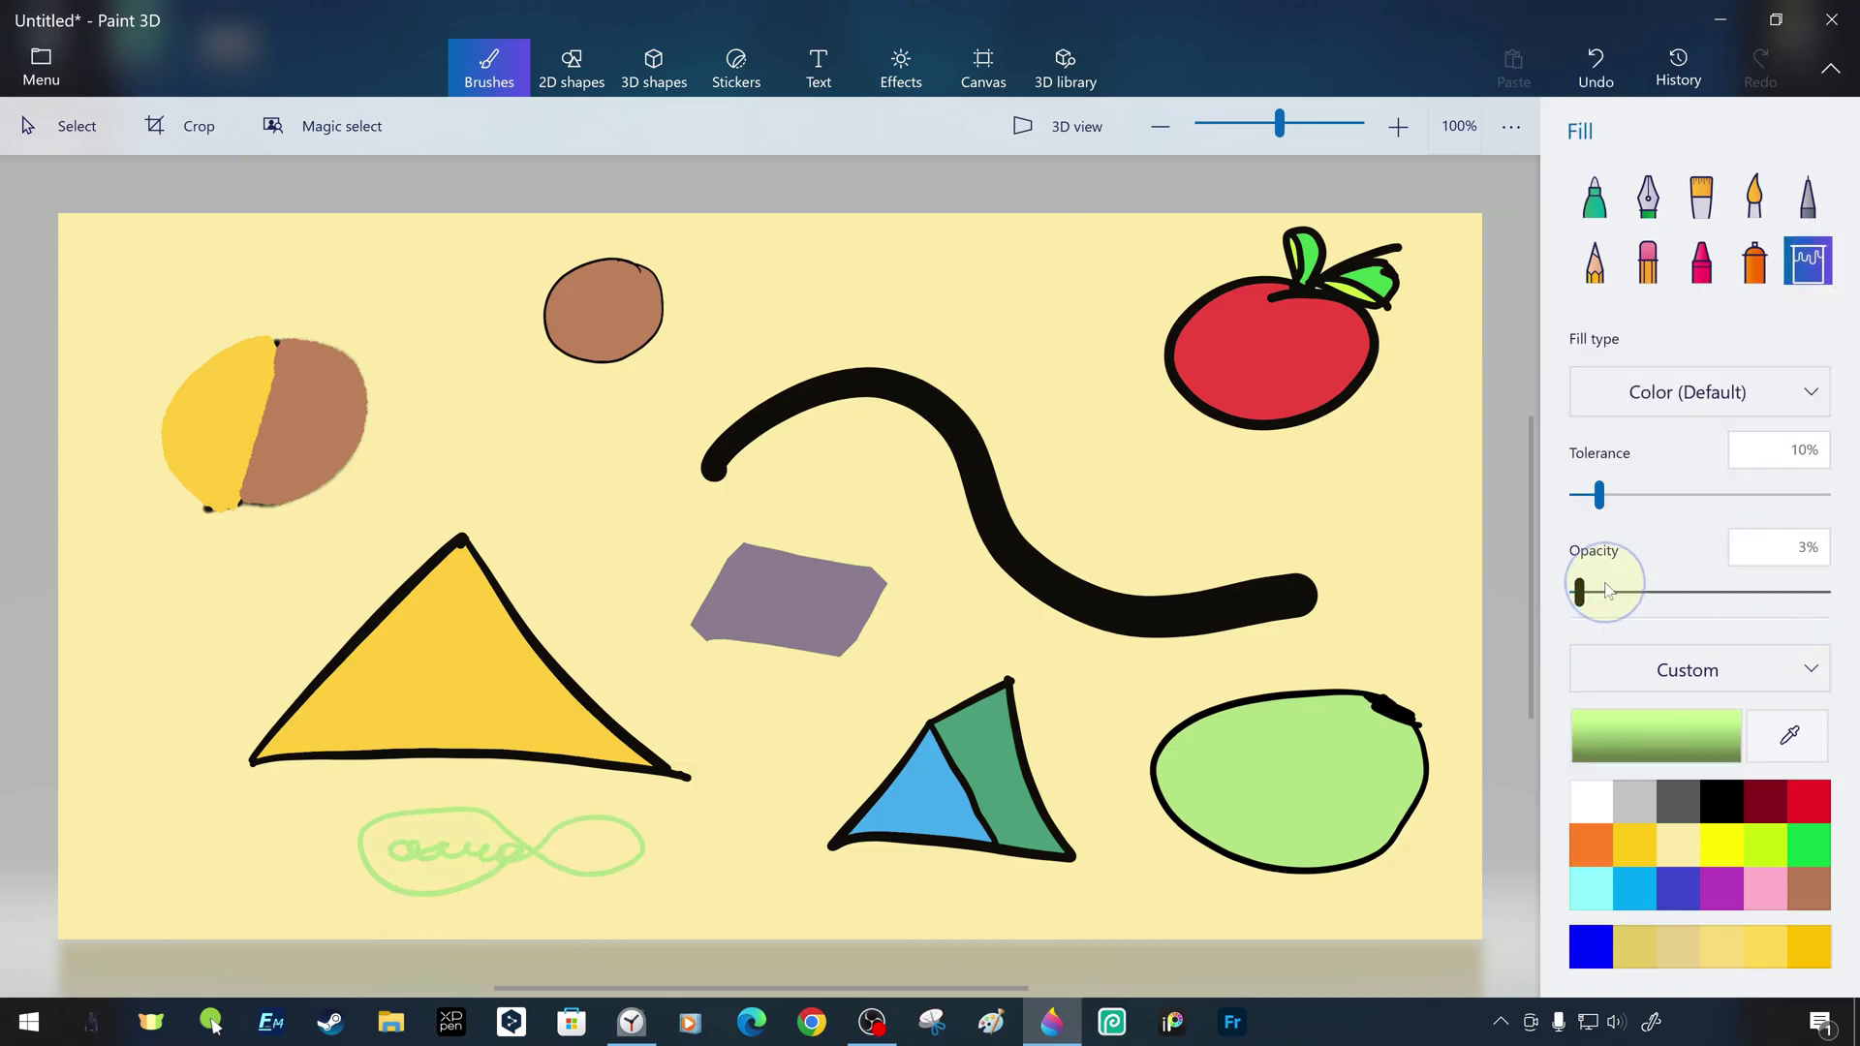
{"action": "left_click", "coordinate": [1604, 592]}
{"action": "left_click", "coordinate": [443, 830]}
{"action": "key", "text": "ctrl+z"}
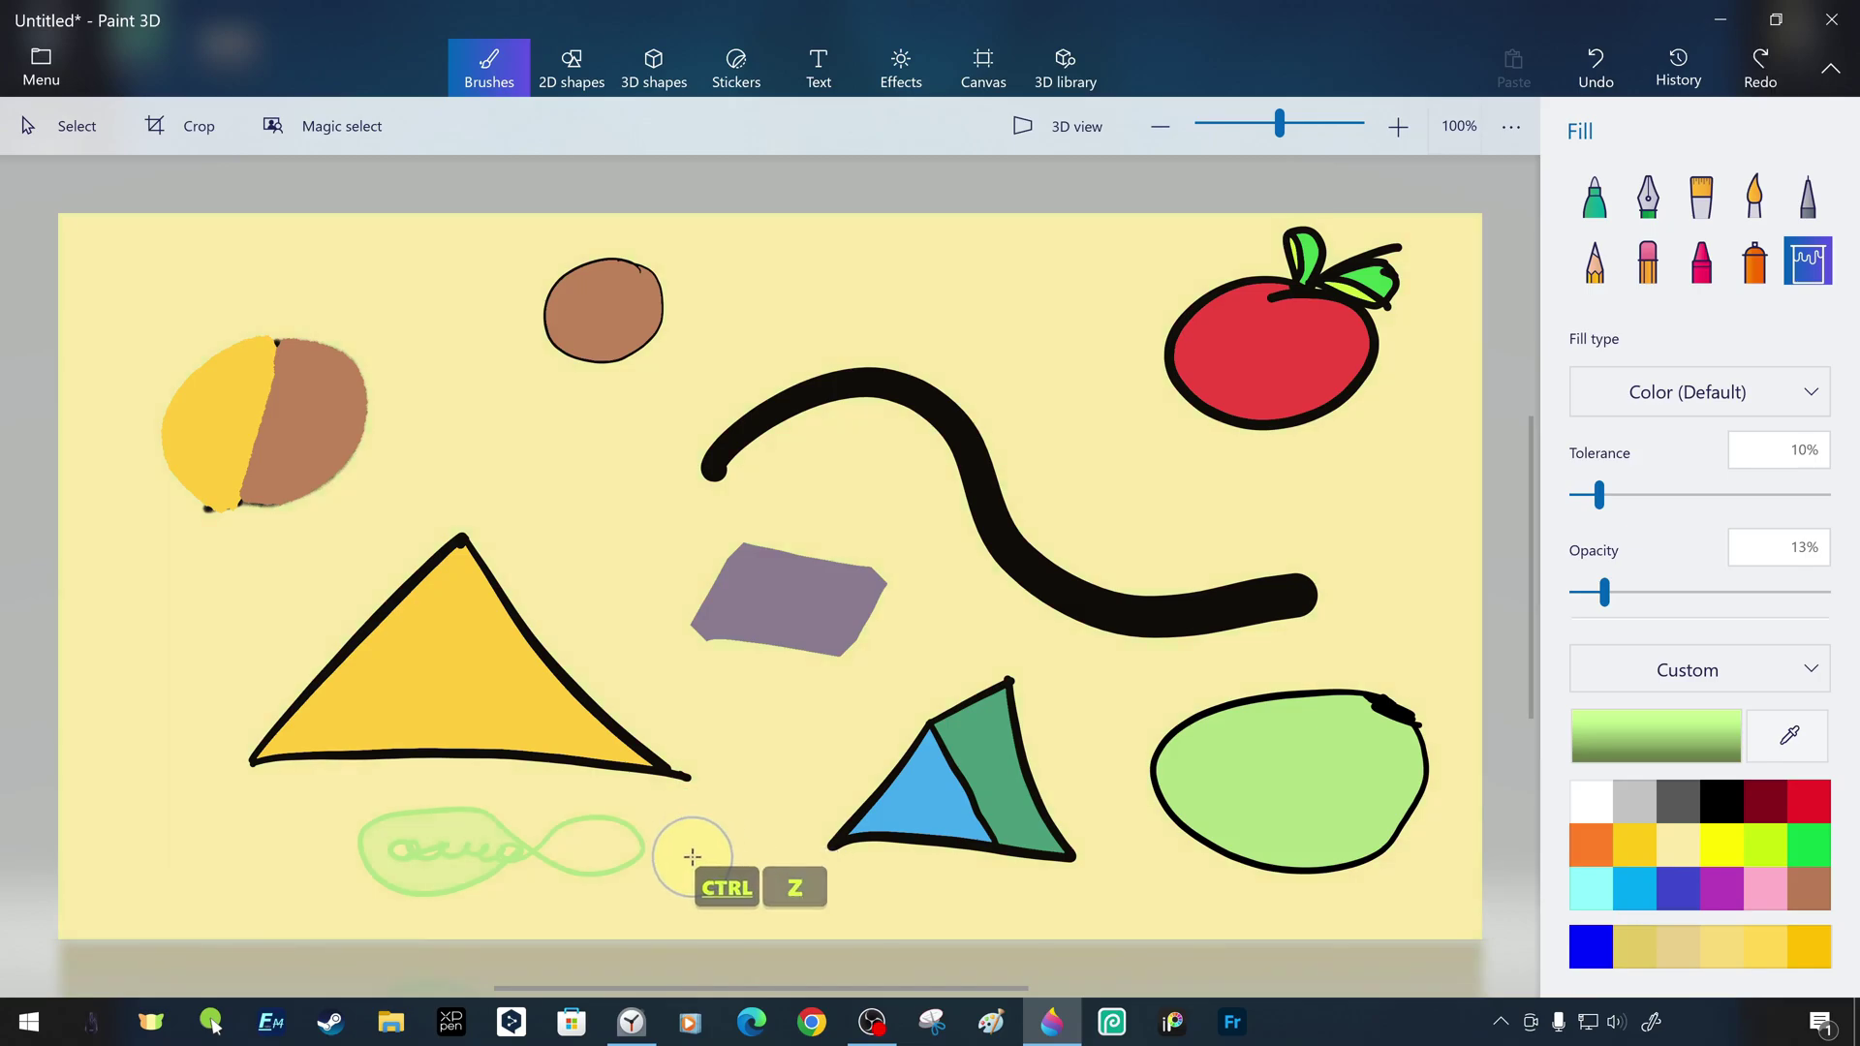
{"action": "left_click_drag", "start_coordinate": [1599, 496], "coordinate": [1582, 495]}
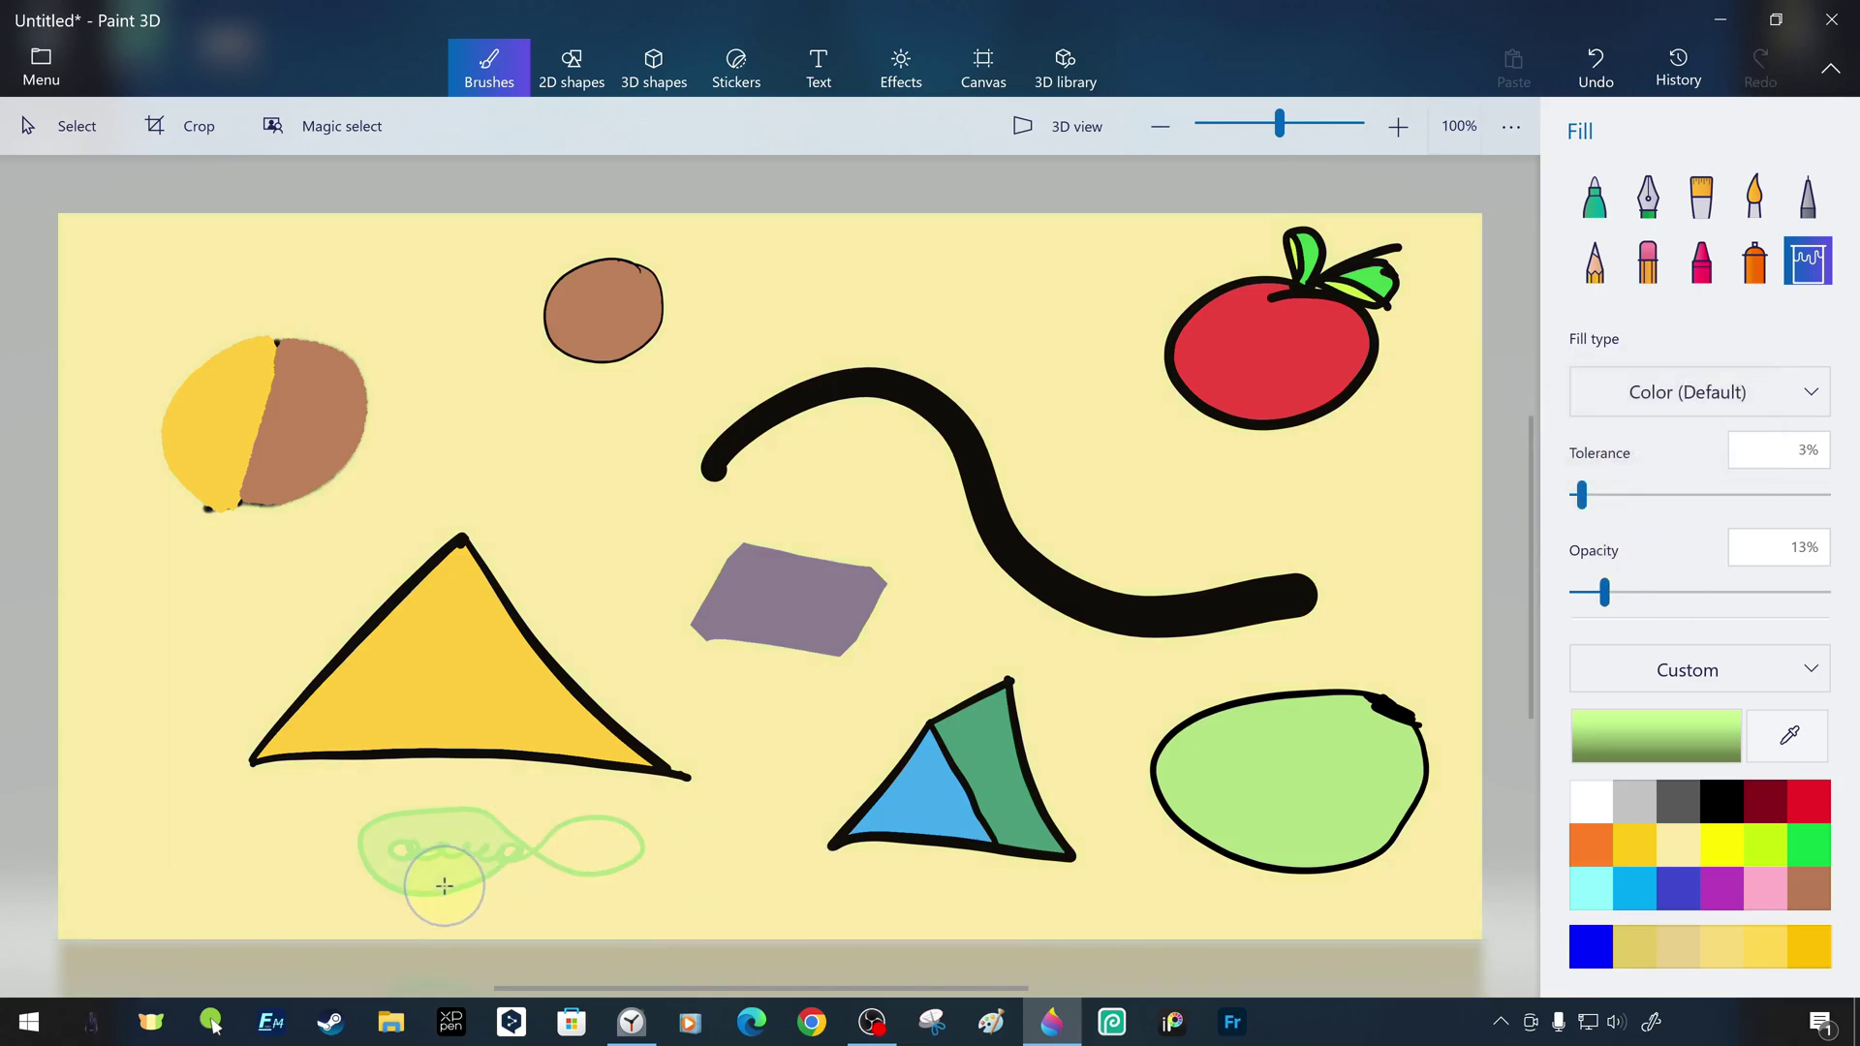
{"action": "left_click", "coordinate": [596, 845]}
{"action": "left_click", "coordinate": [466, 854]}
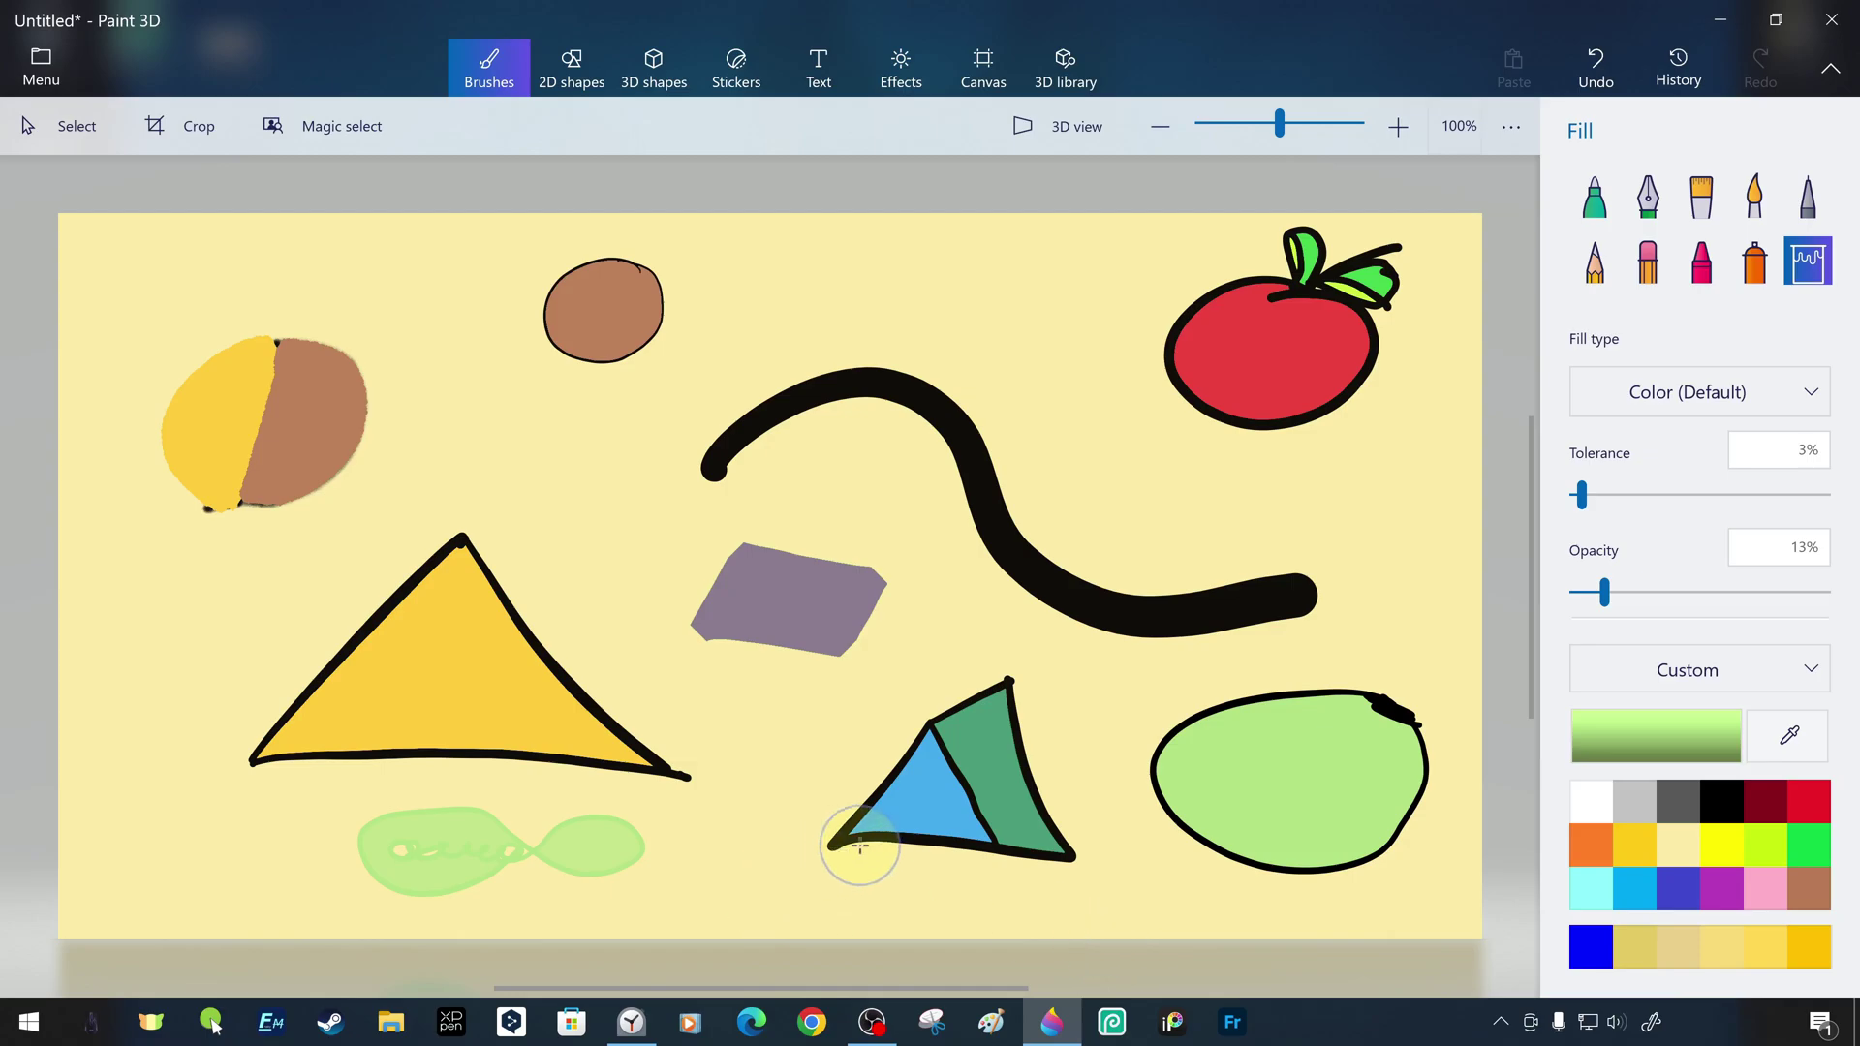
Set the colour material to Polished metal and return to the marker
{"action": "left_click", "coordinate": [1776, 667]}
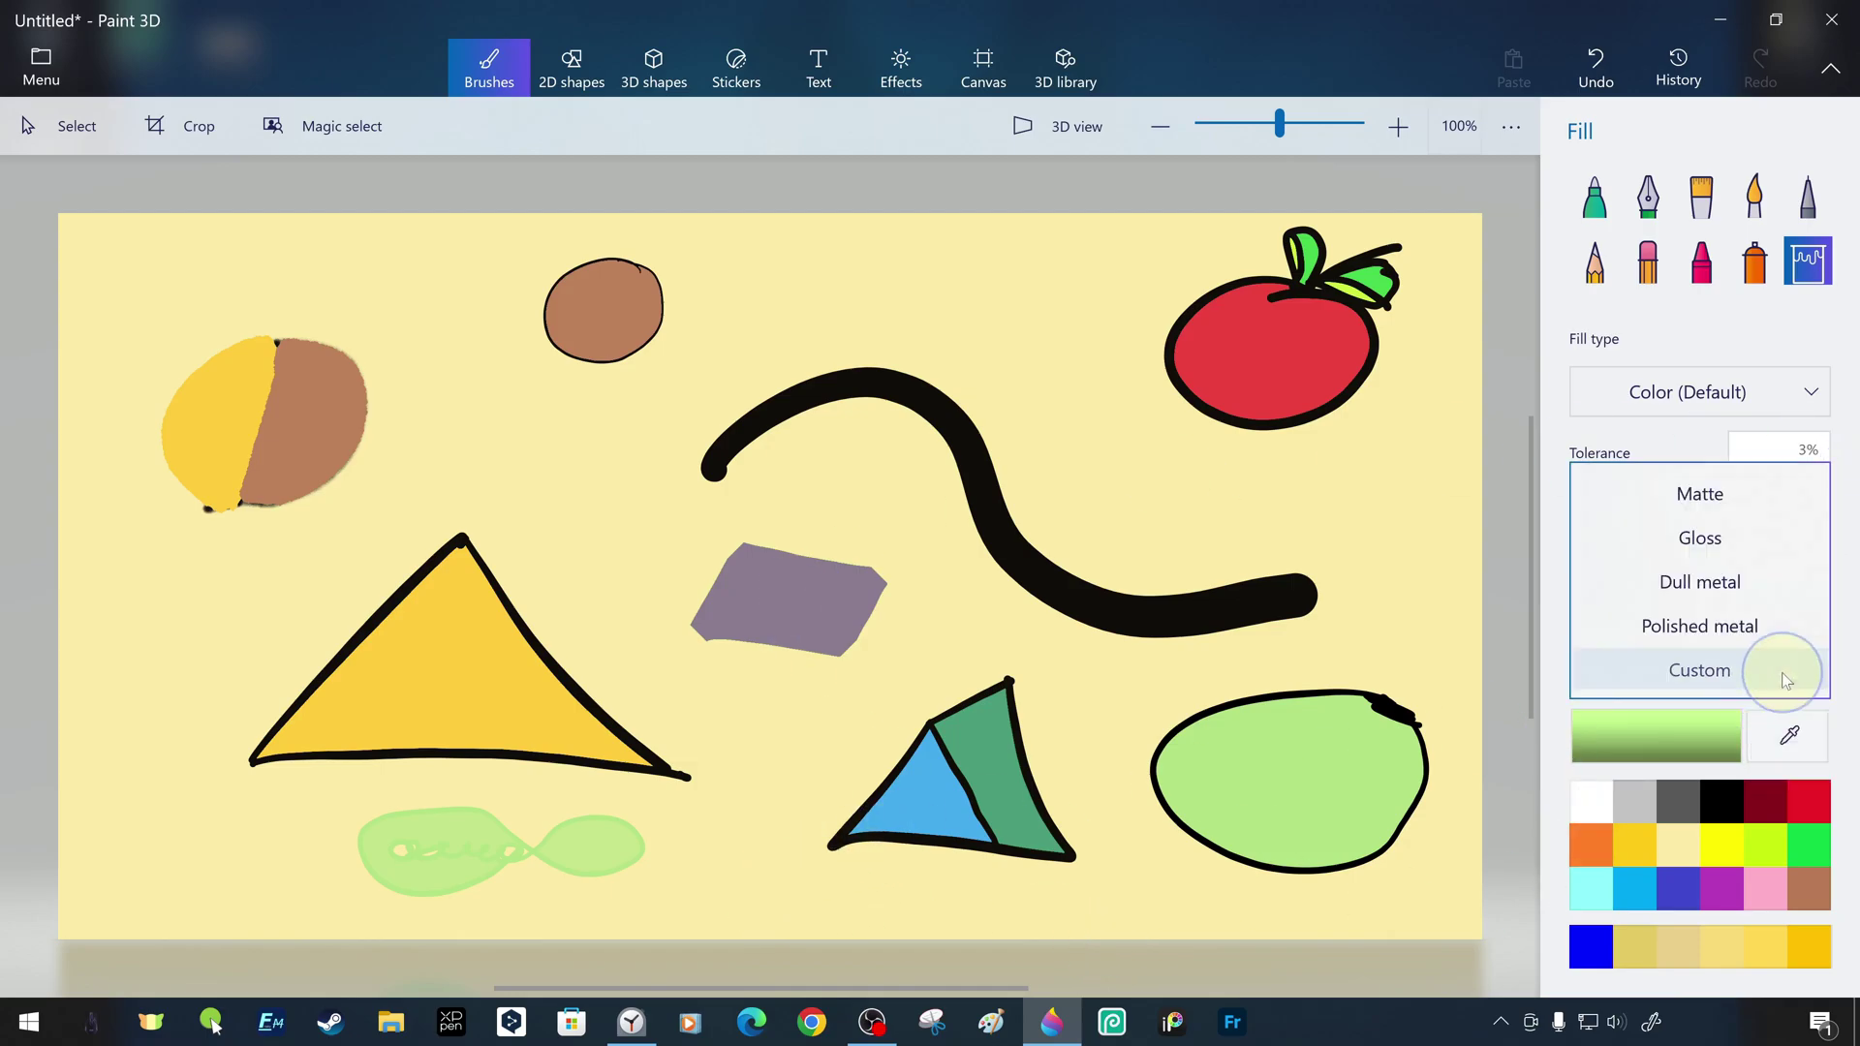
{"action": "left_click", "coordinate": [1744, 626]}
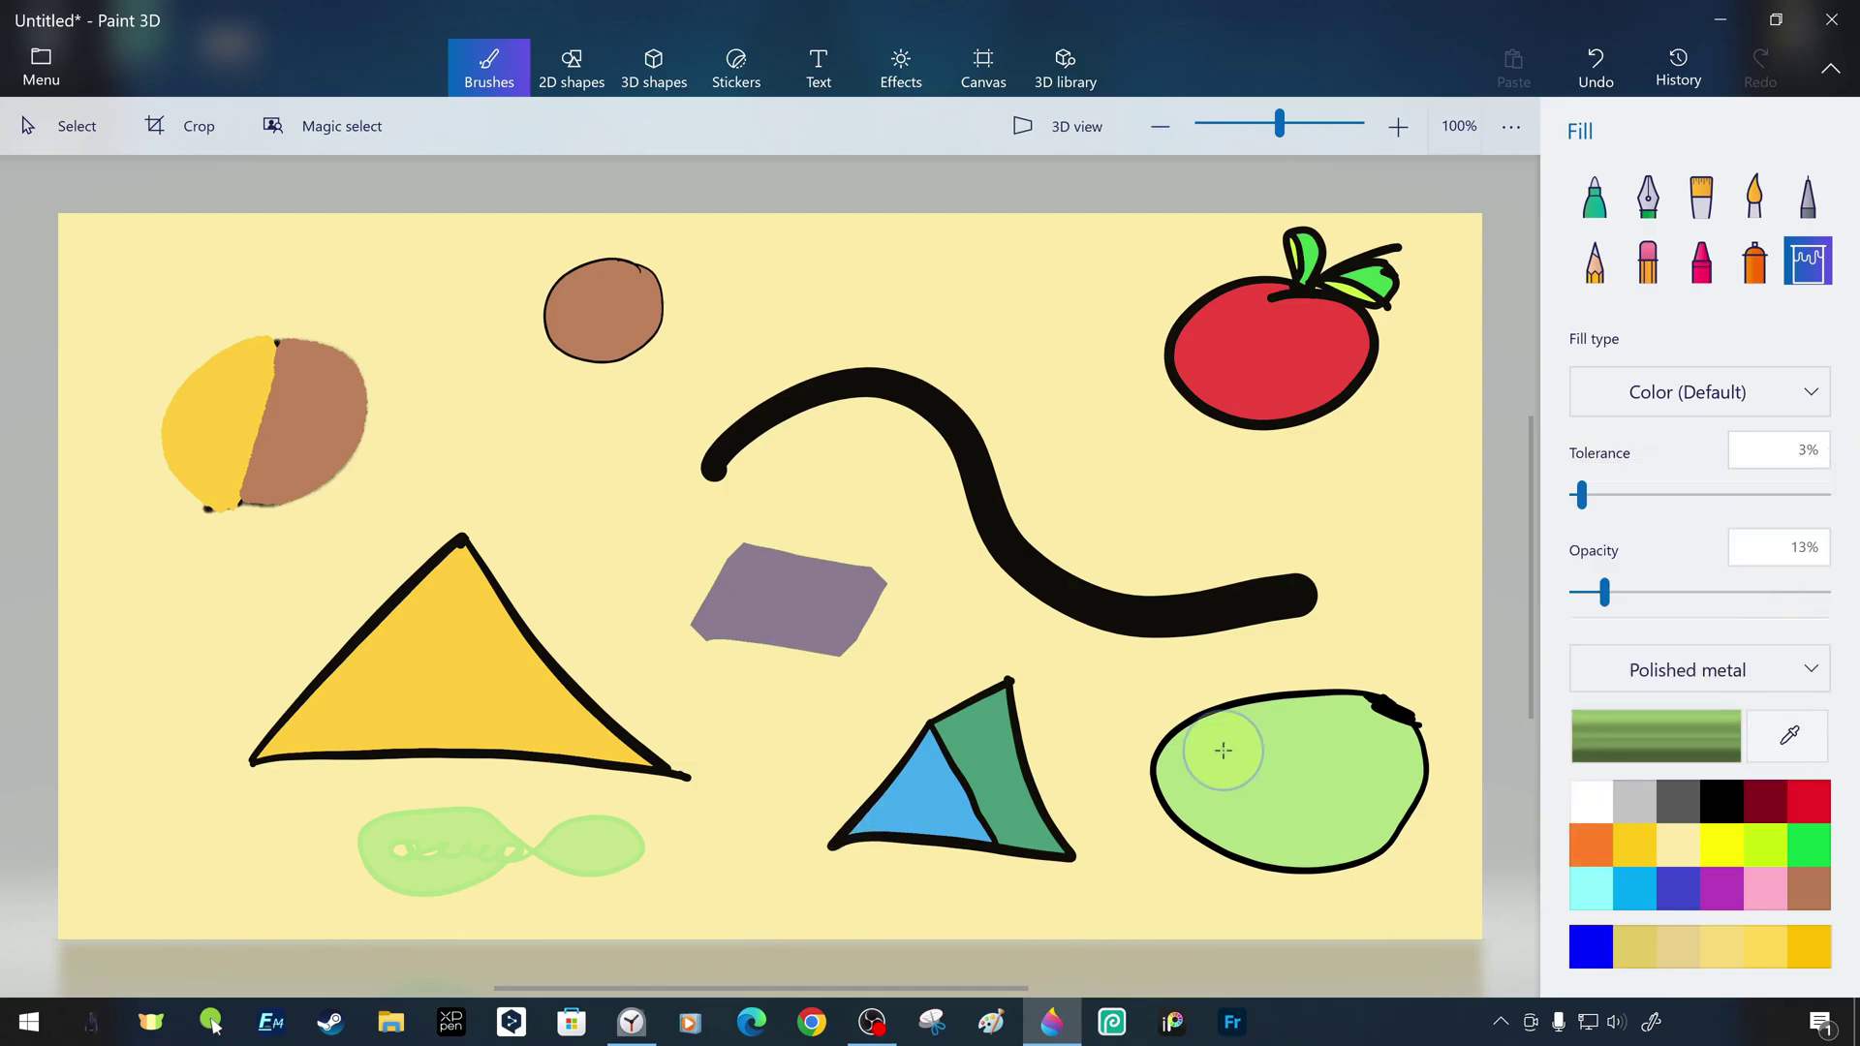
{"action": "left_click", "coordinate": [1606, 203]}
Draw a dark grey triangle outline near the top centre of the canvas
{"action": "left_click", "coordinate": [1671, 798]}
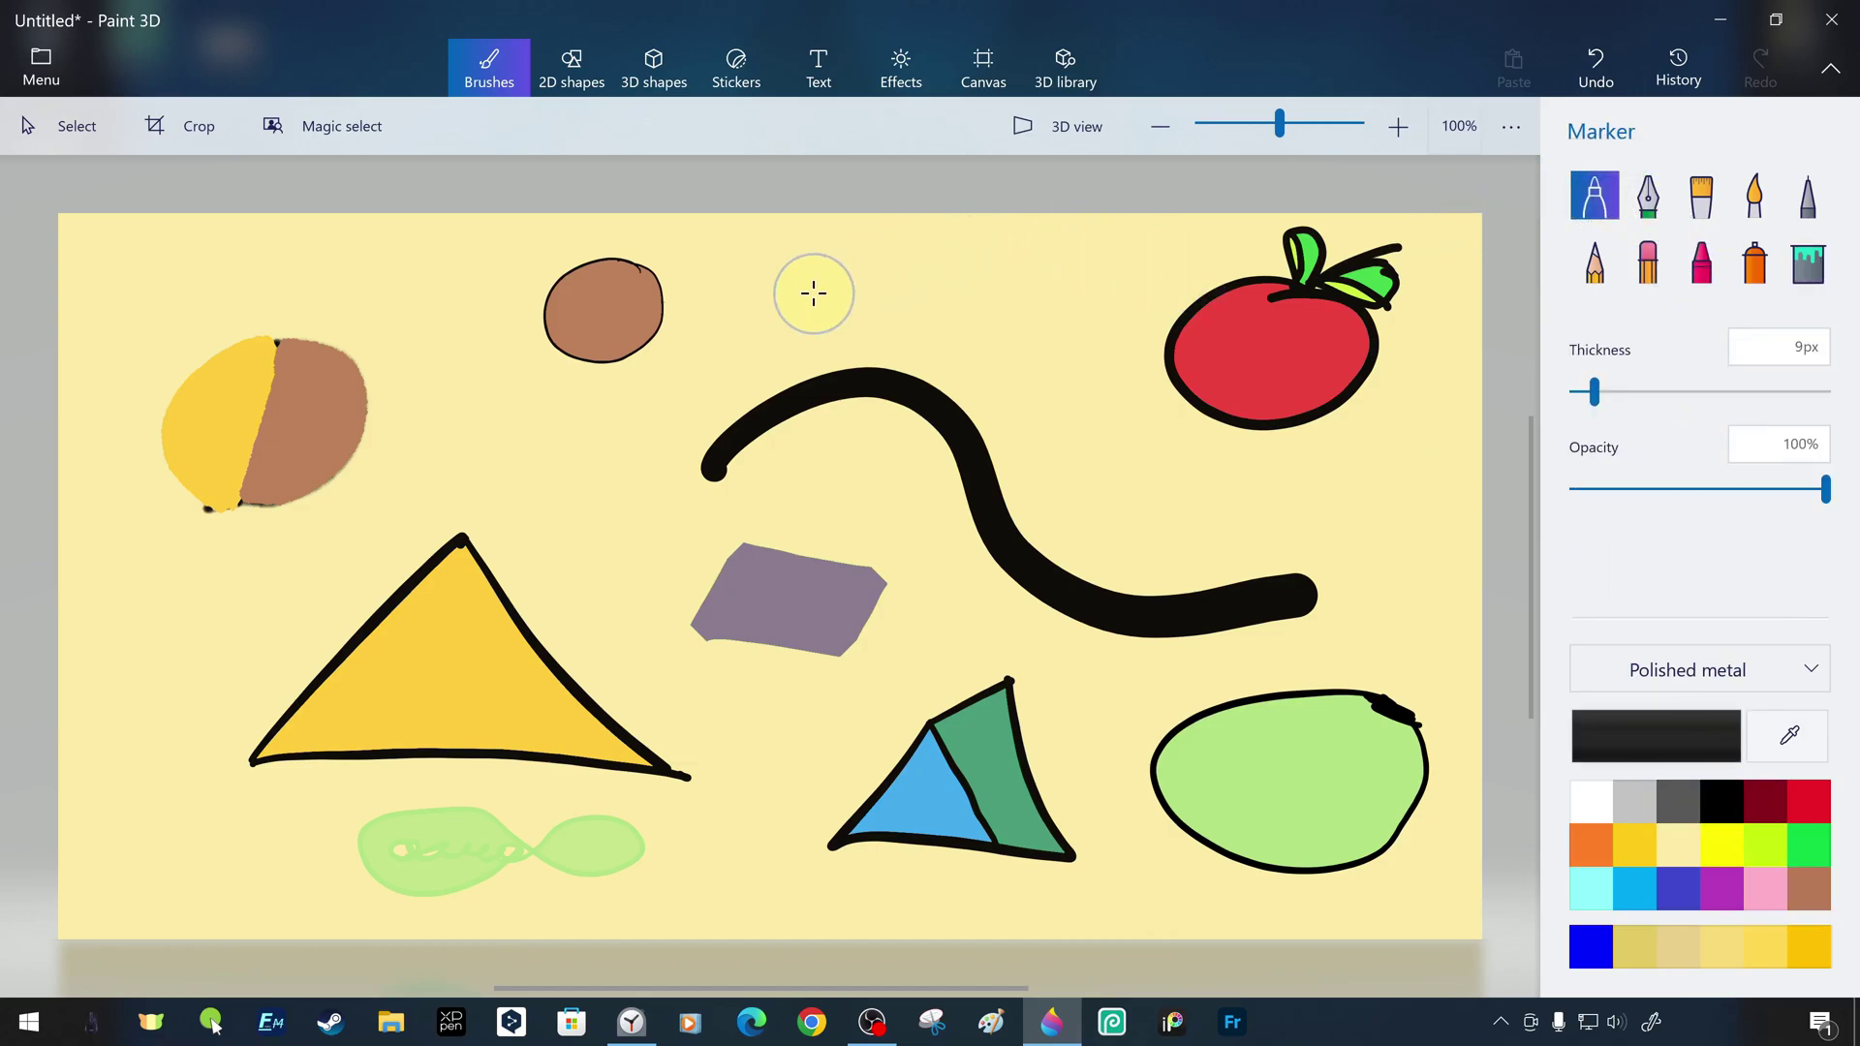
{"action": "left_click_drag", "start_coordinate": [815, 296], "coordinate": [1131, 419]}
{"action": "left_click_drag", "start_coordinate": [977, 251], "coordinate": [1130, 418]}
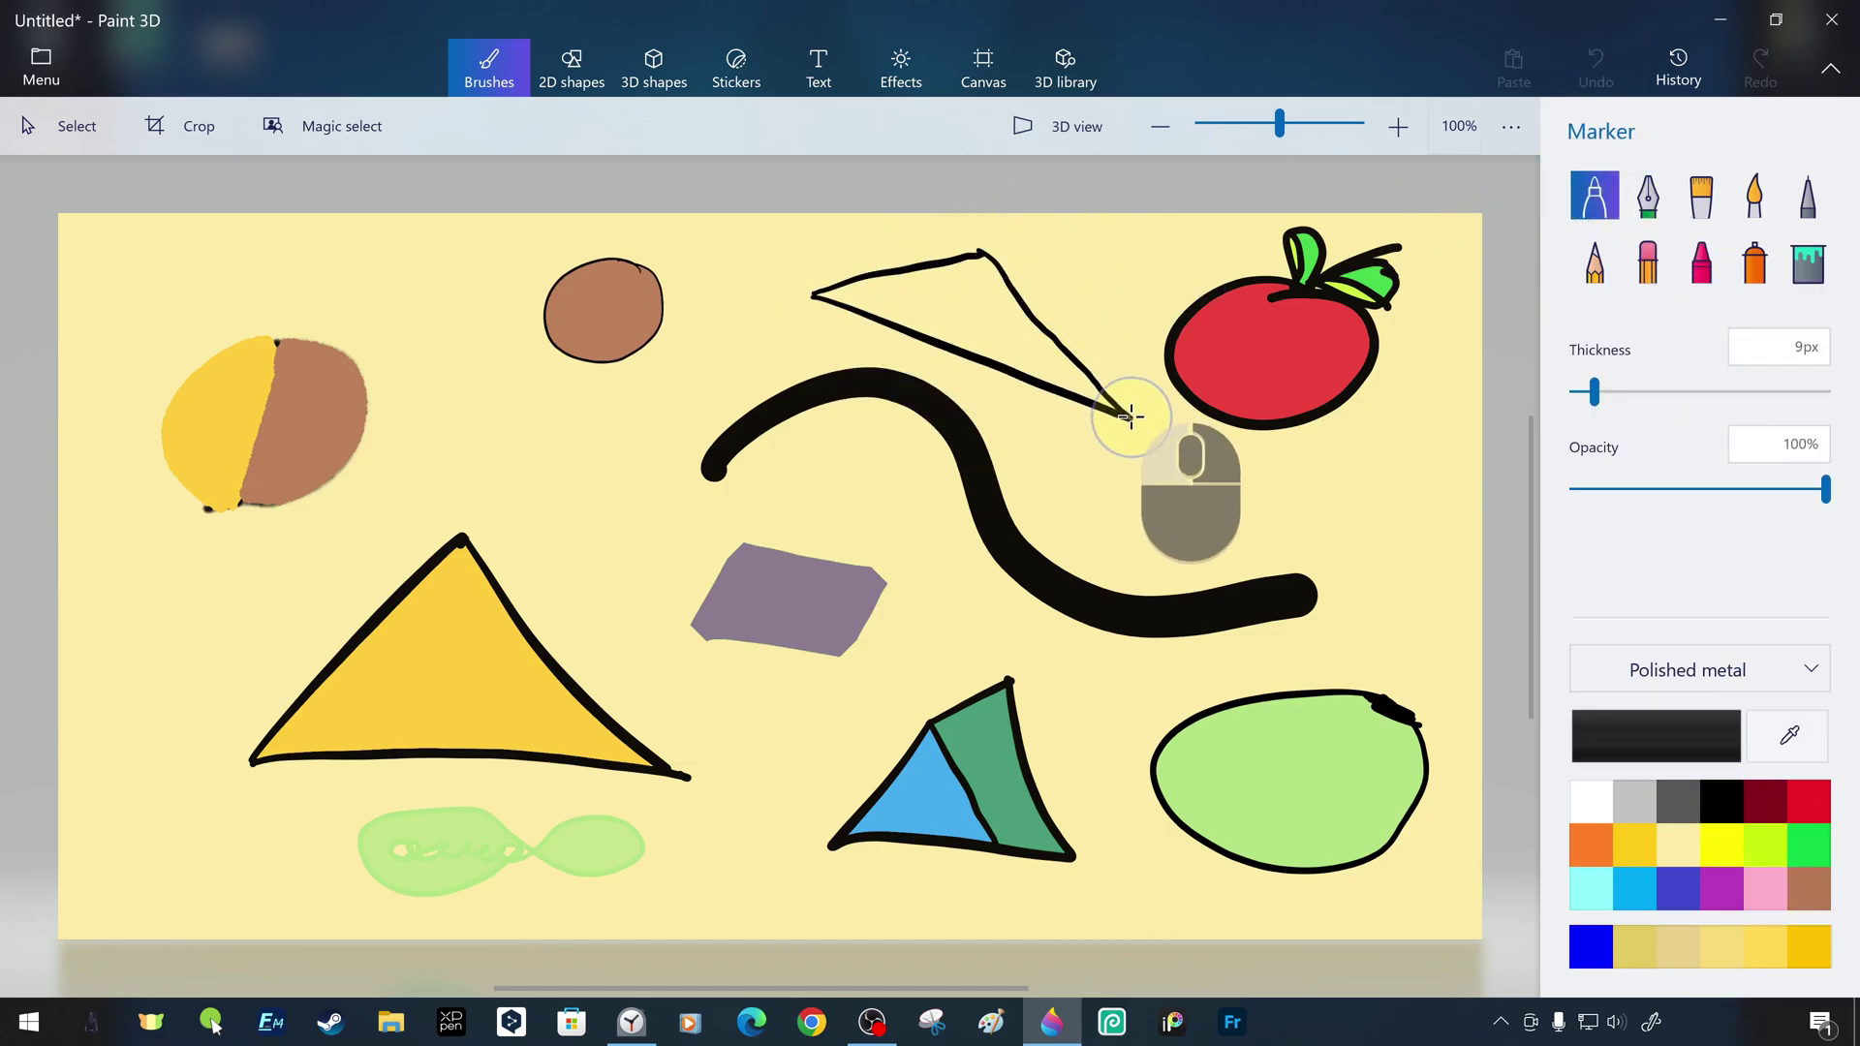
Fill the triangle dark red with a gloss finish at full opacity
{"action": "left_click", "coordinate": [1808, 264]}
{"action": "left_click", "coordinate": [1768, 801]}
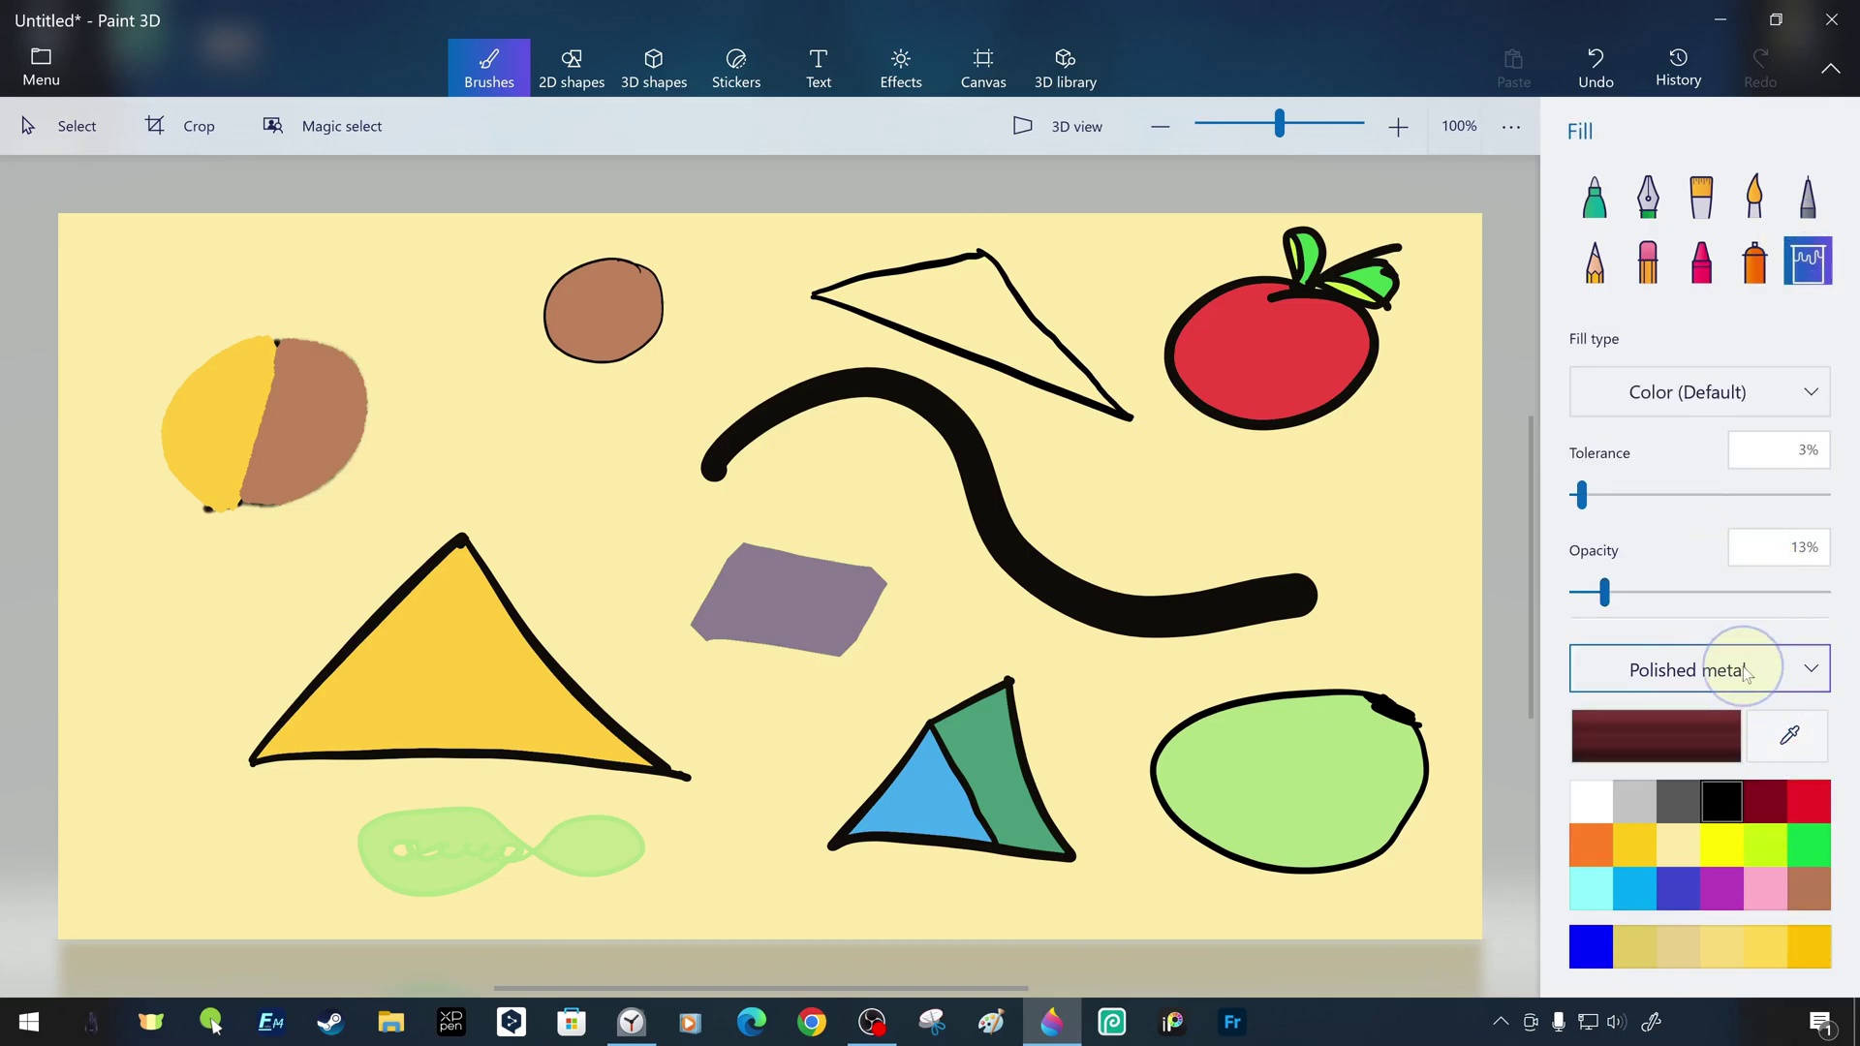
{"action": "left_click", "coordinate": [1810, 671]}
{"action": "left_click", "coordinate": [1714, 579]}
{"action": "left_click", "coordinate": [966, 313]}
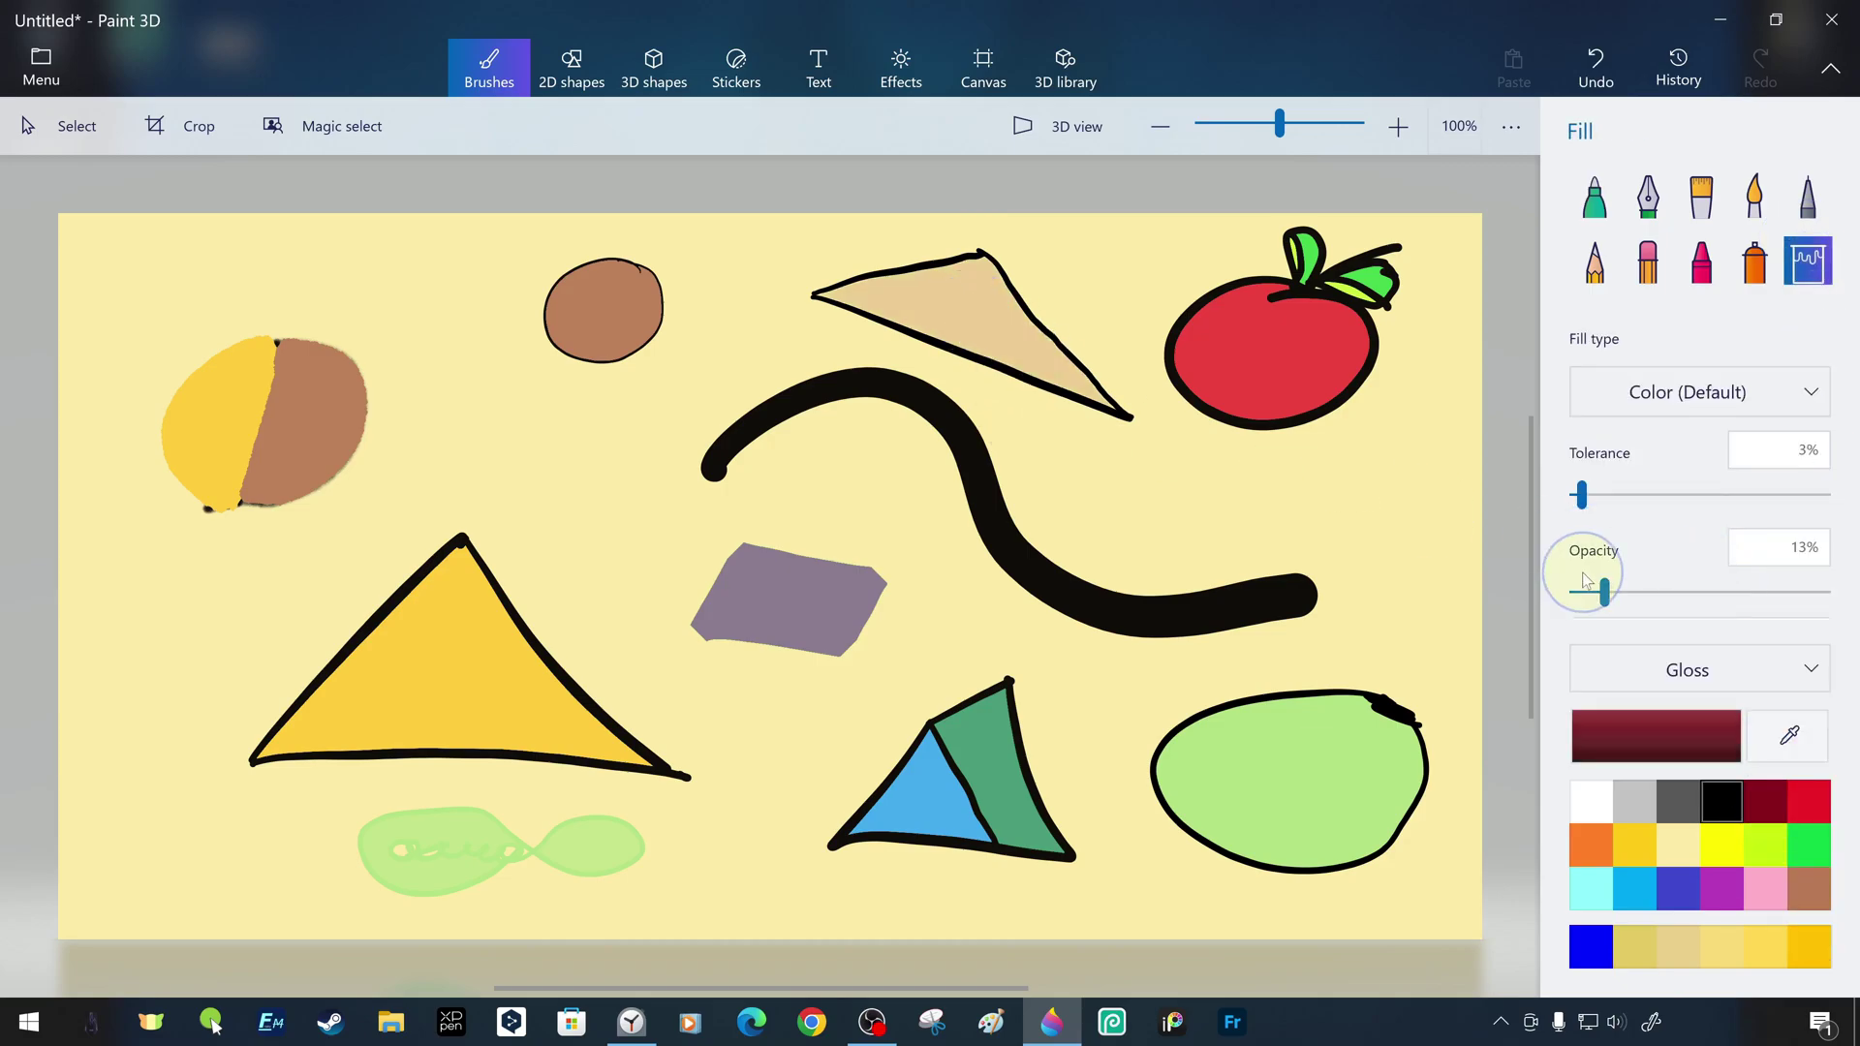
{"action": "left_click_drag", "start_coordinate": [1603, 592], "coordinate": [1825, 592]}
{"action": "left_click", "coordinate": [975, 310]}
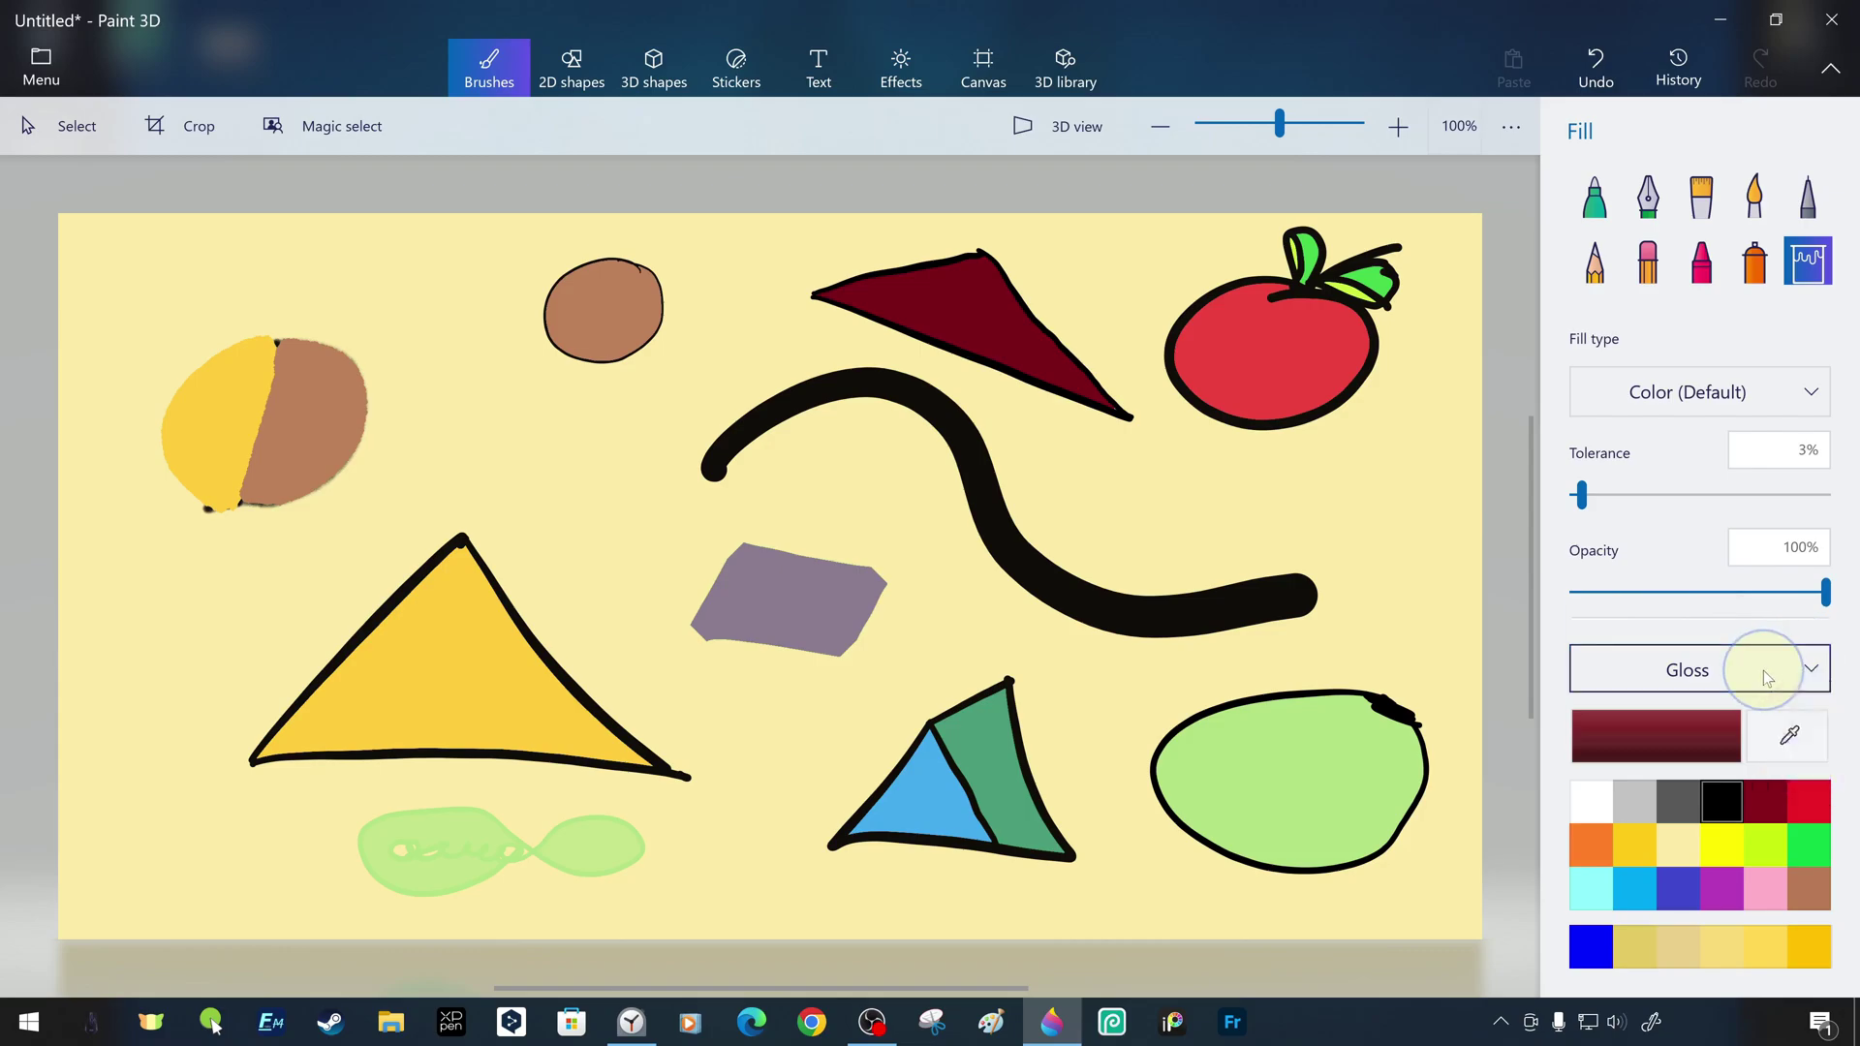
Try dull metal, polished metal and matte finishes on the triangle's fill
{"action": "left_click", "coordinate": [1766, 677]}
{"action": "left_click", "coordinate": [1766, 715]}
{"action": "left_click", "coordinate": [963, 309]}
{"action": "left_click", "coordinate": [1763, 670]}
{"action": "left_click", "coordinate": [1765, 714]}
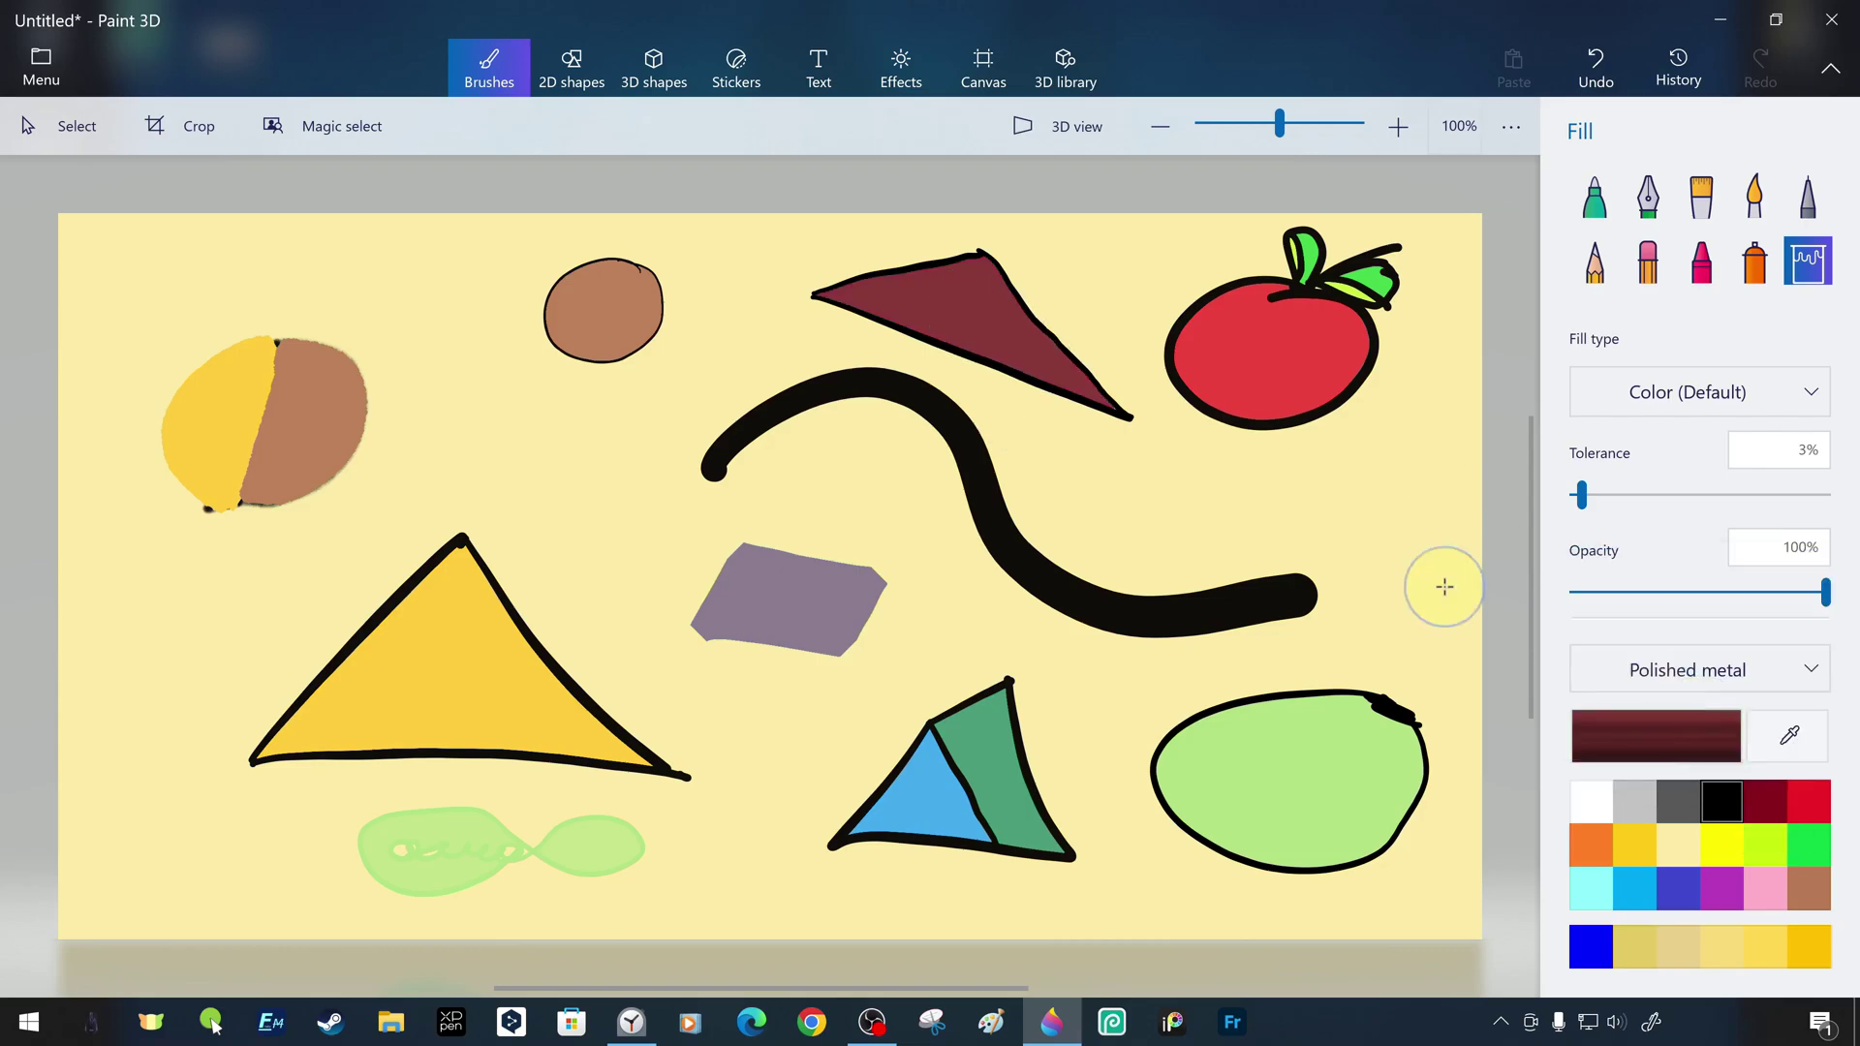
{"action": "left_click", "coordinate": [1766, 671]}
{"action": "left_click", "coordinate": [1745, 537]}
{"action": "left_click", "coordinate": [963, 297]}
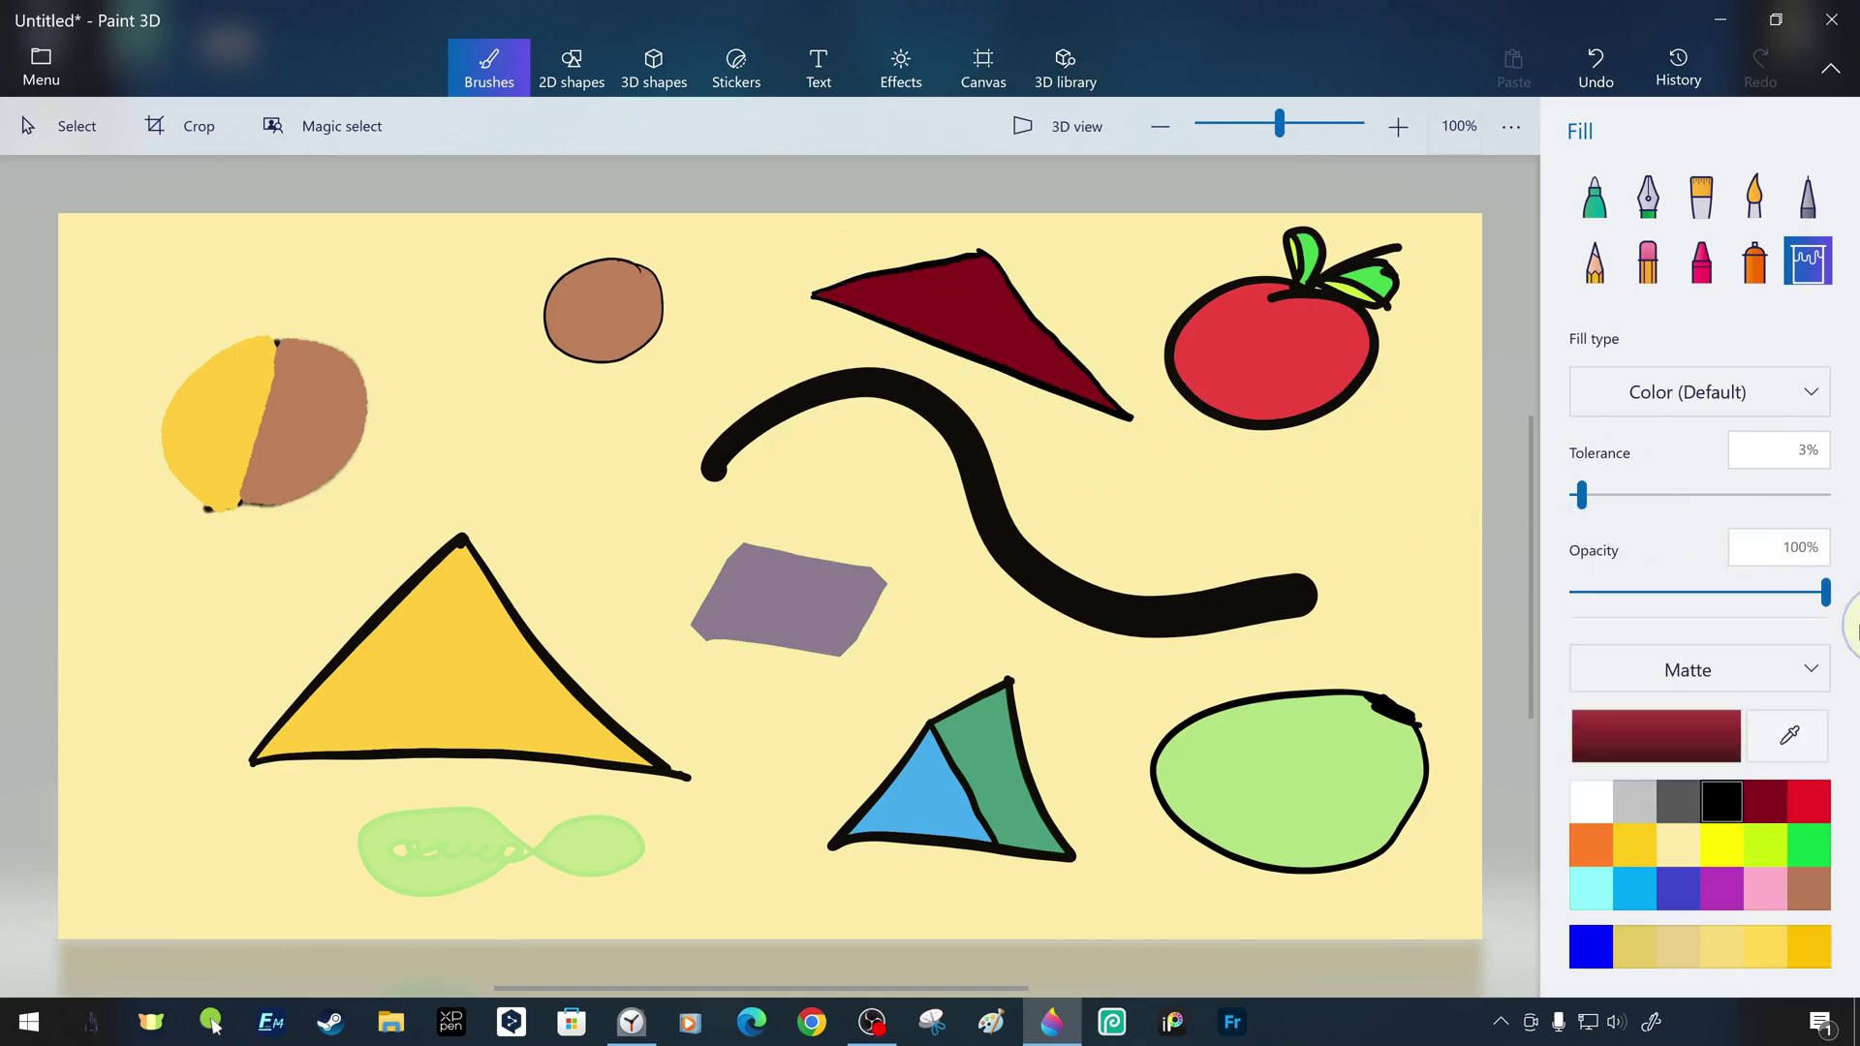
Refill the triangle with gloss, then dull metal, ending on polished metal
{"action": "left_click", "coordinate": [1766, 670]}
{"action": "left_click", "coordinate": [1766, 713]}
{"action": "left_click", "coordinate": [1011, 336]}
{"action": "left_click", "coordinate": [1765, 670]}
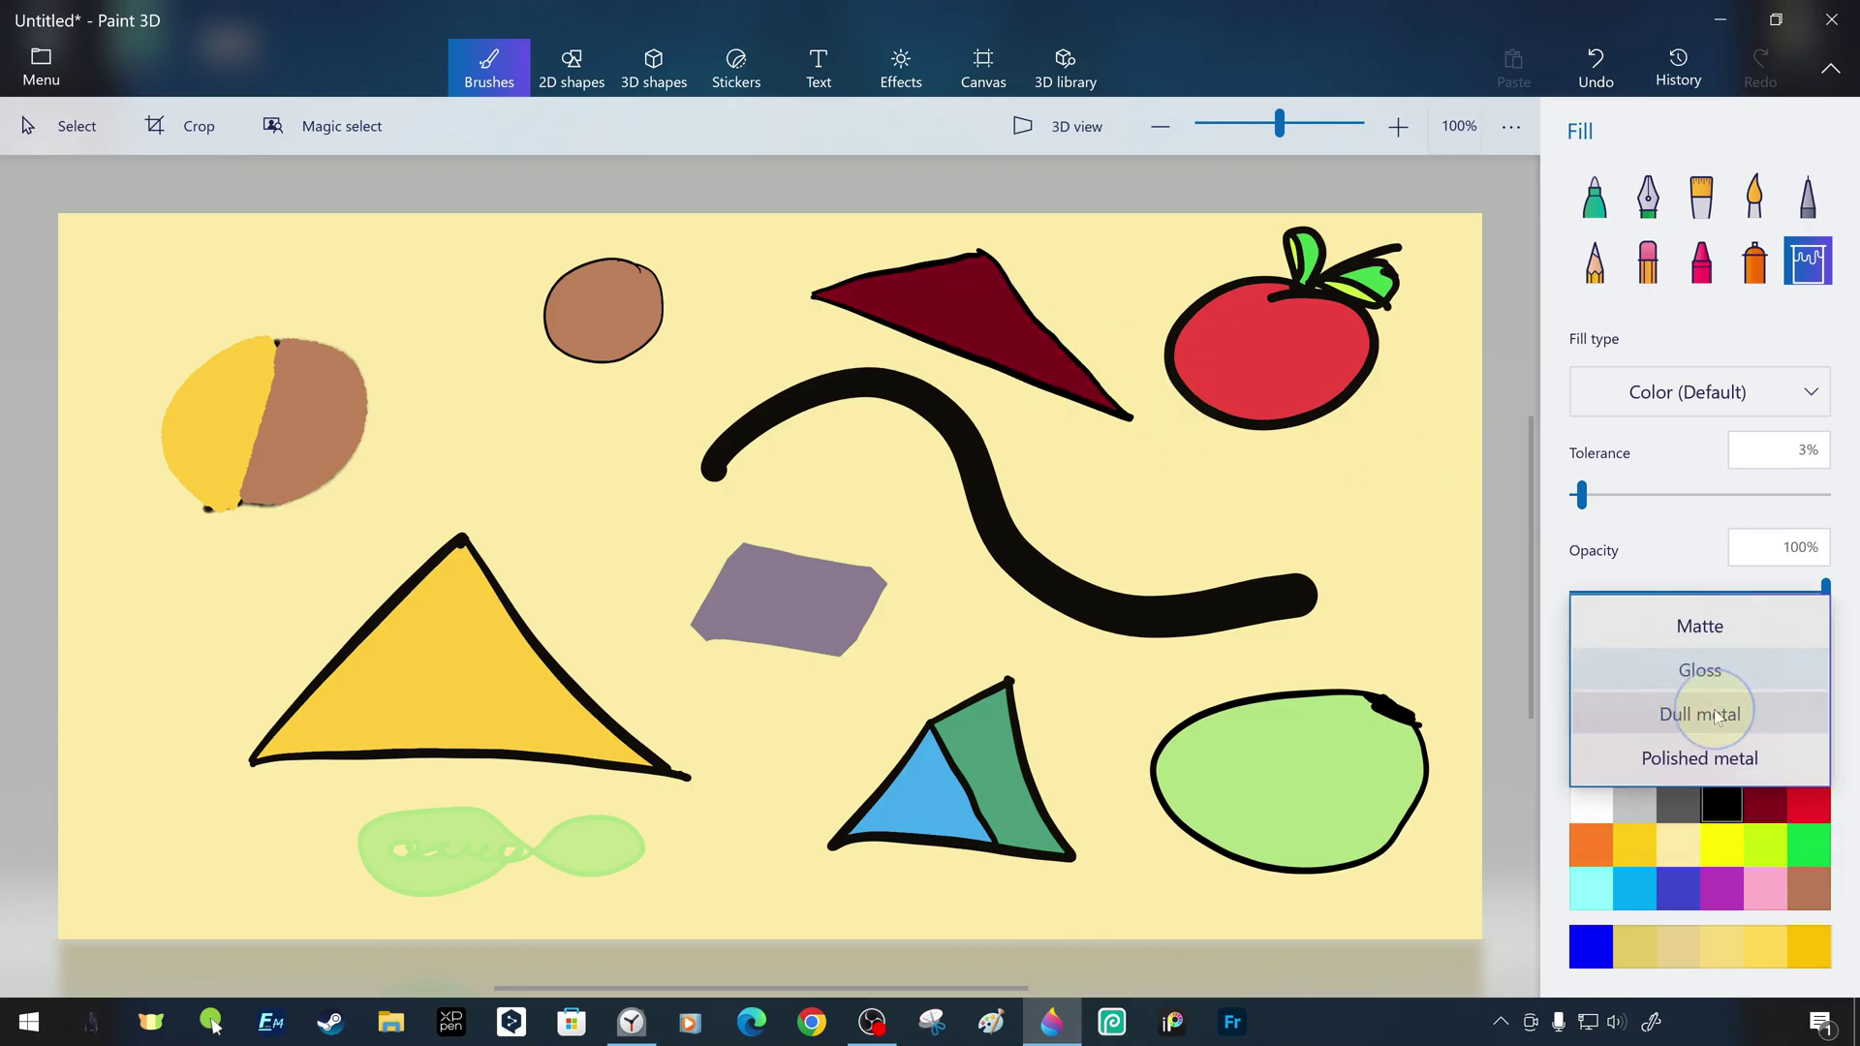
{"action": "left_click", "coordinate": [1717, 715]}
{"action": "left_click", "coordinate": [980, 311]}
{"action": "left_click", "coordinate": [1766, 670]}
{"action": "left_click", "coordinate": [1764, 712]}
{"action": "left_click", "coordinate": [982, 312]}
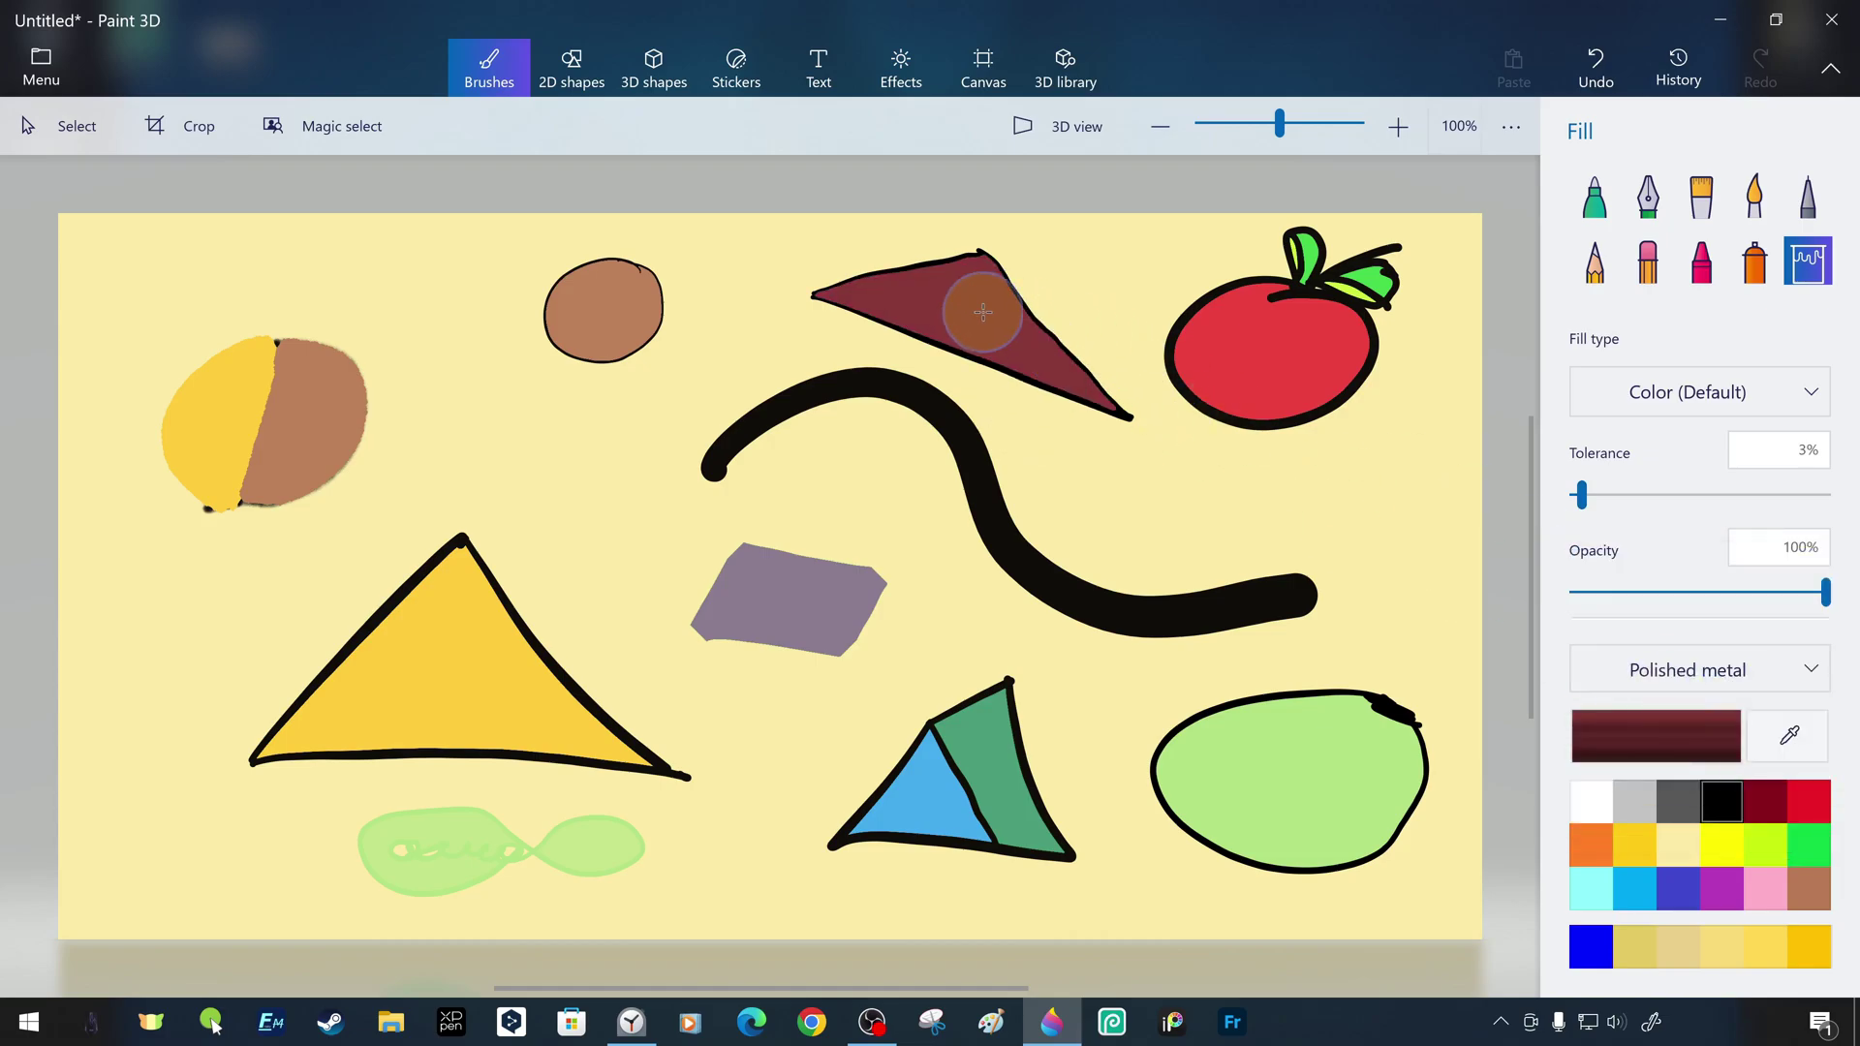
Add a dark red 3D sphere left of the black curve
{"action": "left_click", "coordinate": [652, 69]}
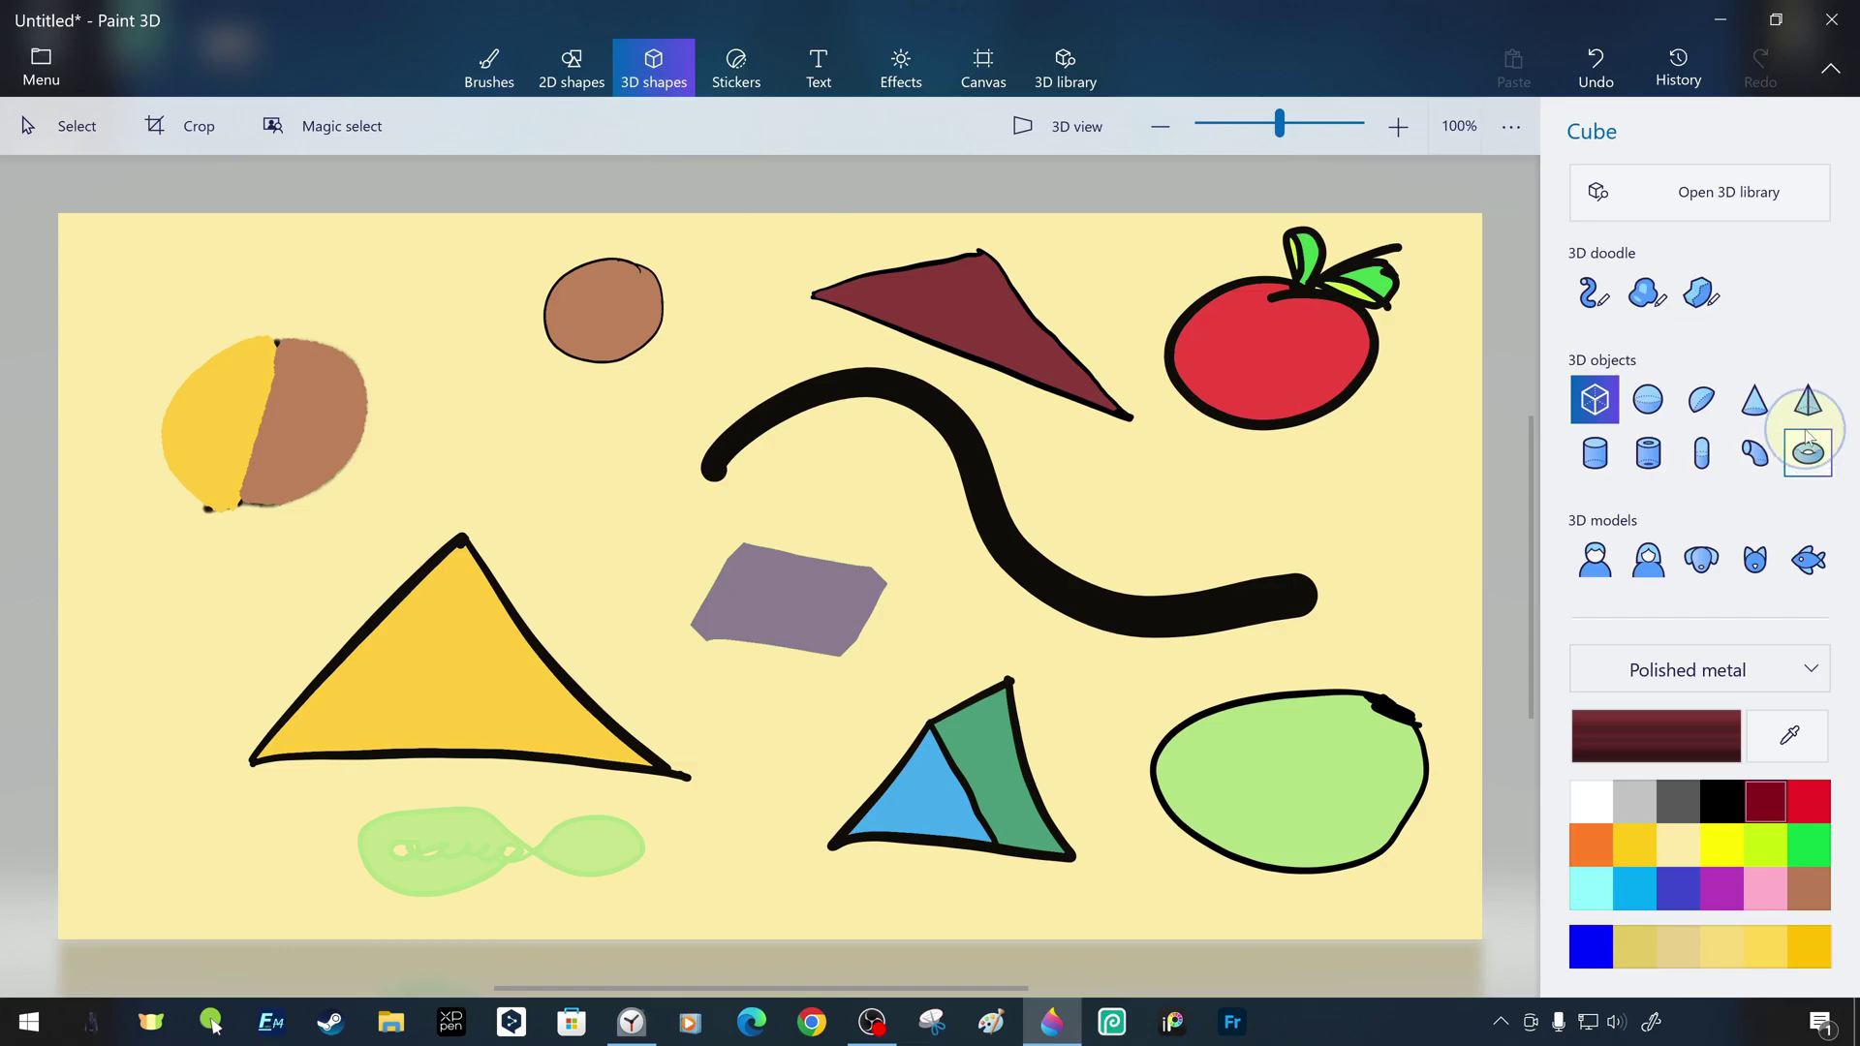
{"action": "left_click_drag", "start_coordinate": [494, 424], "coordinate": [618, 533]}
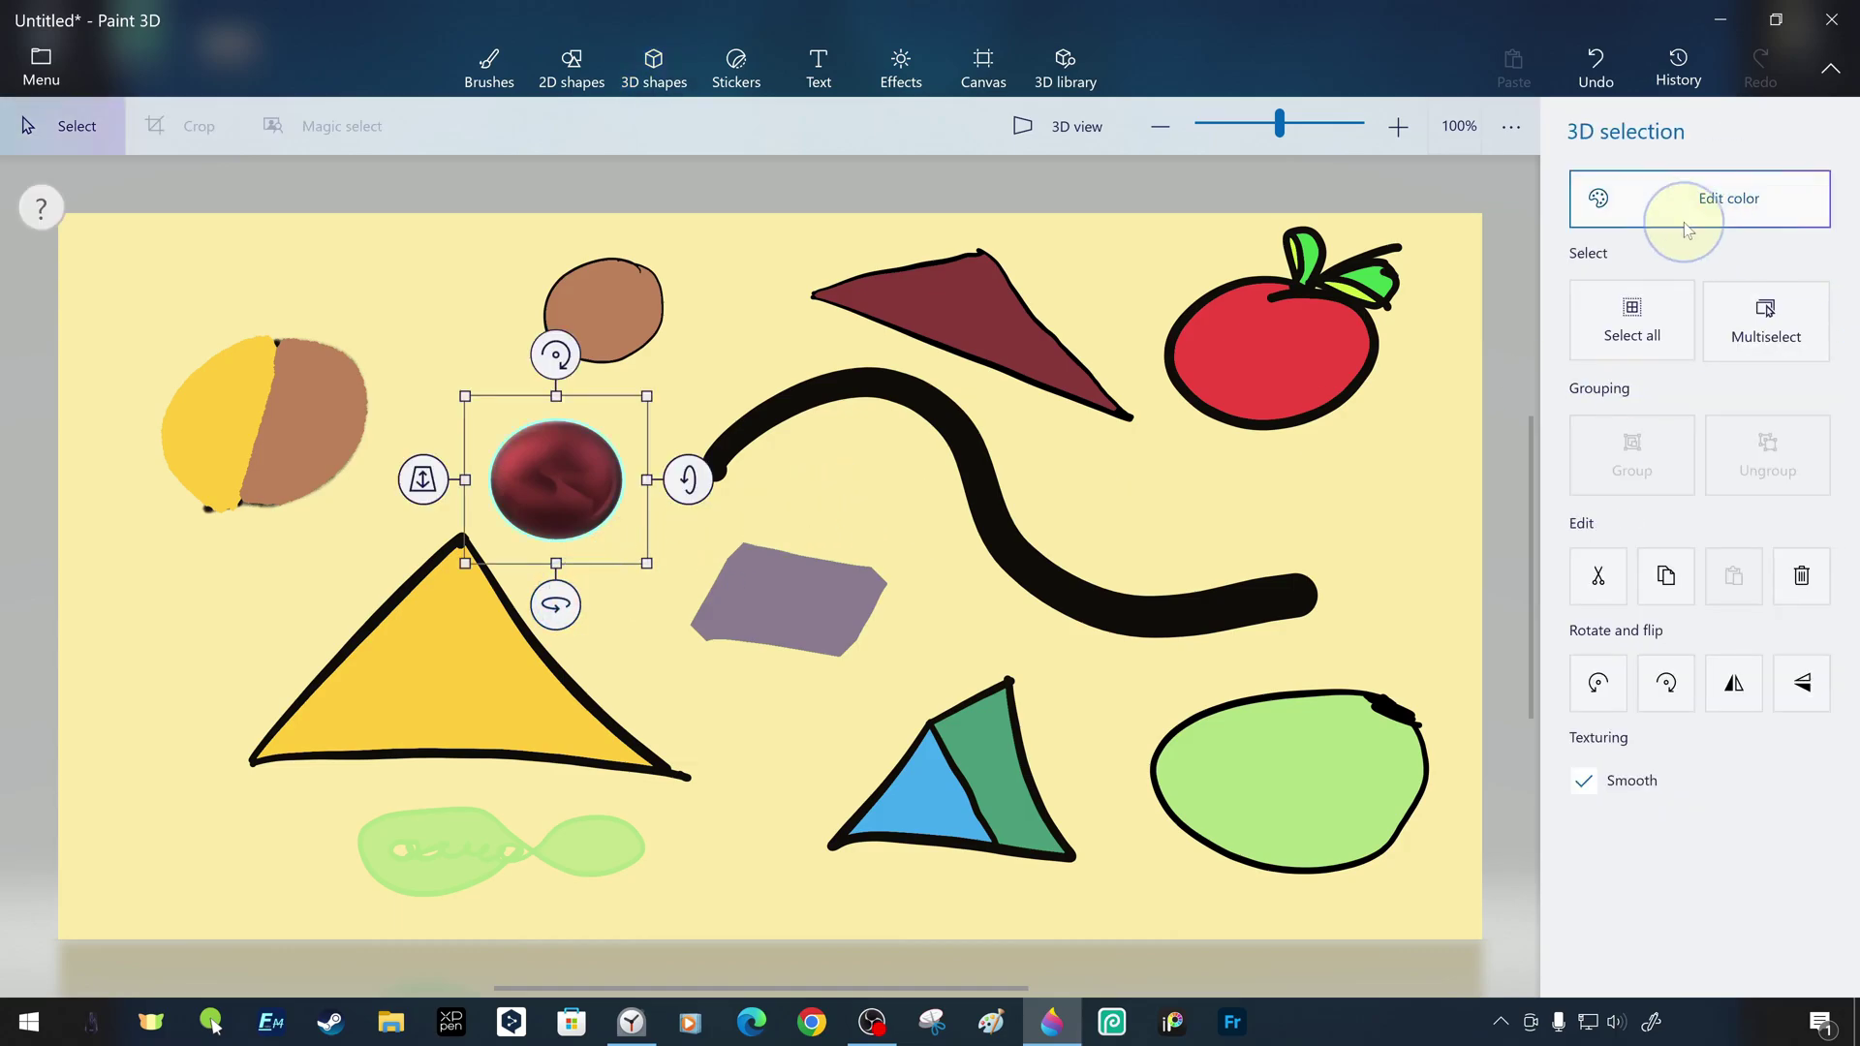
{"action": "left_click", "coordinate": [671, 84]}
Add a 3D pyramid above the sphere and tilt it on several axes
{"action": "left_click", "coordinate": [1807, 400]}
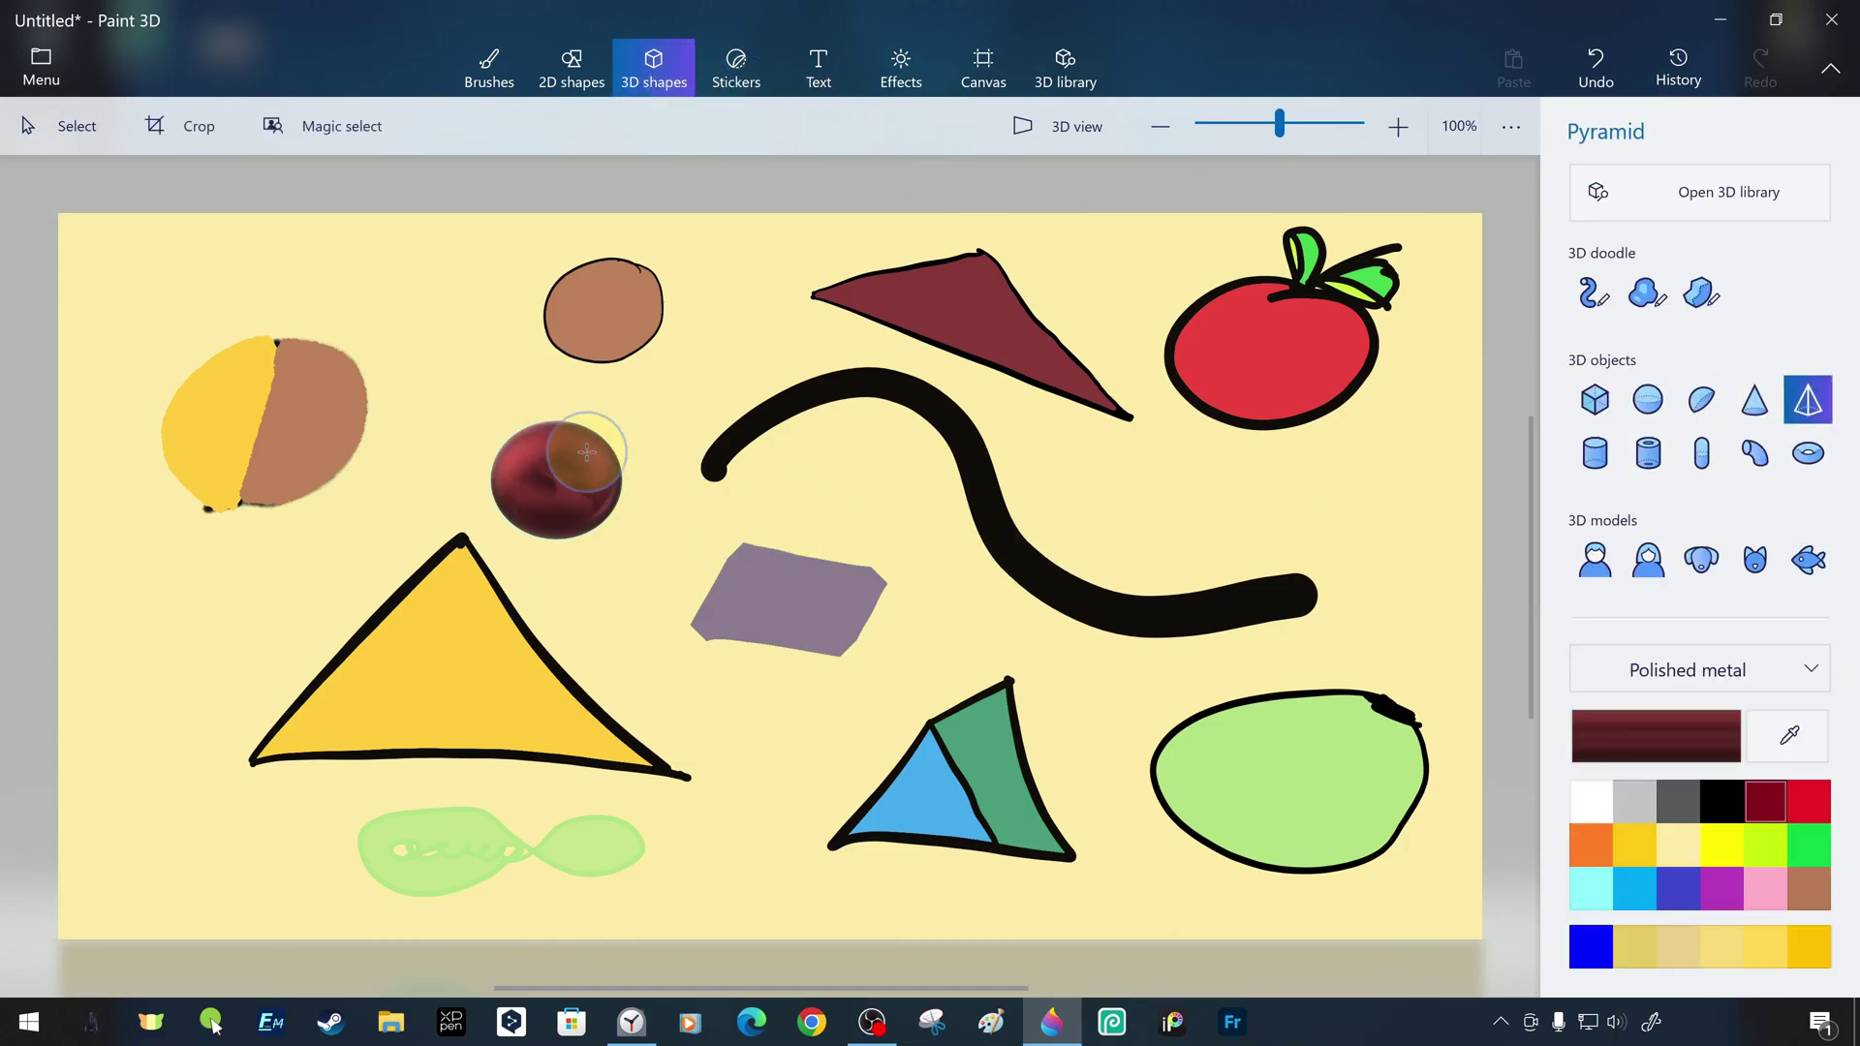
{"action": "mouse_move", "coordinate": [421, 271]}
{"action": "left_mouse_down"}
{"action": "mouse_move", "coordinate": [497, 415]}
{"action": "mouse_move", "coordinate": [490, 450]}
{"action": "left_mouse_up"}
{"action": "left_click_drag", "start_coordinate": [572, 324], "coordinate": [581, 364]}
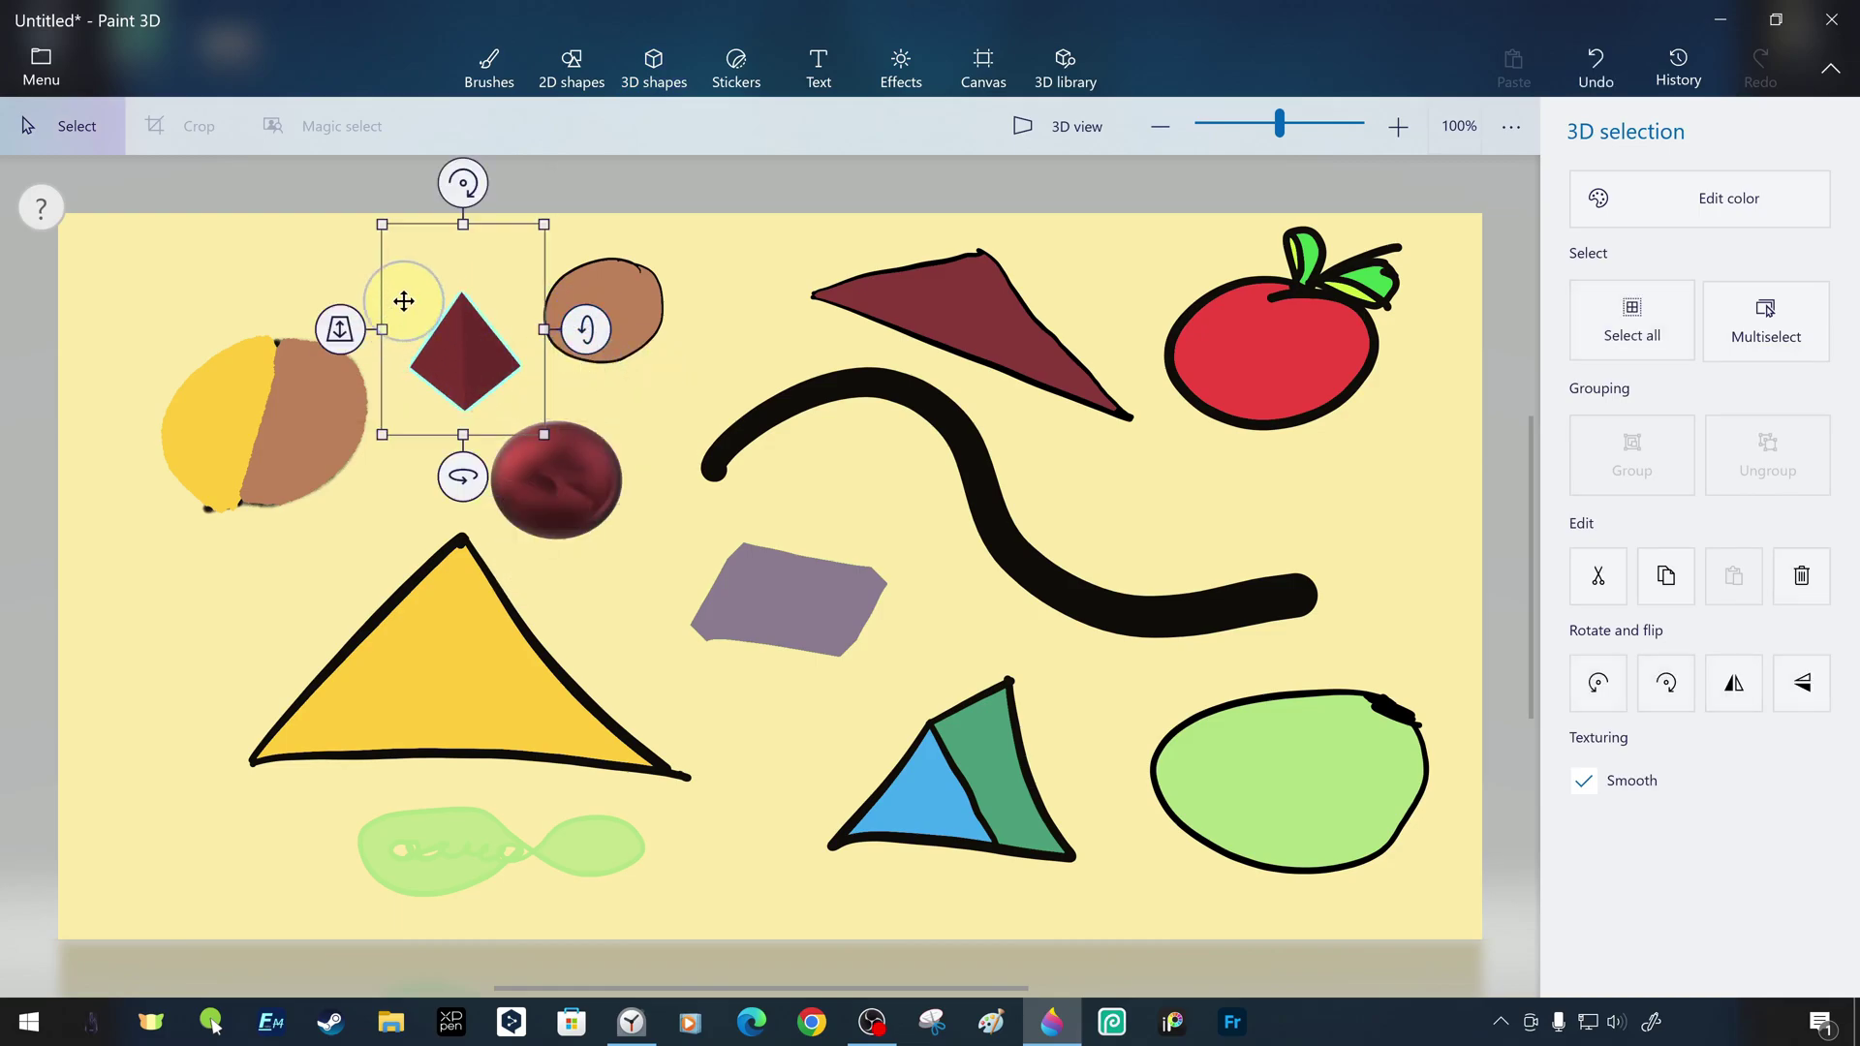
{"action": "left_click_drag", "start_coordinate": [462, 197], "coordinate": [538, 413]}
{"action": "left_click_drag", "start_coordinate": [462, 462], "coordinate": [505, 433]}
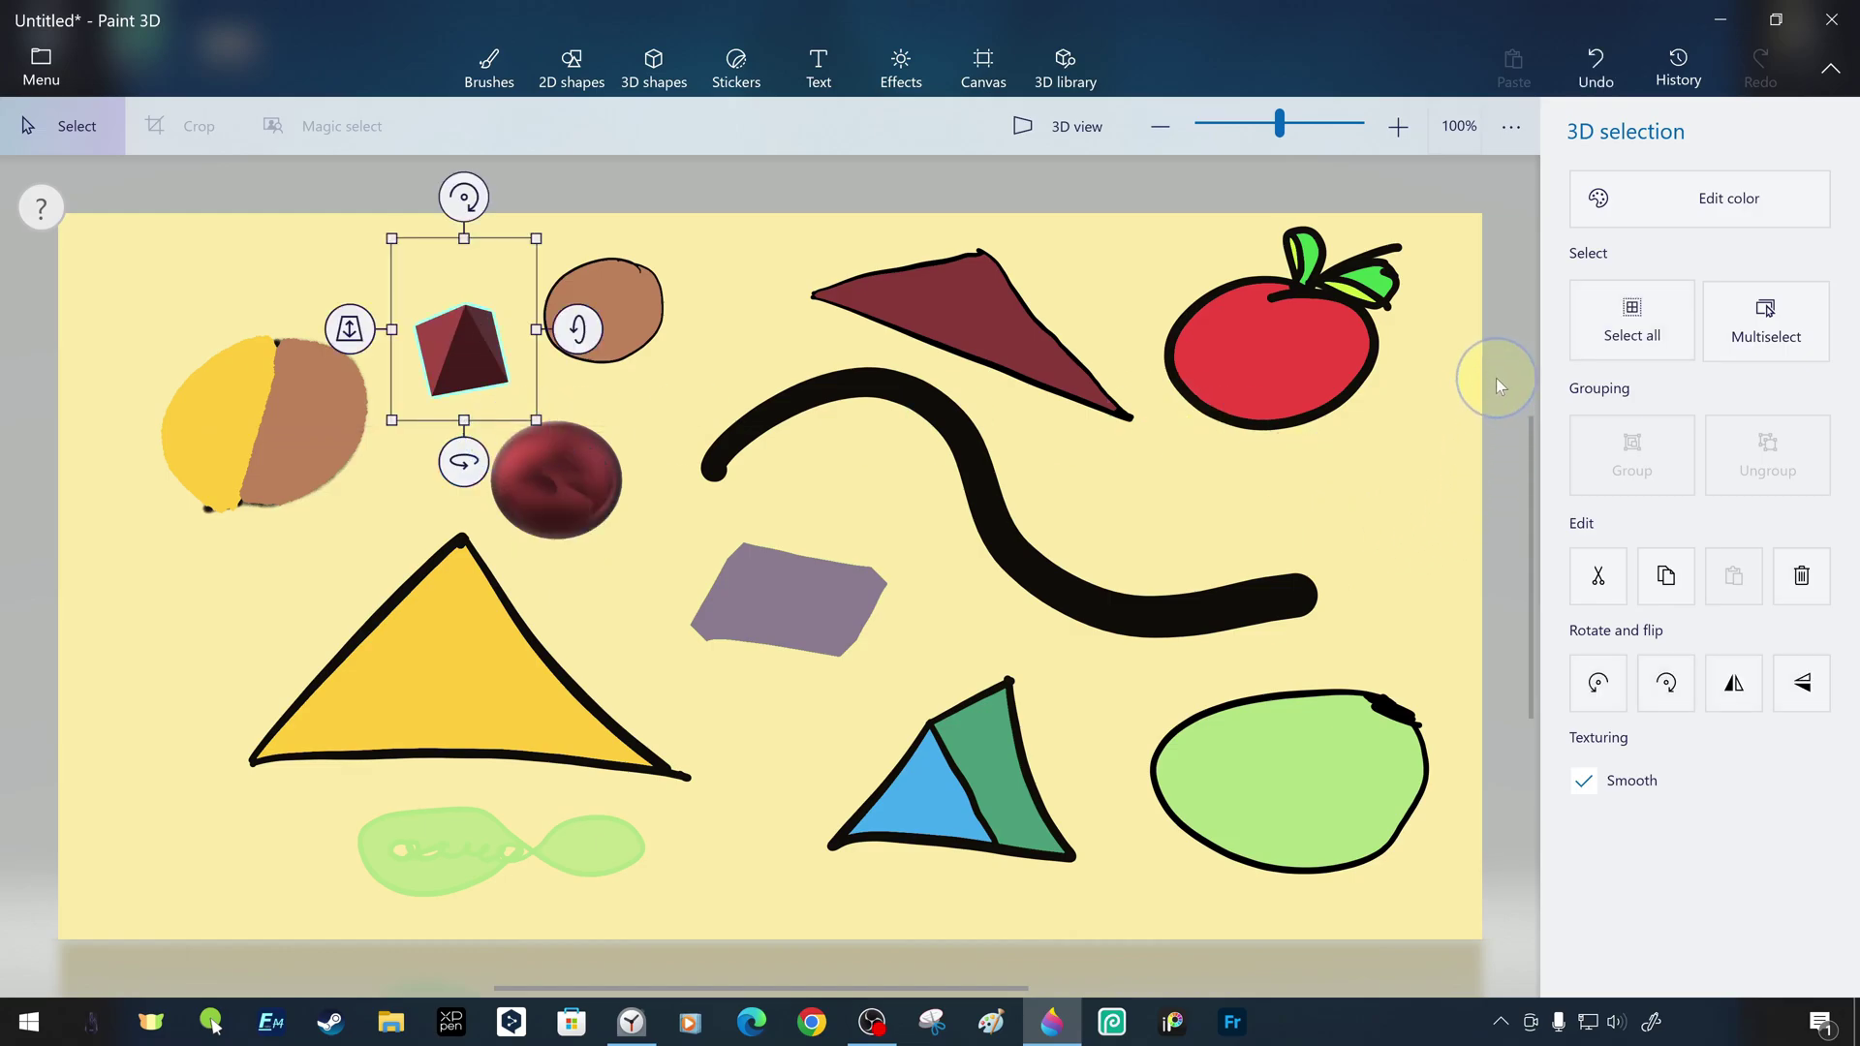
{"action": "left_click", "coordinate": [1484, 351]}
Fill the pyramid and sphere with bright red in a matte finish
{"action": "left_click", "coordinate": [489, 65]}
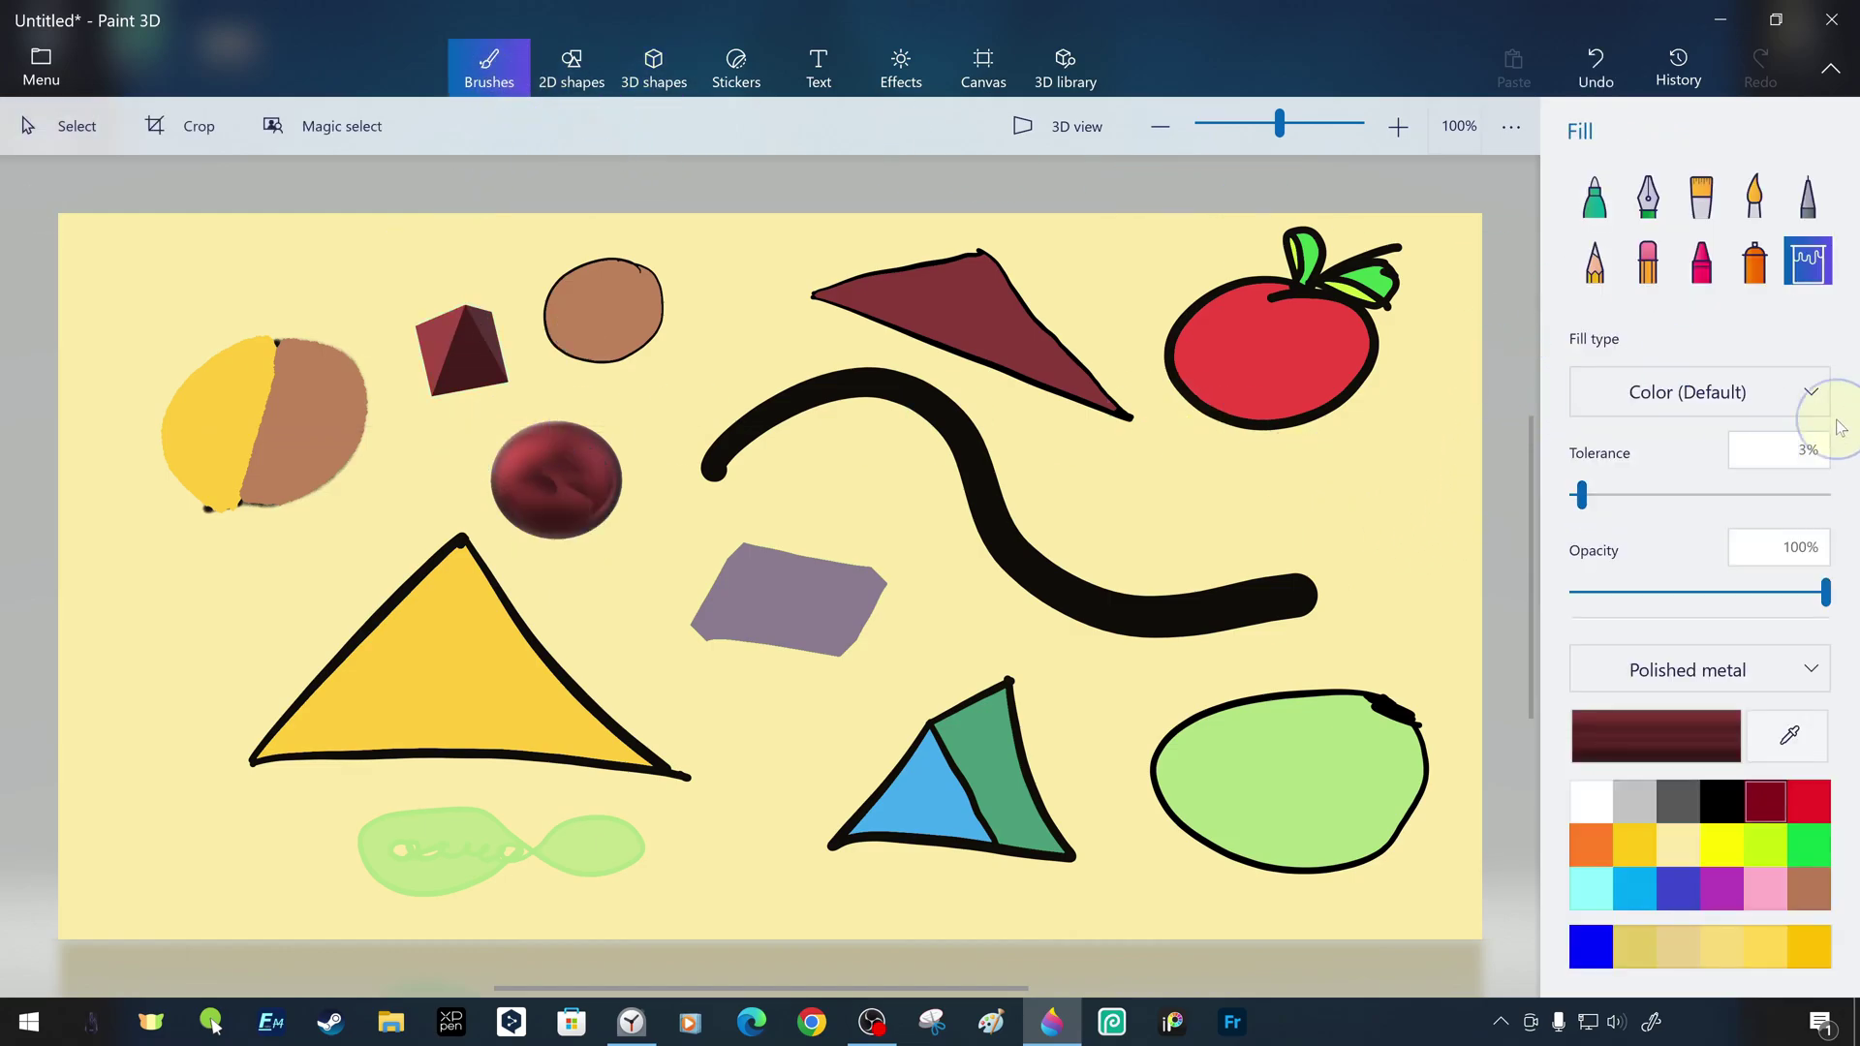
{"action": "left_click", "coordinate": [1810, 804]}
{"action": "left_click", "coordinate": [1687, 670]}
{"action": "left_click", "coordinate": [1687, 532]}
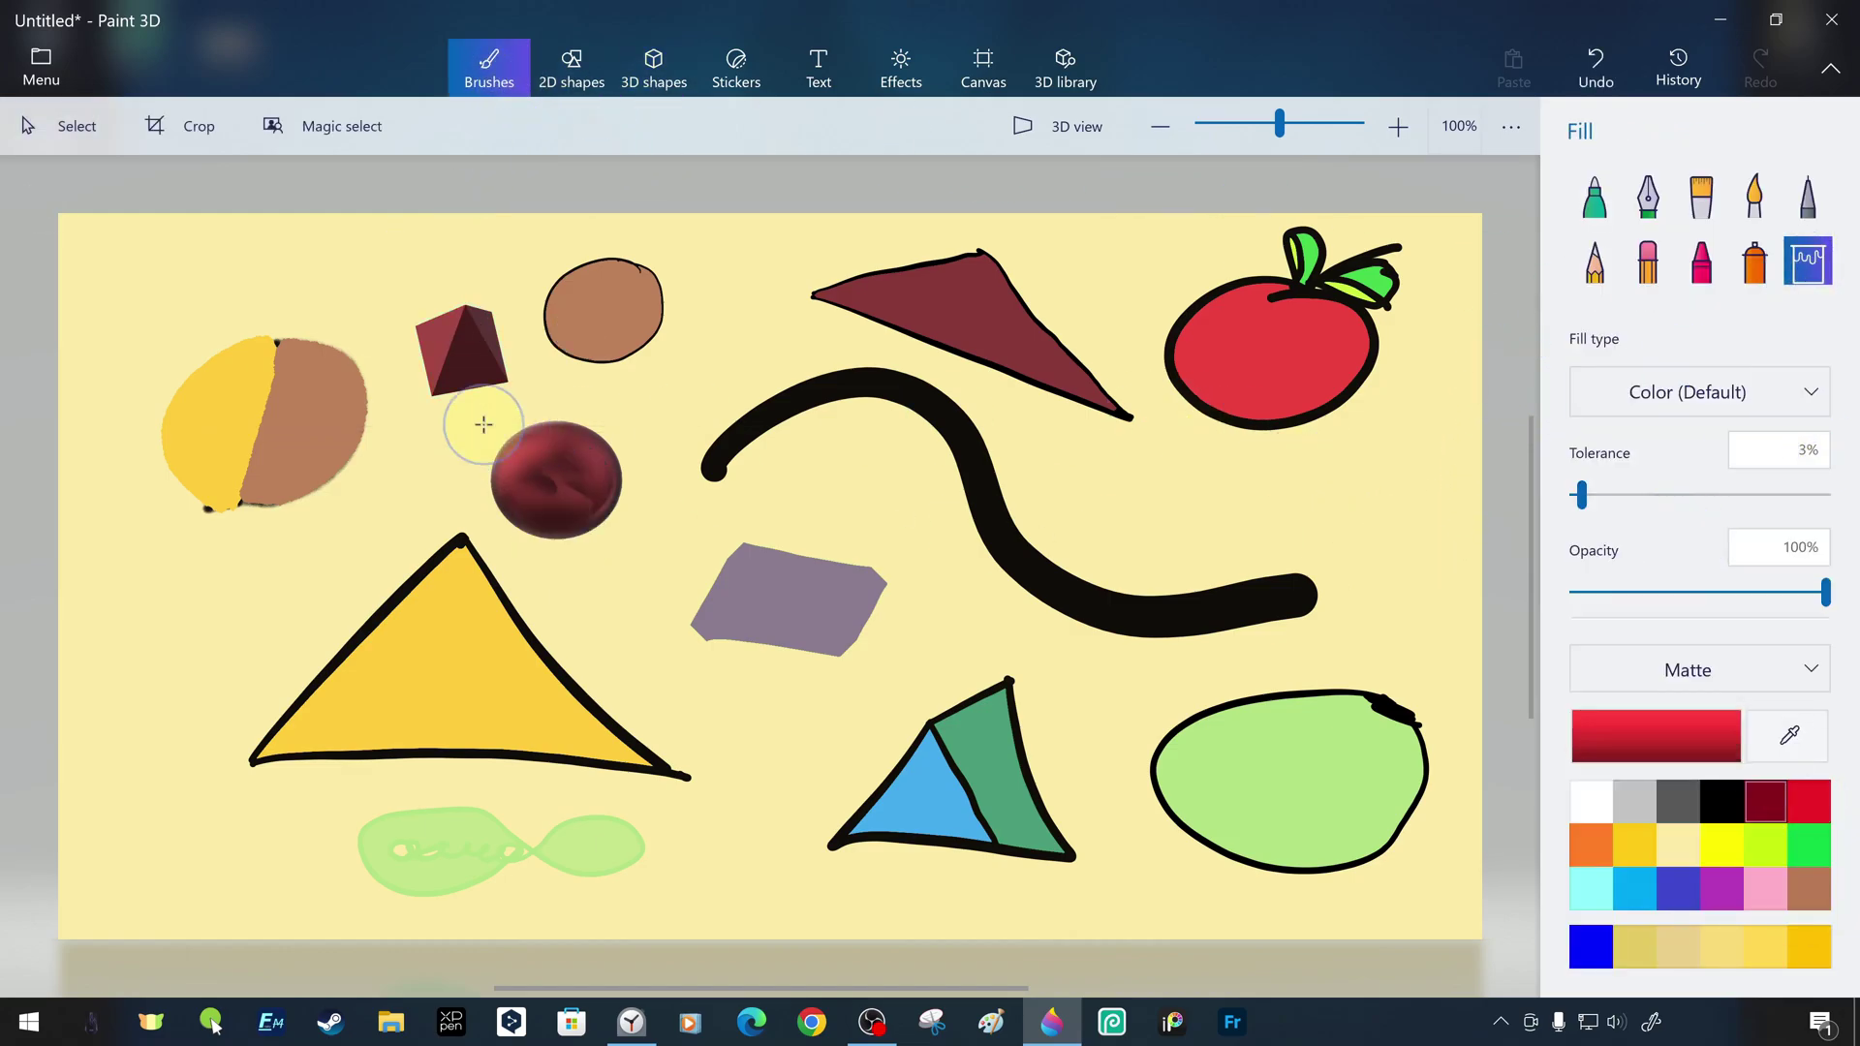
{"action": "left_click", "coordinate": [483, 374]}
{"action": "left_click", "coordinate": [585, 476]}
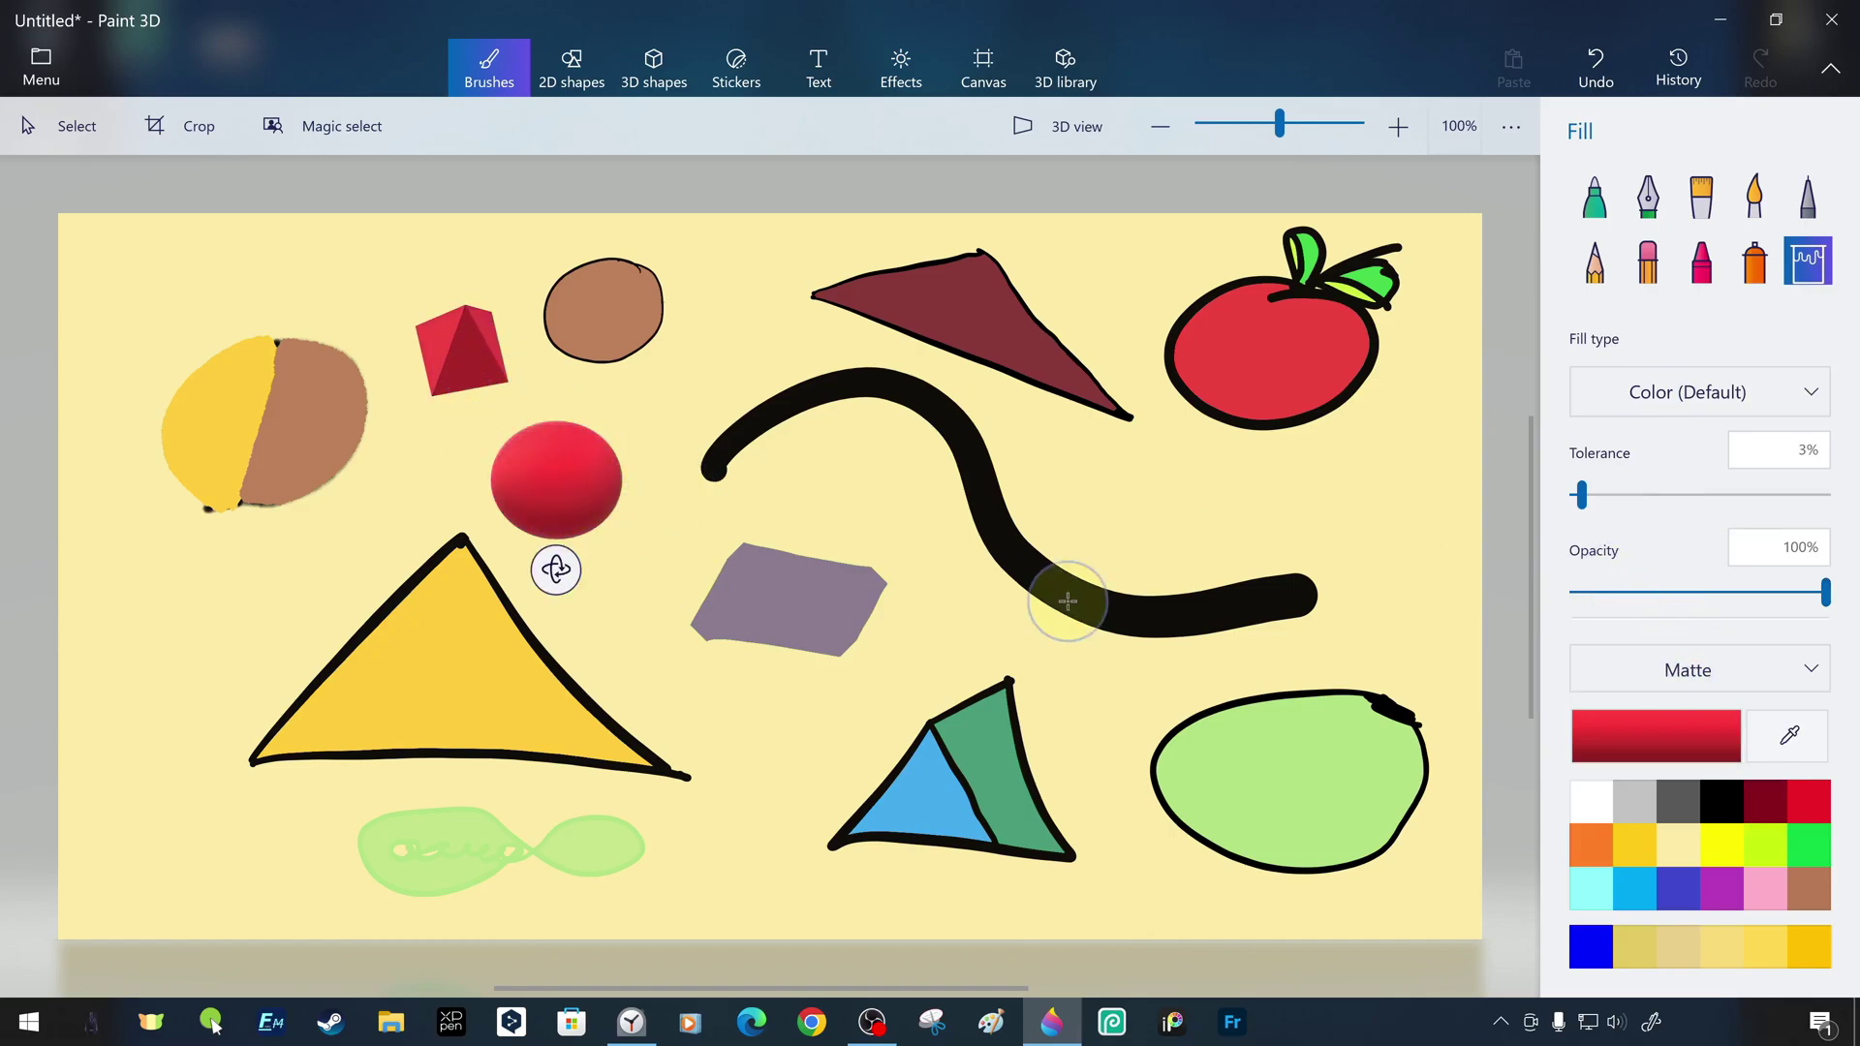
Refill the sphere with gloss, dull metal, polished metal, then dull metal red
{"action": "left_click", "coordinate": [1688, 671]}
{"action": "left_click", "coordinate": [1687, 595]}
{"action": "left_click", "coordinate": [586, 512]}
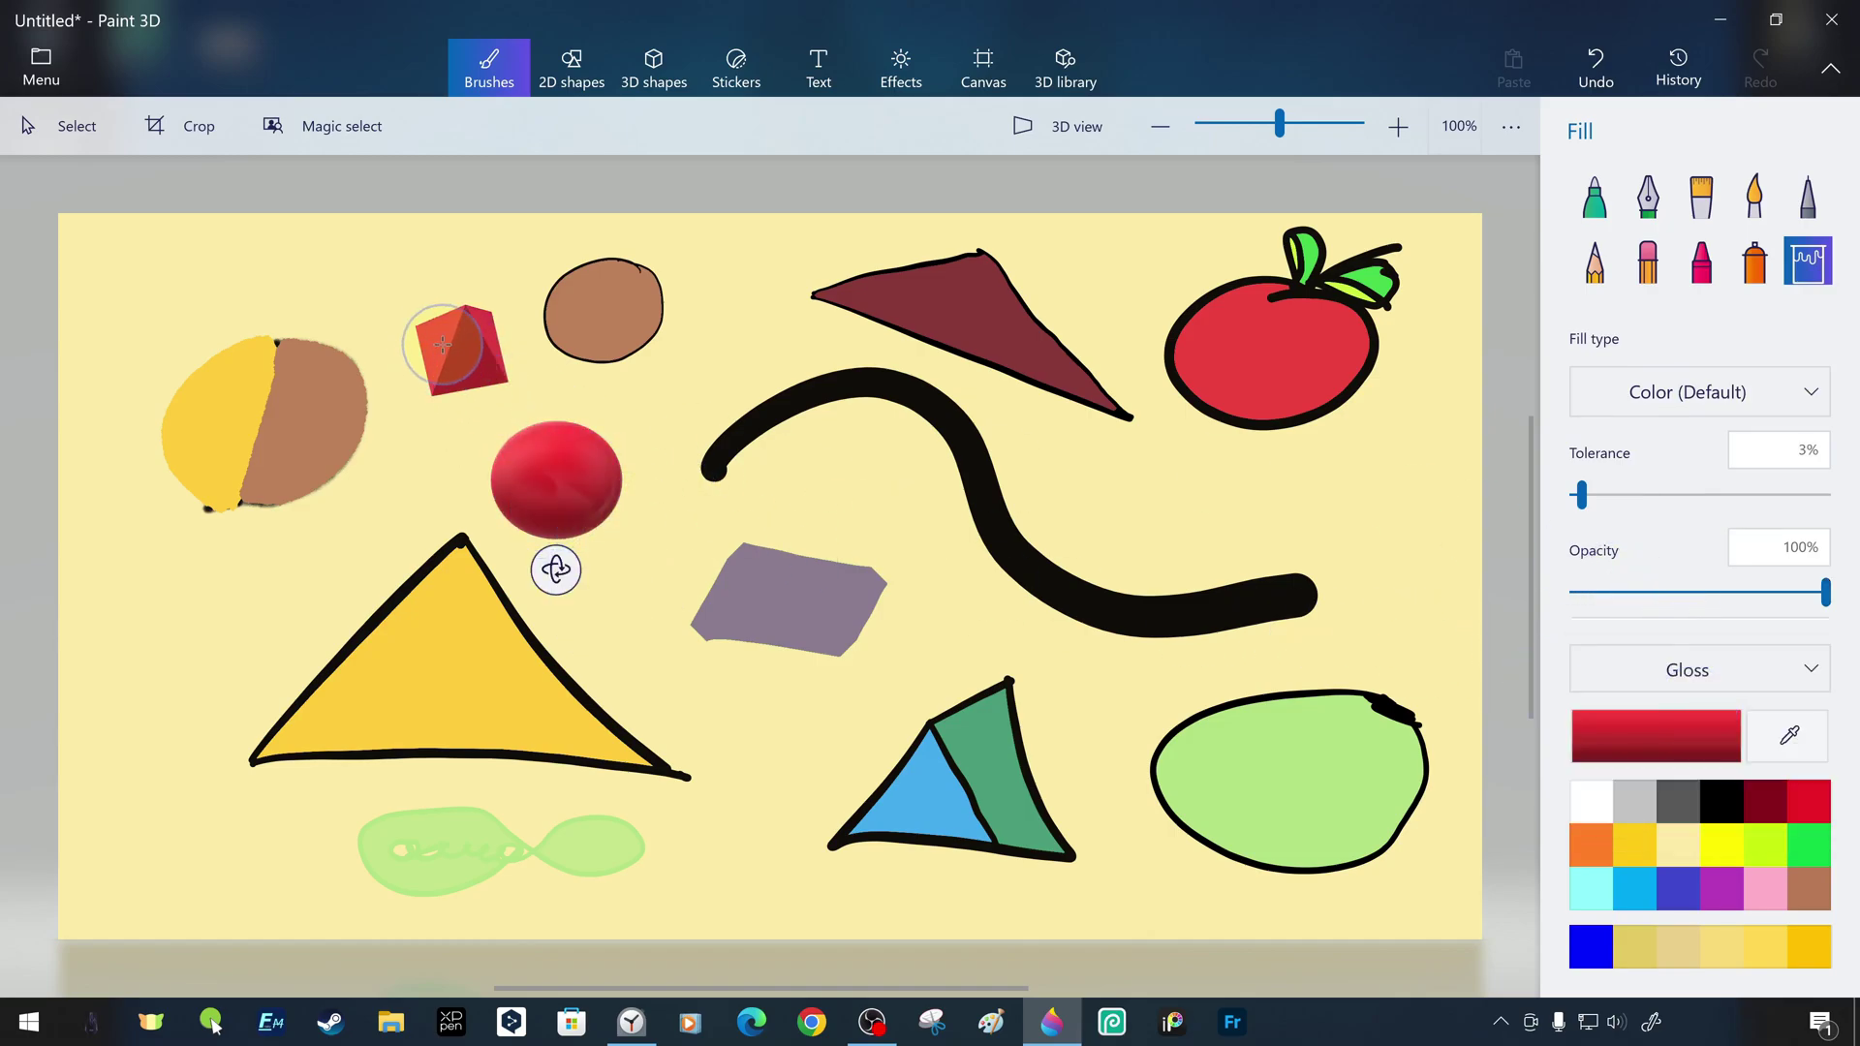
{"action": "left_click", "coordinate": [1688, 670]}
{"action": "left_click", "coordinate": [1672, 733]}
{"action": "left_click", "coordinate": [546, 502]}
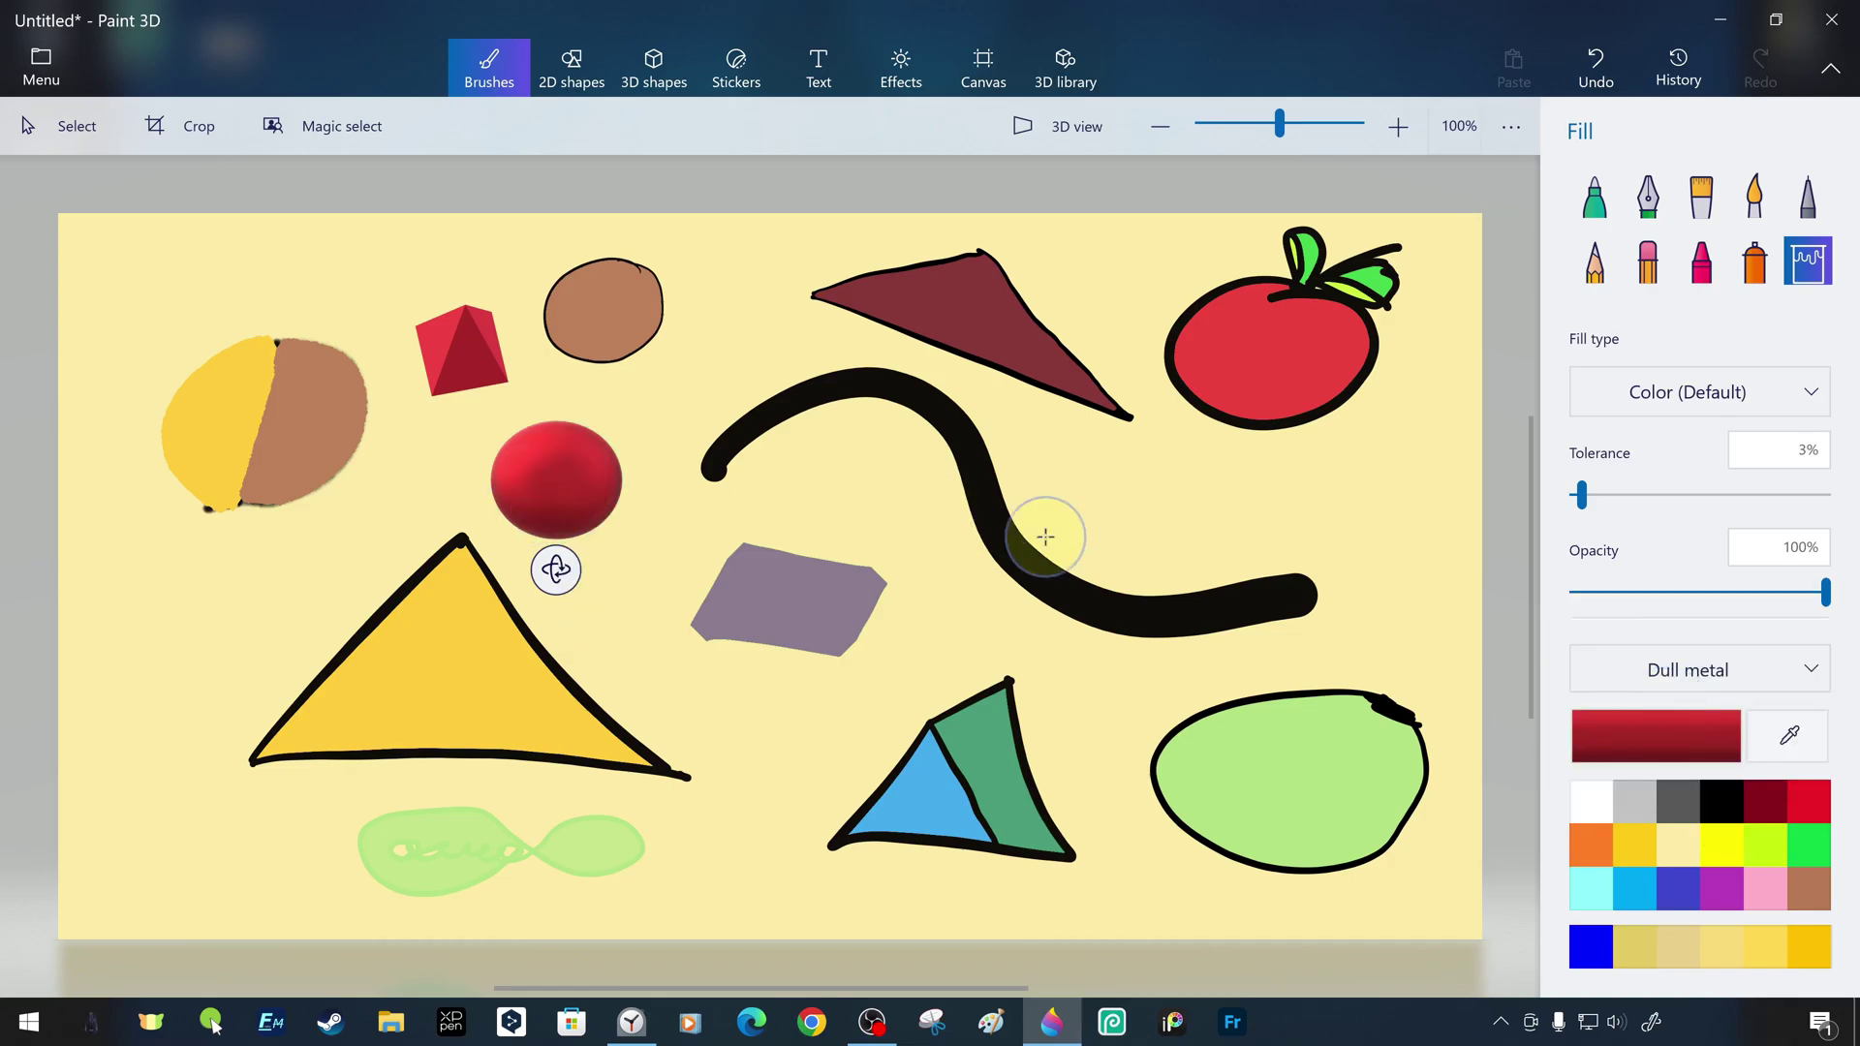
{"action": "left_click", "coordinate": [1632, 668]}
{"action": "left_click", "coordinate": [1643, 732]}
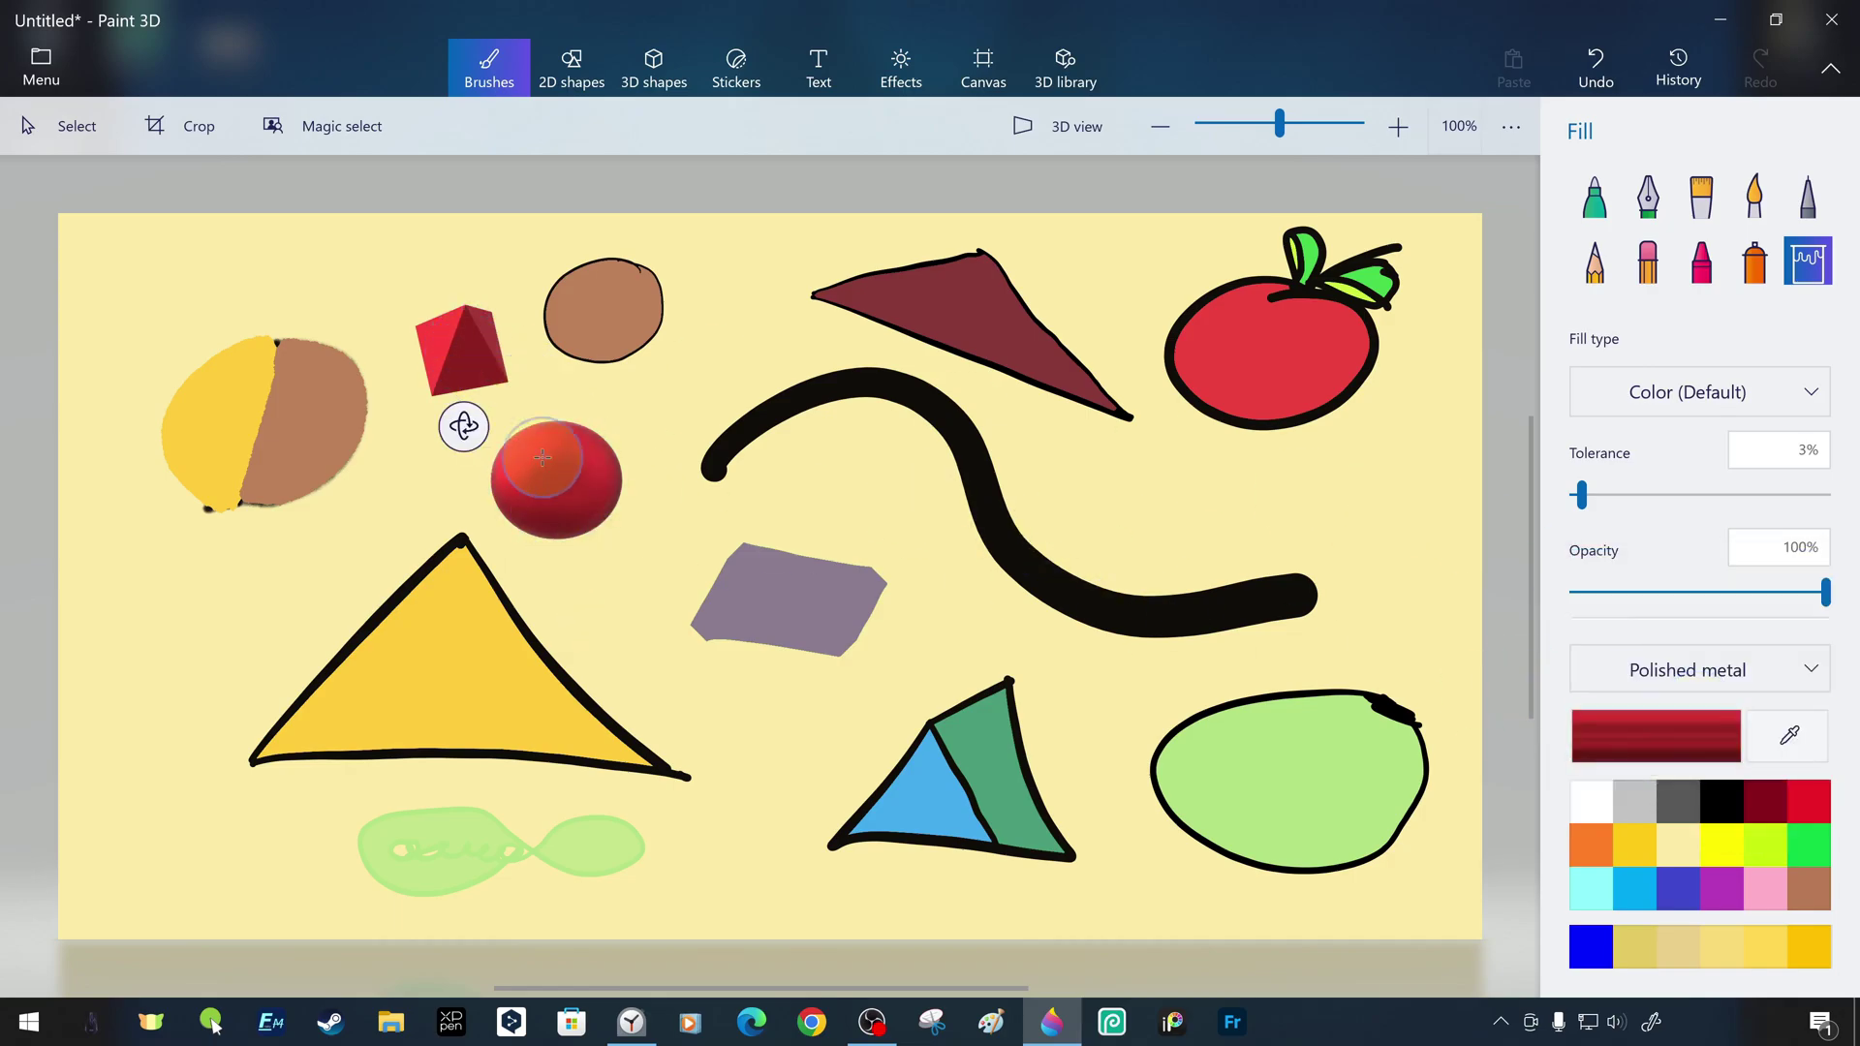
{"action": "left_click", "coordinate": [588, 488]}
{"action": "left_click", "coordinate": [1688, 670]}
{"action": "left_click", "coordinate": [1687, 603]}
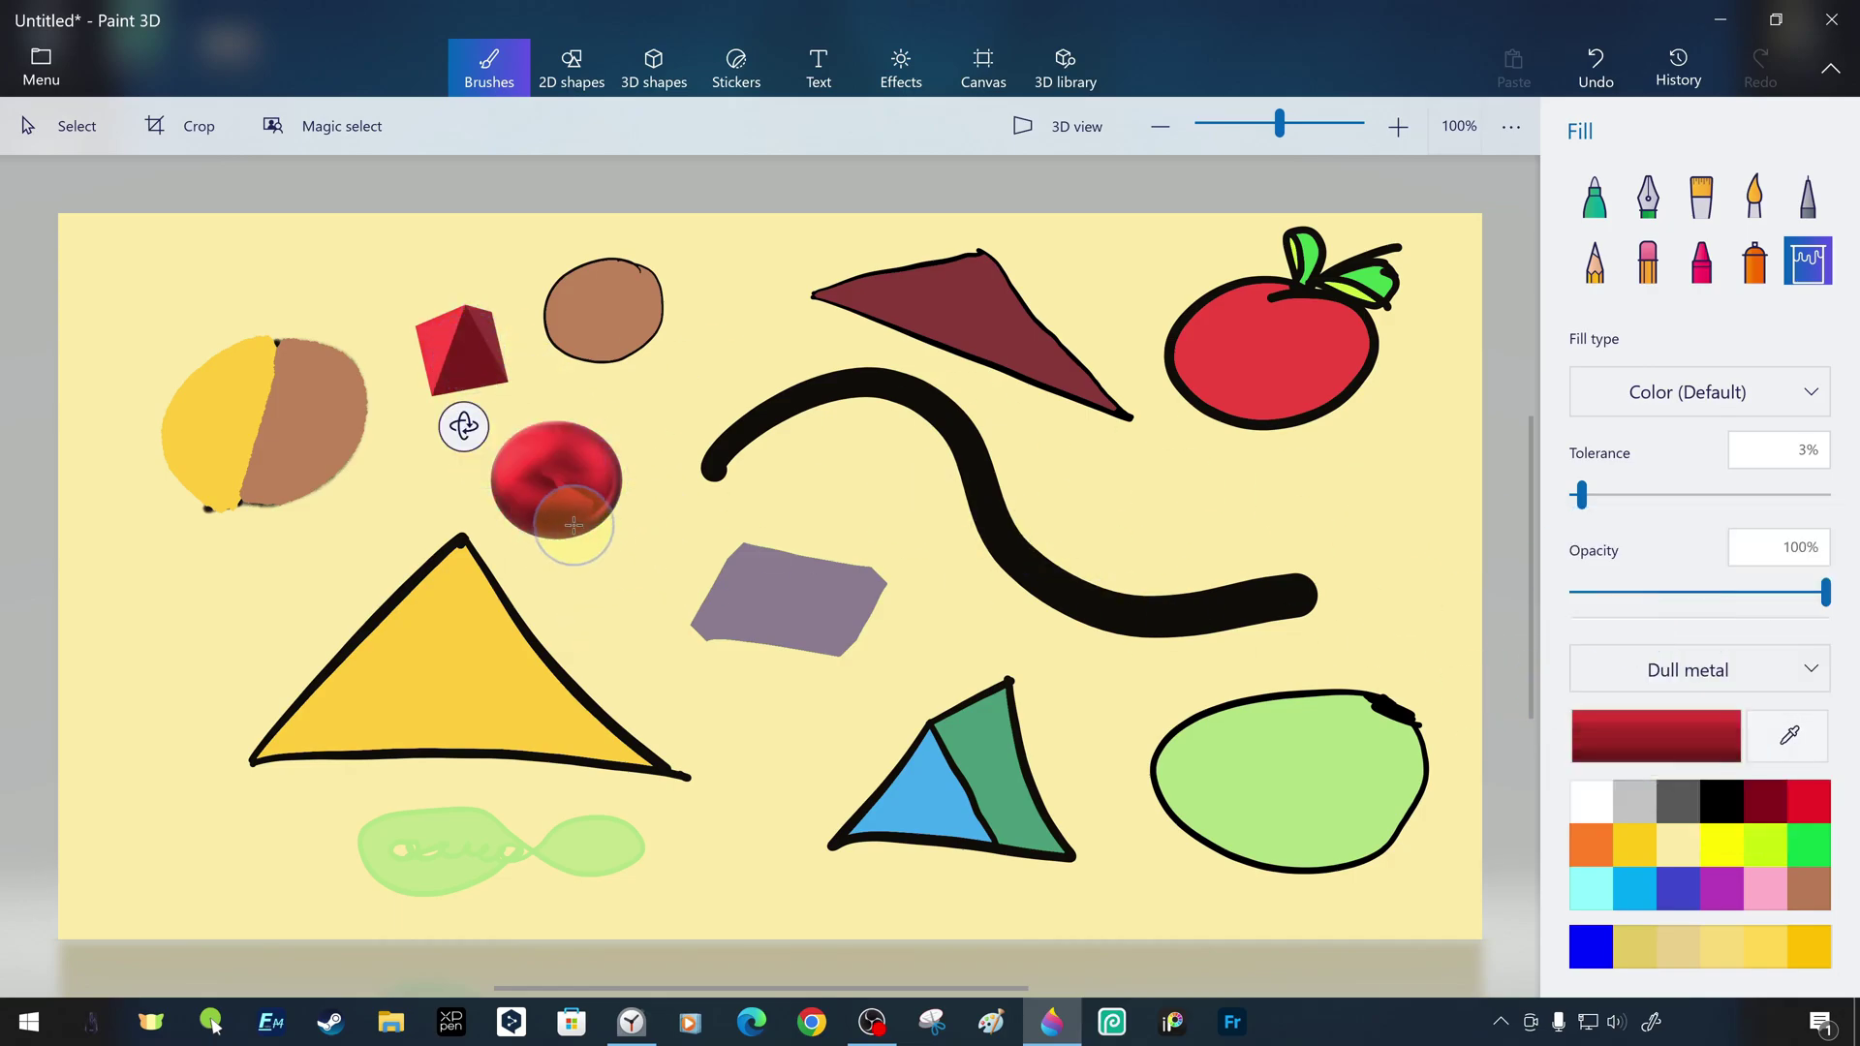
{"action": "left_click", "coordinate": [559, 502]}
Test red and matte red fills on the purple patch, undoing both
{"action": "left_click", "coordinate": [822, 603]}
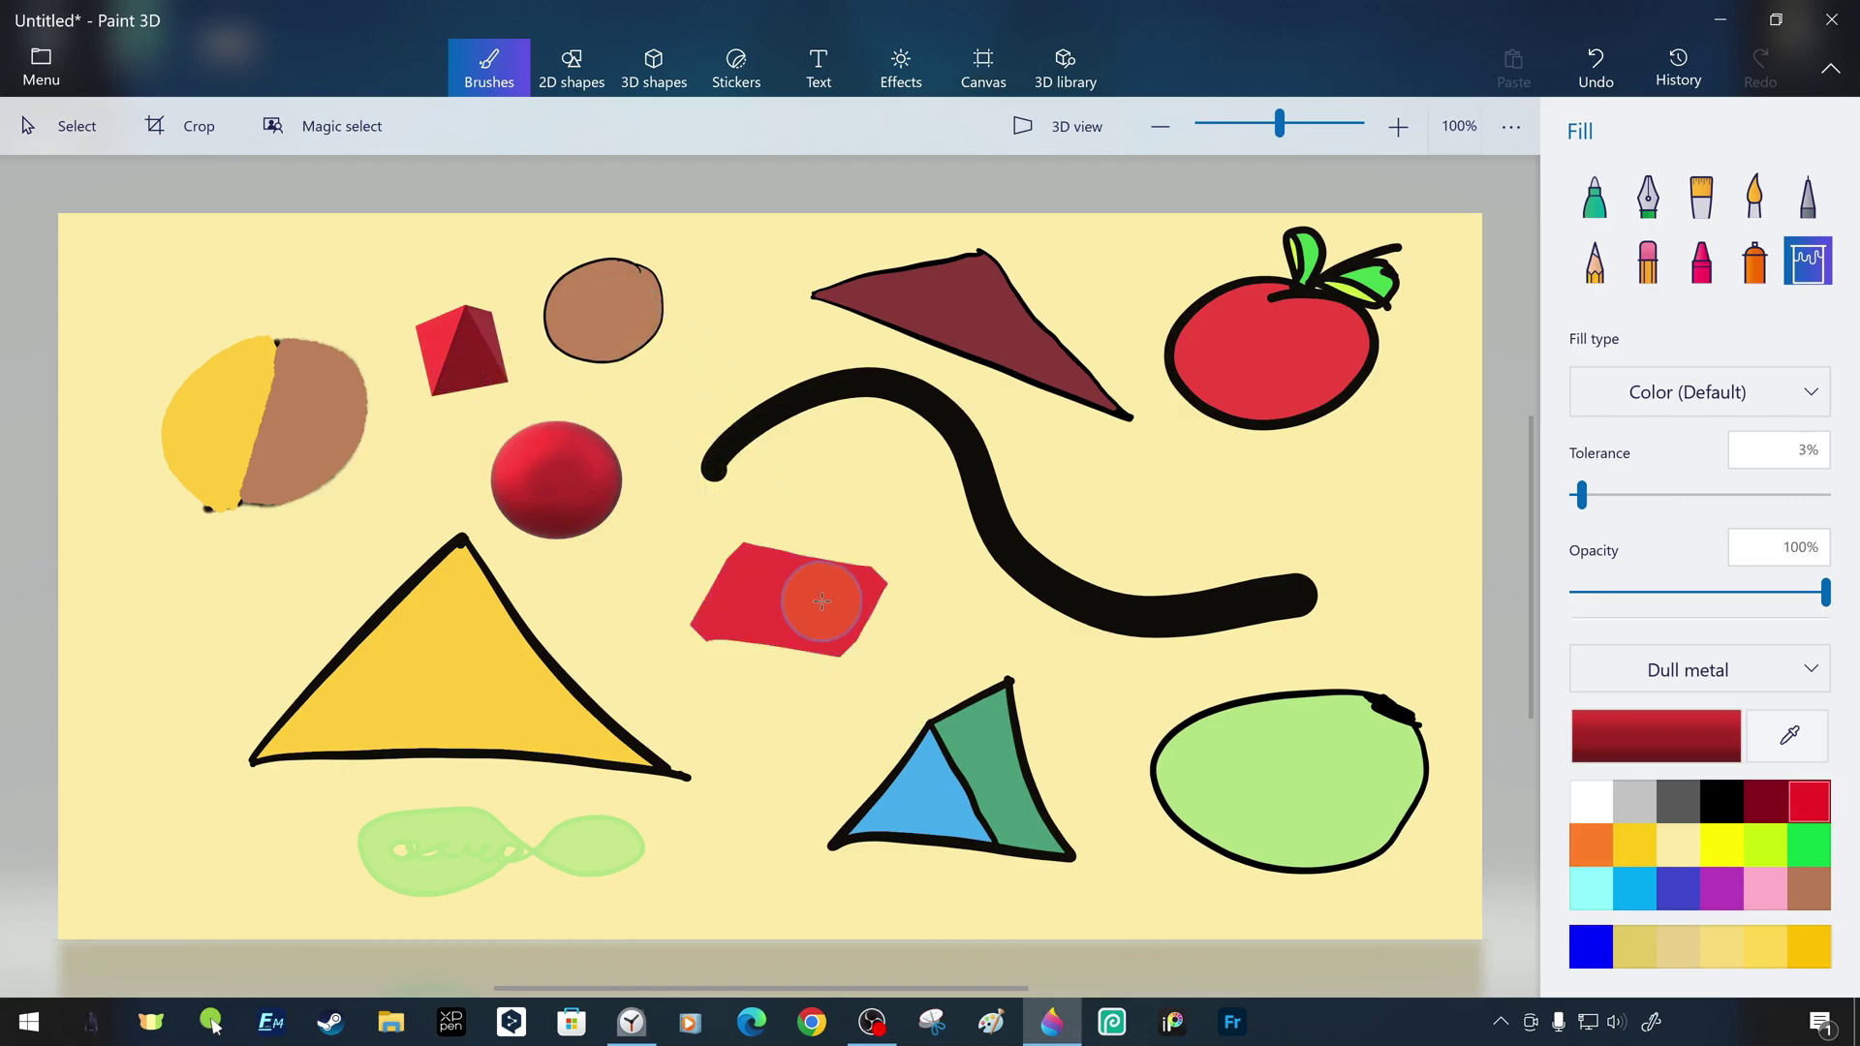
{"action": "key", "text": "ctrl+z"}
{"action": "left_click", "coordinate": [1686, 669]}
{"action": "left_click", "coordinate": [1688, 577]}
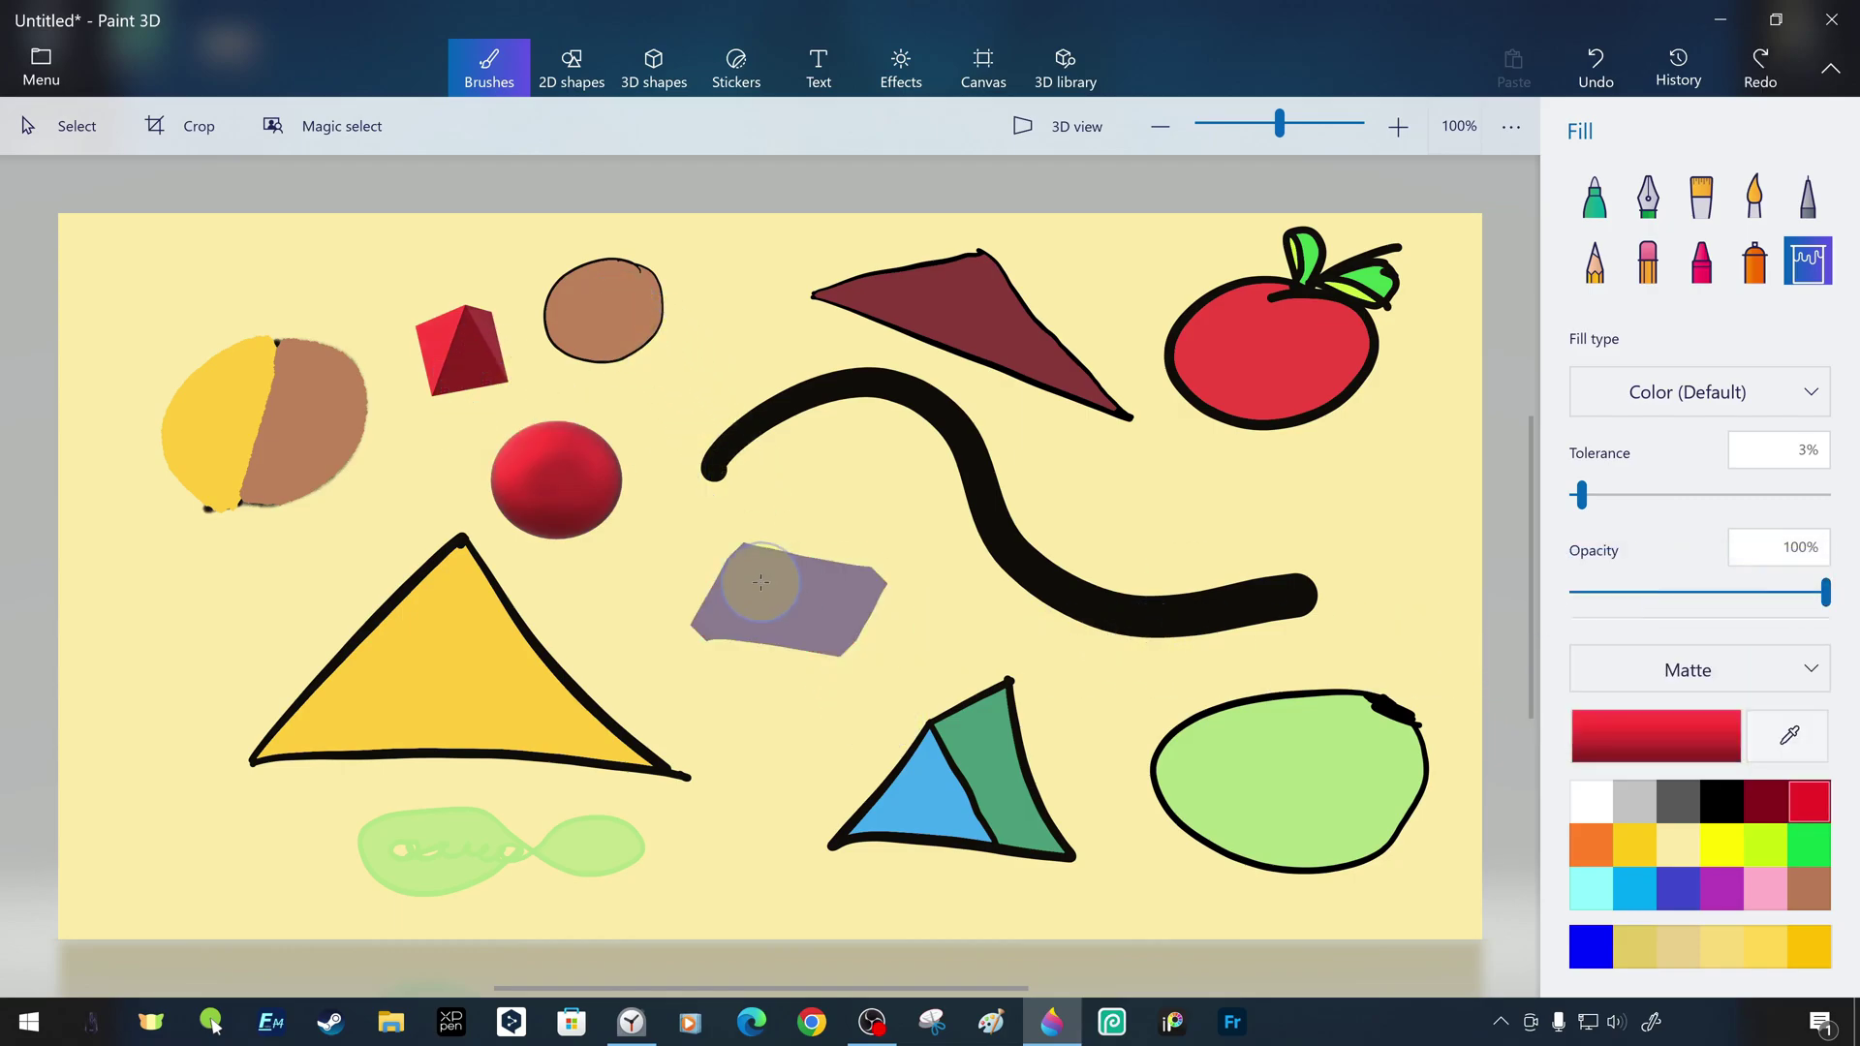
{"action": "left_click", "coordinate": [760, 581]}
{"action": "key", "text": "ctrl+z"}
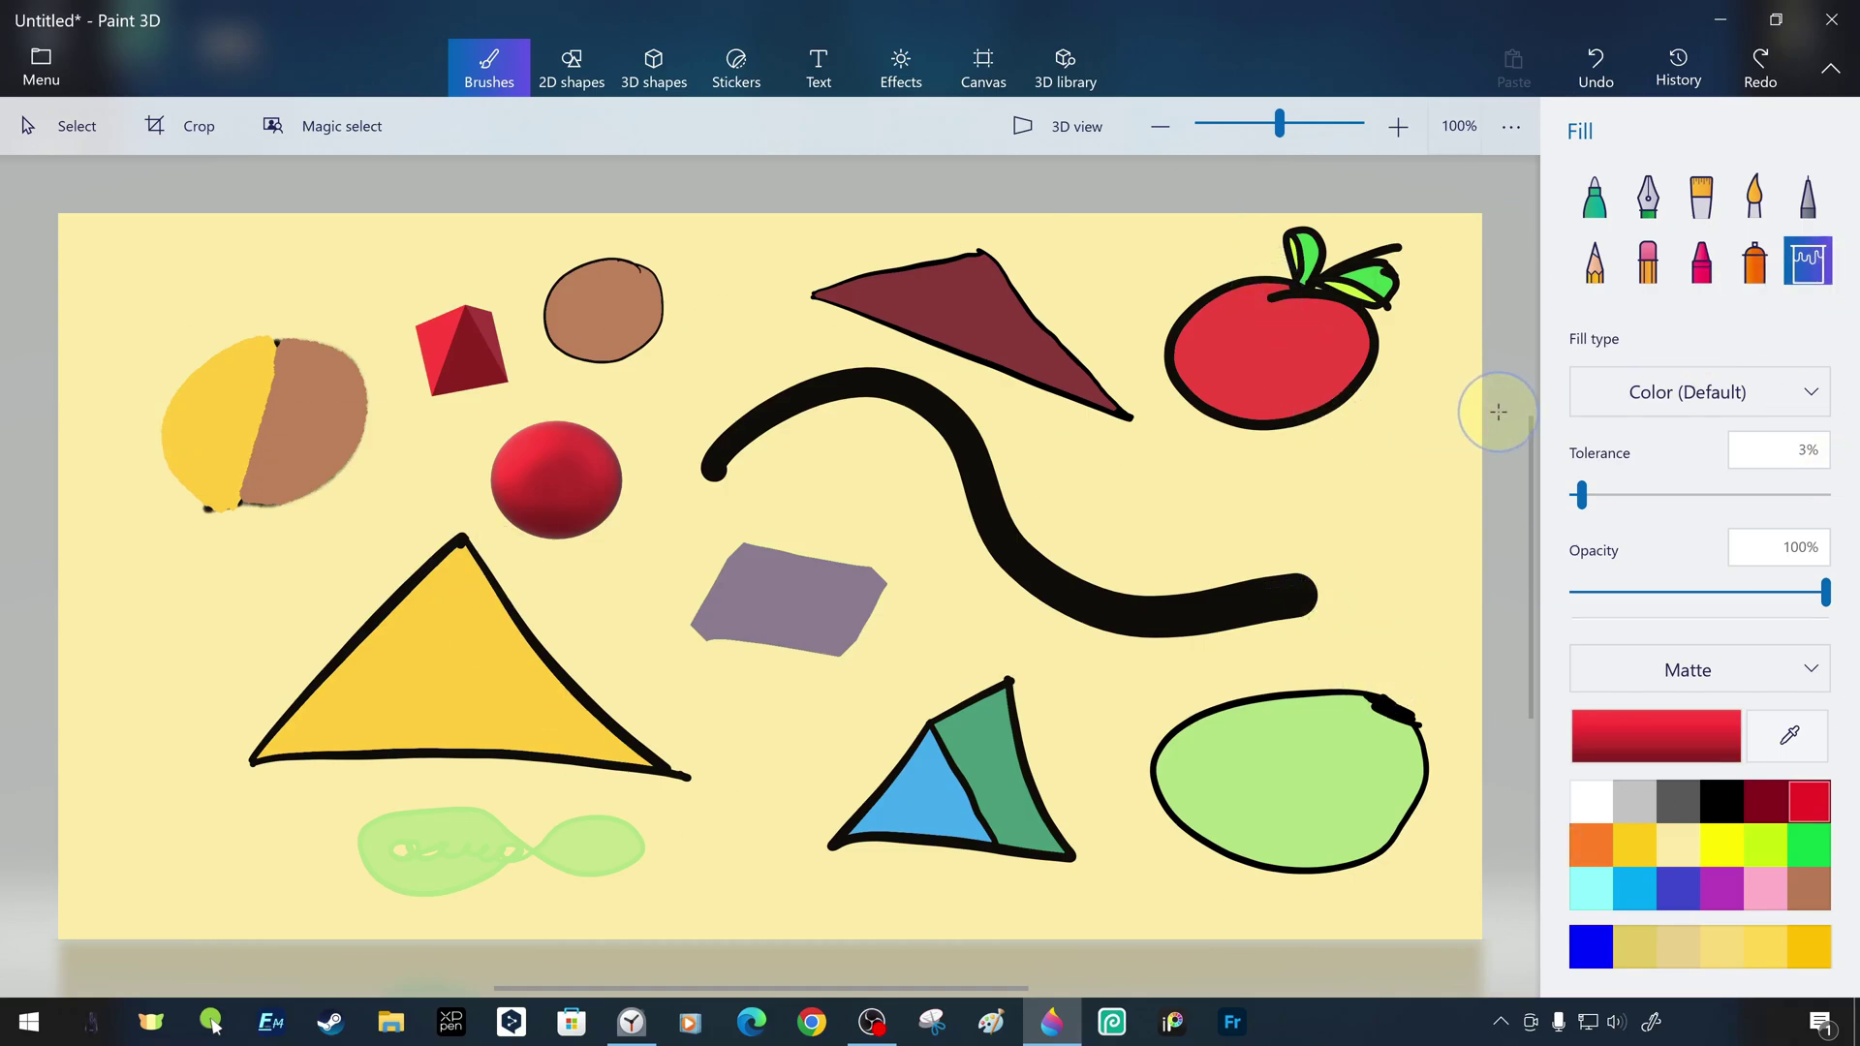
Export the drawing as a PNG image
{"action": "left_click", "coordinate": [40, 66]}
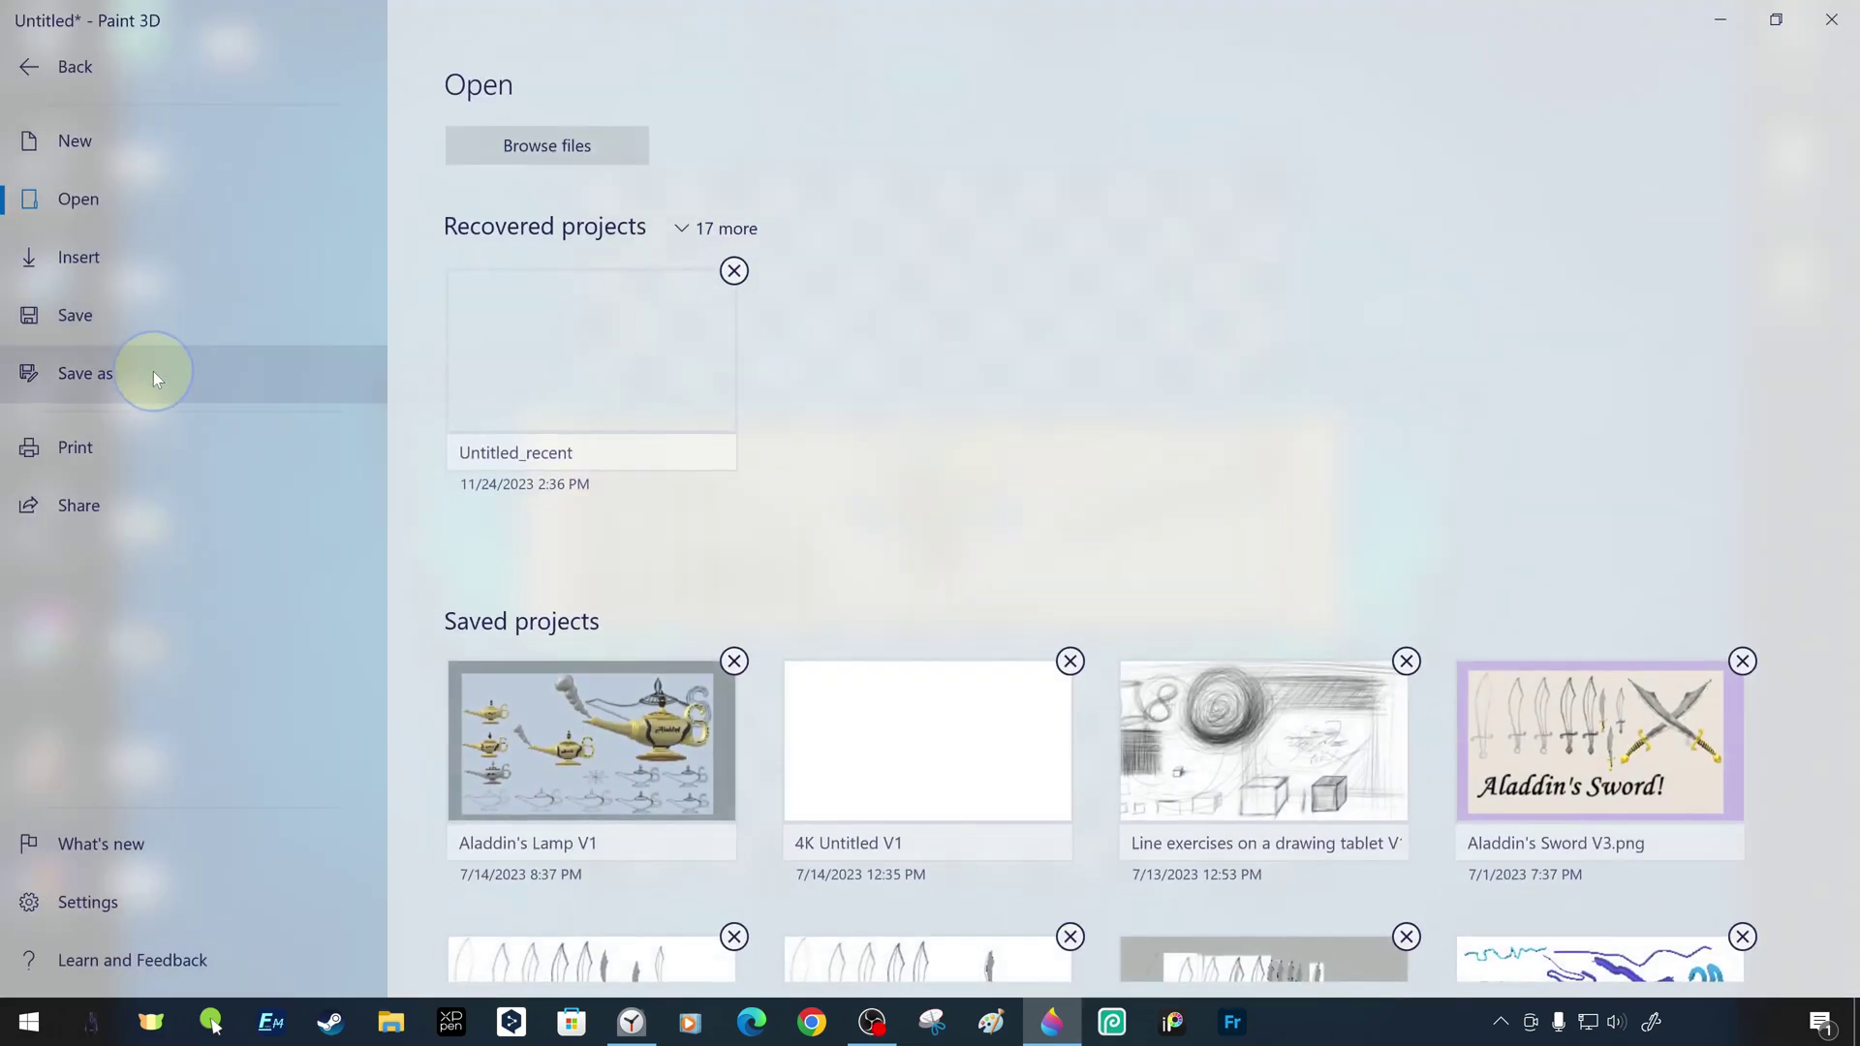
{"action": "left_click", "coordinate": [154, 374]}
{"action": "left_click", "coordinate": [531, 222]}
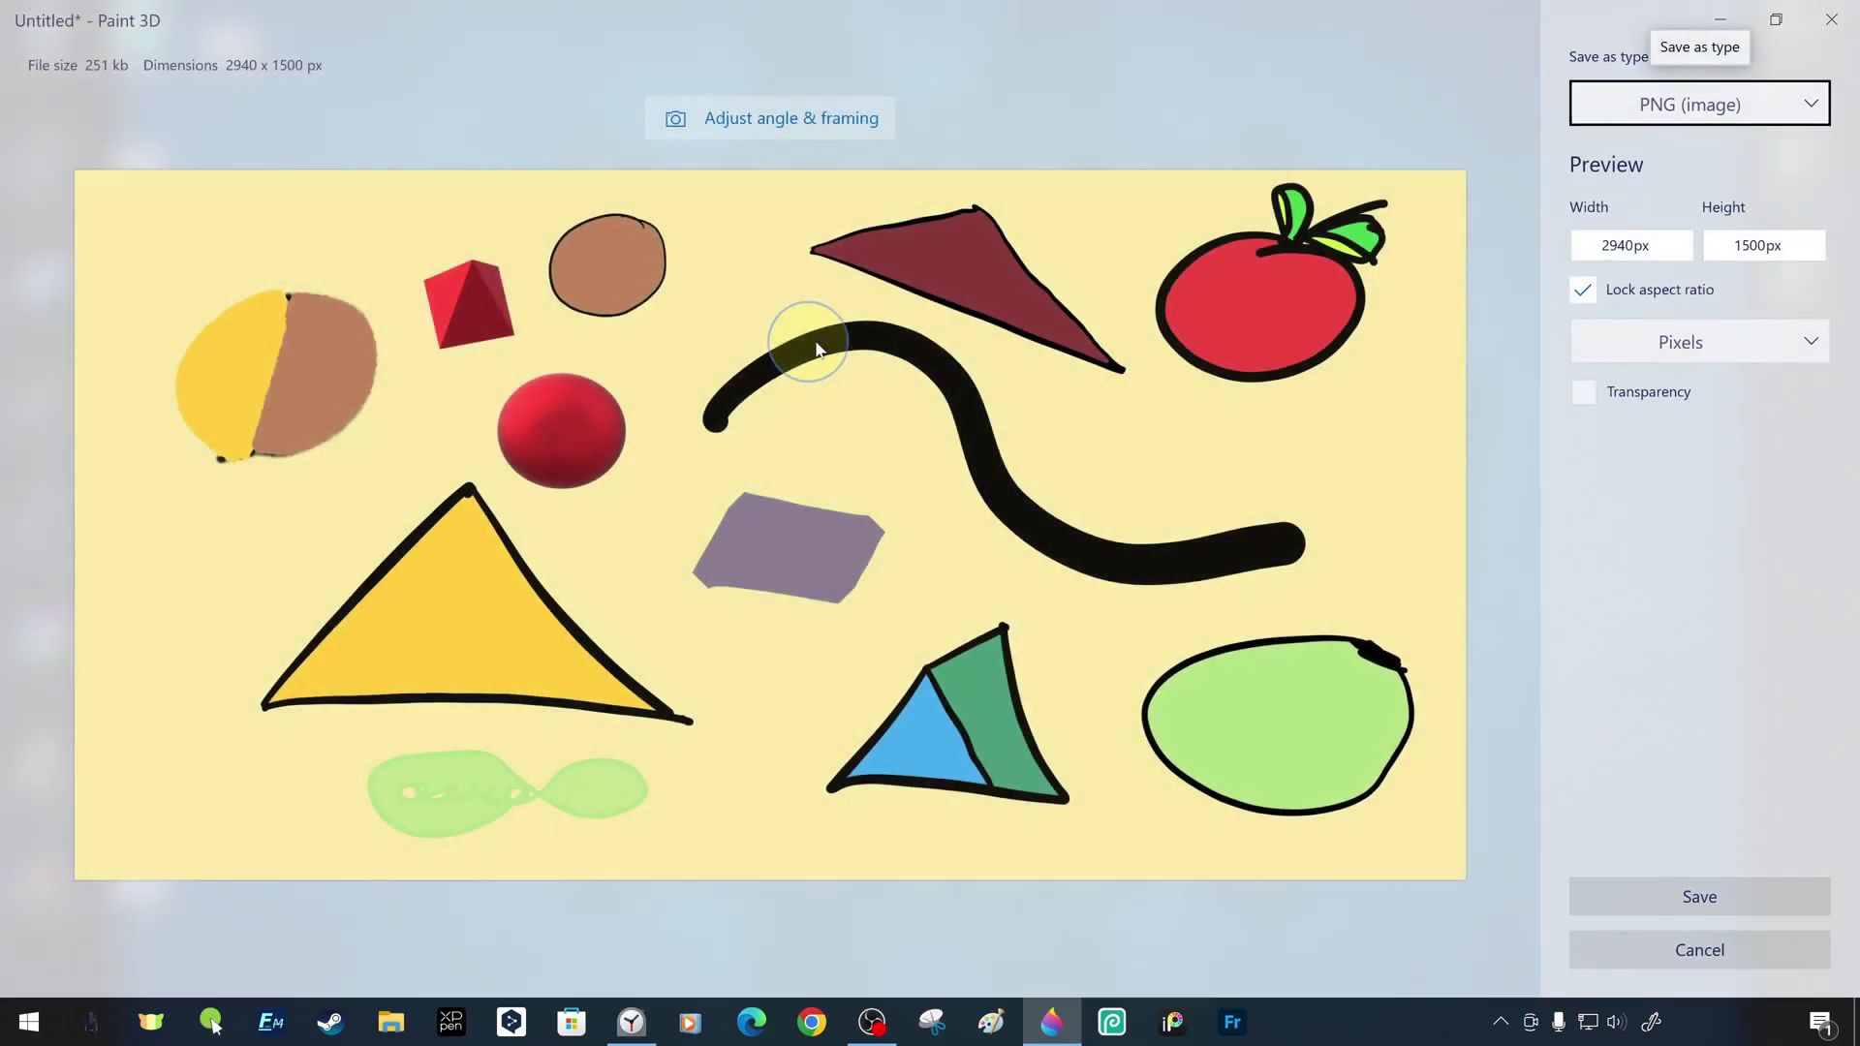
{"action": "left_click", "coordinate": [1722, 901]}
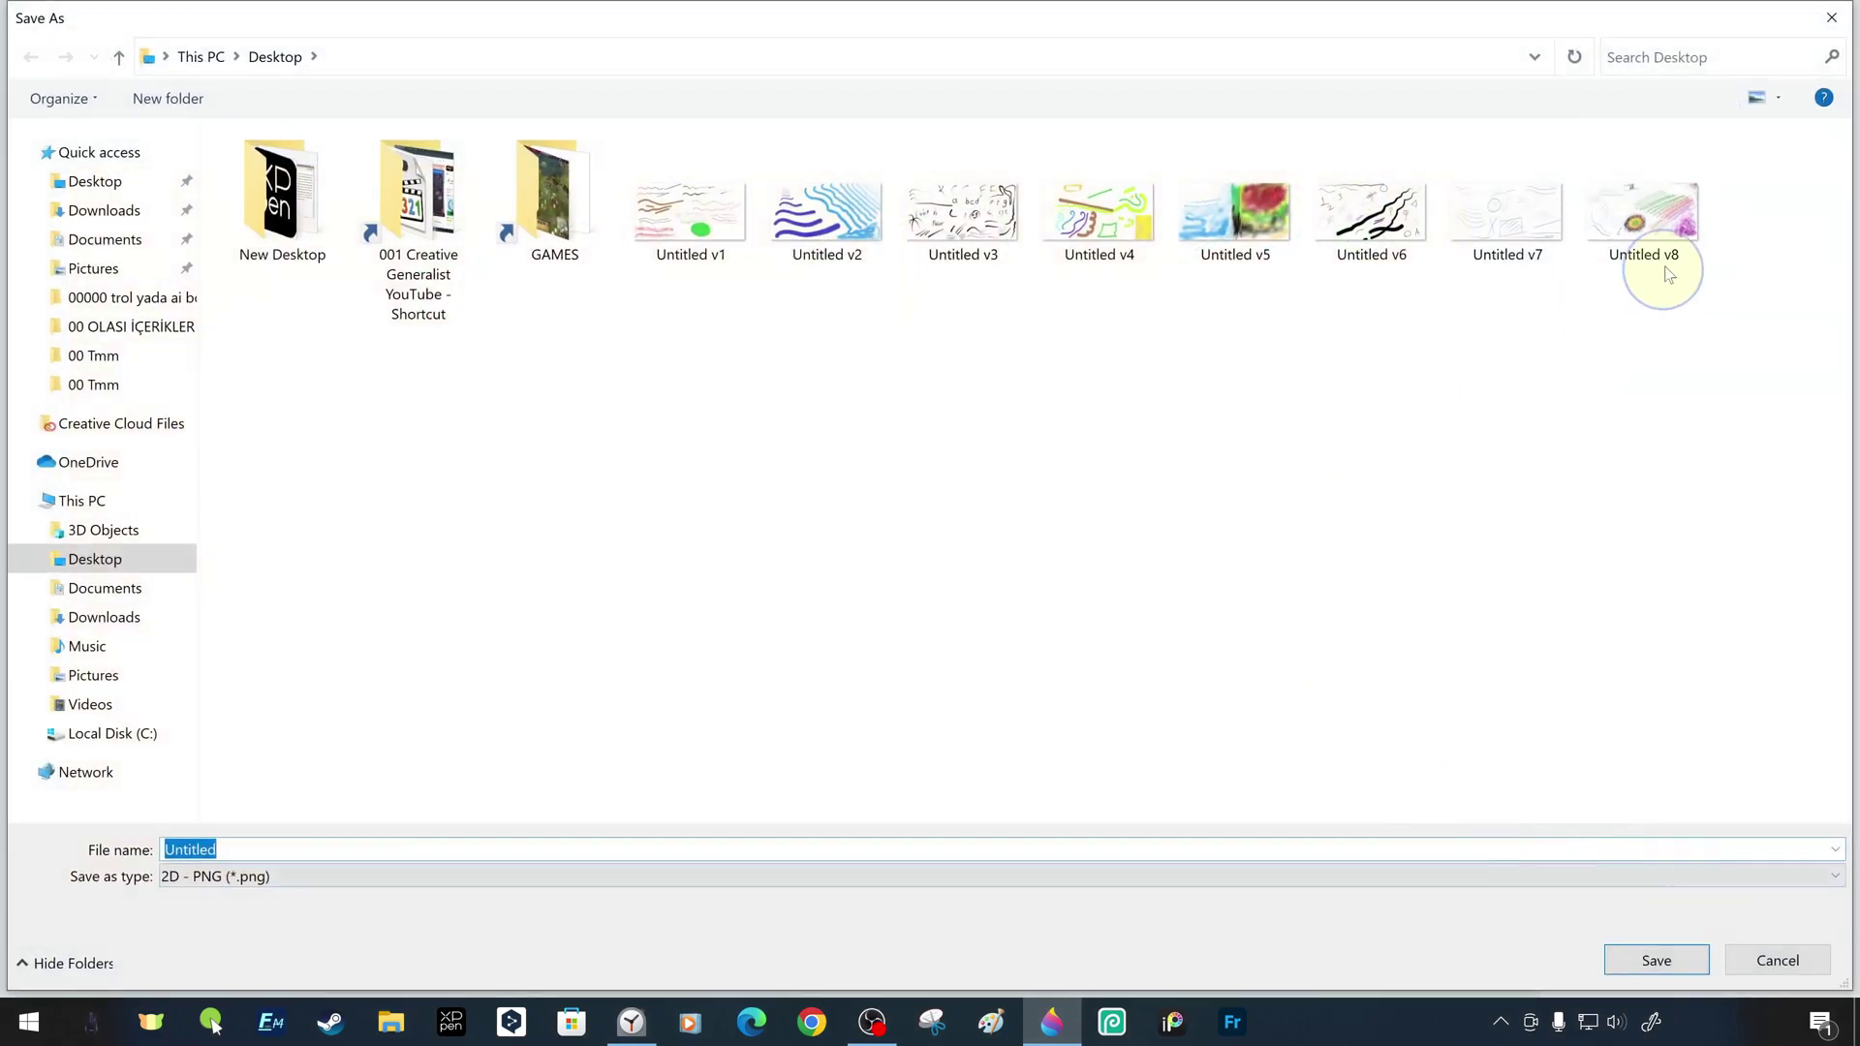
Save the PNG as 'Untitled v9' and close Paint 3D
{"action": "left_click", "coordinate": [1649, 241]}
{"action": "left_click", "coordinate": [303, 848]}
{"action": "type", "text": "8"}
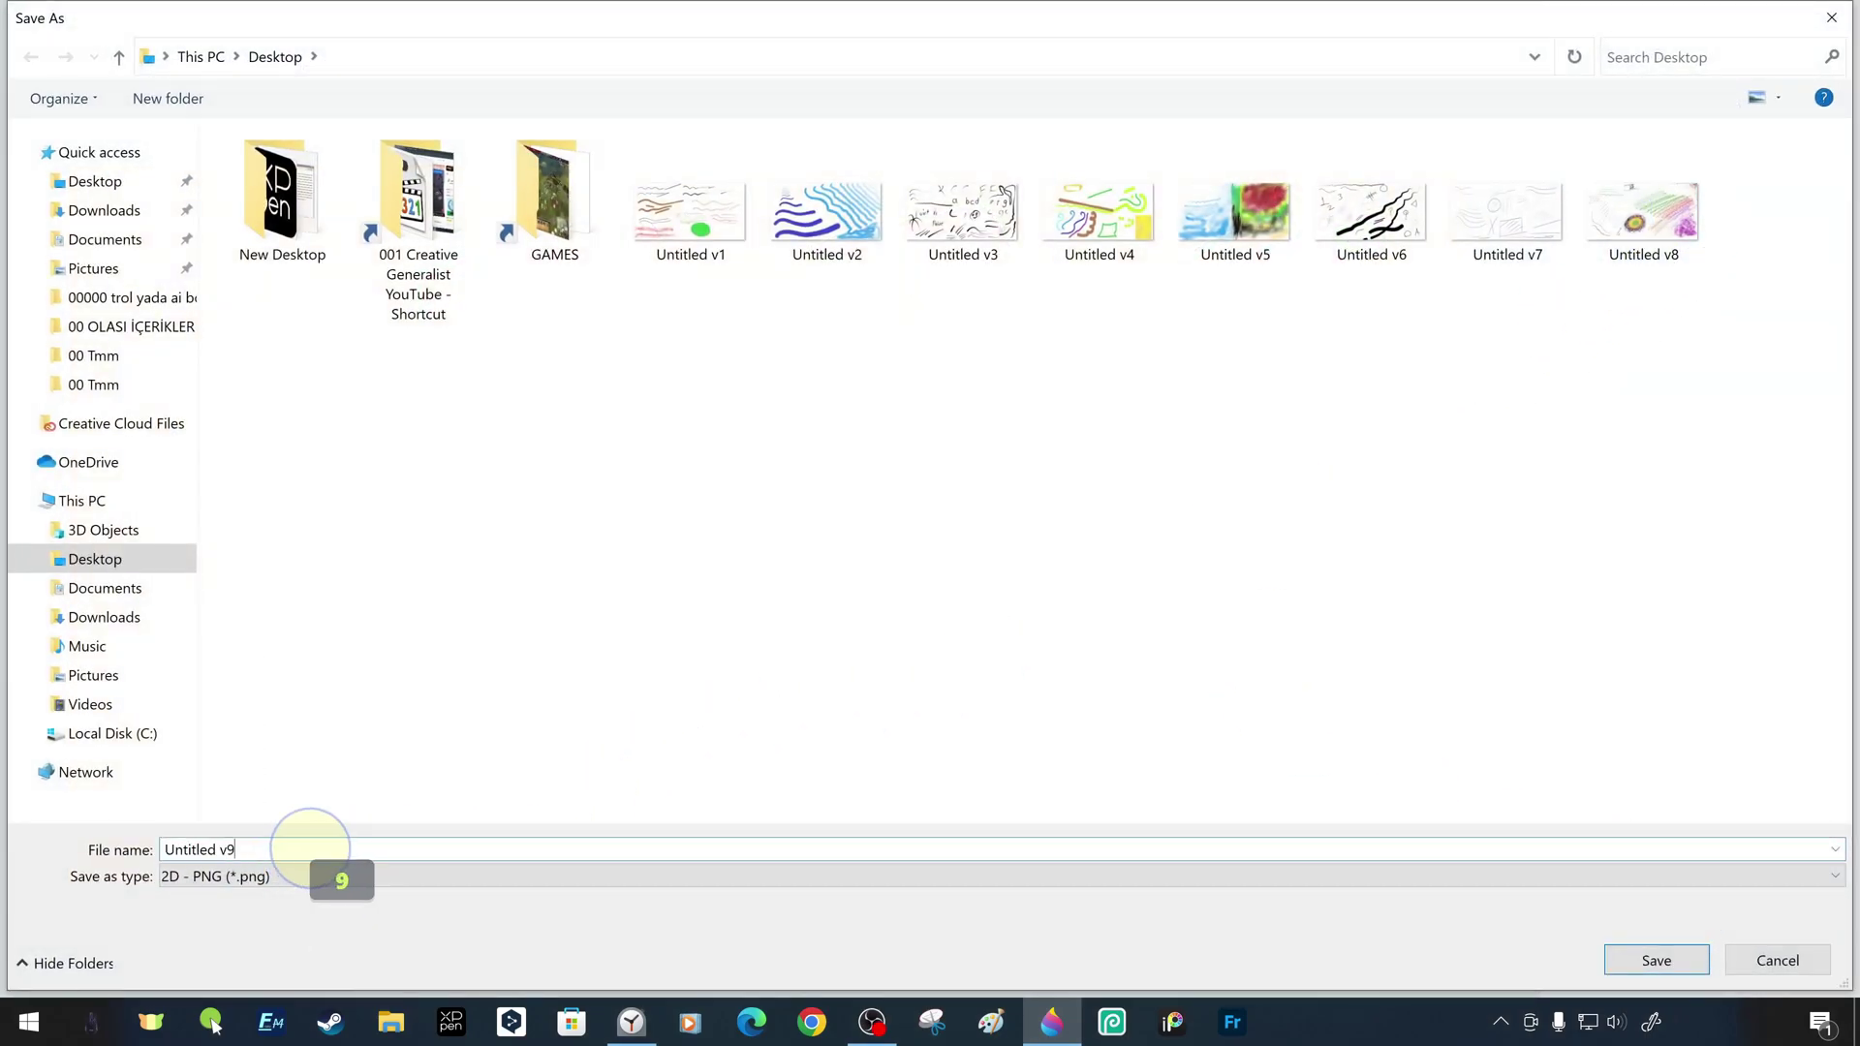
{"action": "key", "text": "Return"}
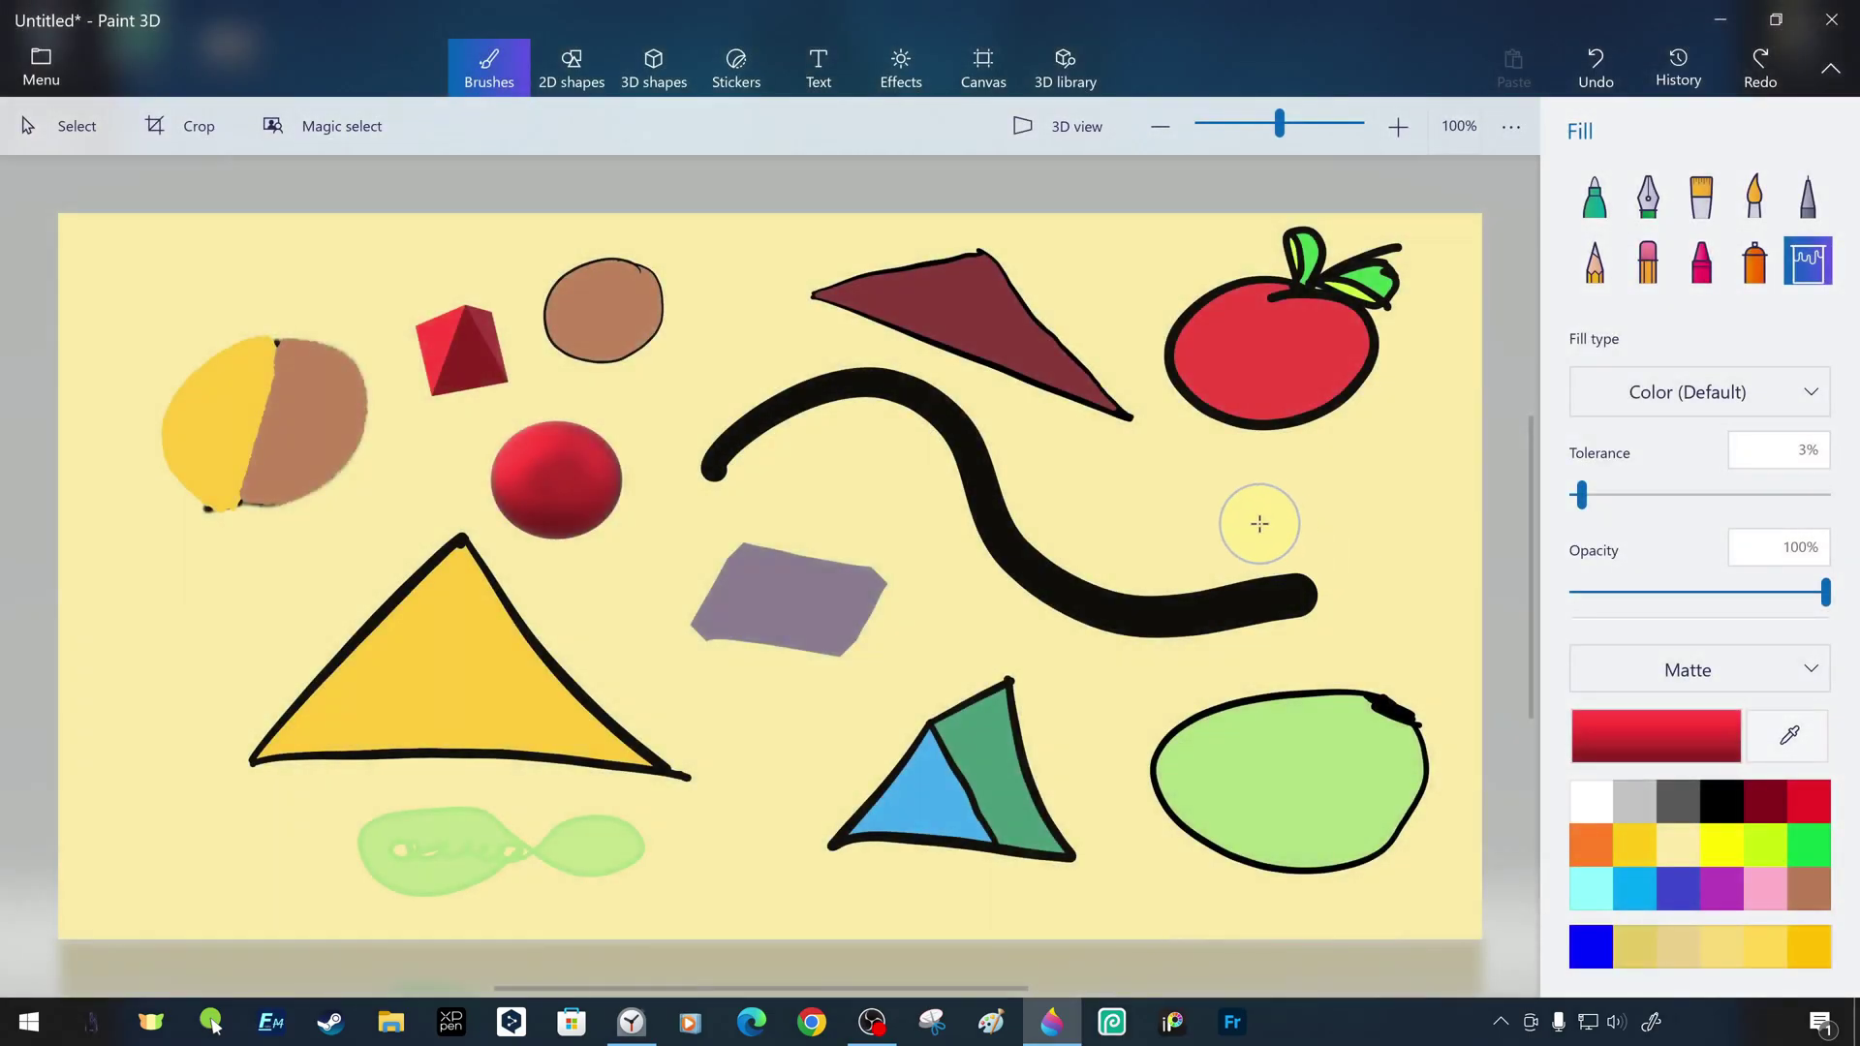
{"action": "left_click", "coordinate": [1835, 21]}
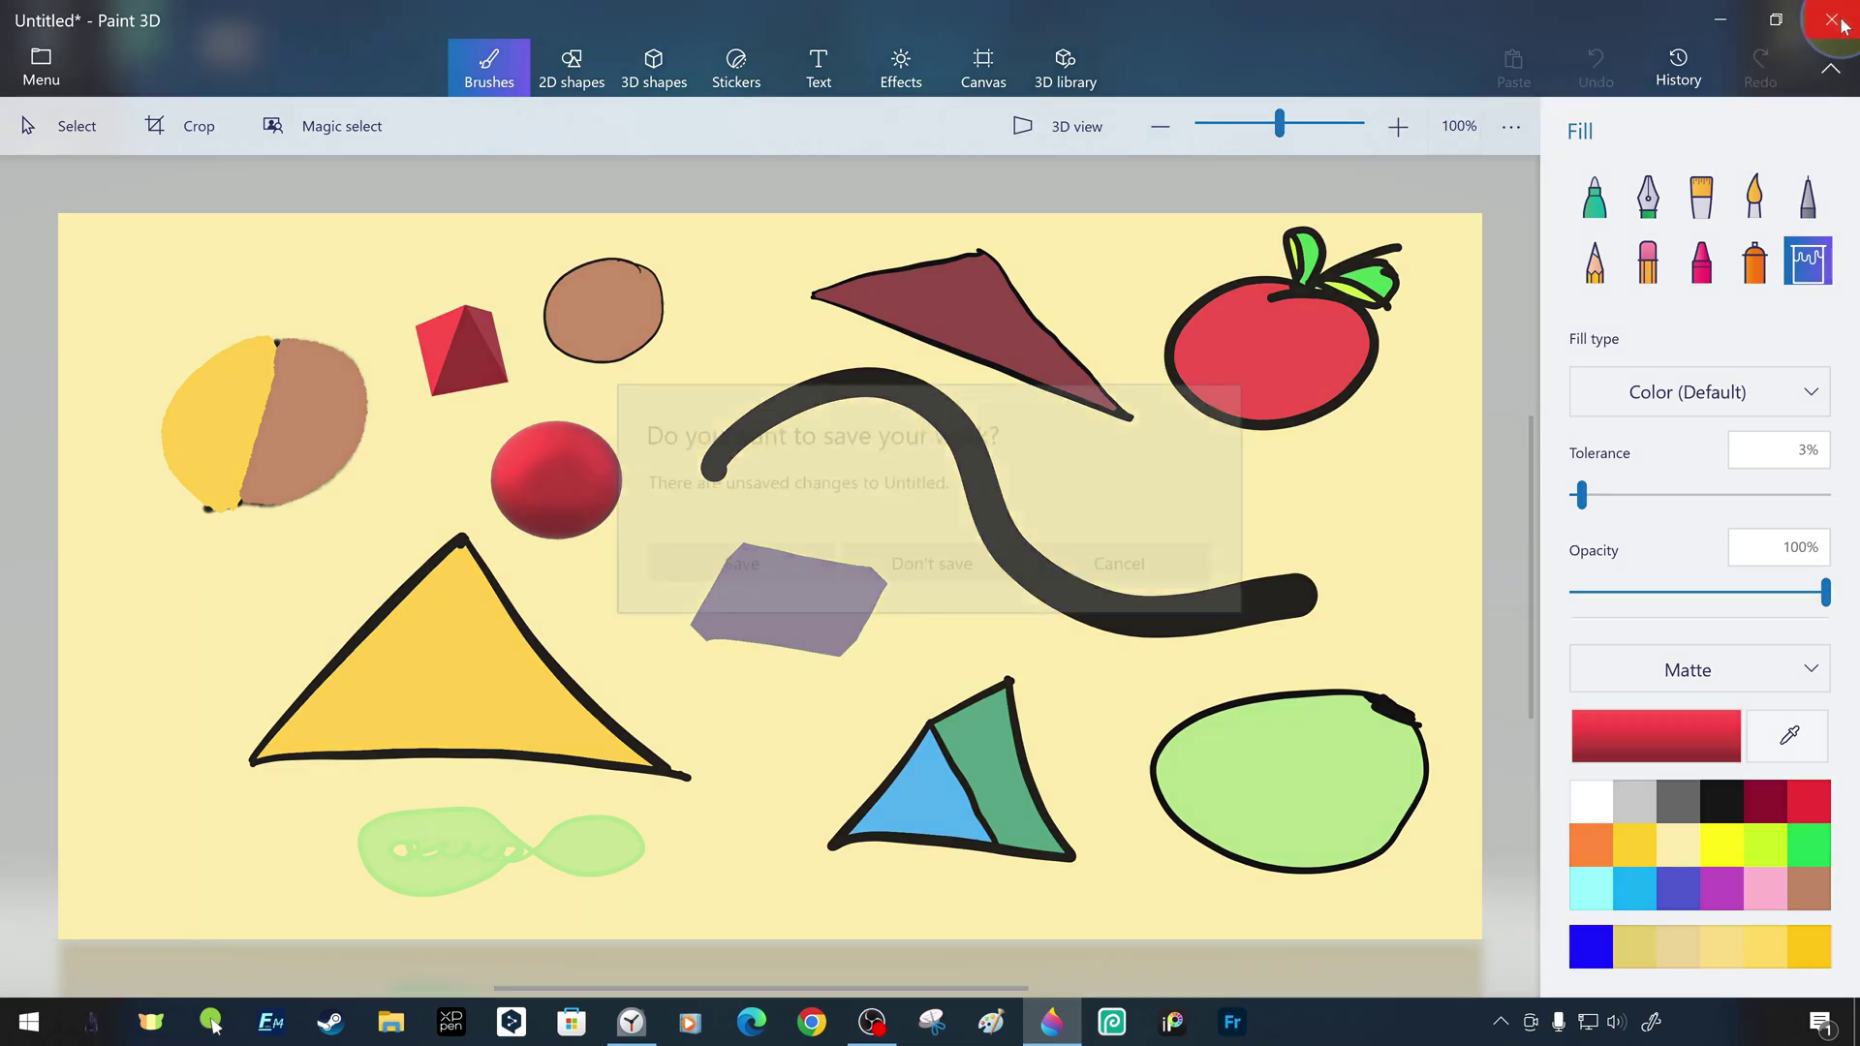
Discard the unsaved project, open Untitled v1 in Photos, and browse forward two images
{"action": "left_click", "coordinate": [911, 567]}
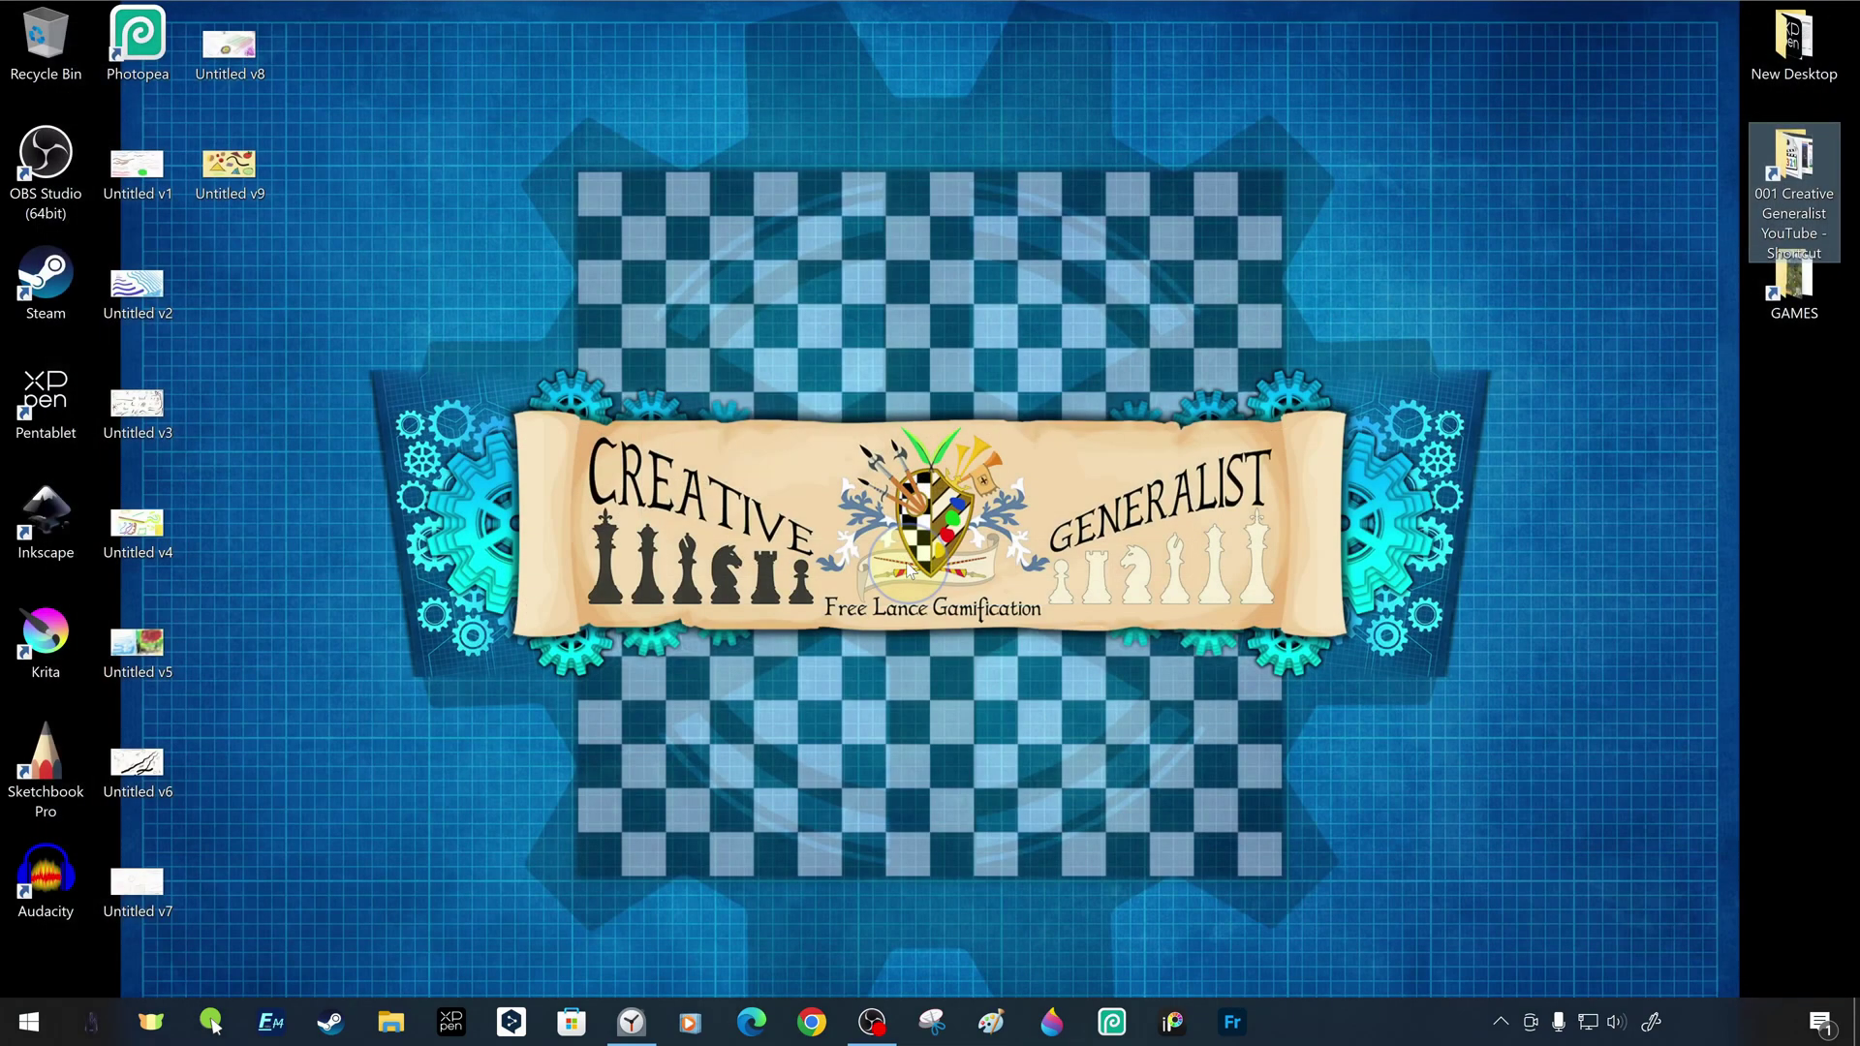
{"action": "double_click", "coordinate": [136, 174]}
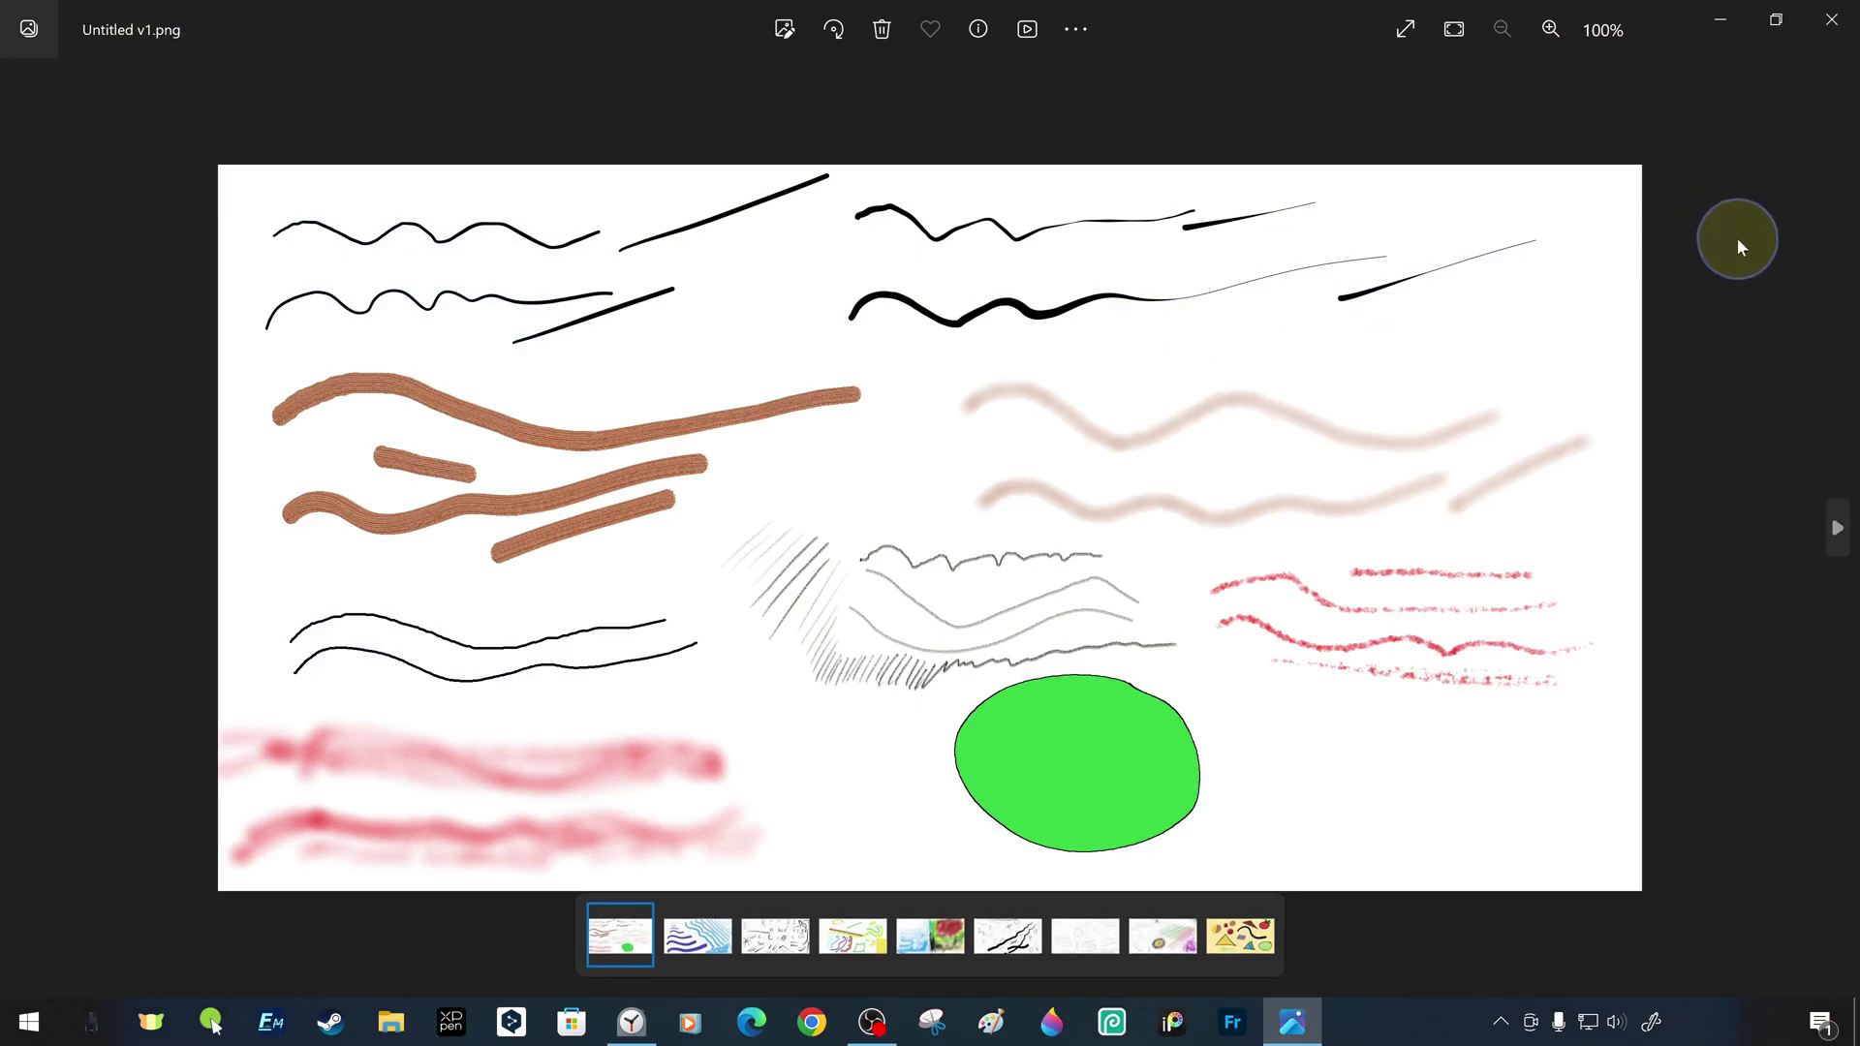
{"action": "key", "text": "Right"}
{"action": "key", "text": "Right"}
{"action": "key", "text": "Right"}
{"action": "key", "text": "Right"}
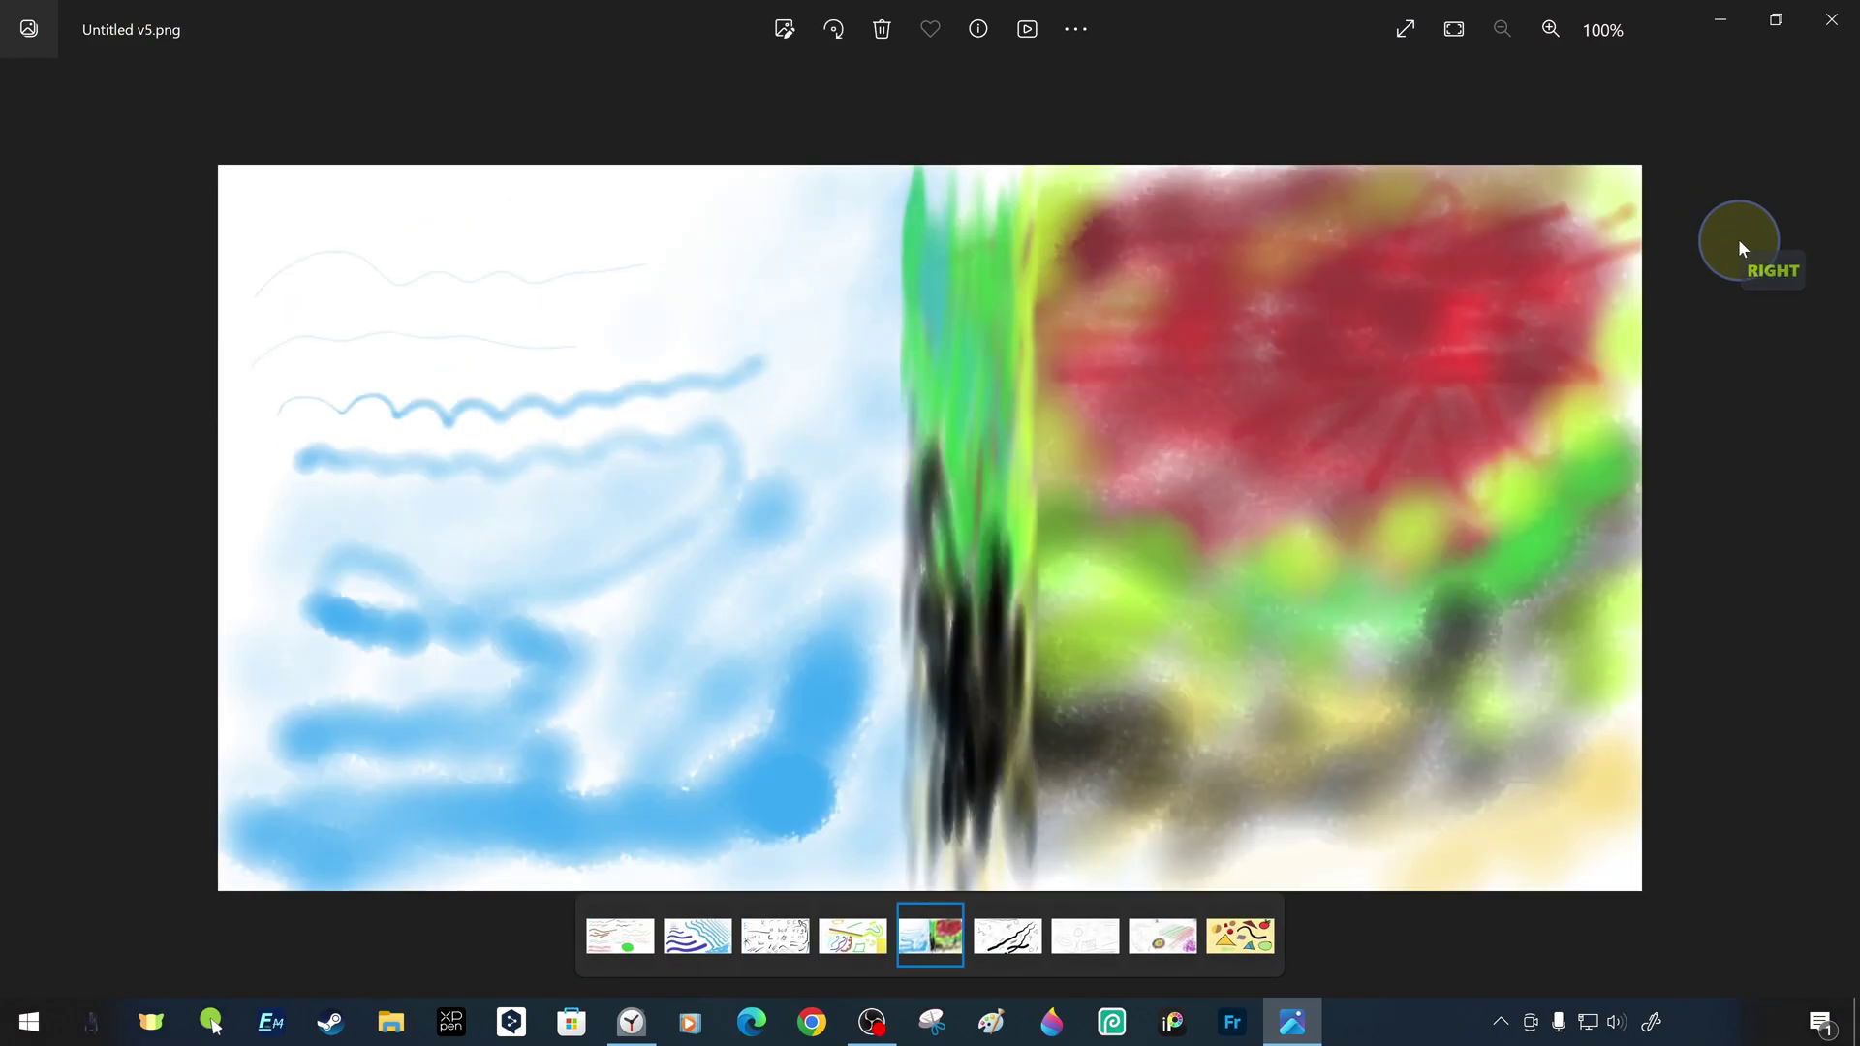
{"action": "key", "text": "Right"}
{"action": "key", "text": "Right"}
{"action": "key", "text": "Right"}
{"action": "key", "text": "Right"}
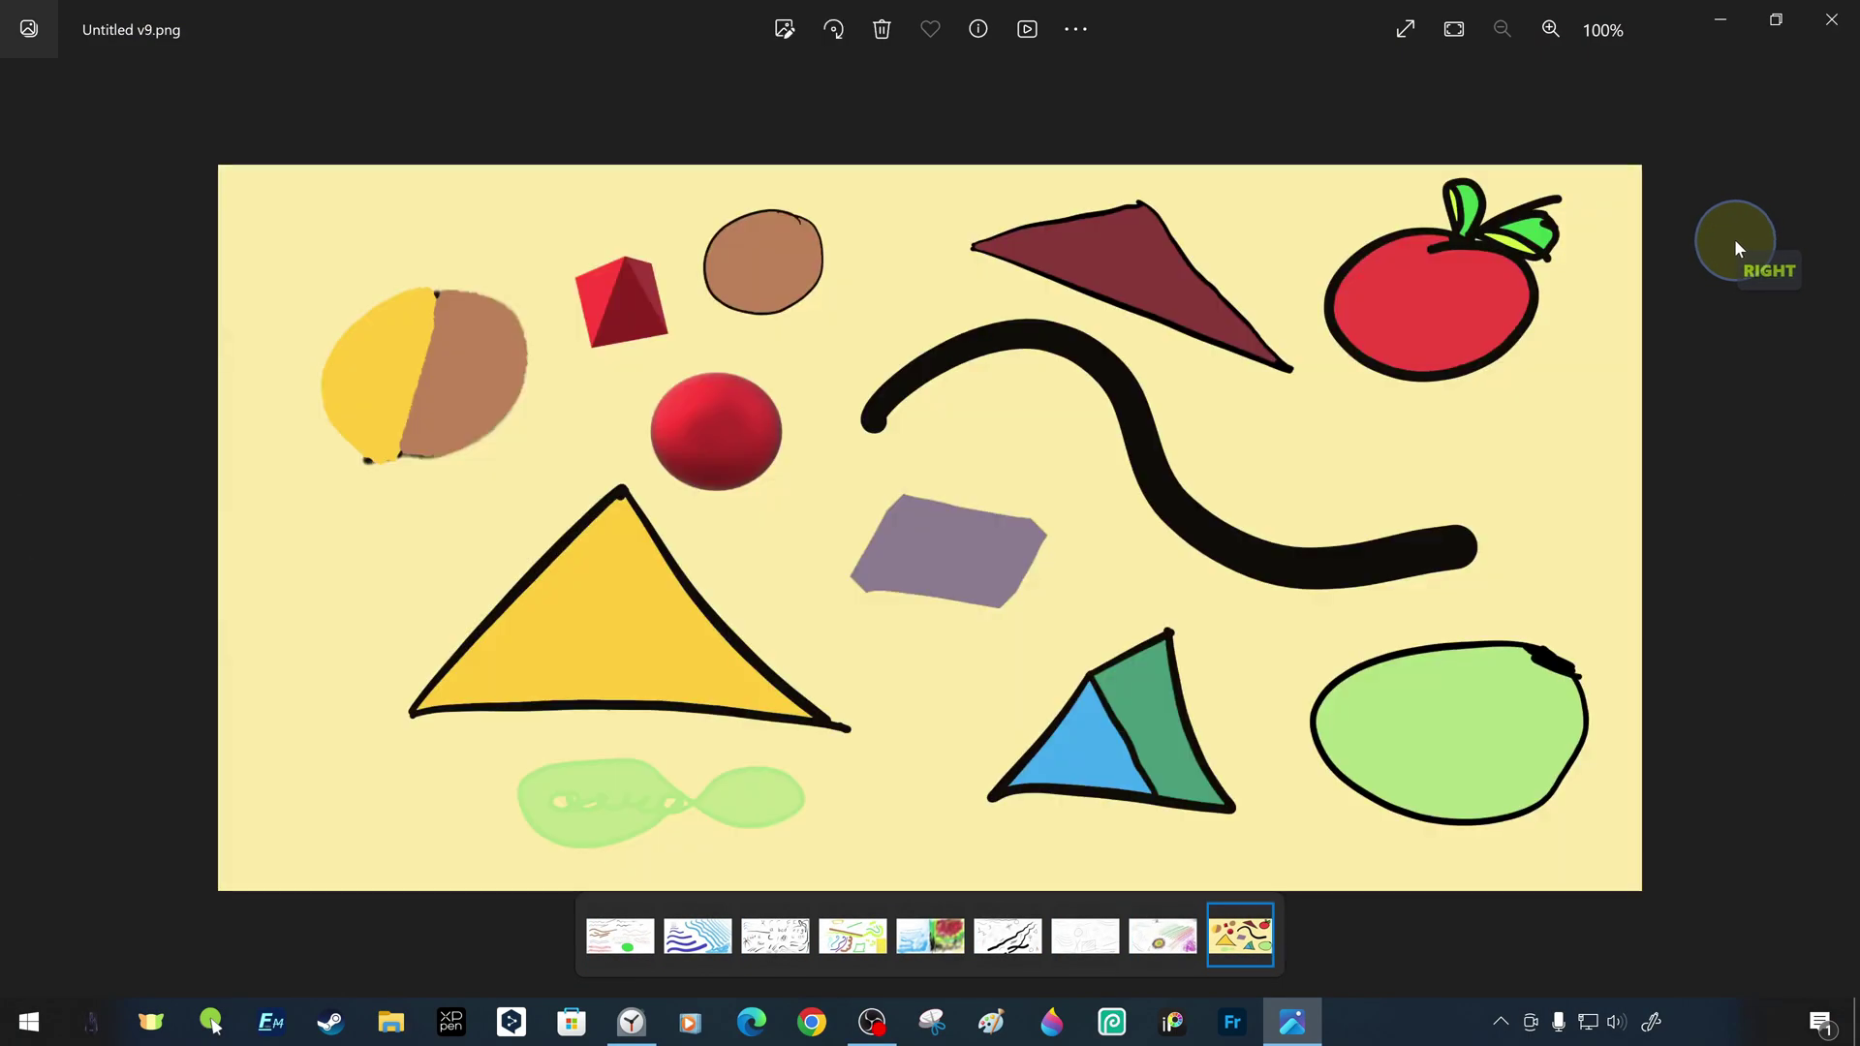